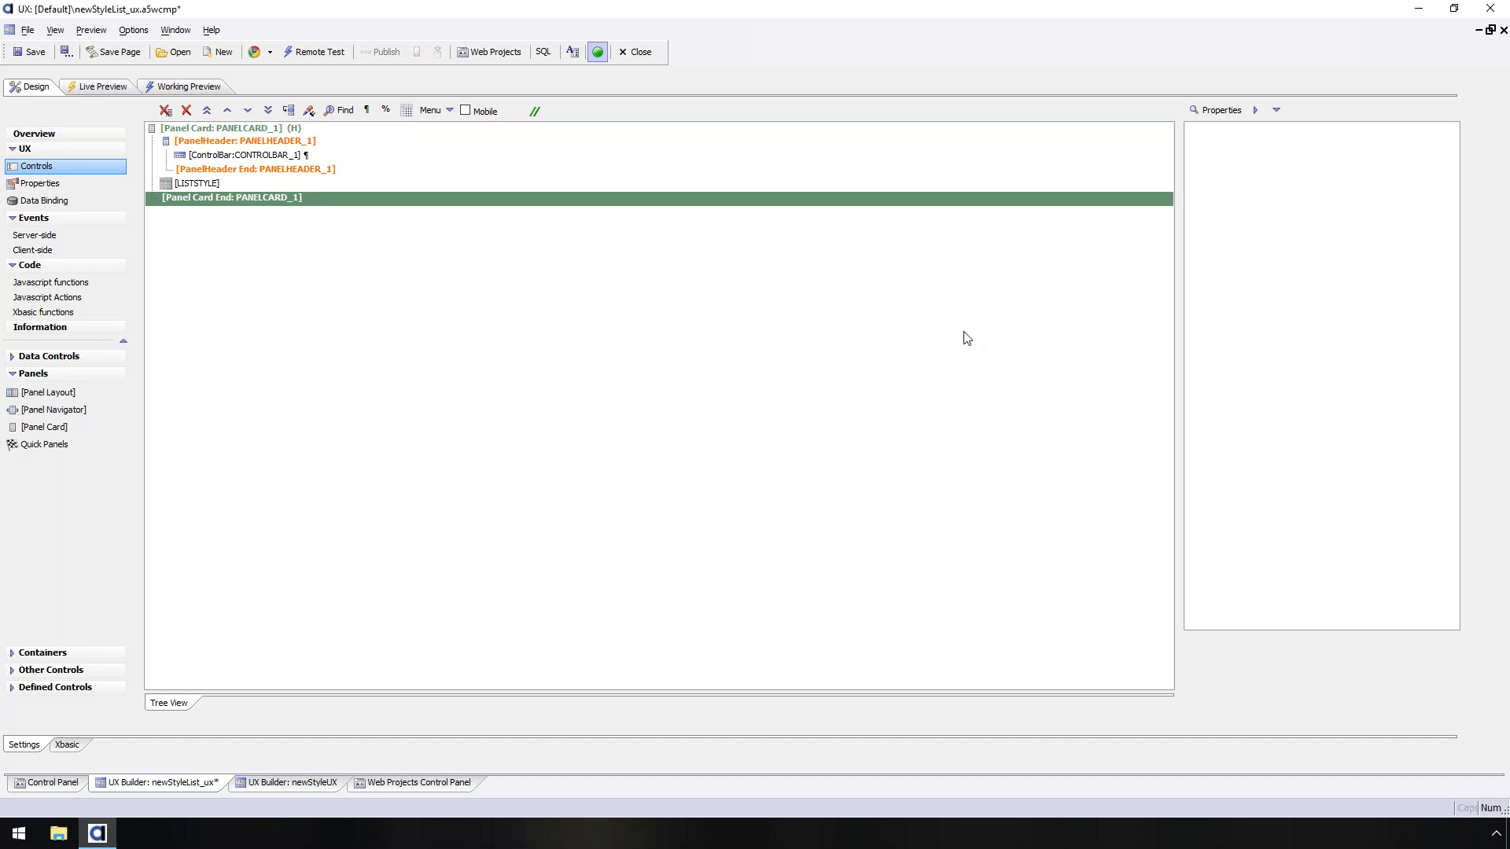
# - Switch to the AlphaPrime virtual machine and show the version information of its Alpha Anywhere installation
pyautogui.click(1454, 9)
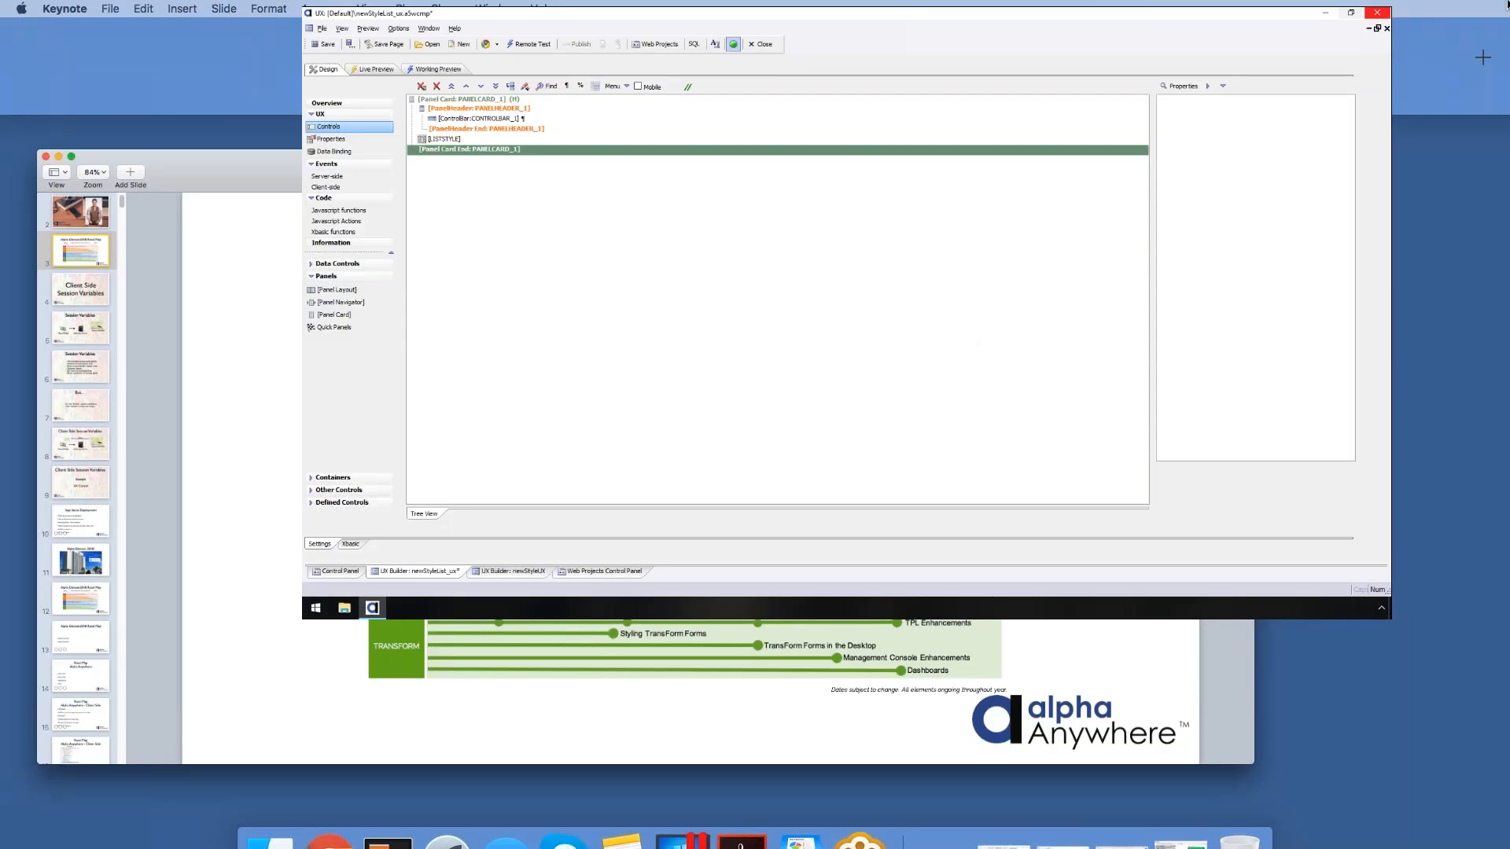
pyautogui.click(899, 71)
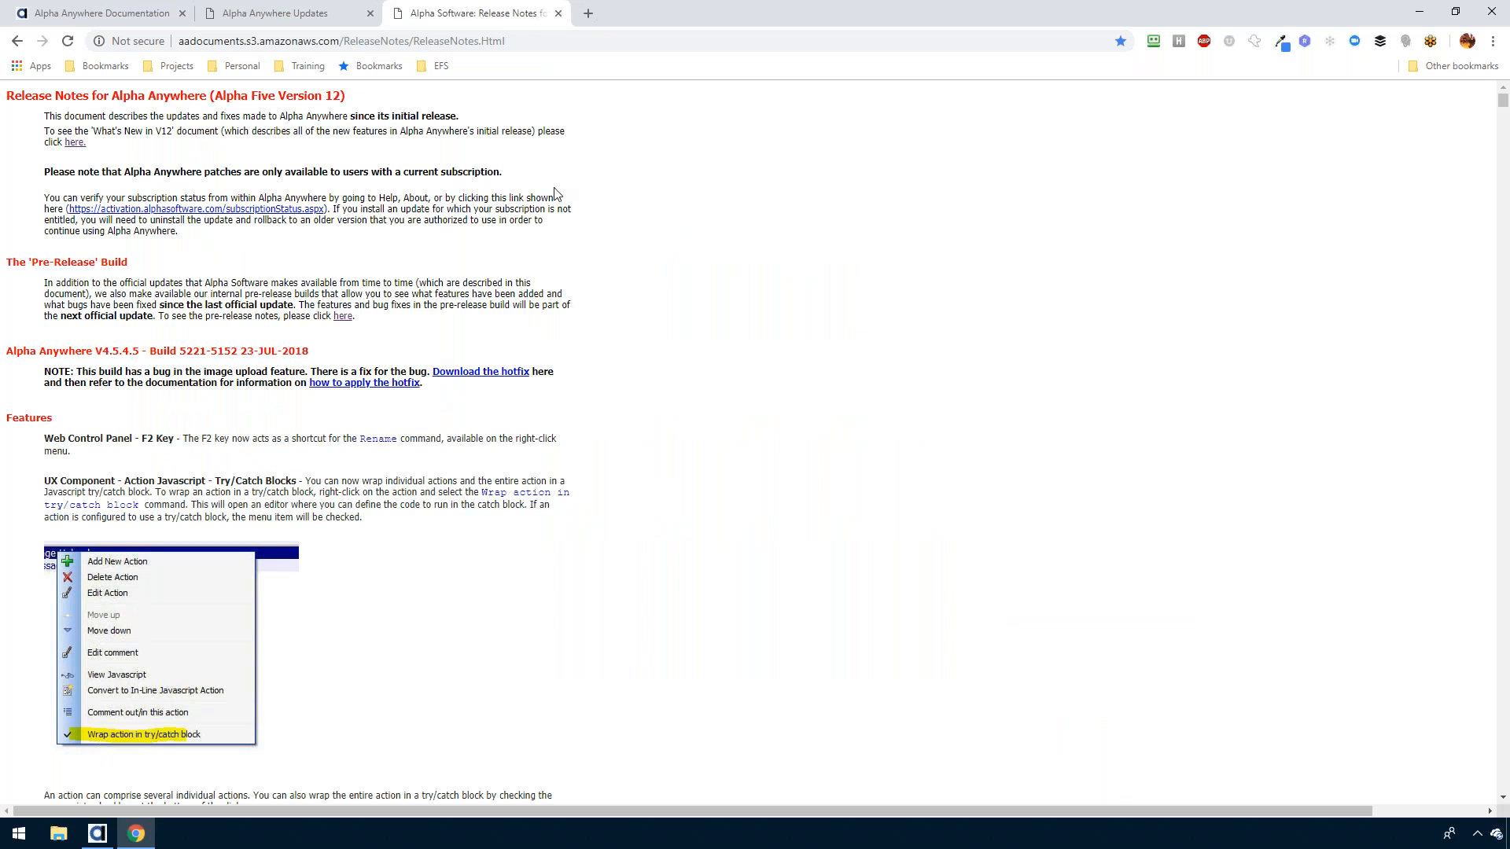
pyautogui.click(97, 833)
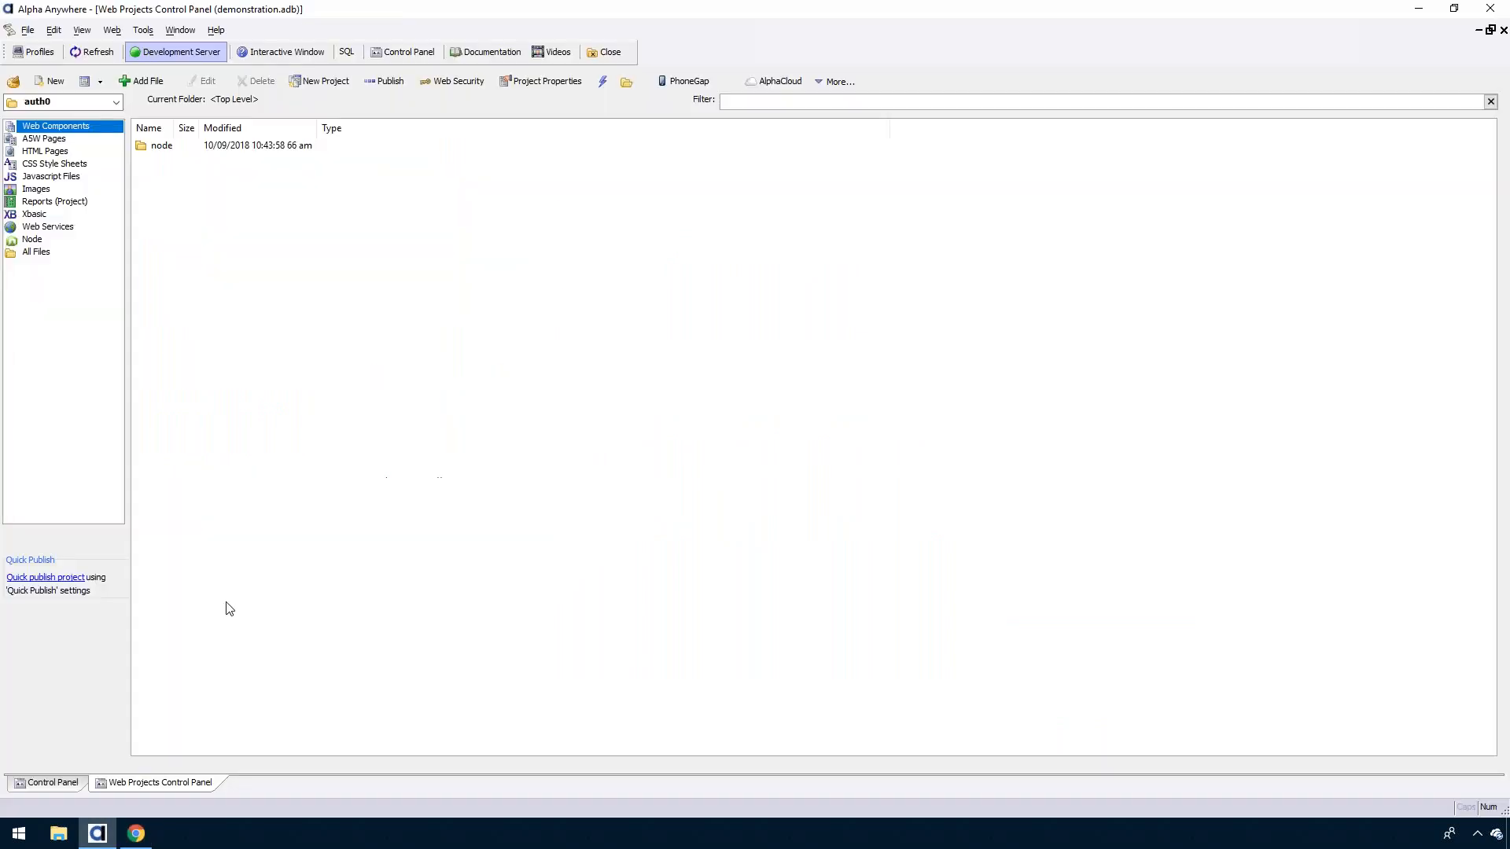
pyautogui.click(215, 30)
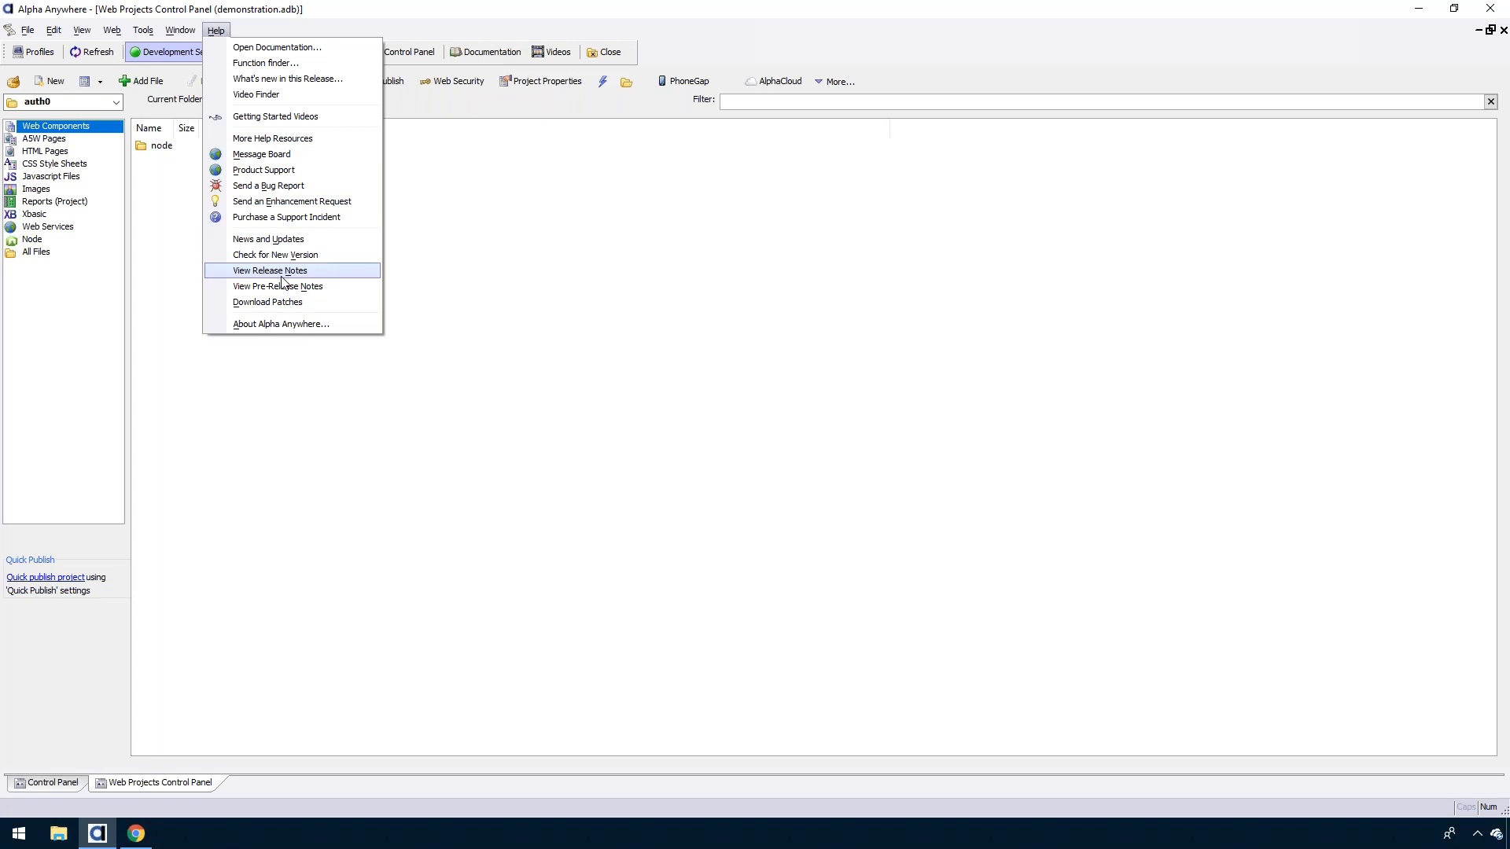
pyautogui.click(280, 324)
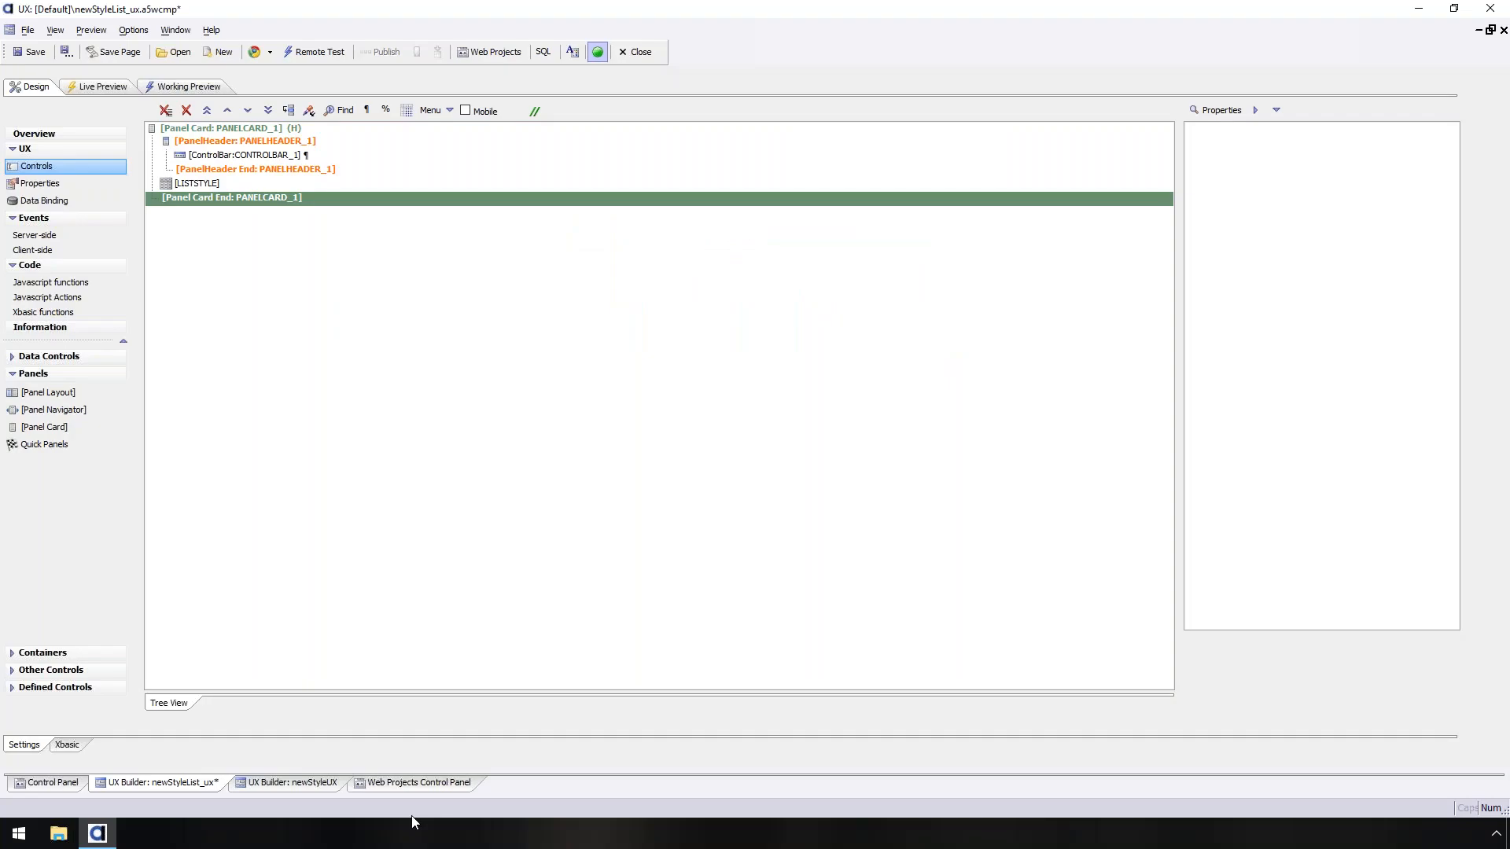
# - Check the Alpha Anywhere version information from the GKT machine's web projects window and close AlphaPrime's version dialog
pyautogui.click(418, 783)
pyautogui.click(216, 30)
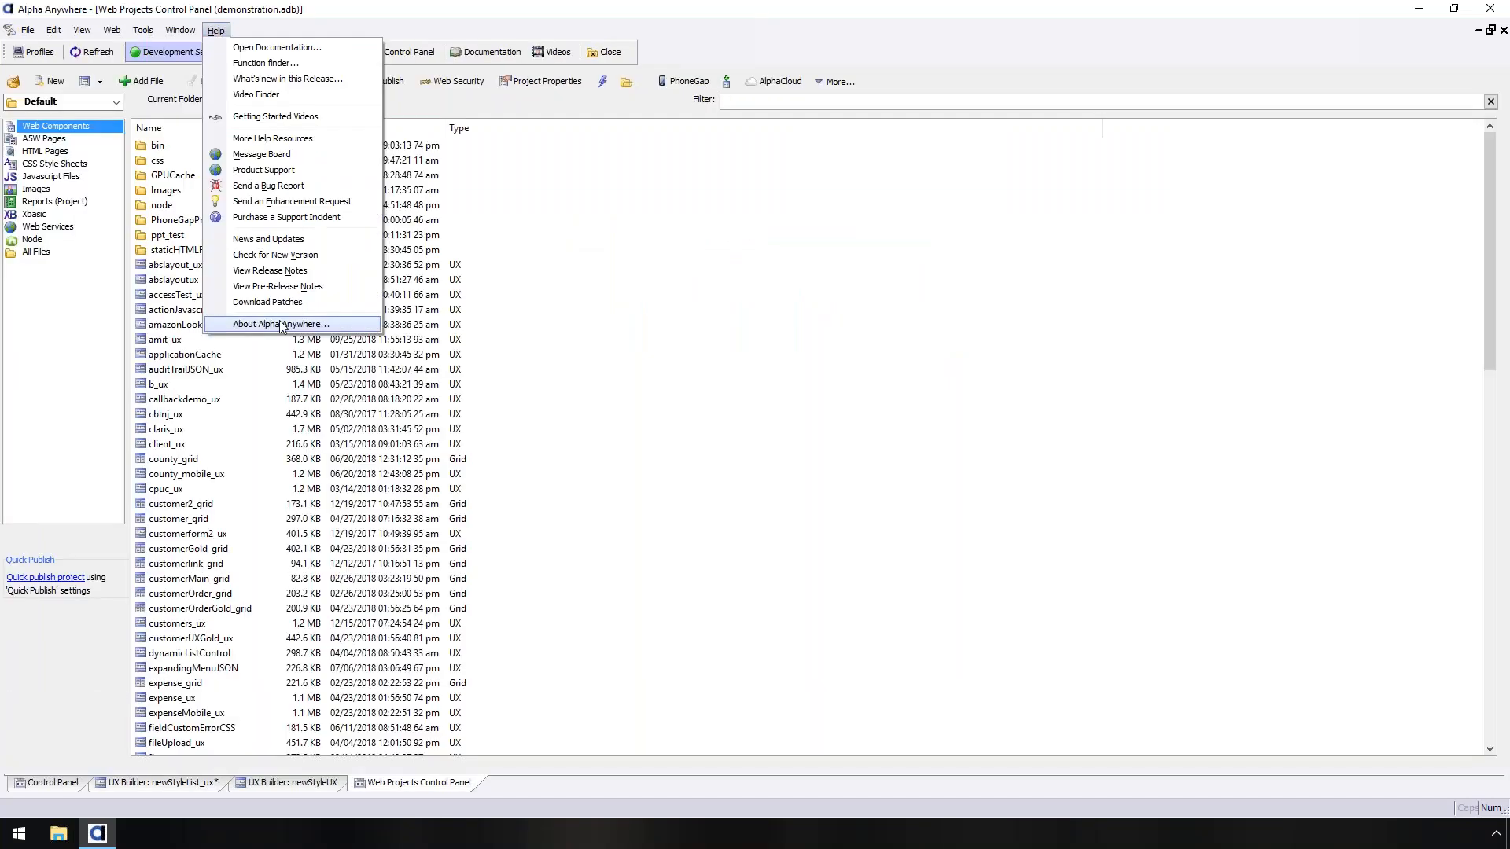
pyautogui.click(281, 325)
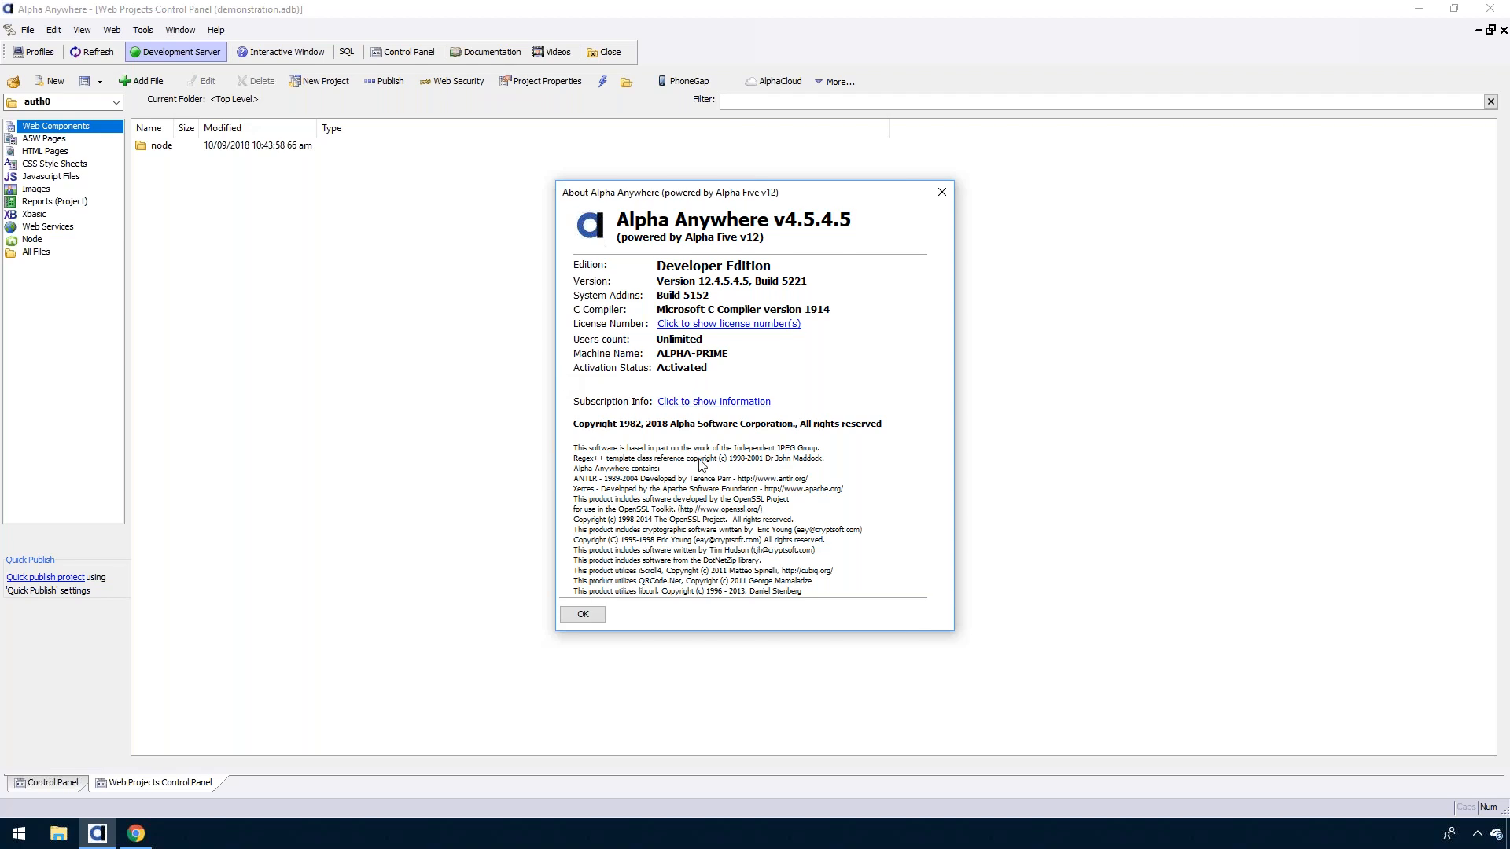
pyautogui.click(582, 615)
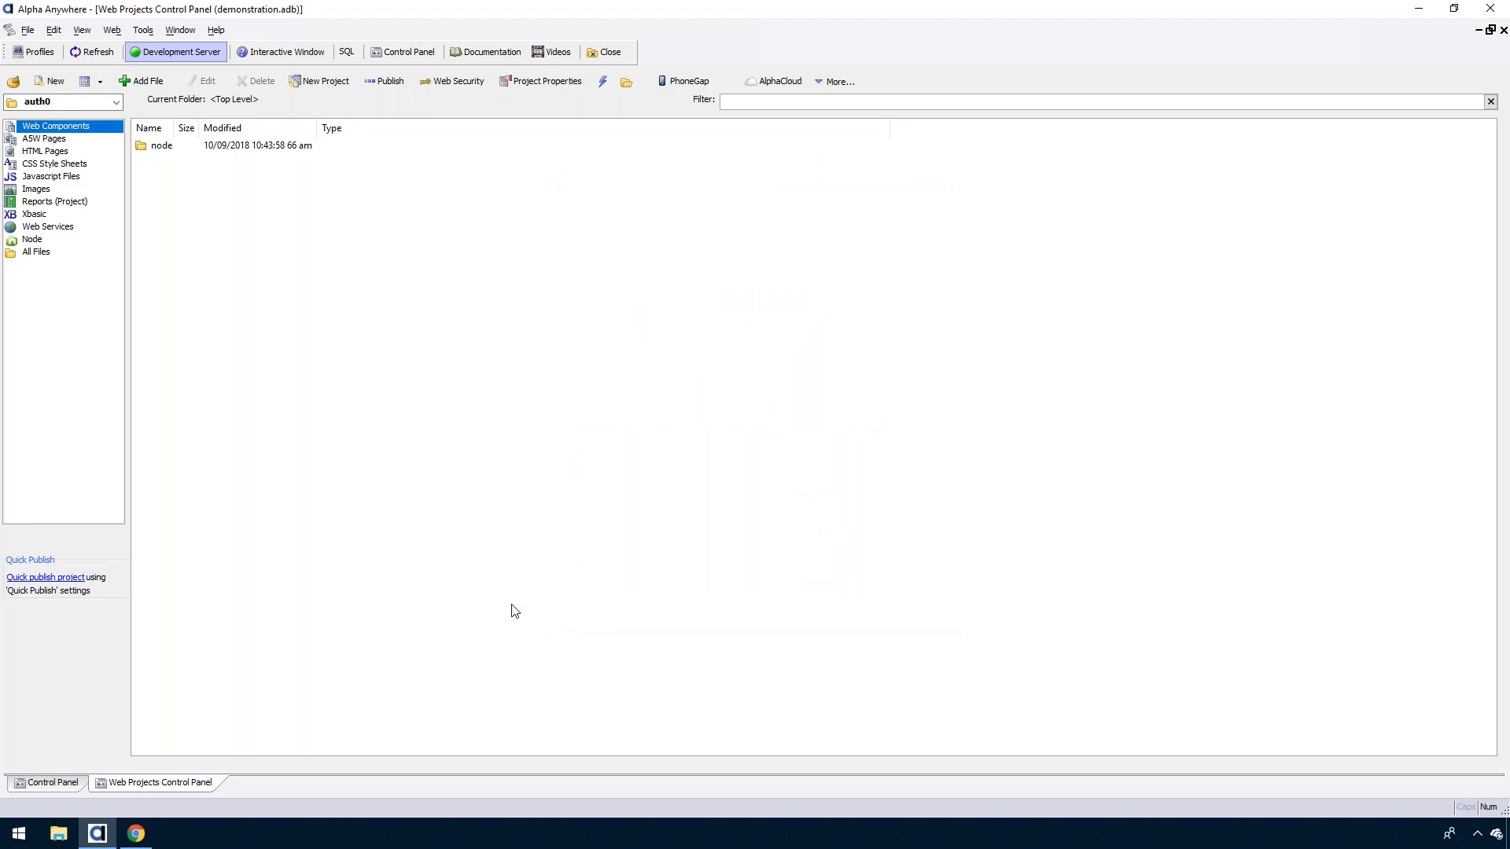
# - View the web project profiles in Alpha Anywhere and exit them without saving
pyautogui.moveTo(1493, 1)
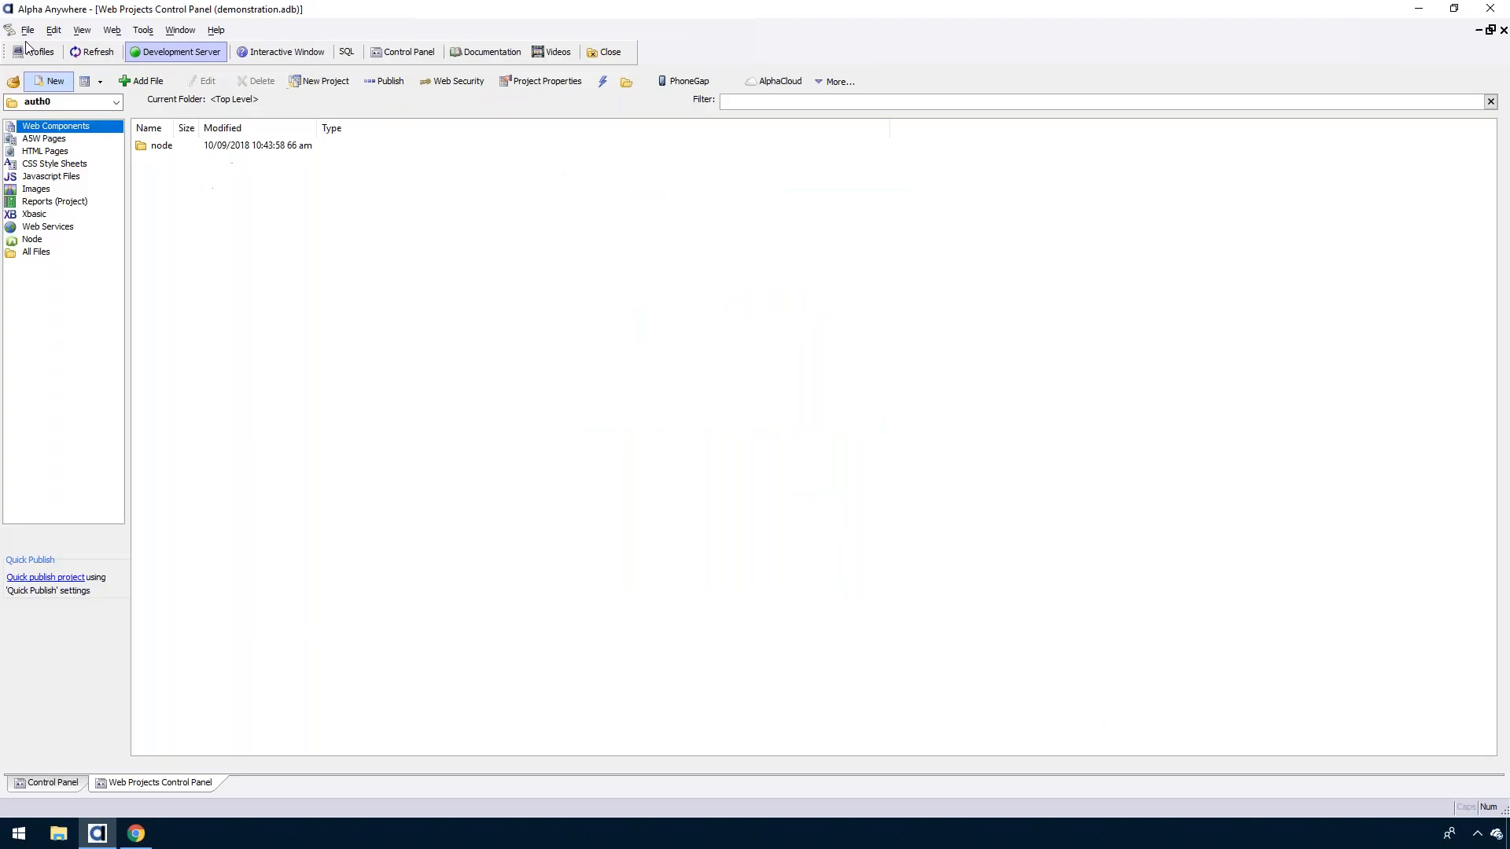
pyautogui.click(33, 51)
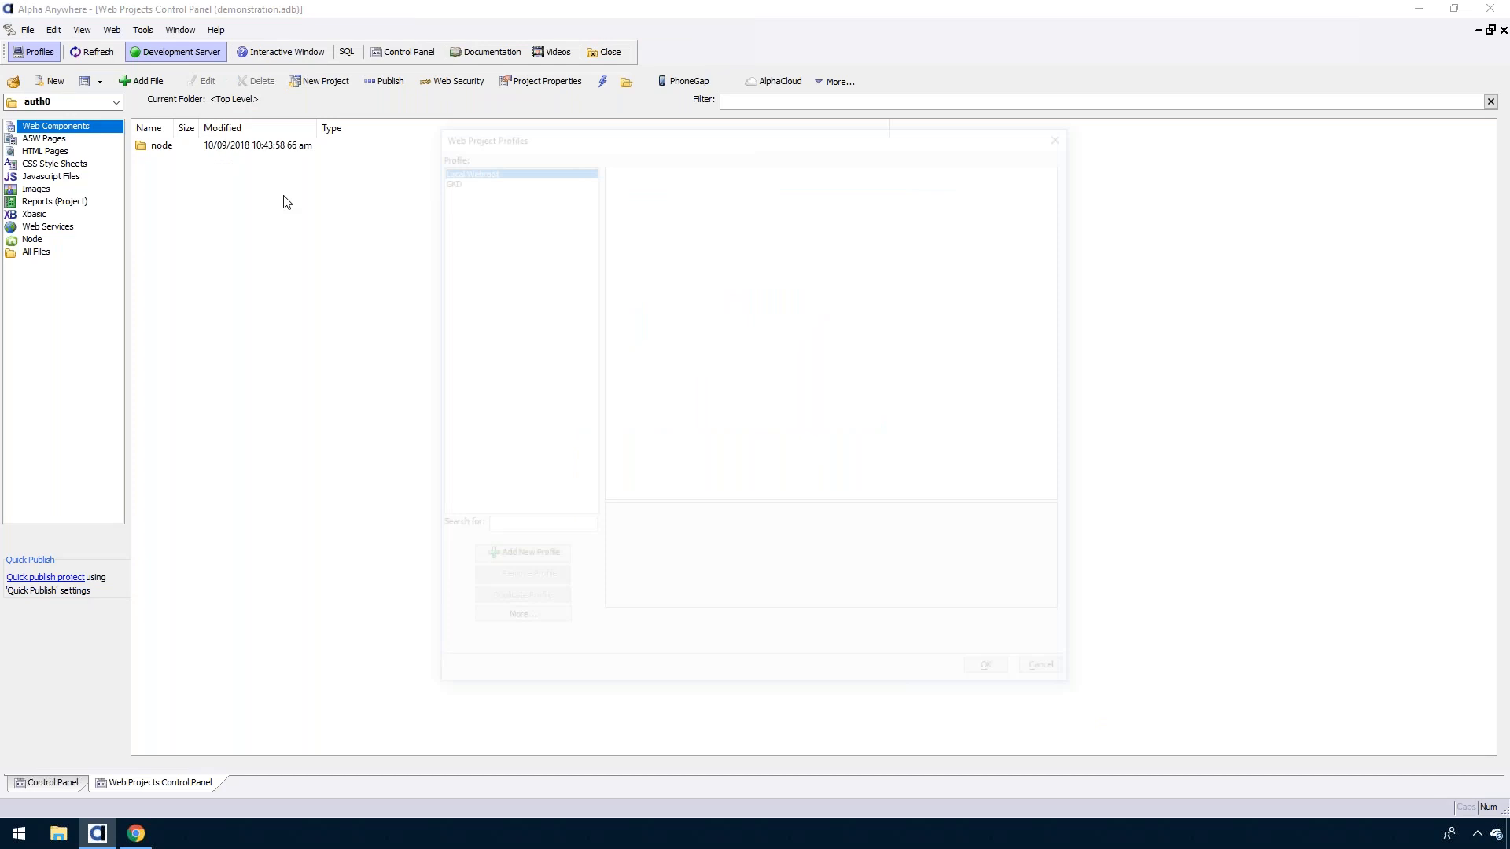
pyautogui.click(1053, 677)
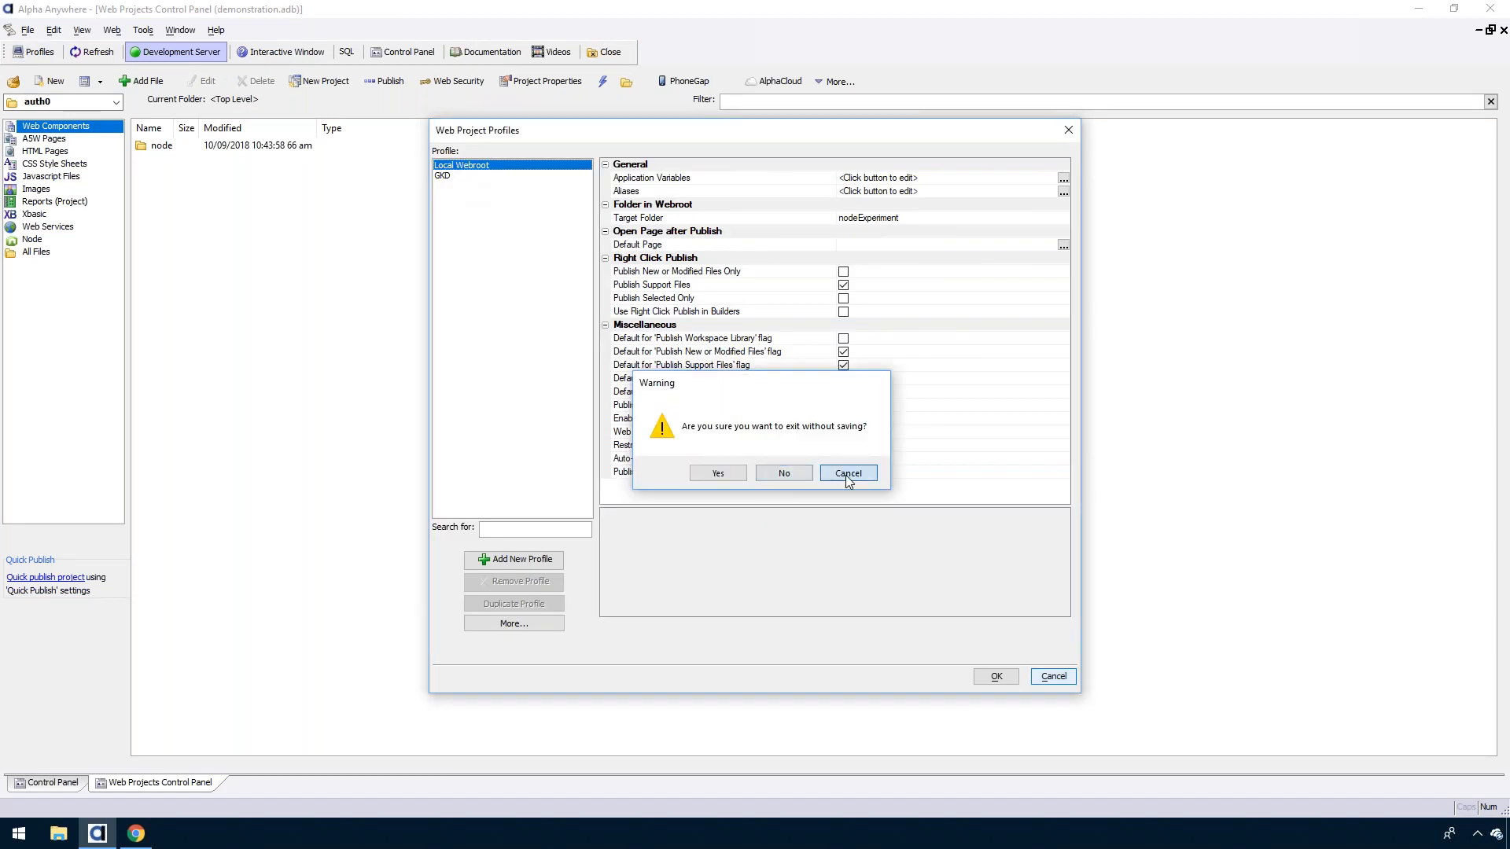
pyautogui.click(739, 475)
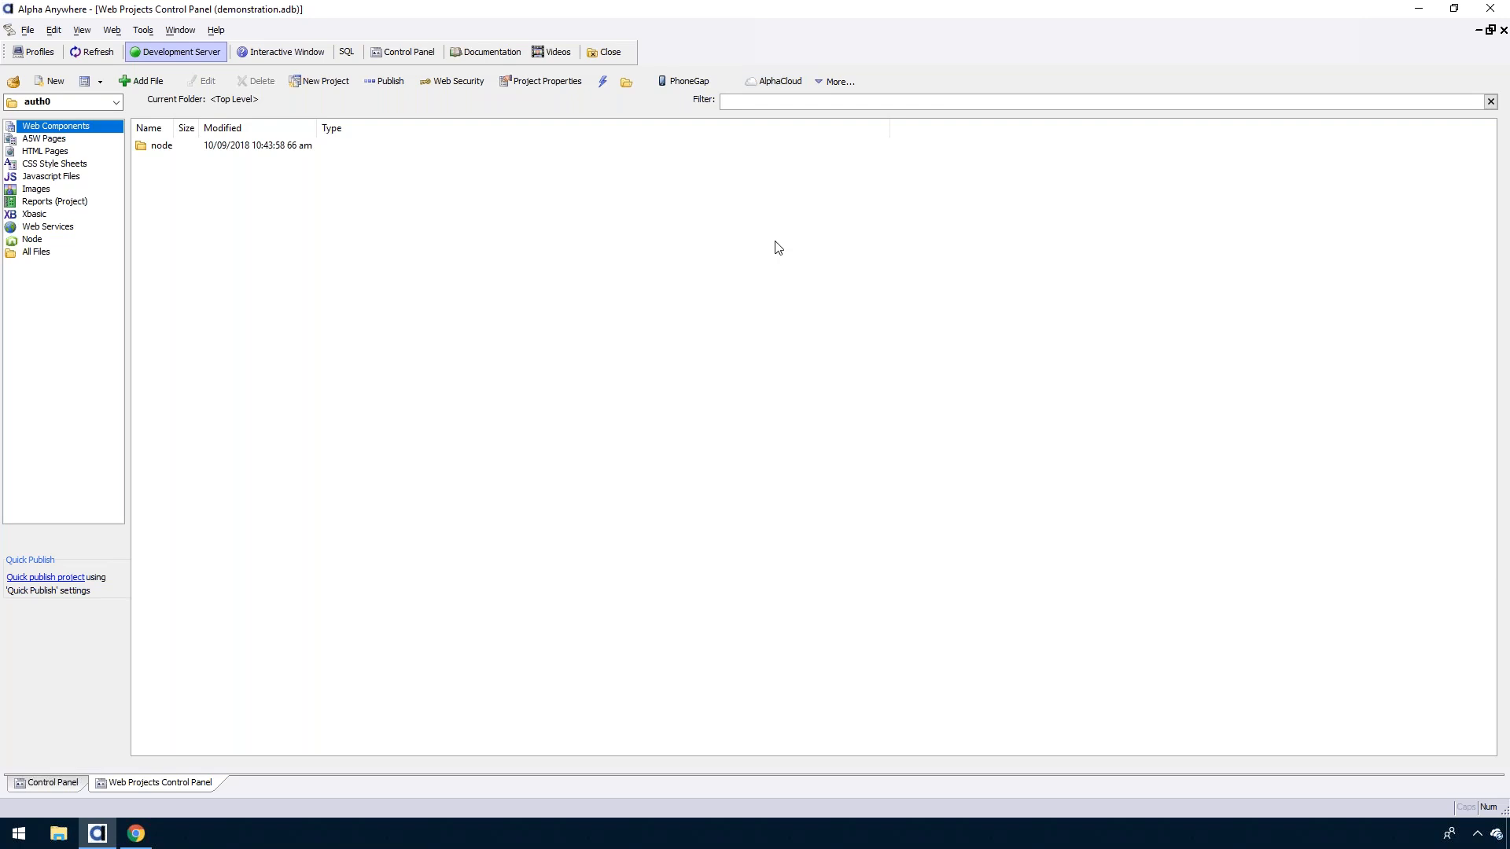
pyautogui.moveTo(1509, 1)
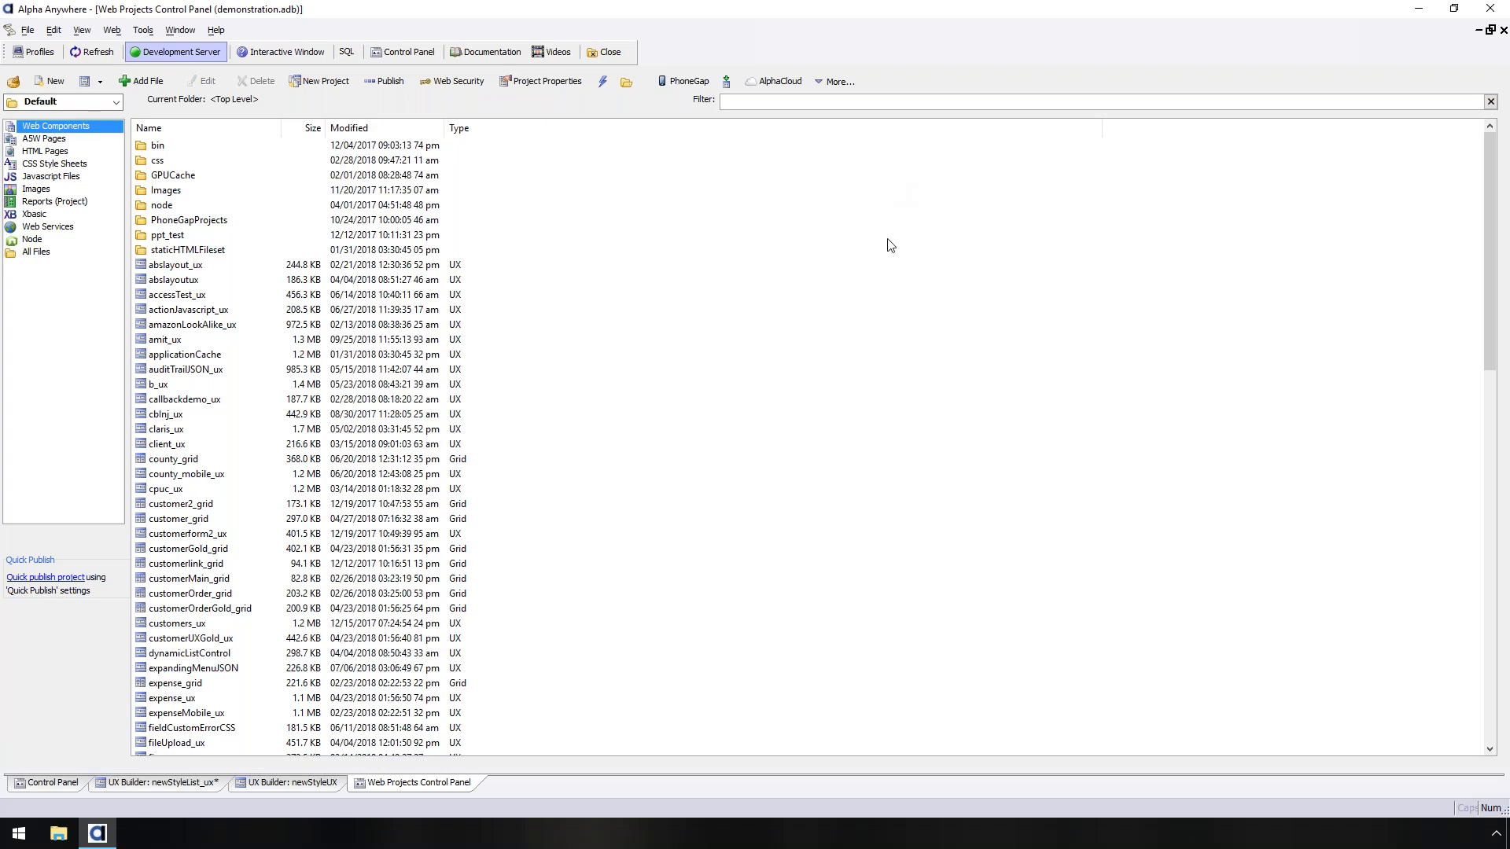
pyautogui.moveTo(858, 847)
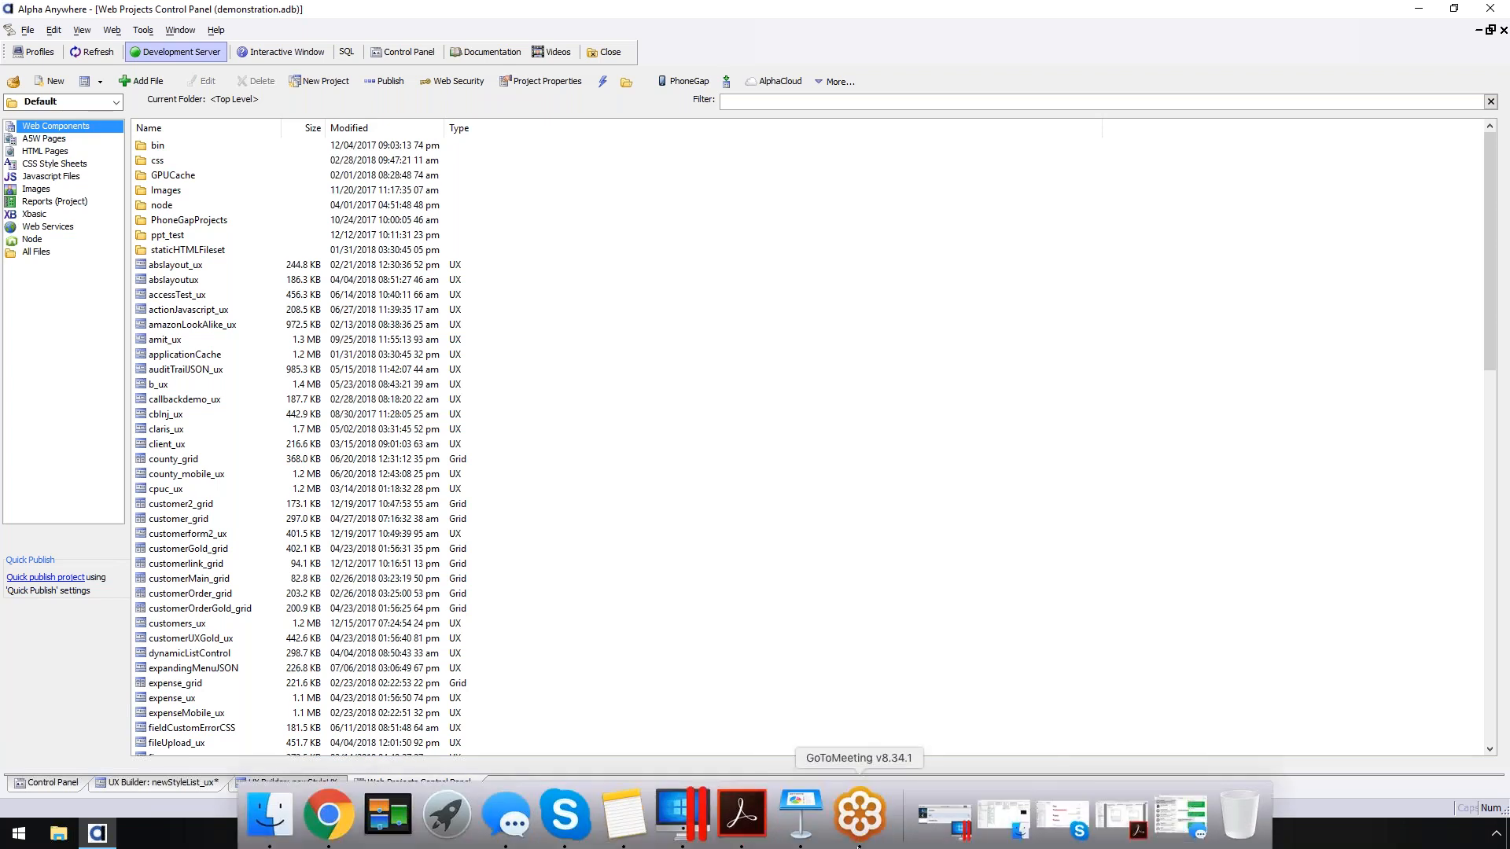
pyautogui.click(684, 811)
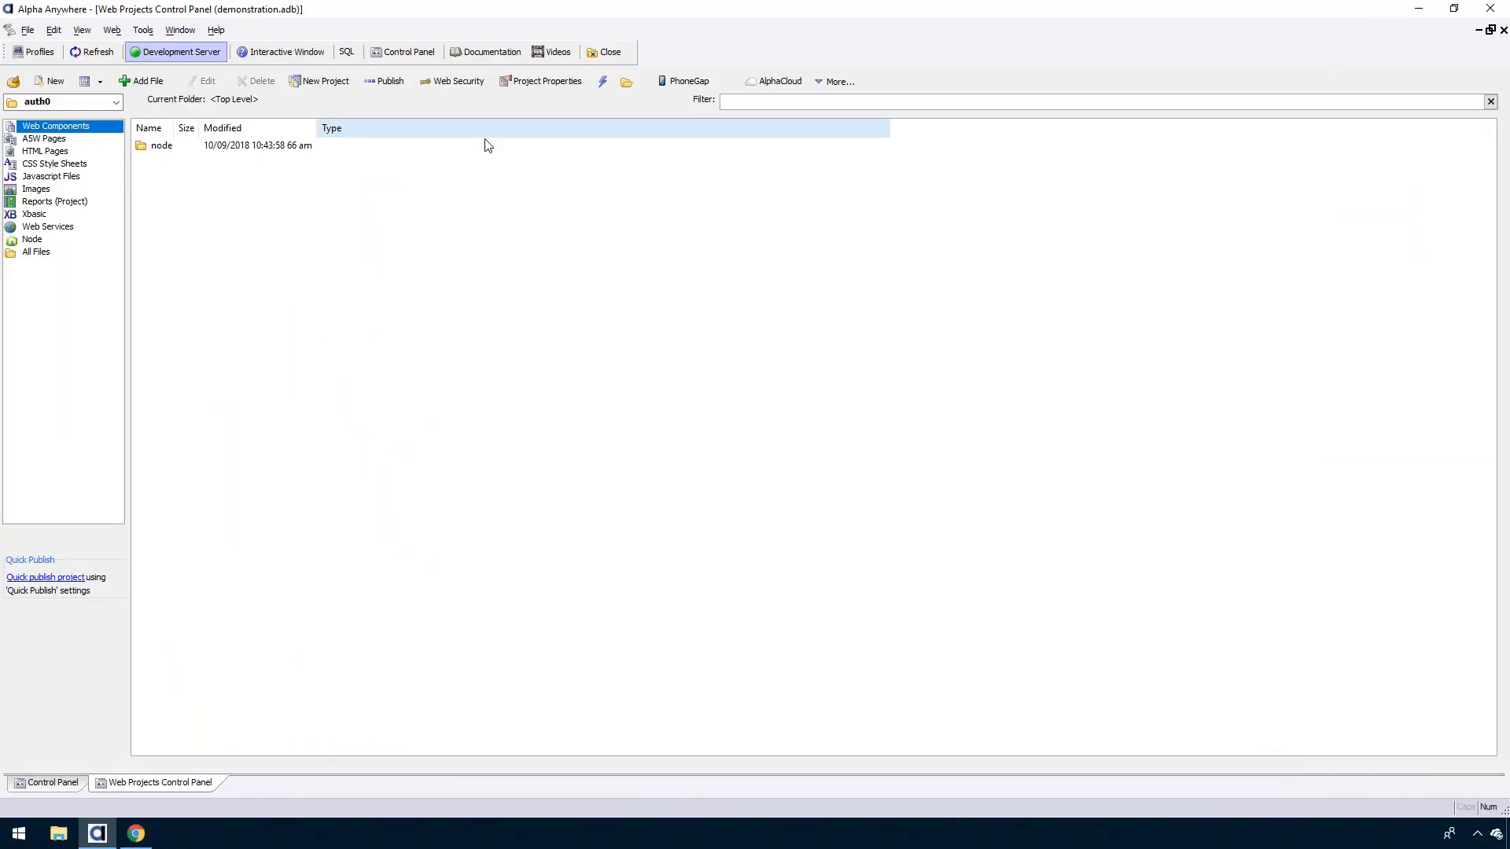
pyautogui.rightClick(683, 812)
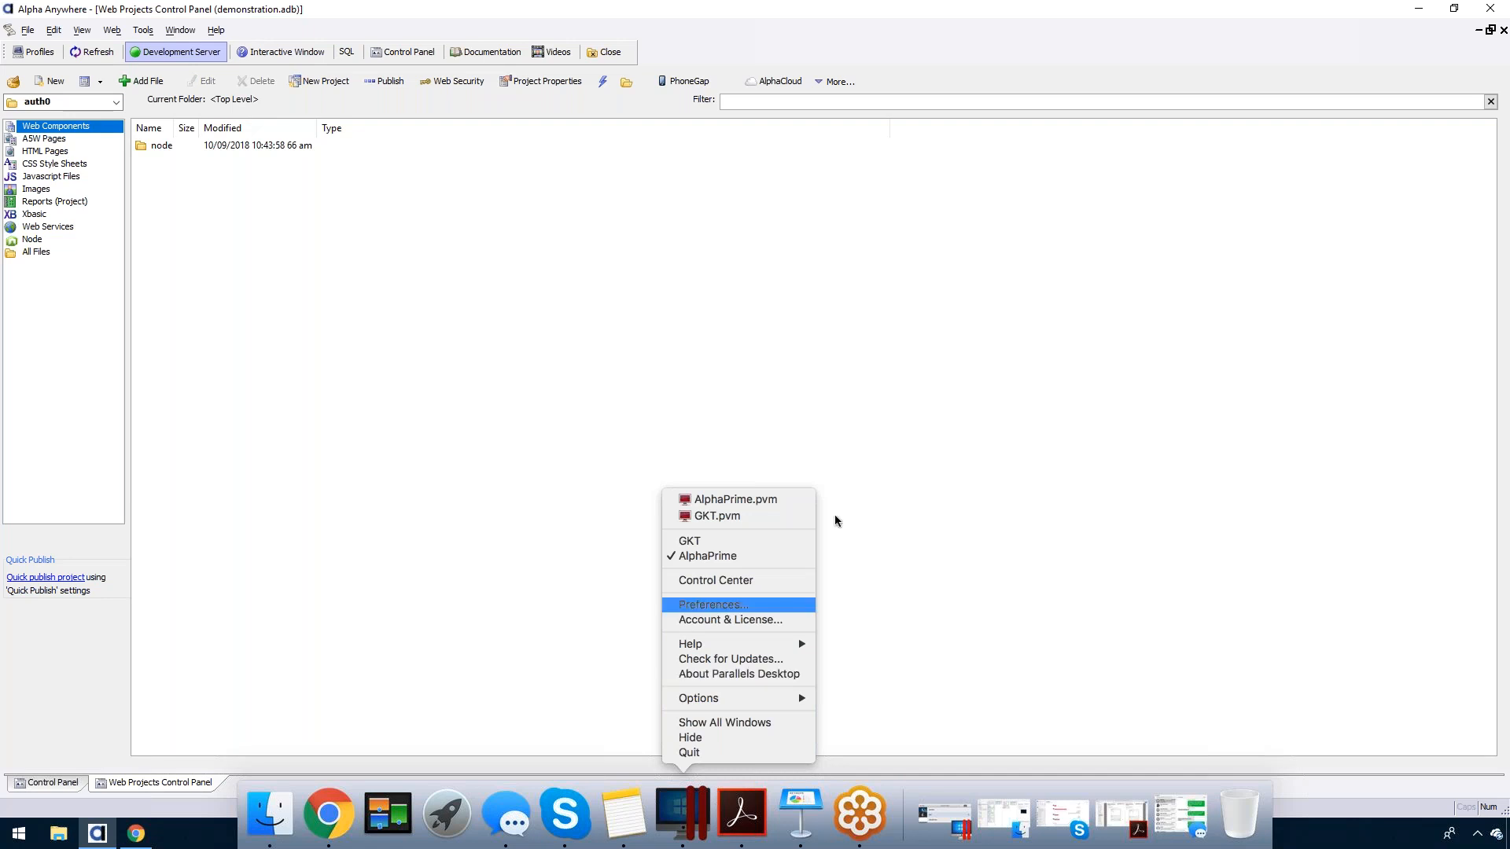
pyautogui.click(888, 244)
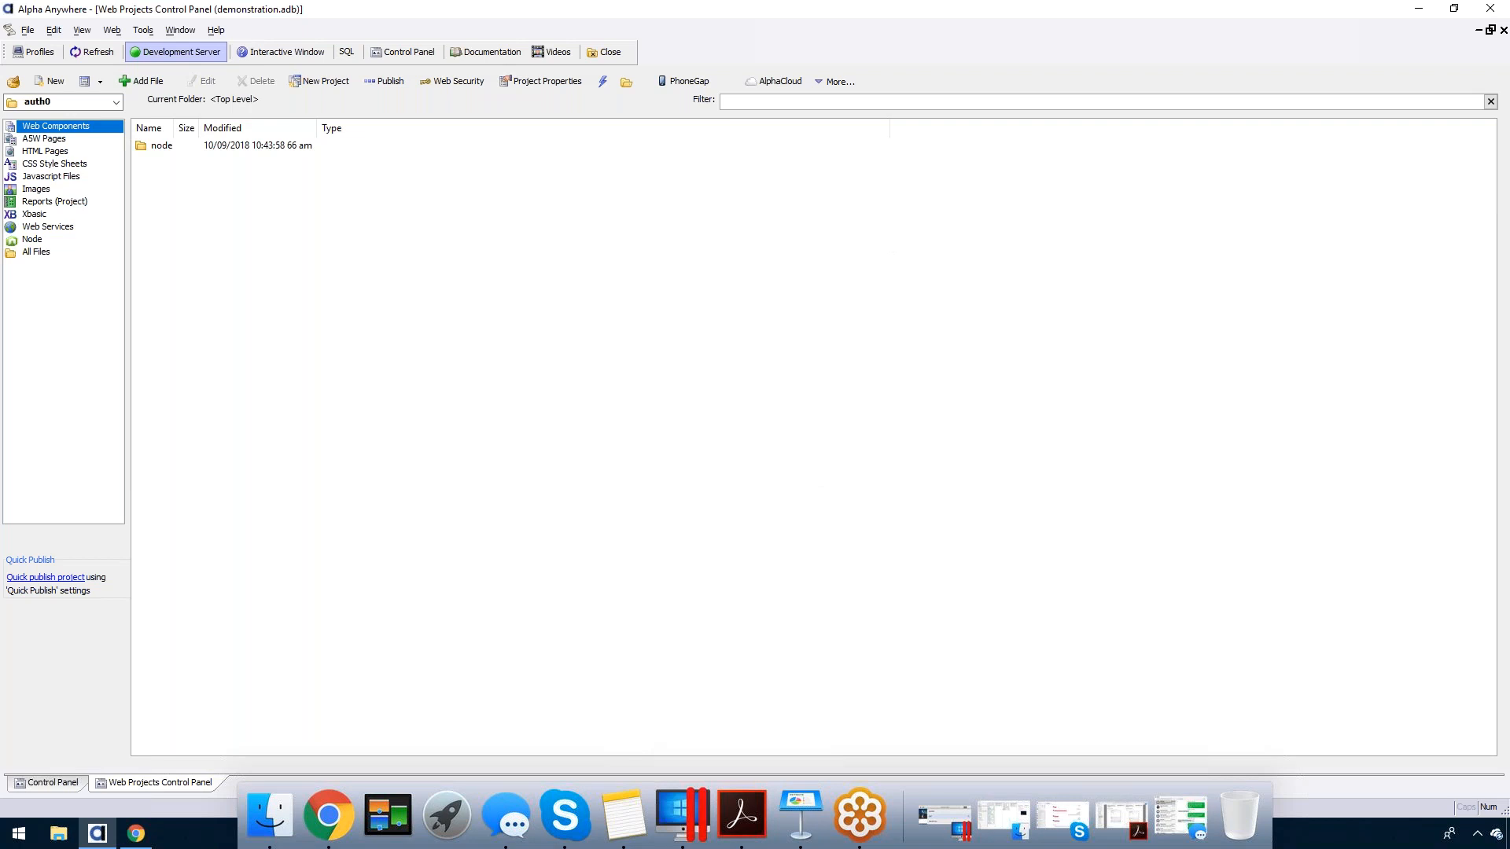
# - Switch to the GKT virtual machine and suspend it
pyautogui.moveTo(1503, 7)
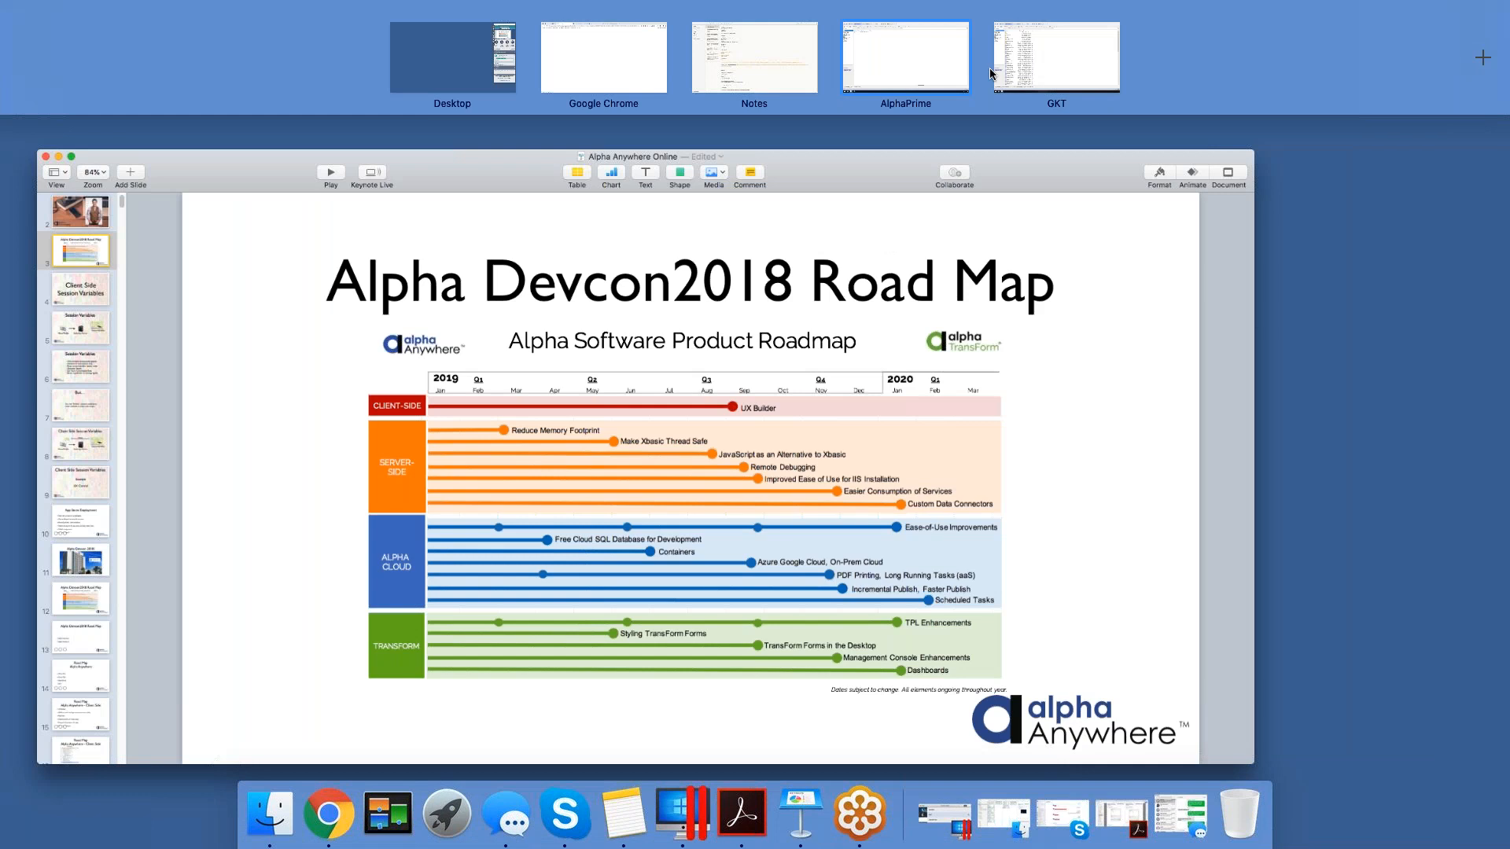
pyautogui.click(997, 73)
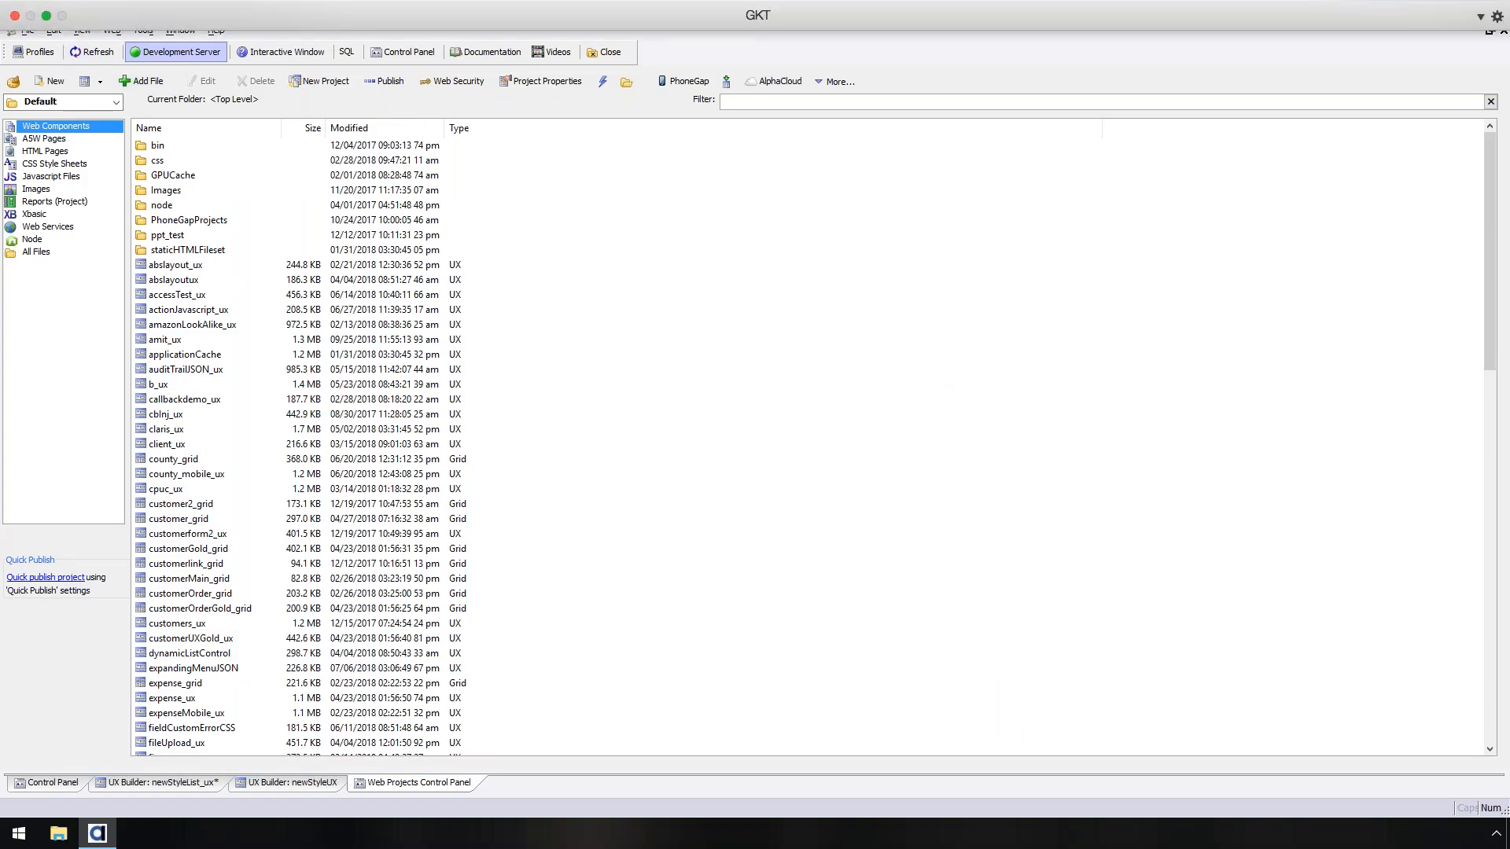
pyautogui.click(124, 8)
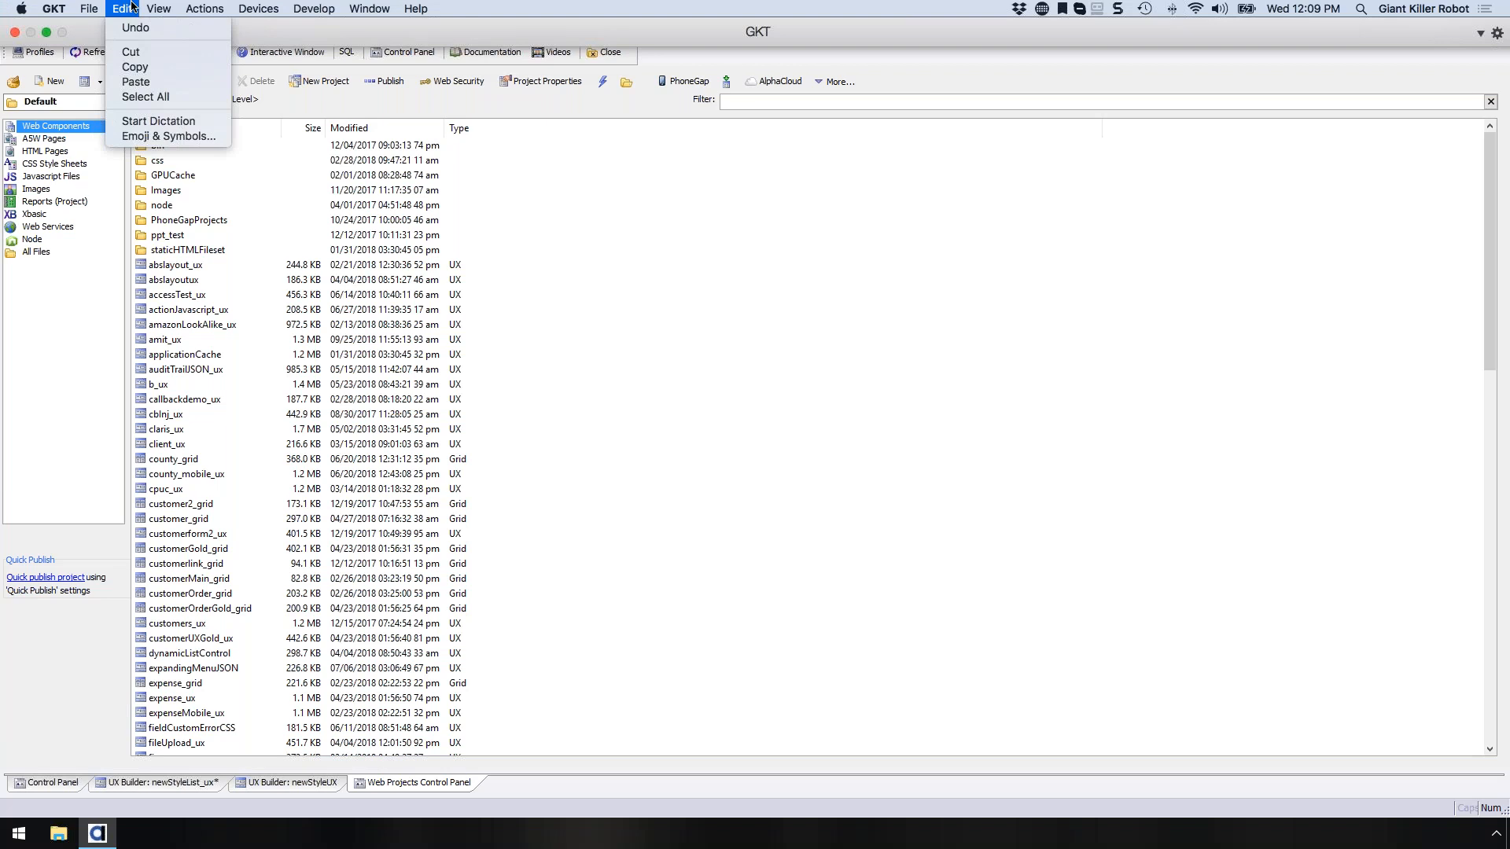
pyautogui.moveTo(192, 8)
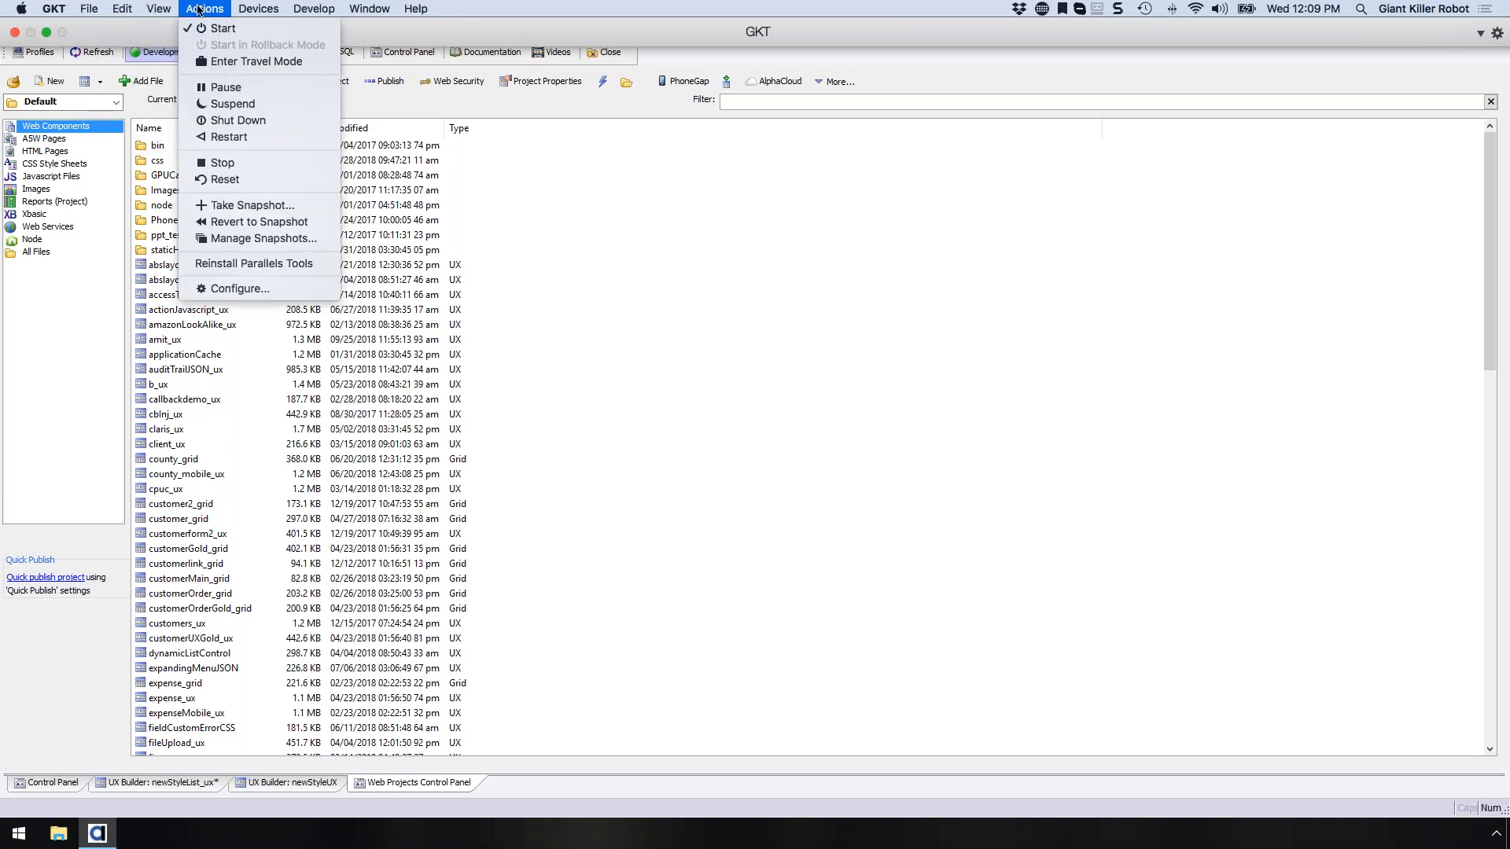
pyautogui.click(253, 105)
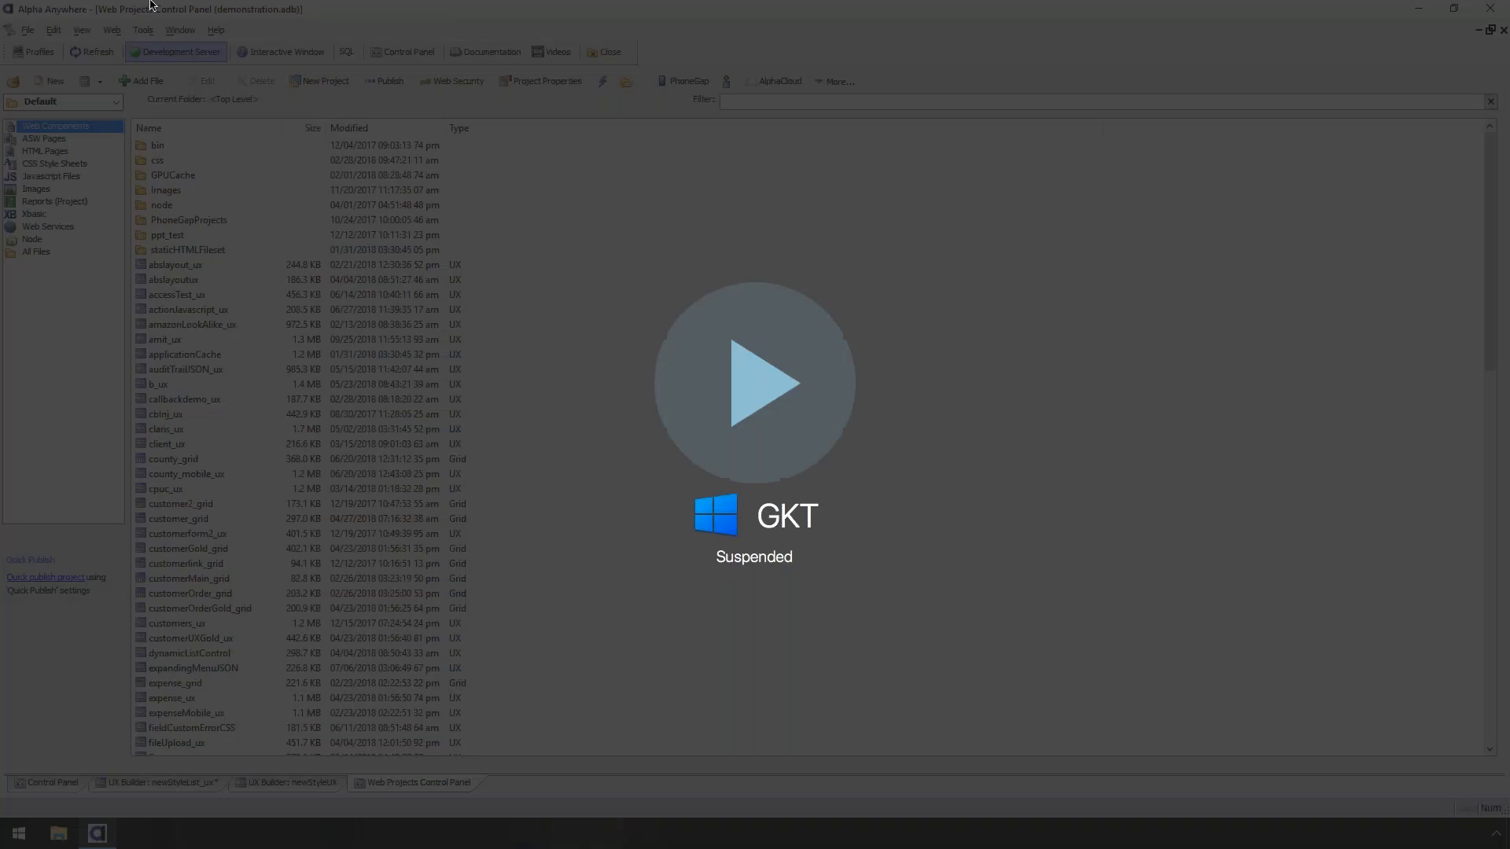
# - Return to the AlphaPrime virtual machine, reload the Alpha Anywhere Updates page in Chrome, and highlight its web address
pyautogui.moveTo(151, 5)
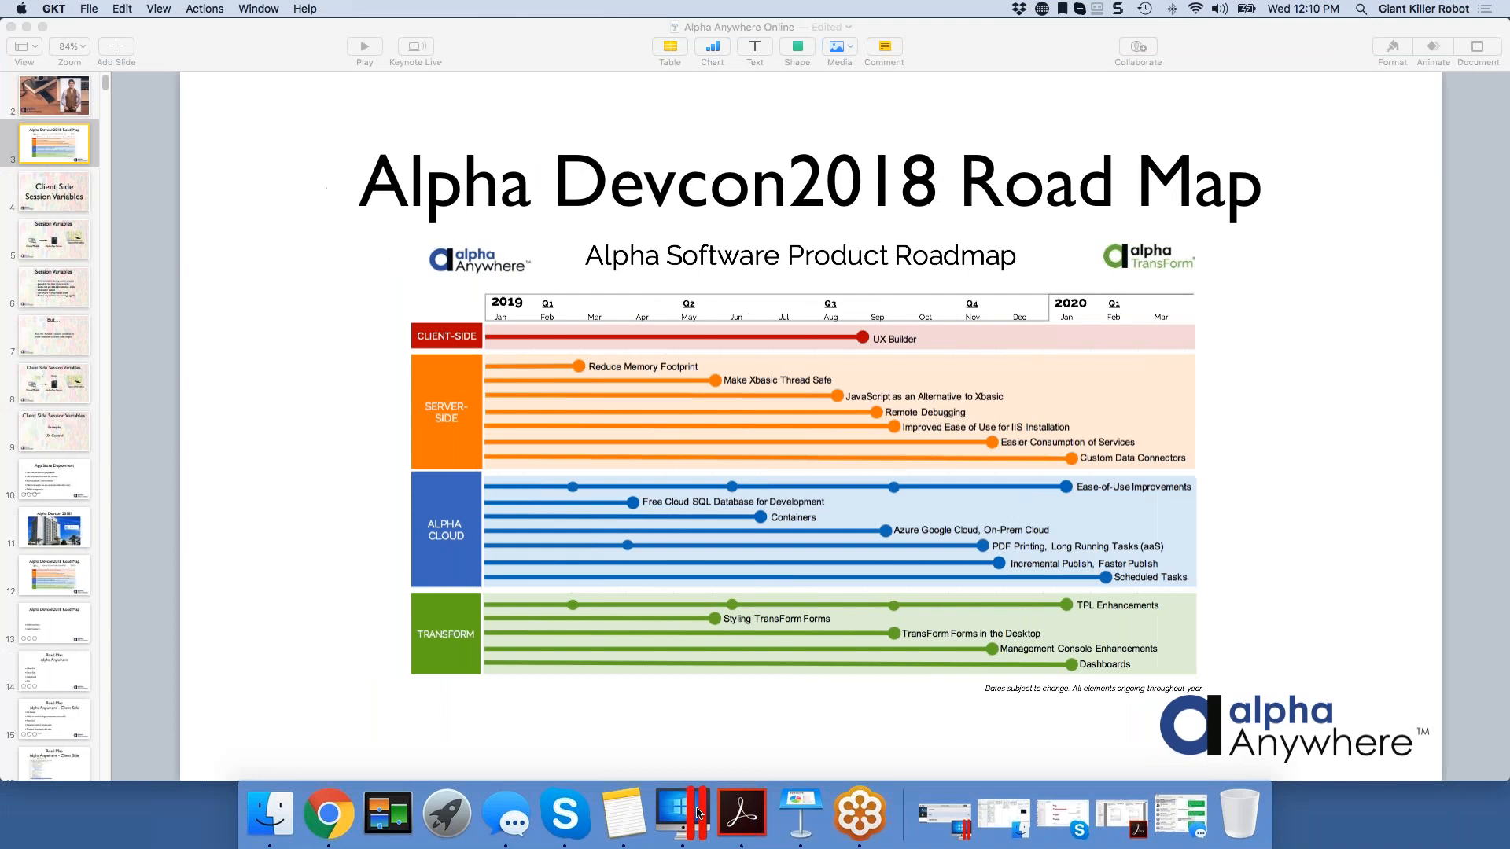
pyautogui.click(699, 813)
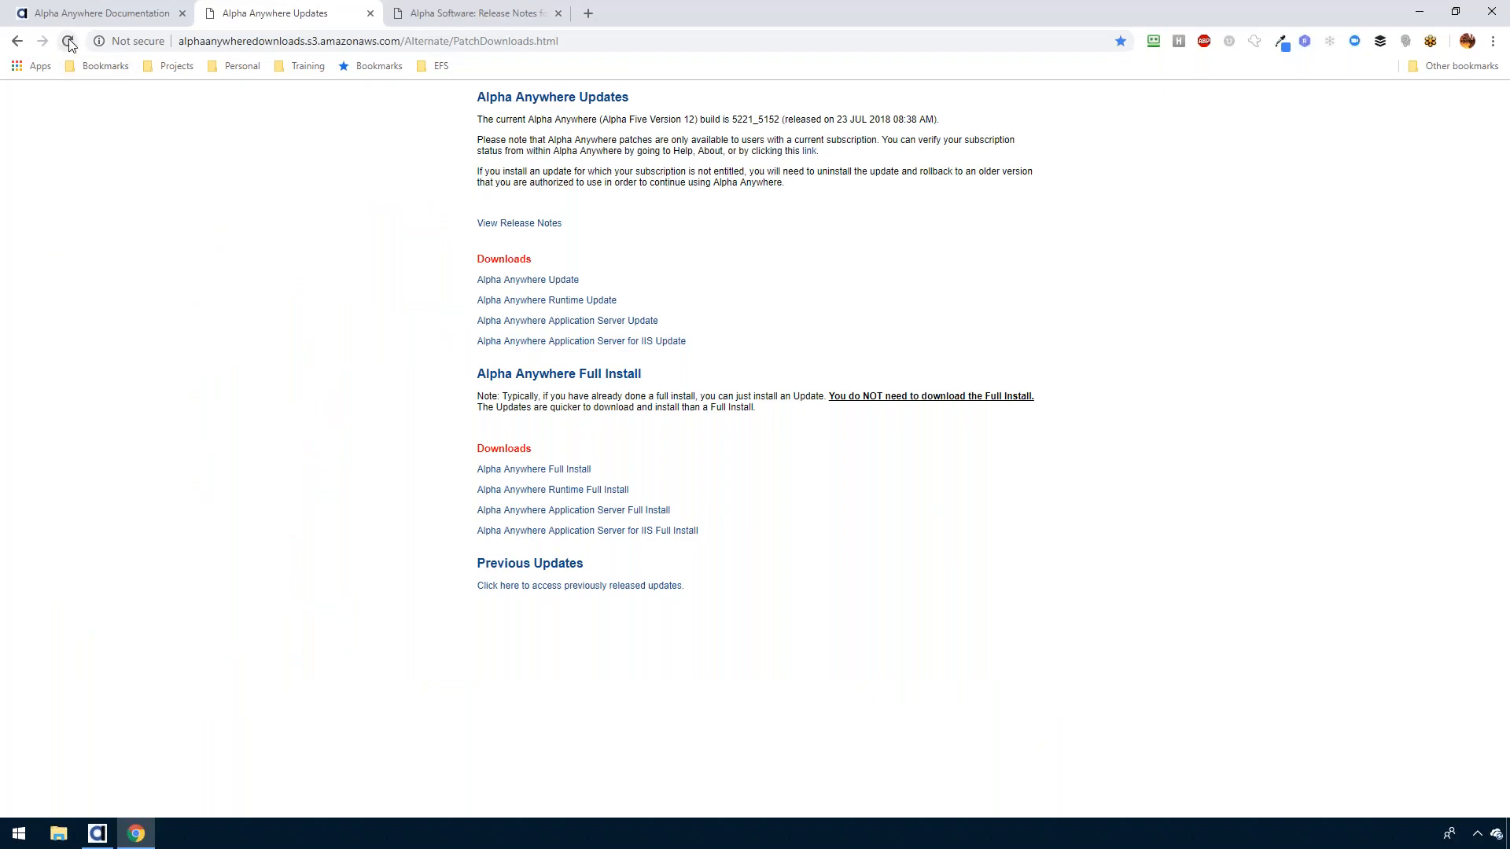
pyautogui.click(69, 42)
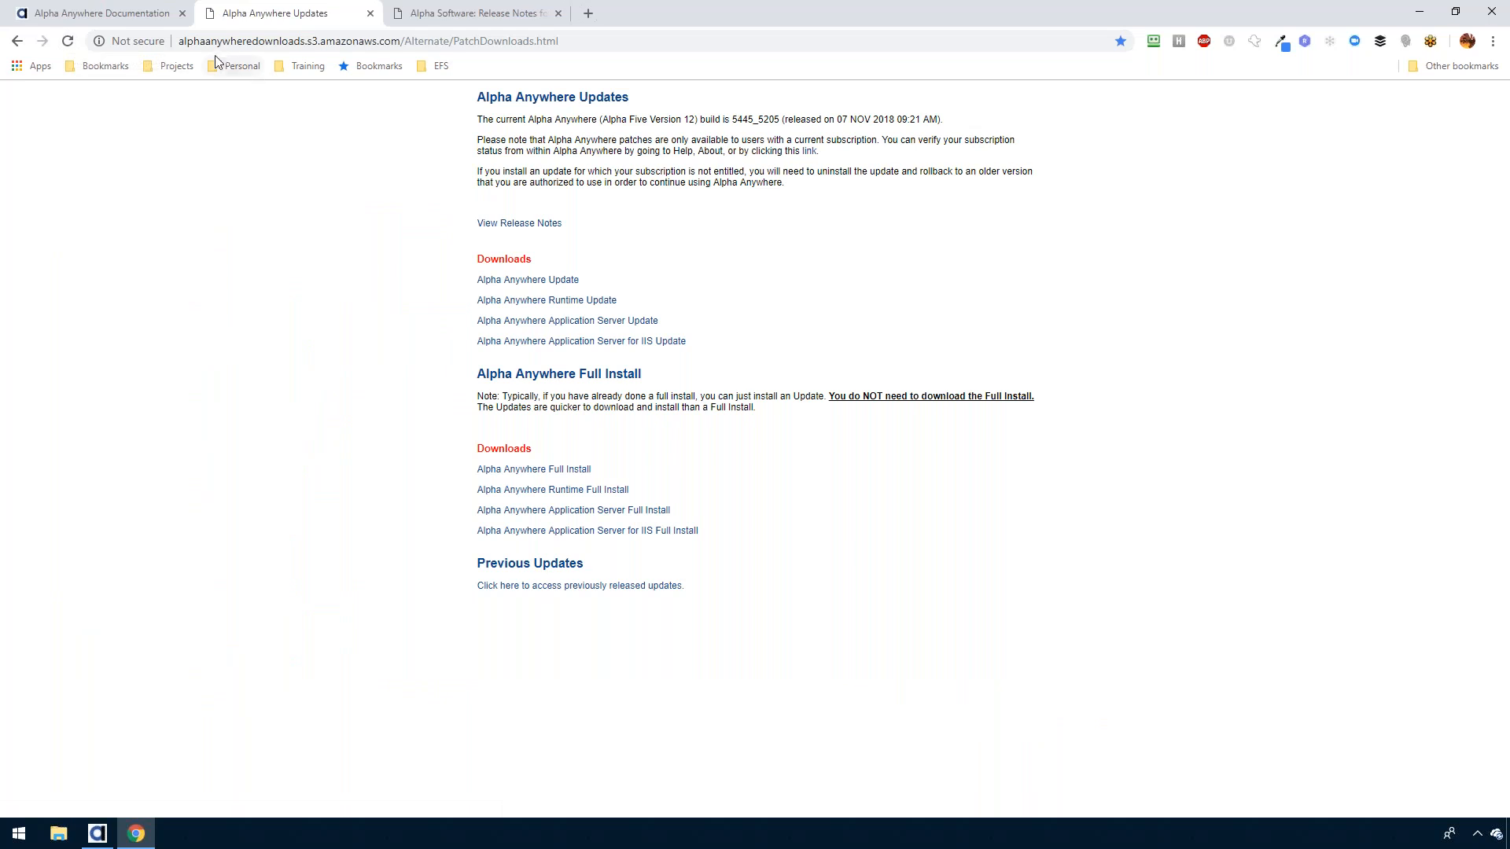
pyautogui.click(441, 43)
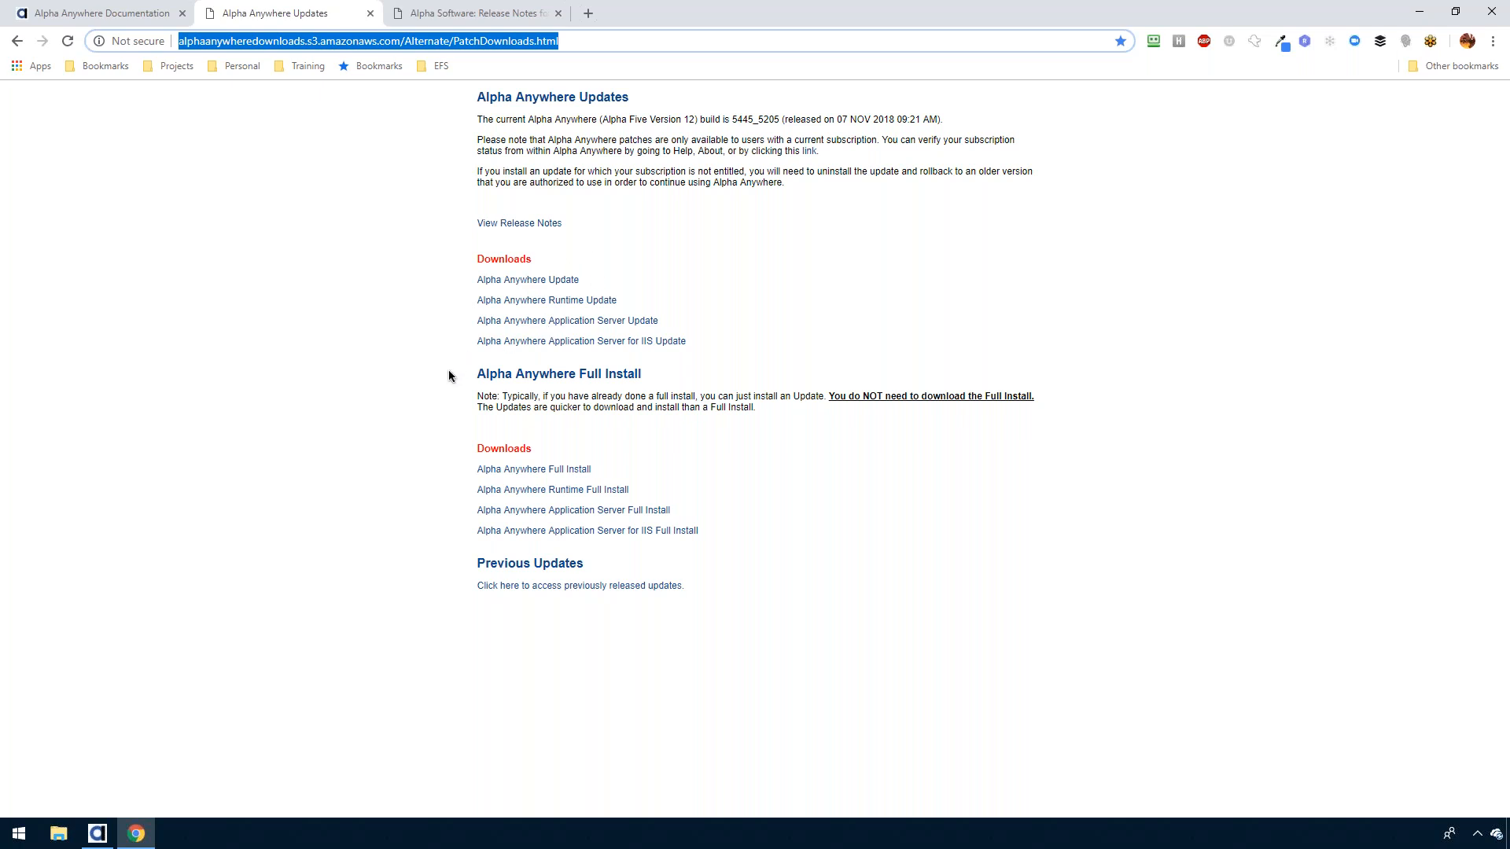
# - Browse the archive of previously released Alpha Anywhere updates and return to the main Updates page
pyautogui.click(574, 586)
pyautogui.click(575, 588)
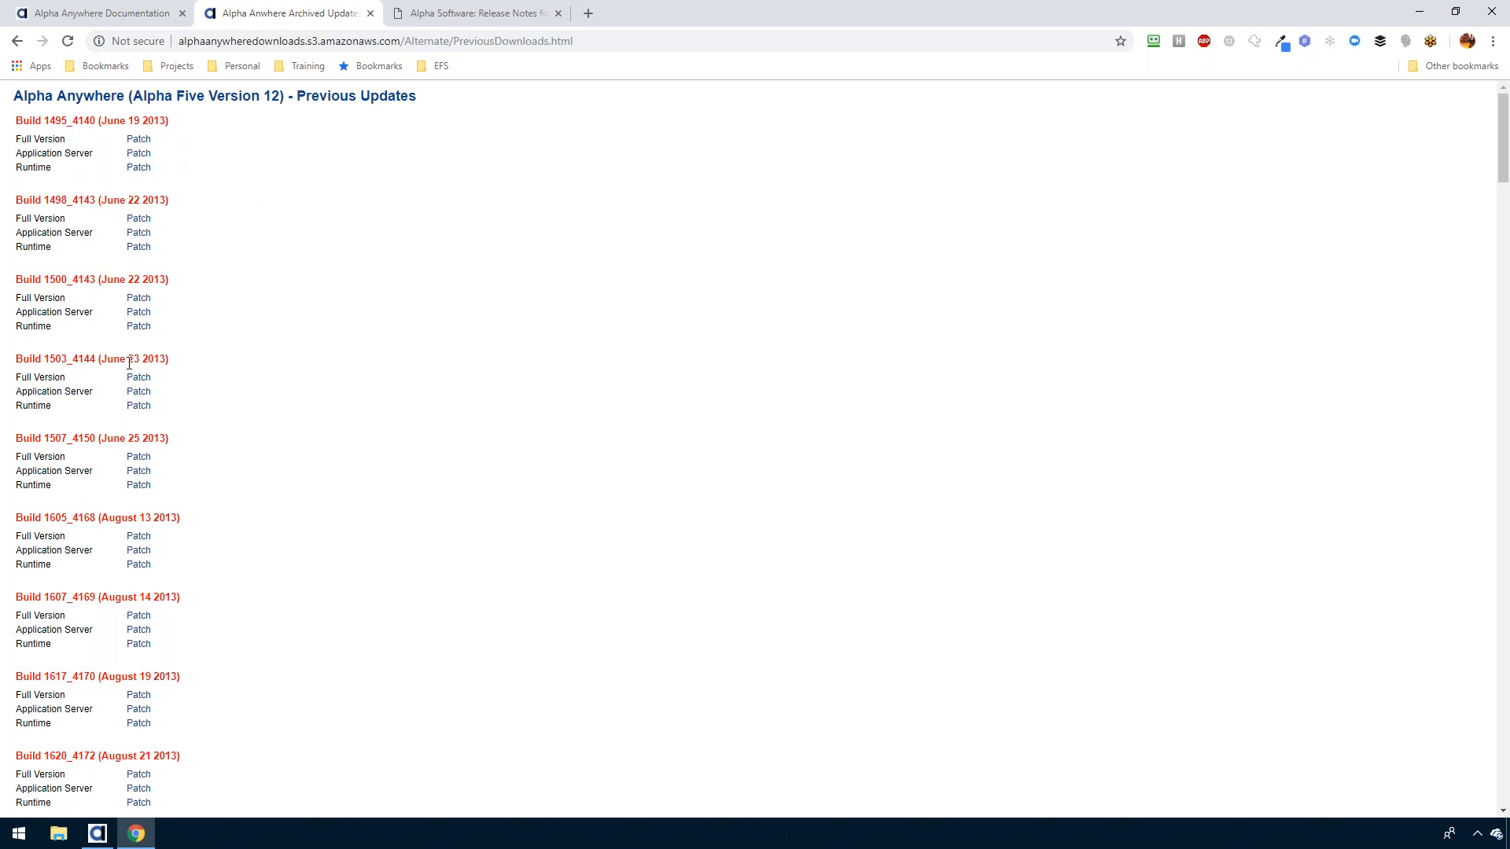
pyautogui.doubleClick(69, 359)
pyautogui.click(16, 43)
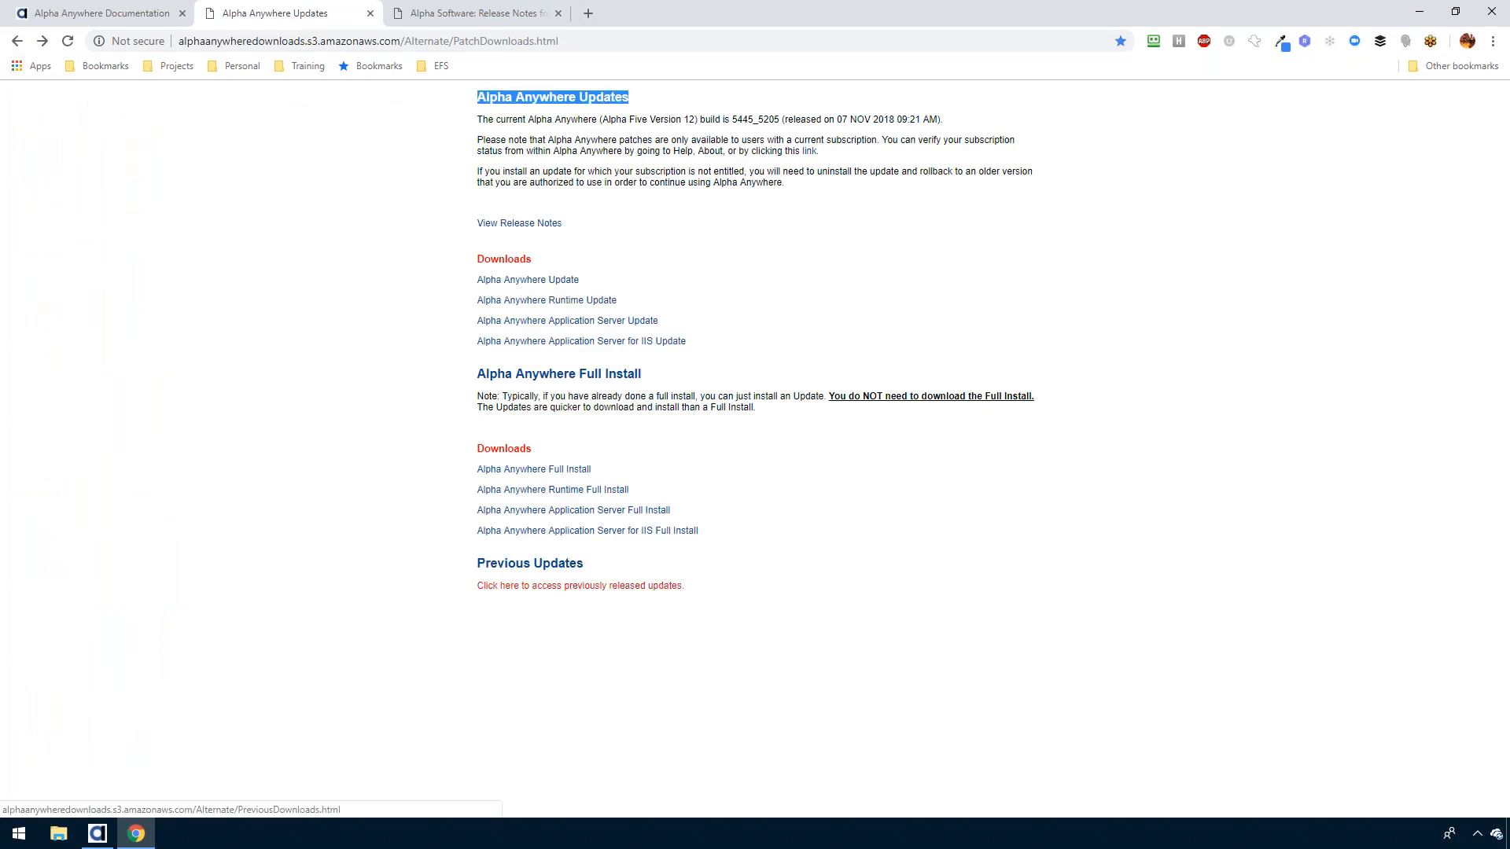
pyautogui.click(547, 584)
pyautogui.scroll(-3, 369, 477)
pyautogui.scroll(-12, 369, 476)
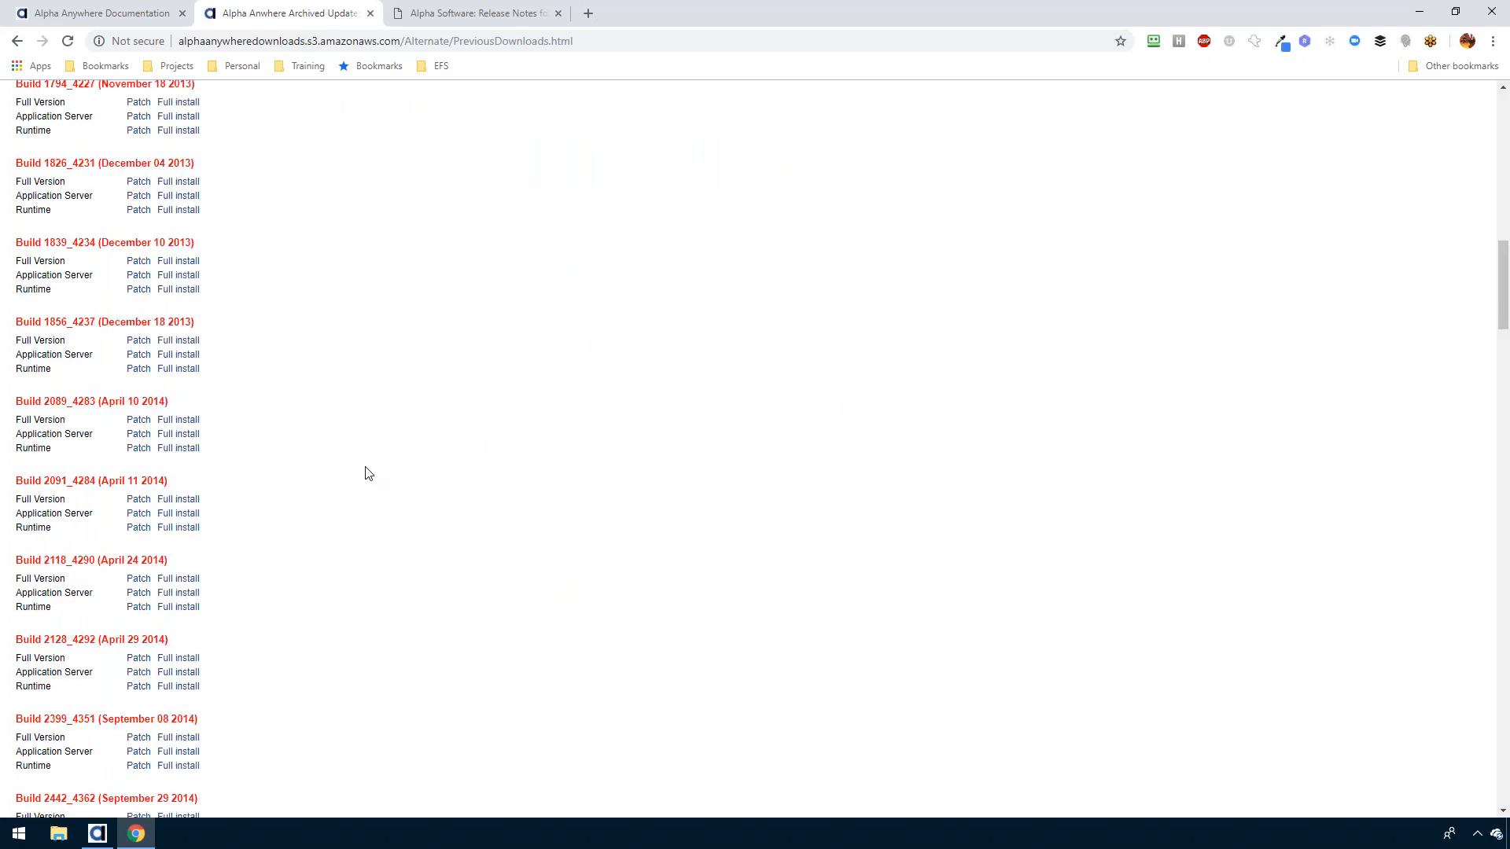
pyautogui.scroll(-15, 368, 473)
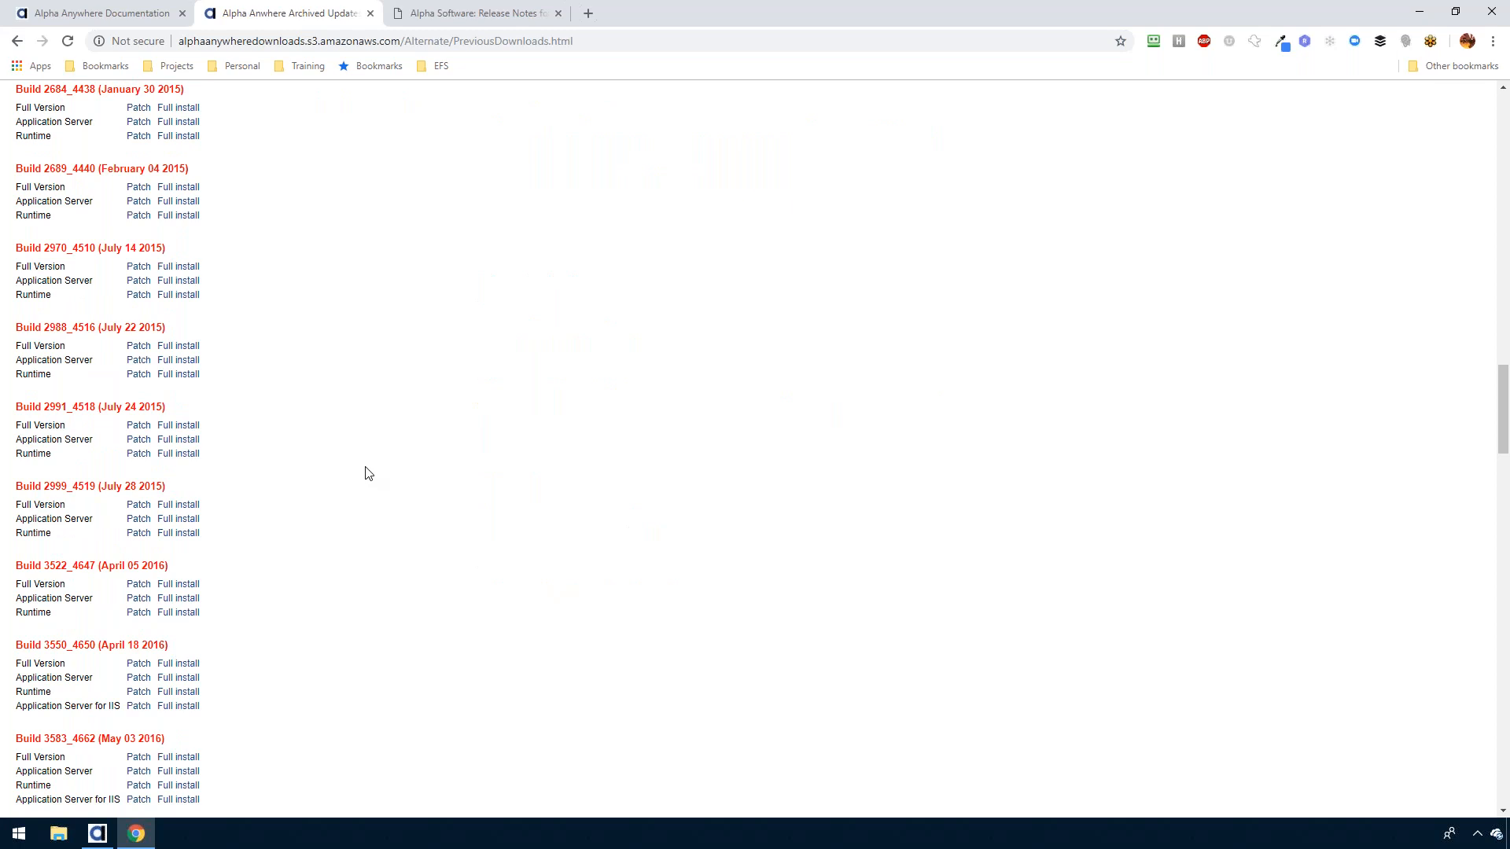
pyautogui.scroll(20, 368, 473)
pyautogui.hotkey('alt', 'Left')
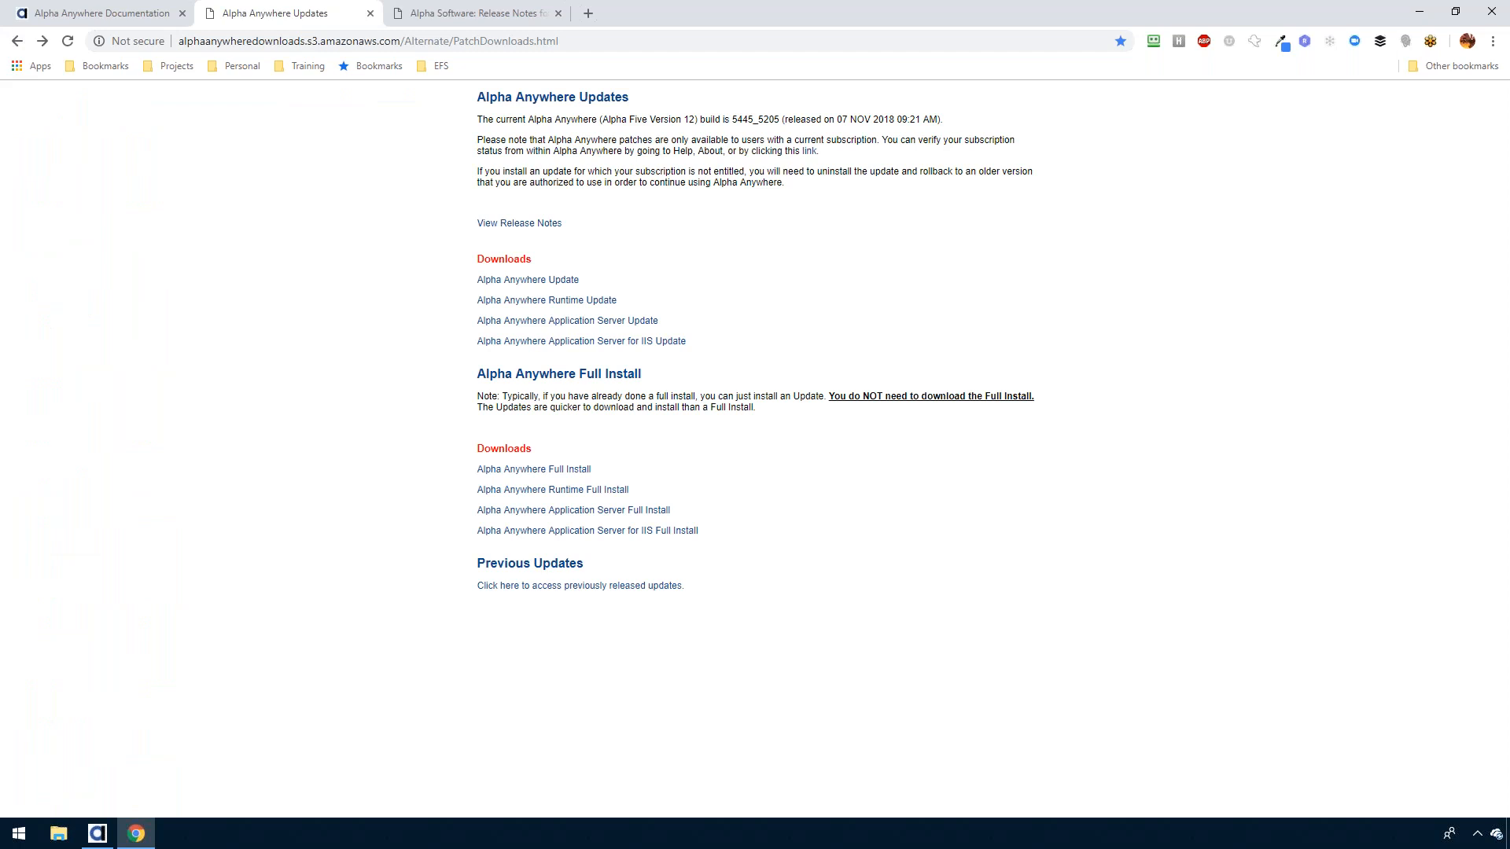
# - Open the Alpha Anywhere Release Notes page, highlight its web address, and read through the latest build's notes
pyautogui.hotkey('ctrl', 'Tab')
pyautogui.hotkey('ctrl', 'l')
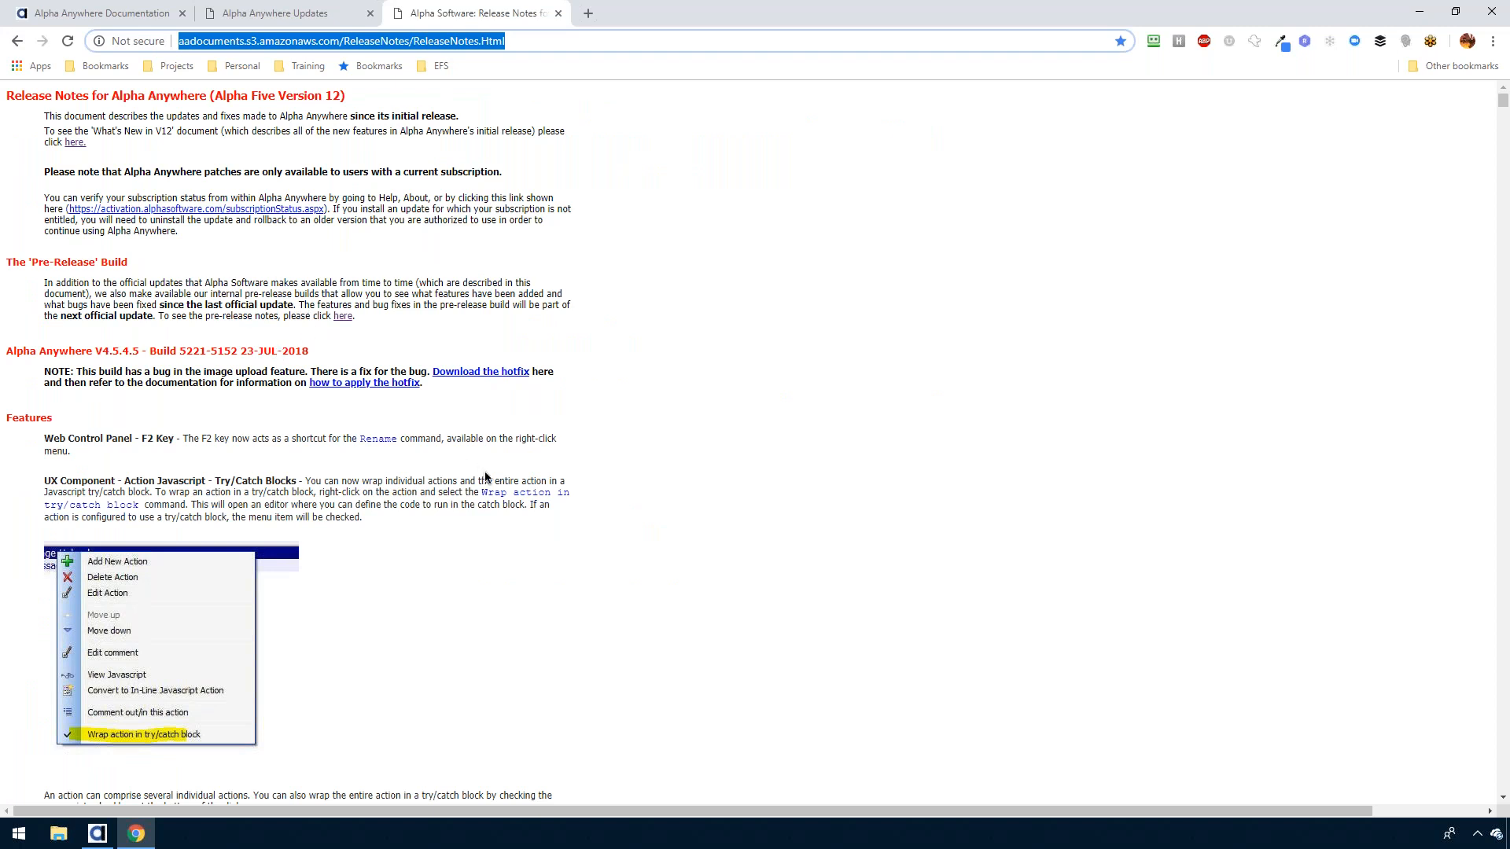
pyautogui.click(708, 519)
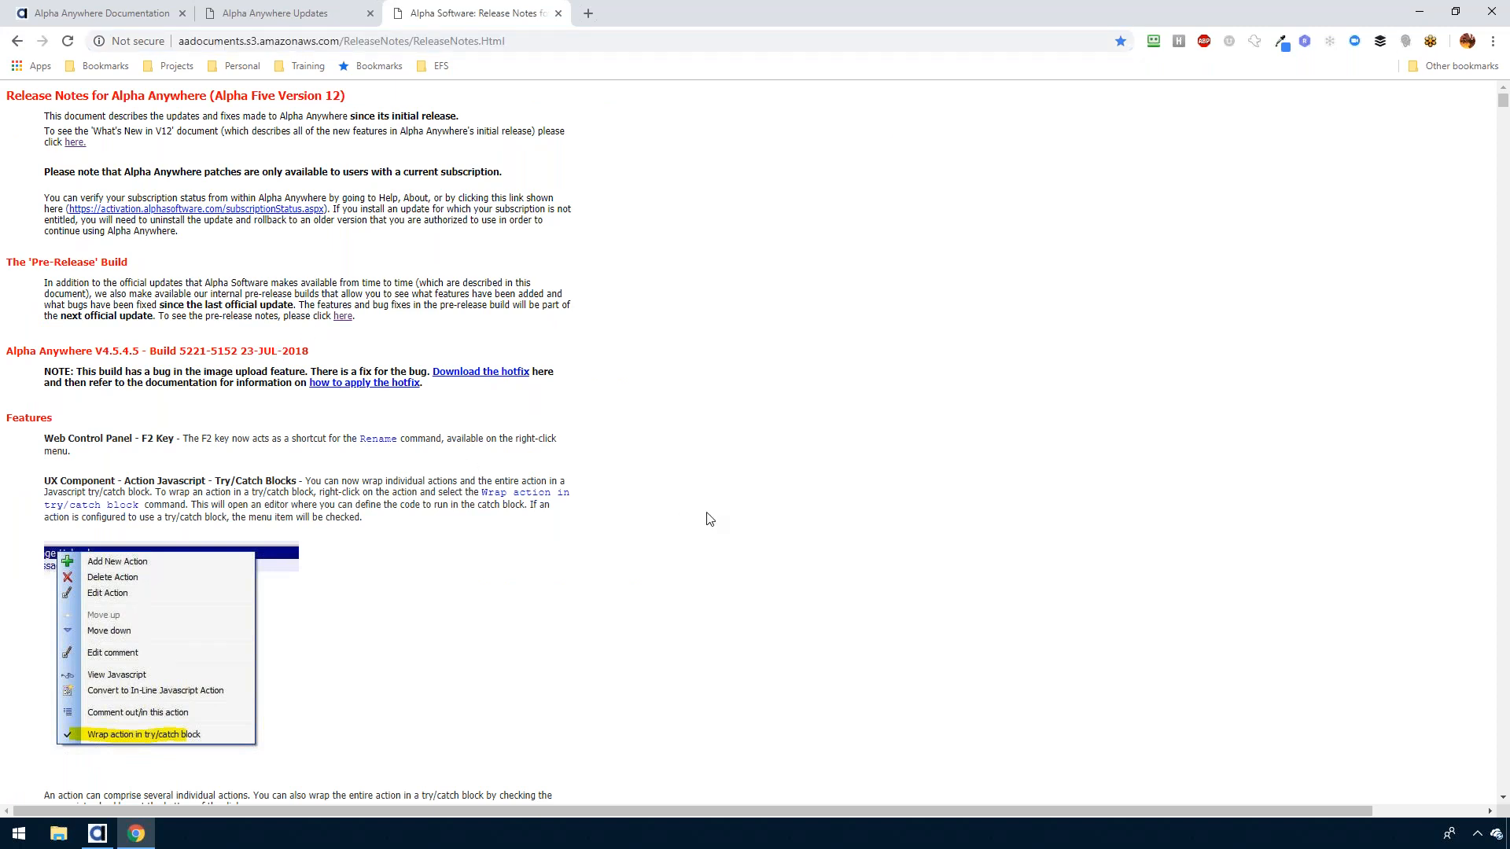
pyautogui.scroll(-1, 708, 518)
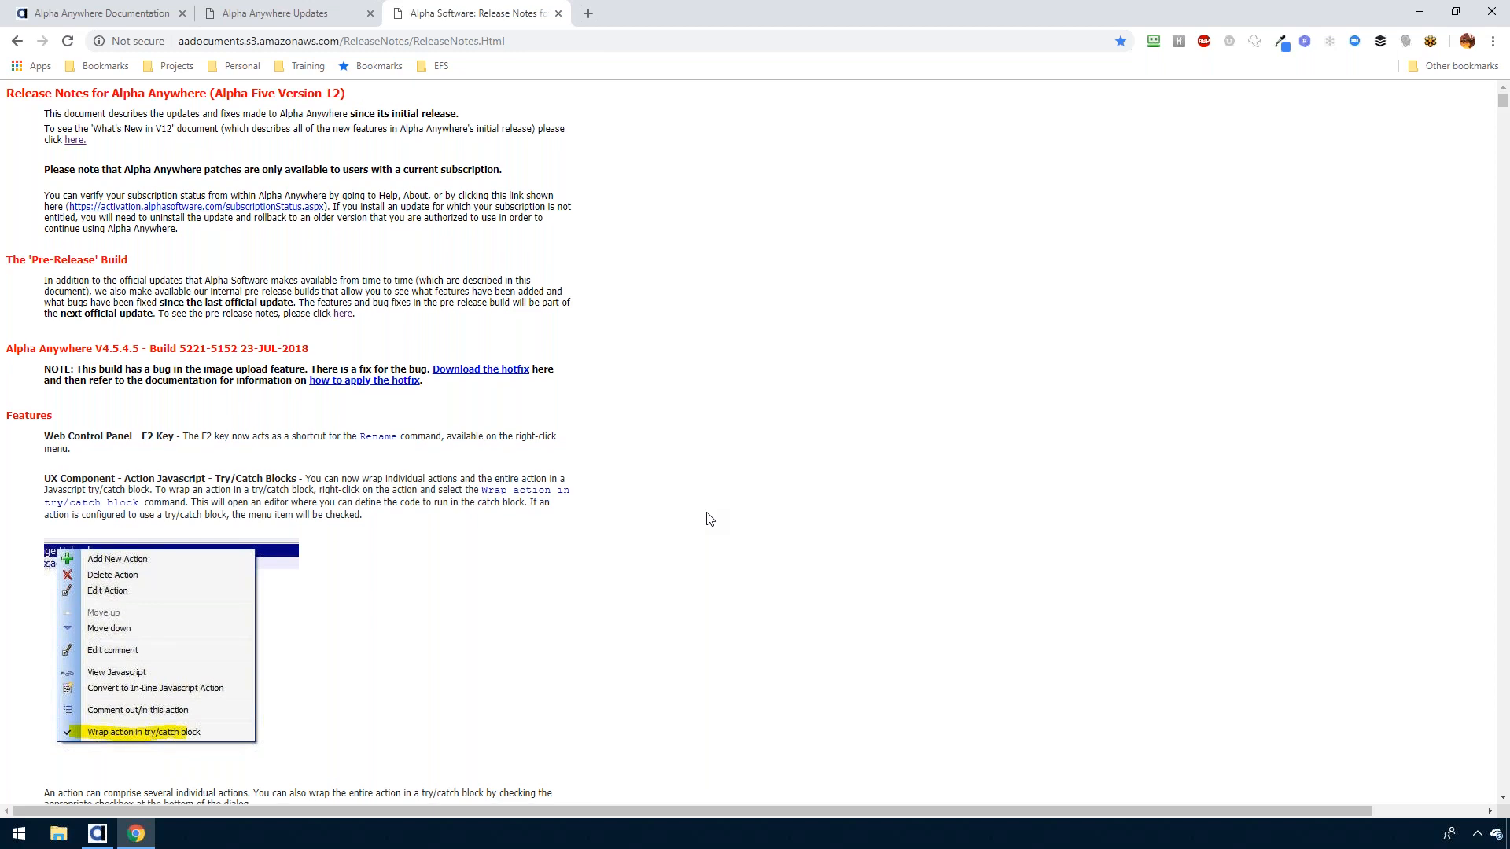
pyautogui.scroll(-1, 708, 518)
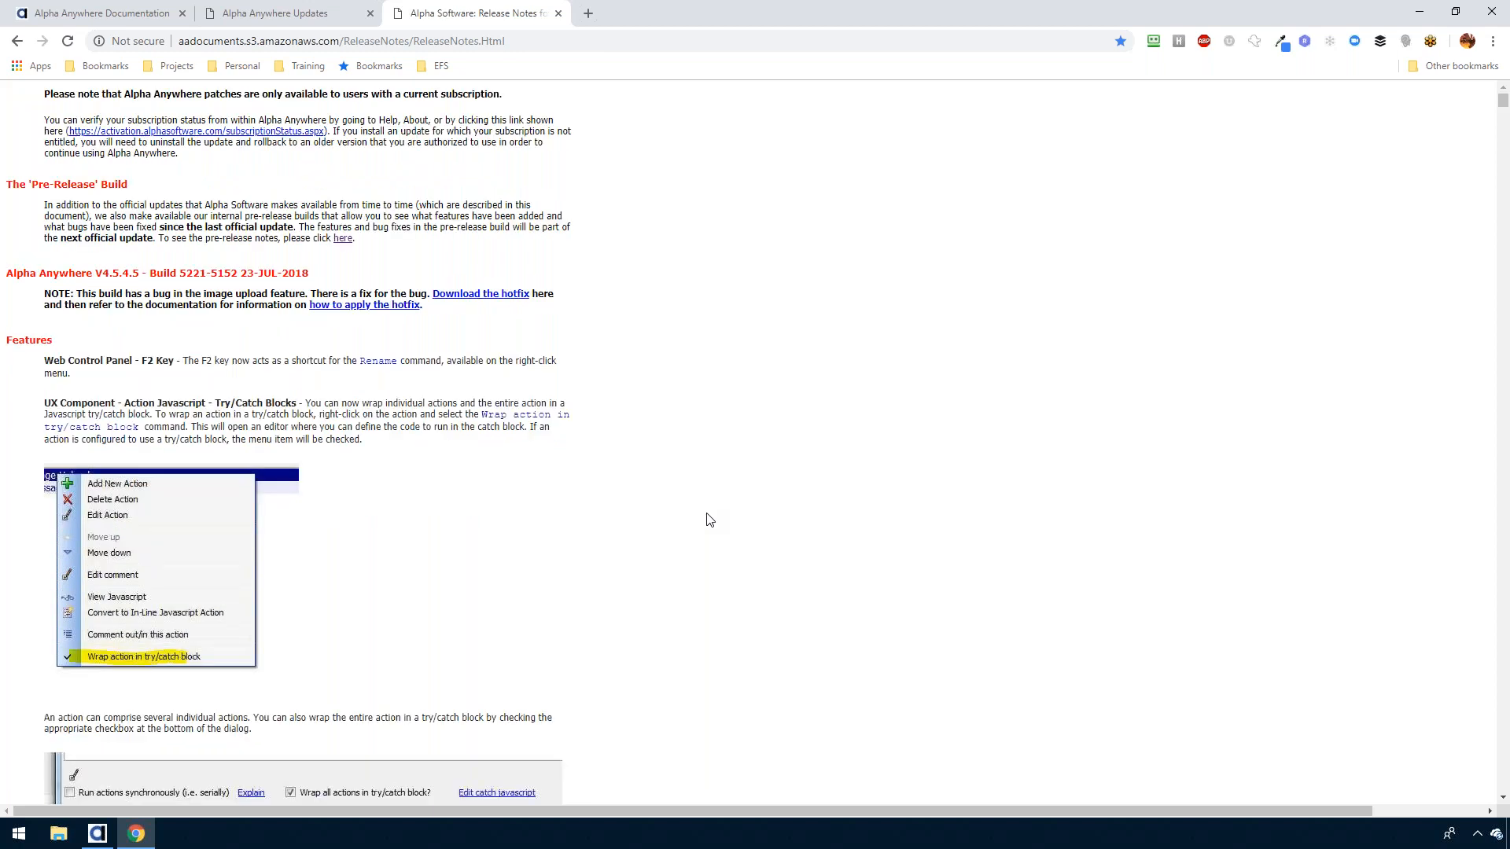
# - Open the Pre-Release Notes from the Release Notes page, read through the pre-release build's download links and videos, and highlight the page's web address
pyautogui.scroll(-10, 708, 519)
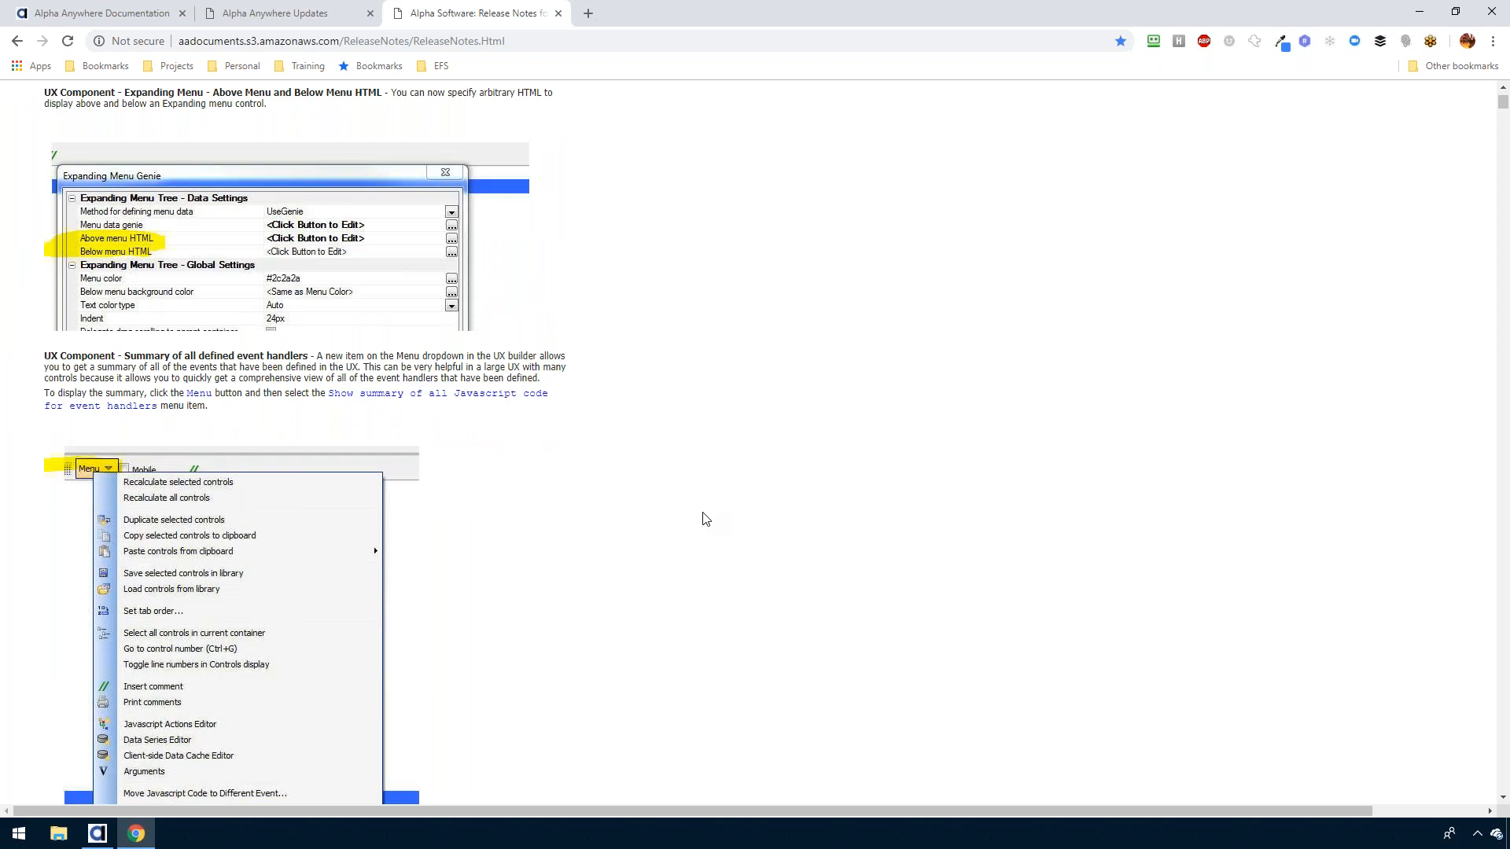
pyautogui.scroll(15, 706, 519)
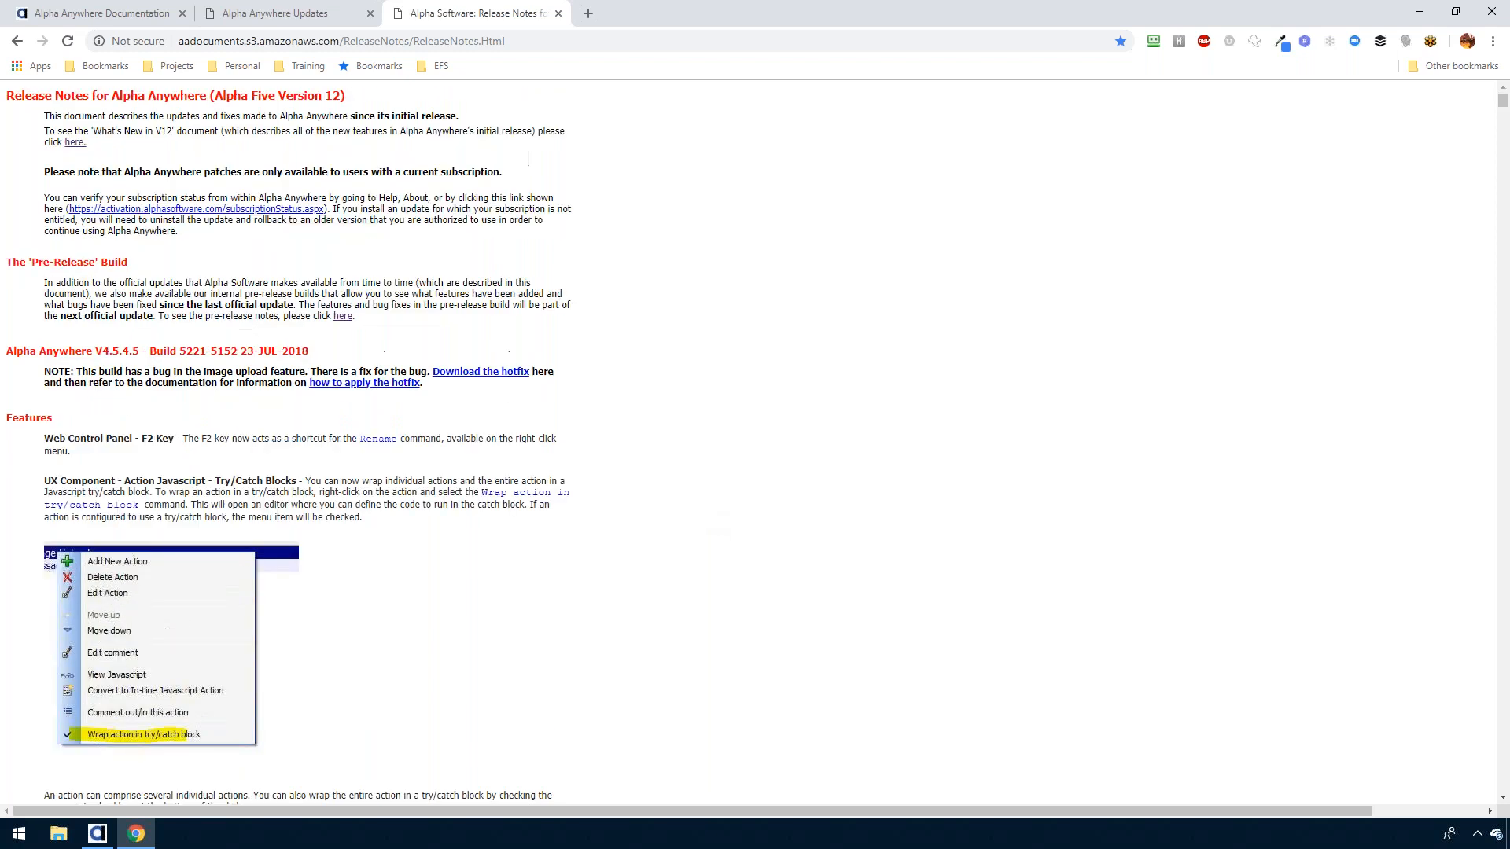
pyautogui.click(343, 317)
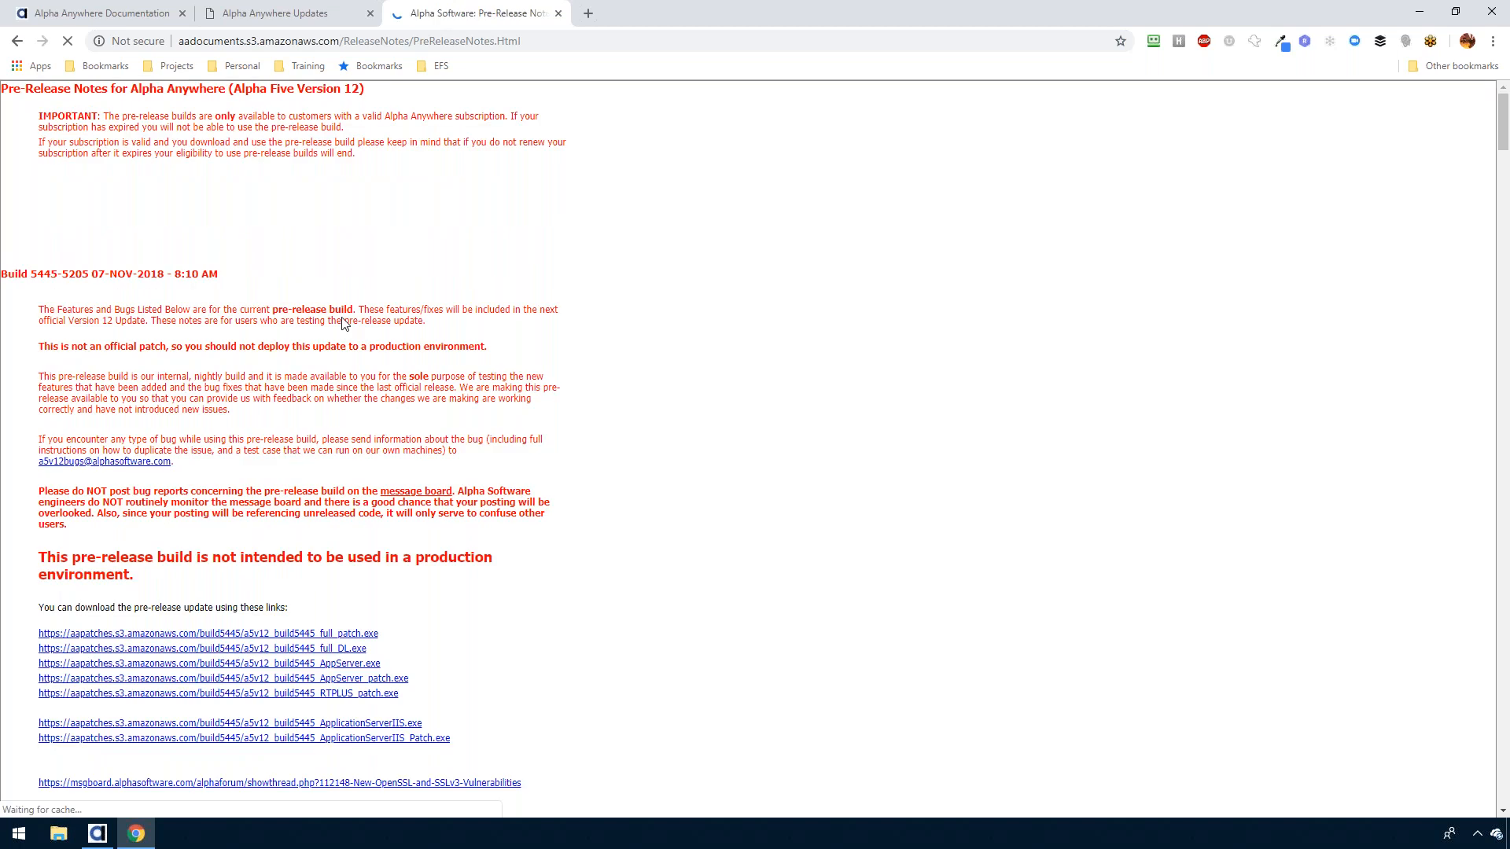
pyautogui.scroll(-4, 343, 324)
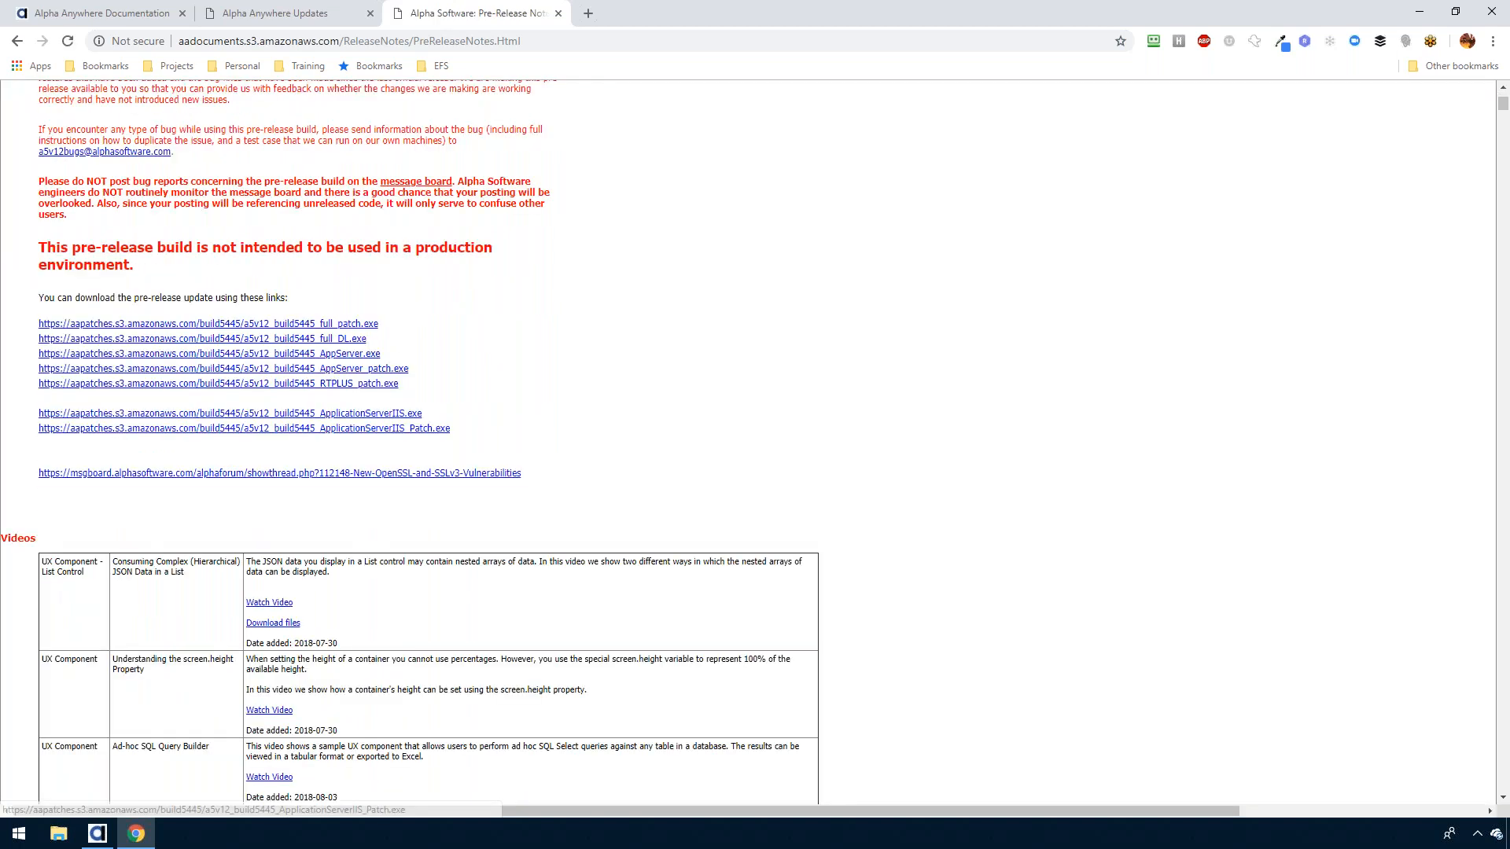
pyautogui.scroll(-3, 297, 476)
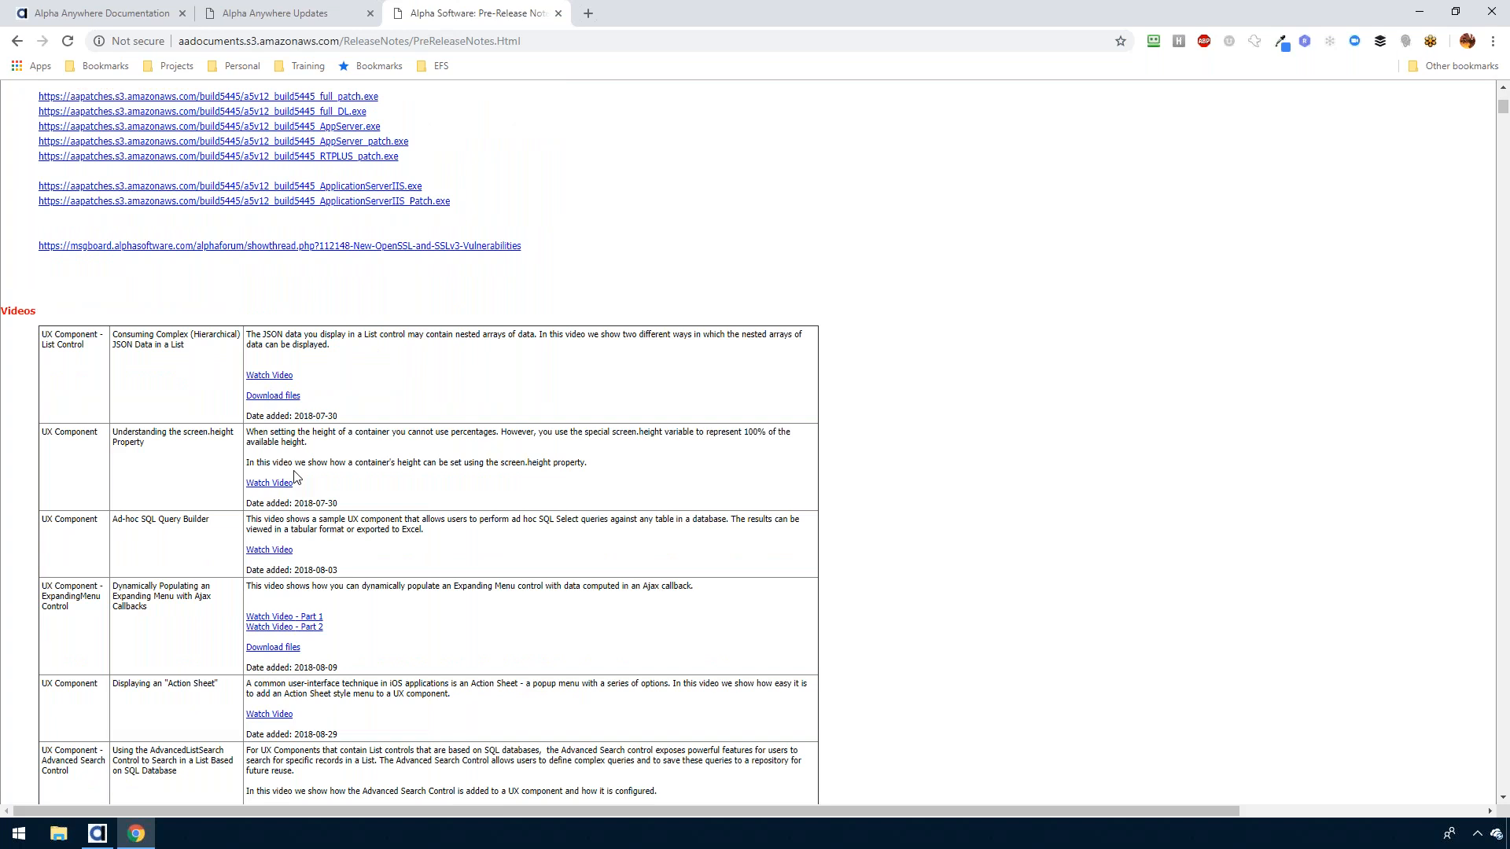
pyautogui.click(294, 39)
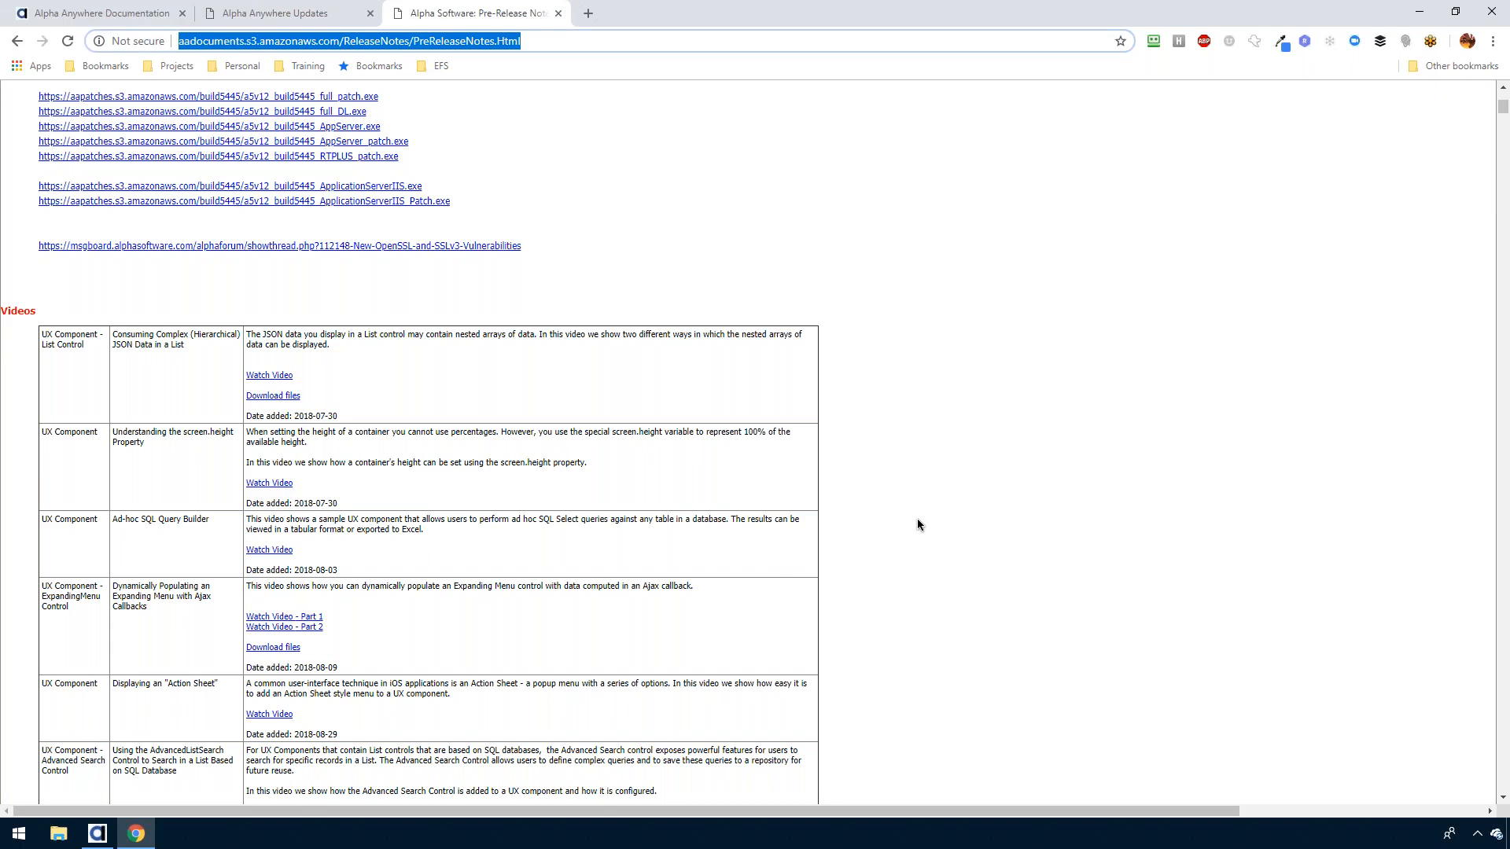
# - Return to the Alpha Anywhere Documentation site, highlight its web address, open its Release Notes section, and look through the release overviews and videos
pyautogui.click(71, 18)
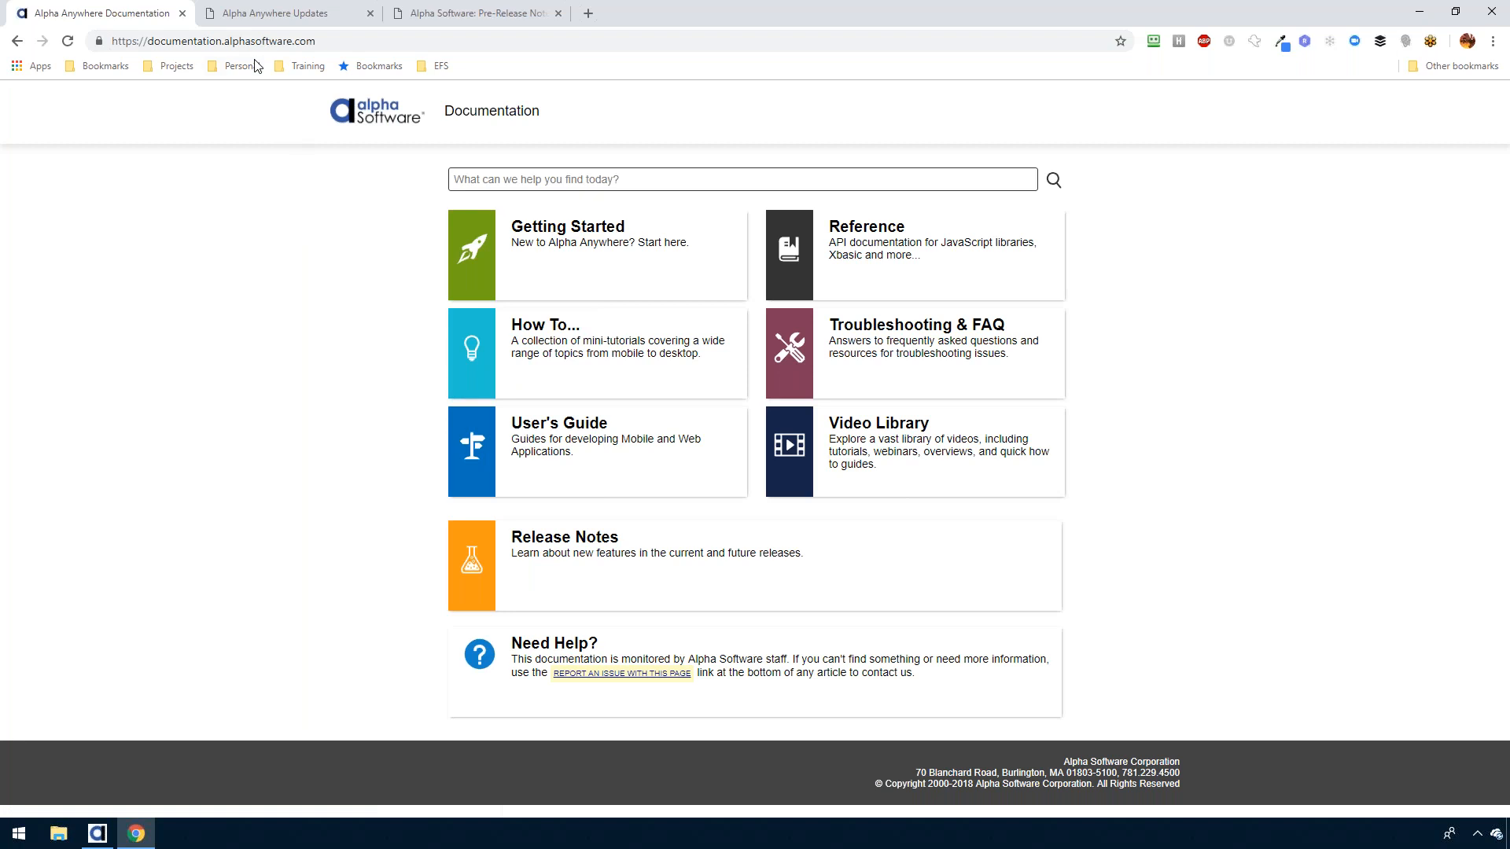
pyautogui.click(218, 43)
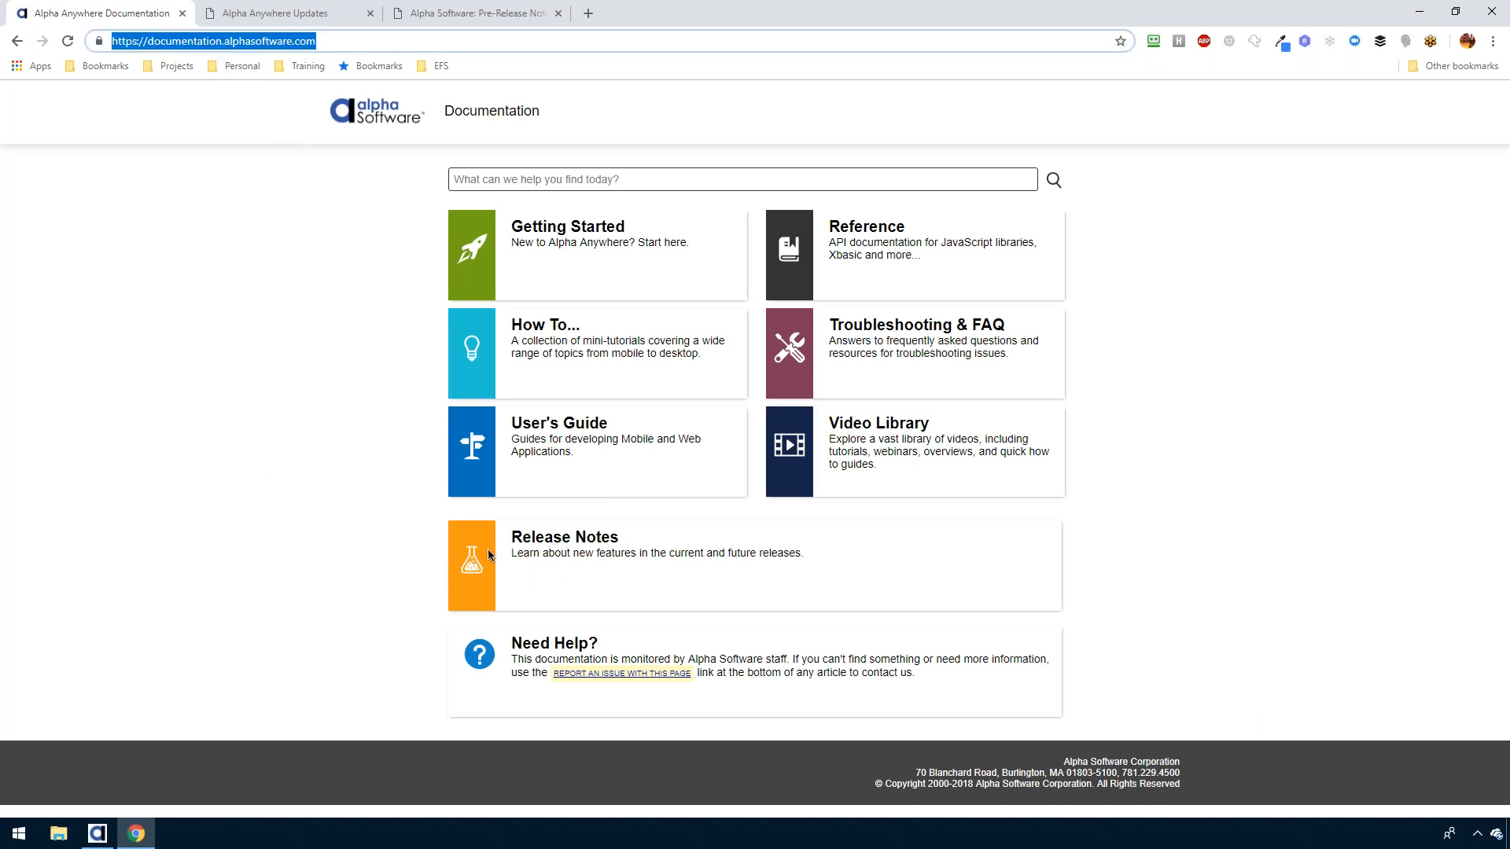
pyautogui.click(532, 546)
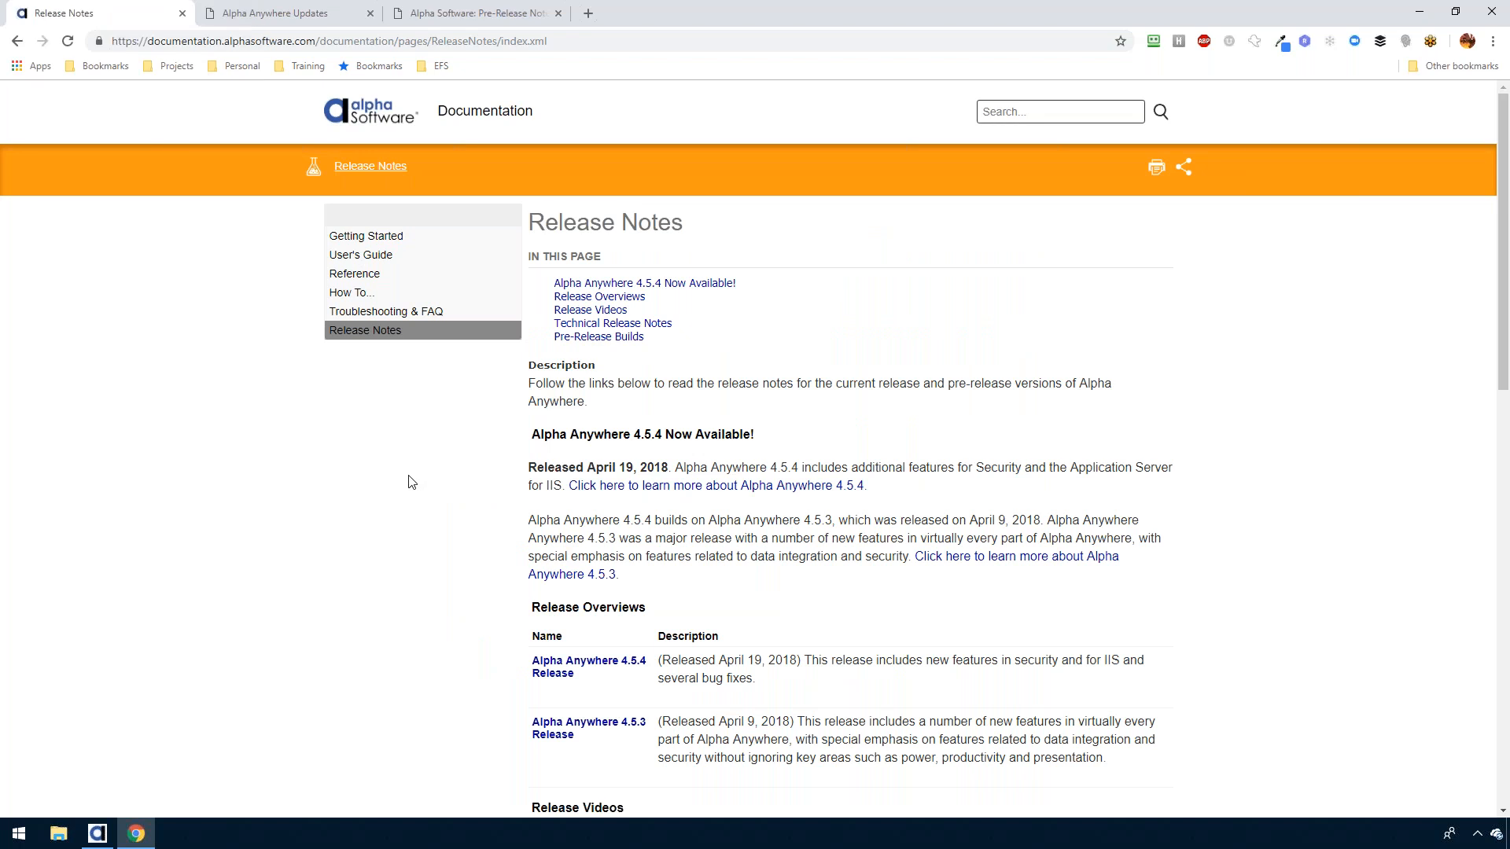
pyautogui.scroll(-1, 418, 487)
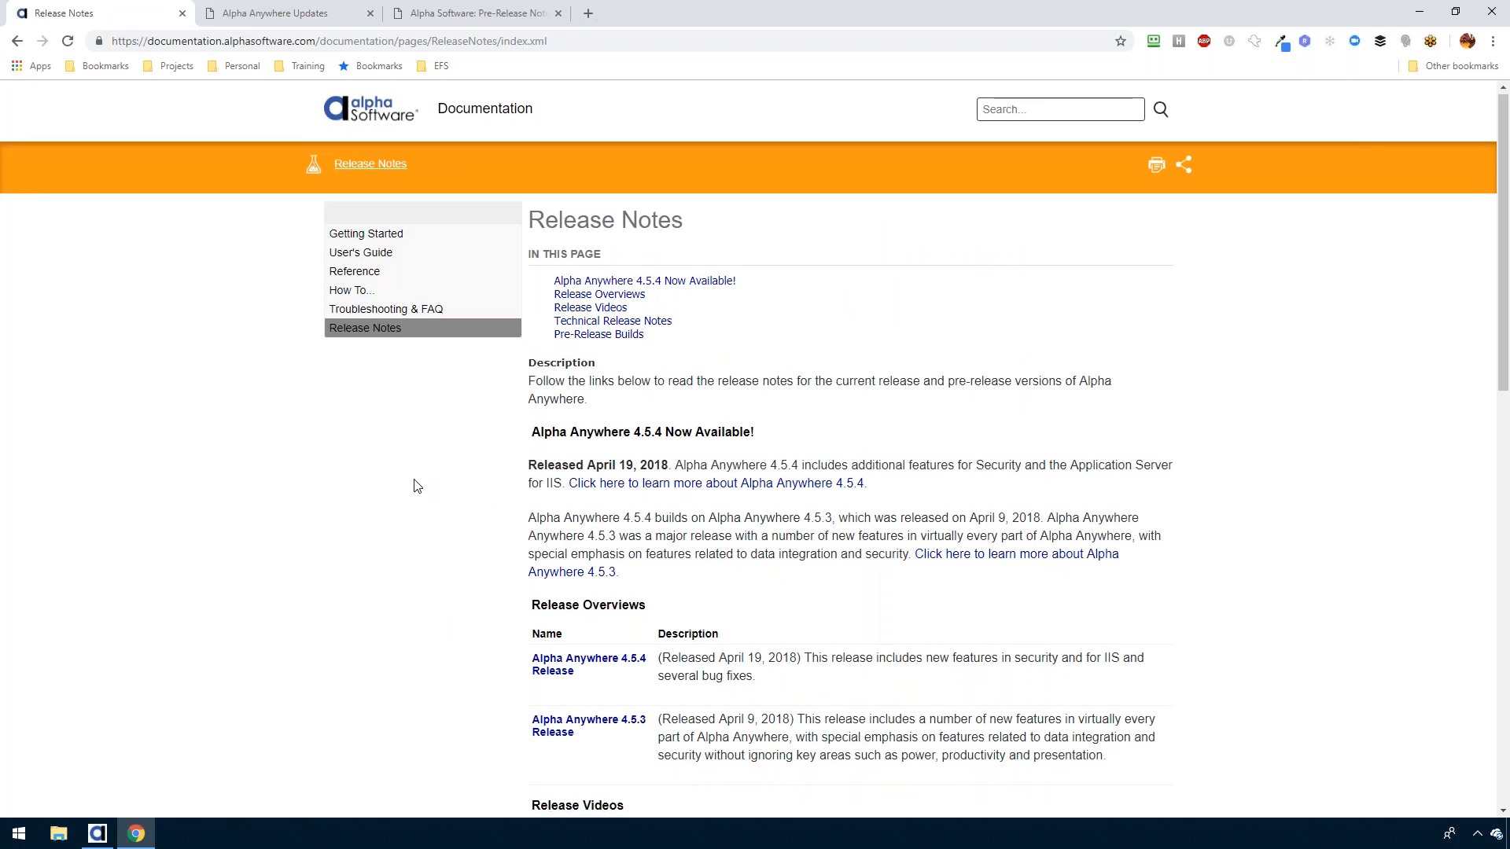
pyautogui.scroll(-1, 418, 487)
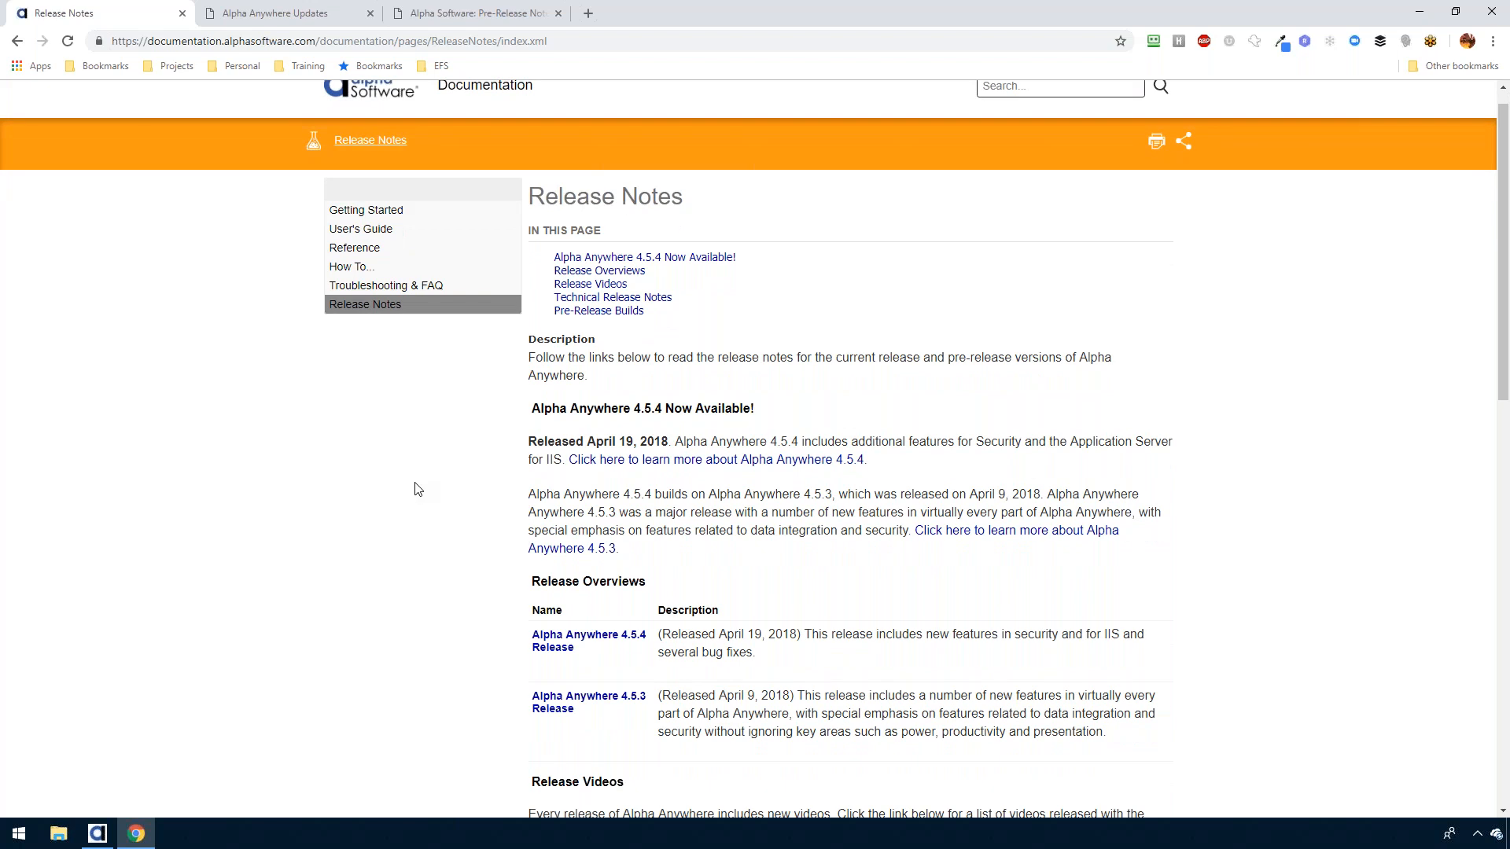
pyautogui.scroll(-5, 418, 490)
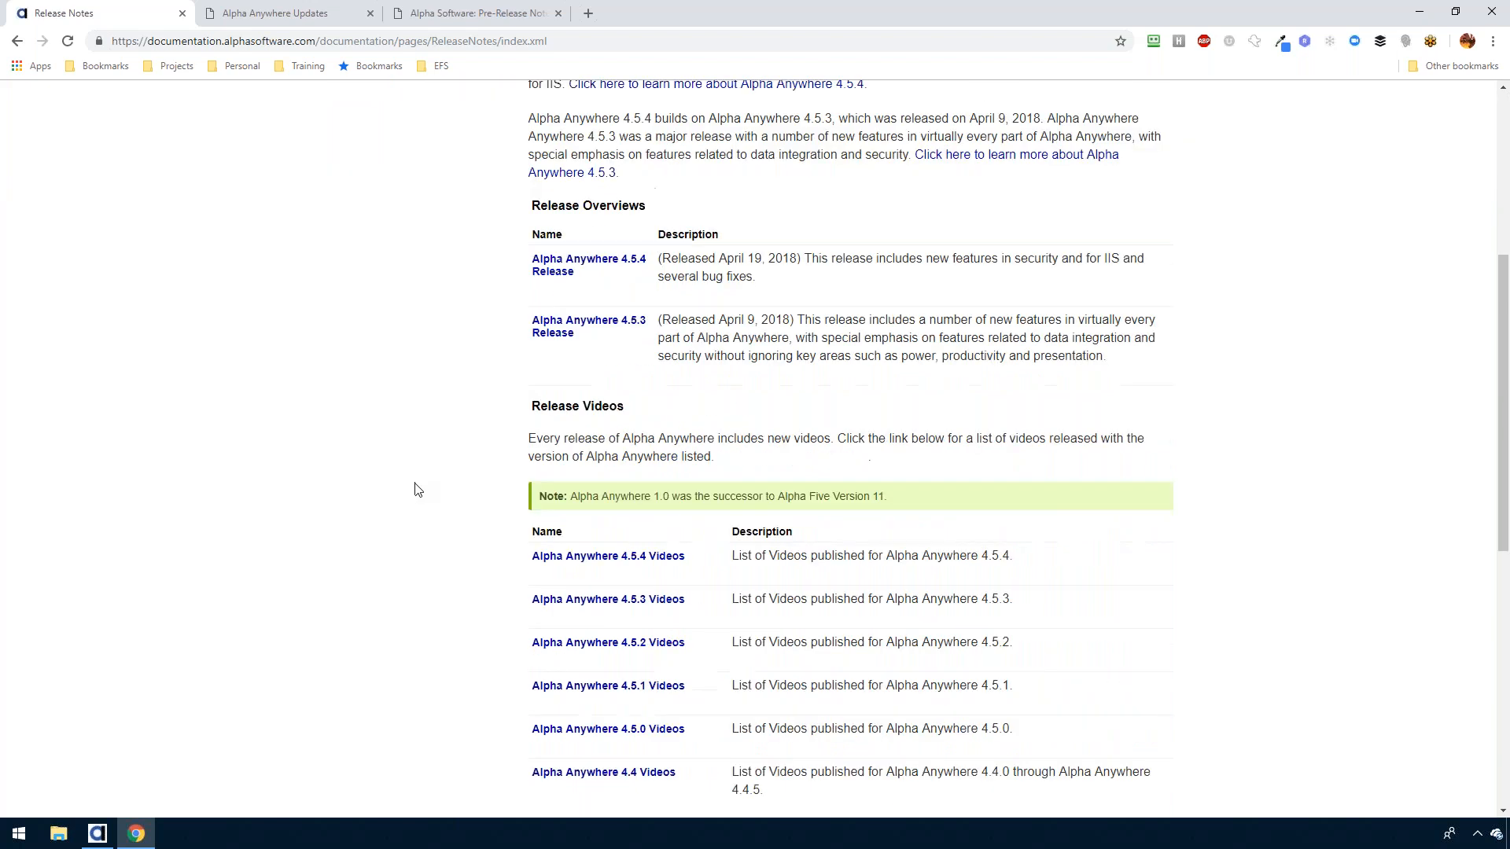
pyautogui.scroll(3, 418, 489)
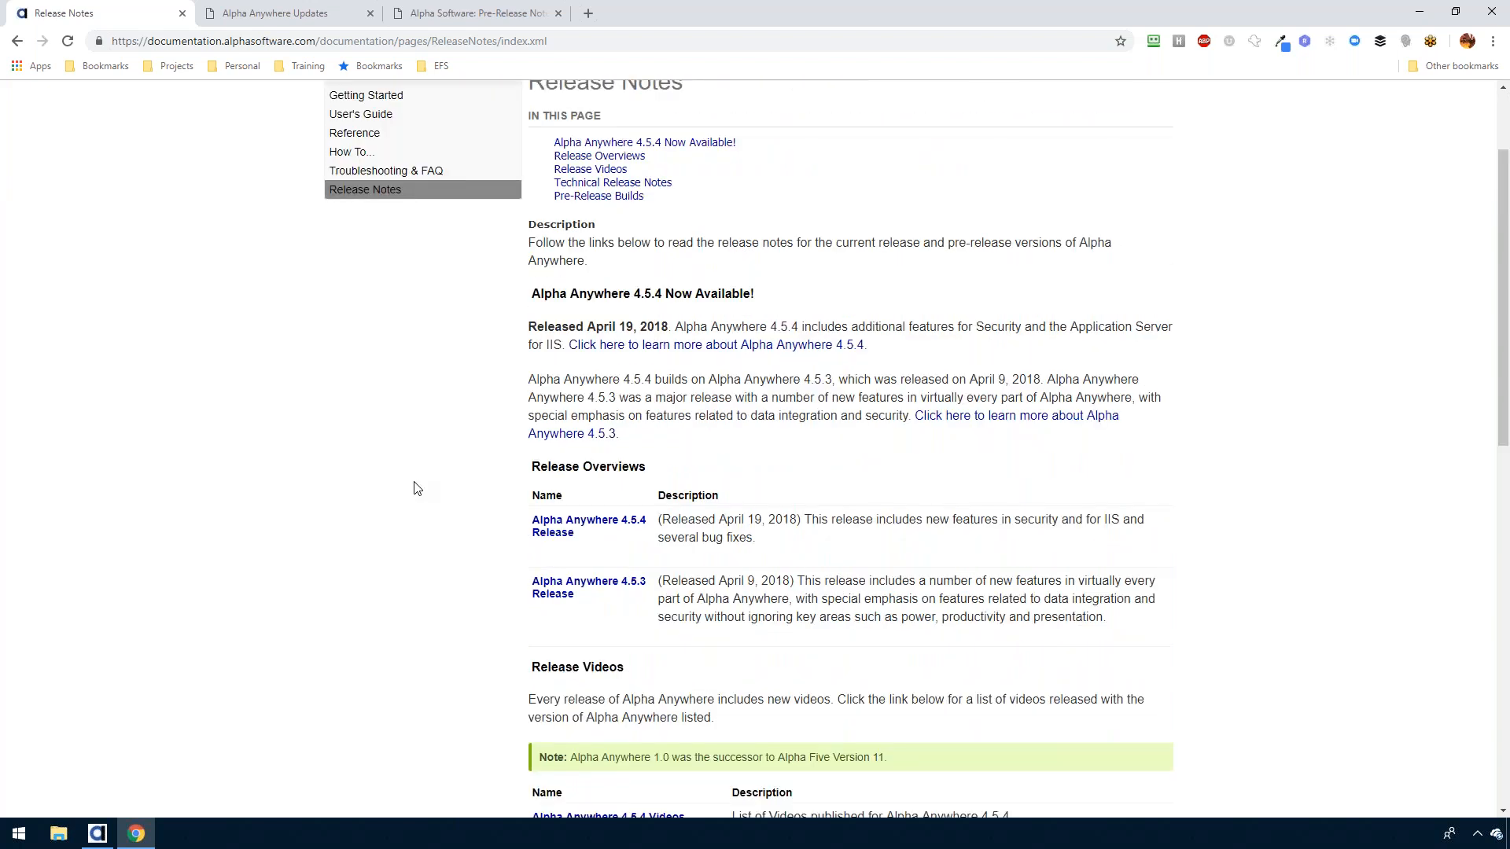
pyautogui.scroll(-3, 417, 489)
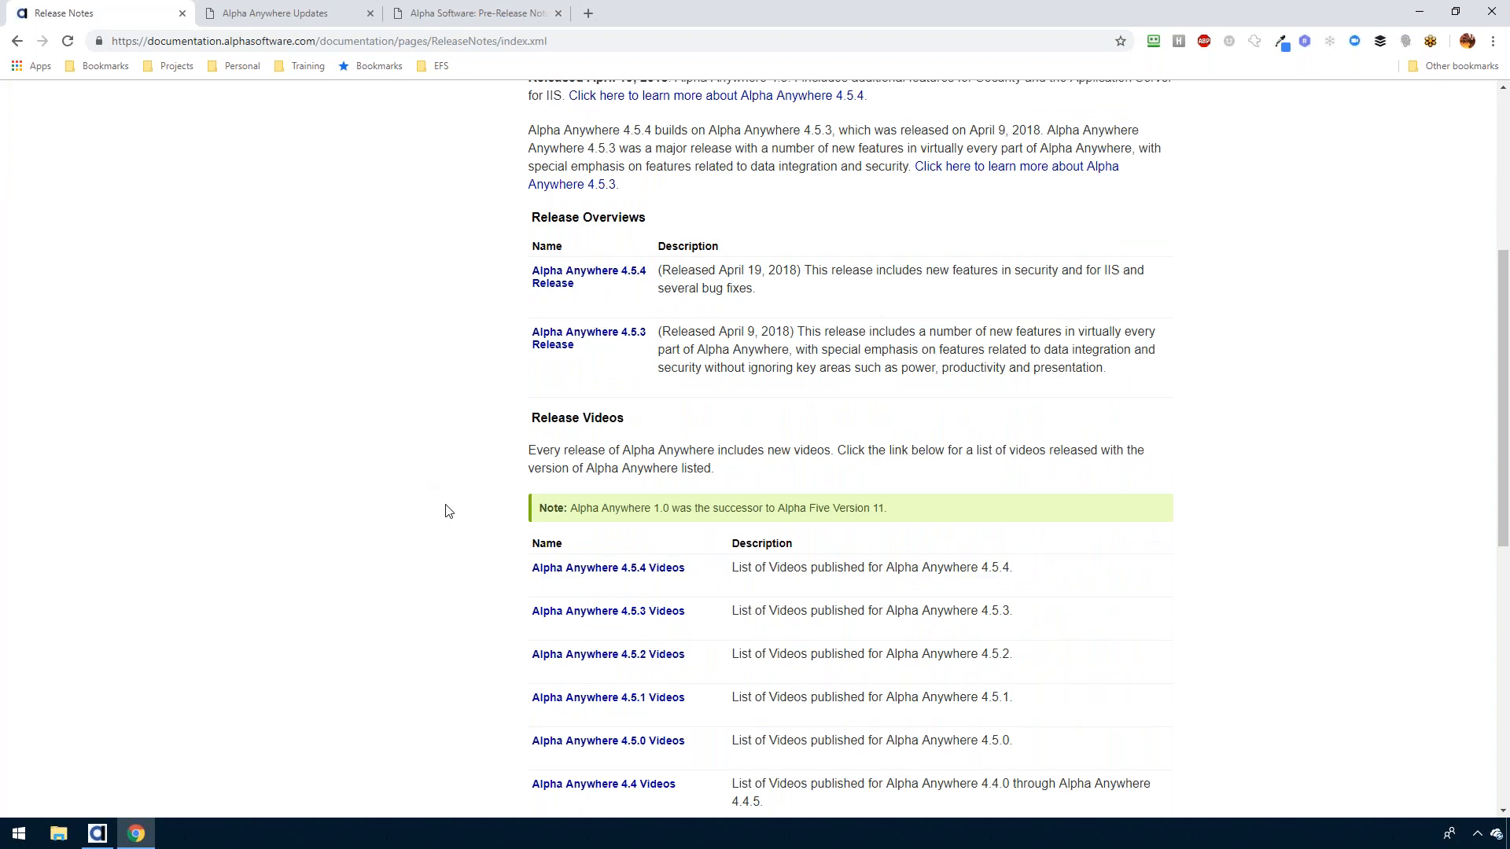
pyautogui.scroll(-5, 449, 512)
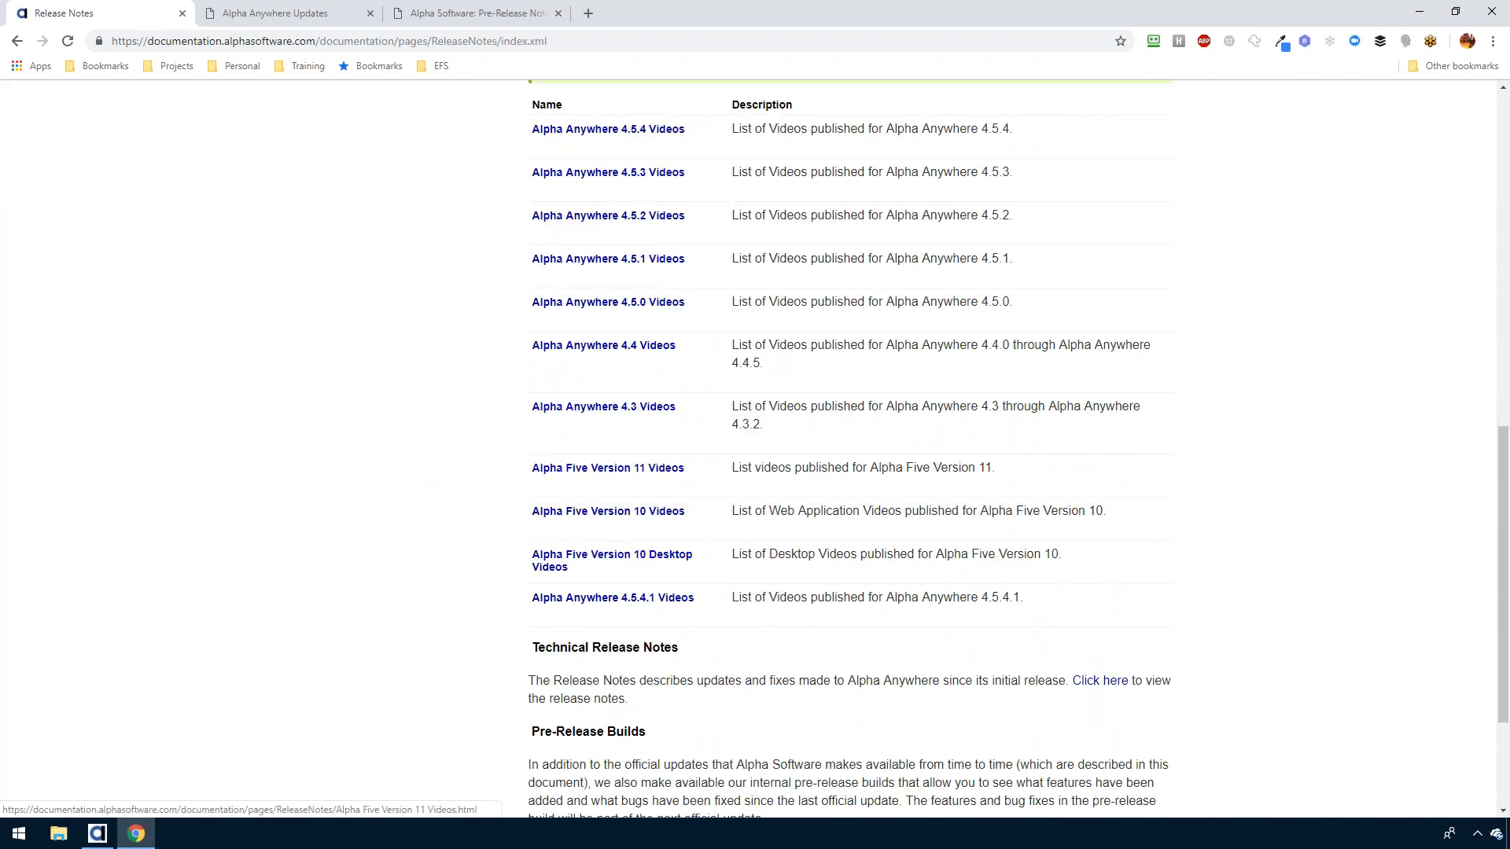
# - Open the Alpha Five Version 11 Videos page and look through its topic index and video listings
pyautogui.click(643, 475)
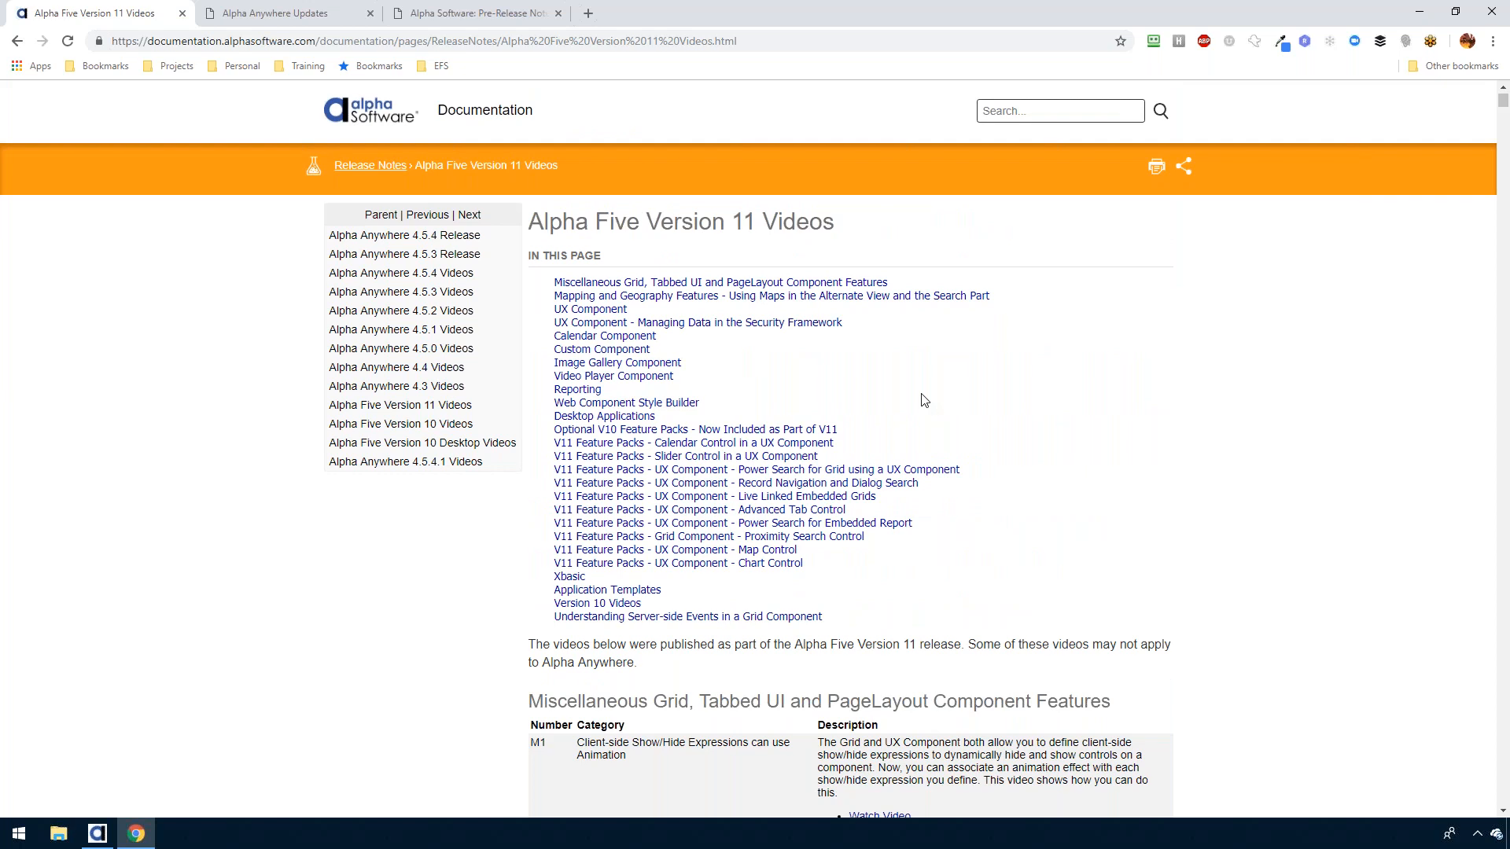
pyautogui.scroll(-1, 924, 401)
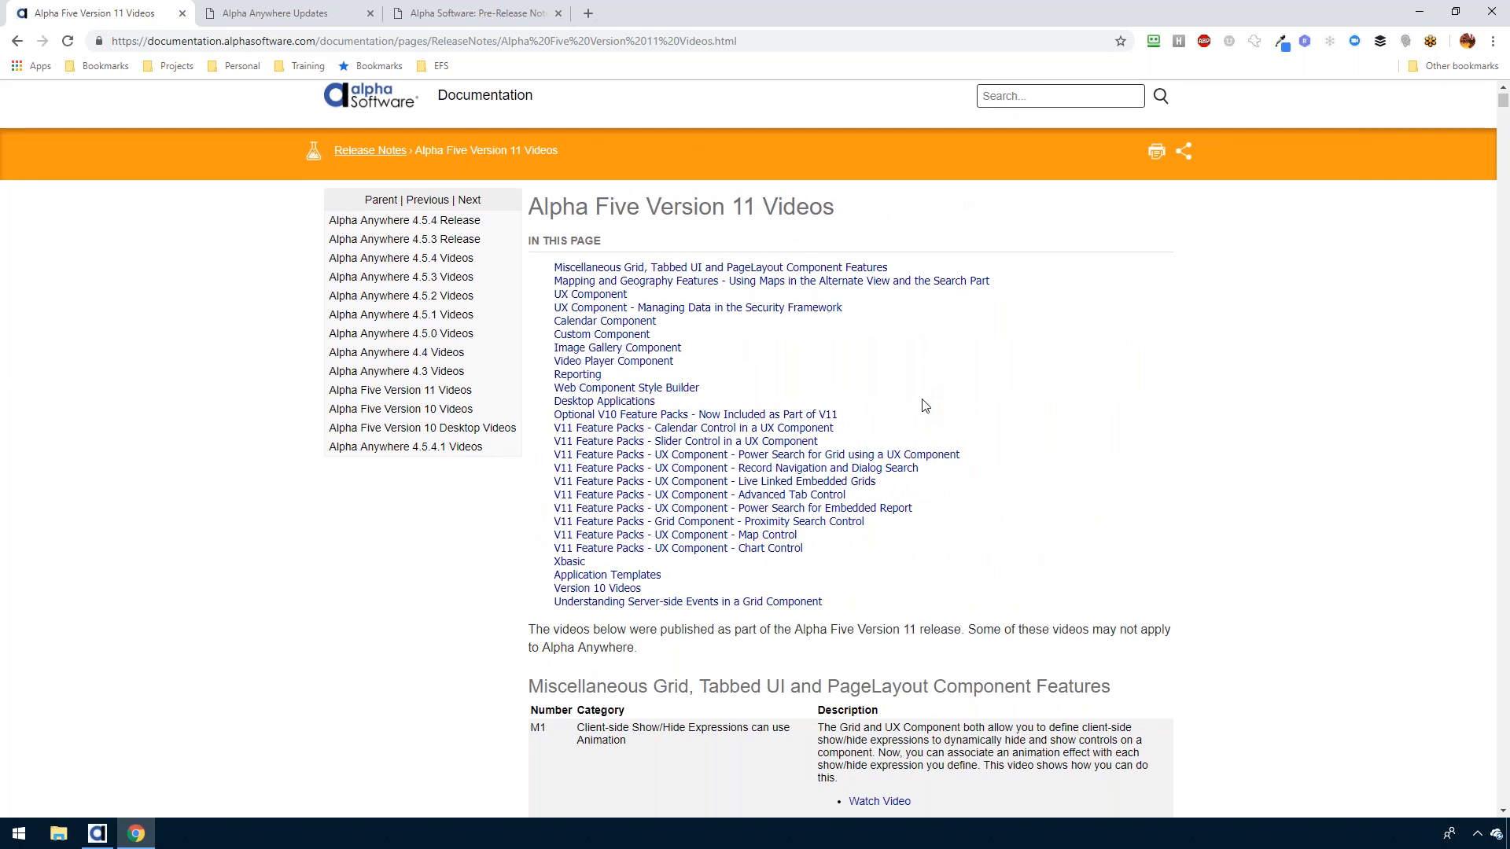
pyautogui.scroll(-1, 925, 405)
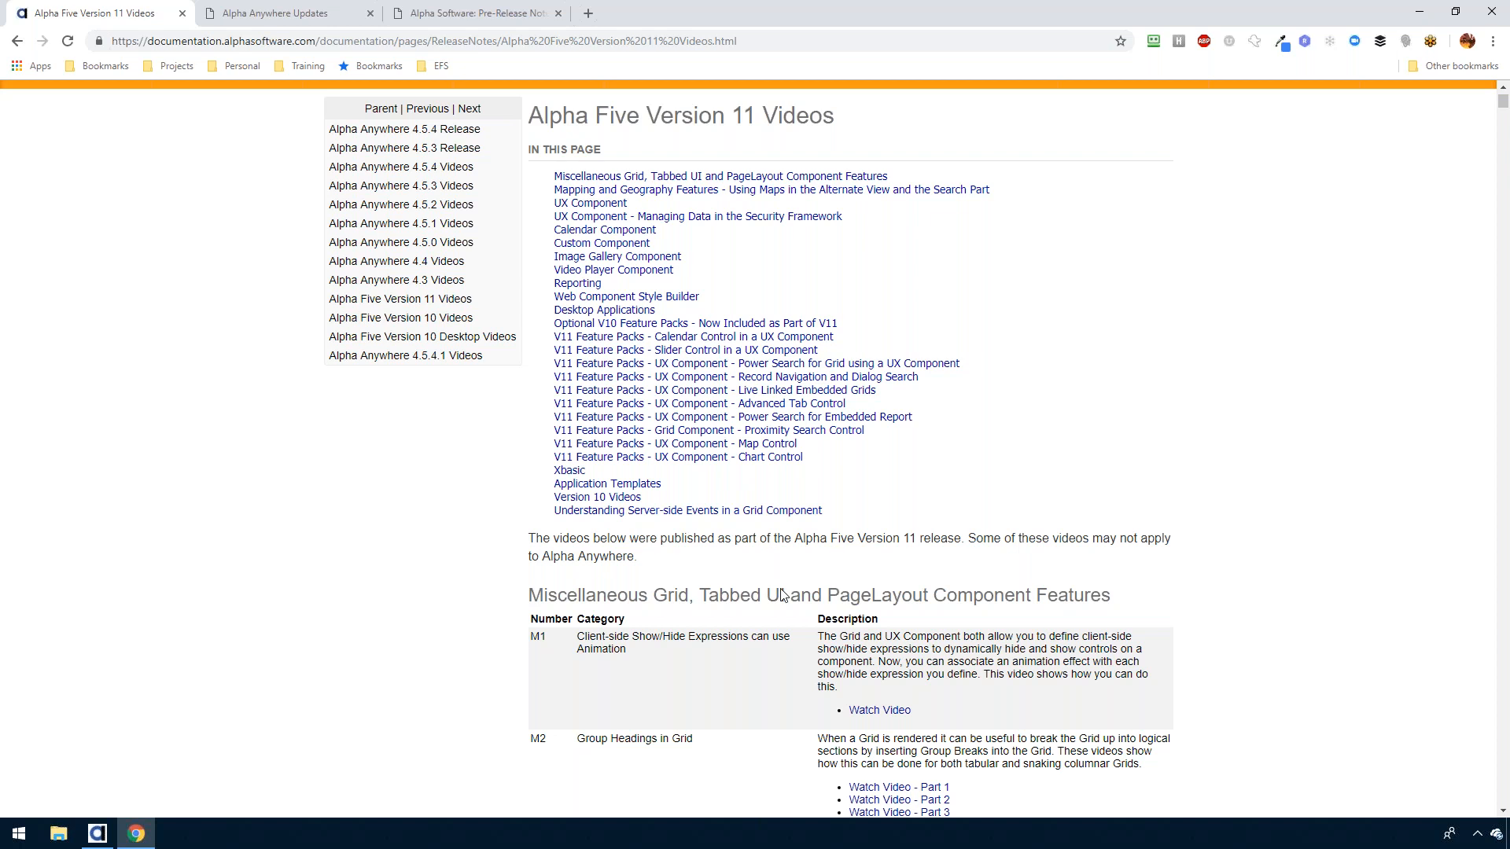
pyautogui.scroll(-1, 783, 594)
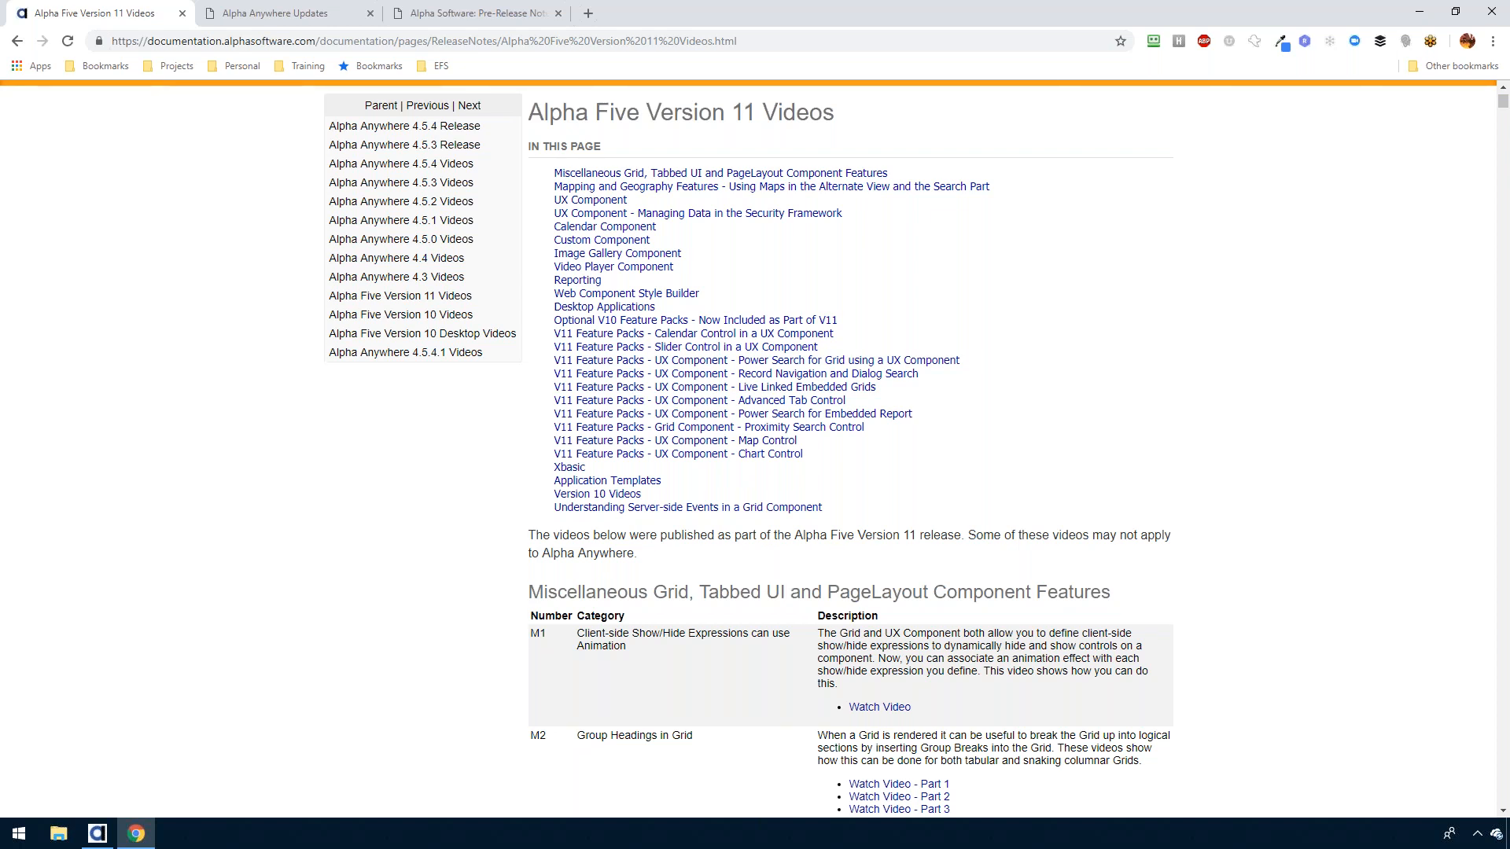
pyautogui.scroll(-1, 781, 591)
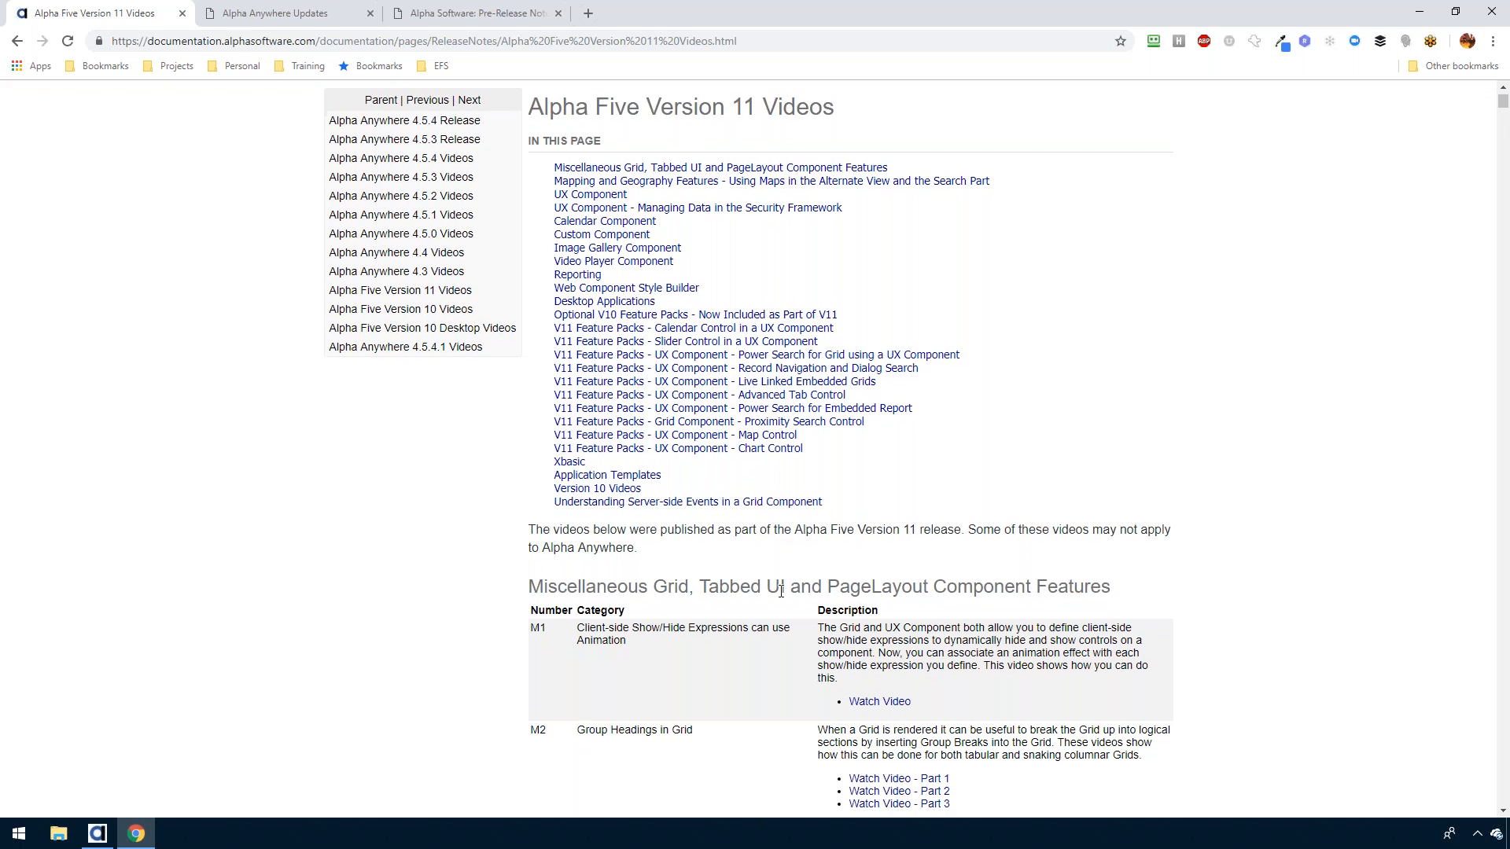
pyautogui.scroll(-4, 781, 590)
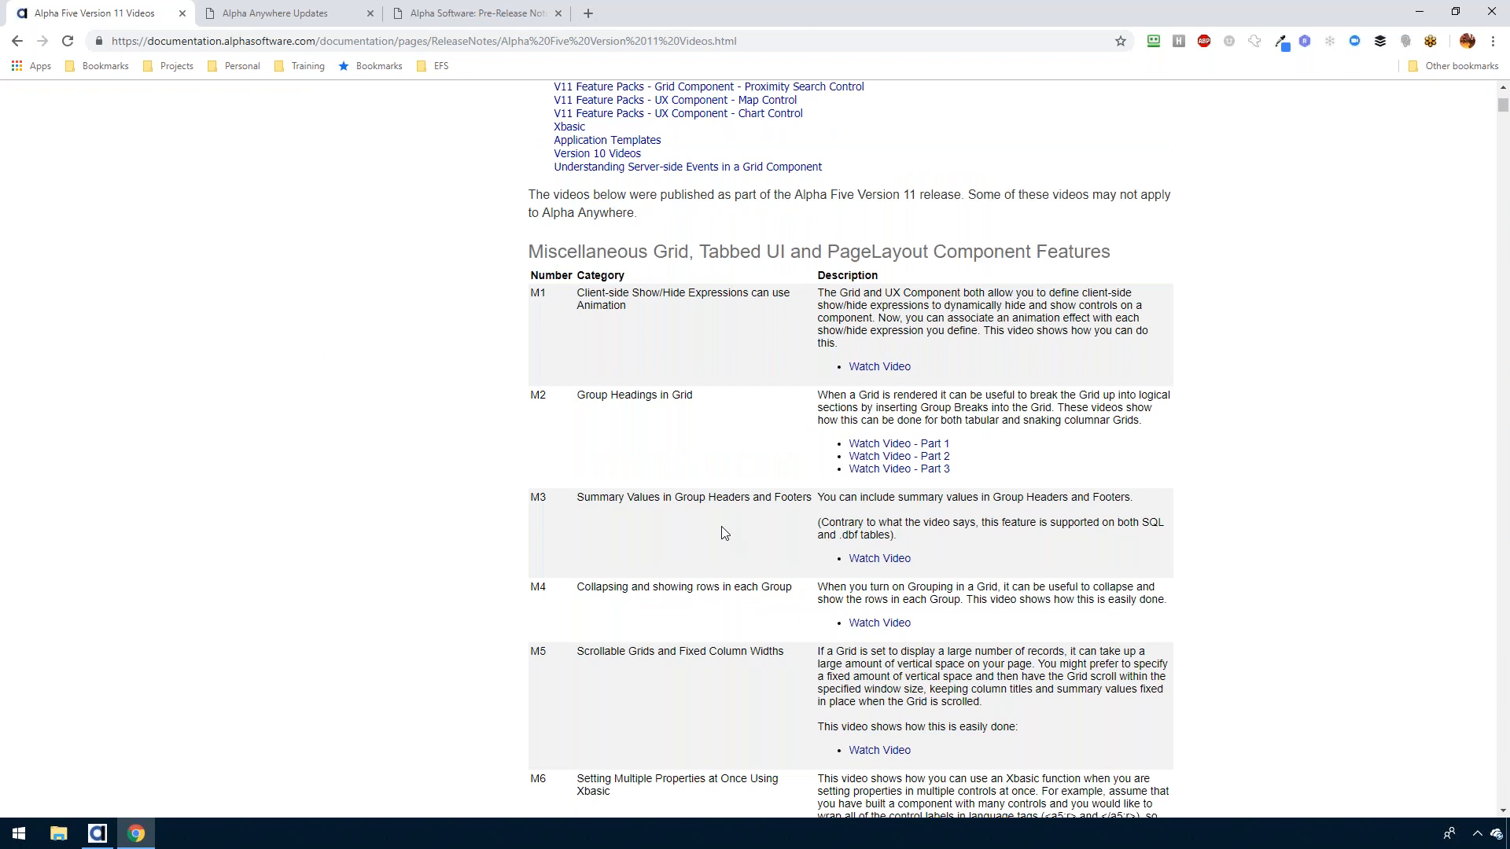
pyautogui.scroll(3, 724, 534)
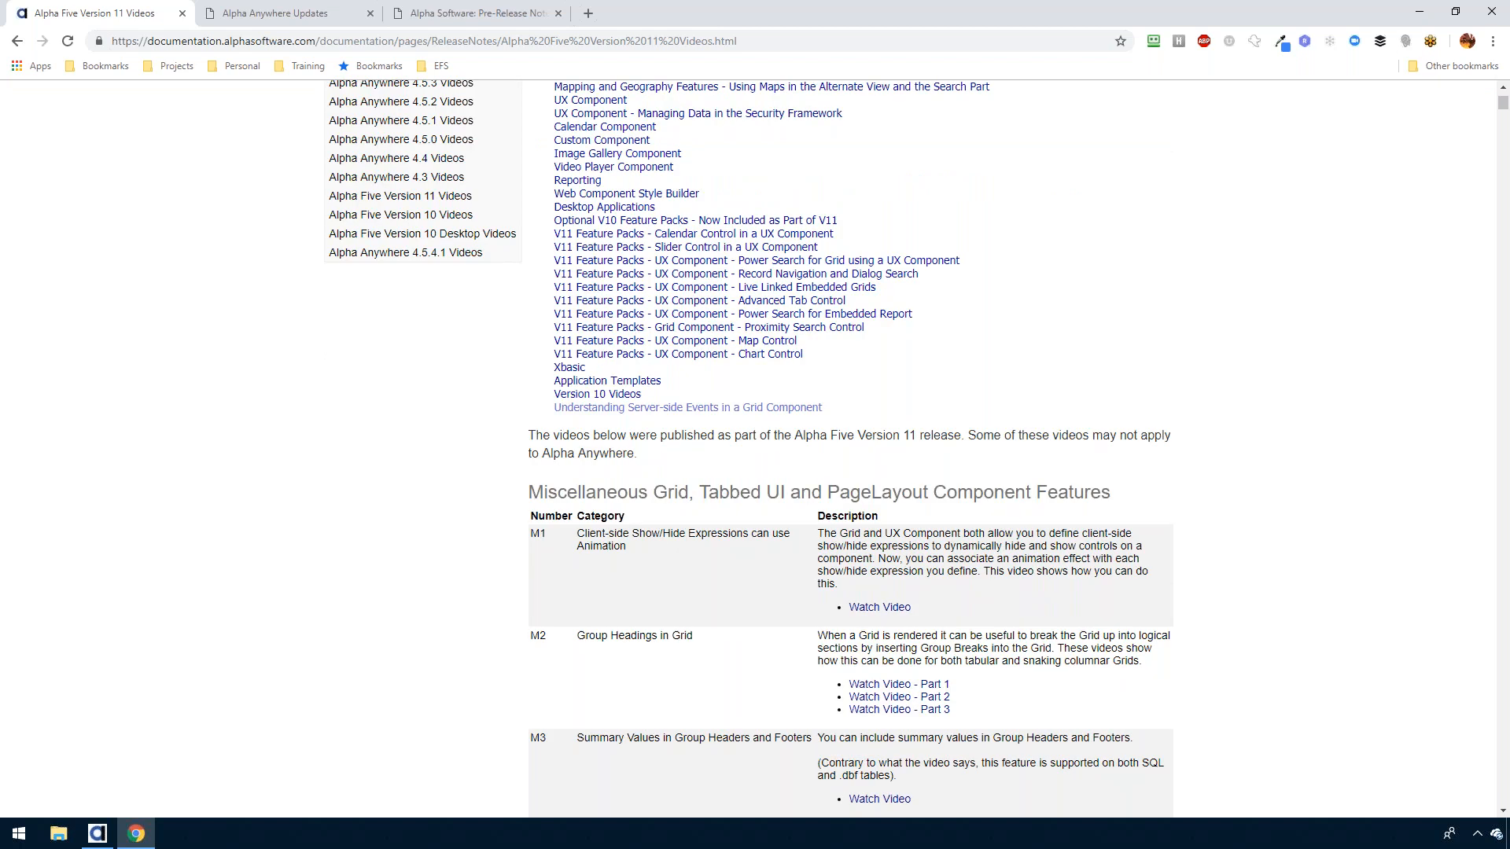
# - View the V11 Feature Packs - UX Component - Map Control videos, and return to the documentation's Release Notes page
pyautogui.click(681, 343)
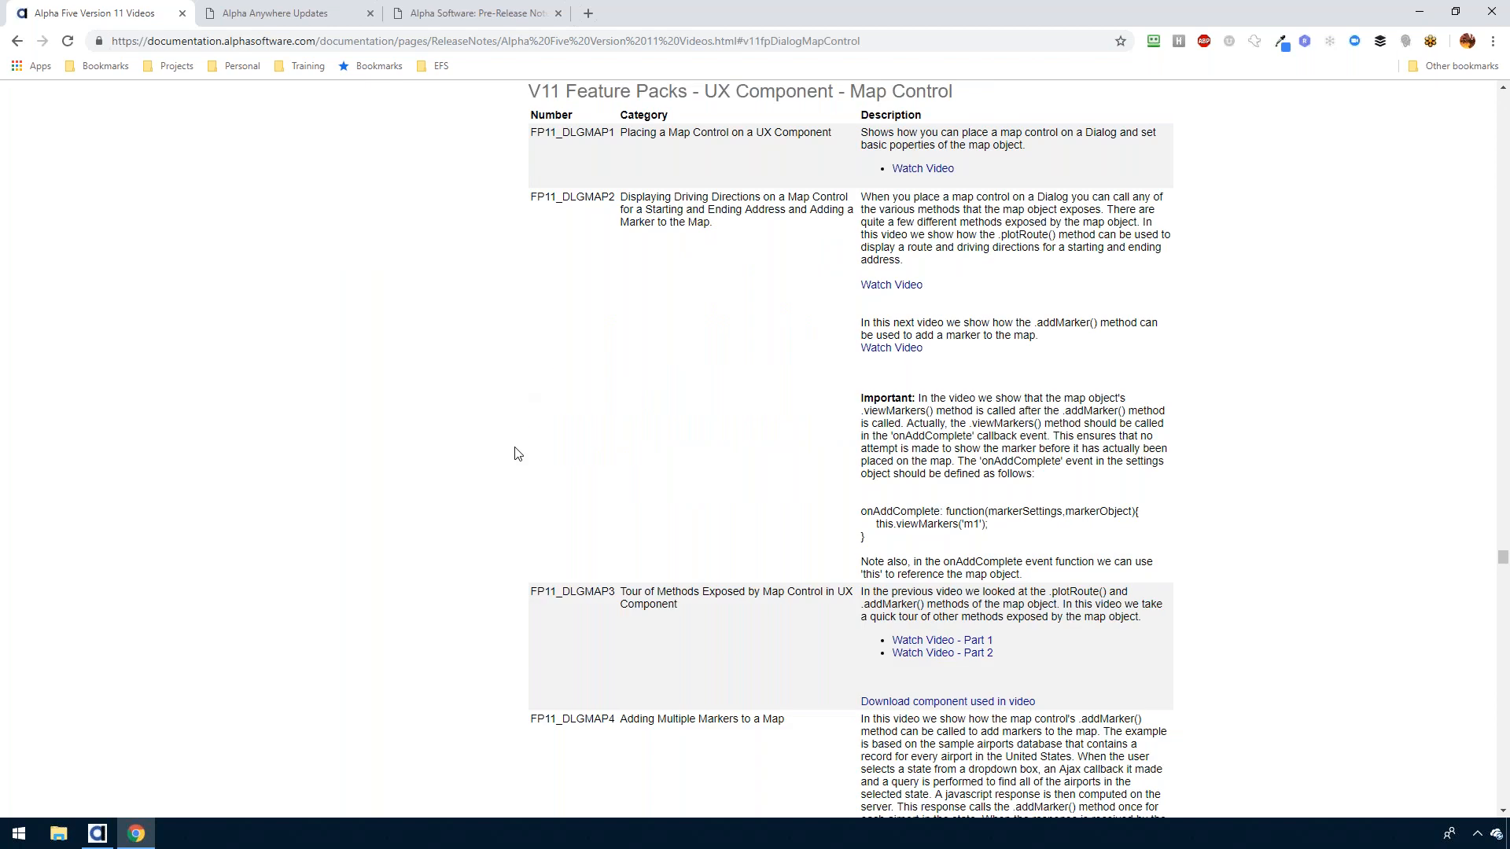
pyautogui.scroll(18, 519, 454)
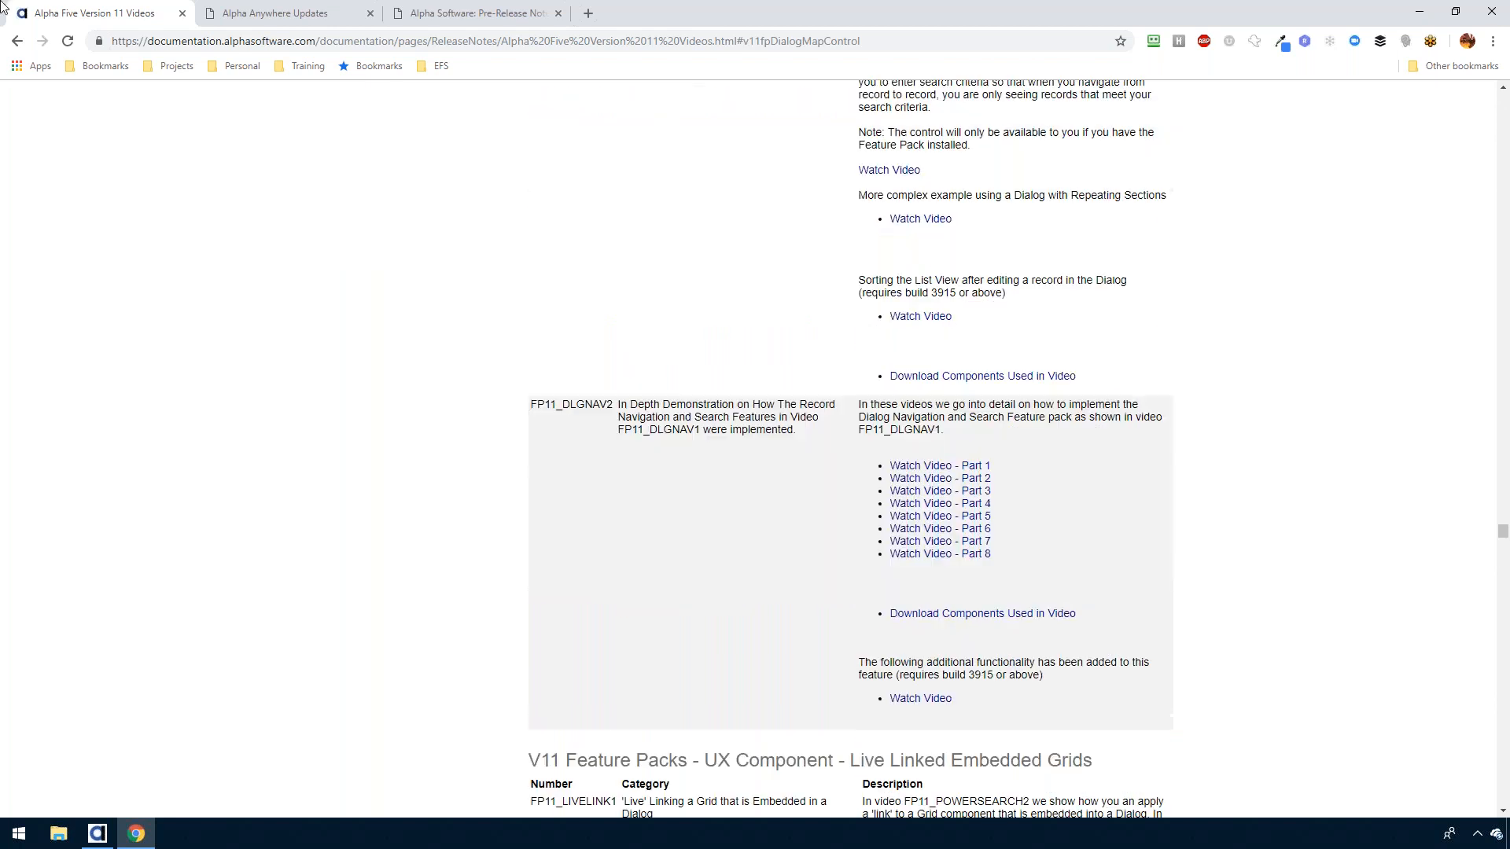
pyautogui.click(17, 41)
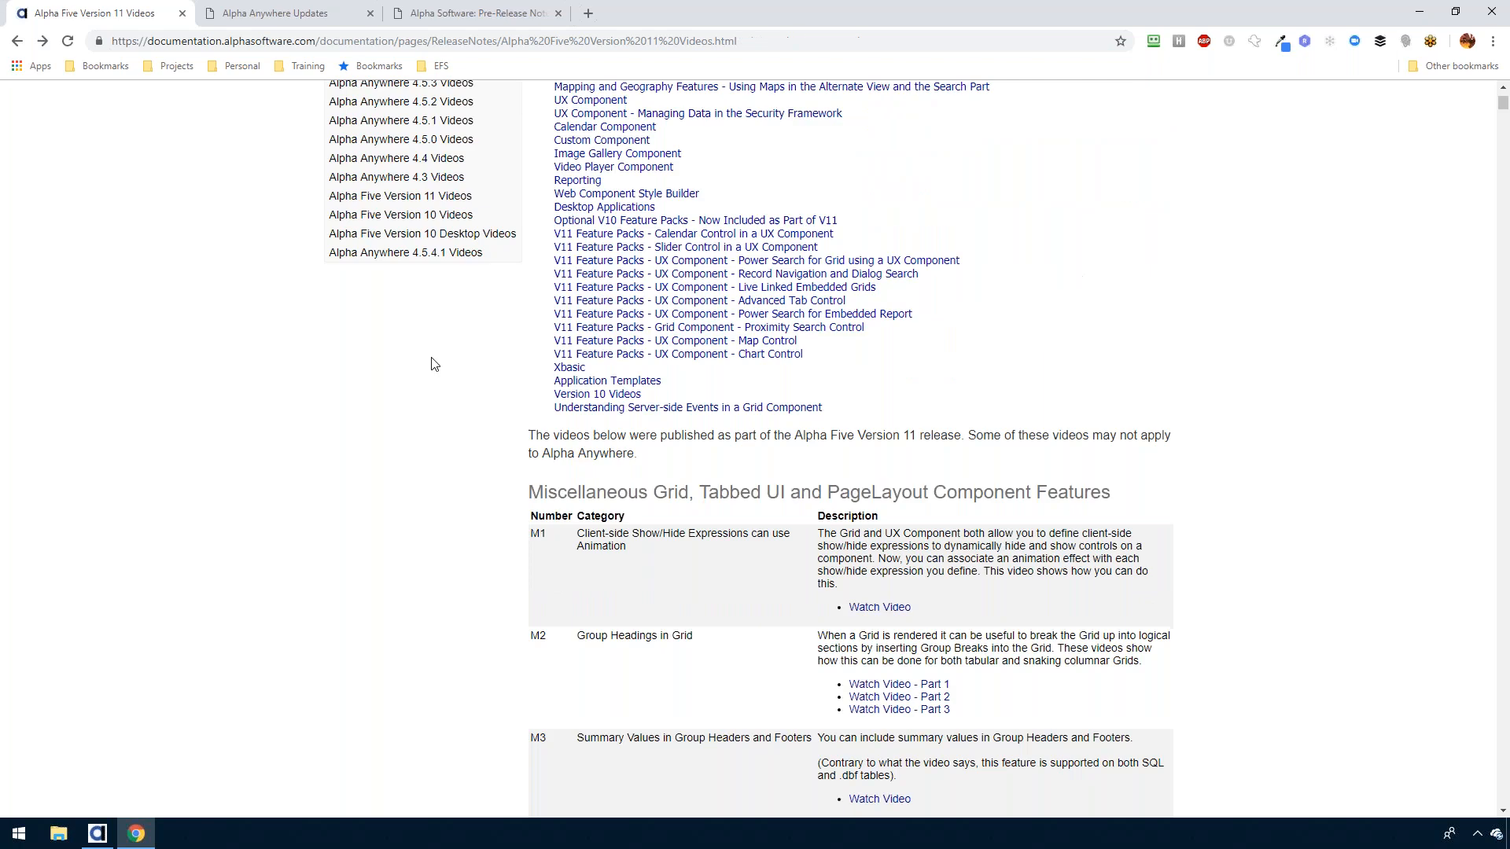
pyautogui.hotkey('alt', 'Left')
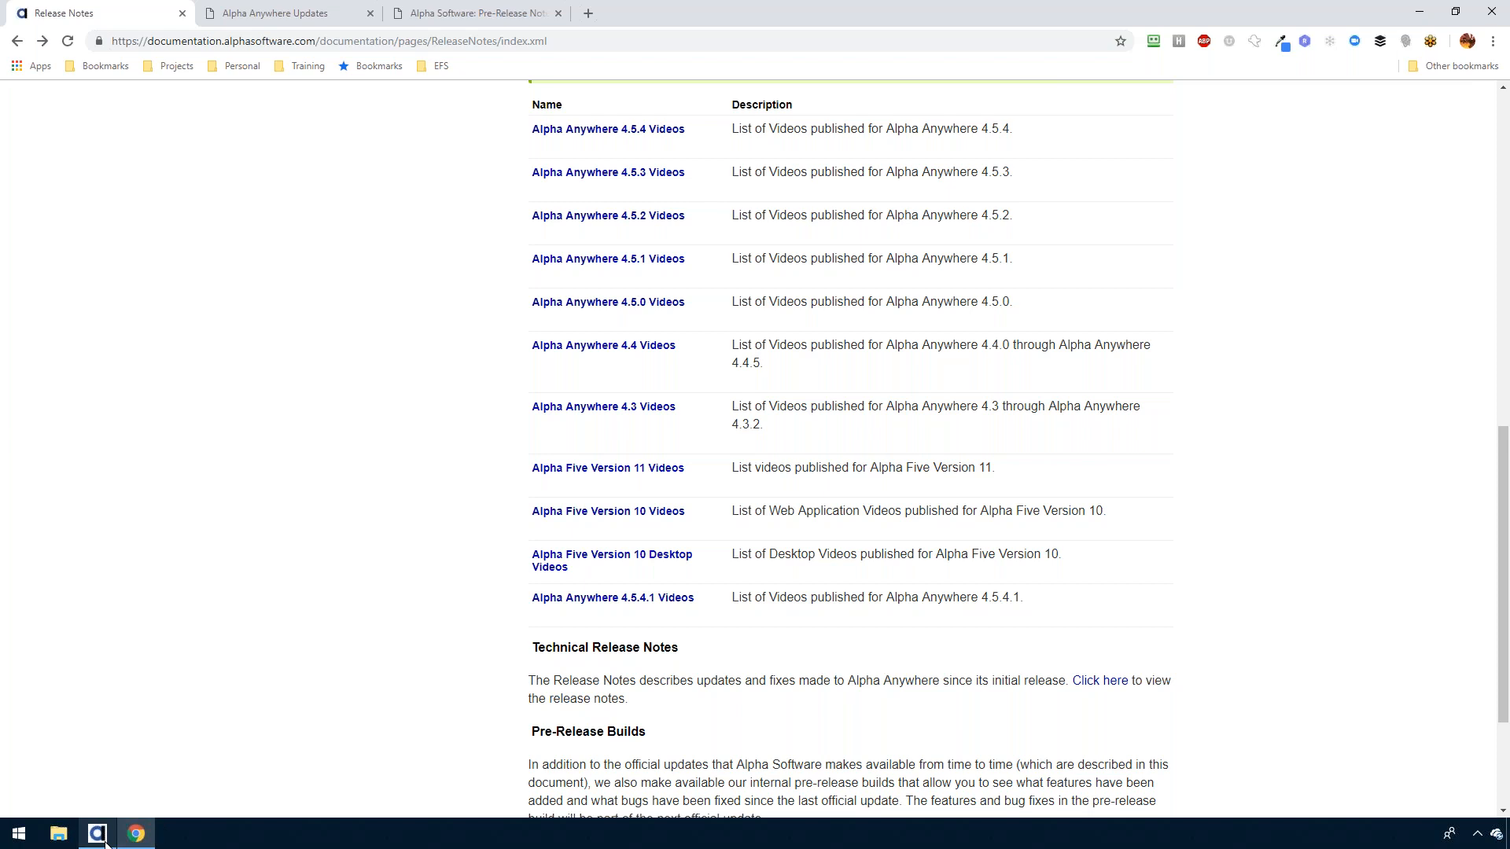
# - Switch to Alpha Anywhere, review the system styles available for the newStyleUX component's Style name property, and leave the style unchanged
pyautogui.moveTo(107, 843)
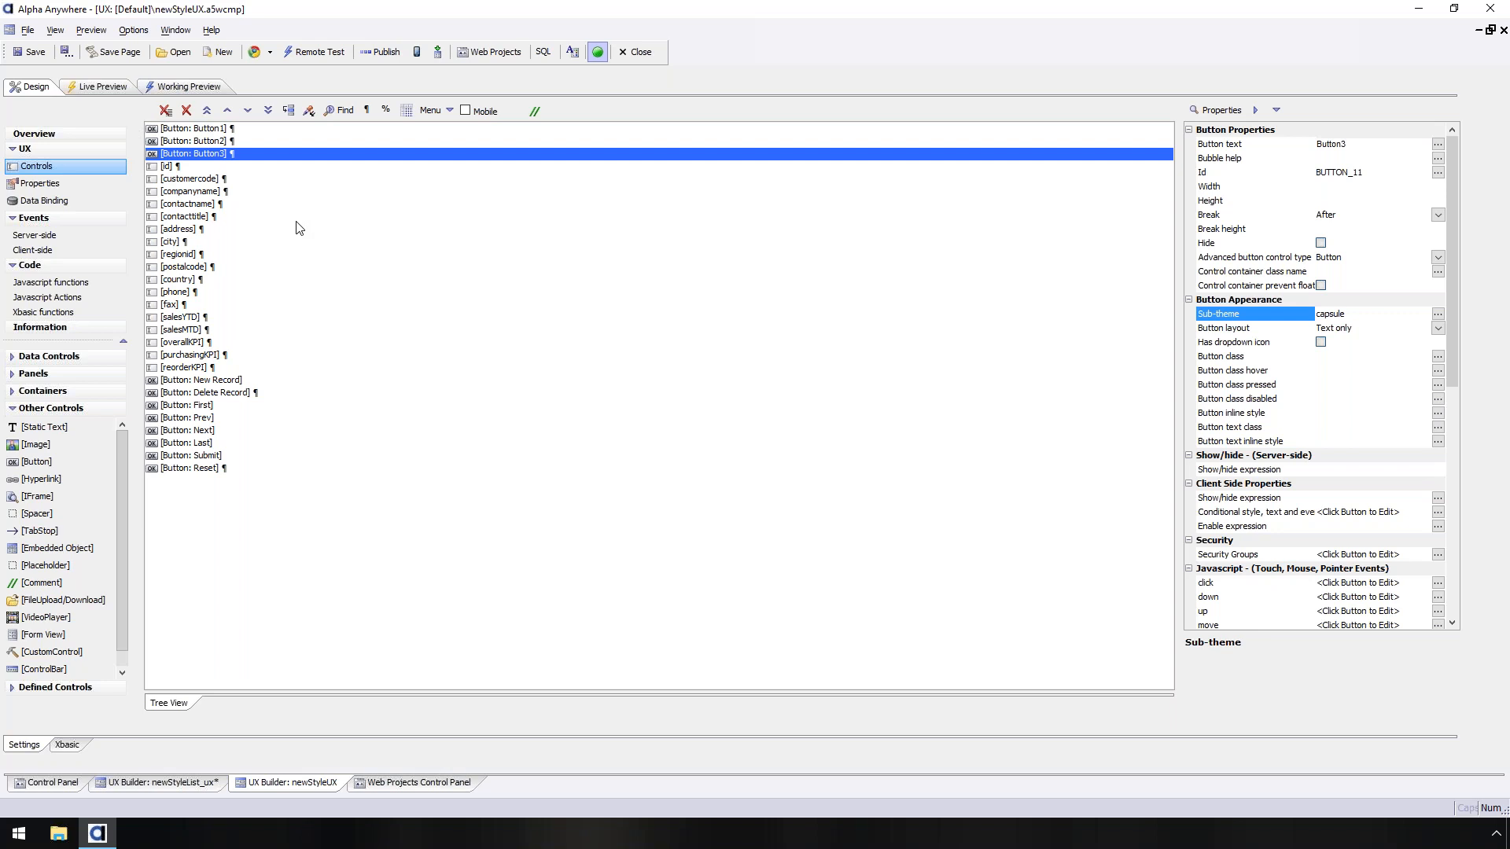
pyautogui.click(61, 182)
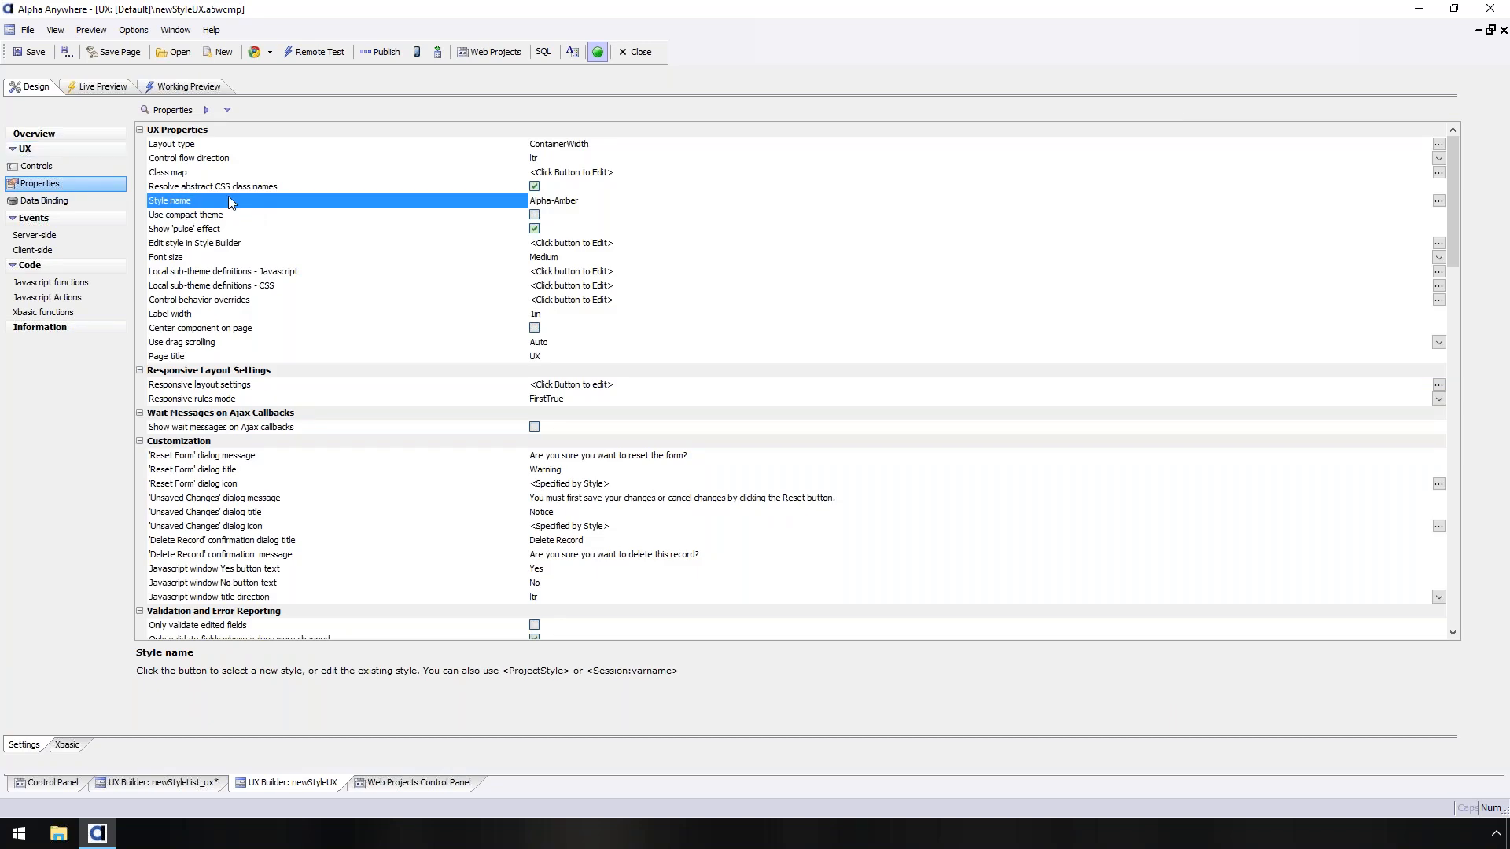
pyautogui.doubleClick(228, 198)
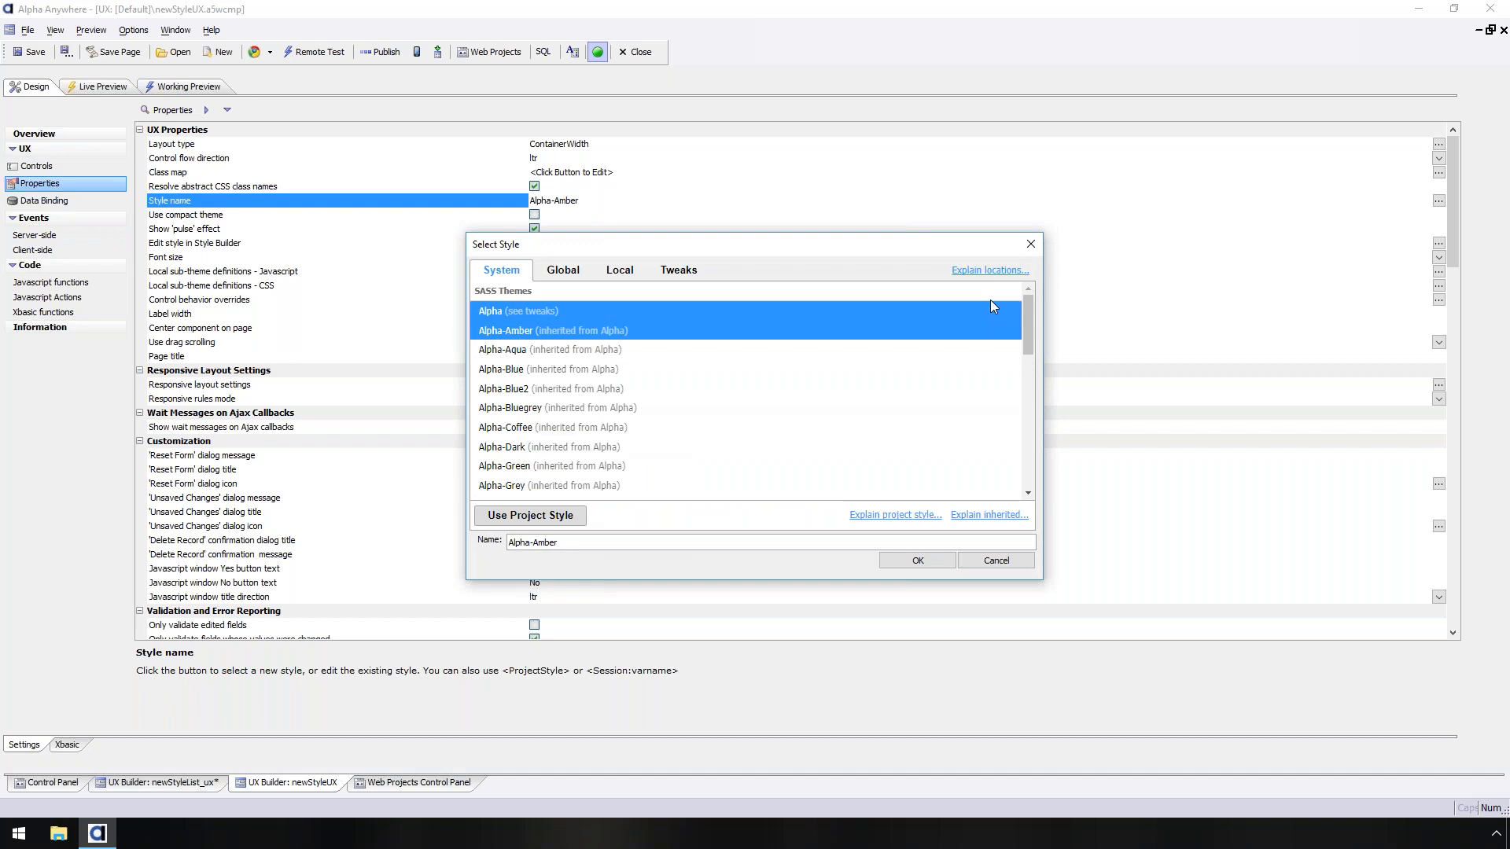
pyautogui.scroll(-2, 1027, 310)
pyautogui.moveTo(1028, 311)
pyautogui.mouseDown()
pyautogui.moveTo(1026, 366)
pyautogui.moveTo(1017, 309)
pyautogui.mouseUp()
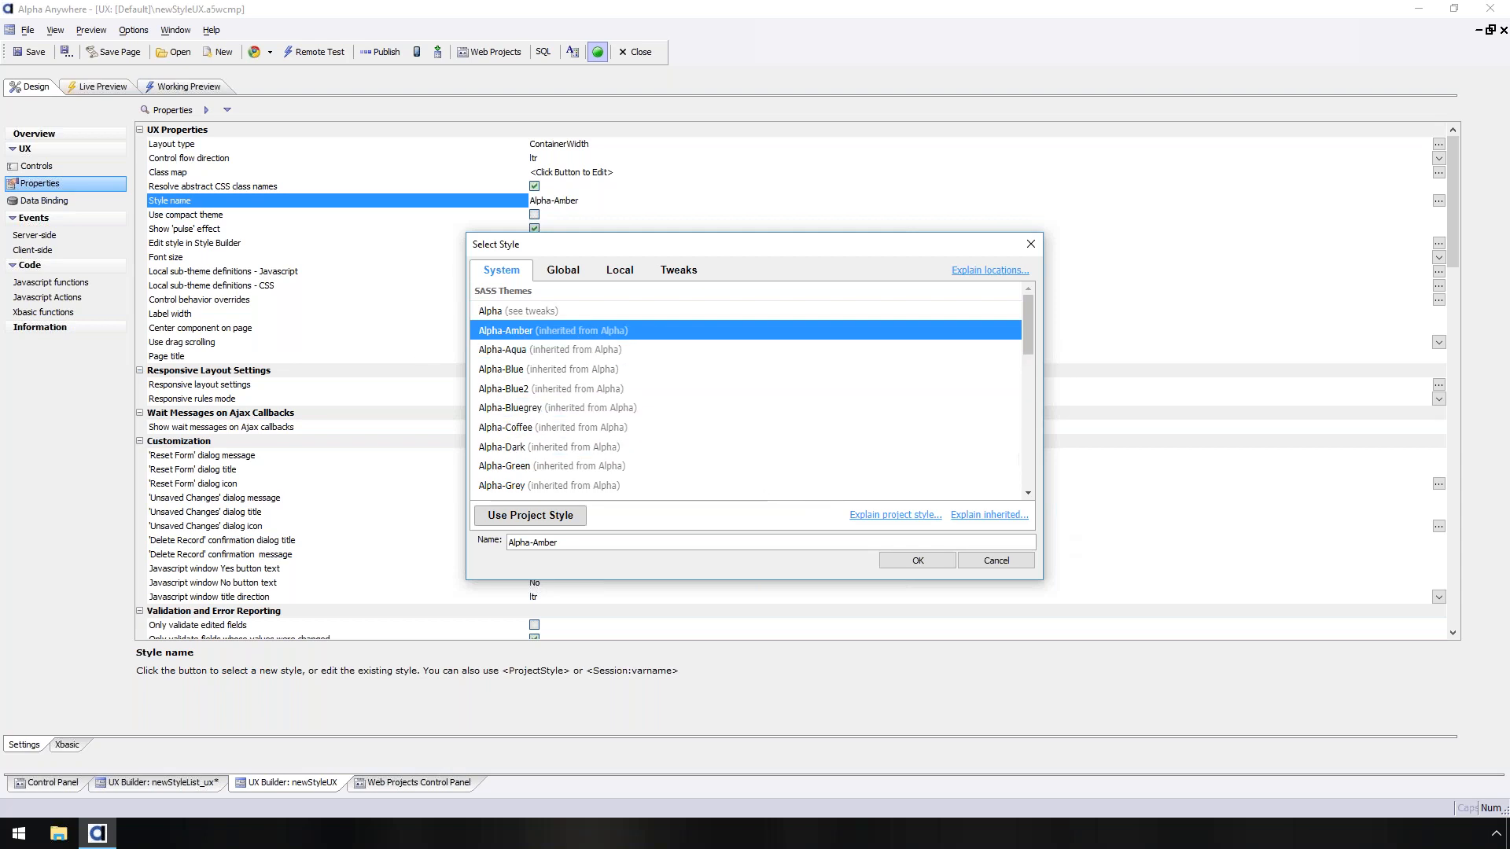
pyautogui.click(996, 561)
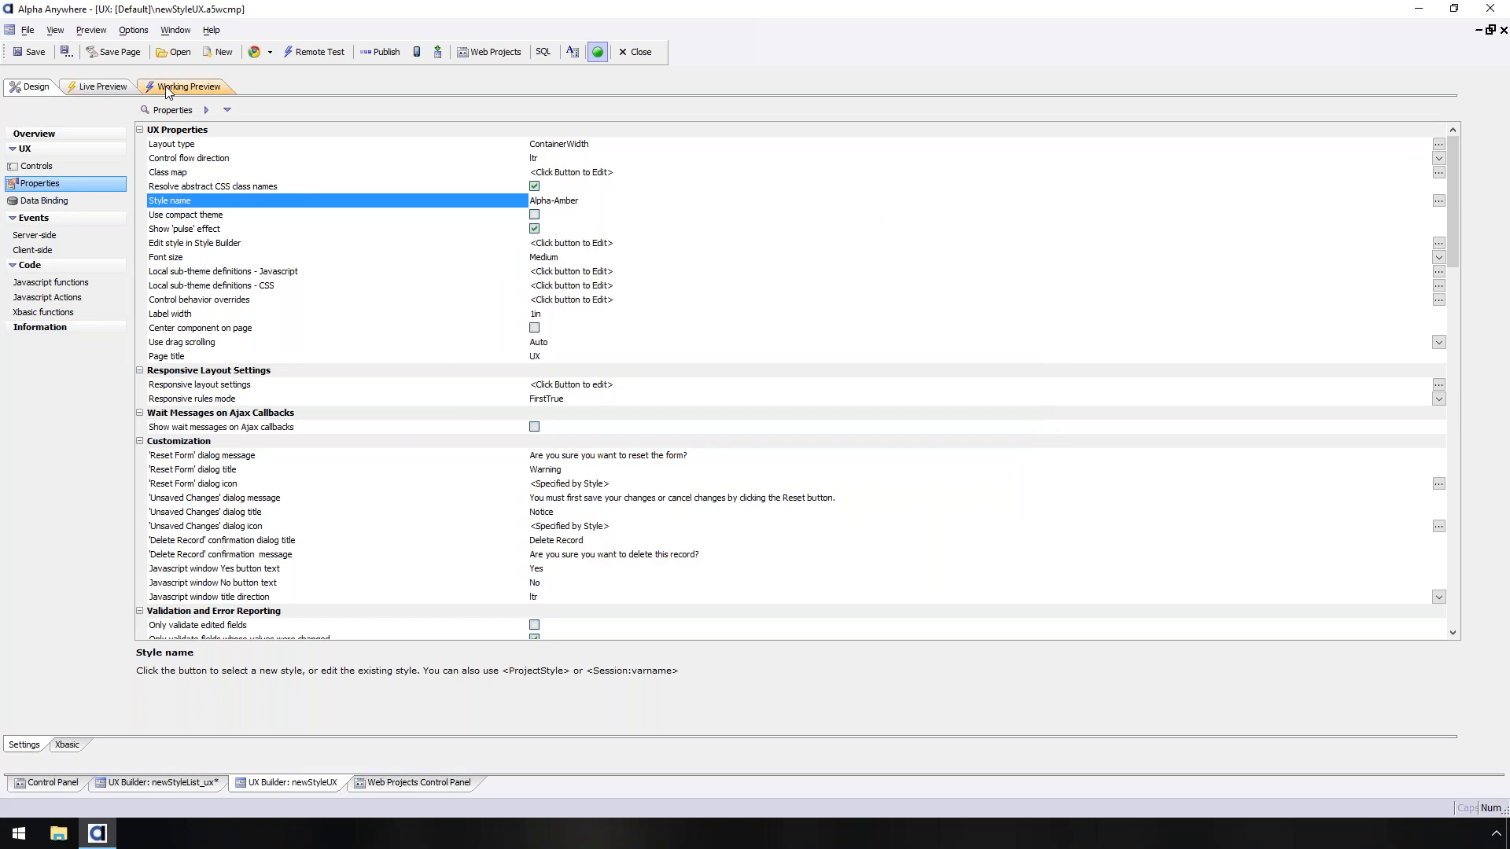
# - Run the newStyleUX component in Working Preview and examine the styling of its fields, navigation buttons and top three buttons
pyautogui.click(184, 86)
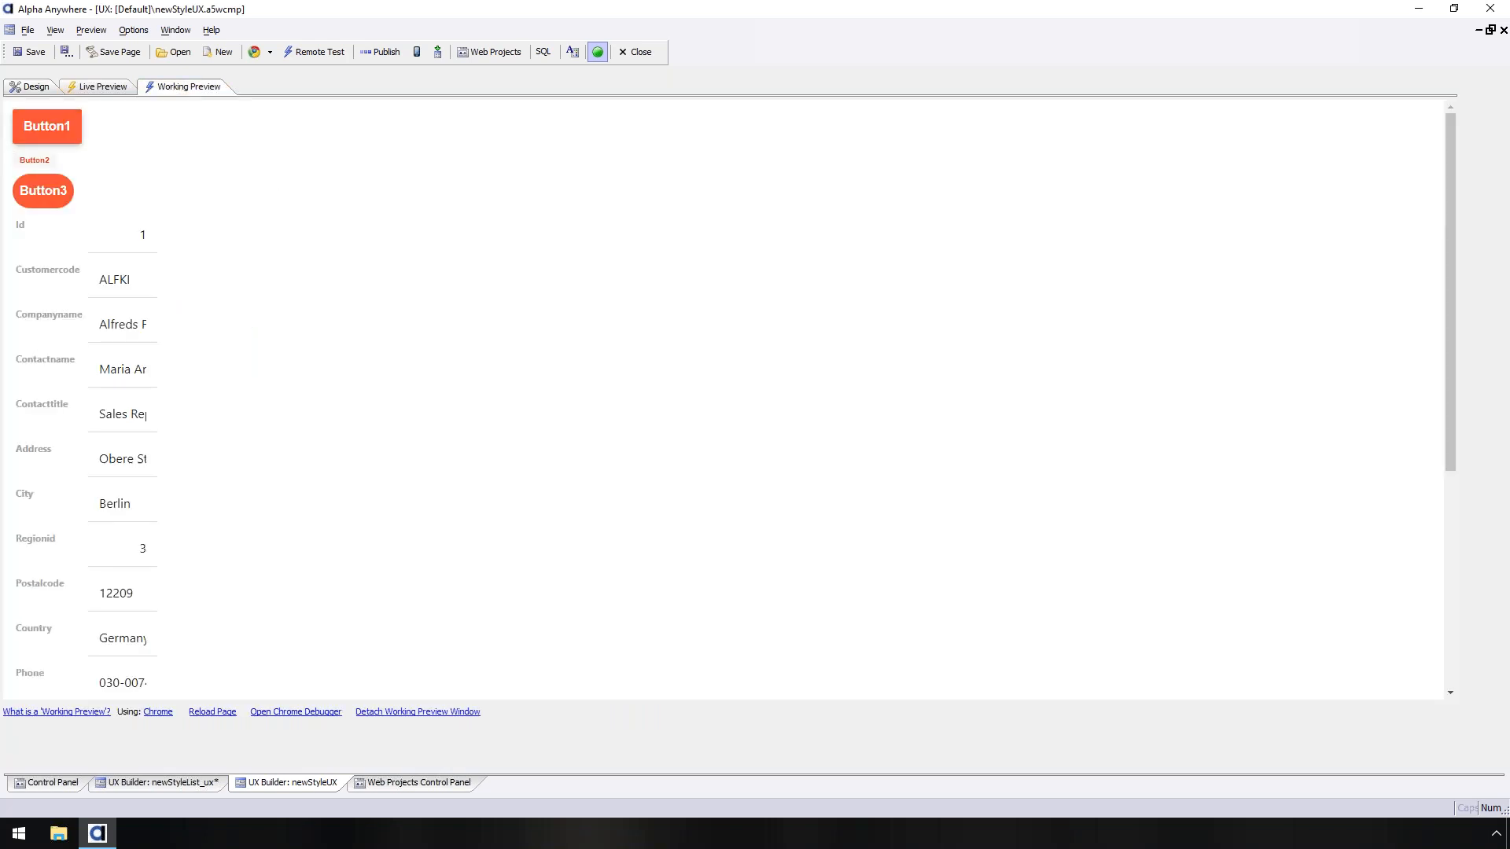
pyautogui.scroll(-5, 351, 286)
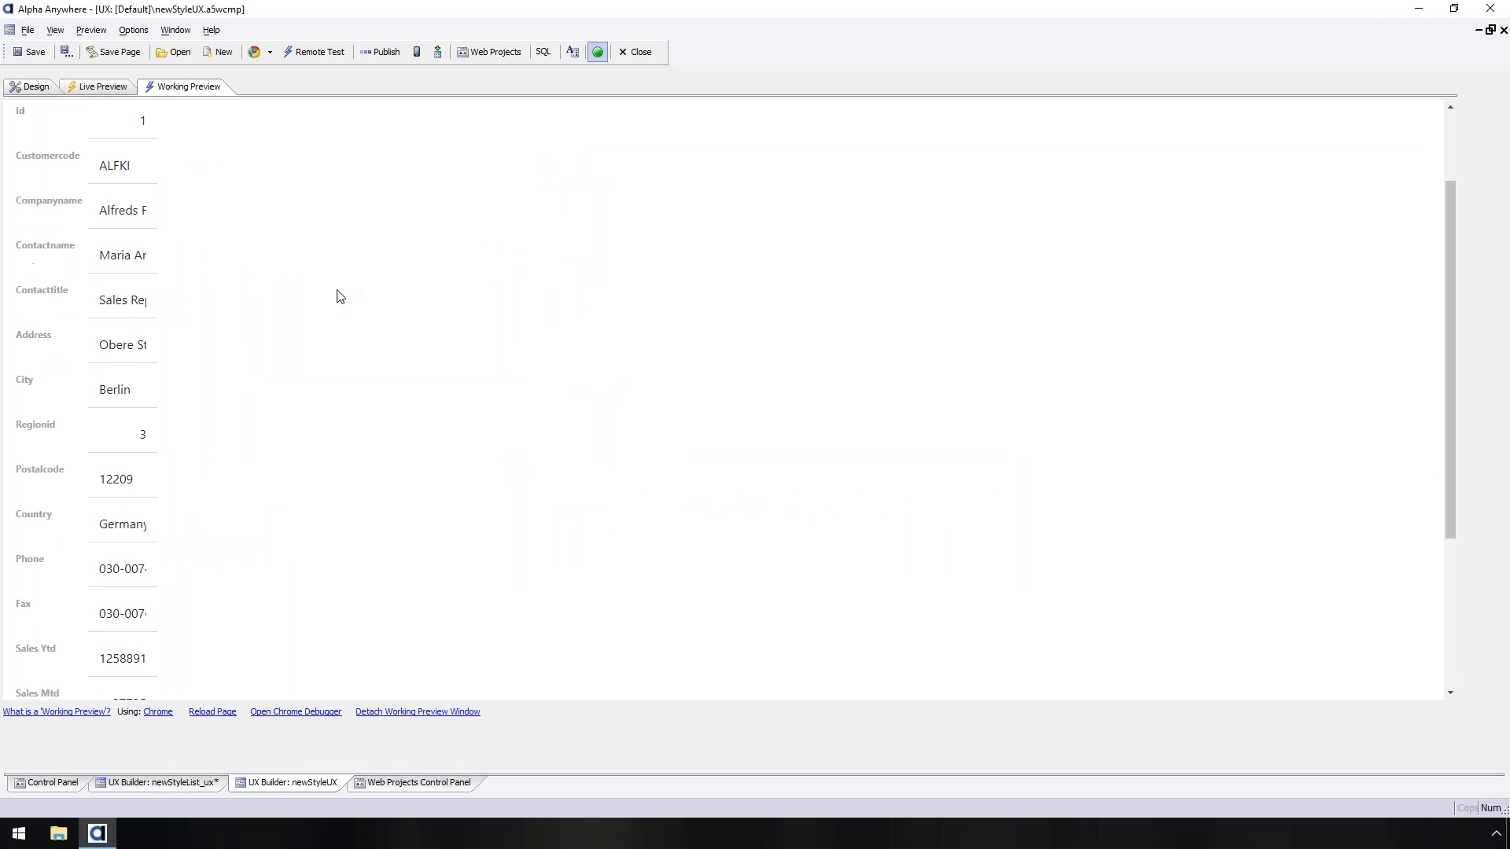
pyautogui.moveTo(106, 410); pyautogui.dragTo(146, 411)
pyautogui.click(160, 412)
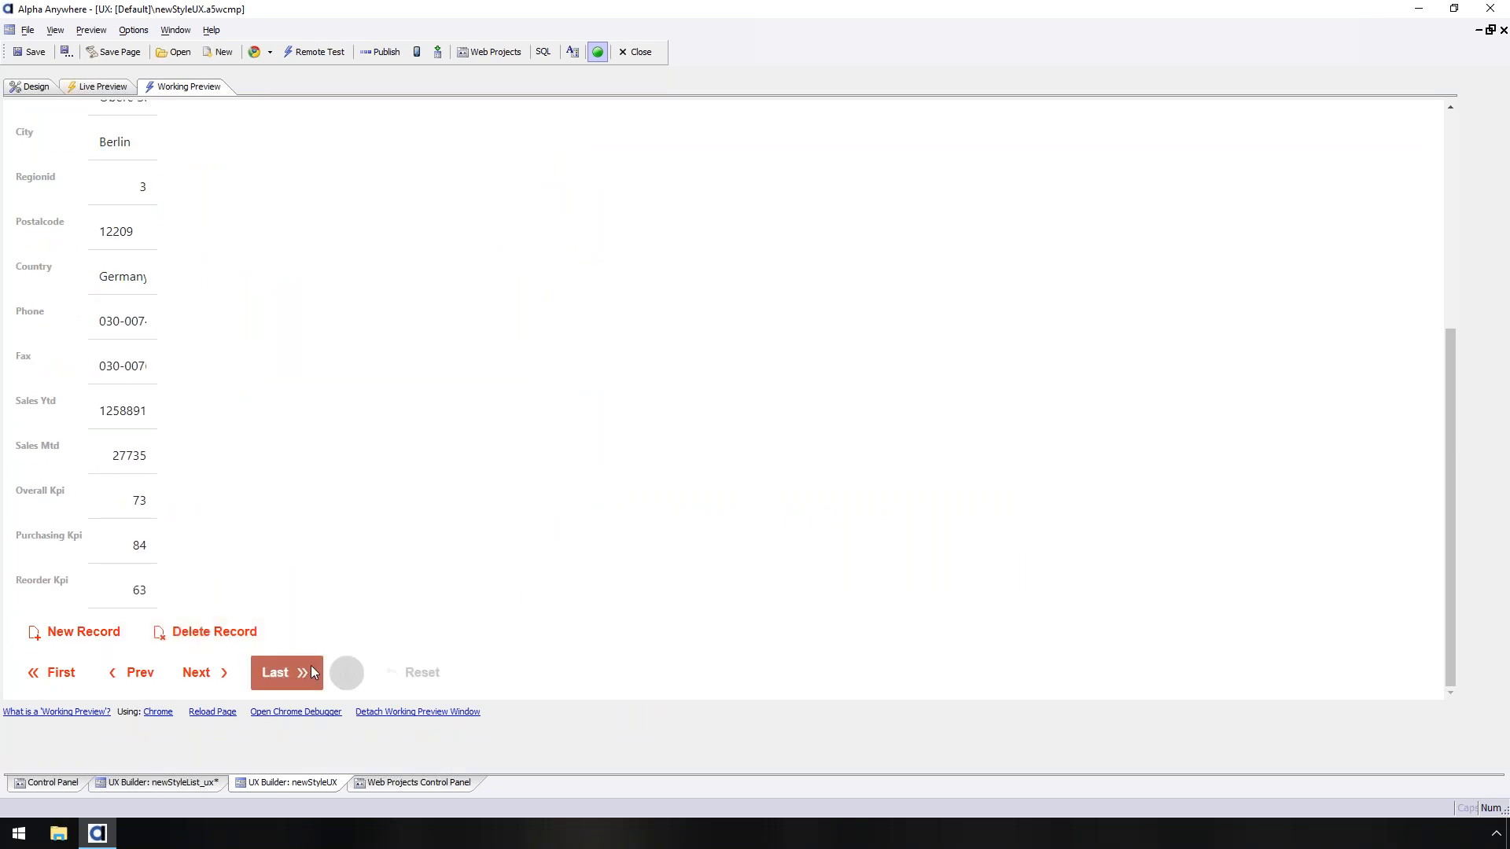
pyautogui.scroll(5, 323, 484)
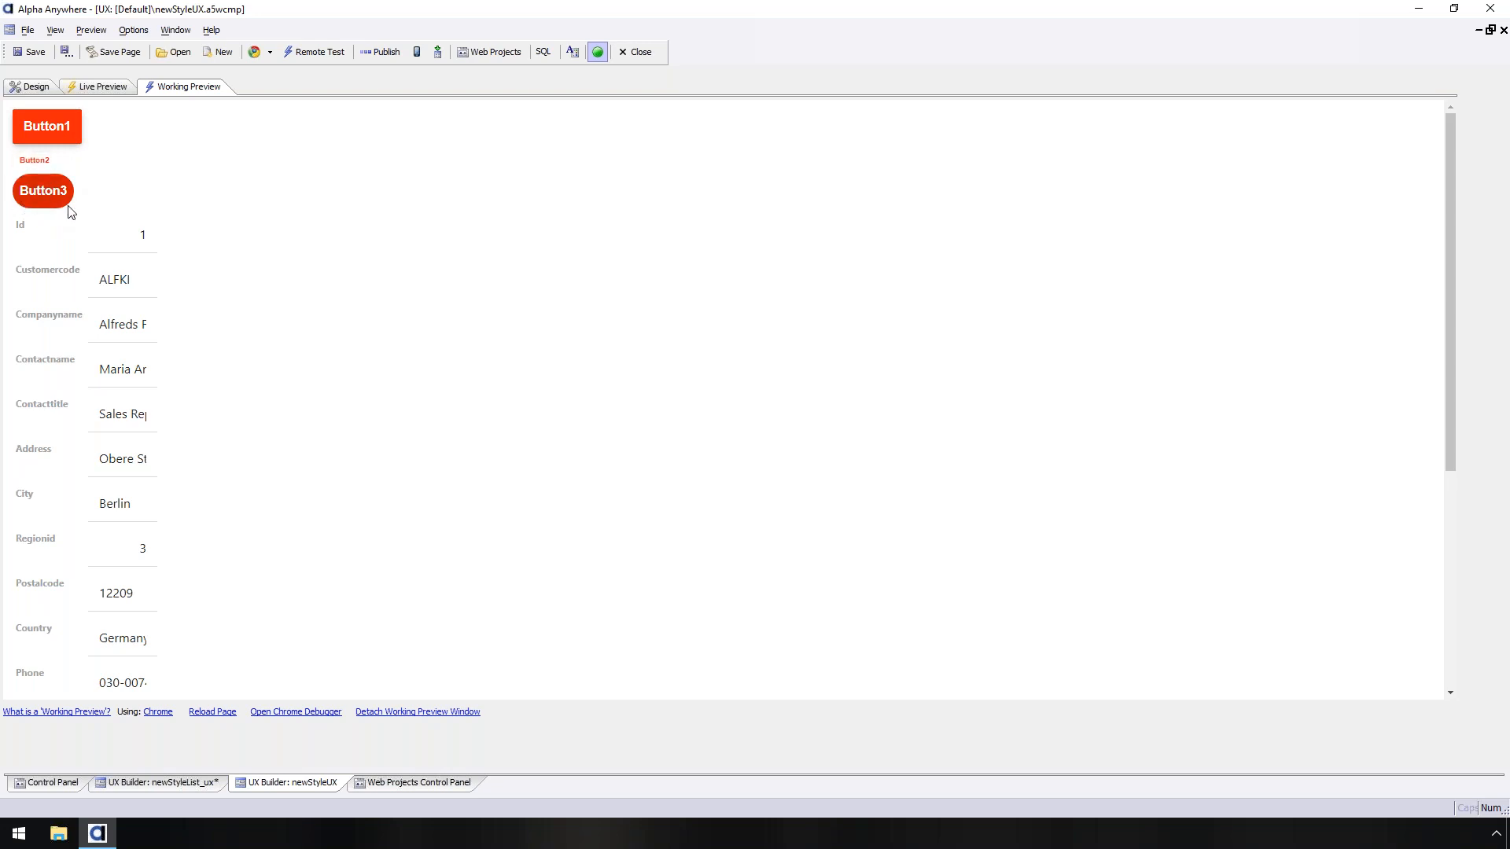
# - Test Button2's response in the preview and review the system styles for the Style name property without changing it
pyautogui.click(44, 159)
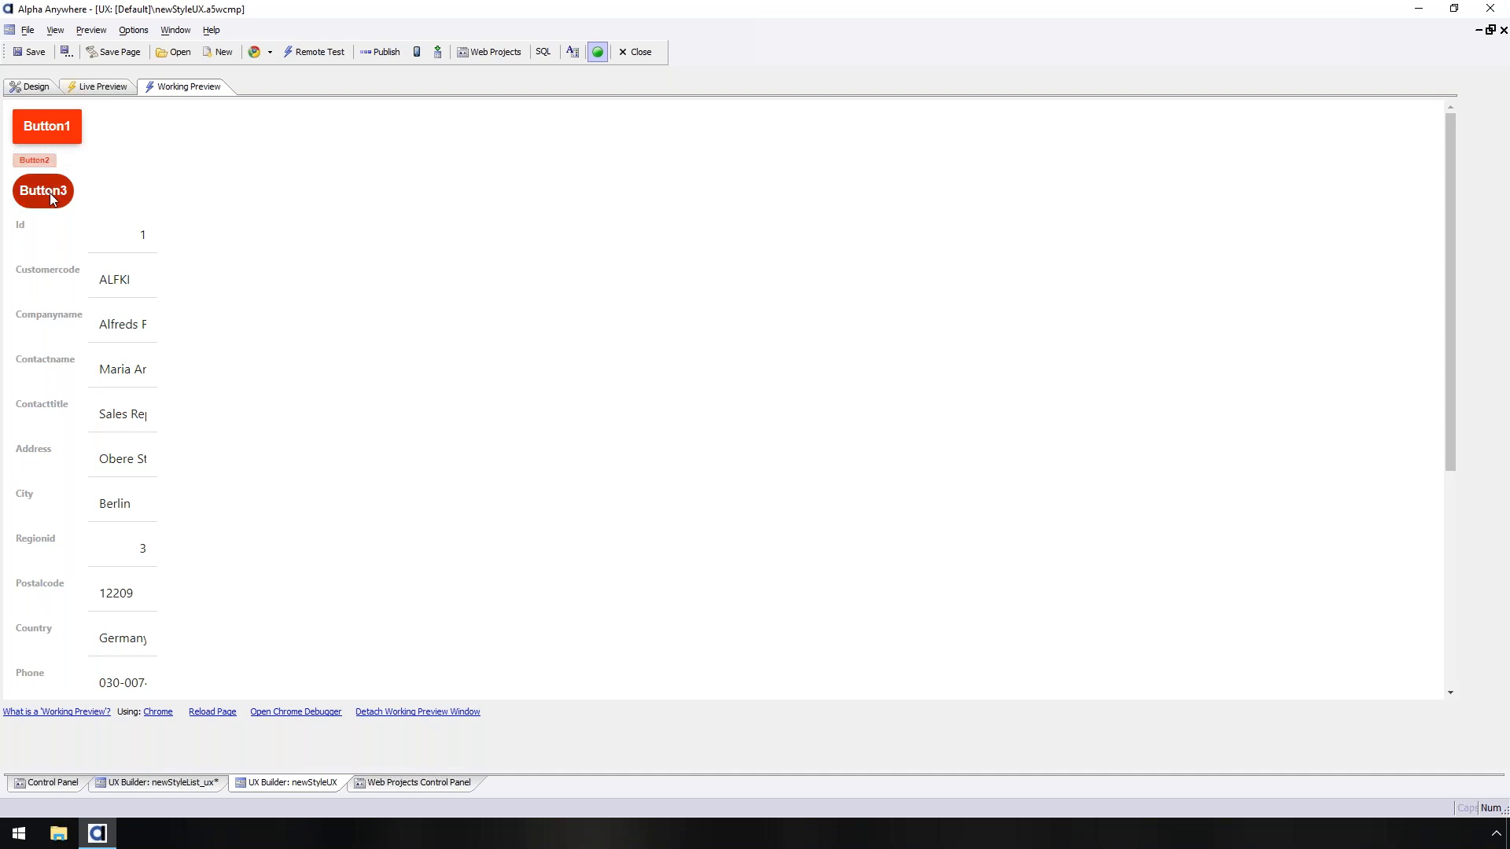
pyautogui.click(32, 90)
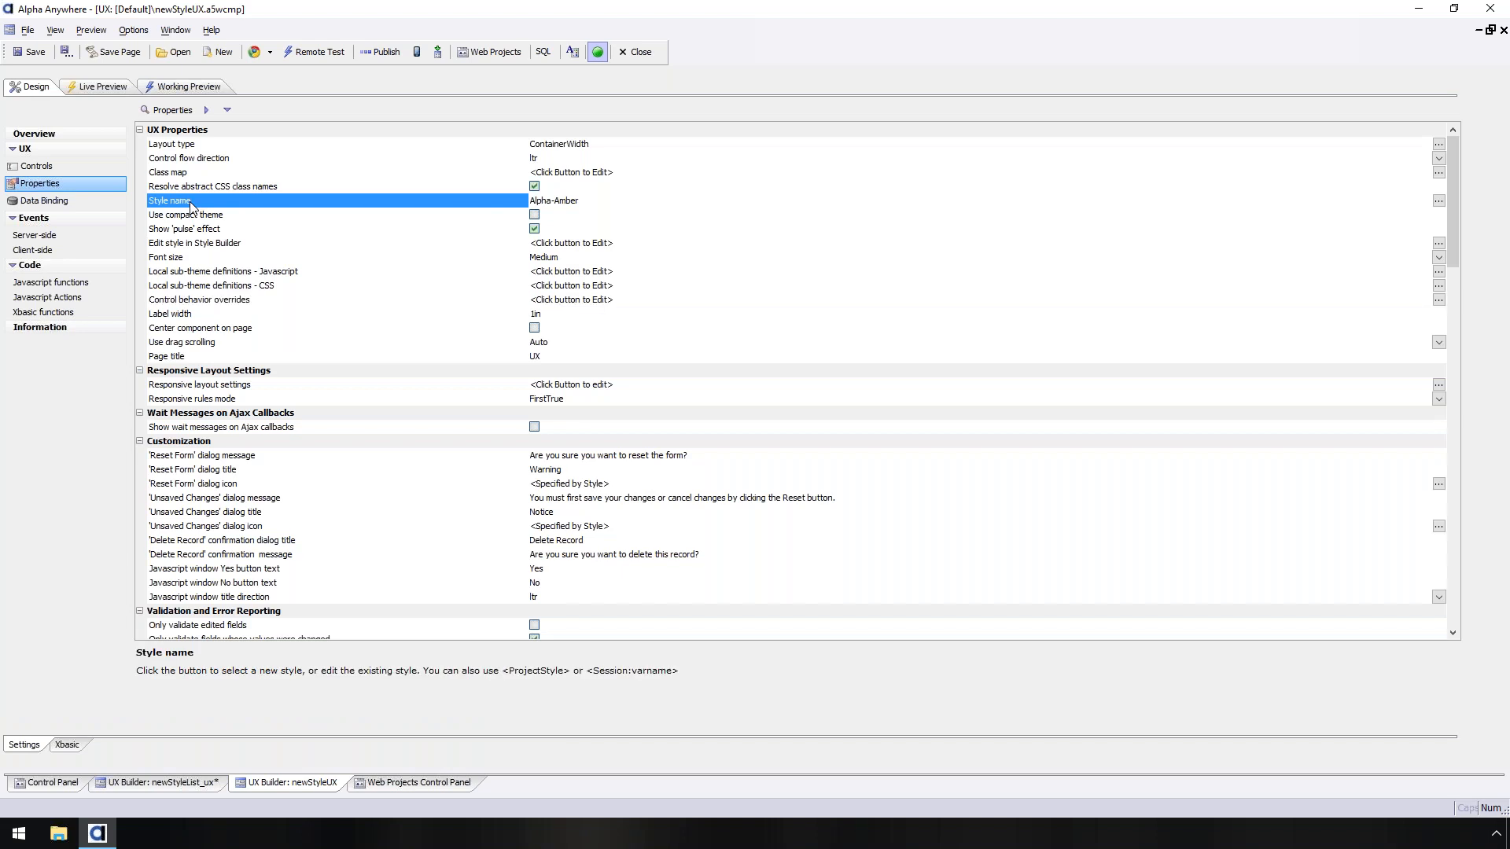
pyautogui.doubleClick(193, 207)
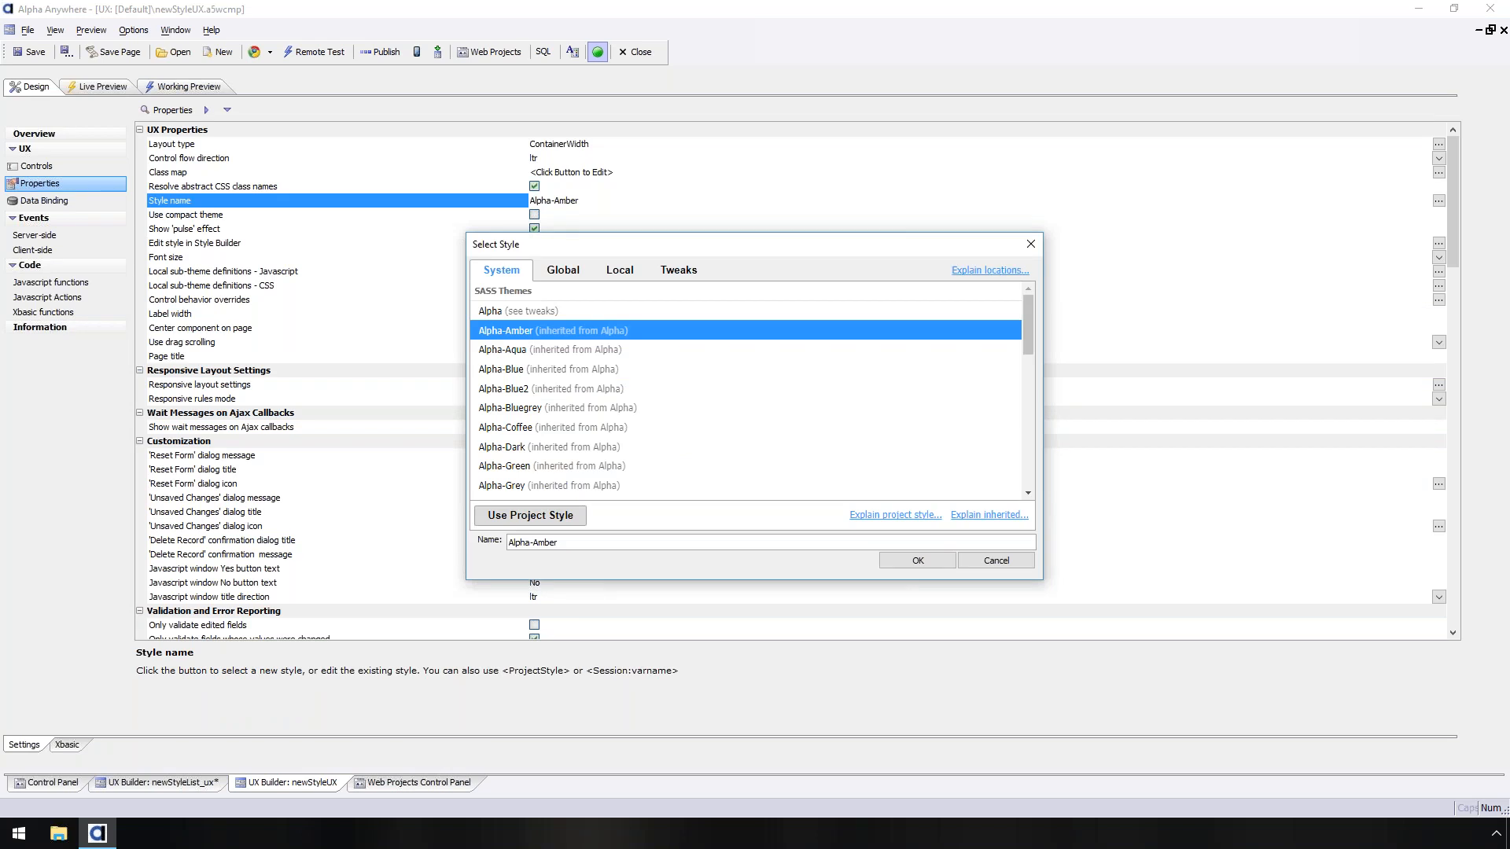
pyautogui.press('Escape')
# - Set the width of the id field to 50% in the newStyleUX component's controls
pyautogui.click(82, 164)
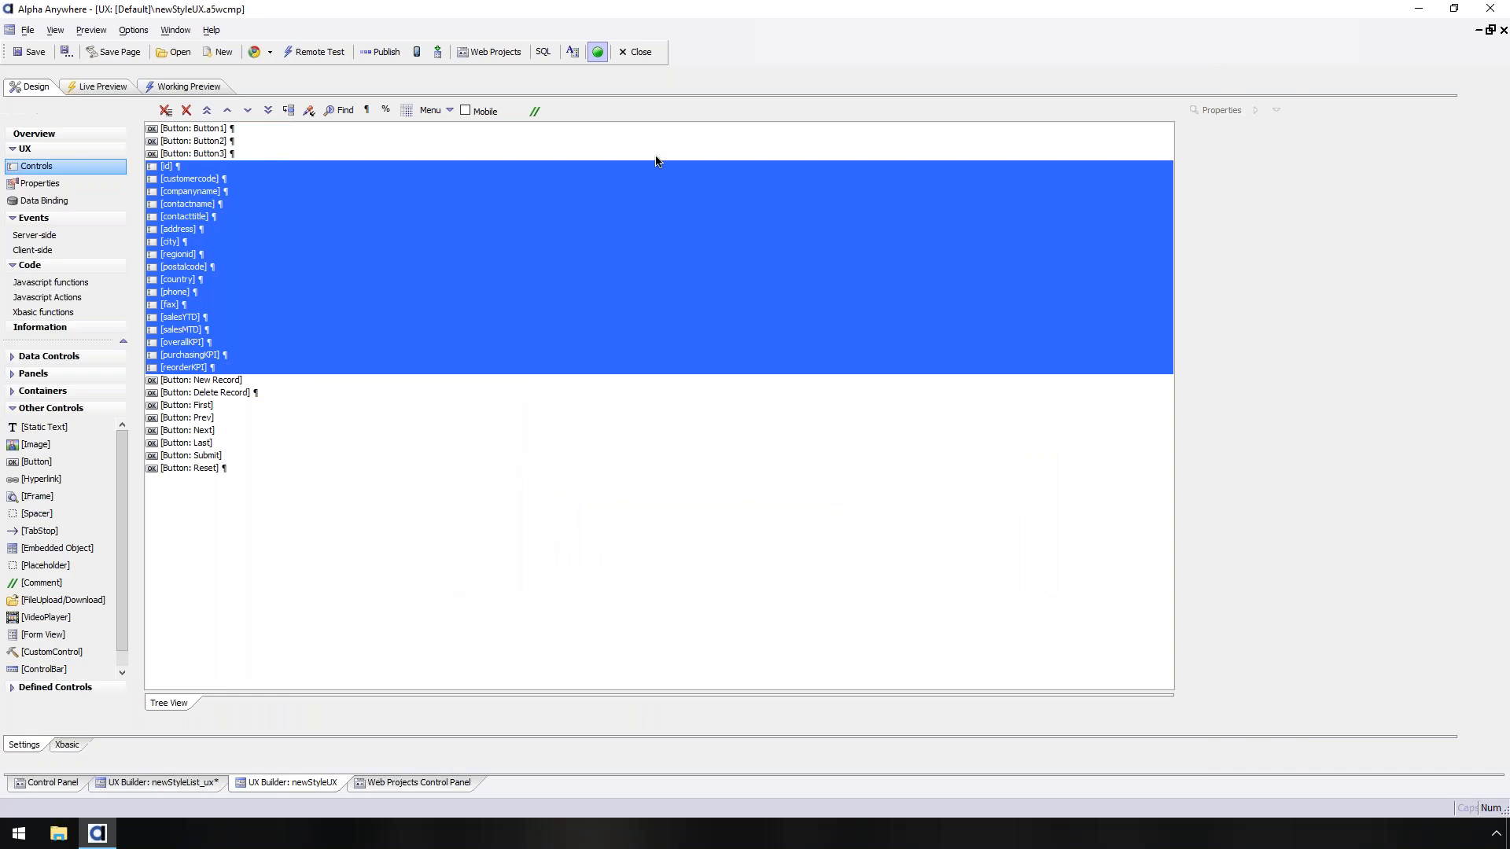
pyautogui.click(656, 162)
pyautogui.click(1321, 313)
pyautogui.write('50%')
pyautogui.press('Return')
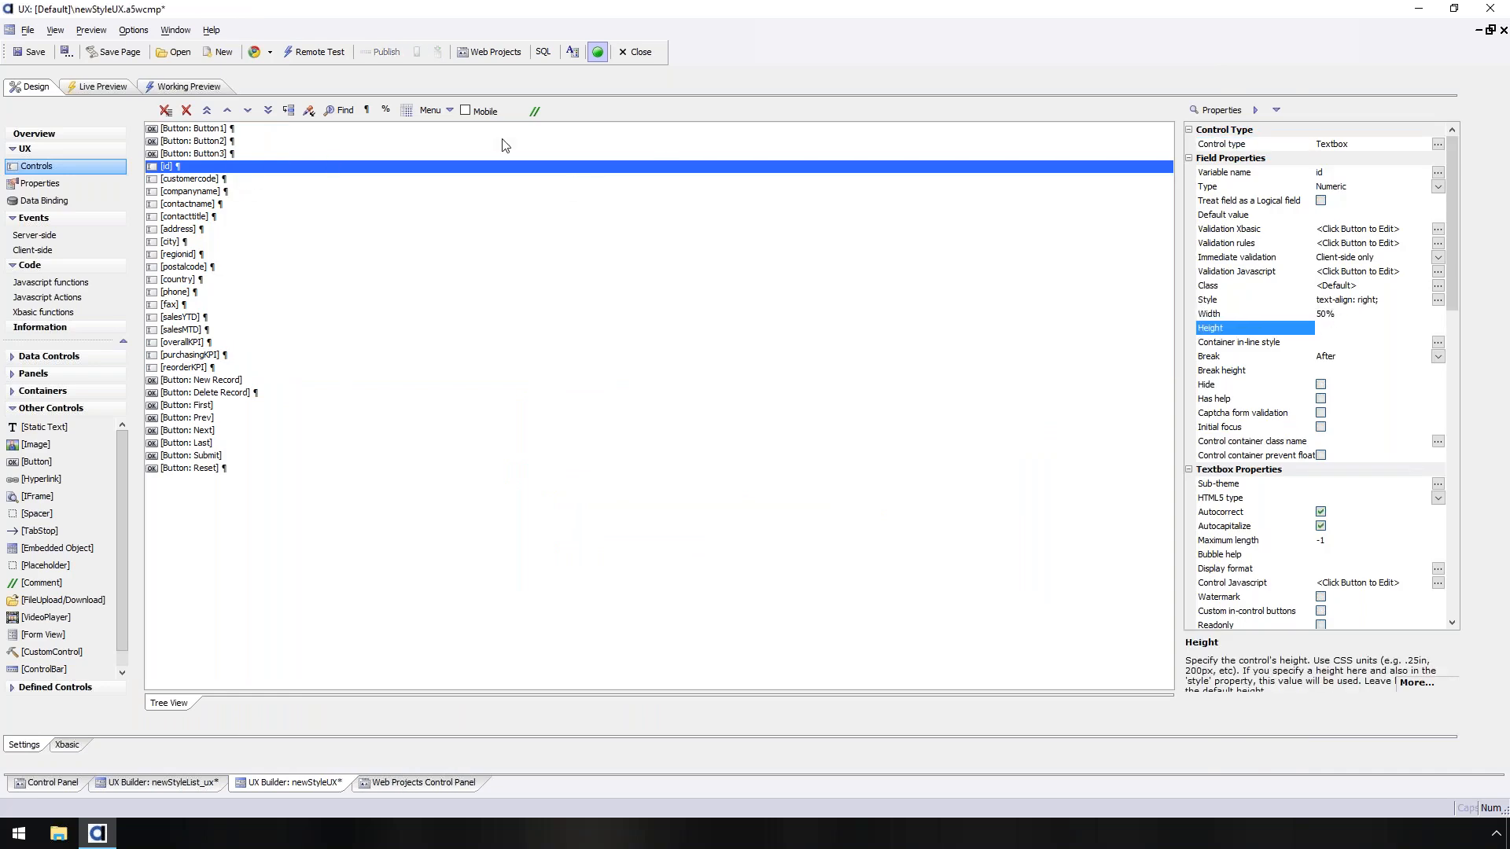
# - Apply the 50% width to all fields from customercode through reorderKPI and check the result in Working Preview
pyautogui.click(309, 111)
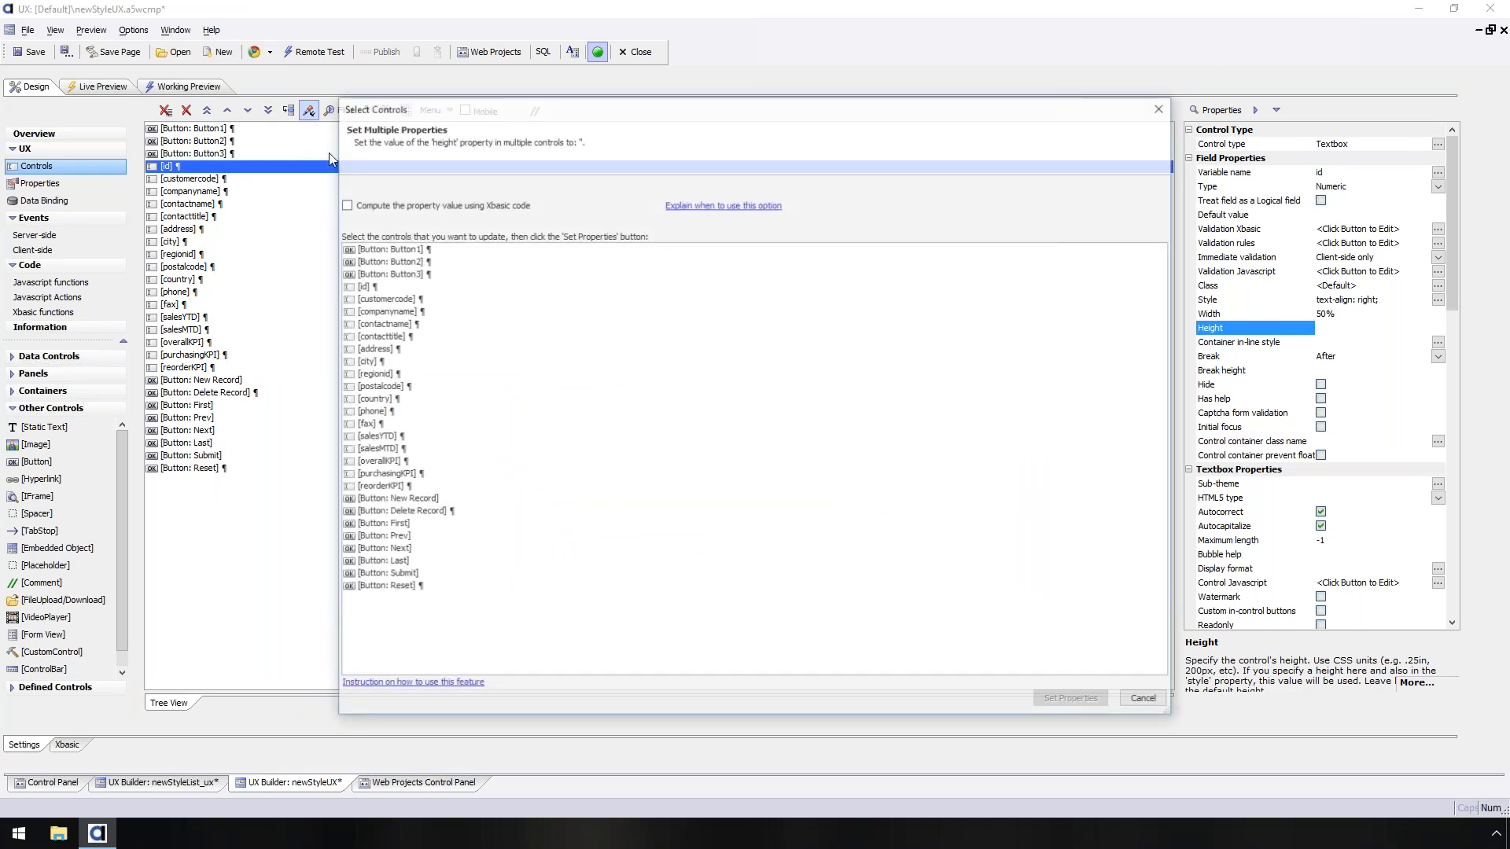
pyautogui.moveTo(356, 298); pyautogui.dragTo(386, 474)
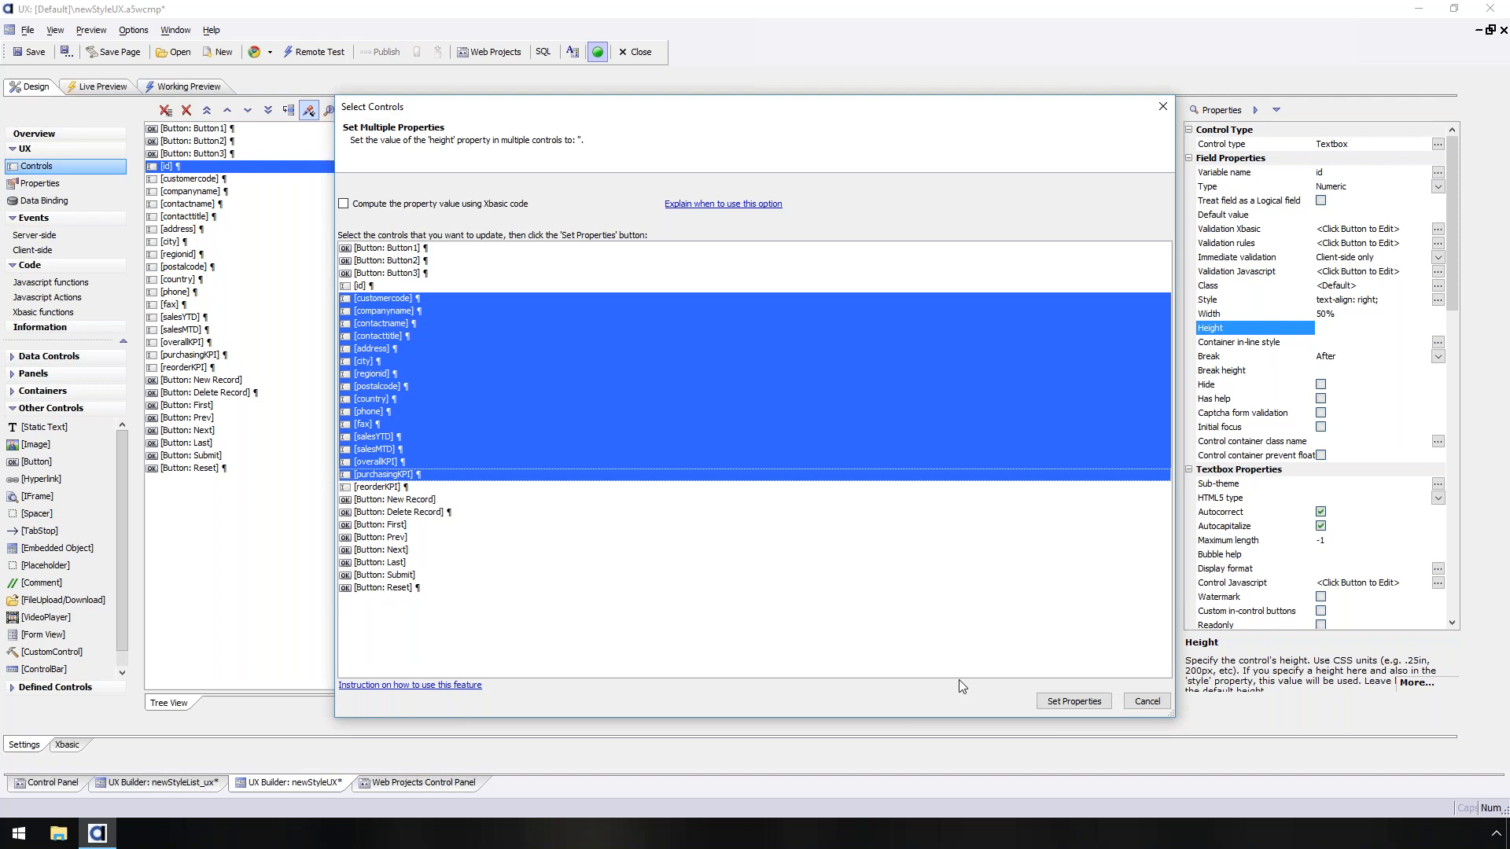
pyautogui.click(1147, 702)
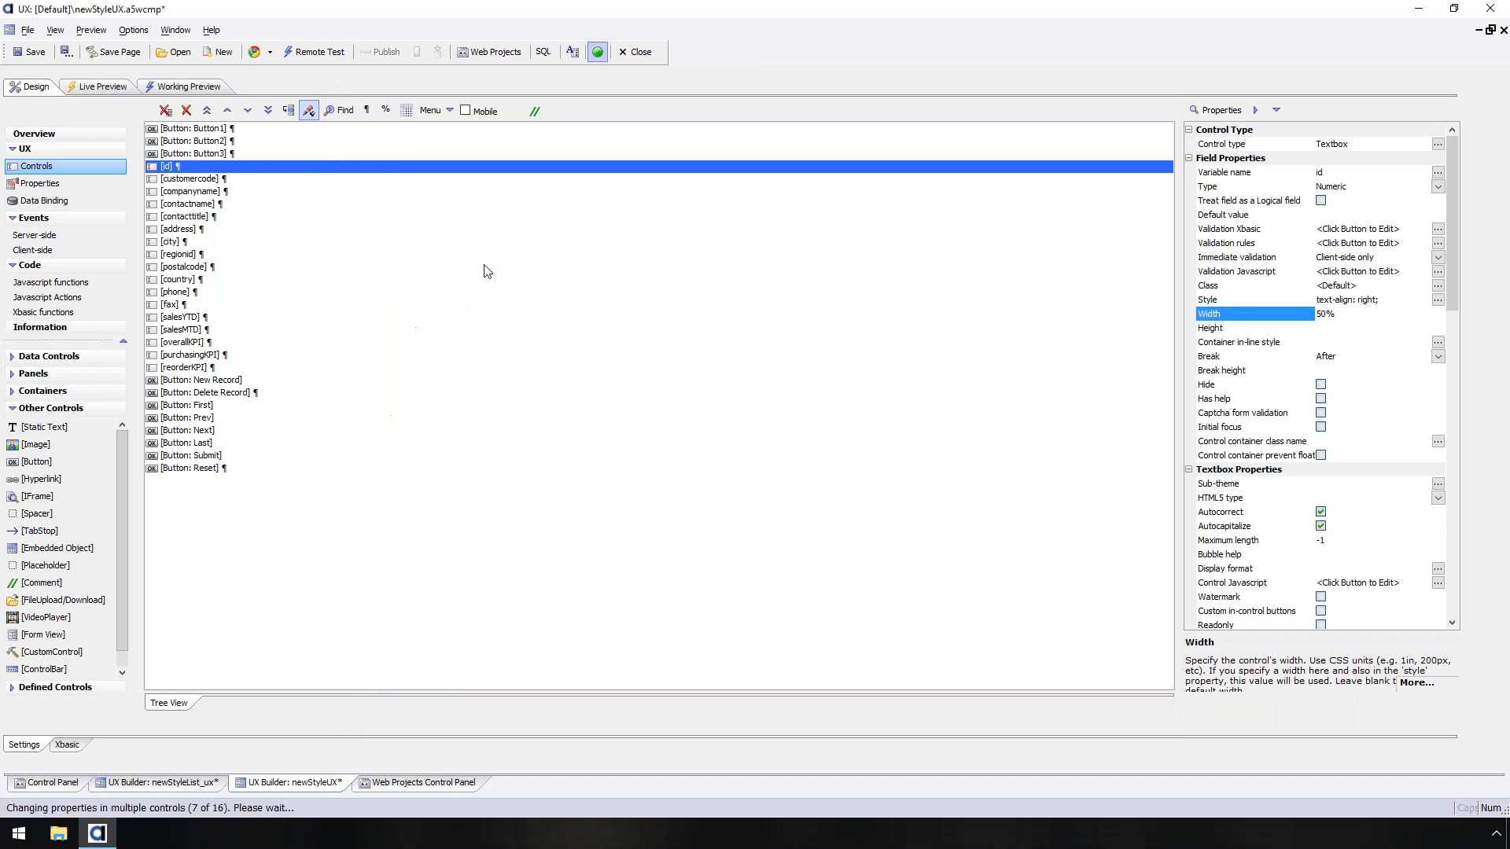
pyautogui.click(189, 86)
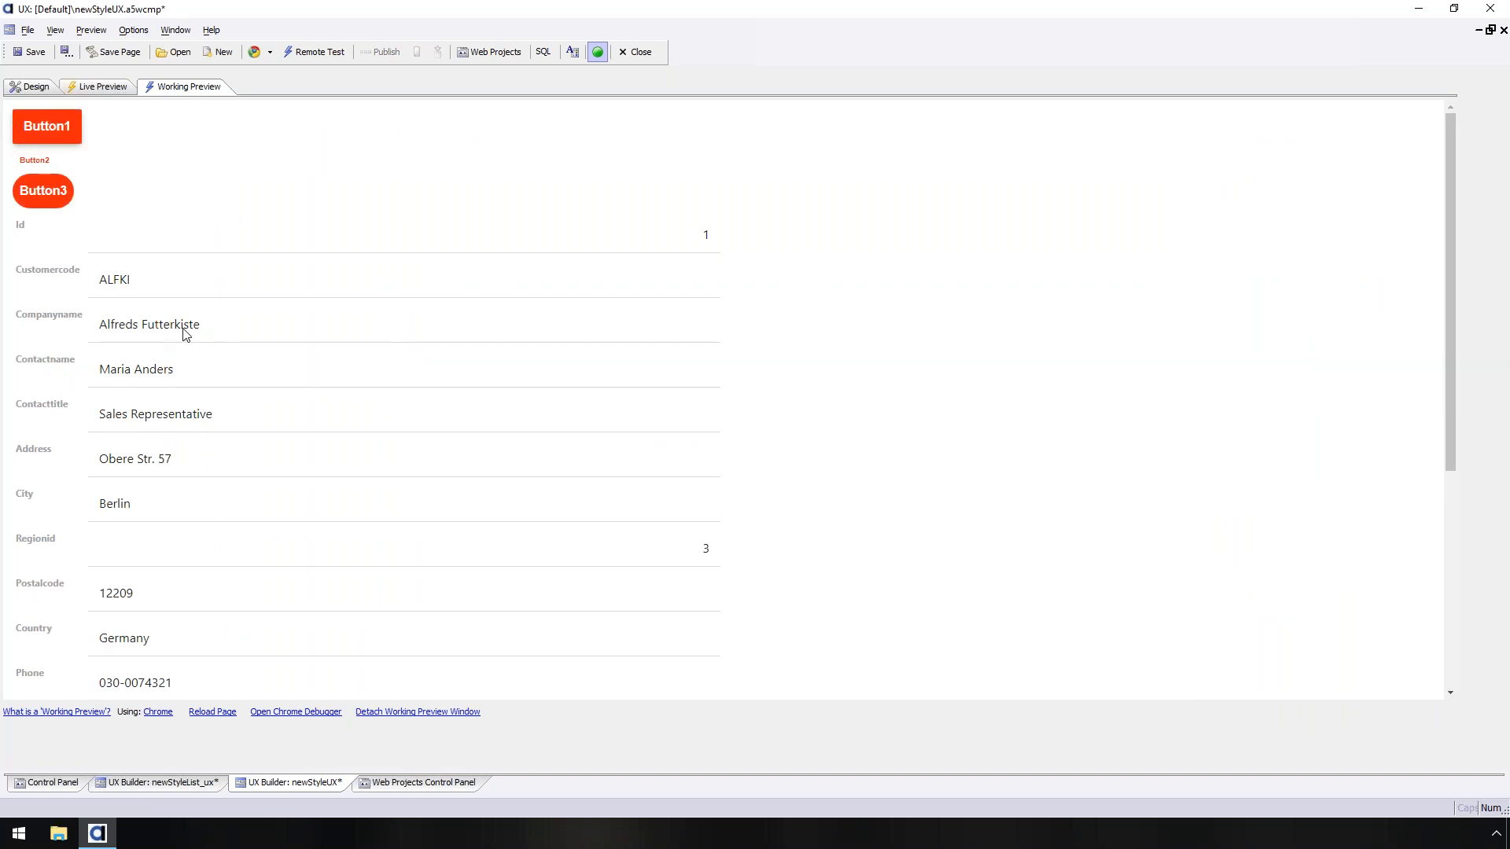
# - Change the component's Style name property to the system style Alpha-Blue2
pyautogui.click(36, 87)
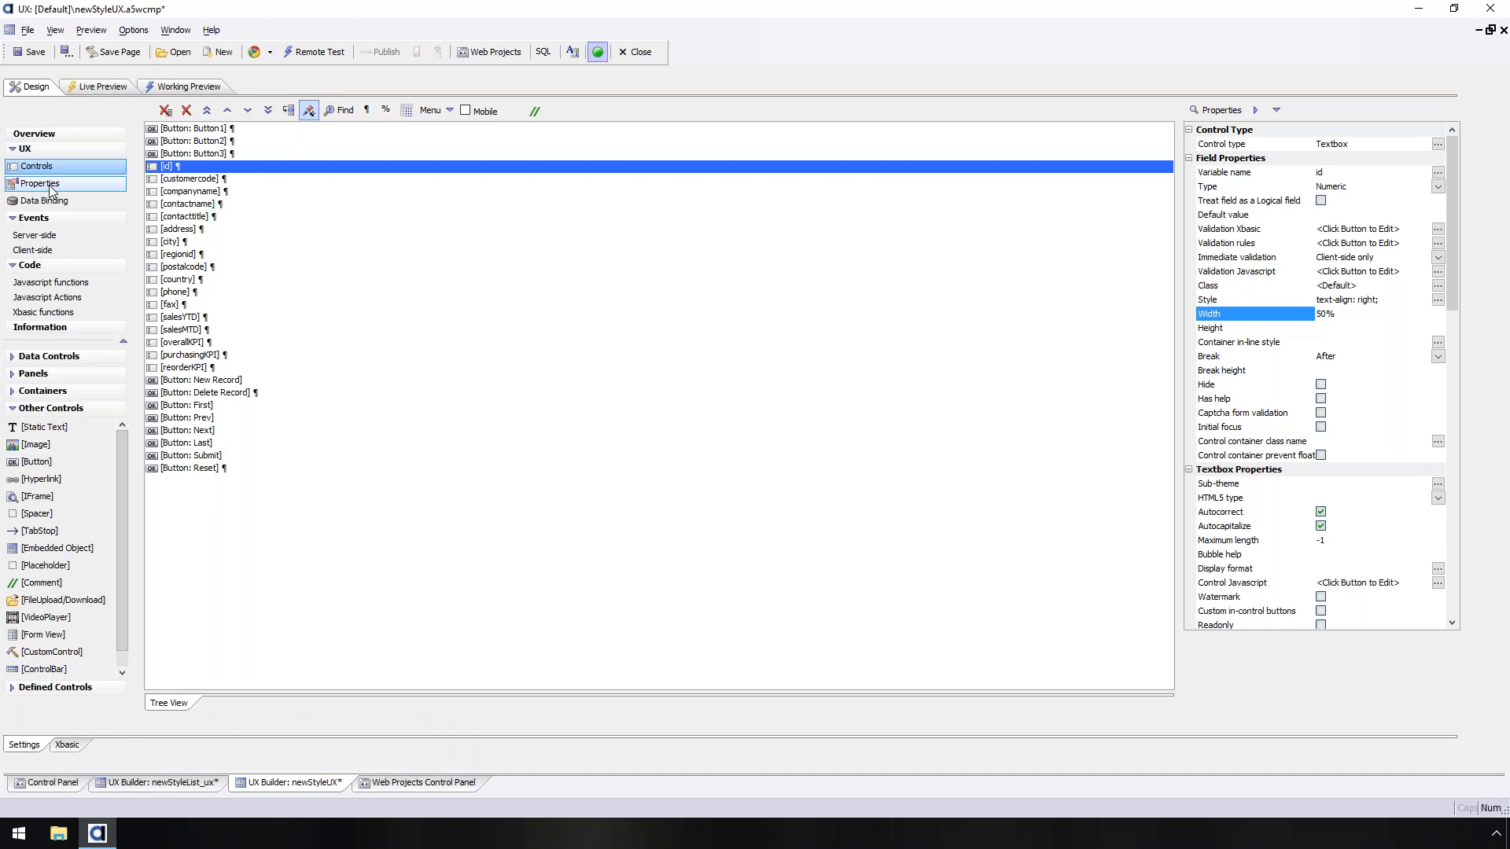
pyautogui.click(50, 186)
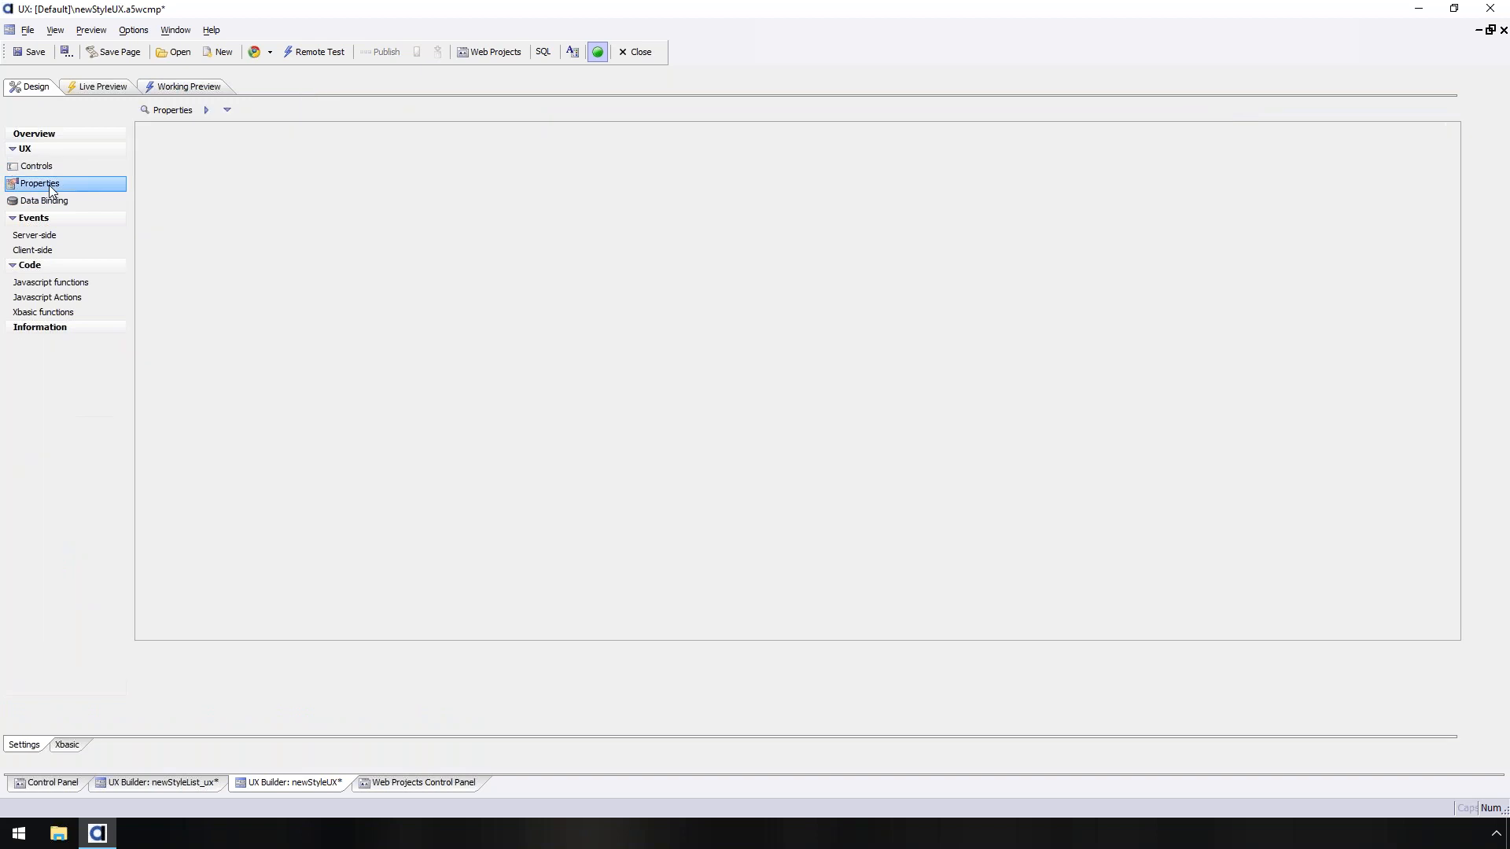
pyautogui.doubleClick(410, 202)
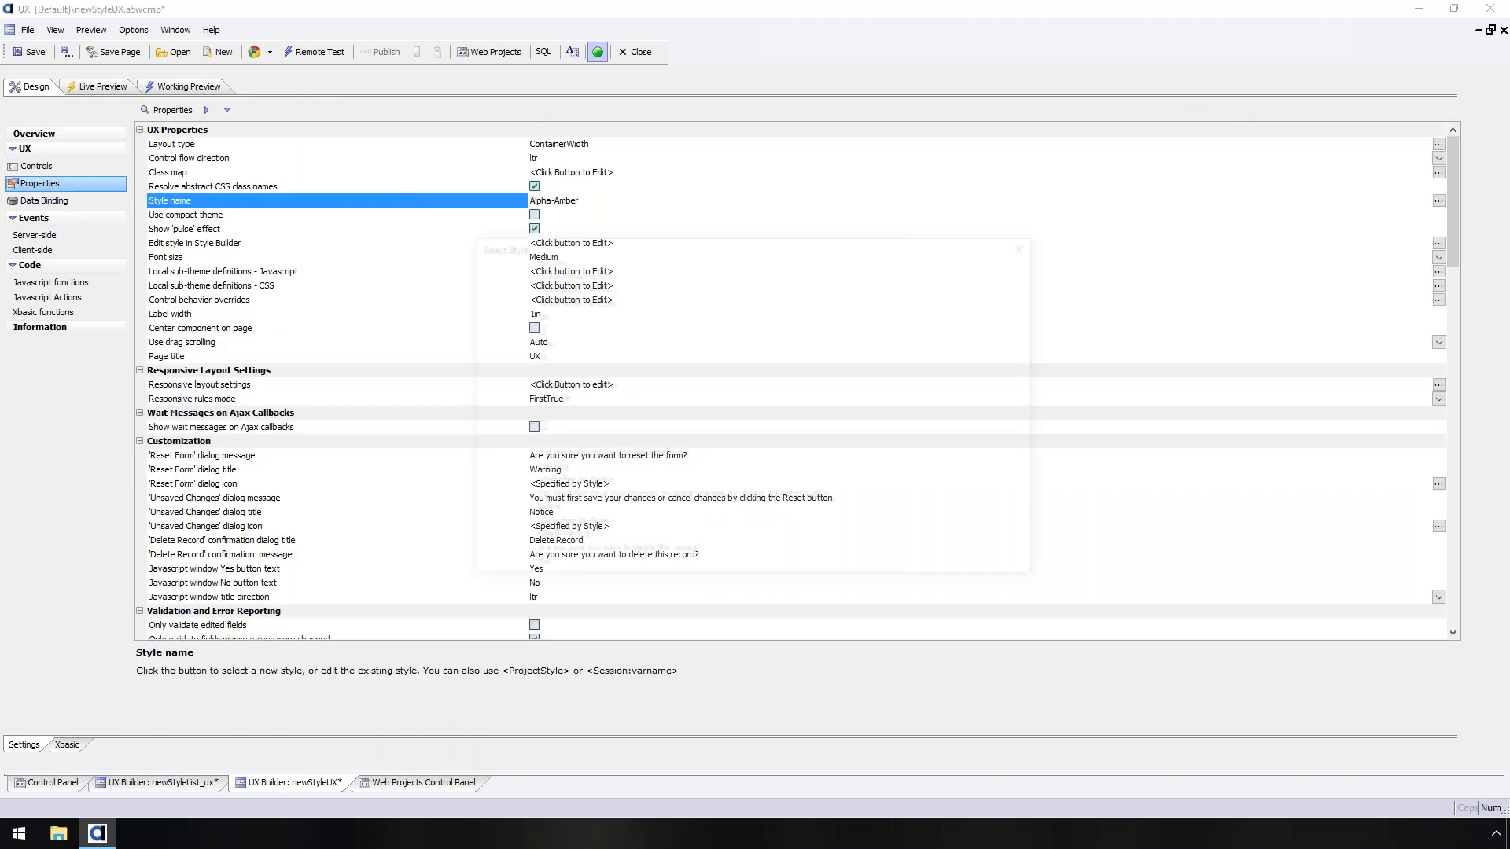
pyautogui.click(535, 388)
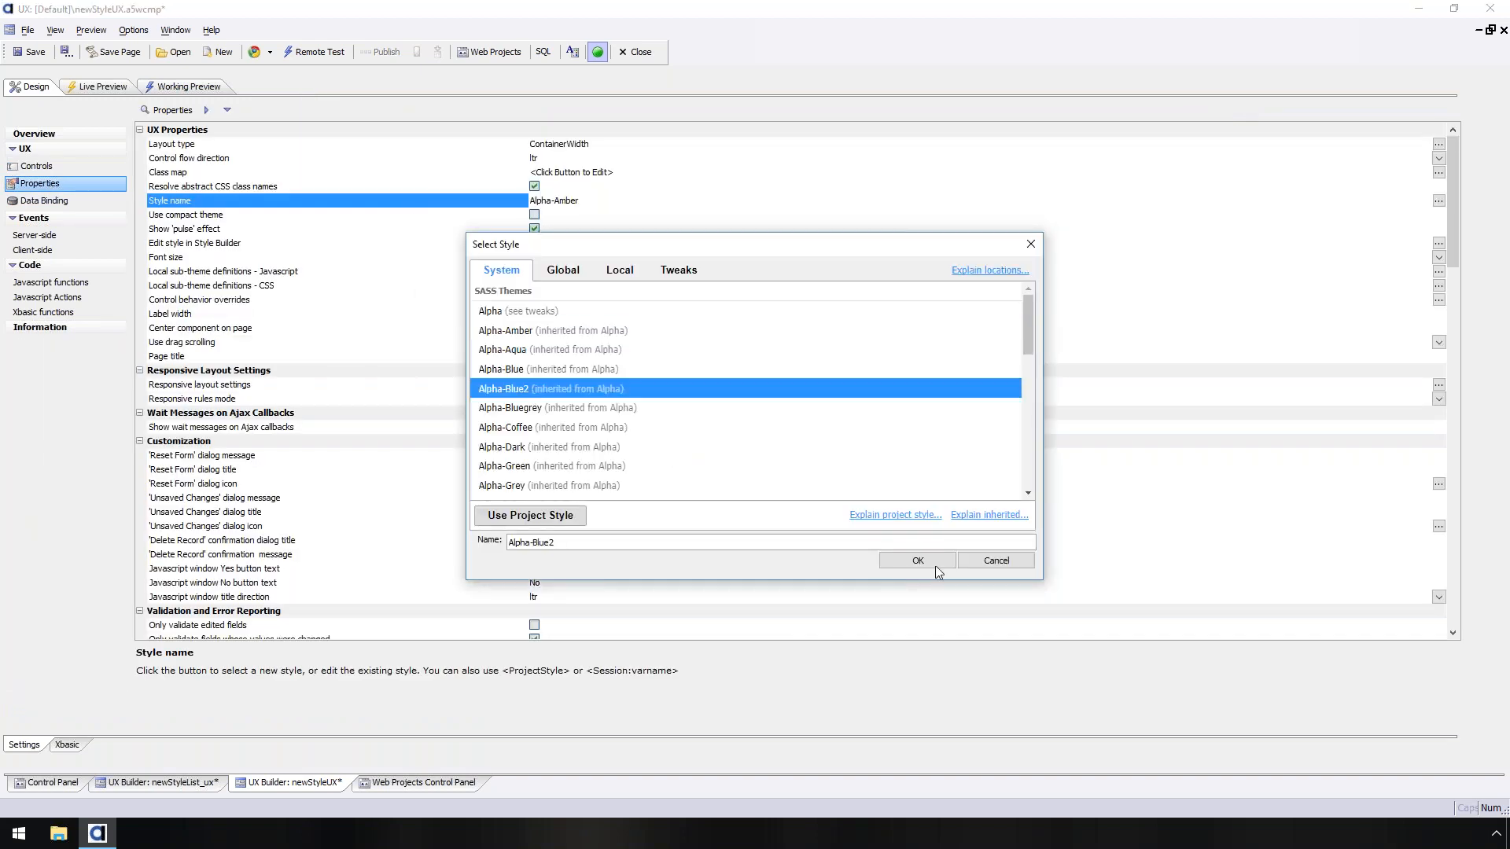
pyautogui.click(918, 560)
# - Run the component in Working Preview and examine its buttons, fields and record navigation controls in the new style
pyautogui.click(187, 87)
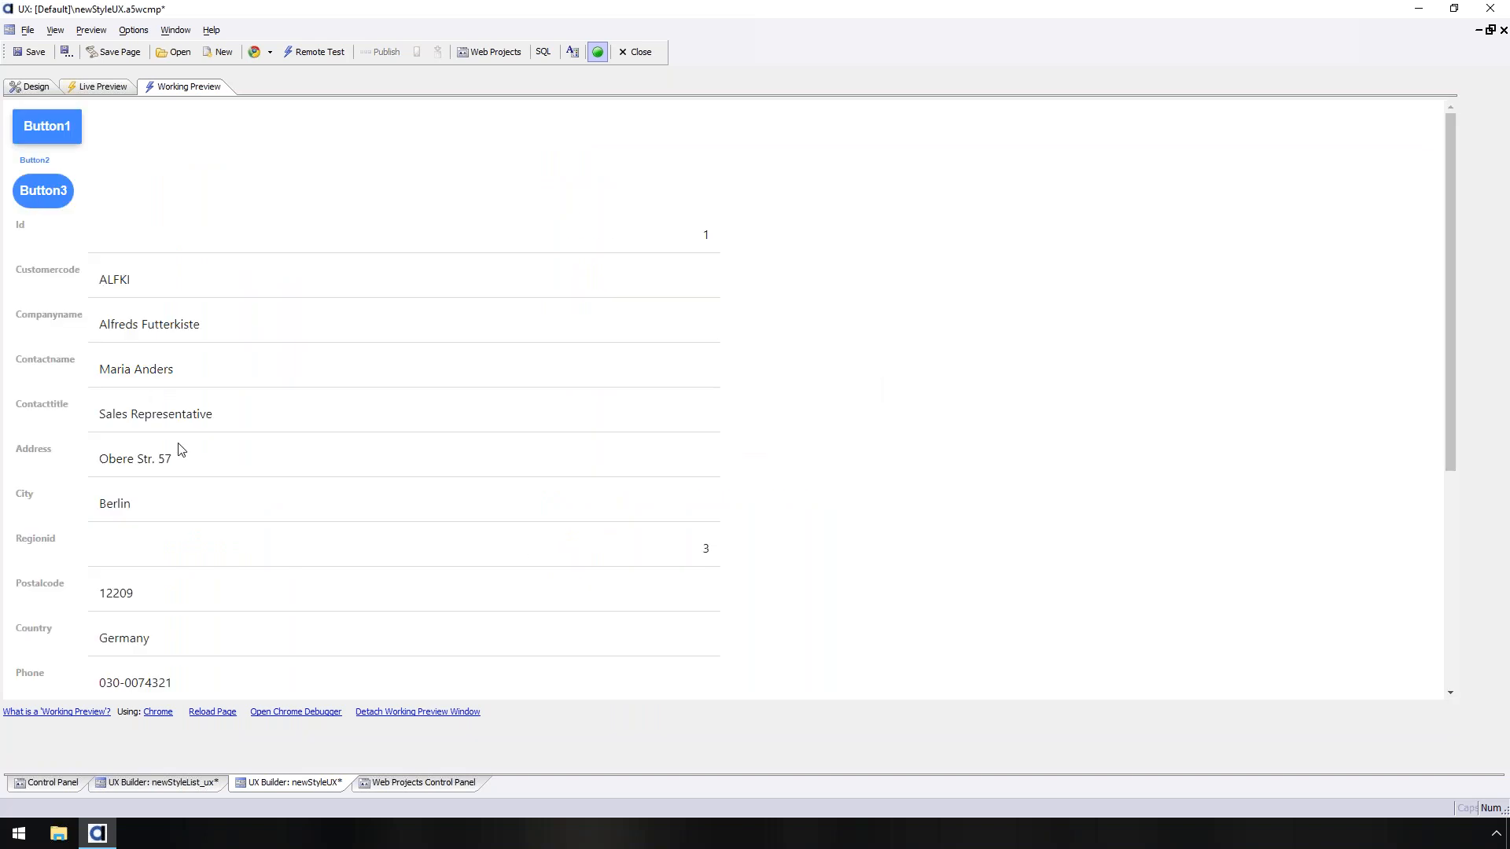
pyautogui.scroll(-3, 177, 453)
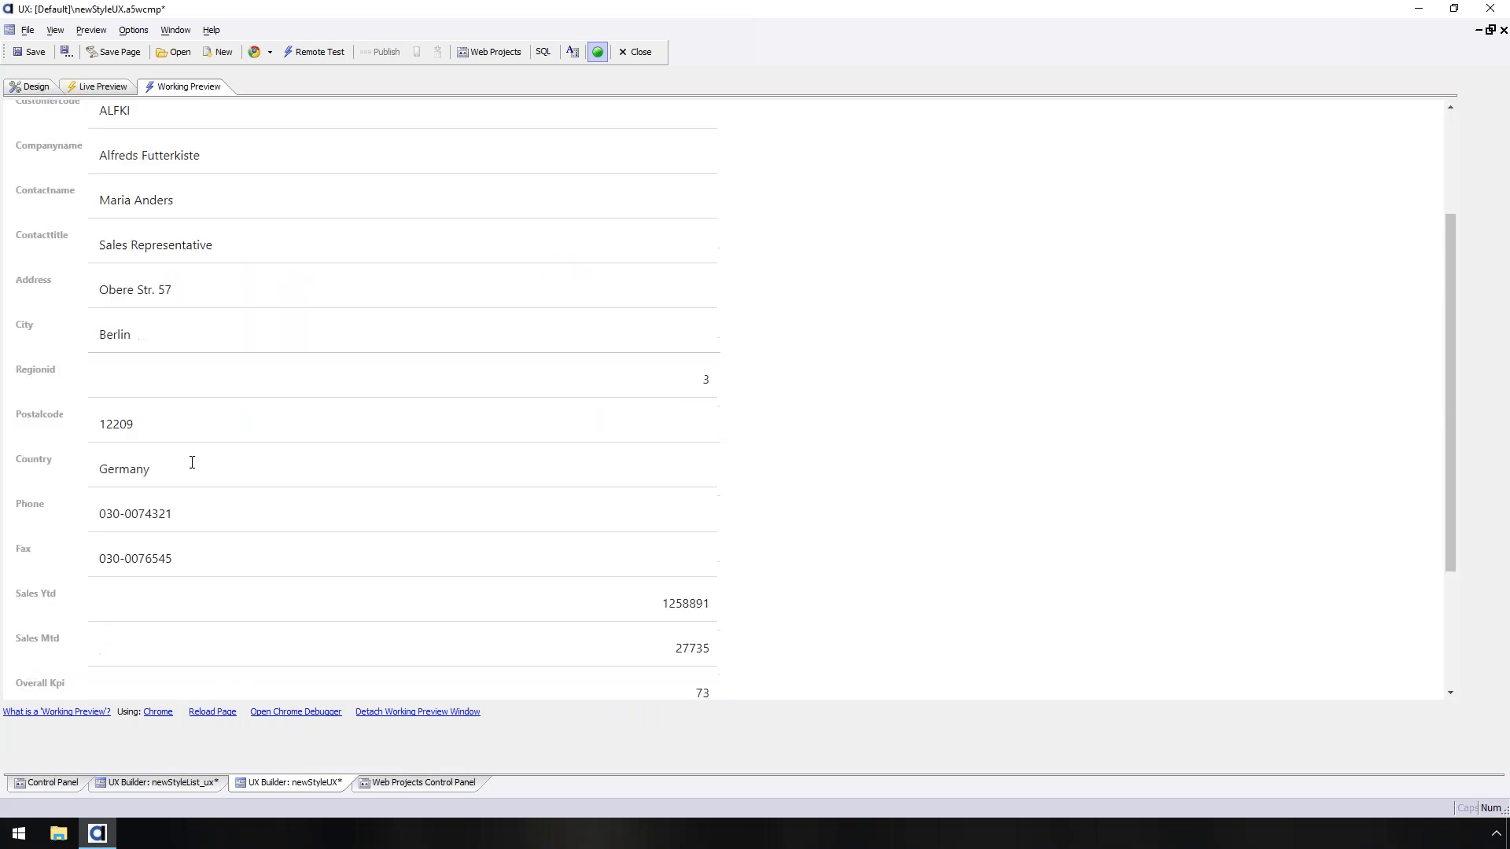
pyautogui.scroll(-2, 191, 462)
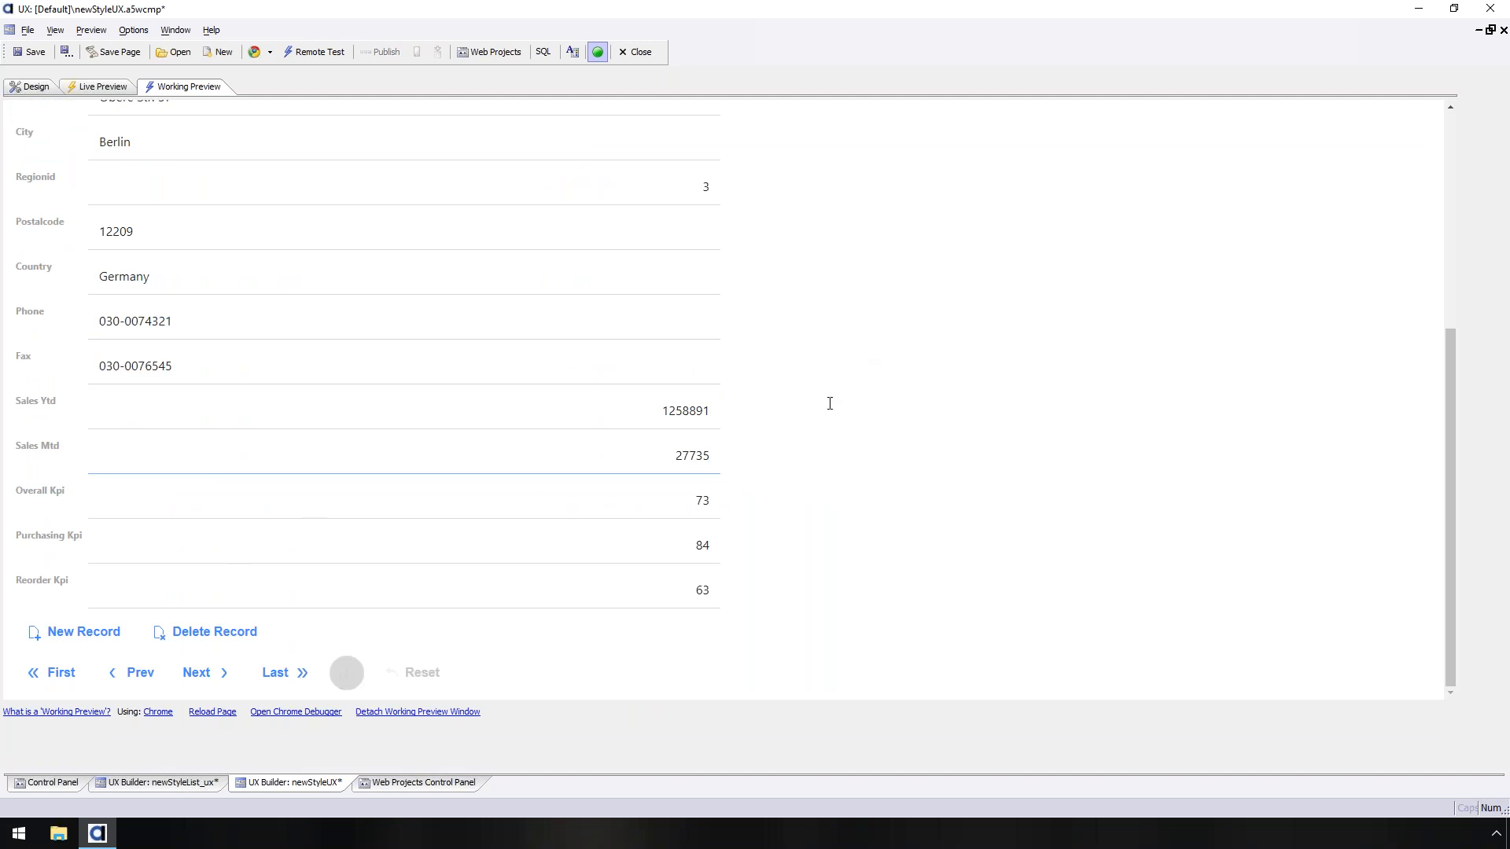
pyautogui.scroll(1, 831, 405)
pyautogui.scroll(5, 831, 408)
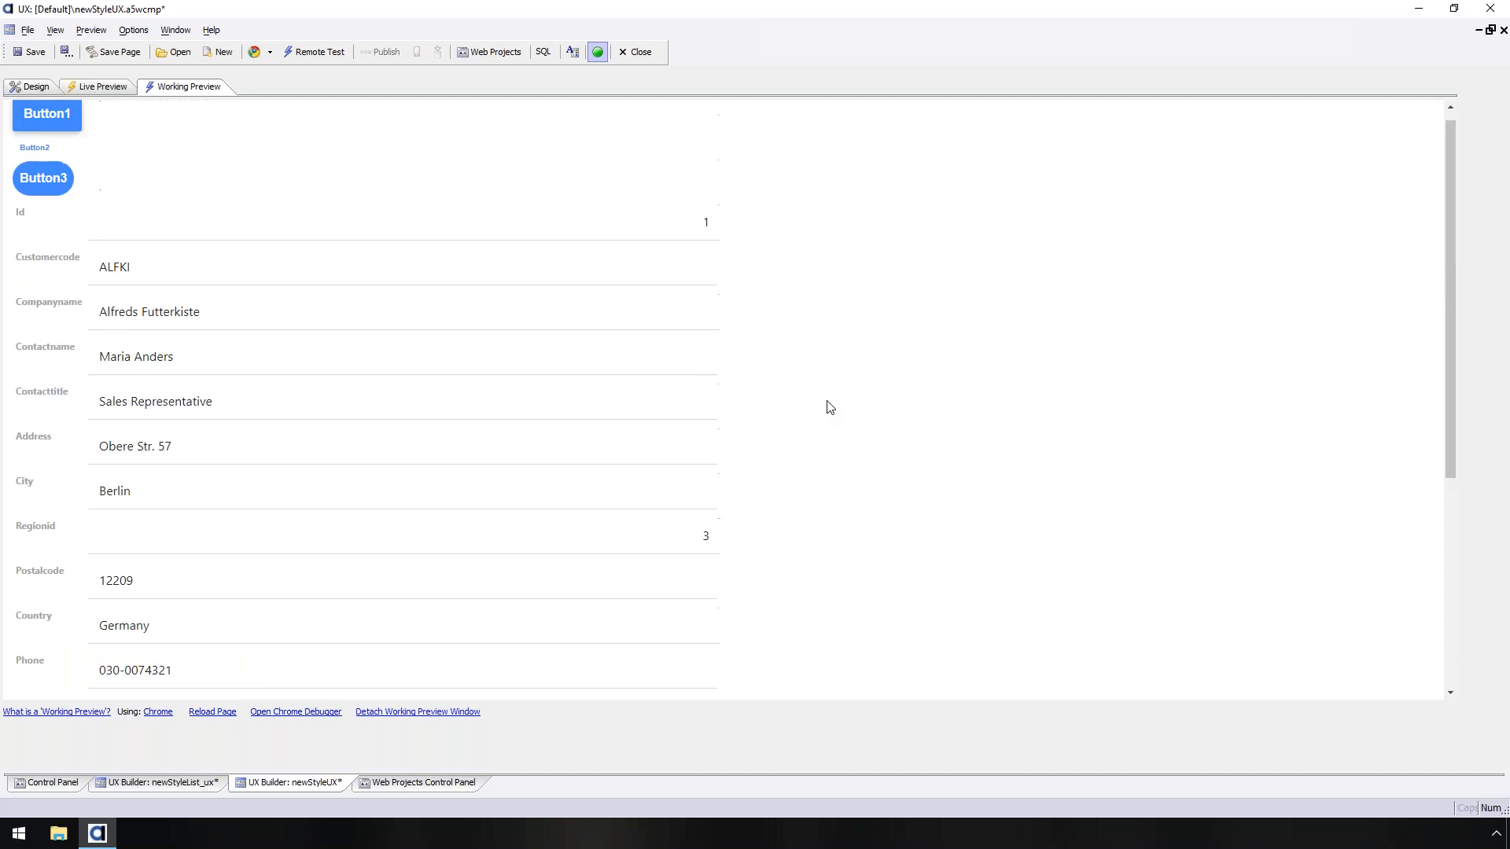
pyautogui.scroll(1, 831, 407)
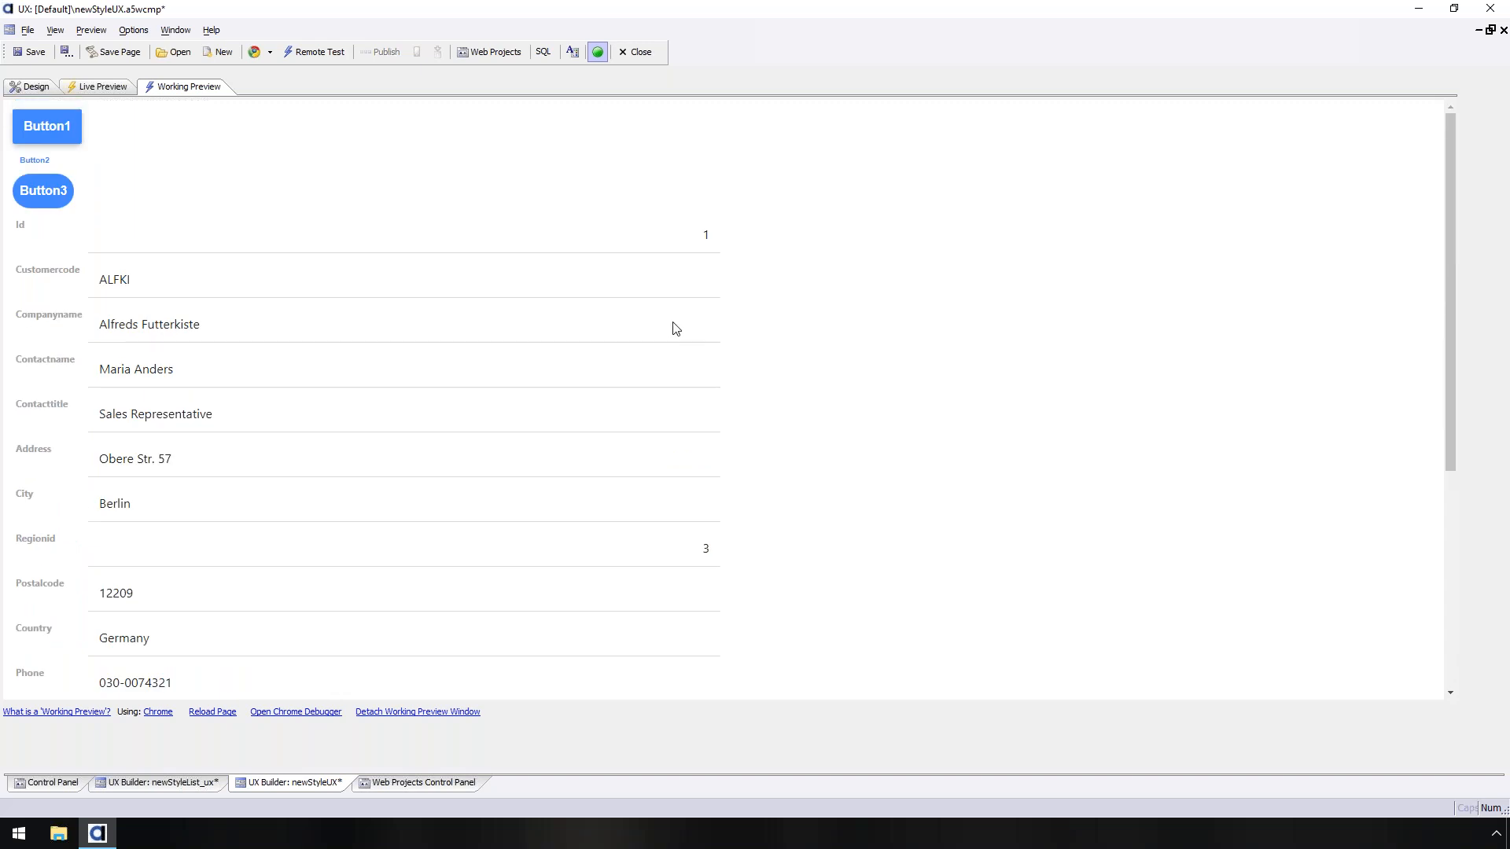
# - Inspect the sub-themes assigned to Button2 and Button3, and compare the three top buttons in Working Preview
pyautogui.click(33, 87)
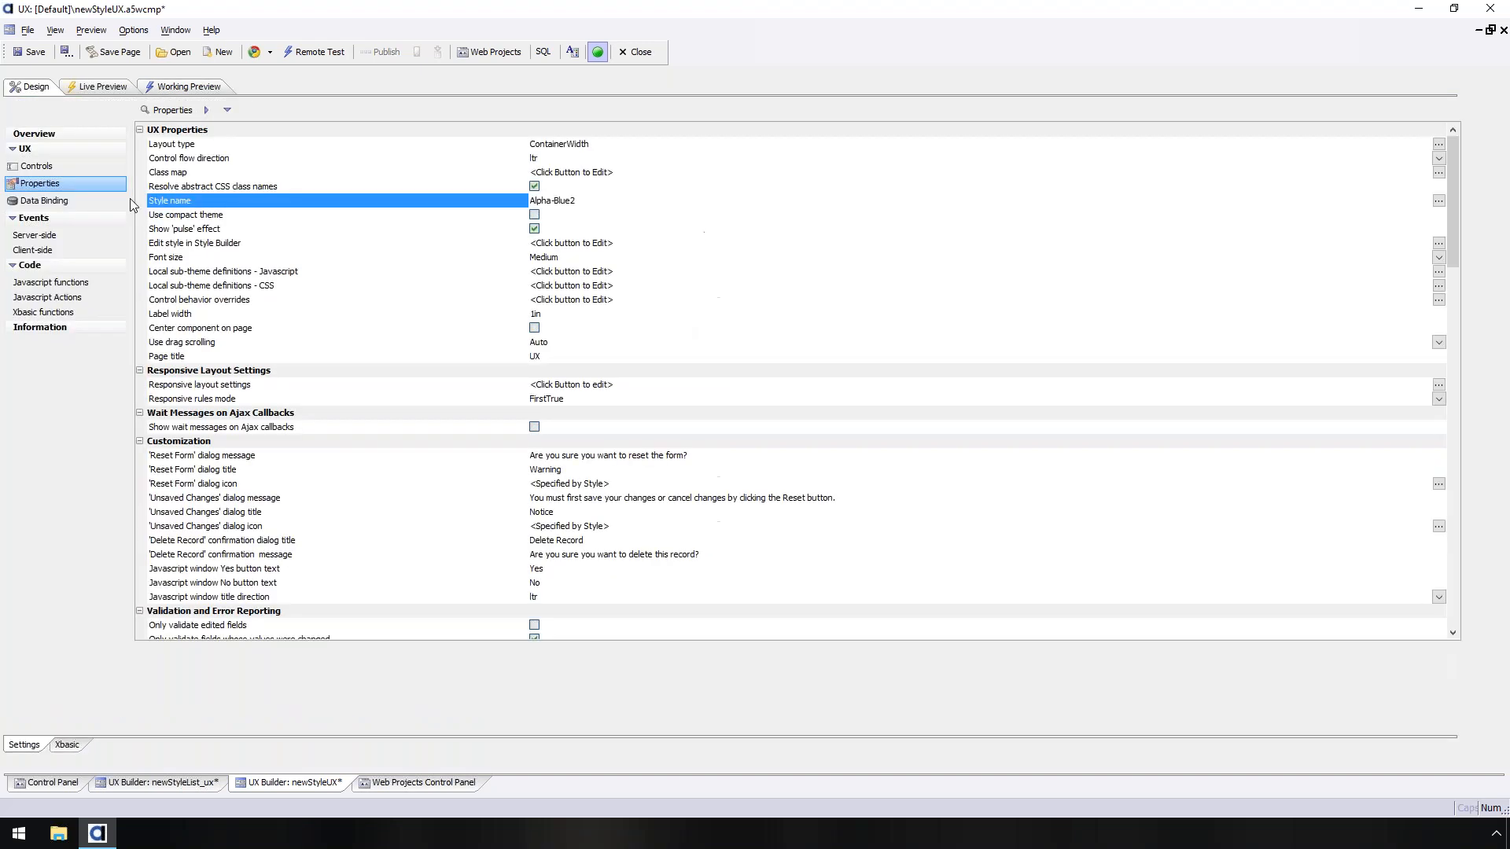
pyautogui.click(46, 170)
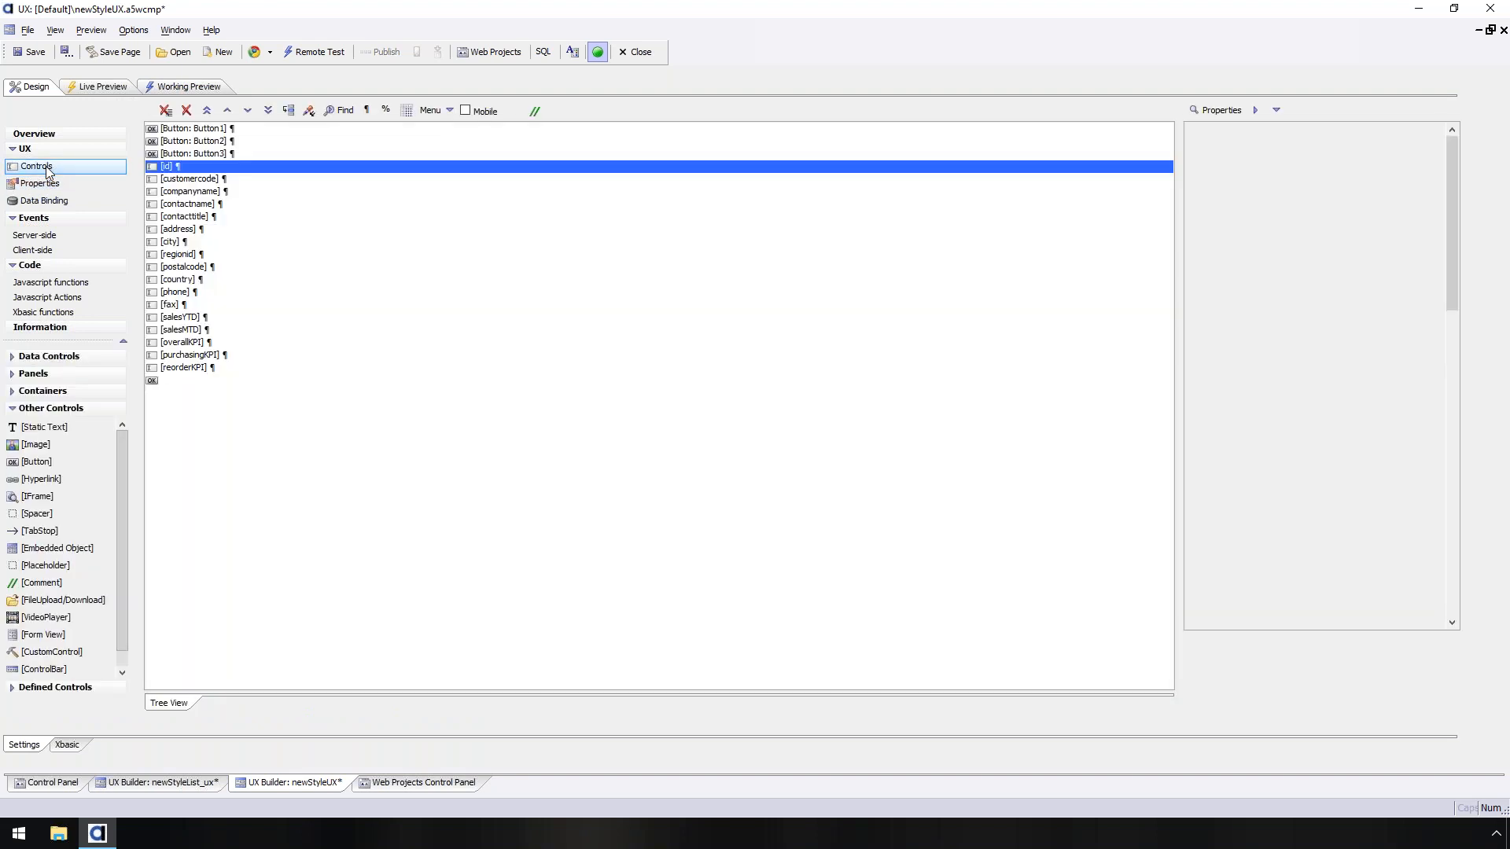
pyautogui.click(223, 143)
pyautogui.click(224, 154)
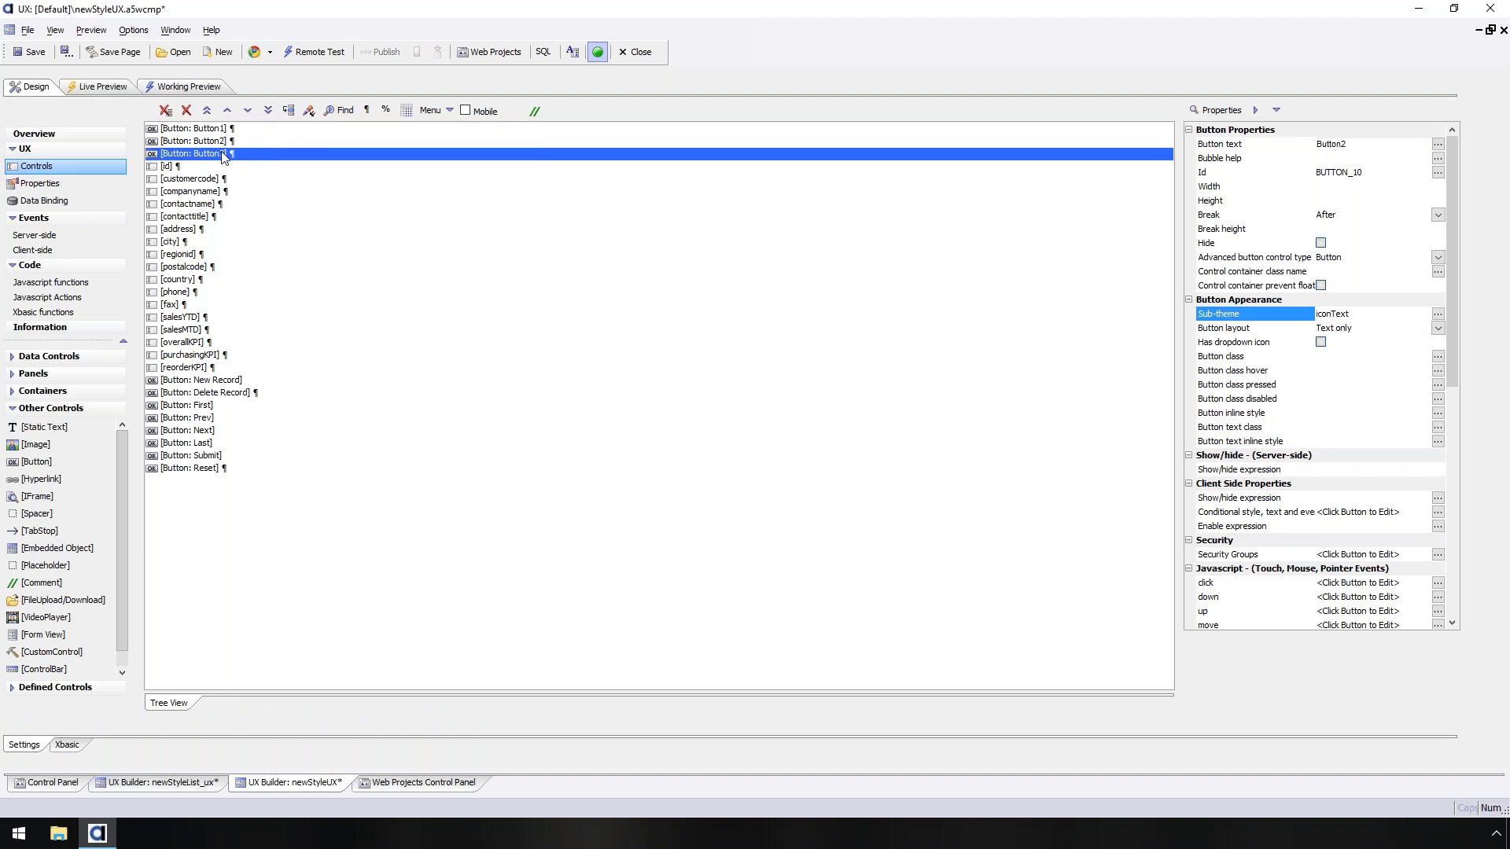
pyautogui.click(199, 91)
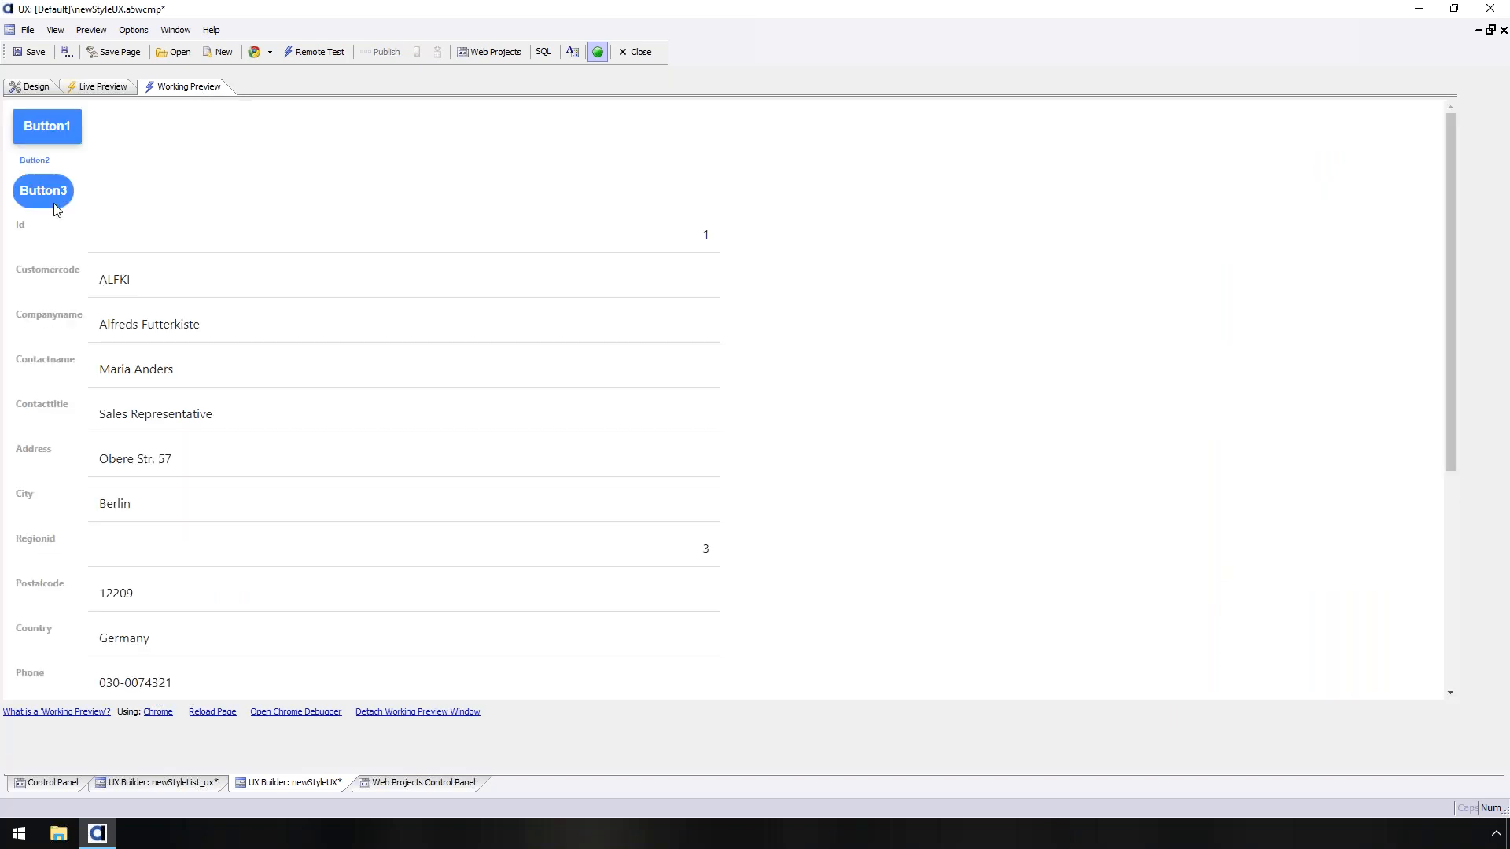
# - Review the button sub-theme previews and set Button1's sub-theme to circleRaised
pyautogui.click(38, 90)
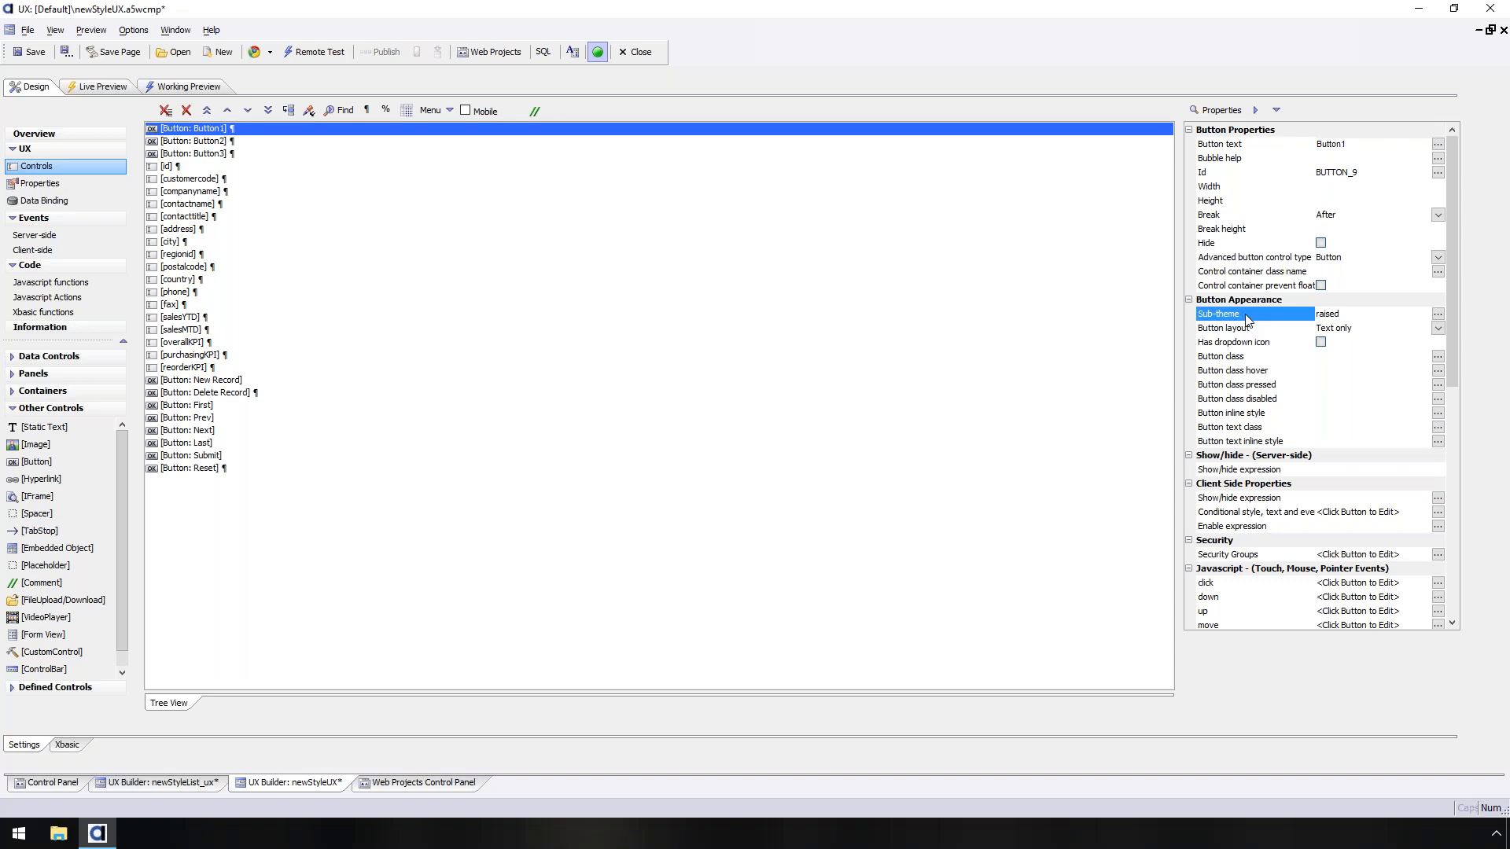
pyautogui.click(1438, 314)
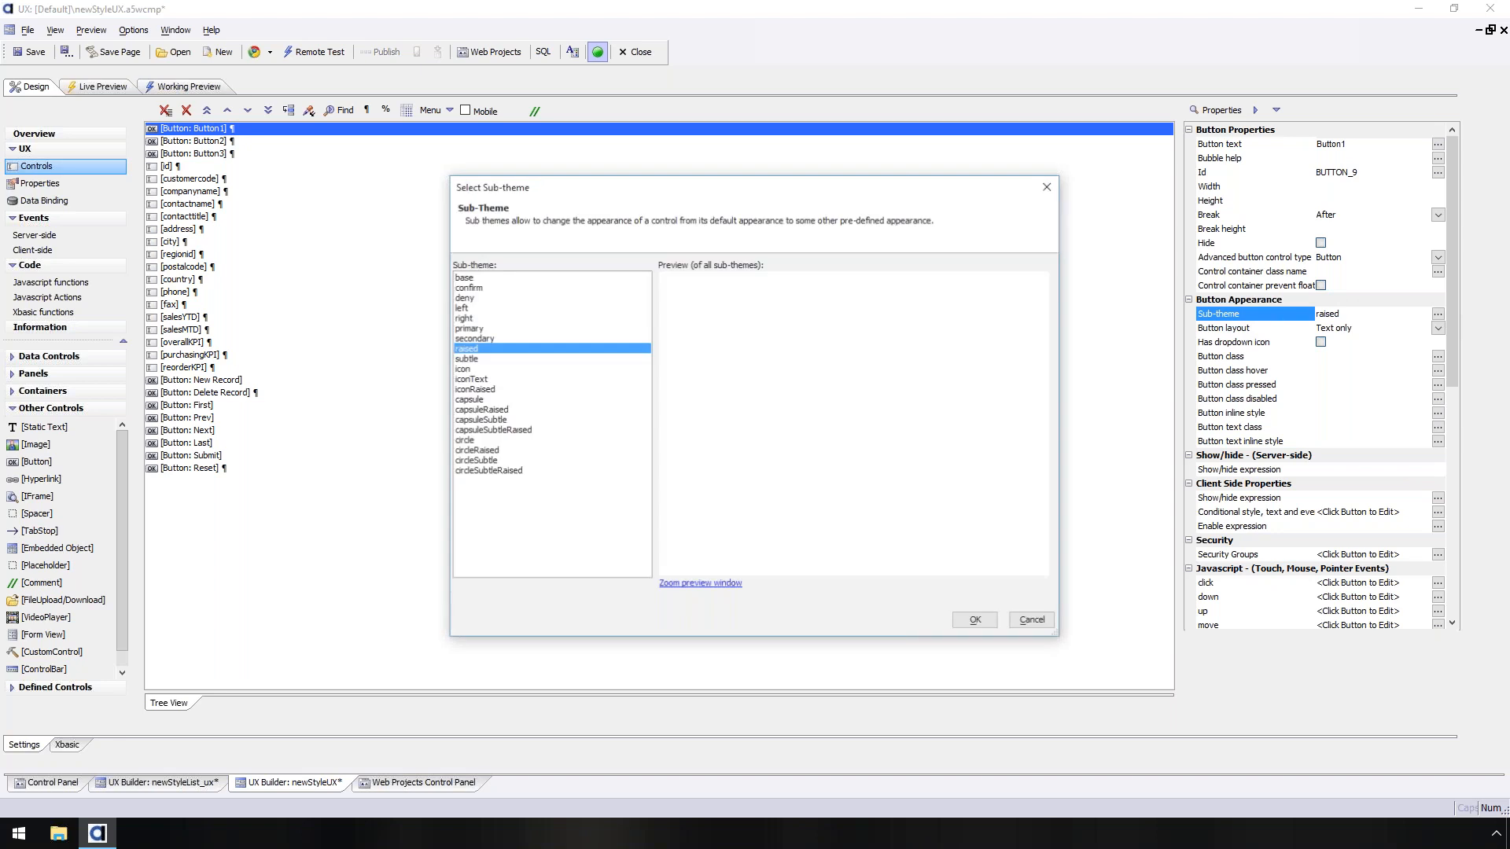
pyautogui.moveTo(1045, 319); pyautogui.dragTo(1043, 548)
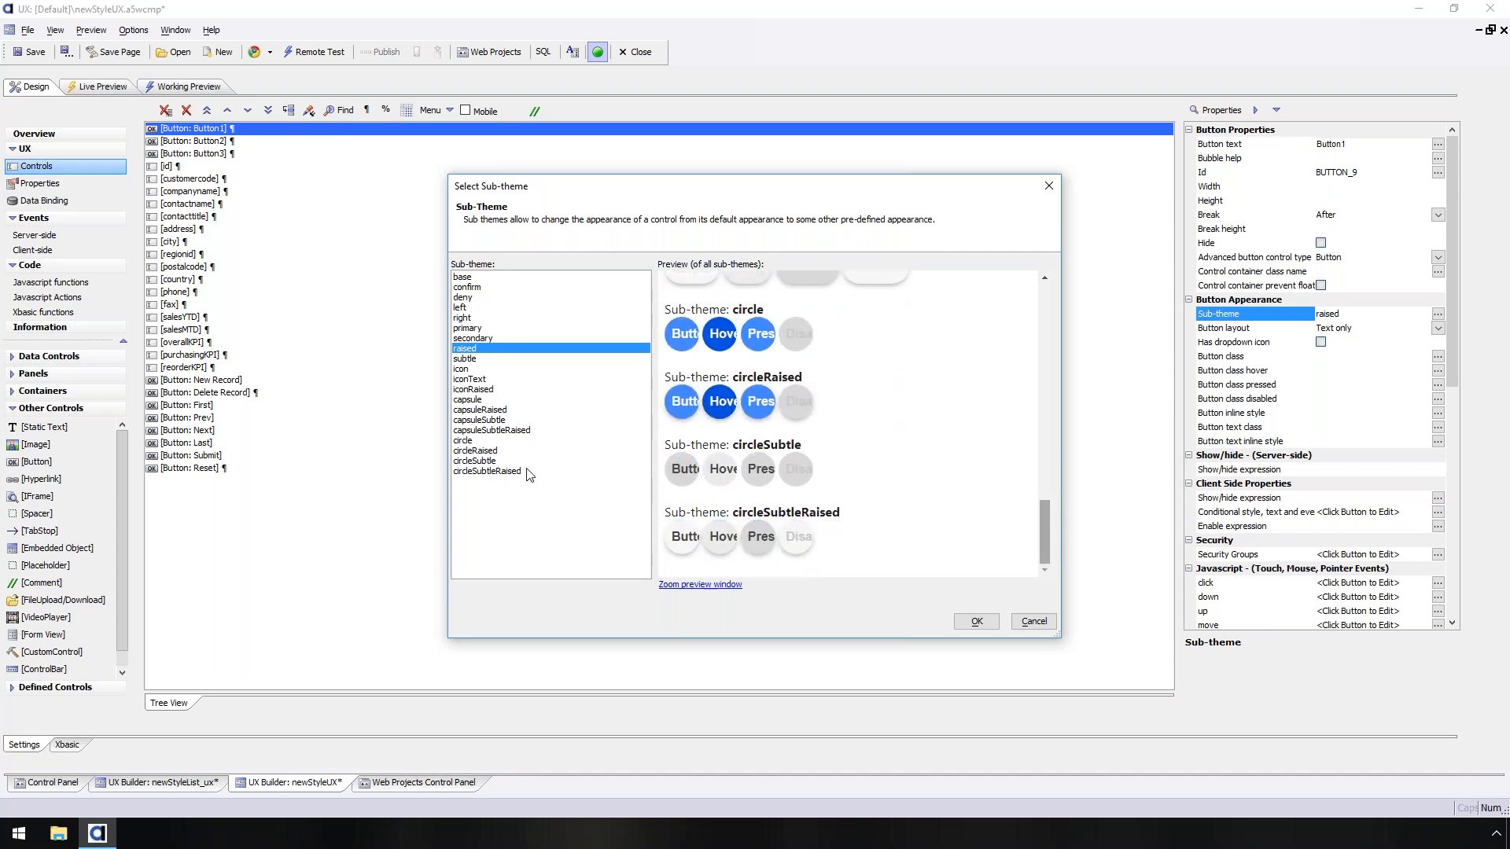
pyautogui.click(483, 453)
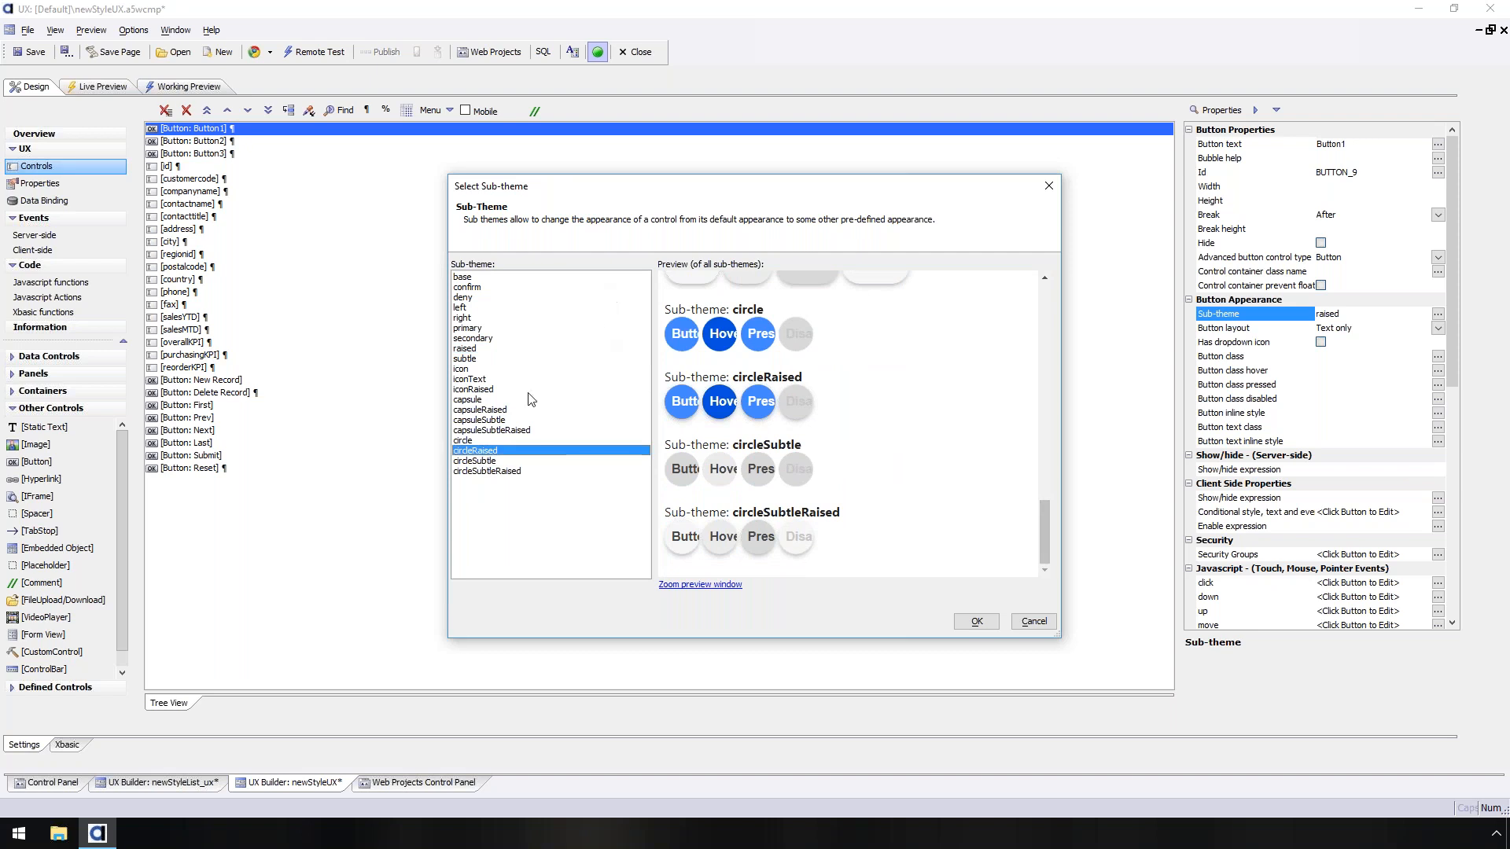
pyautogui.click(996, 622)
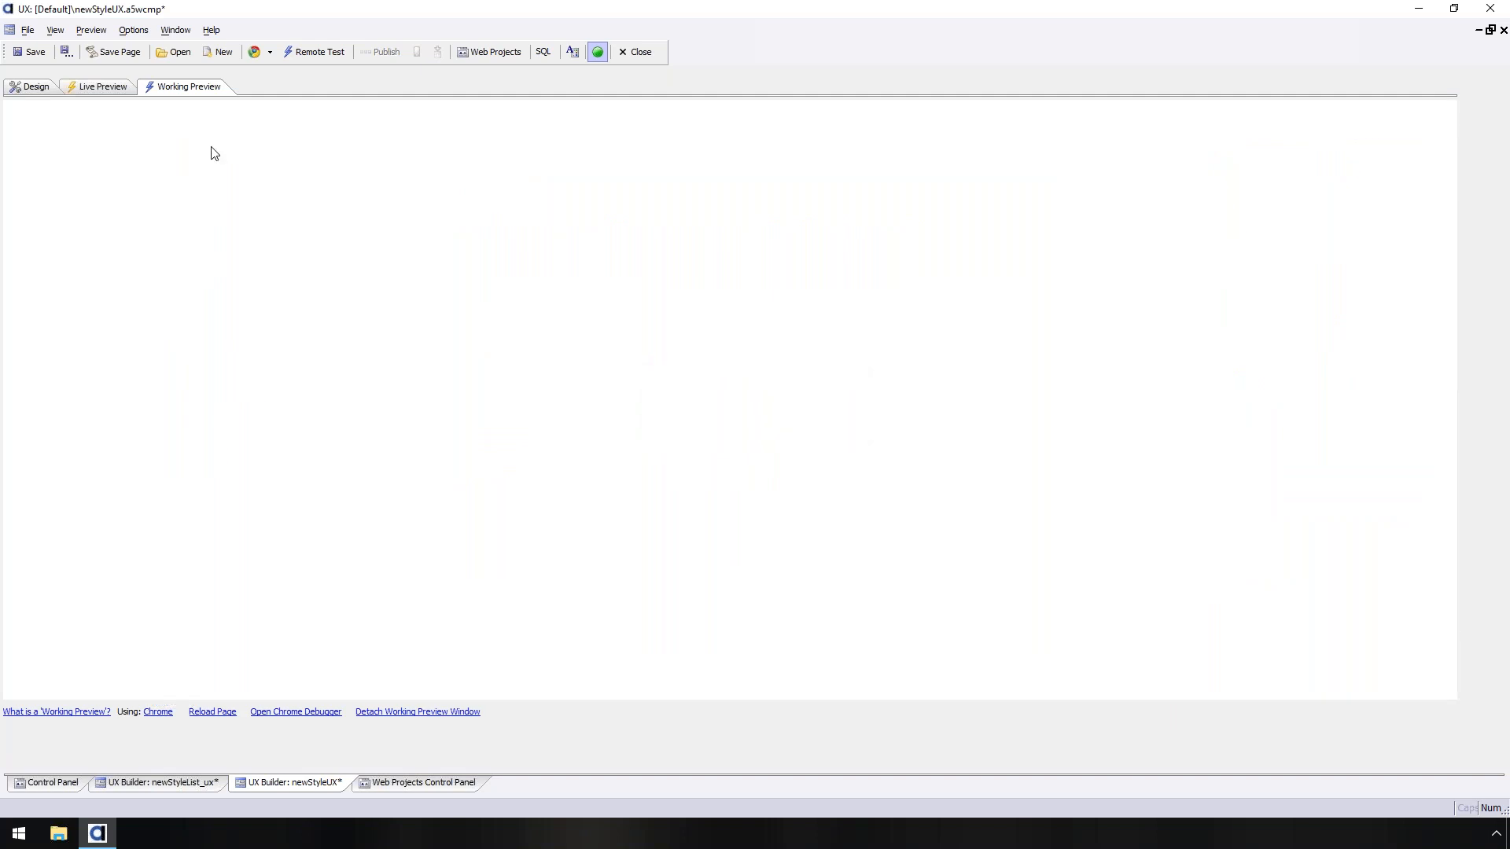
# - Test the restyled Button1 in Working Preview
pyautogui.click(37, 133)
pyautogui.click(35, 129)
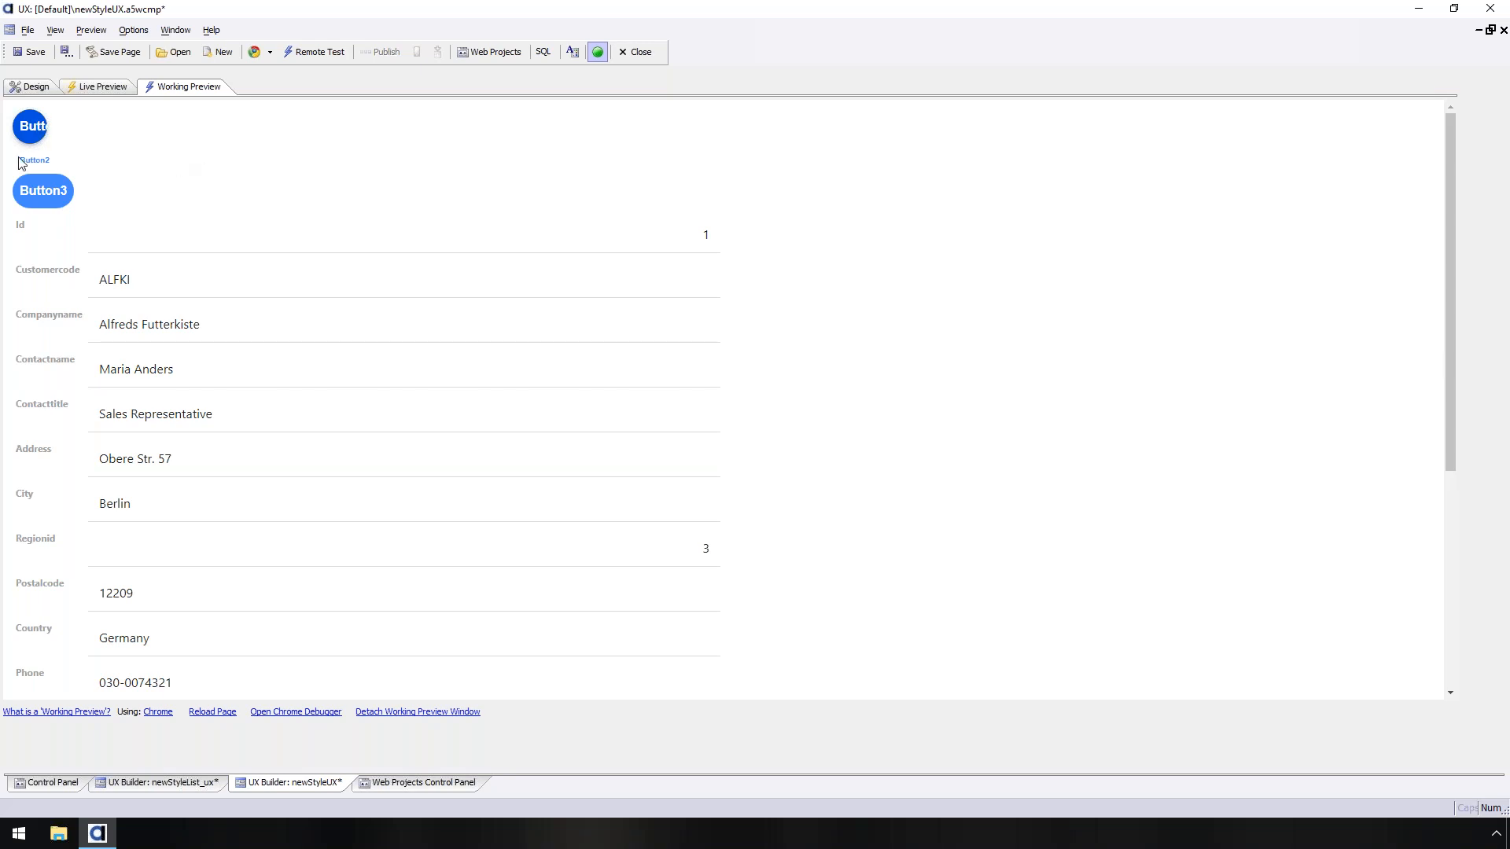
pyautogui.moveTo(1446, 259); pyautogui.dragTo(118, 185)
# - Set Button1's button layout to Image only
pyautogui.click(35, 87)
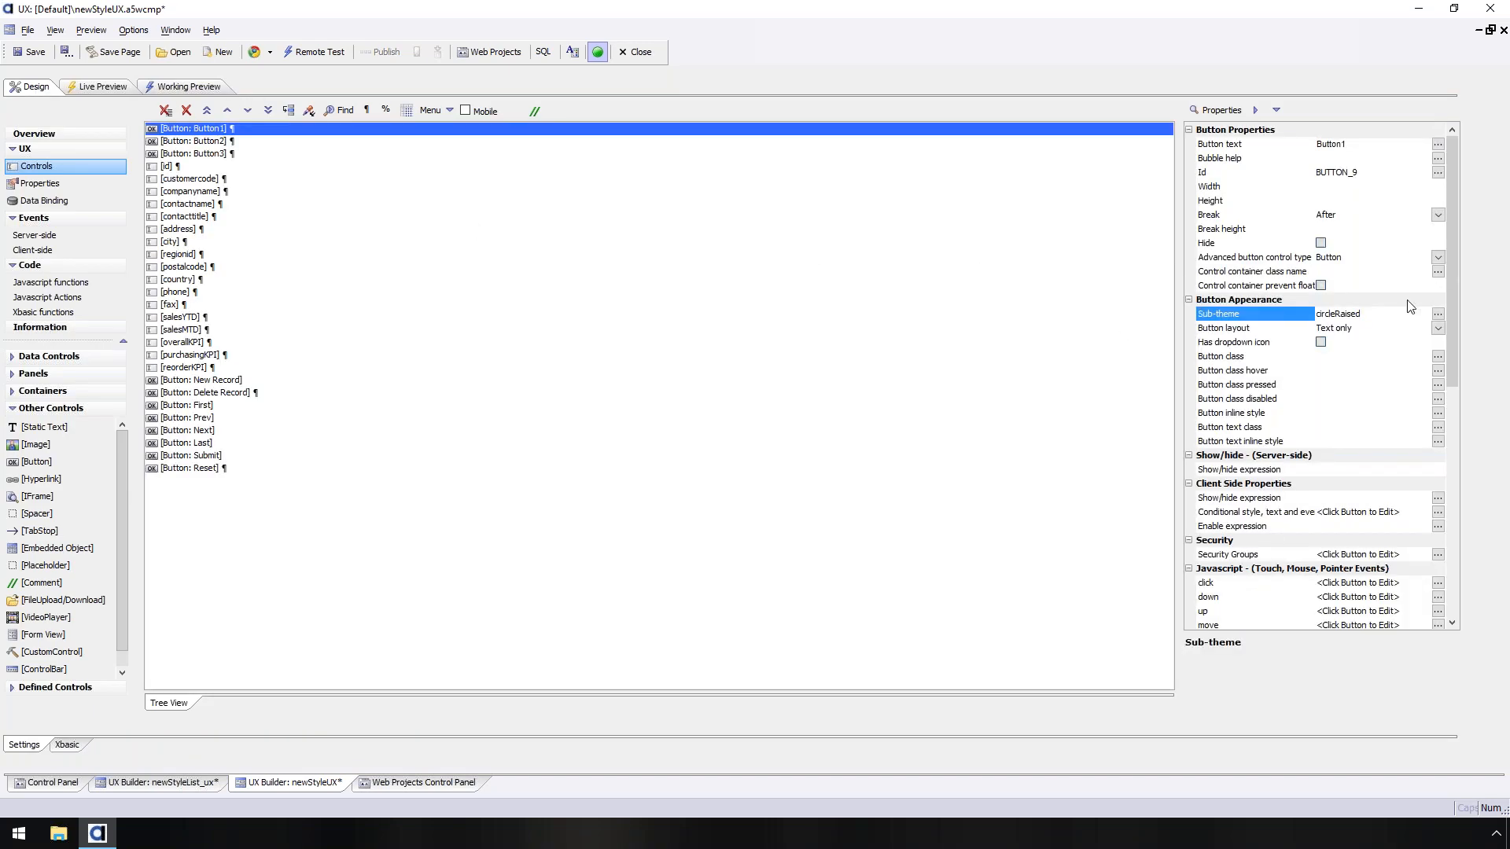
pyautogui.click(1438, 329)
pyautogui.click(1438, 330)
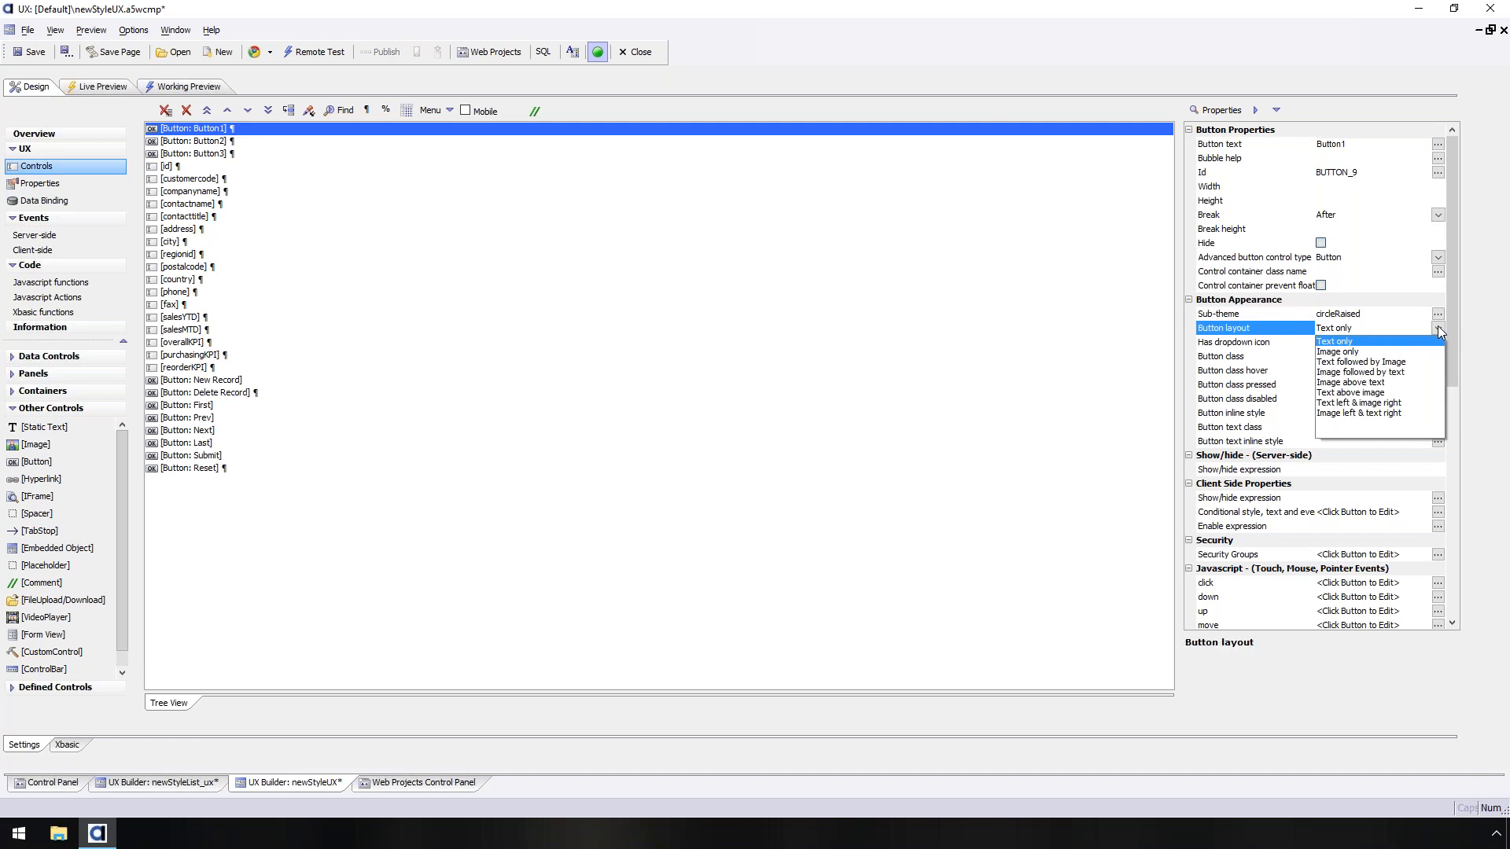
pyautogui.click(1358, 353)
# - Set Button1's image to the alpha-icon-academicCap SVG icon at size 24
pyautogui.click(1235, 428)
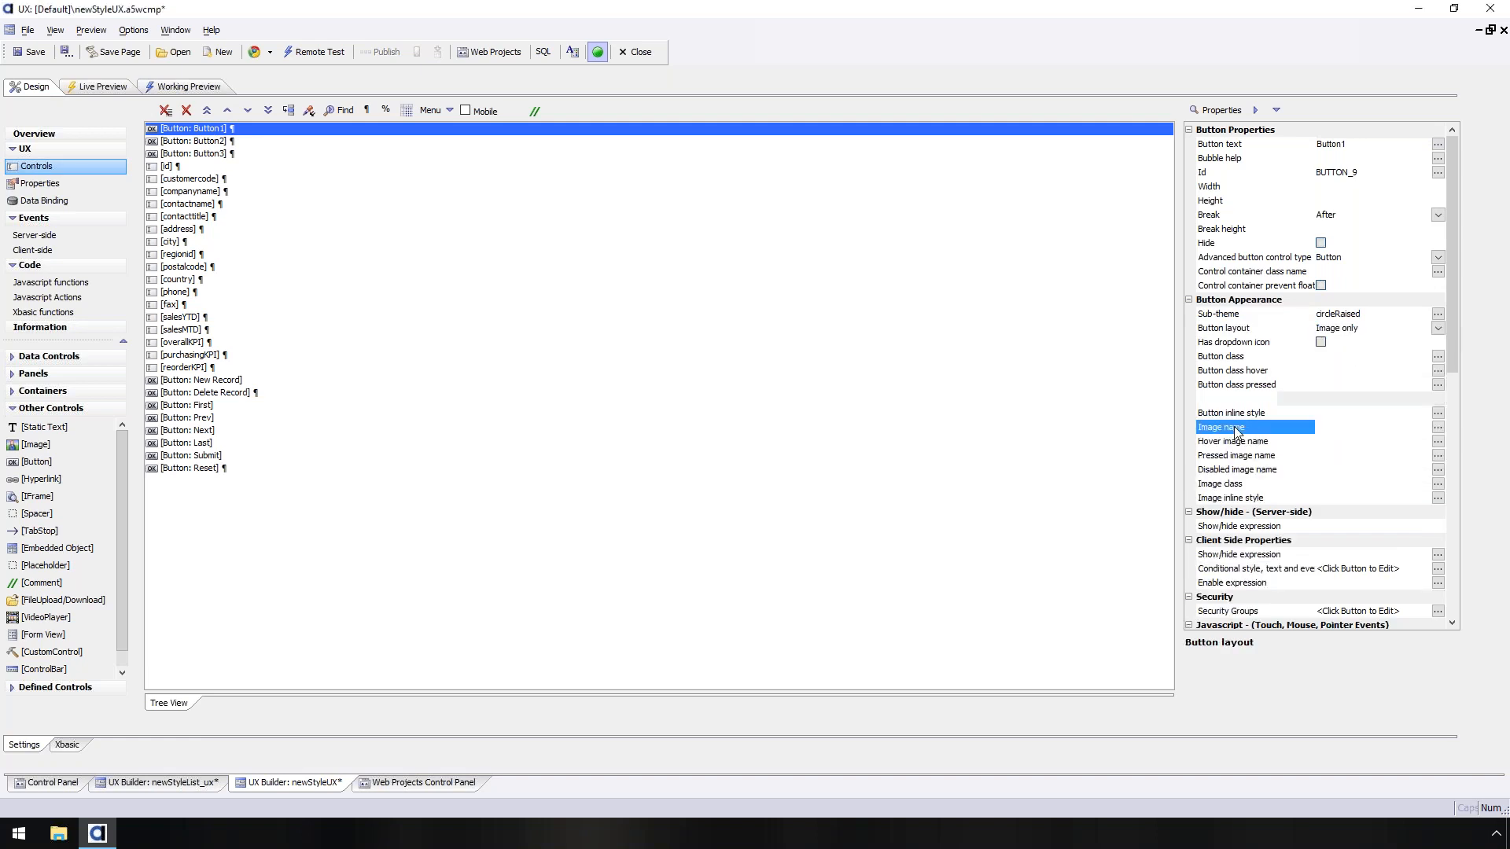
pyautogui.doubleClick(1235, 431)
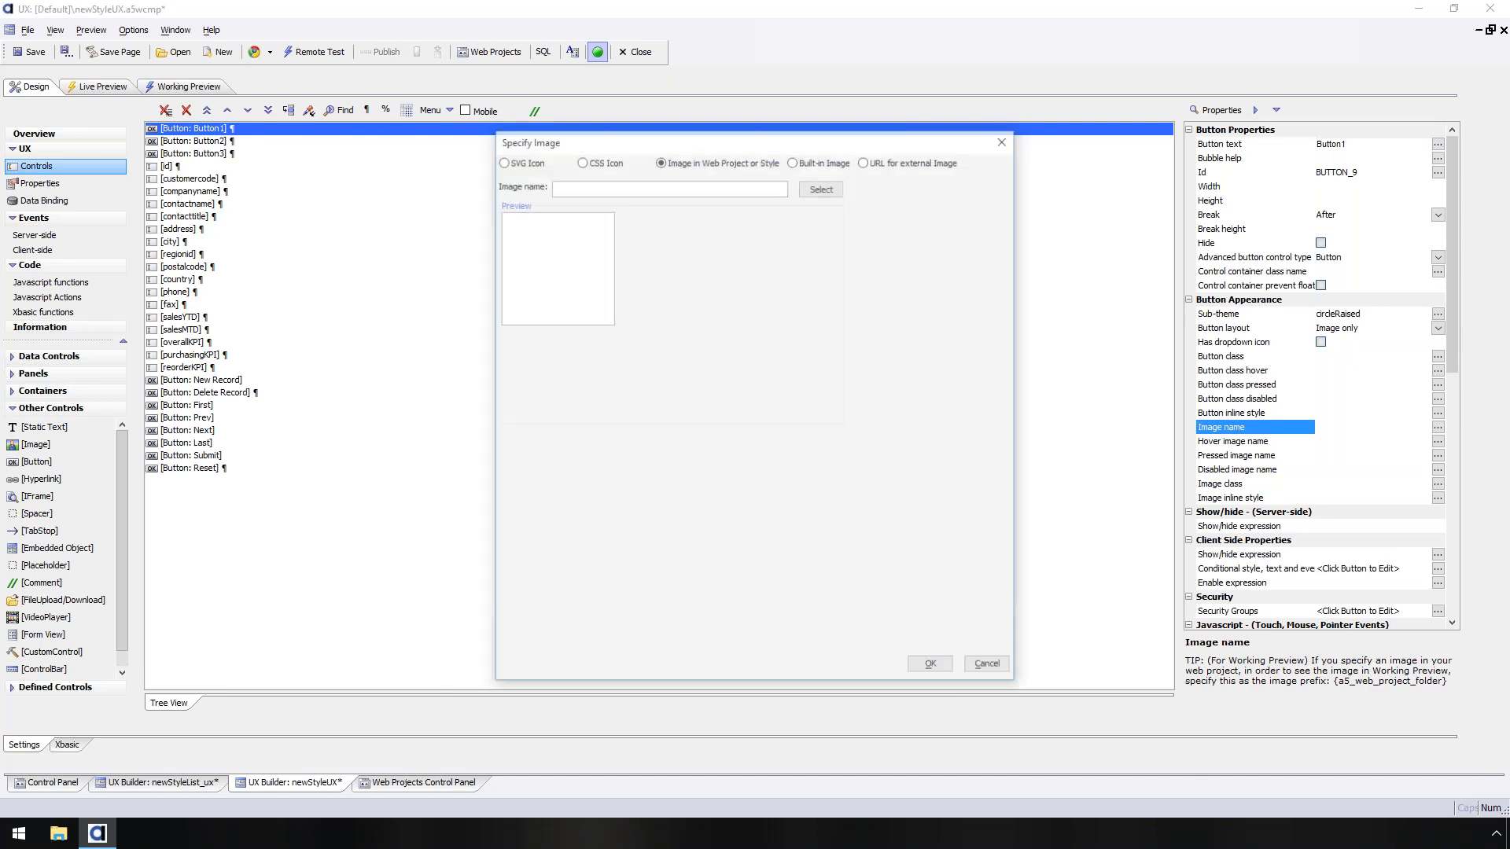
pyautogui.click(505, 162)
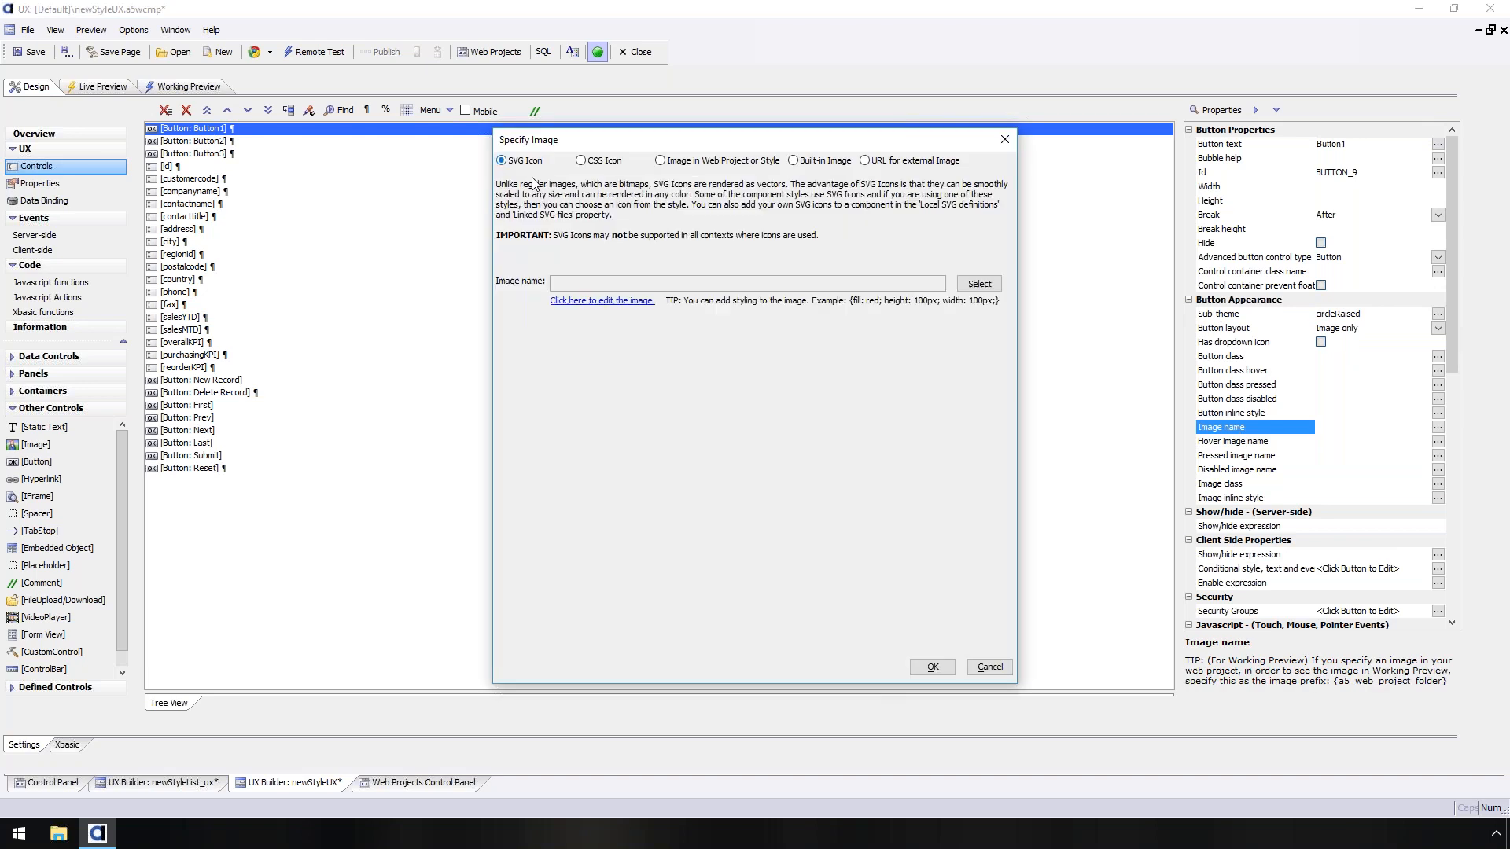
pyautogui.click(980, 284)
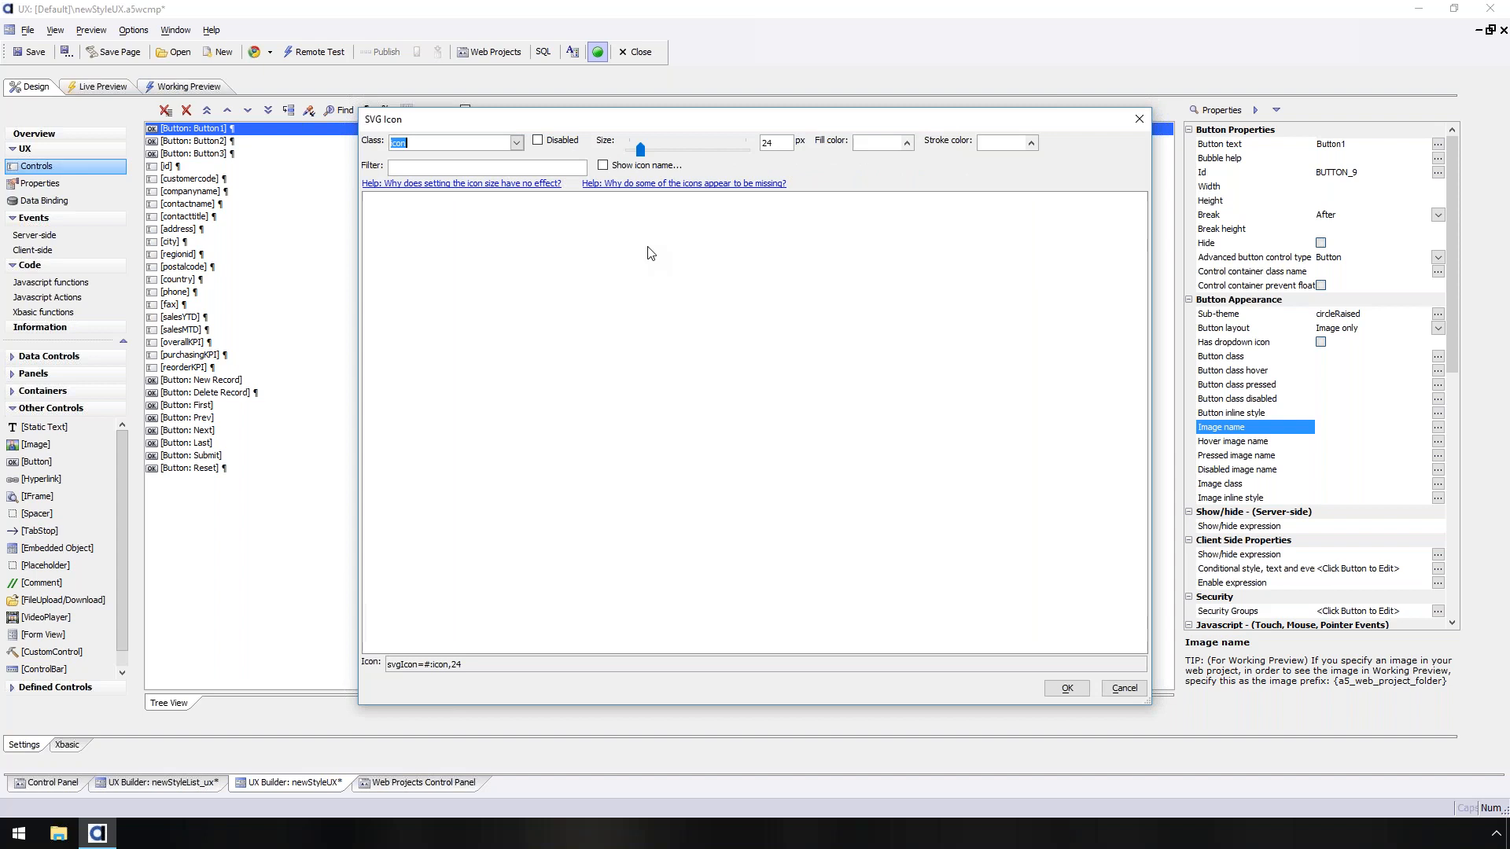
pyautogui.doubleClick(398, 230)
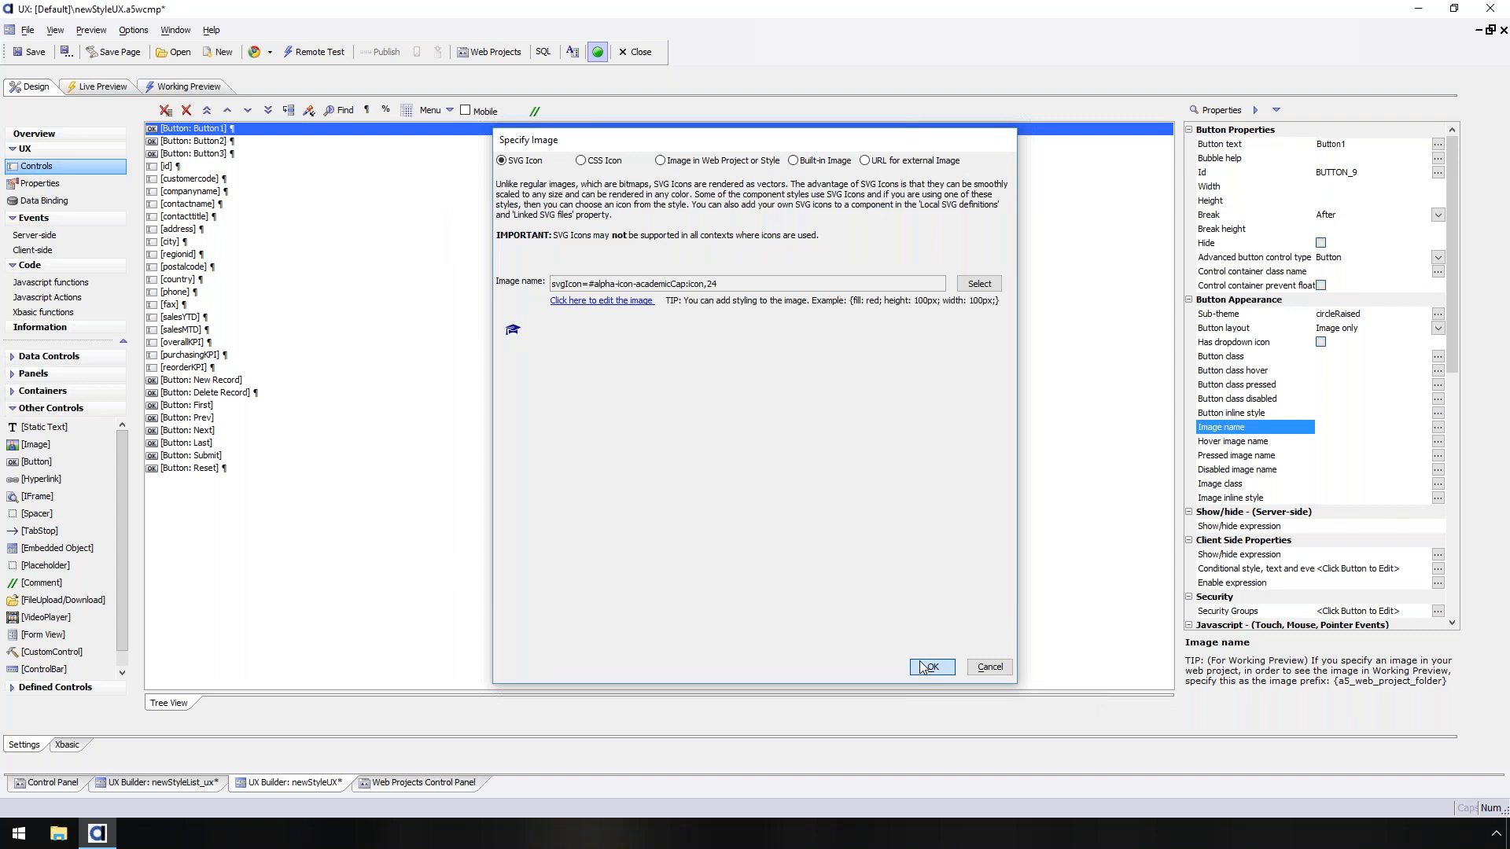
pyautogui.click(925, 667)
# - Test the icon-only Button1 in Working Preview
pyautogui.click(189, 86)
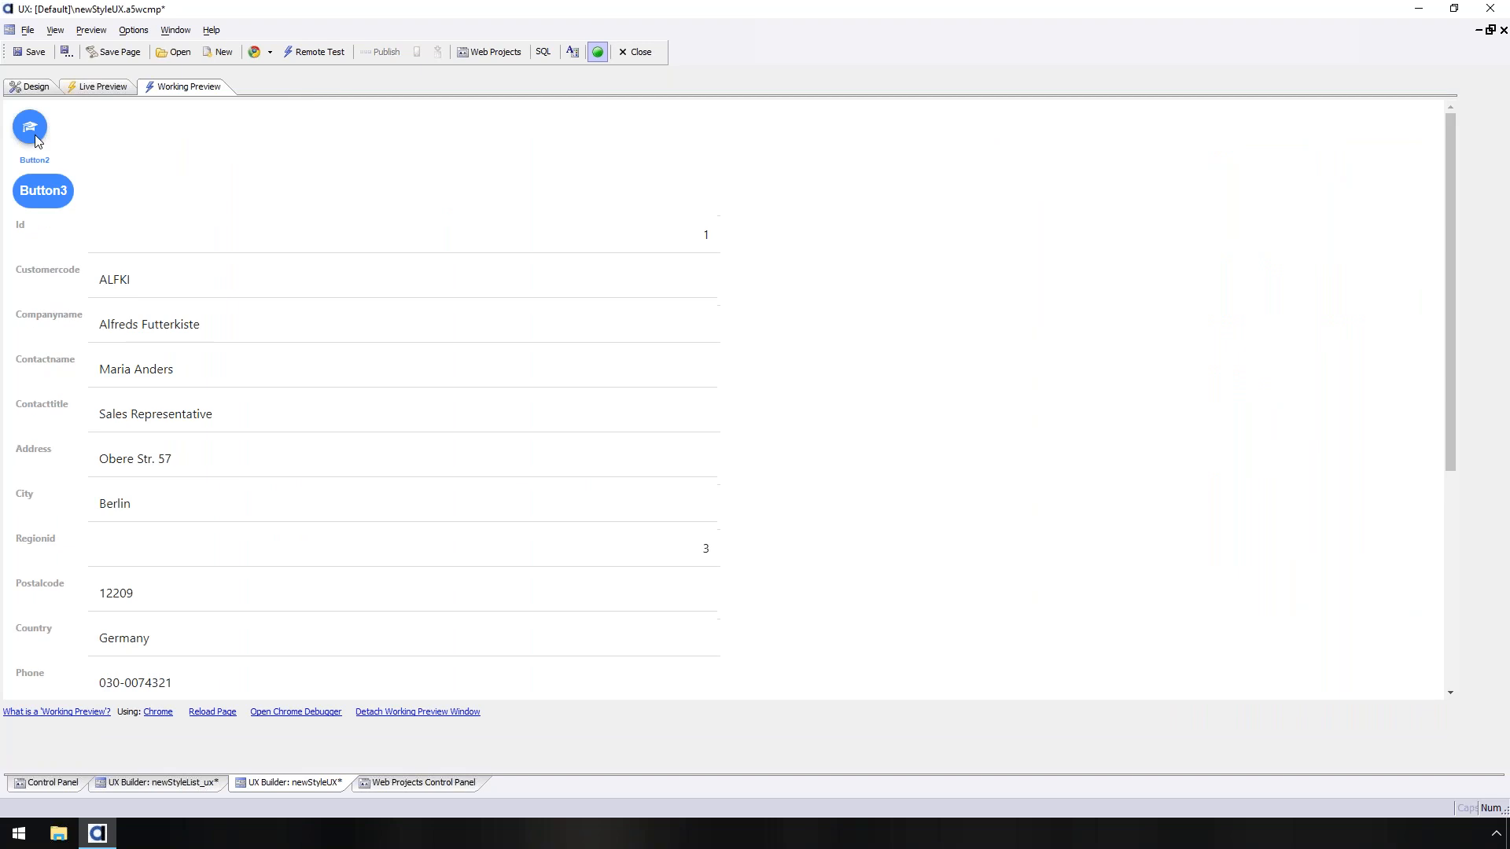
pyautogui.click(36, 136)
pyautogui.click(36, 137)
pyautogui.click(36, 136)
# - Review the style choices and theme tweaks available for the component's Style name property, without changing the style
pyautogui.click(49, 92)
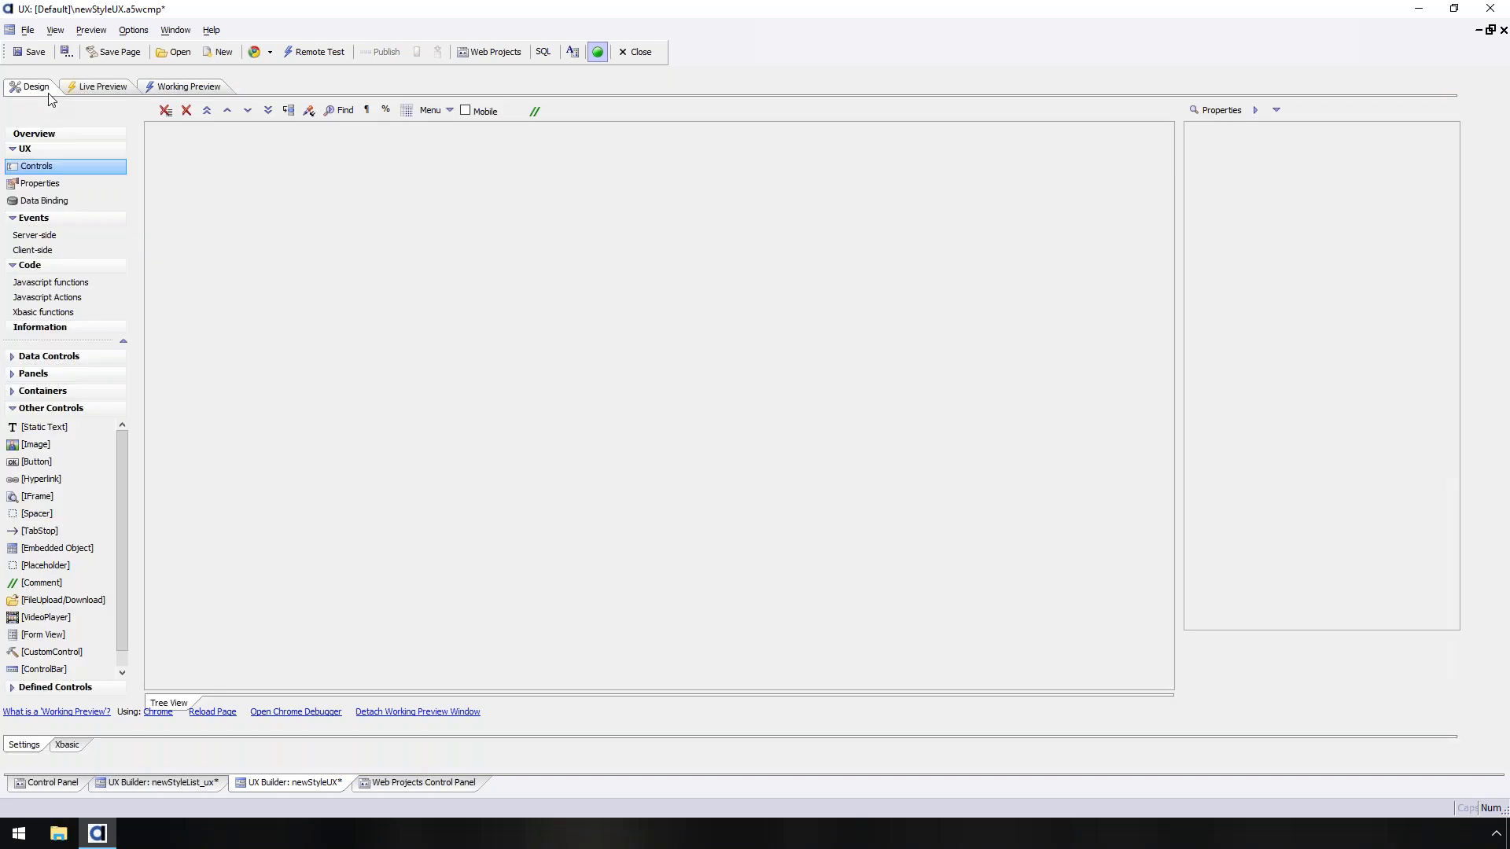
pyautogui.click(50, 187)
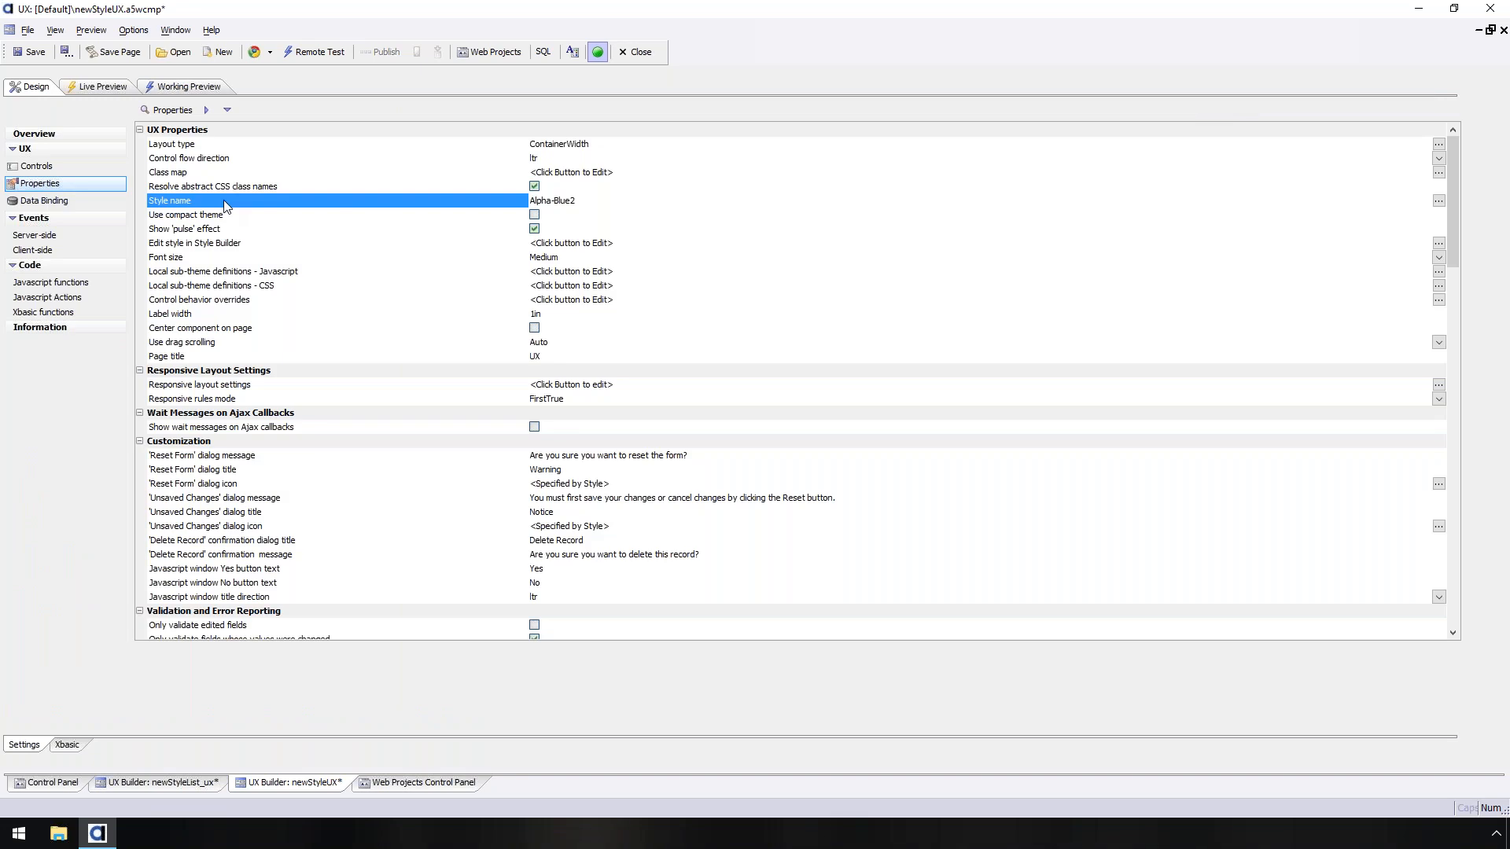
pyautogui.click(318, 204)
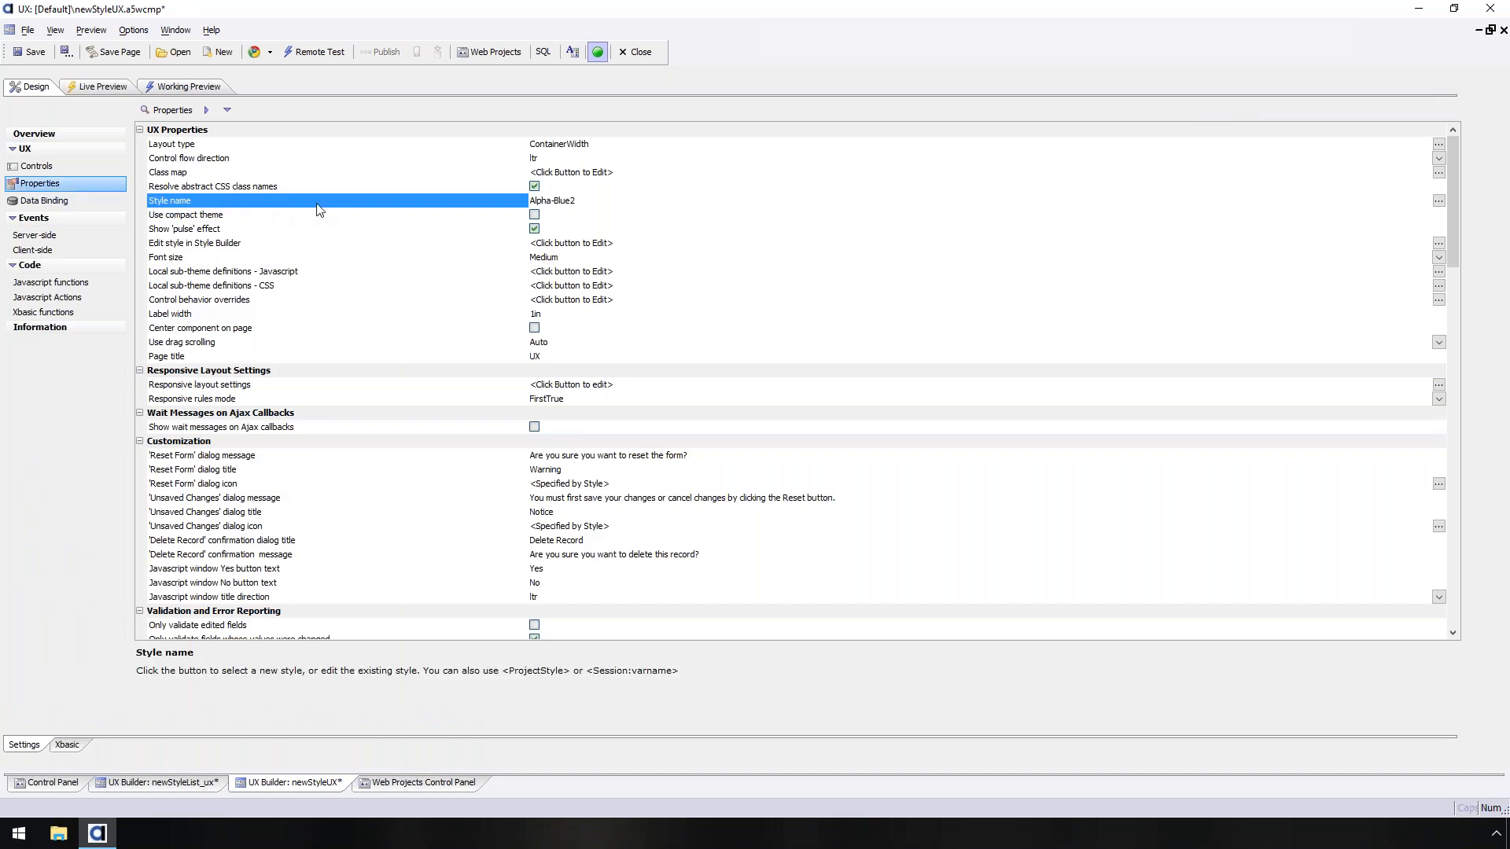
pyautogui.doubleClick(317, 205)
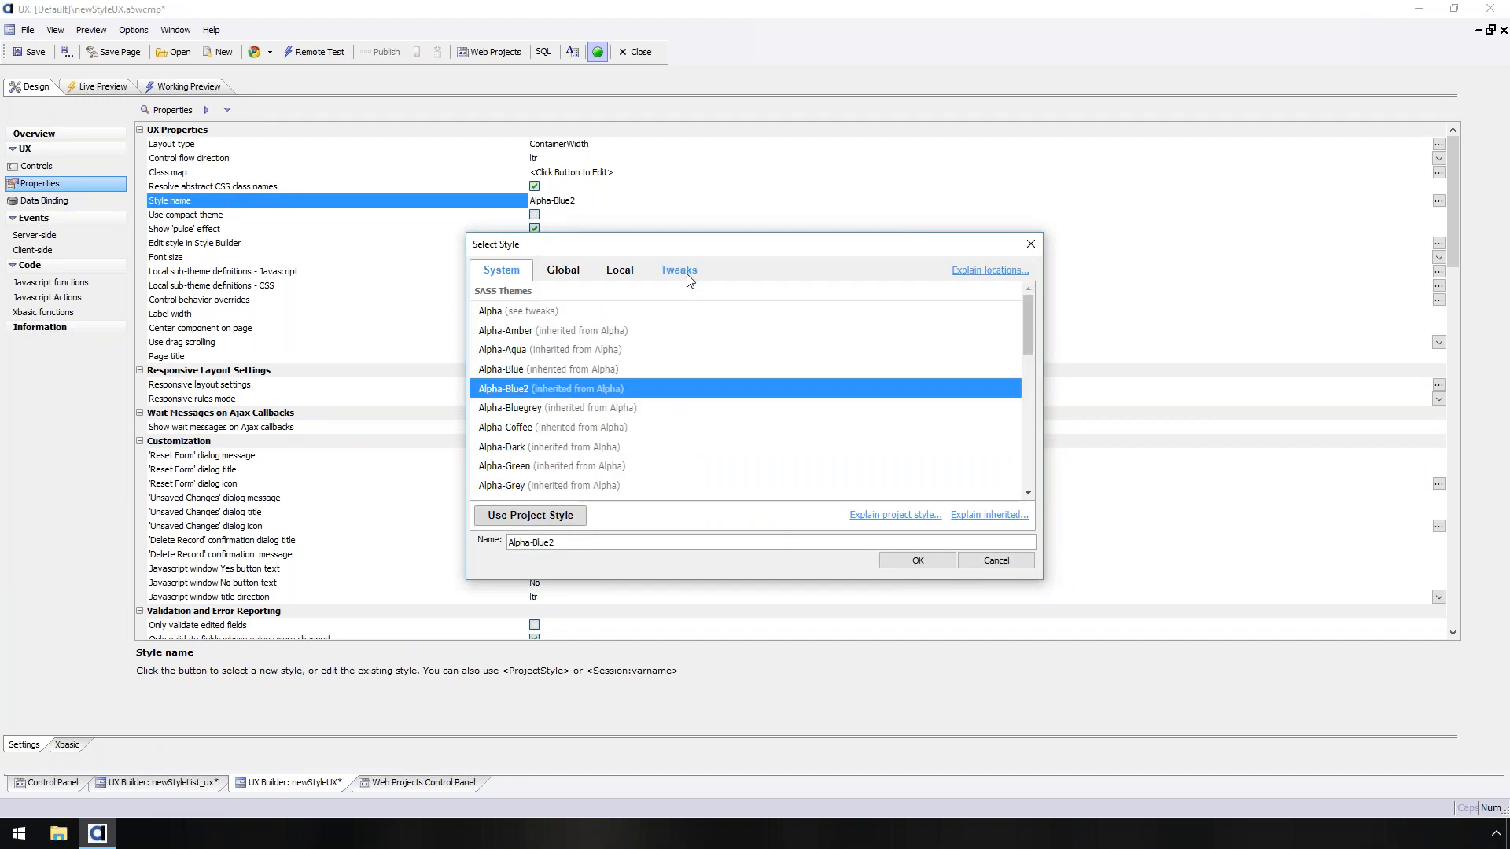
pyautogui.click(680, 273)
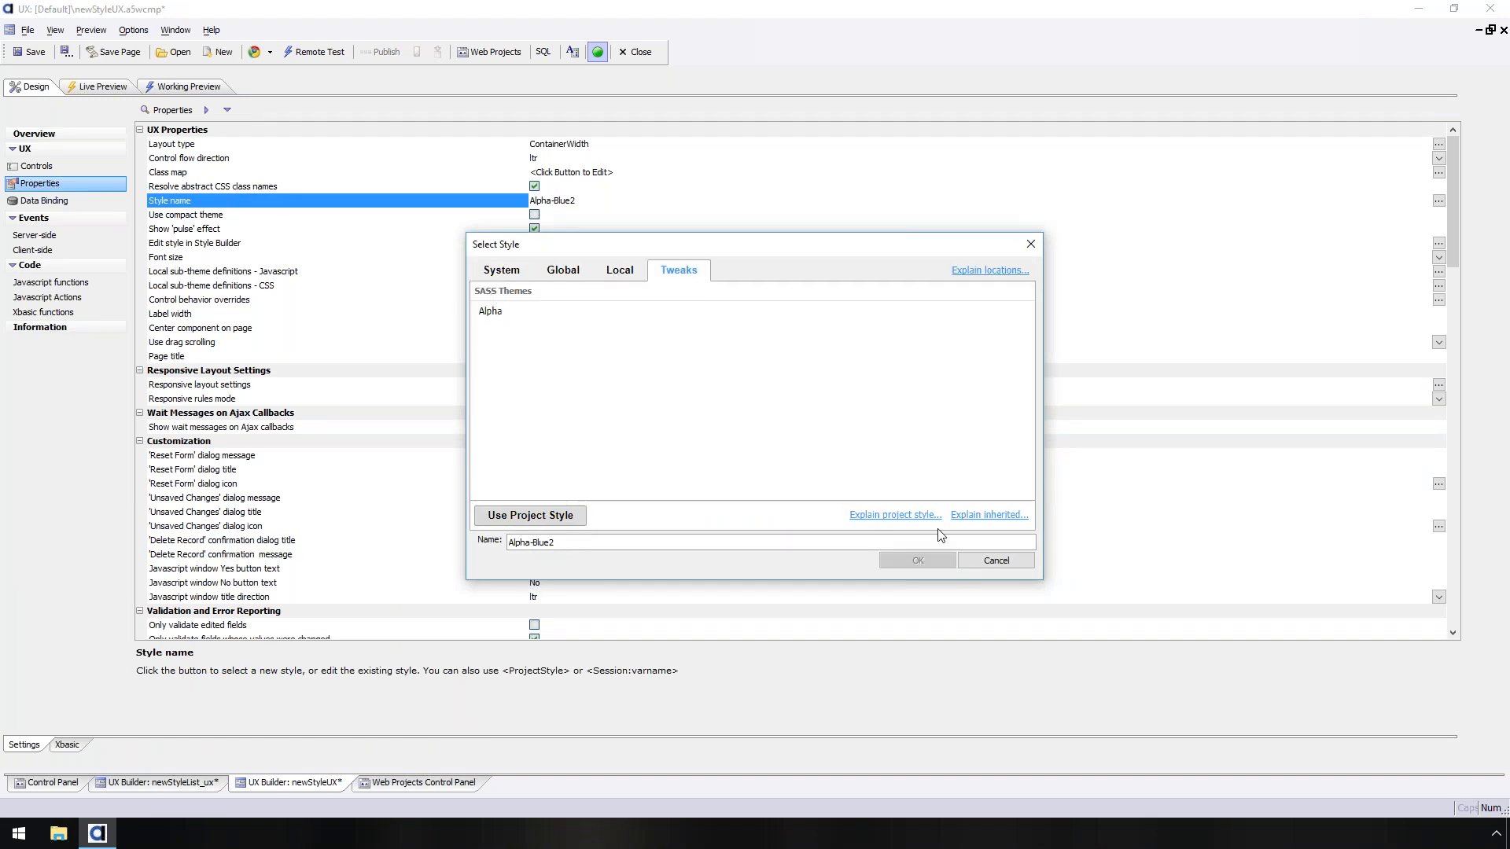
pyautogui.click(996, 561)
# - Review the system styles that the Web Style Builder offers from the Web Projects Control Panel, without choosing one
pyautogui.click(431, 787)
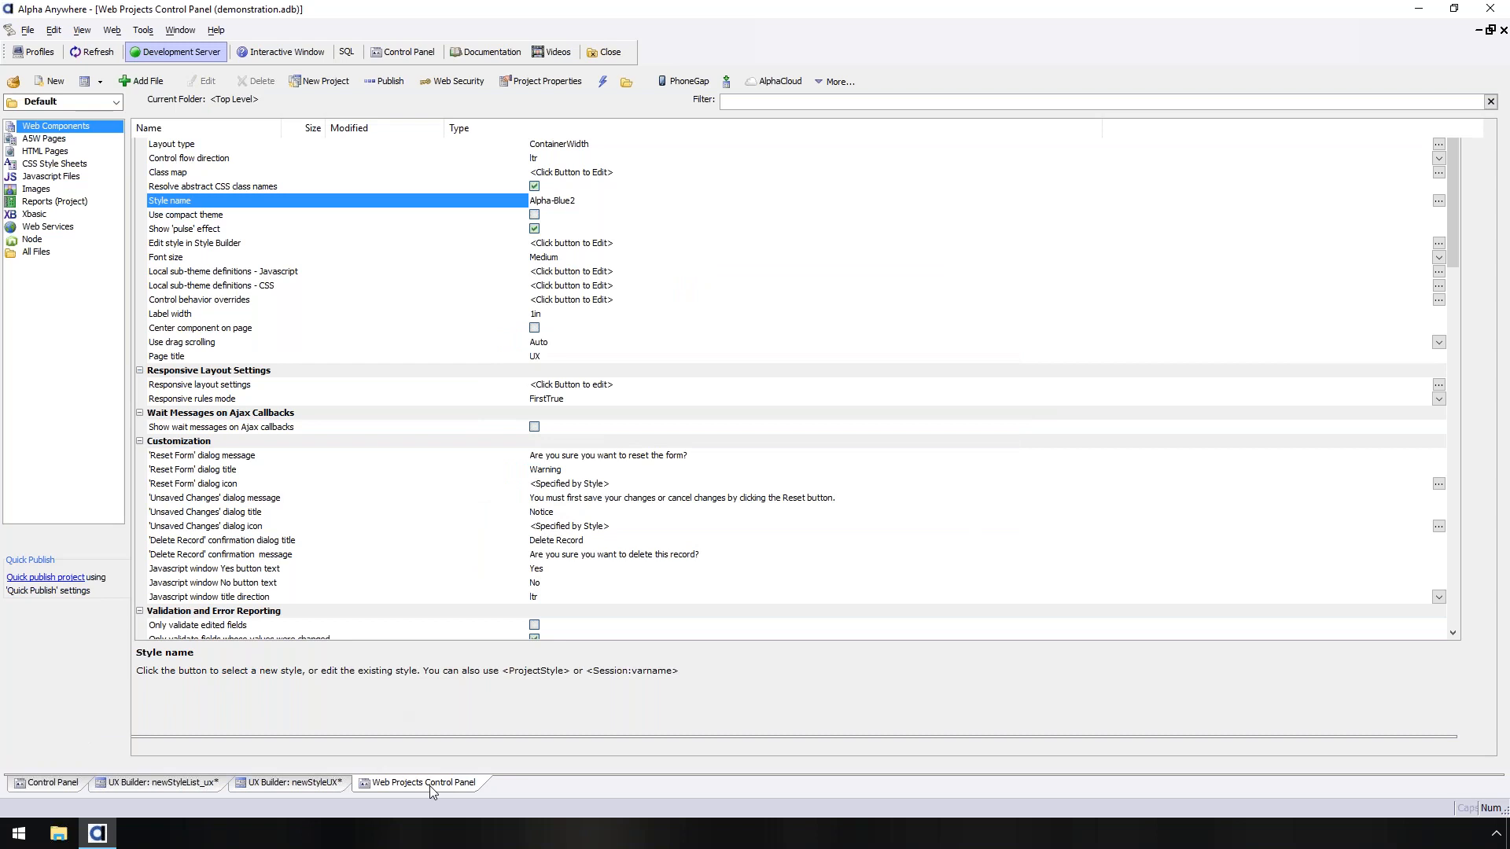
pyautogui.click(834, 81)
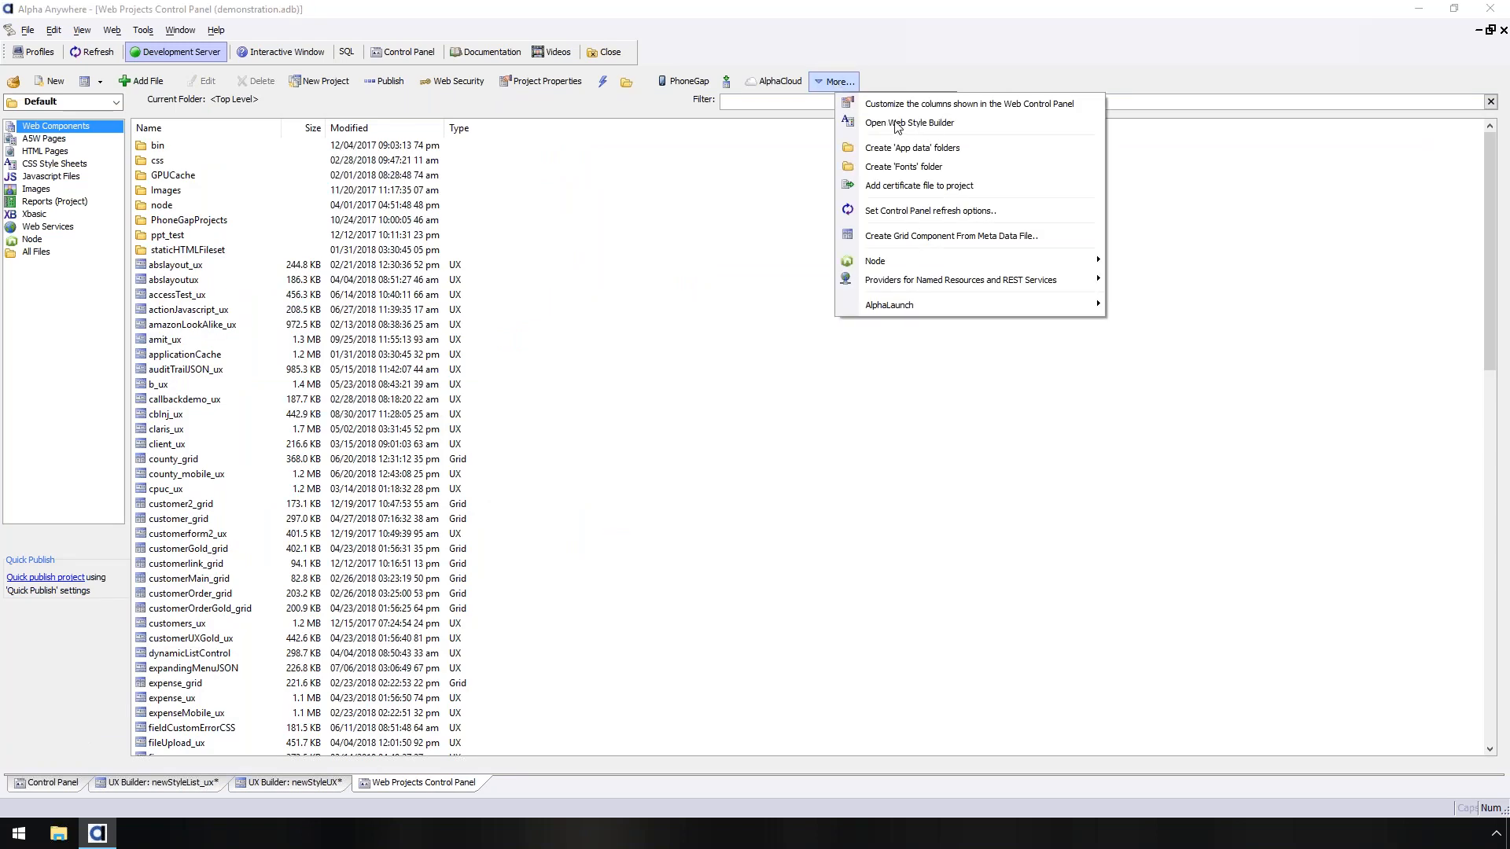
pyautogui.click(917, 128)
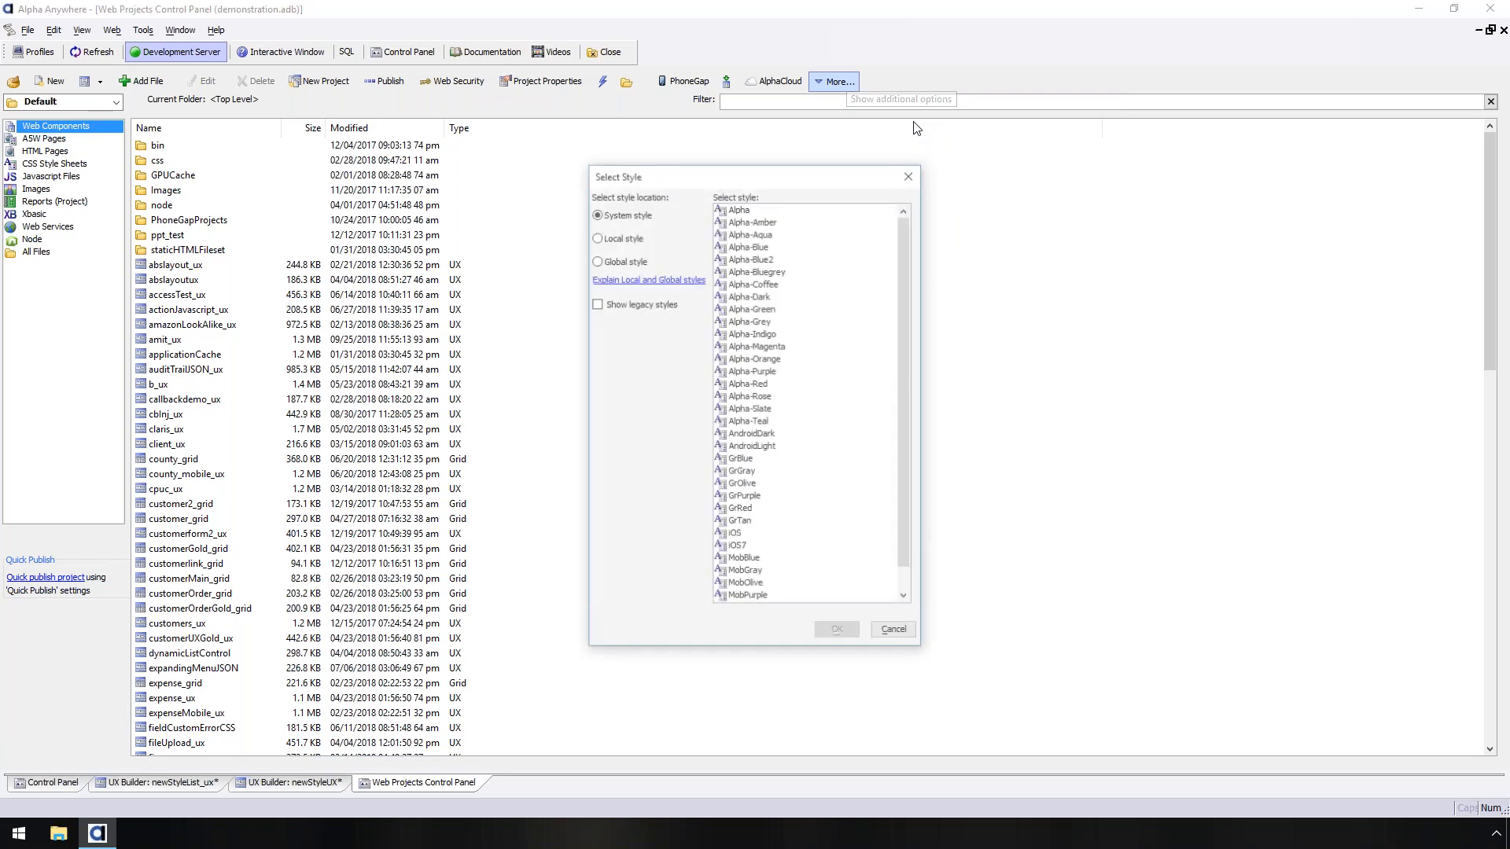
pyautogui.click(893, 633)
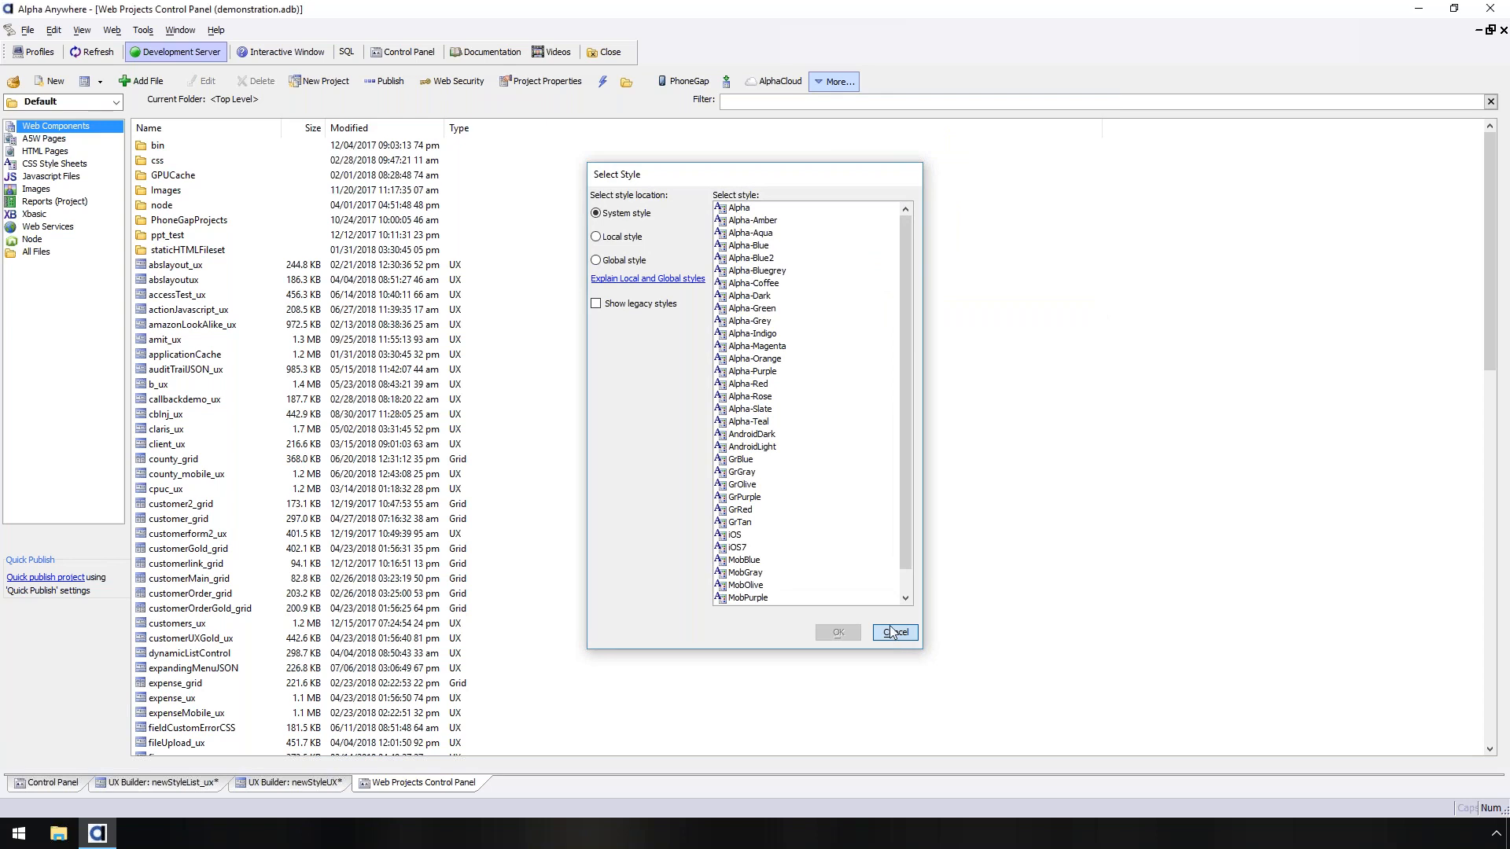
# - Copy the Alpha-Amber system style to a local style named Alpha-AmberWebinar and open it in the Web Theme Builder
pyautogui.click(910, 124)
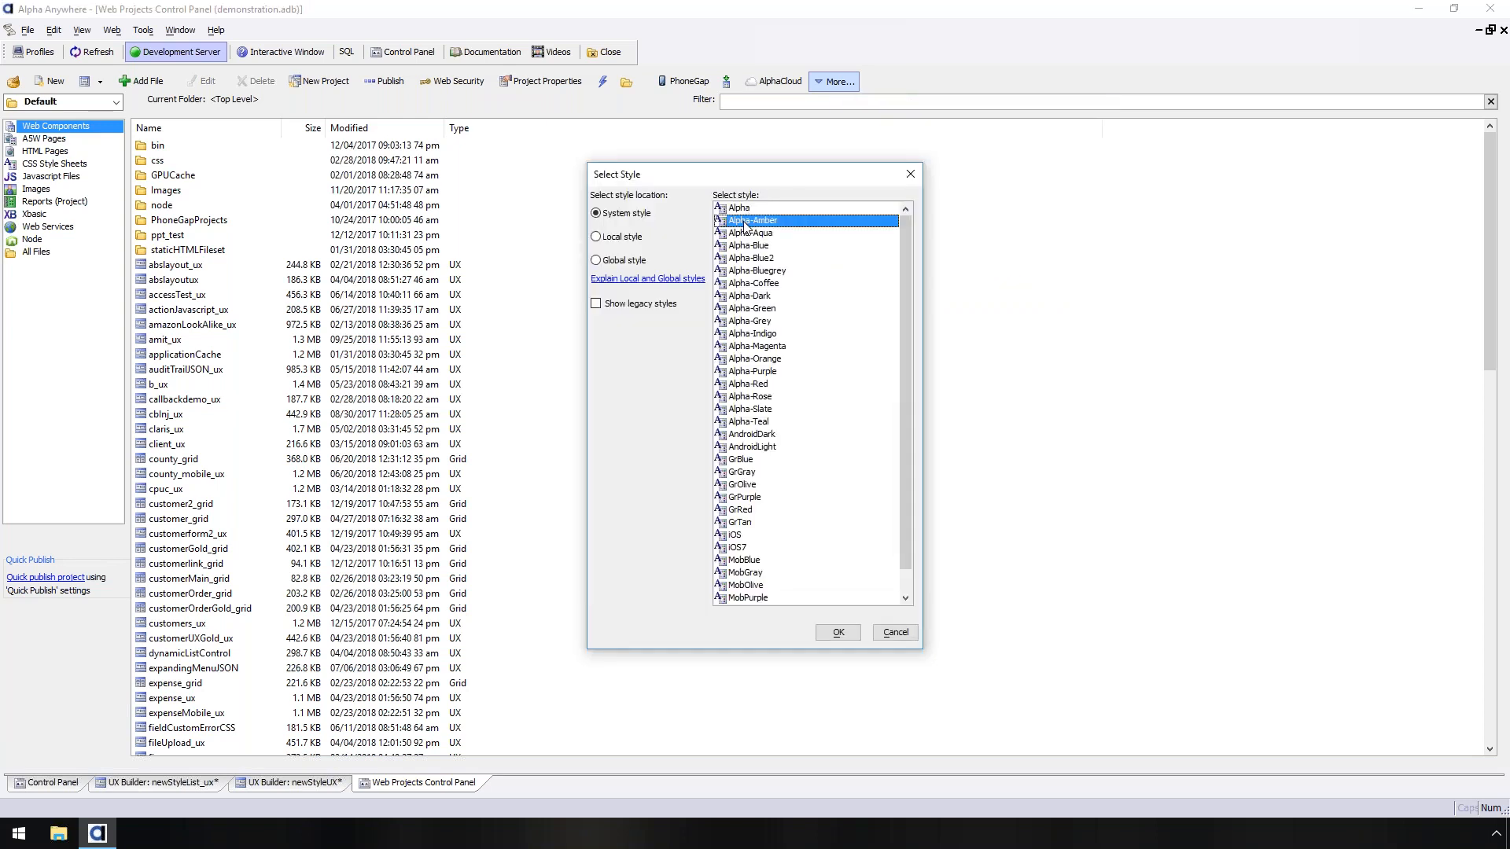
pyautogui.click(854, 634)
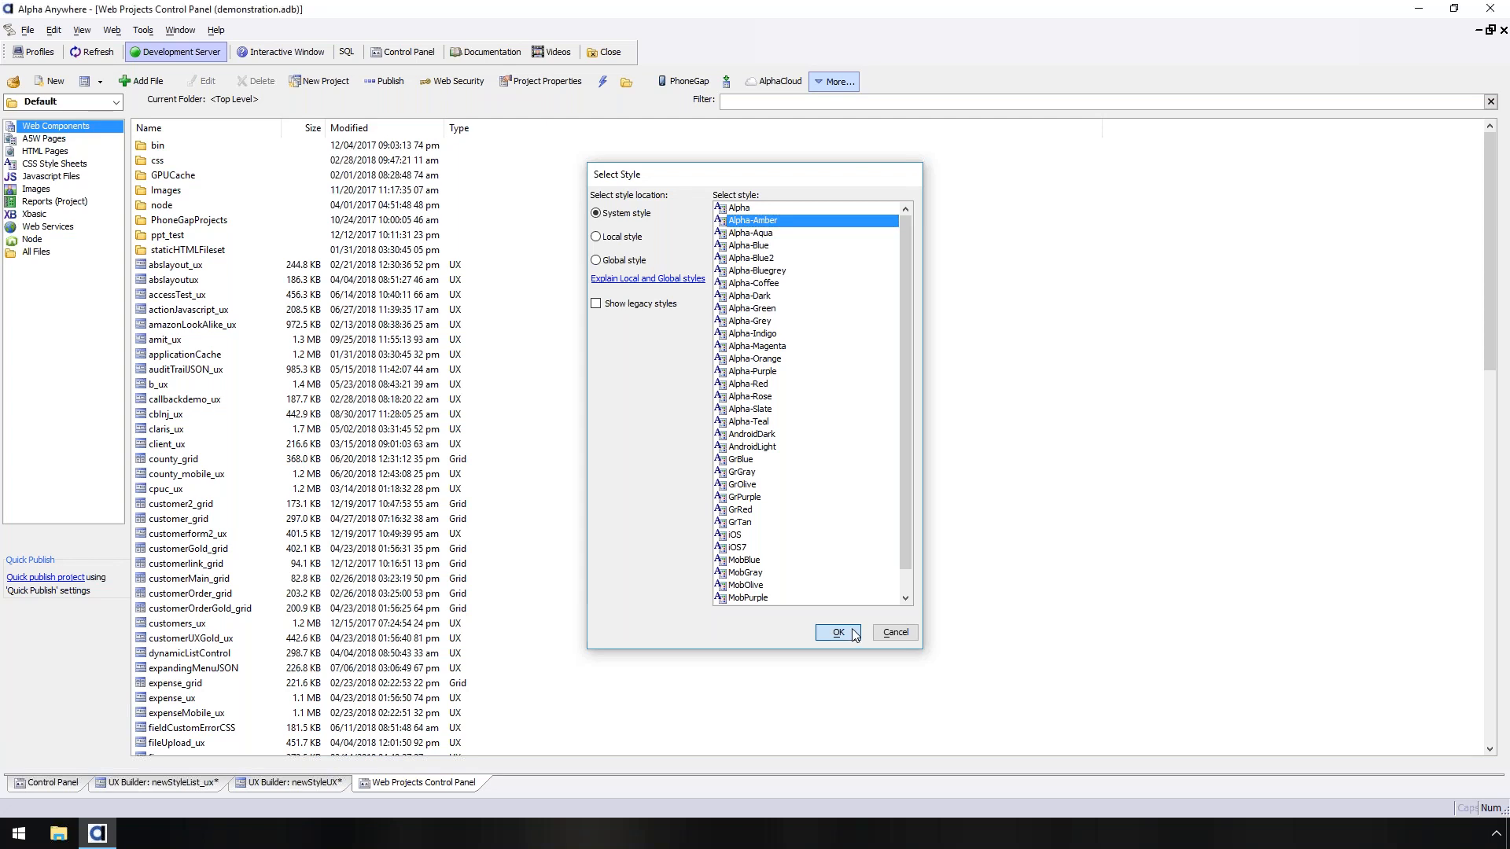
pyautogui.click(853, 634)
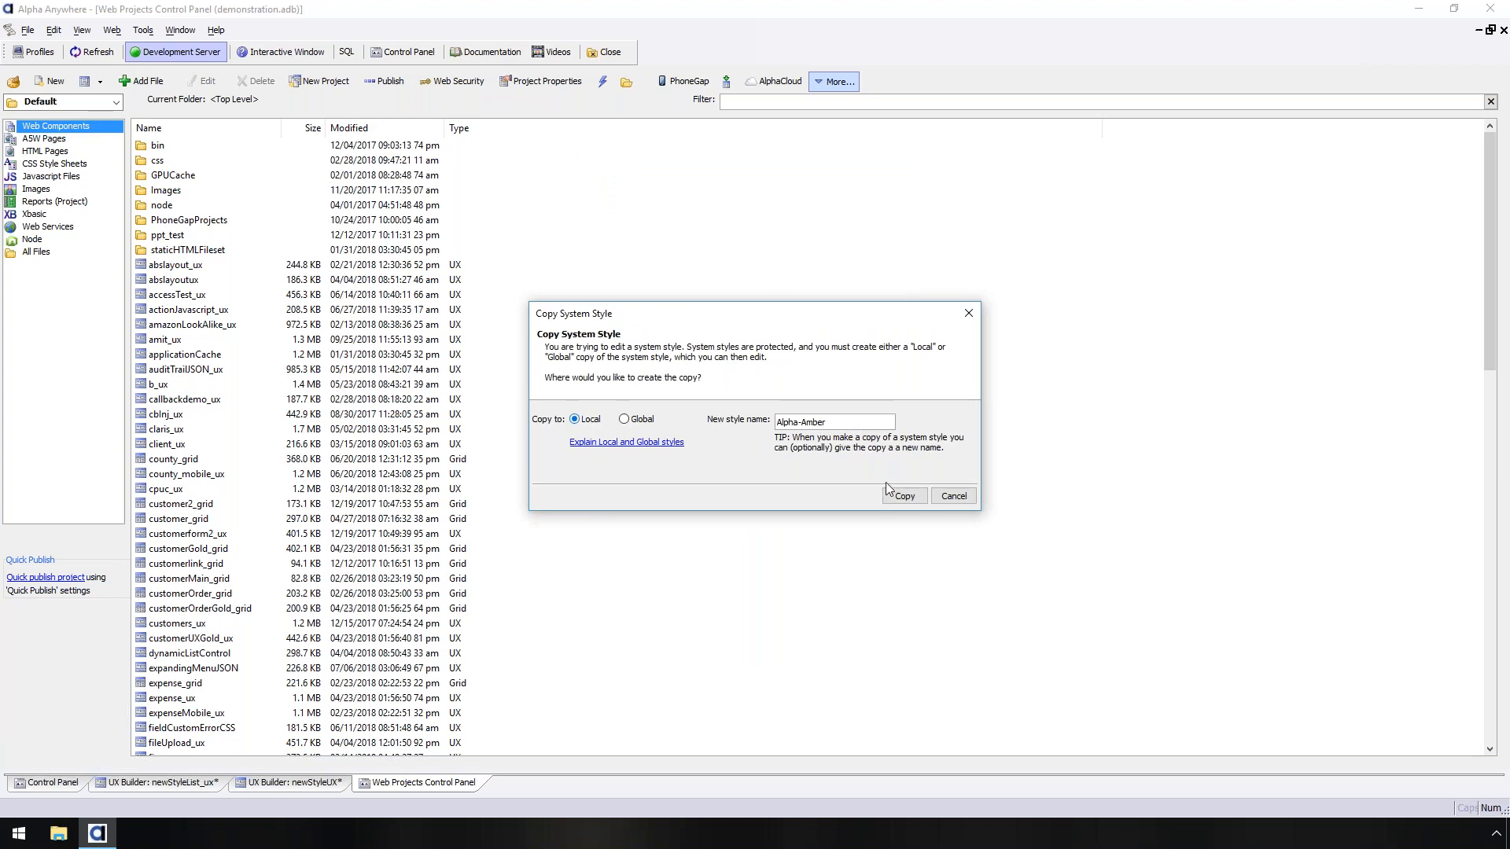
pyautogui.click(847, 419)
pyautogui.write('Webinar')
pyautogui.click(904, 496)
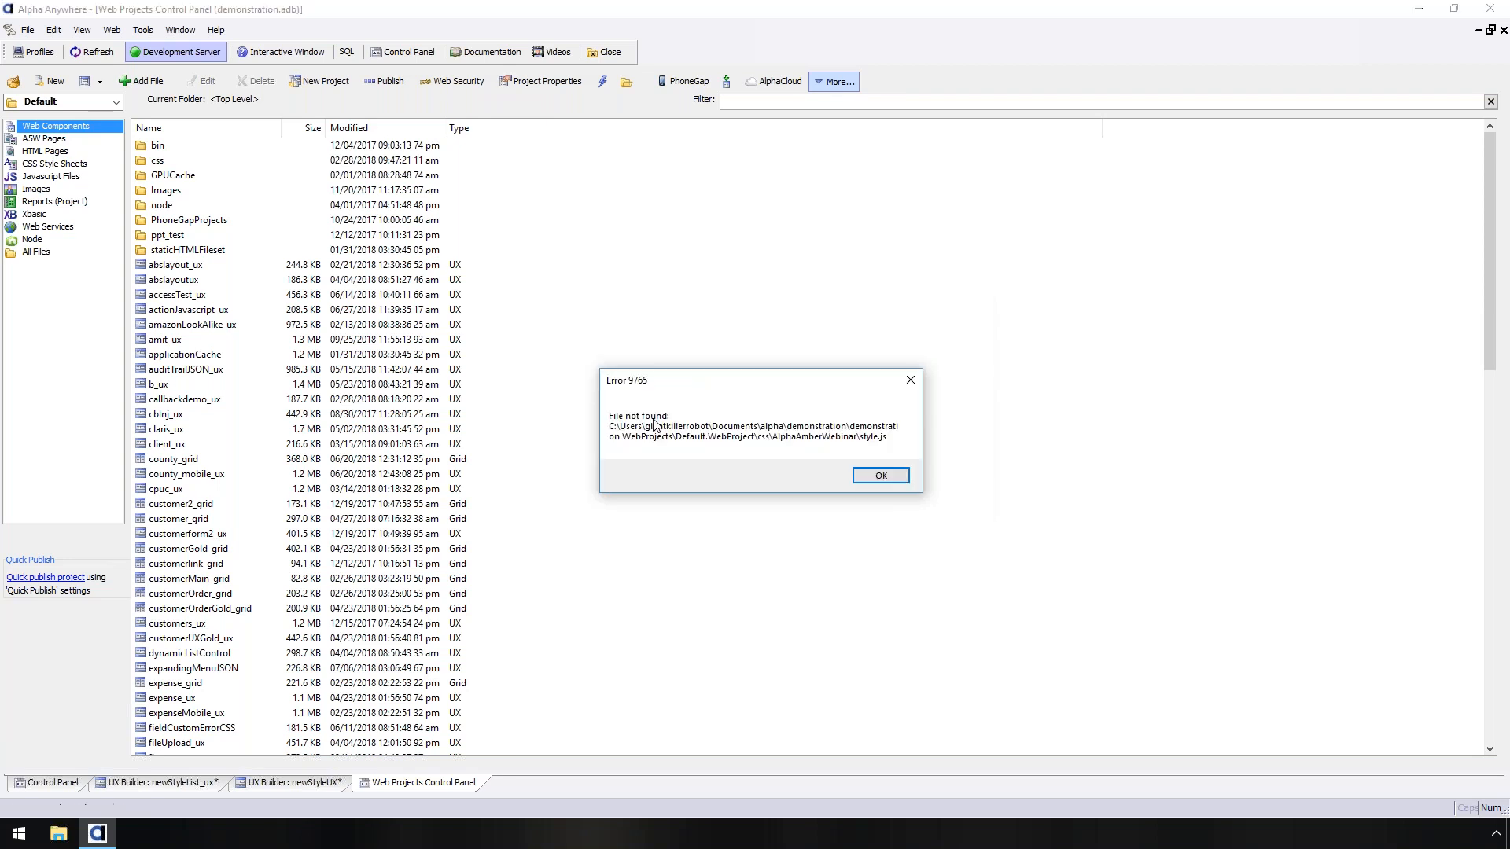
pyautogui.click(882, 473)
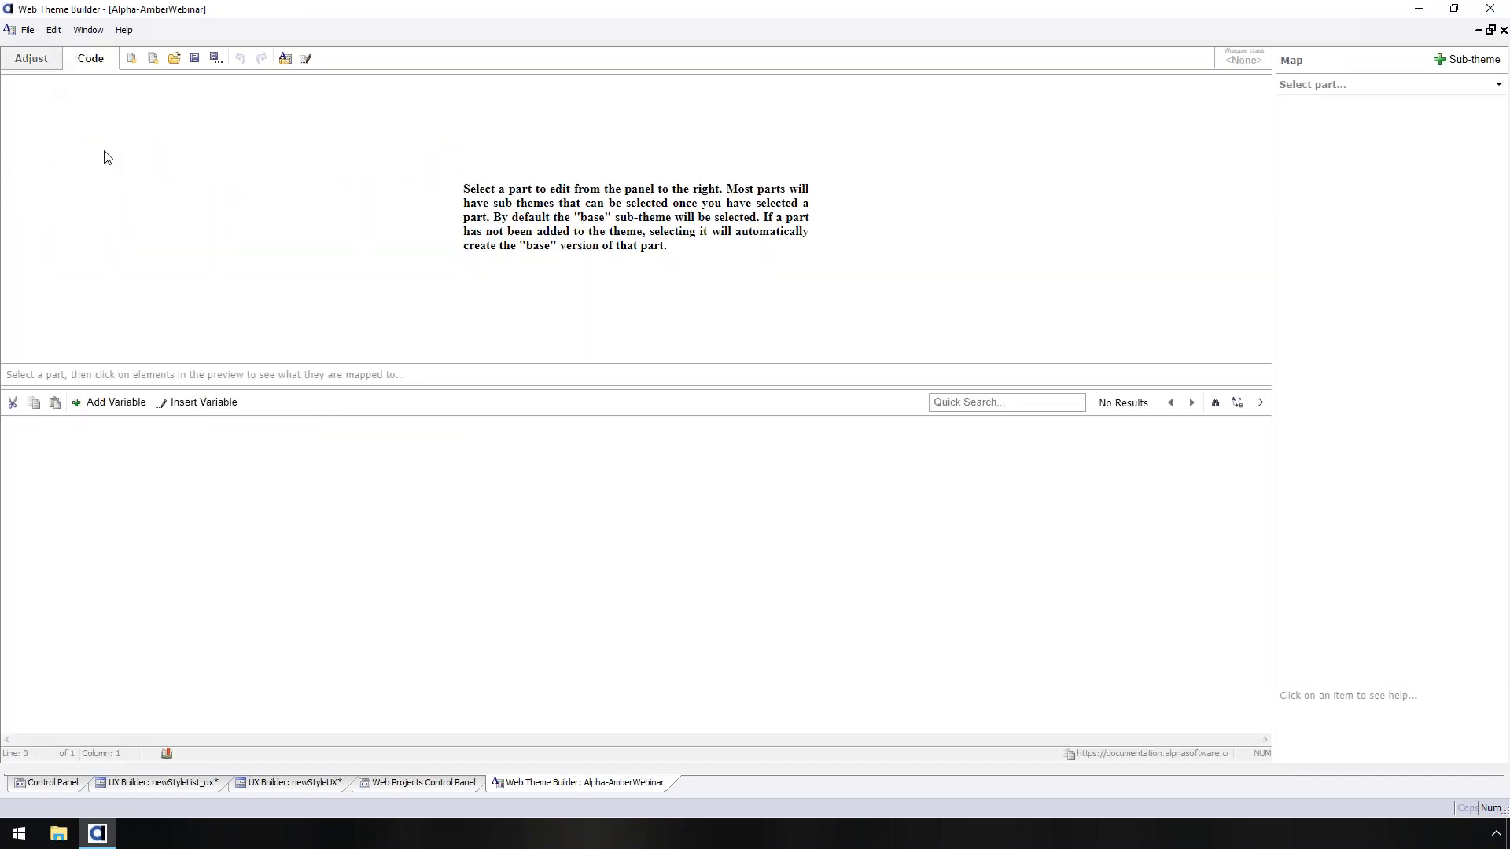
# - Inspect the Alpha-AmberWebinar theme in Adjust mode, and close the Web Theme Builder
pyautogui.click(35, 60)
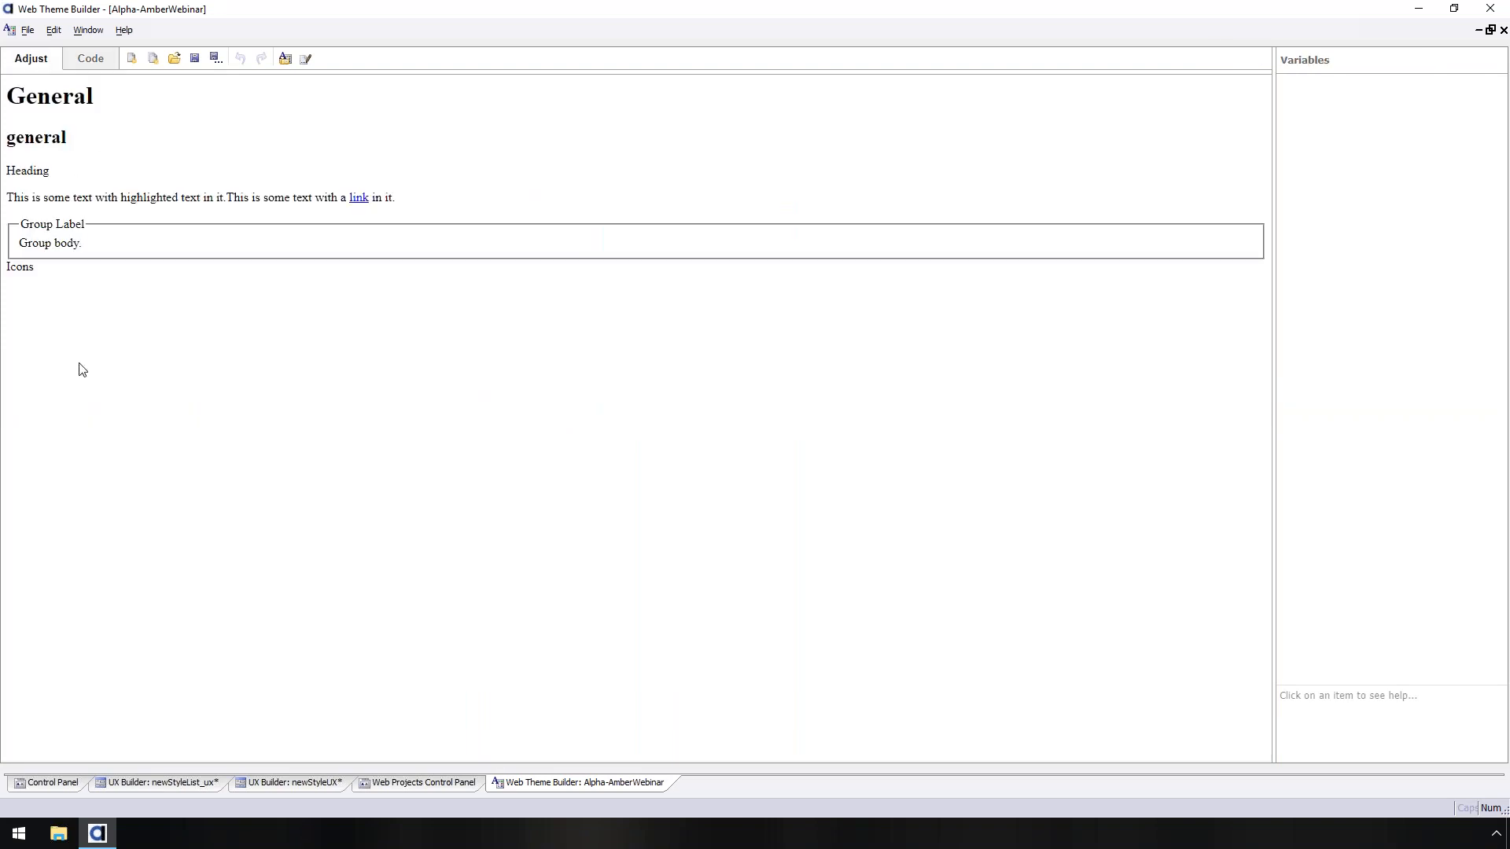
pyautogui.click(410, 787)
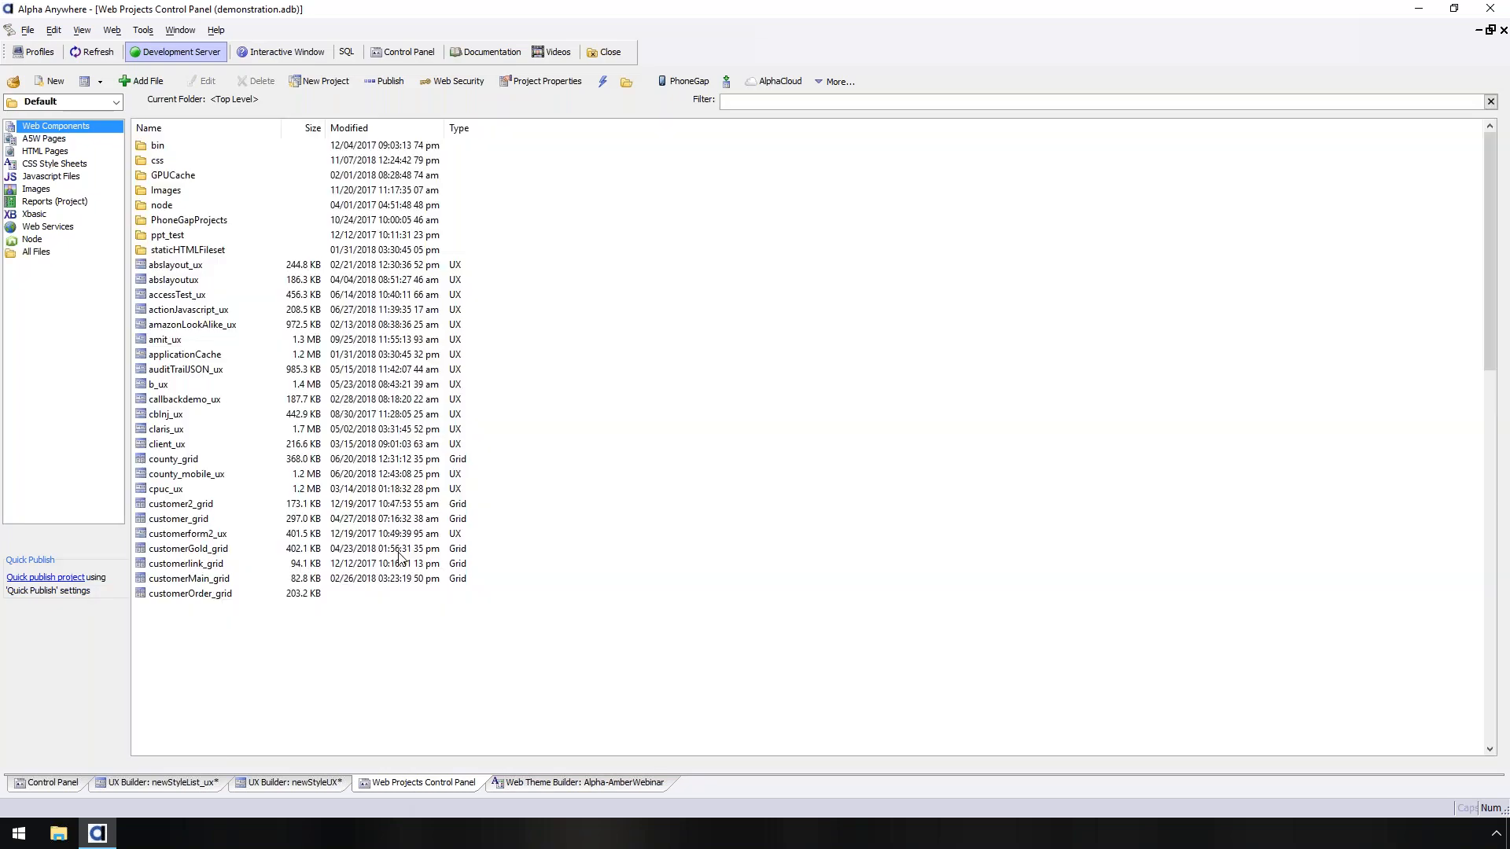
pyautogui.click(268, 784)
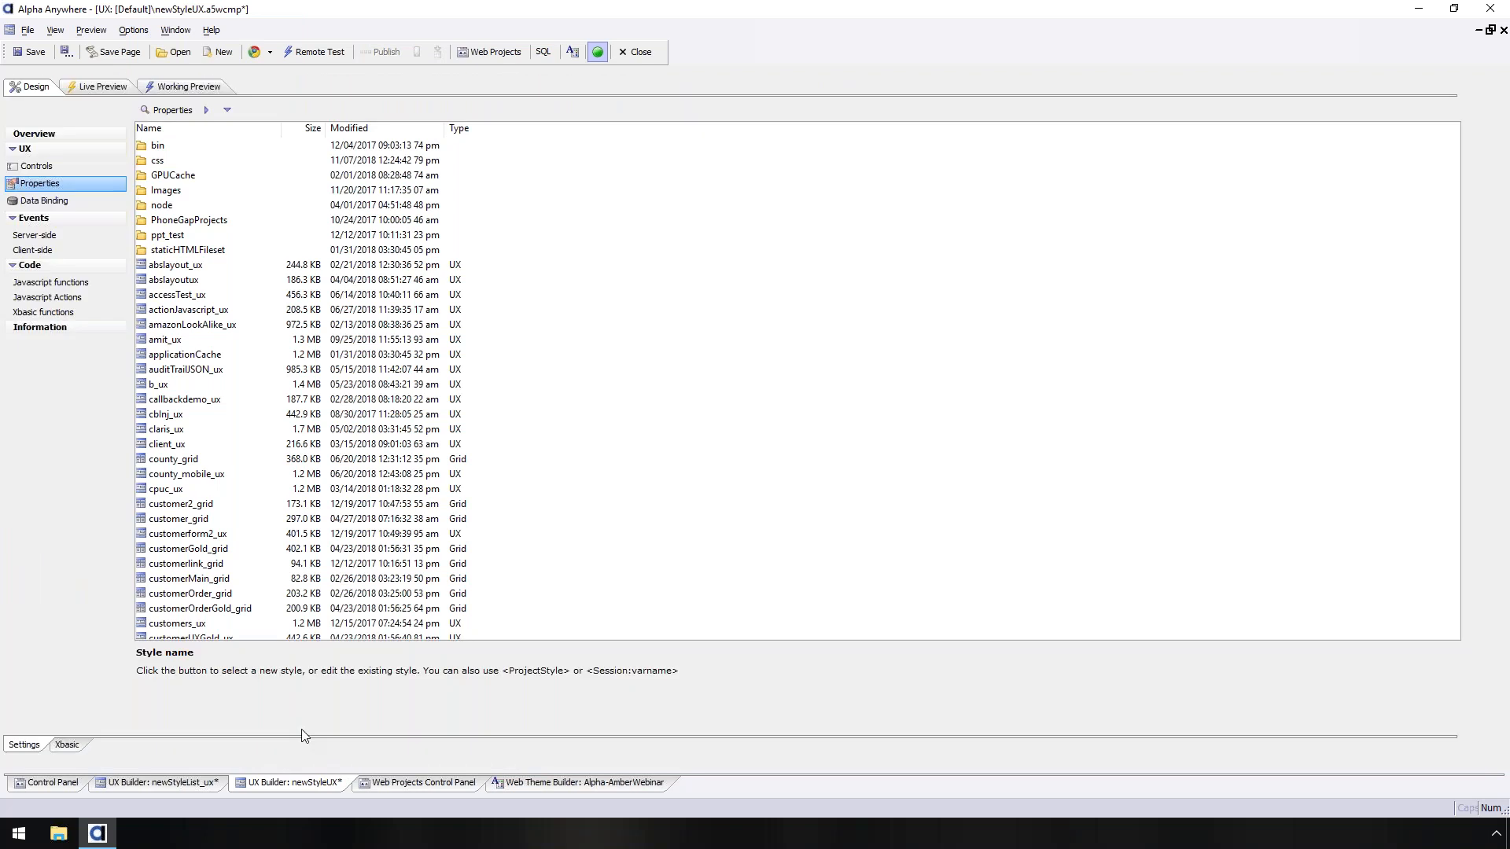
pyautogui.click(320, 220)
pyautogui.click(1504, 29)
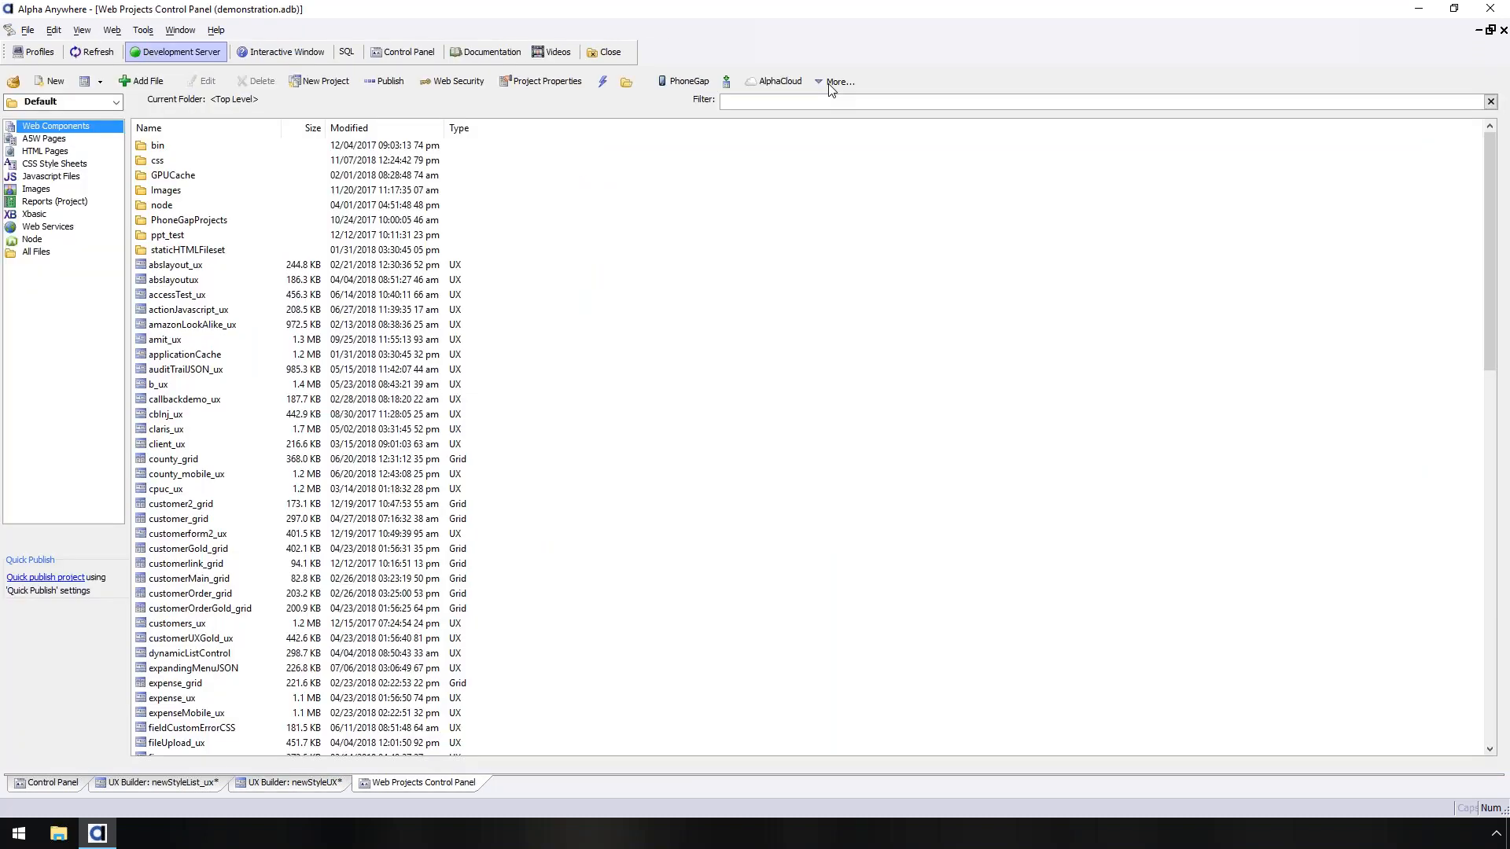
pyautogui.click(835, 83)
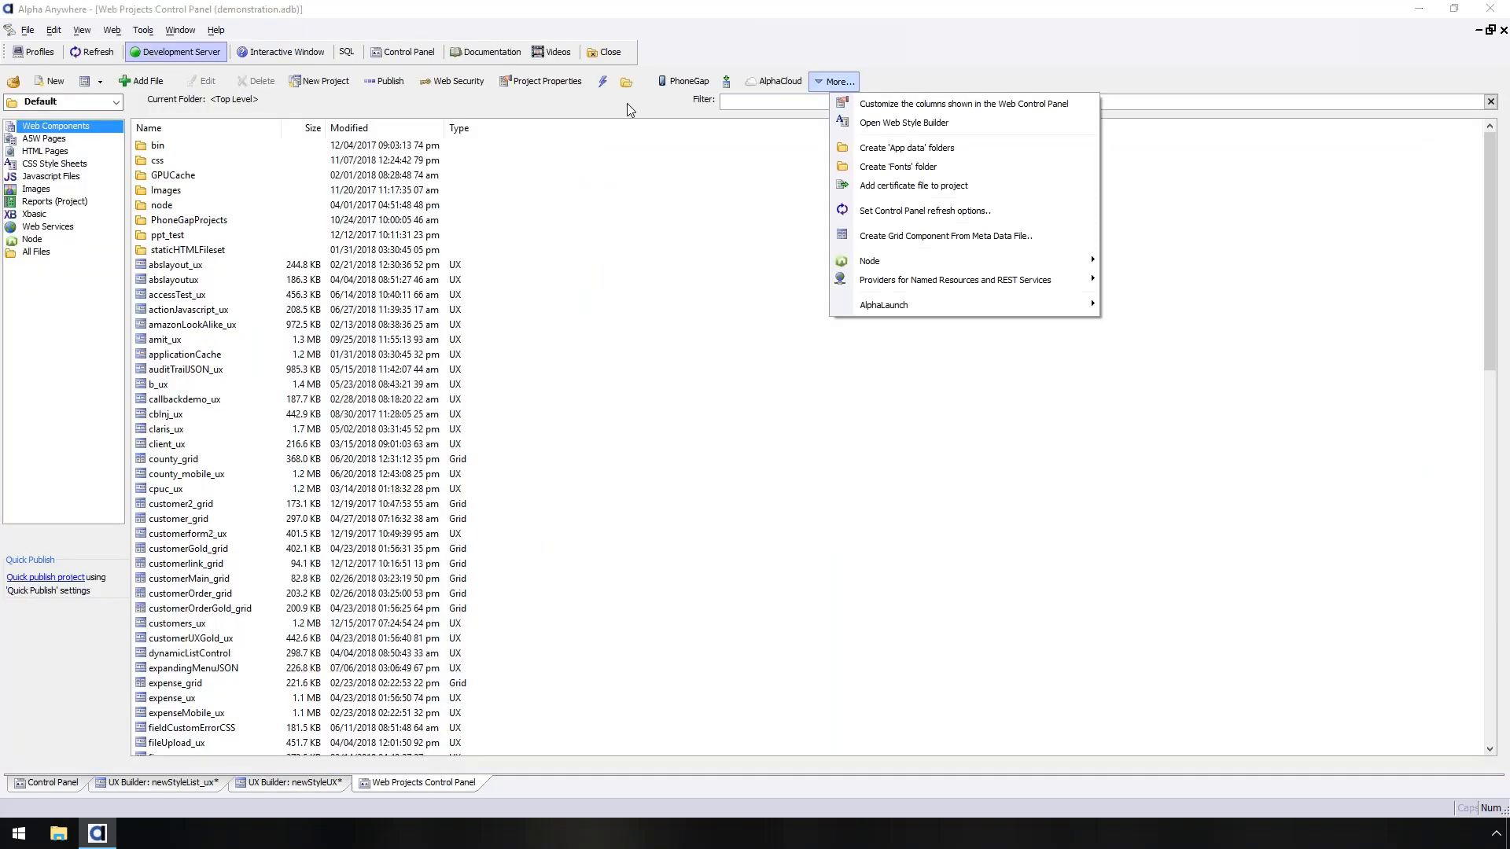
pyautogui.click(627, 104)
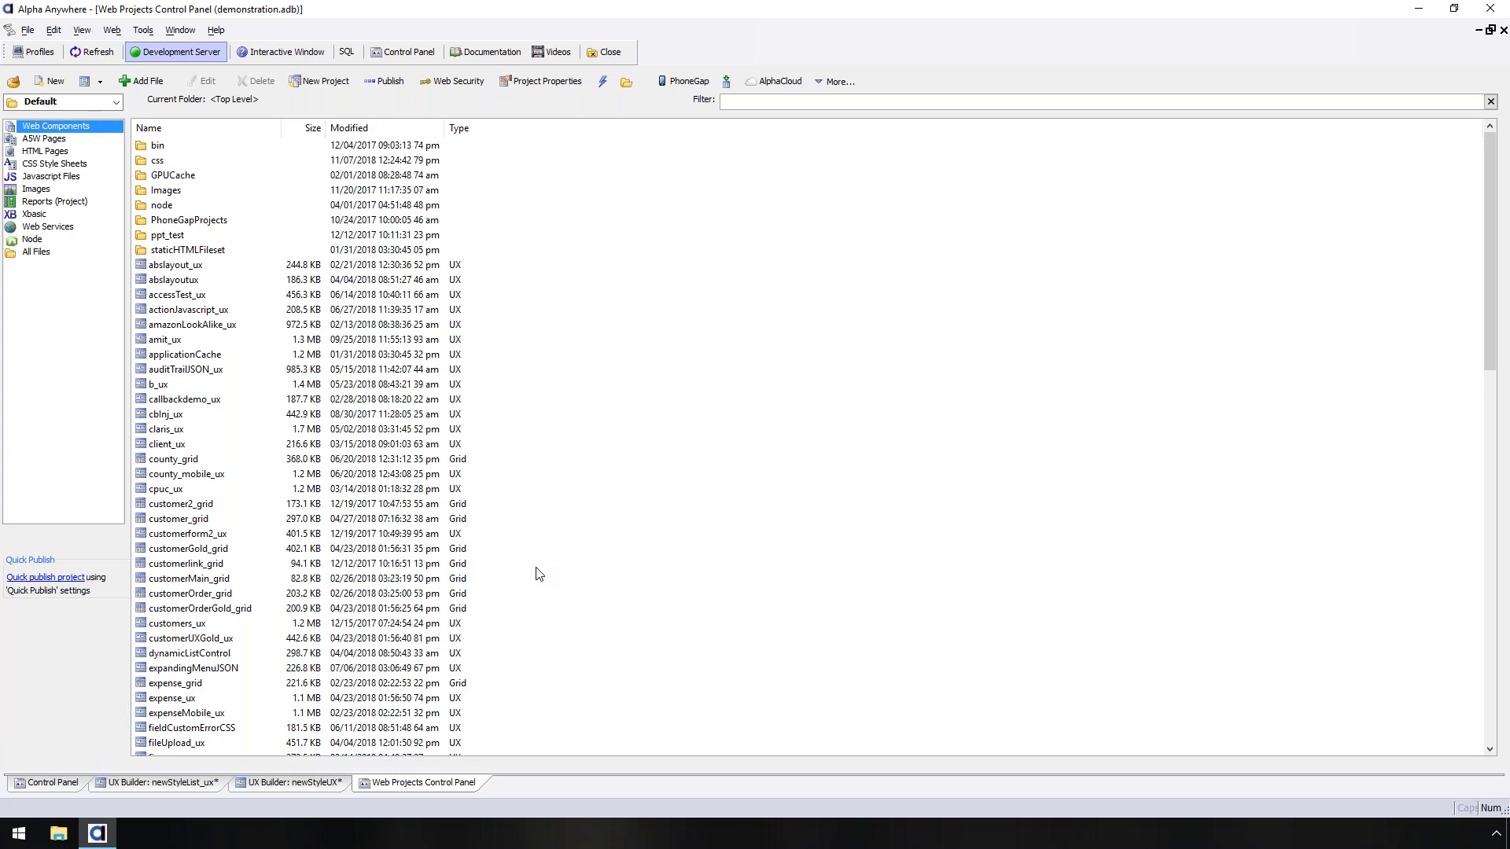
# - Select the LISTSTYLE control in newStyleList_ux, and examine the scrolling customer list in Working Preview
pyautogui.click(307, 789)
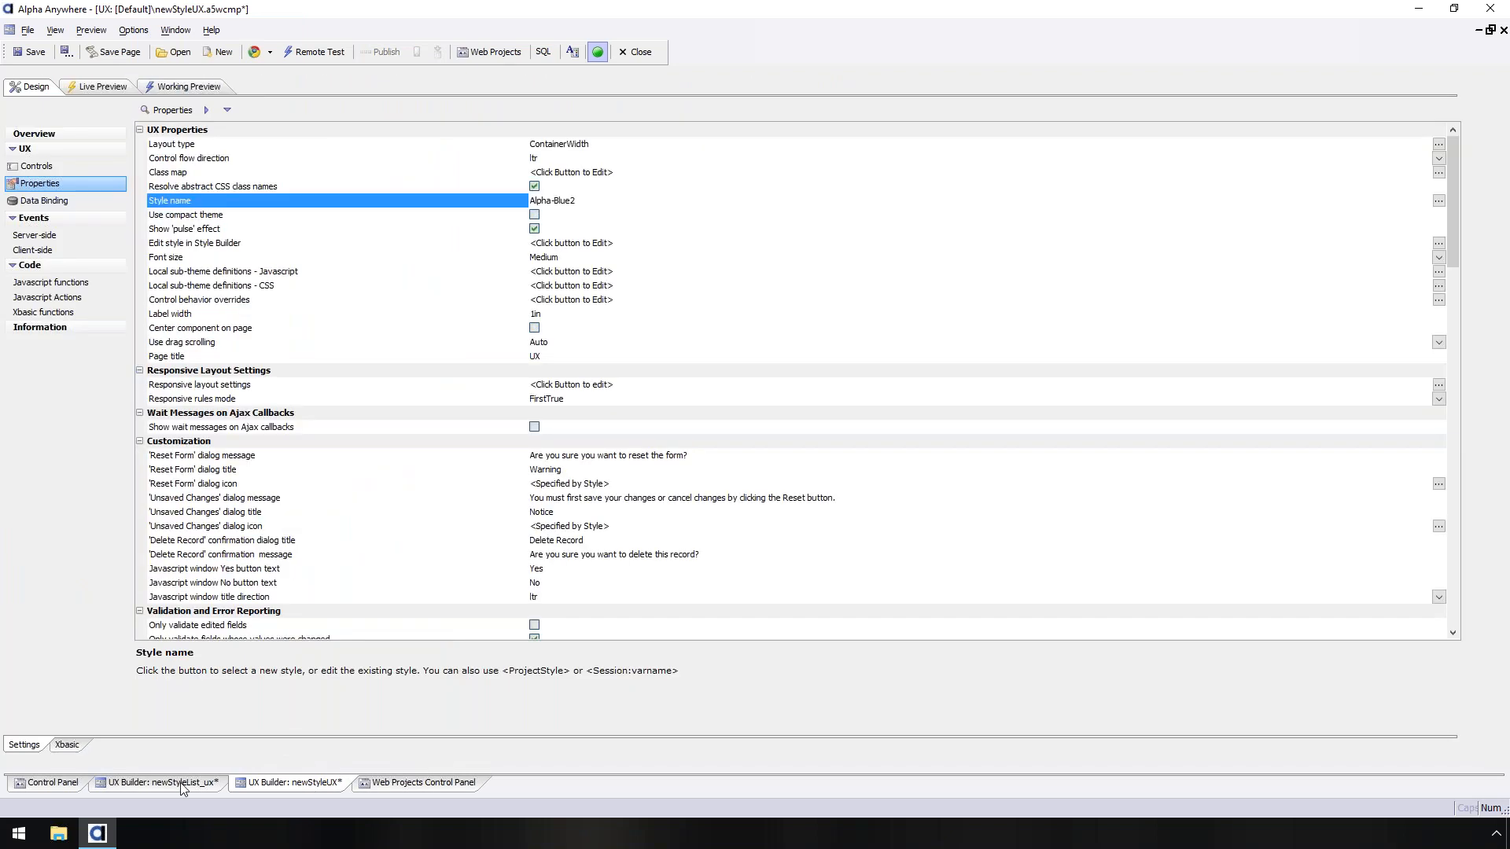
pyautogui.click(181, 787)
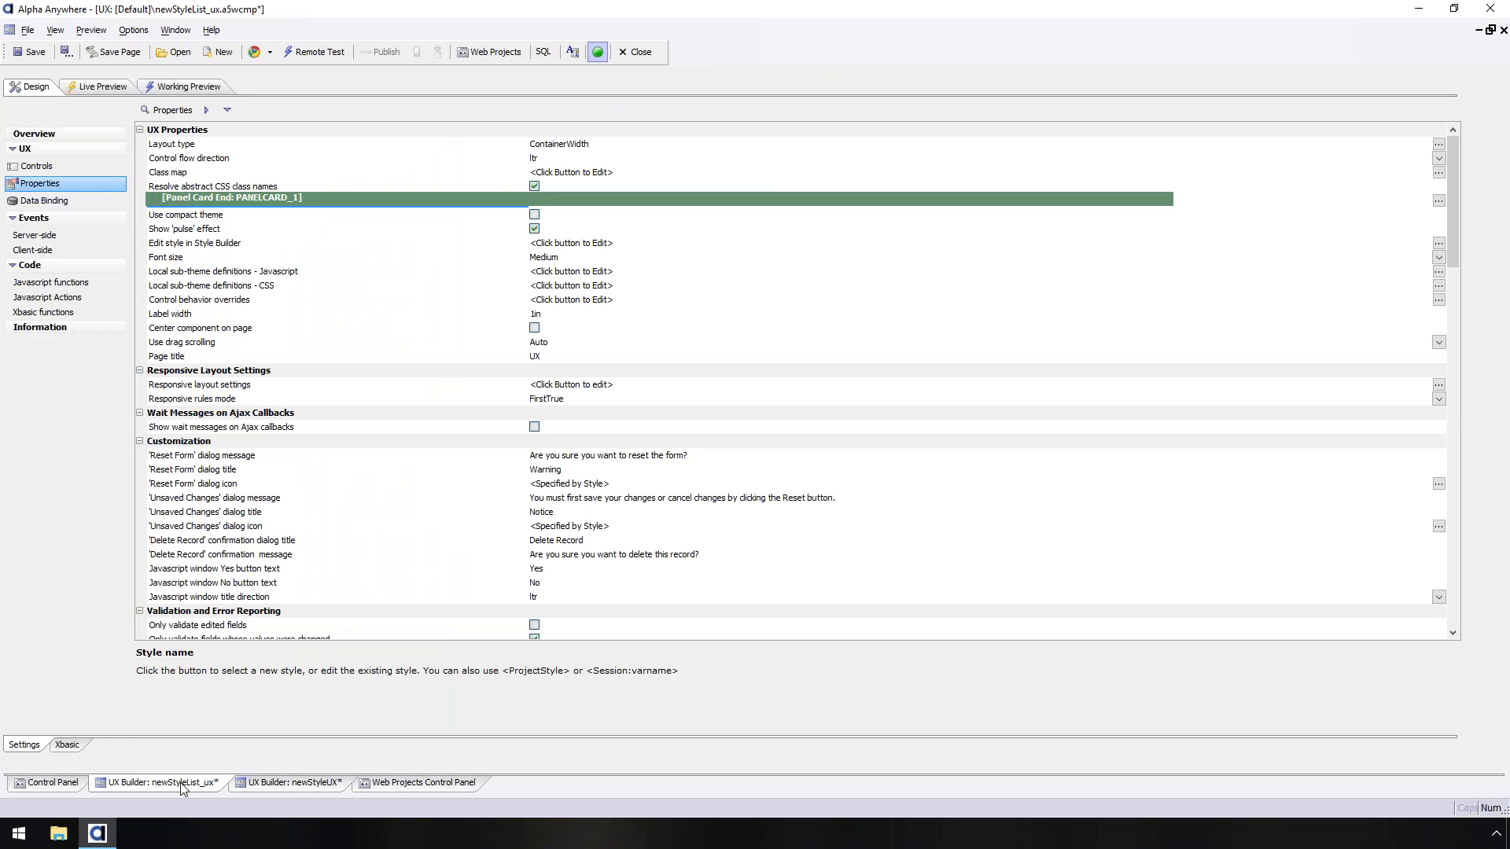
pyautogui.click(200, 184)
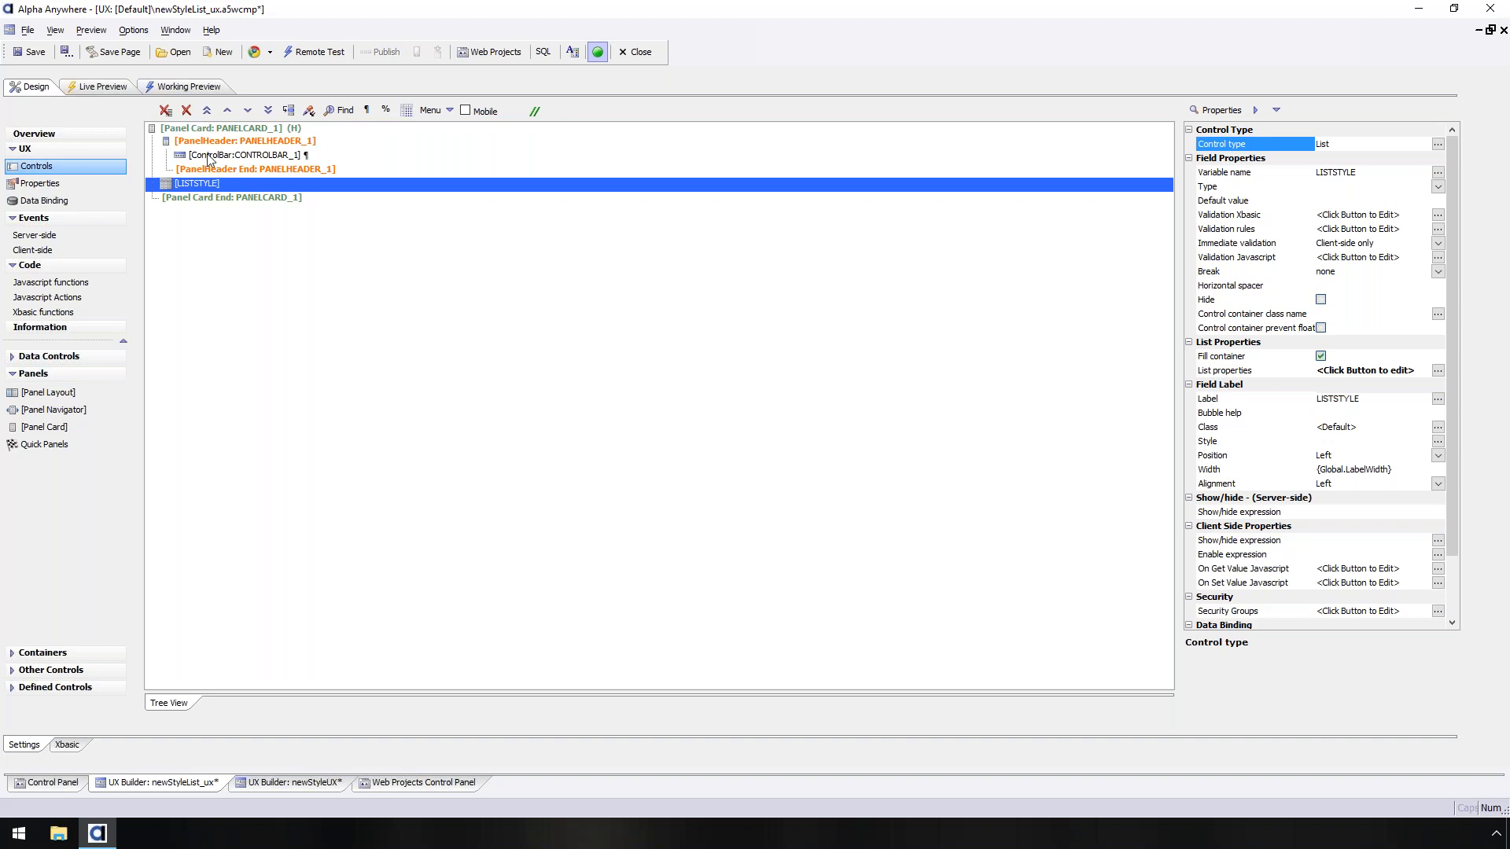
pyautogui.click(190, 87)
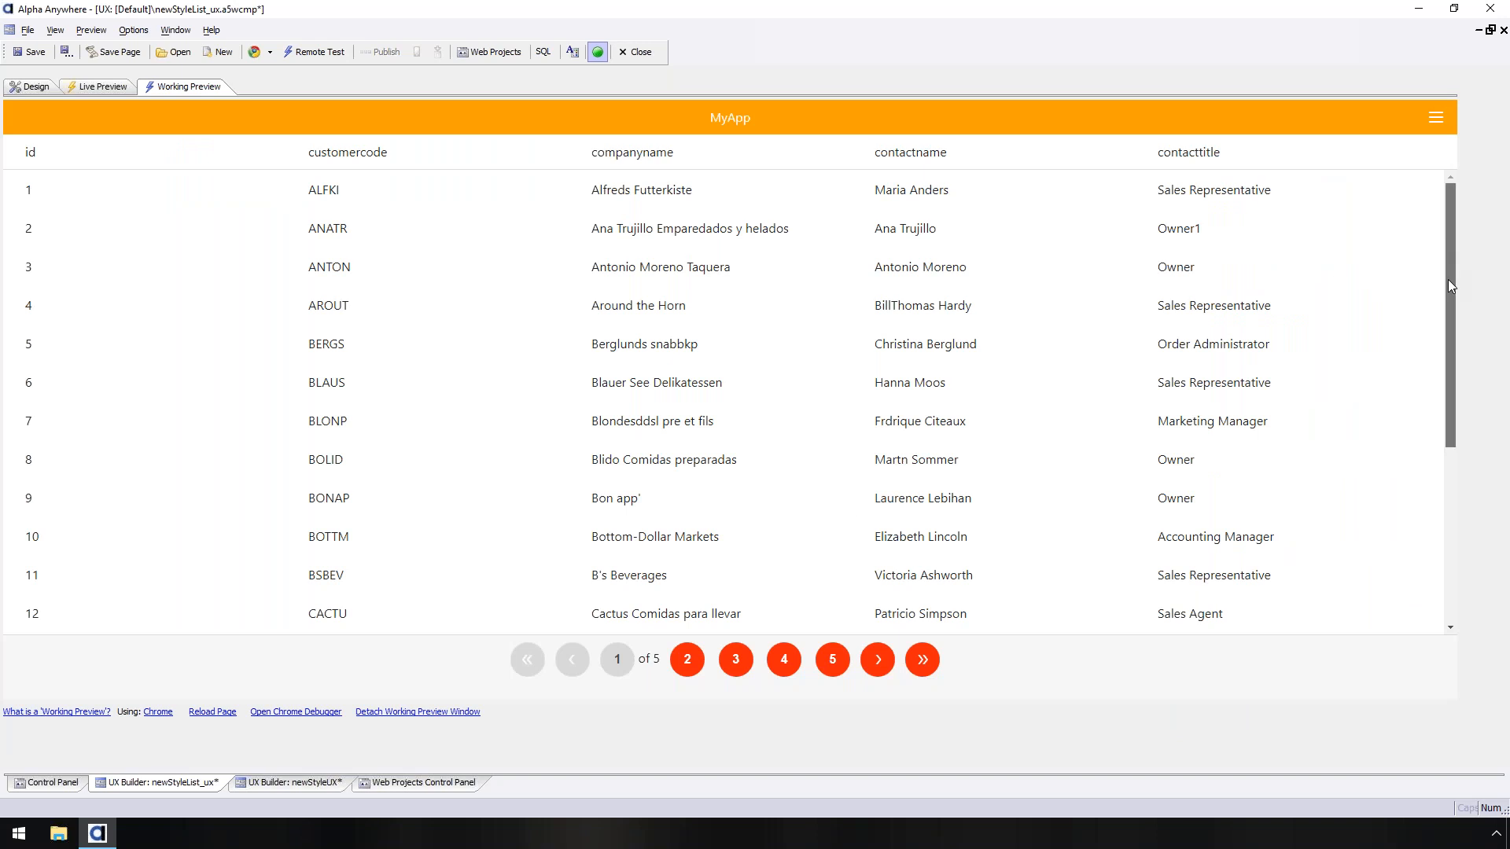
pyautogui.moveTo(1450, 284); pyautogui.dragTo(1449, 305)
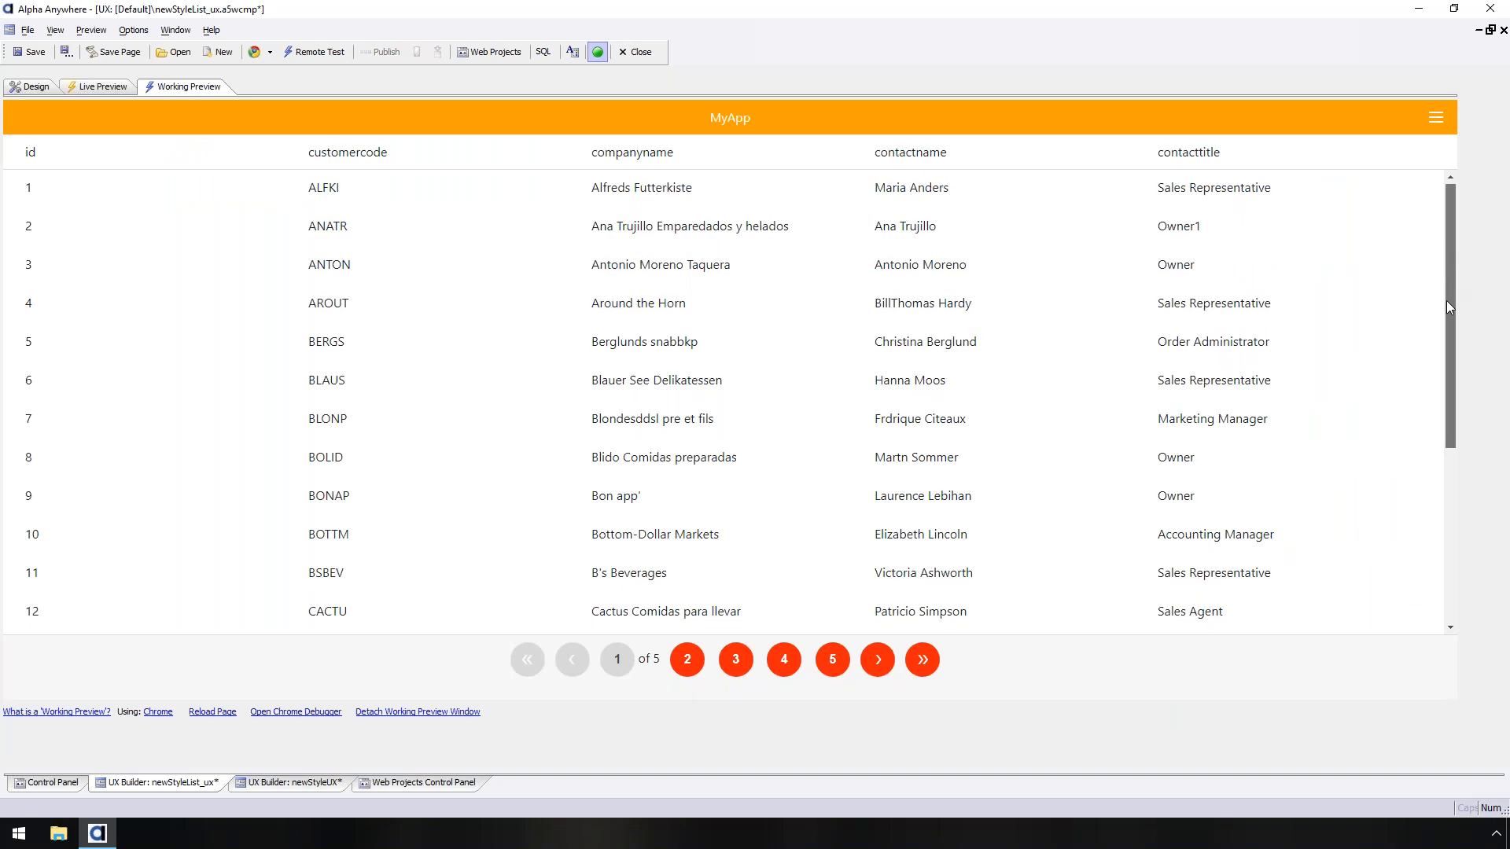
pyautogui.moveTo(1447, 302); pyautogui.dragTo(1443, 410)
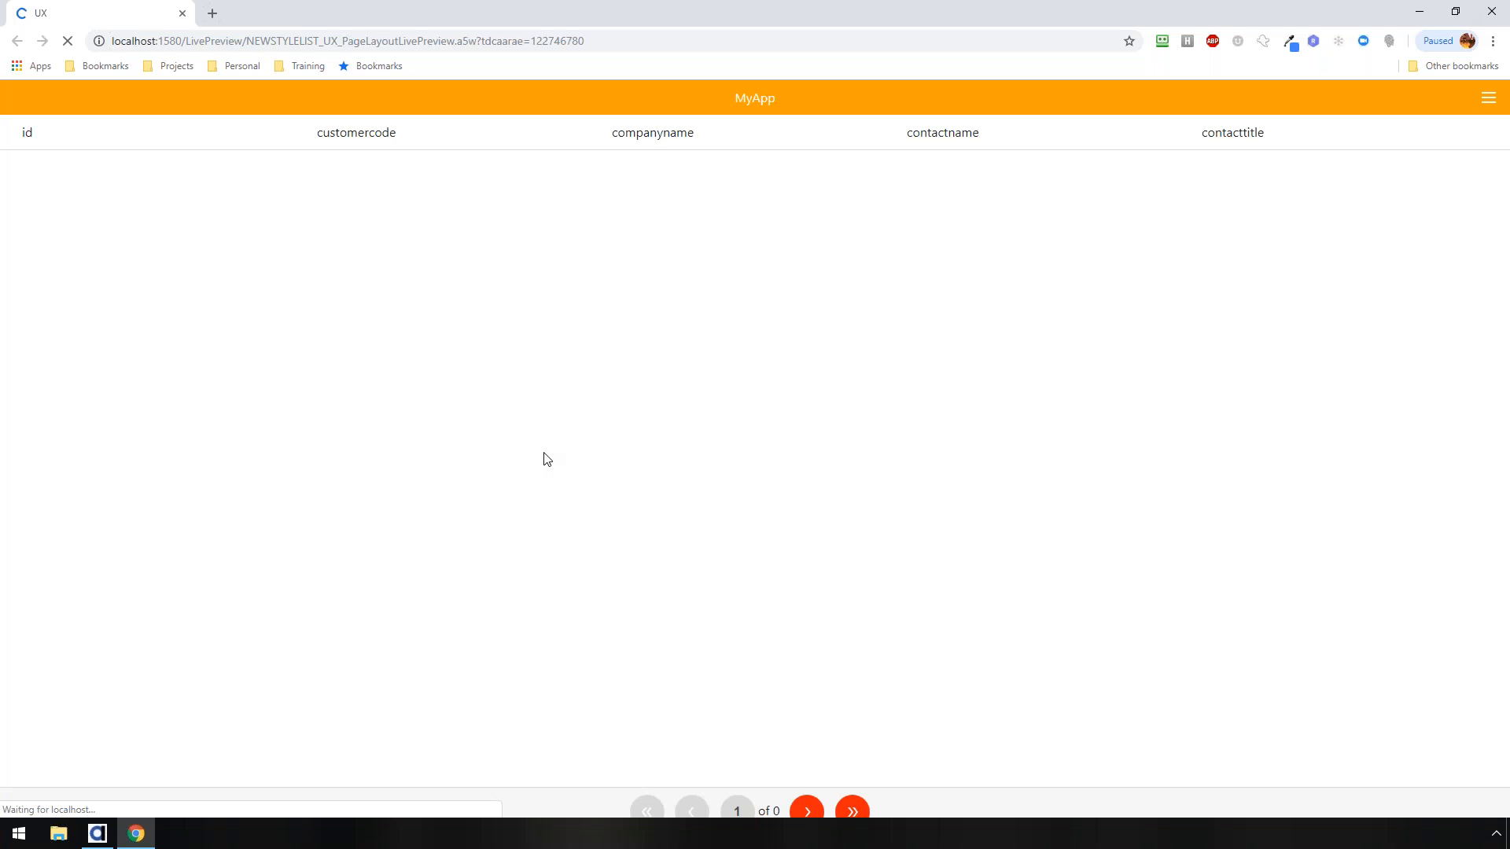
# - Compare the list component's layout in the browser at maximized, narrow and wider window sizes
pyautogui.click(1463, 14)
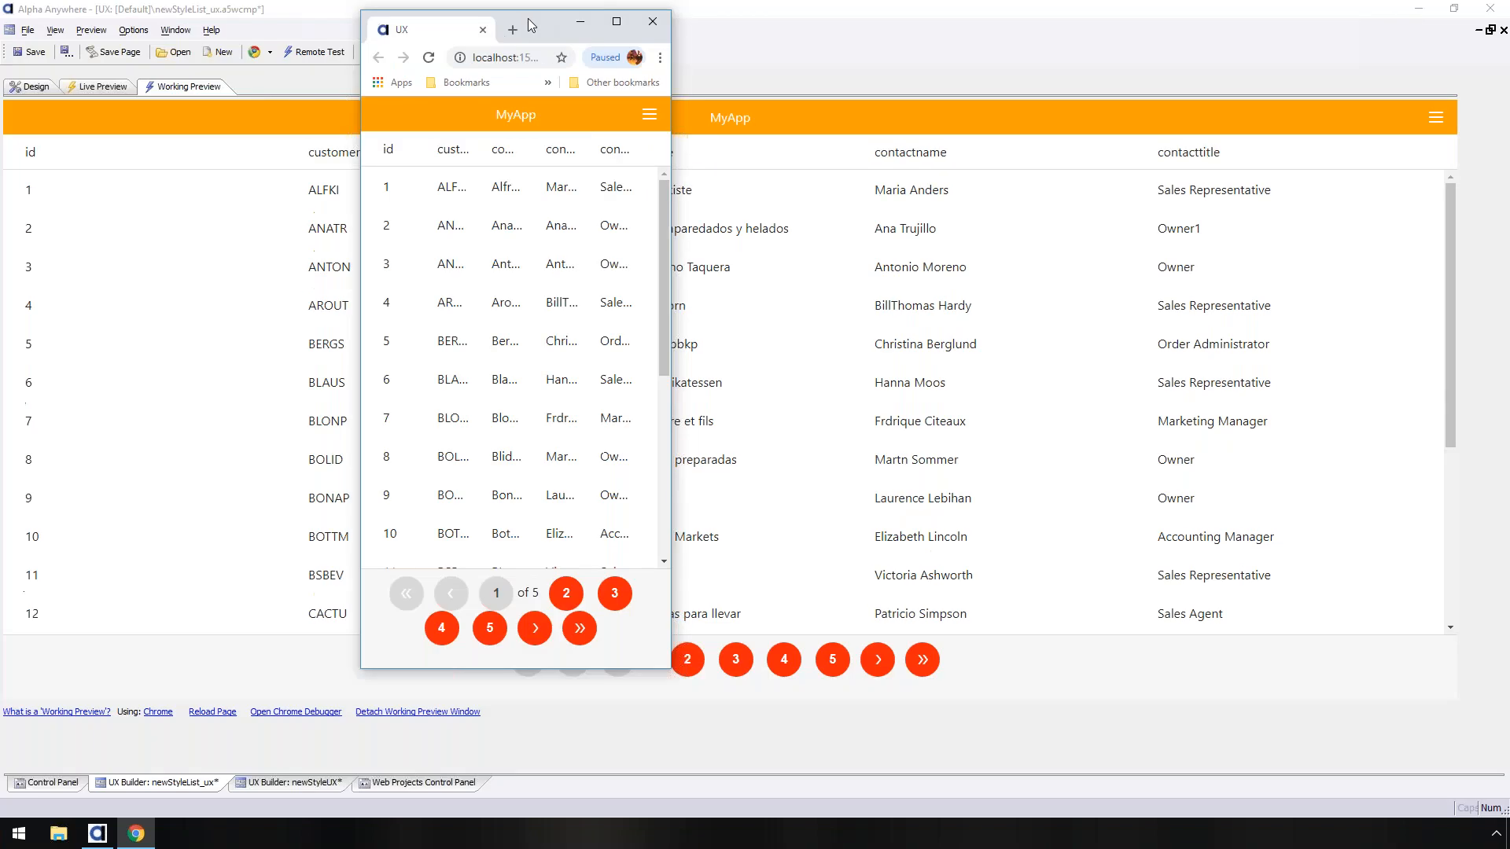
pyautogui.moveTo(527, 17); pyautogui.dragTo(414, 16)
pyautogui.click(504, 22)
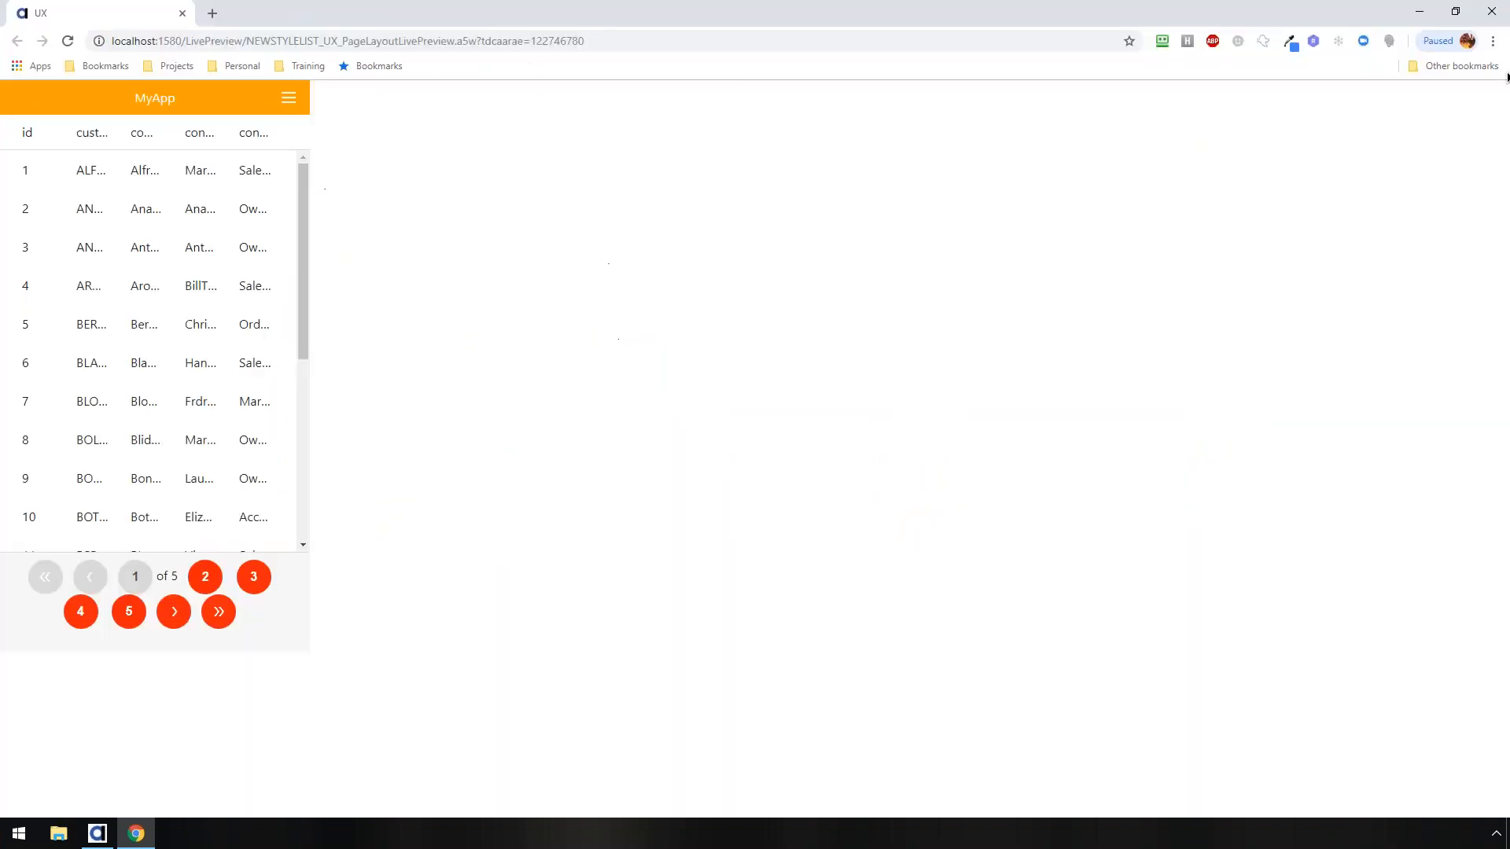
pyautogui.click(1456, 12)
pyautogui.moveTo(549, 663); pyautogui.dragTo(939, 776)
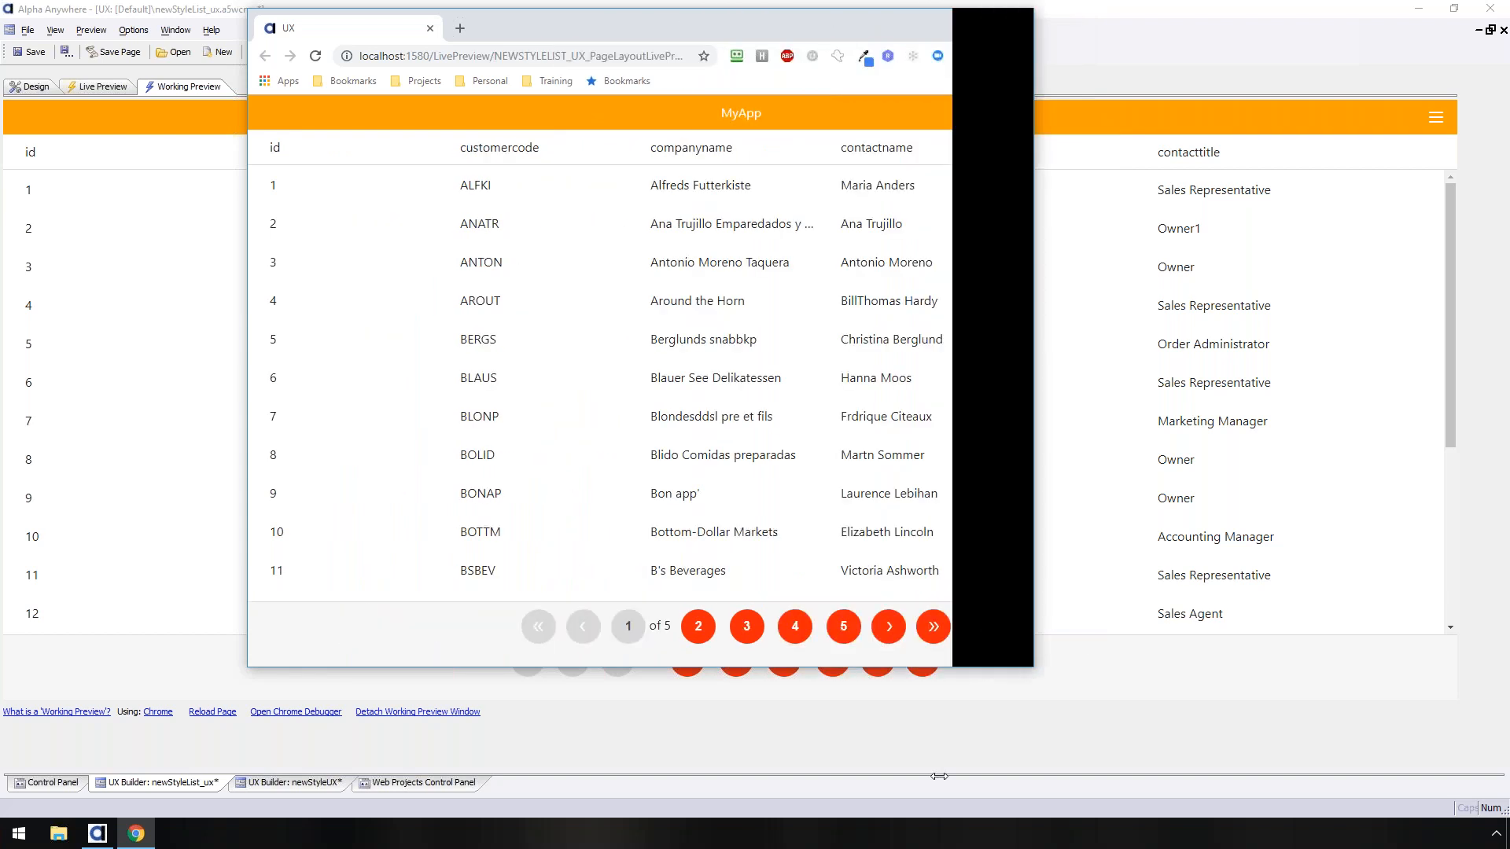
# - Test row selection and the MyApp header's slide-out menu in the customer list's Working Preview
pyautogui.moveTo(939, 776); pyautogui.dragTo(1157, 694)
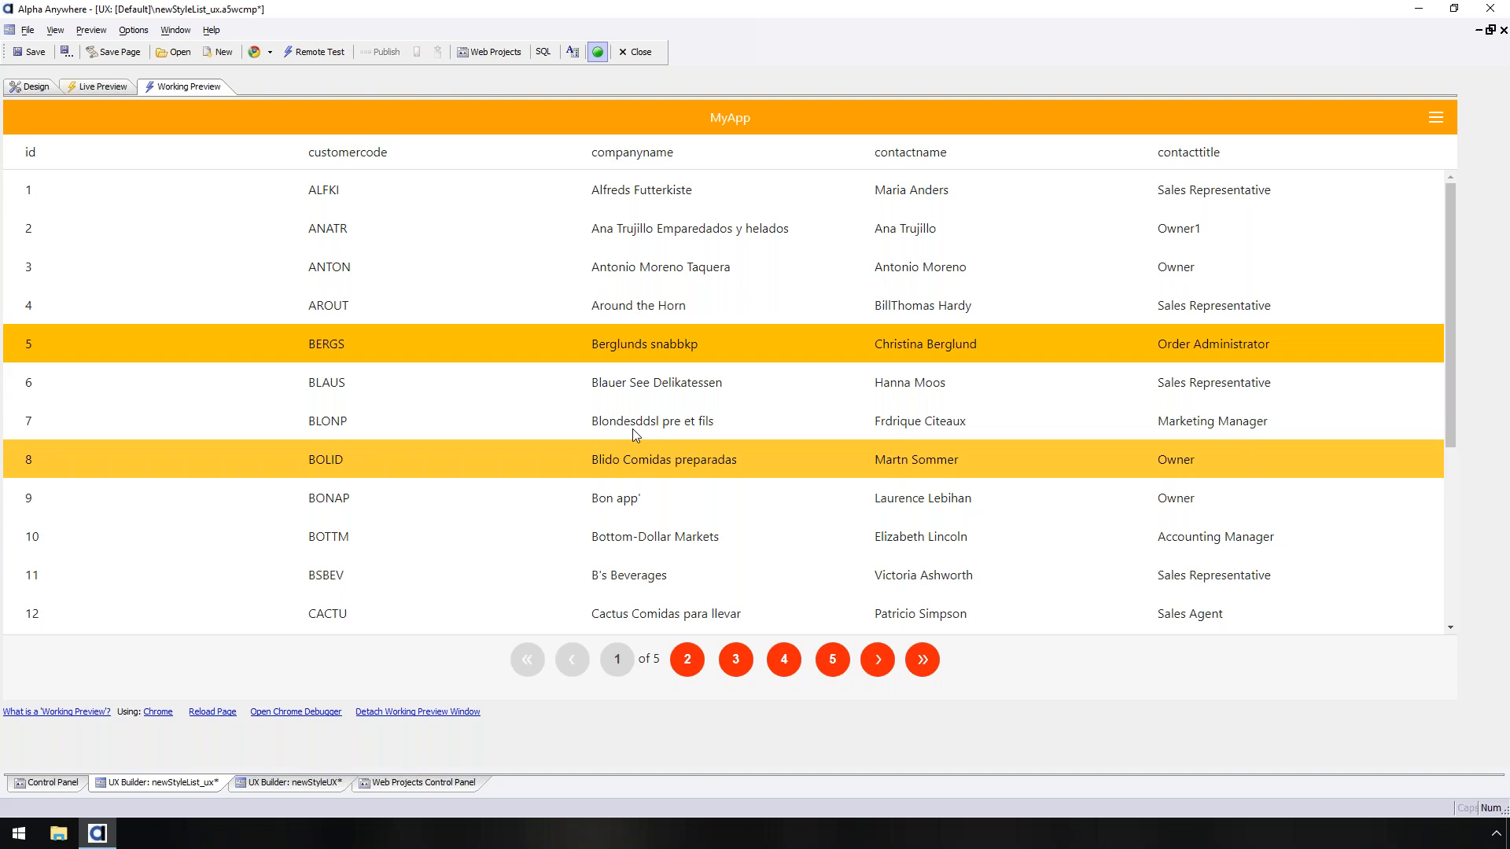
pyautogui.click(683, 232)
pyautogui.click(673, 267)
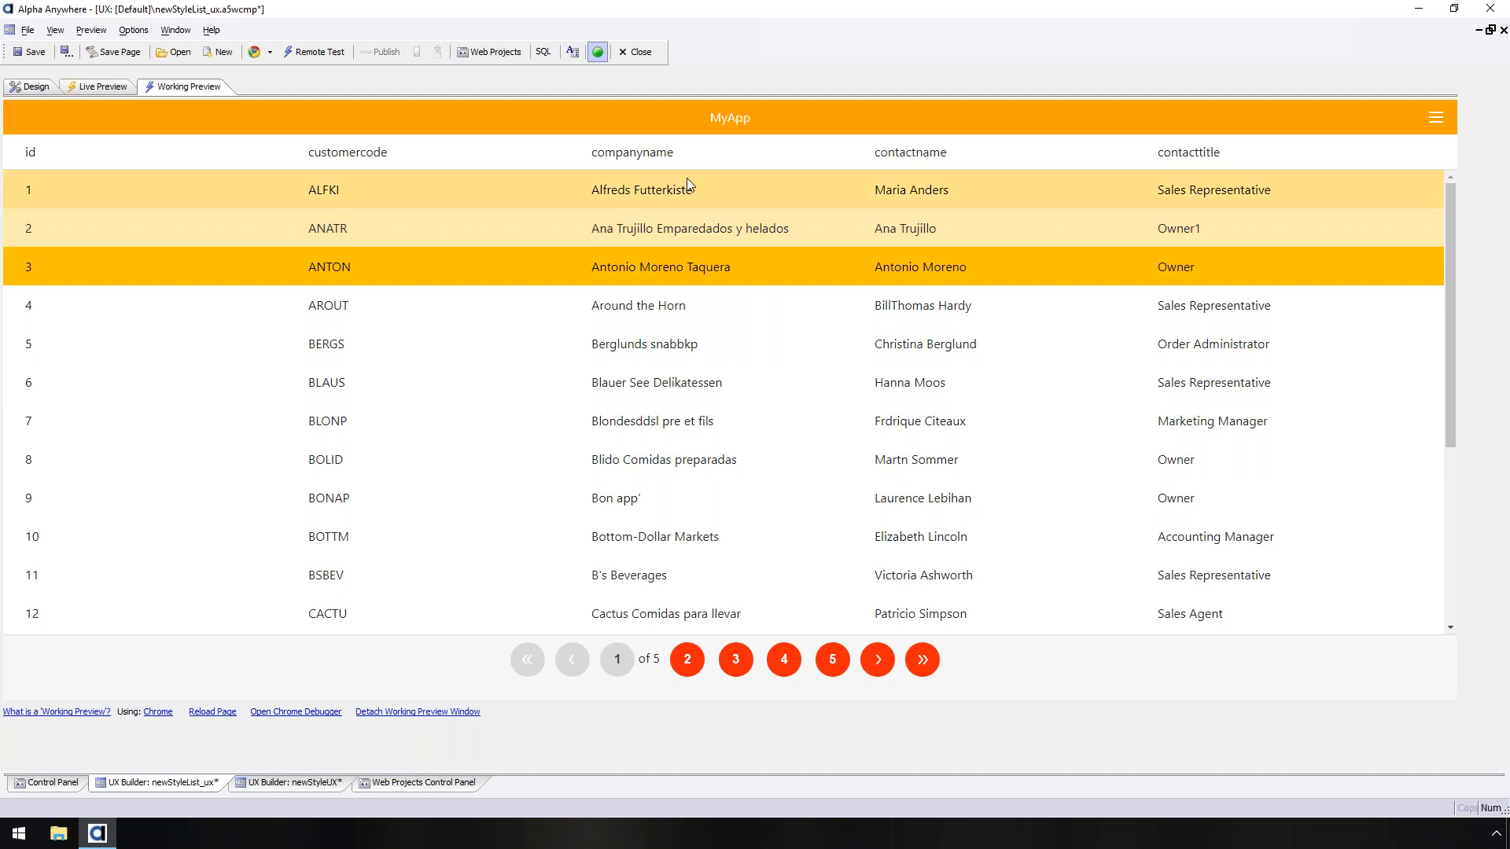
pyautogui.click(1431, 117)
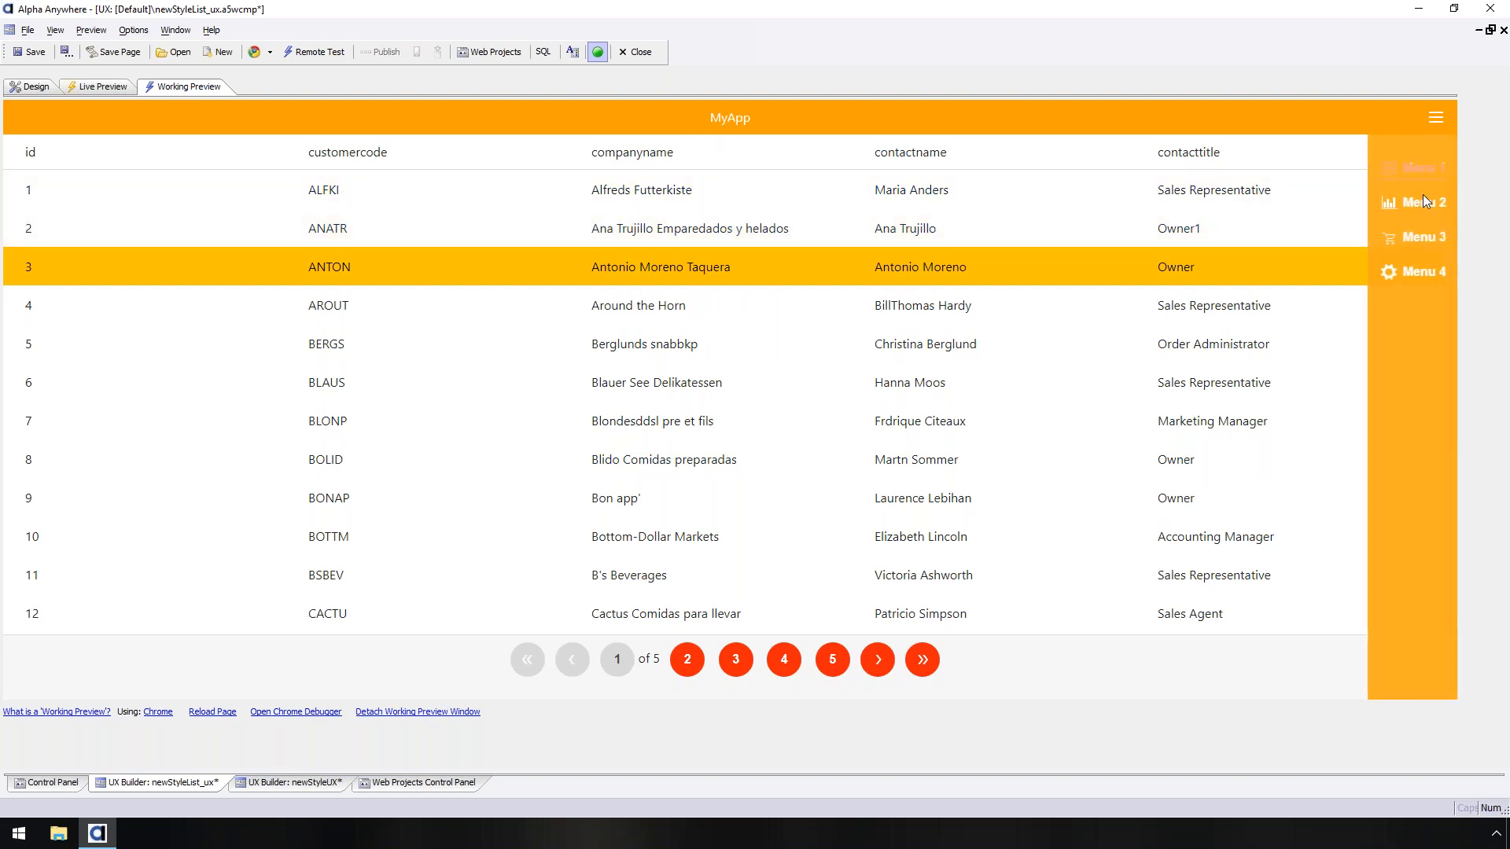
pyautogui.click(1285, 125)
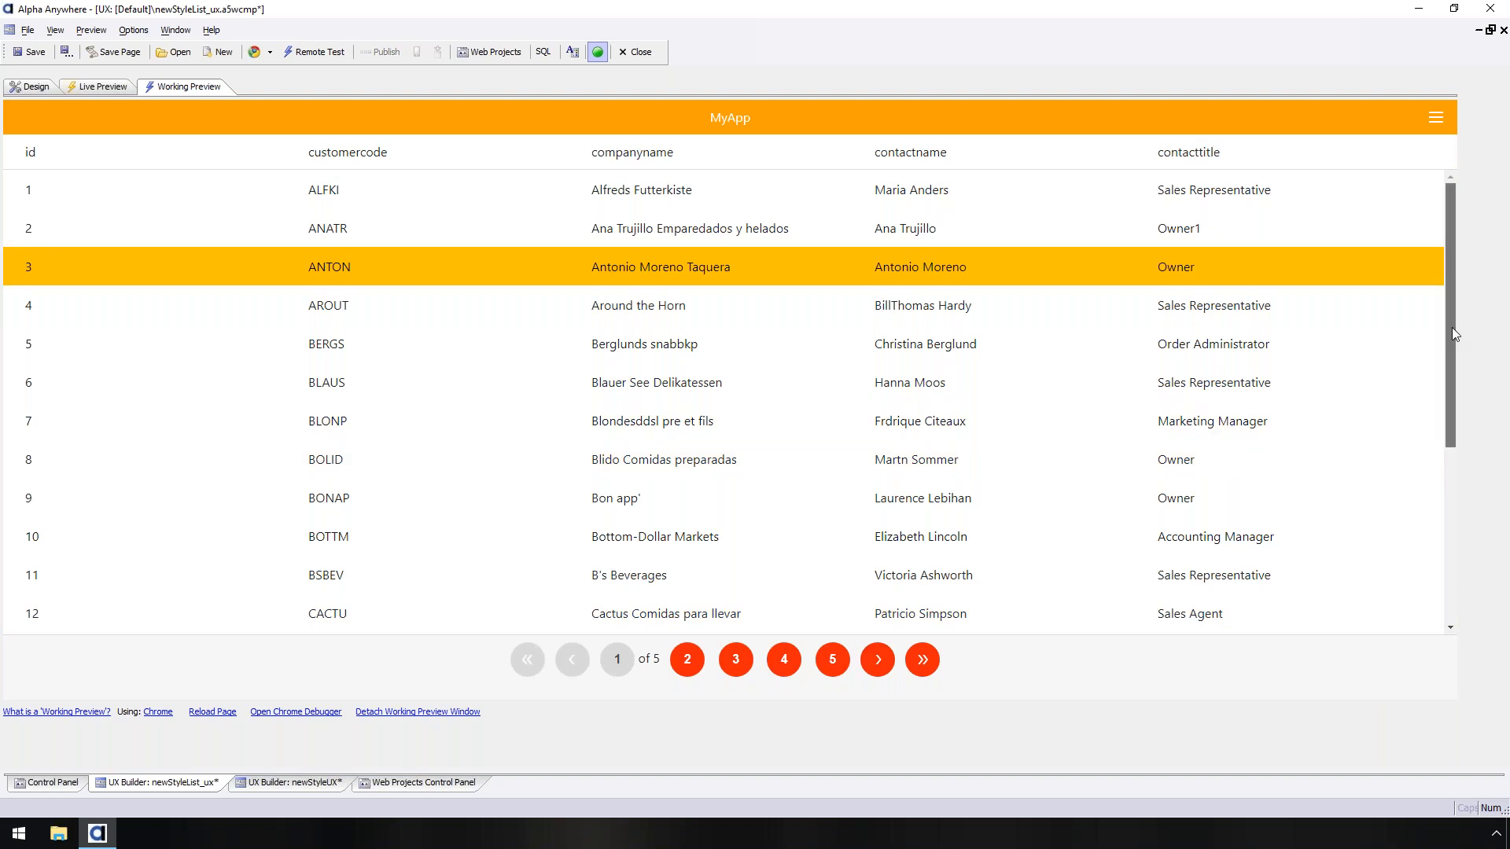
pyautogui.moveTo(1451, 327); pyautogui.dragTo(1456, 240)
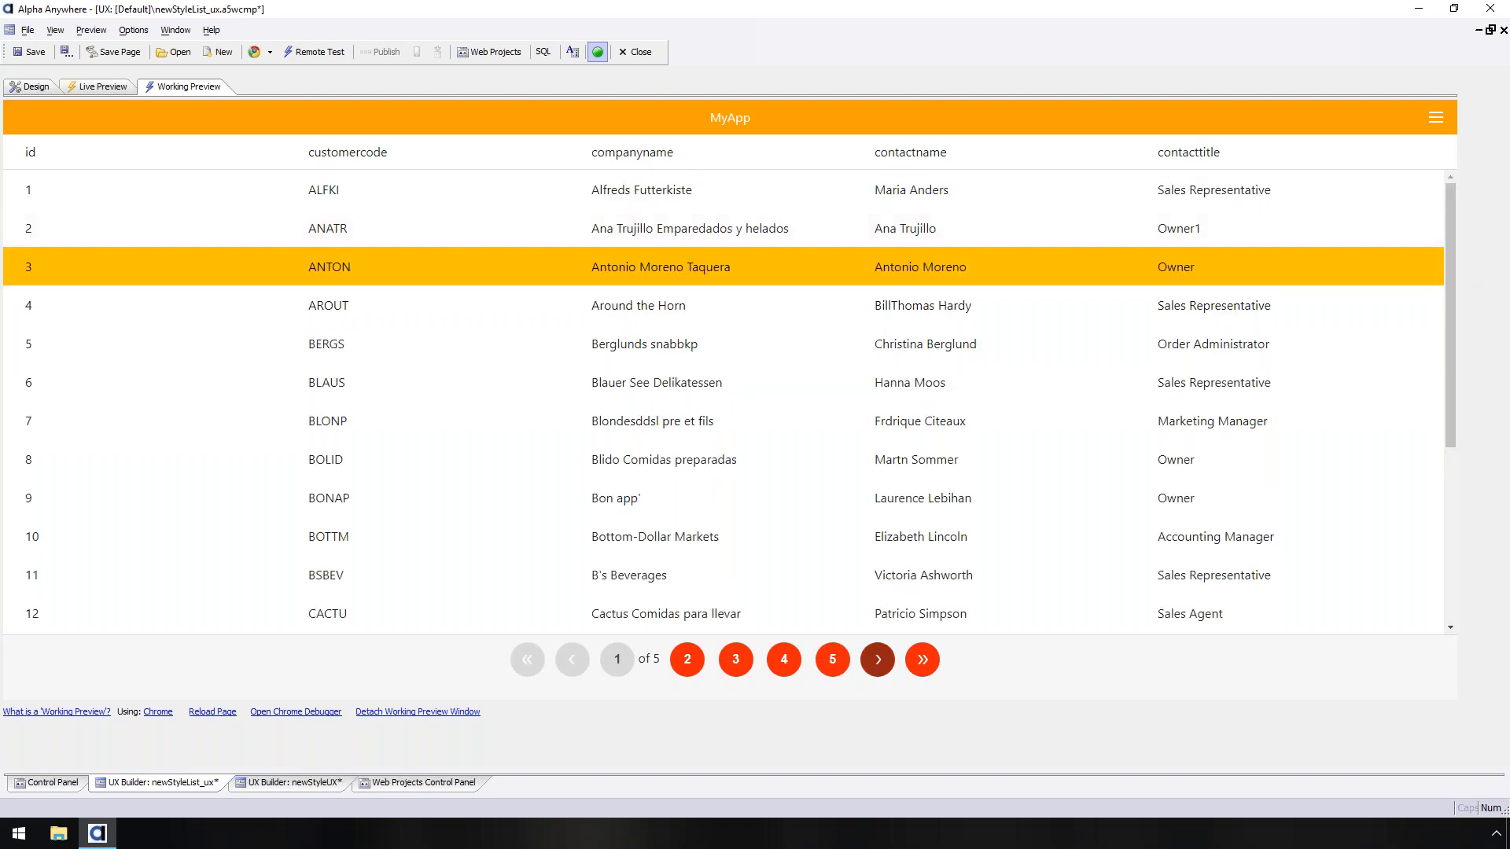
# - Page through the customer list with the next-page and first-page navigation buttons, ending on page 2
pyautogui.click(878, 659)
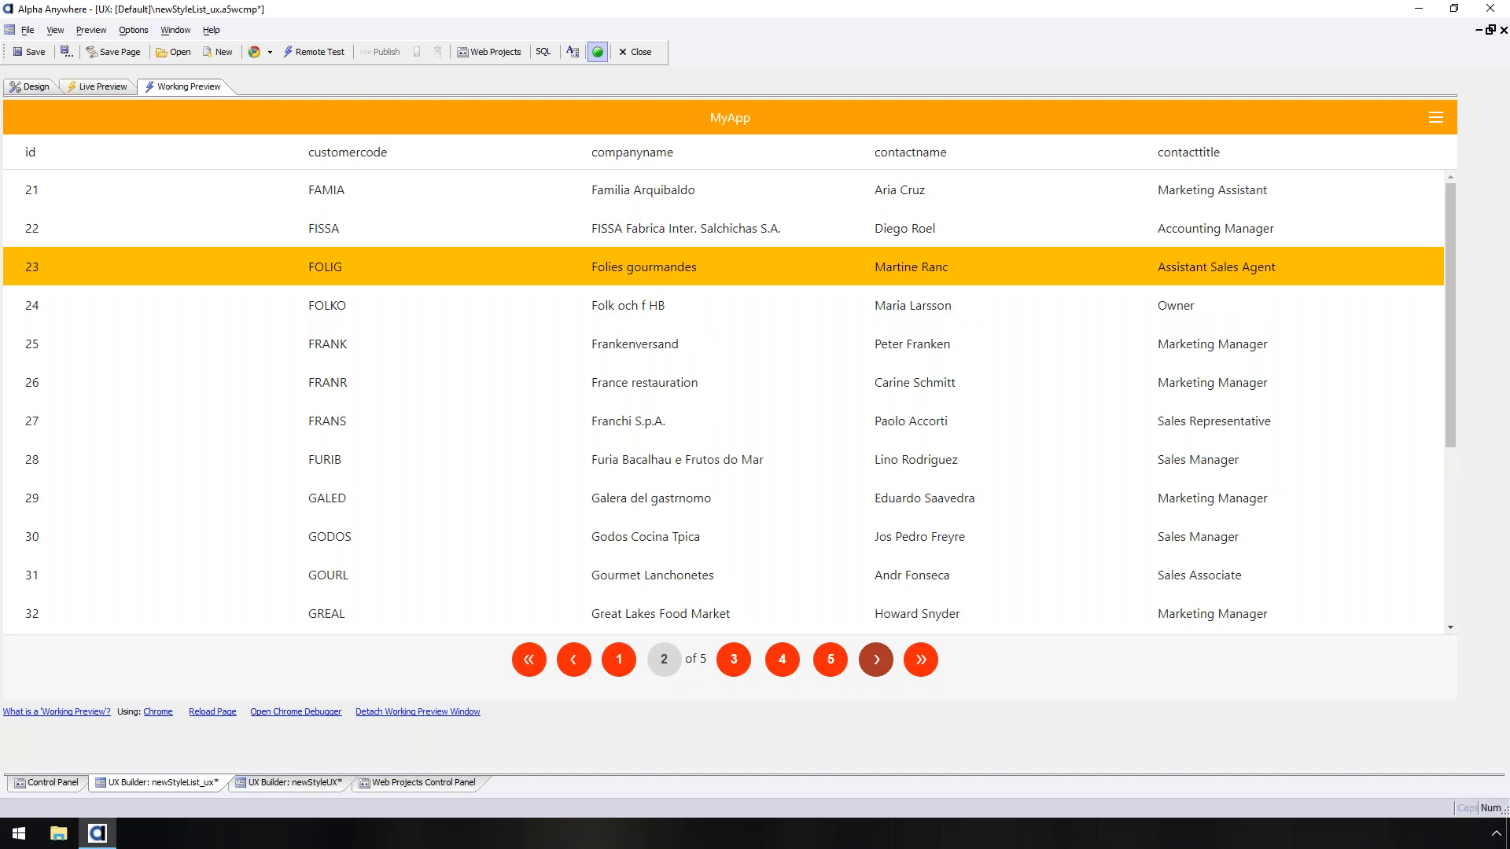
pyautogui.click(876, 667)
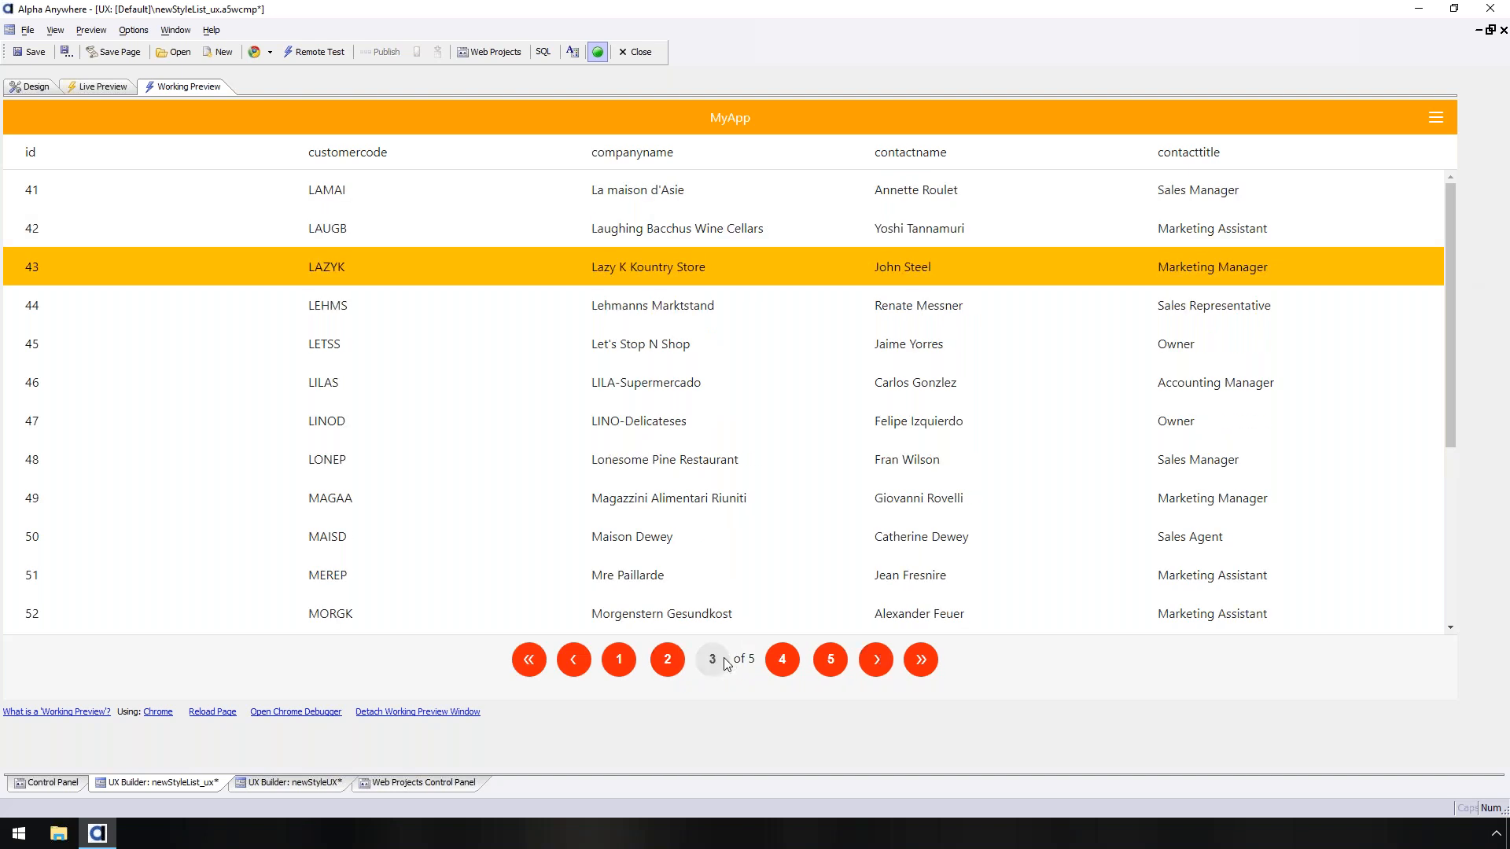
pyautogui.click(878, 670)
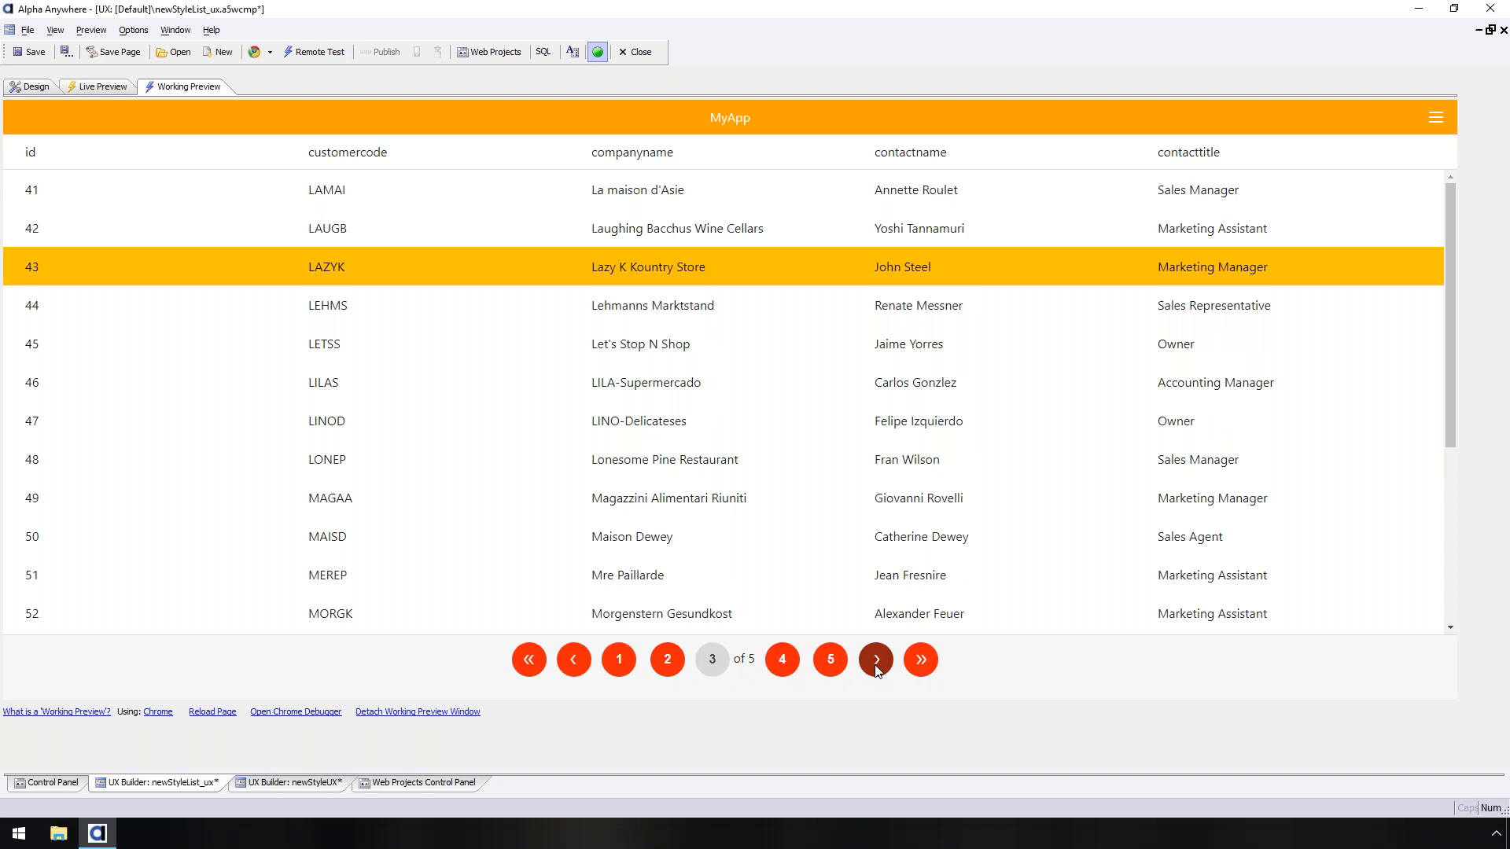
pyautogui.click(876, 667)
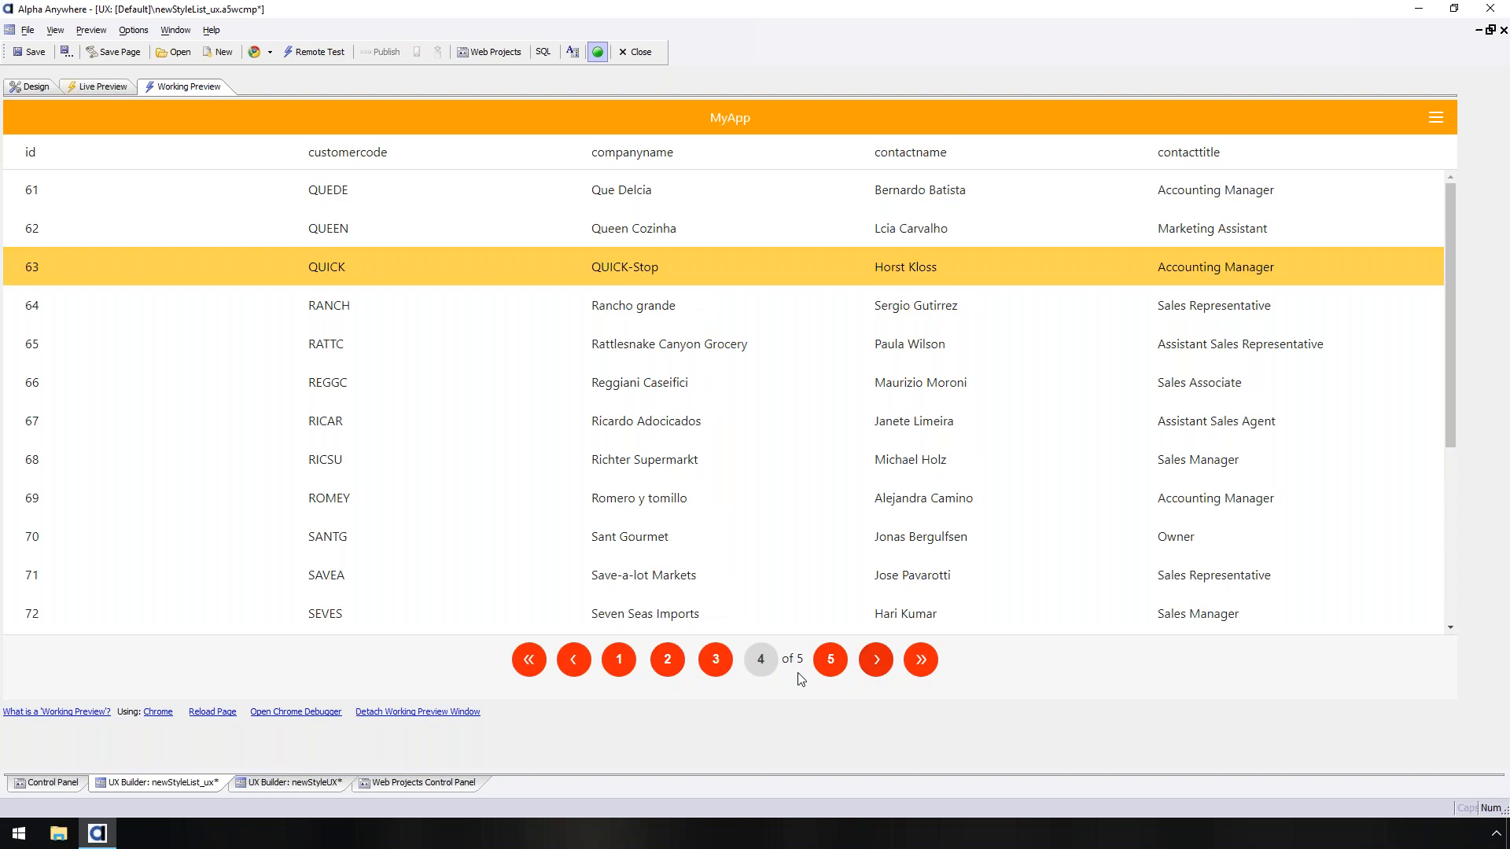
pyautogui.click(527, 658)
pyautogui.click(877, 659)
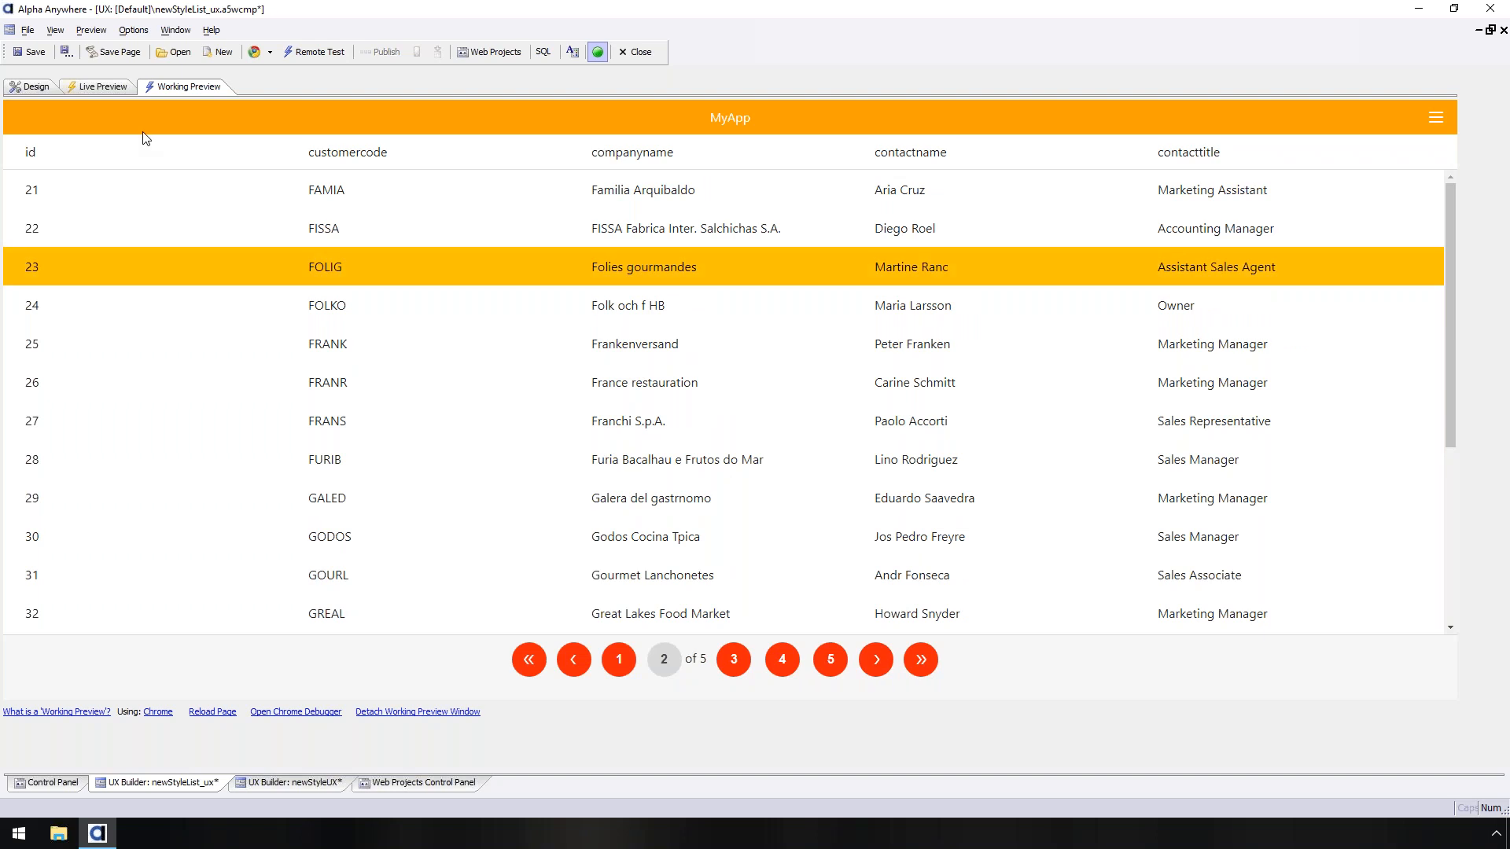
# - Open LISTSTYLE in the List Builder and choose NavigationButtons as the data pagination method
pyautogui.click(32, 86)
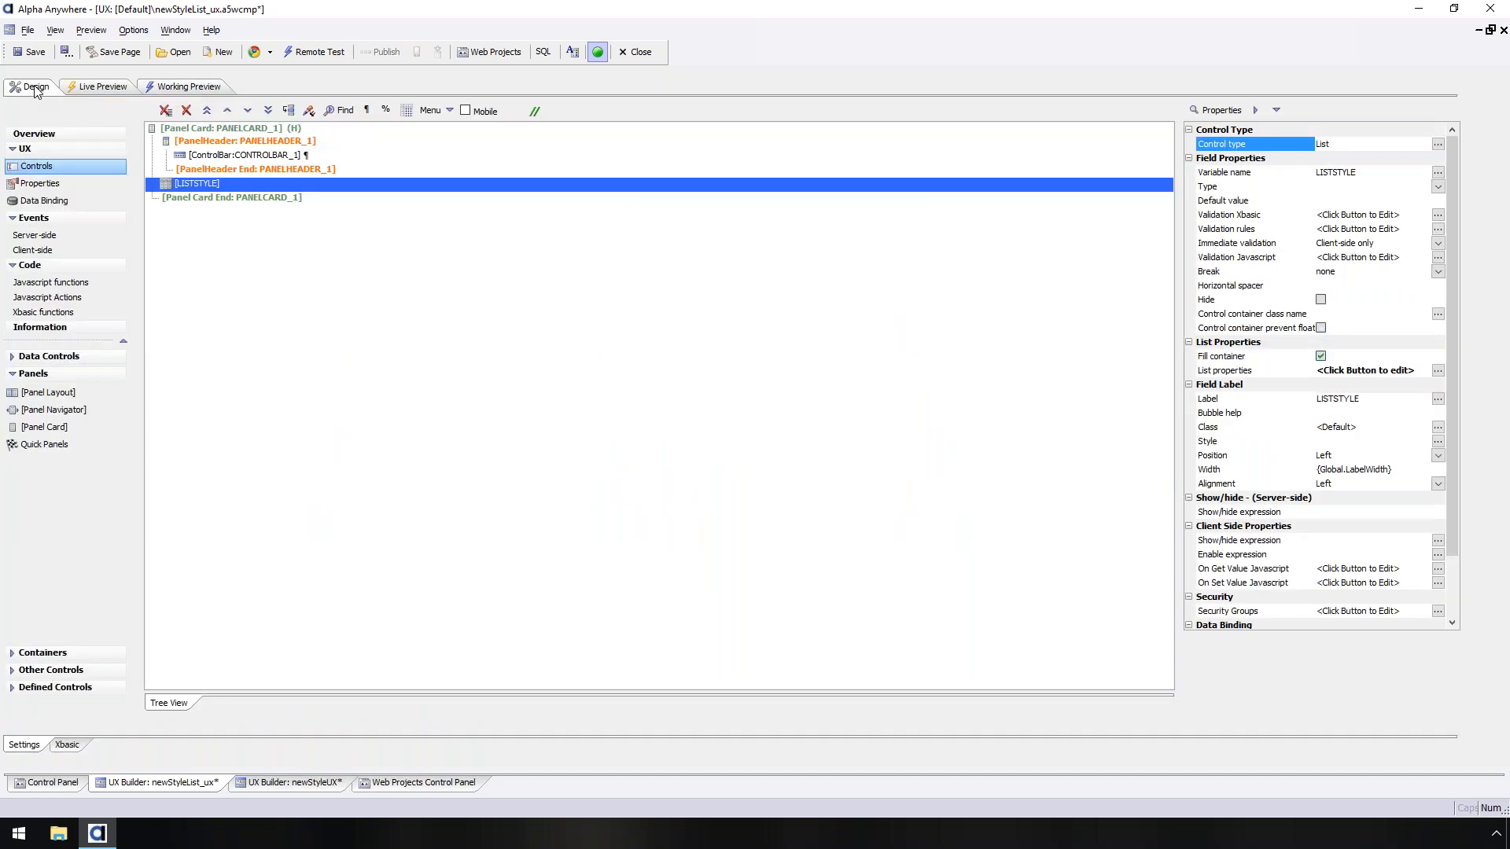
pyautogui.doubleClick(196, 184)
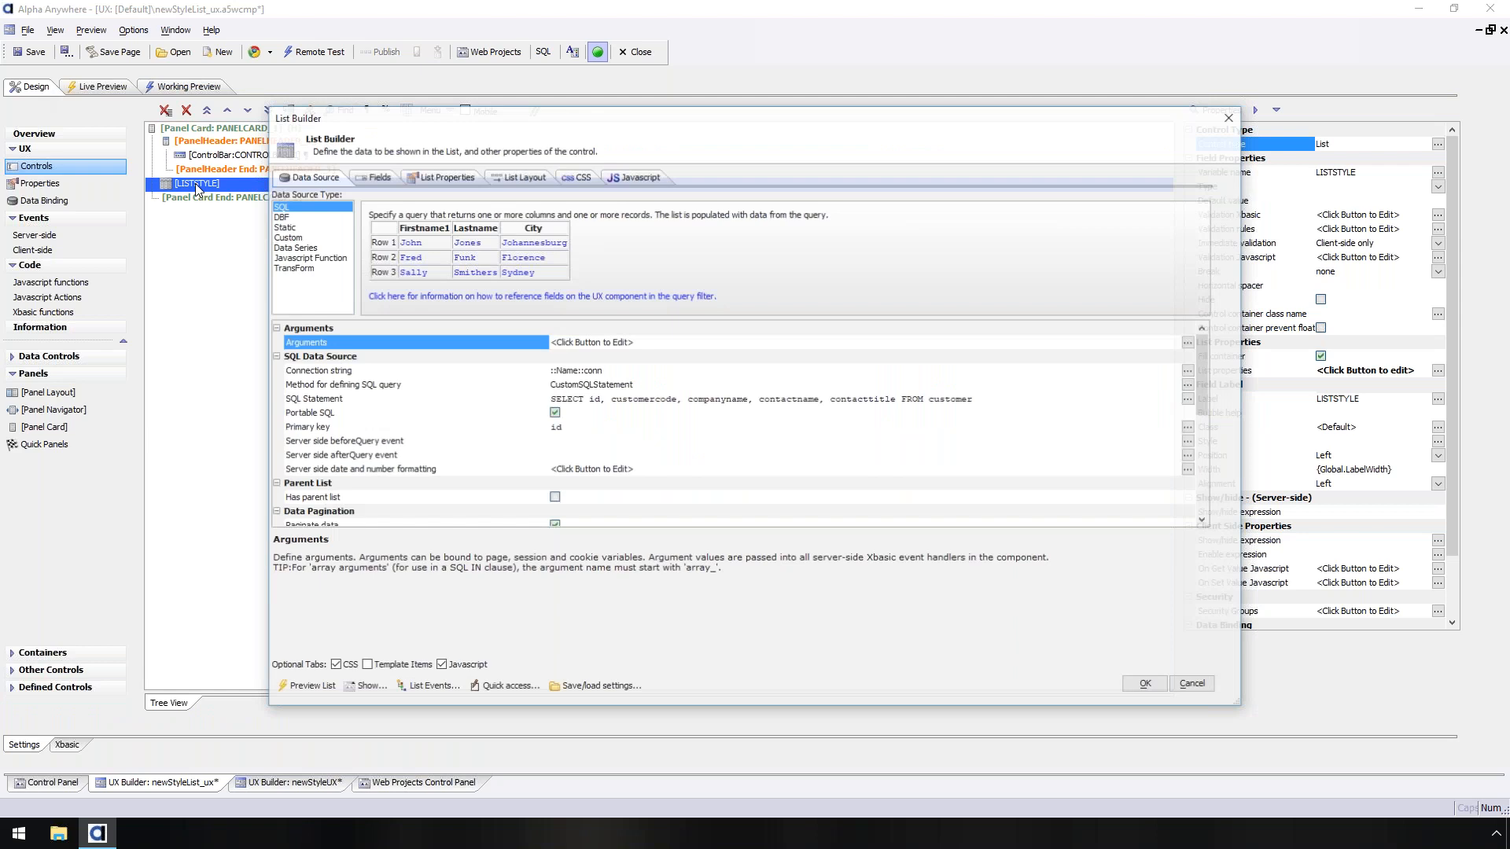
pyautogui.scroll(-10, 454, 389)
pyautogui.scroll(3, 455, 389)
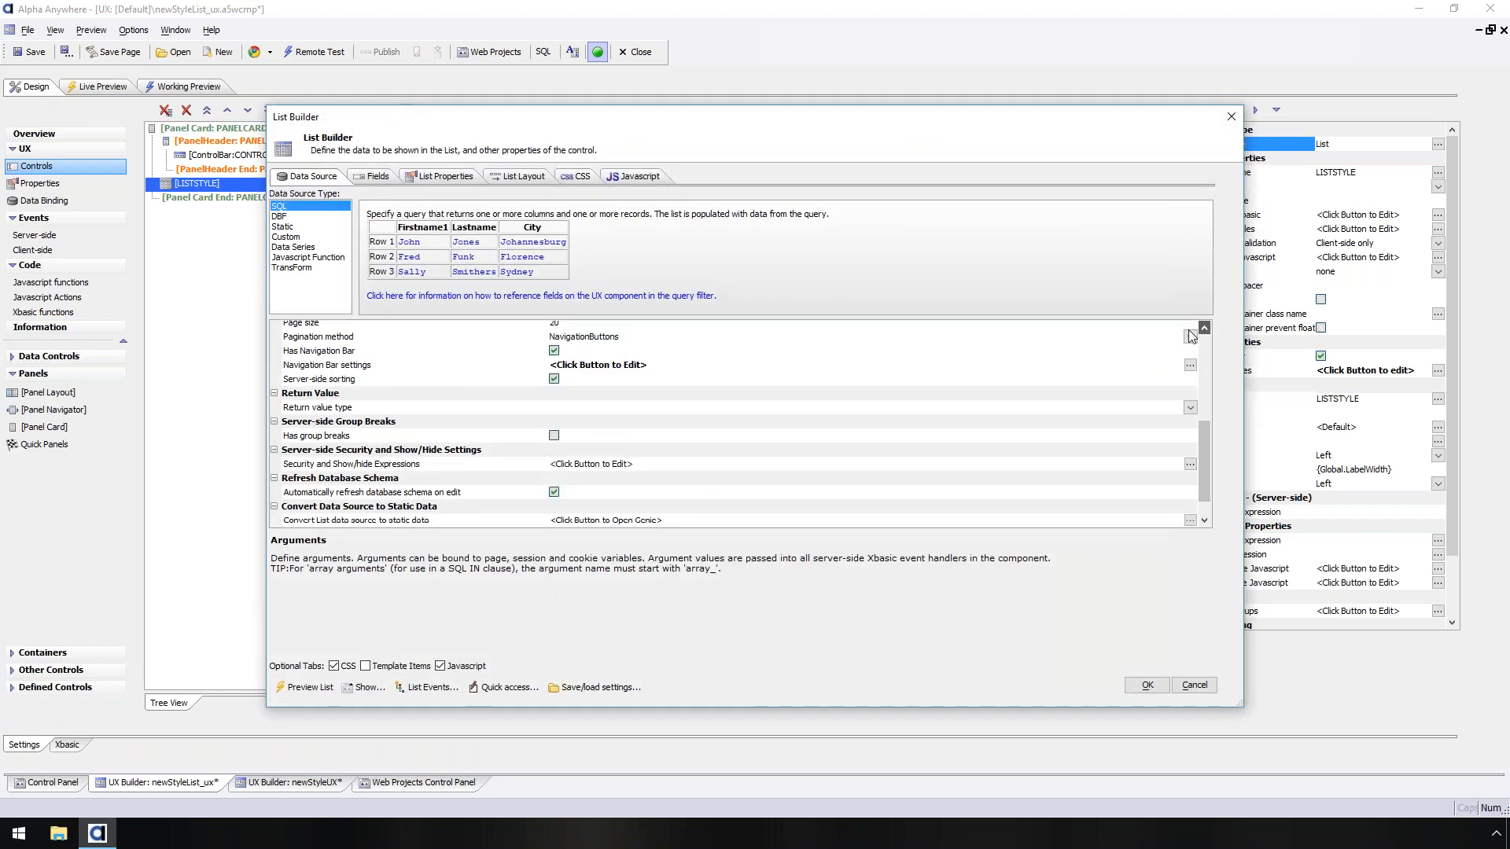
pyautogui.click(1190, 387)
pyautogui.click(1190, 386)
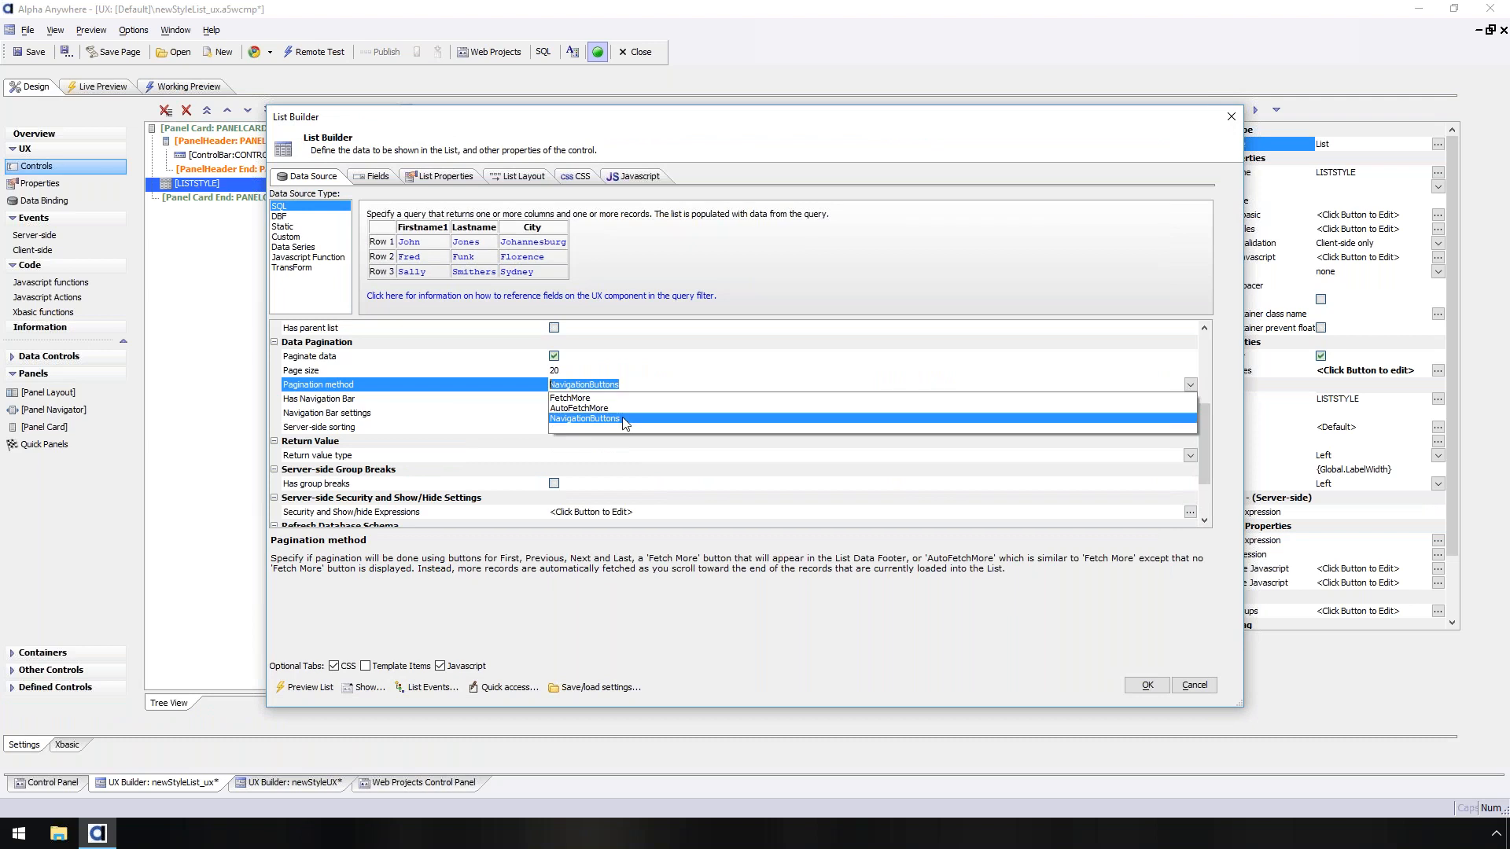
pyautogui.click(623, 419)
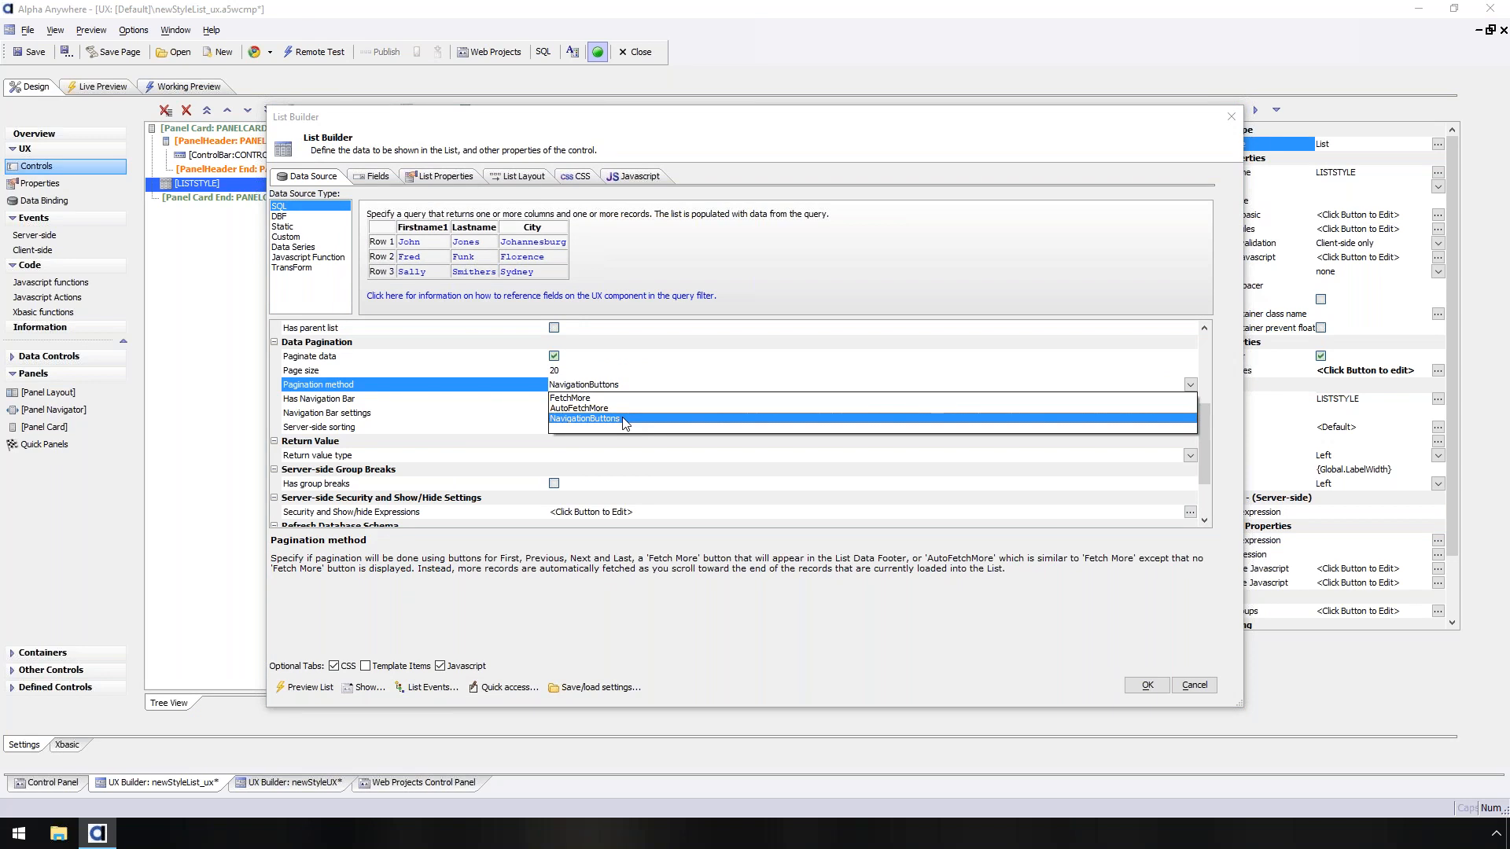
pyautogui.click(623, 420)
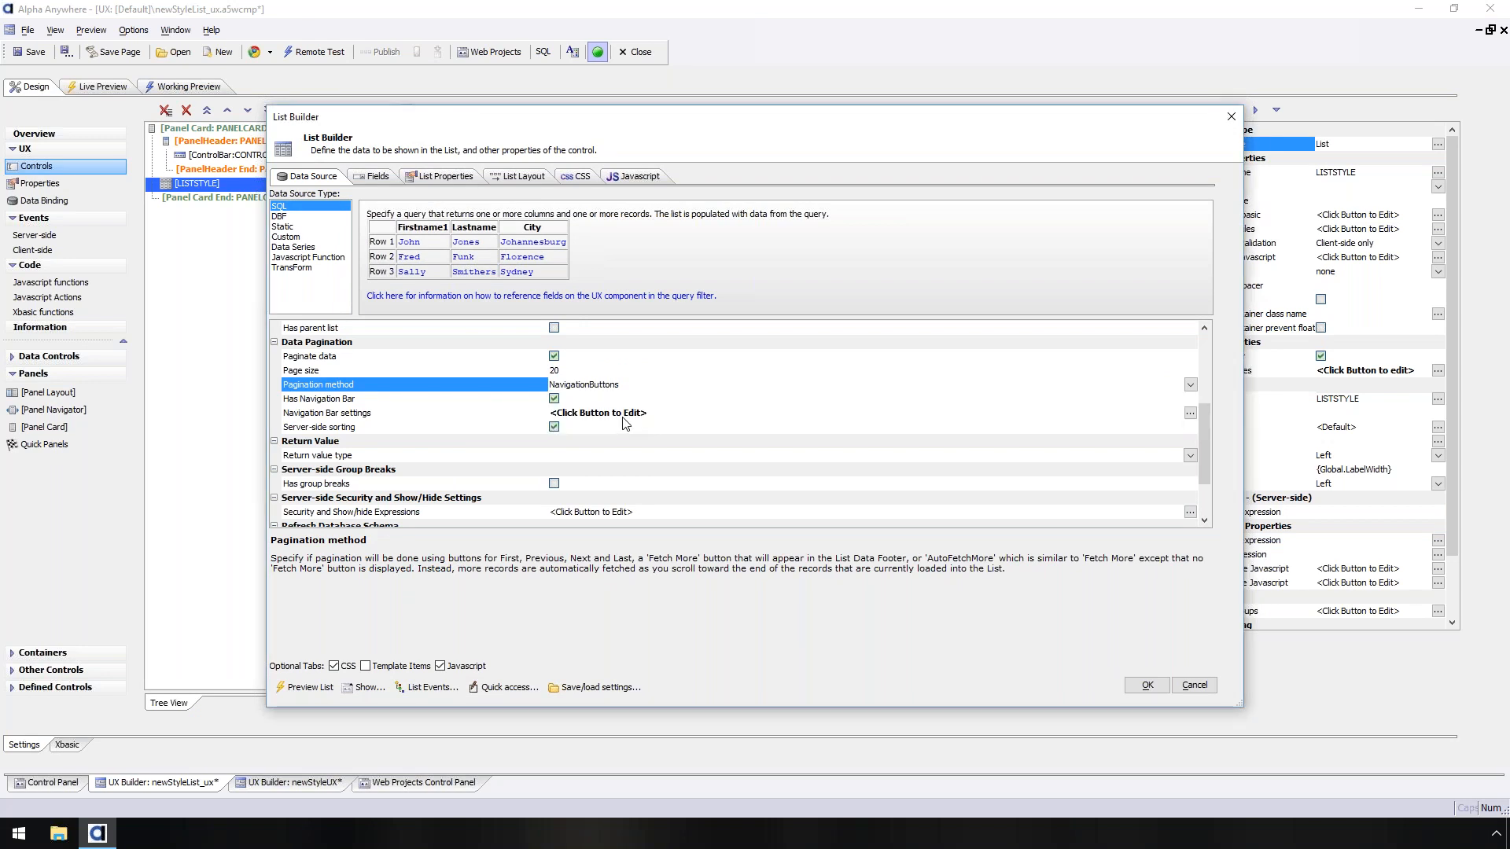
# - Enable the page size selector and the input control for the current page number in the list's navigation bar settings
pyautogui.click(625, 422)
pyautogui.click(763, 366)
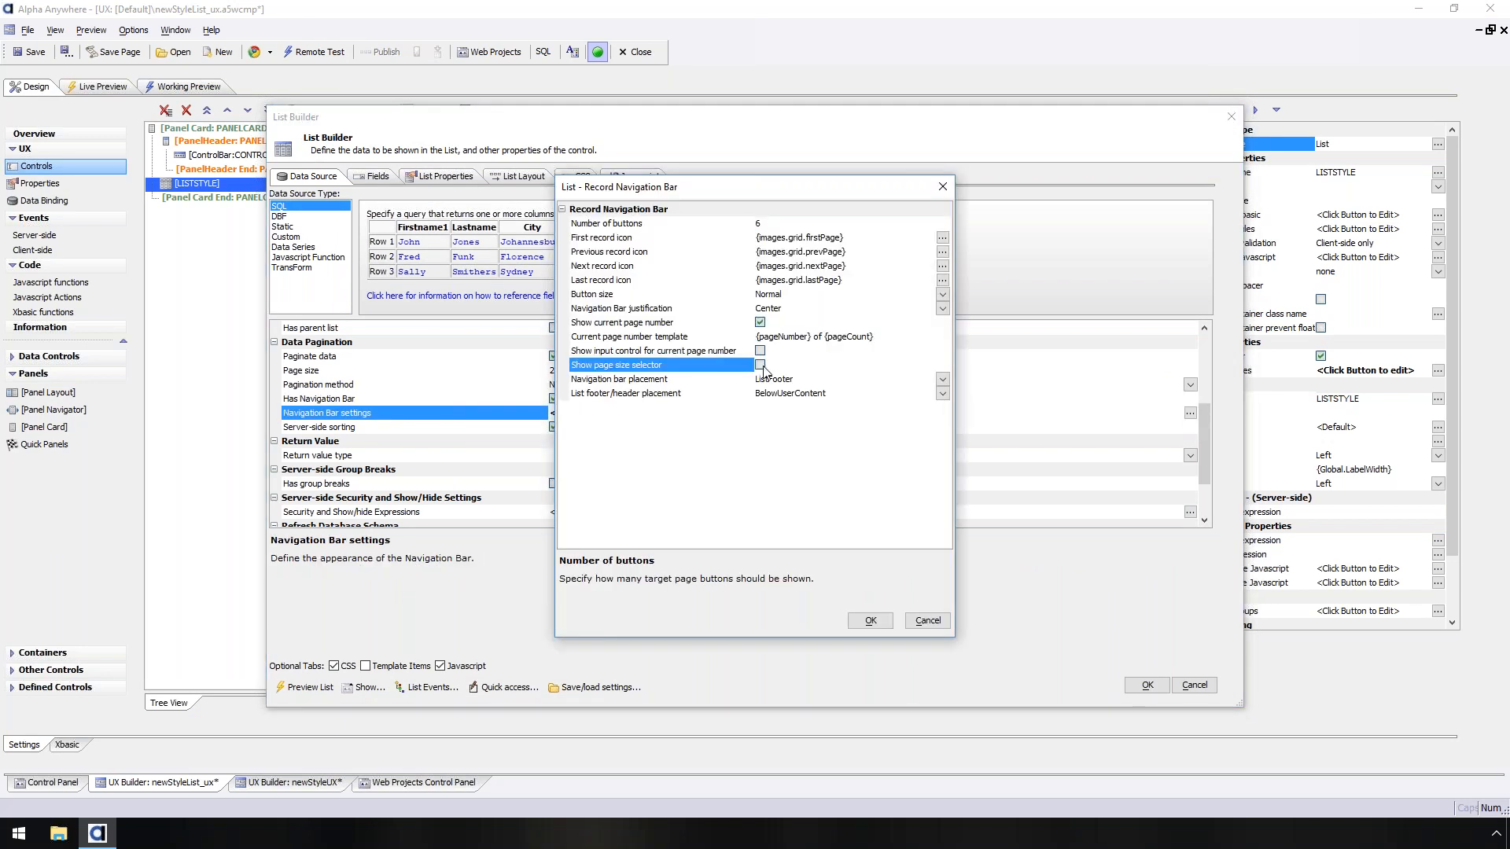
pyautogui.click(761, 366)
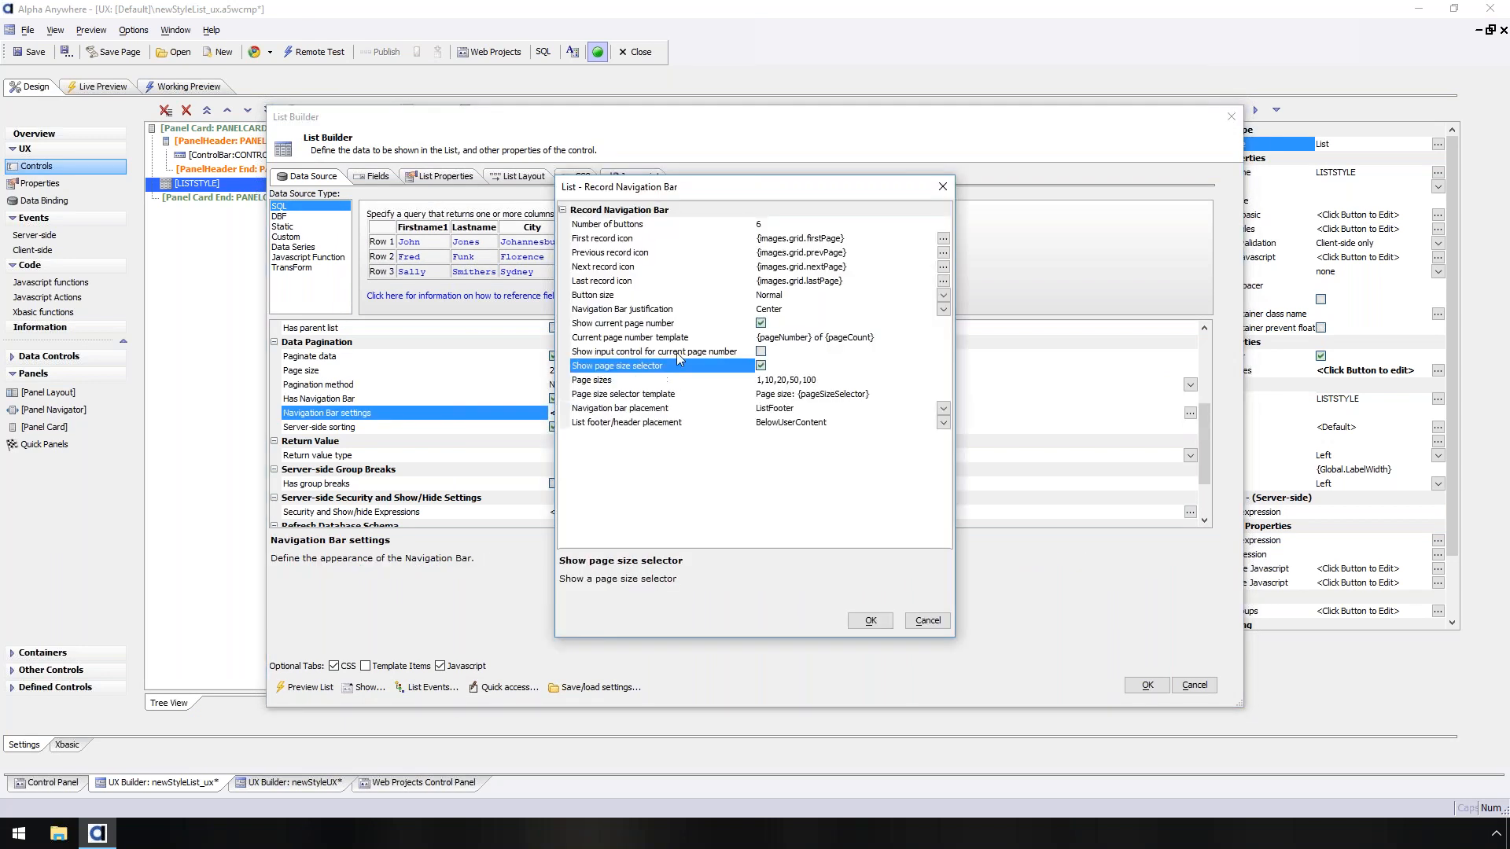
pyautogui.click(750, 353)
pyautogui.click(760, 352)
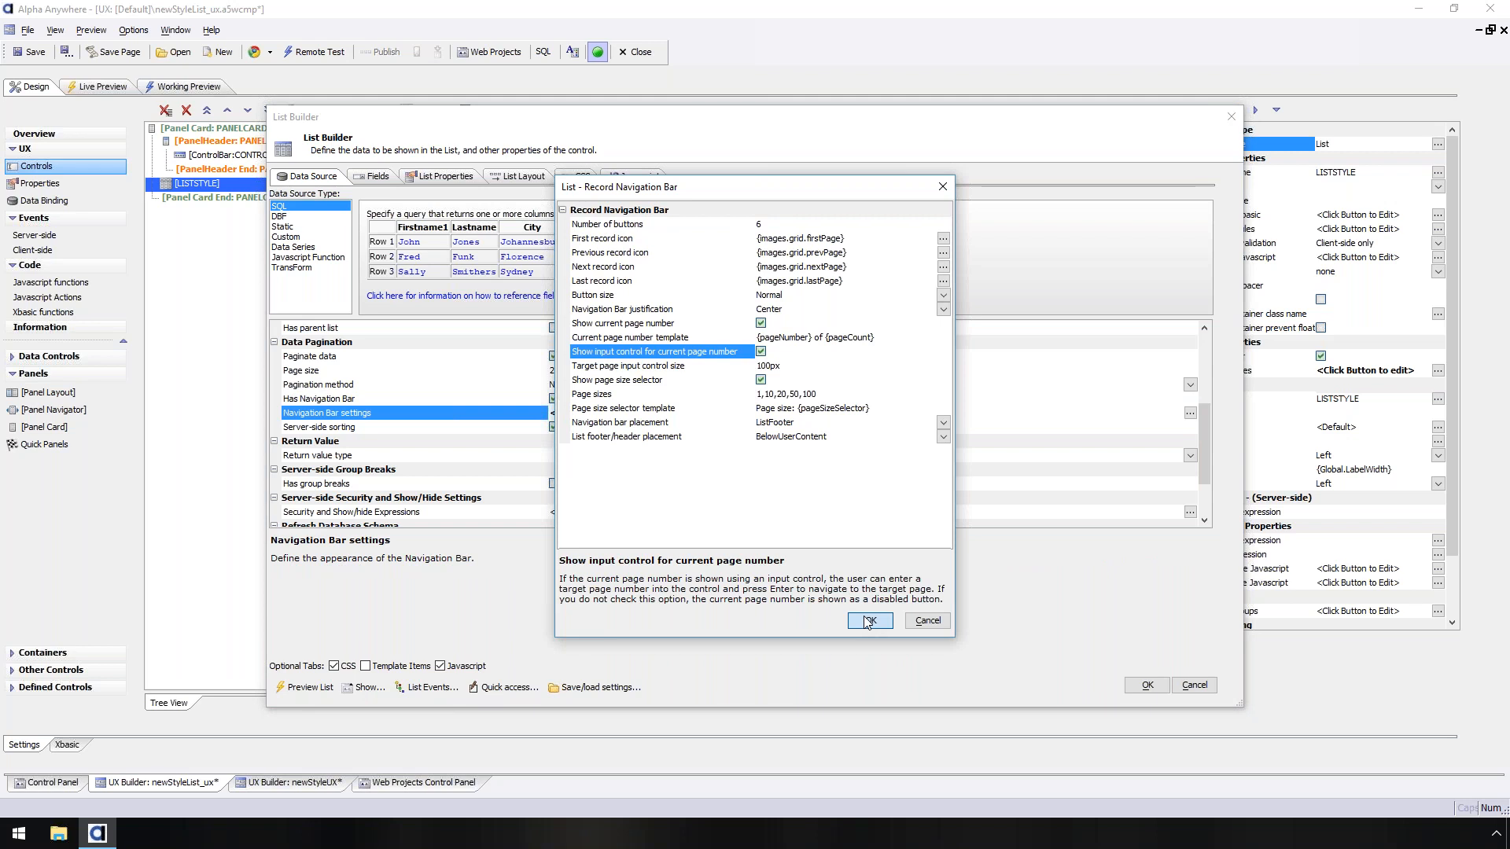
pyautogui.click(868, 621)
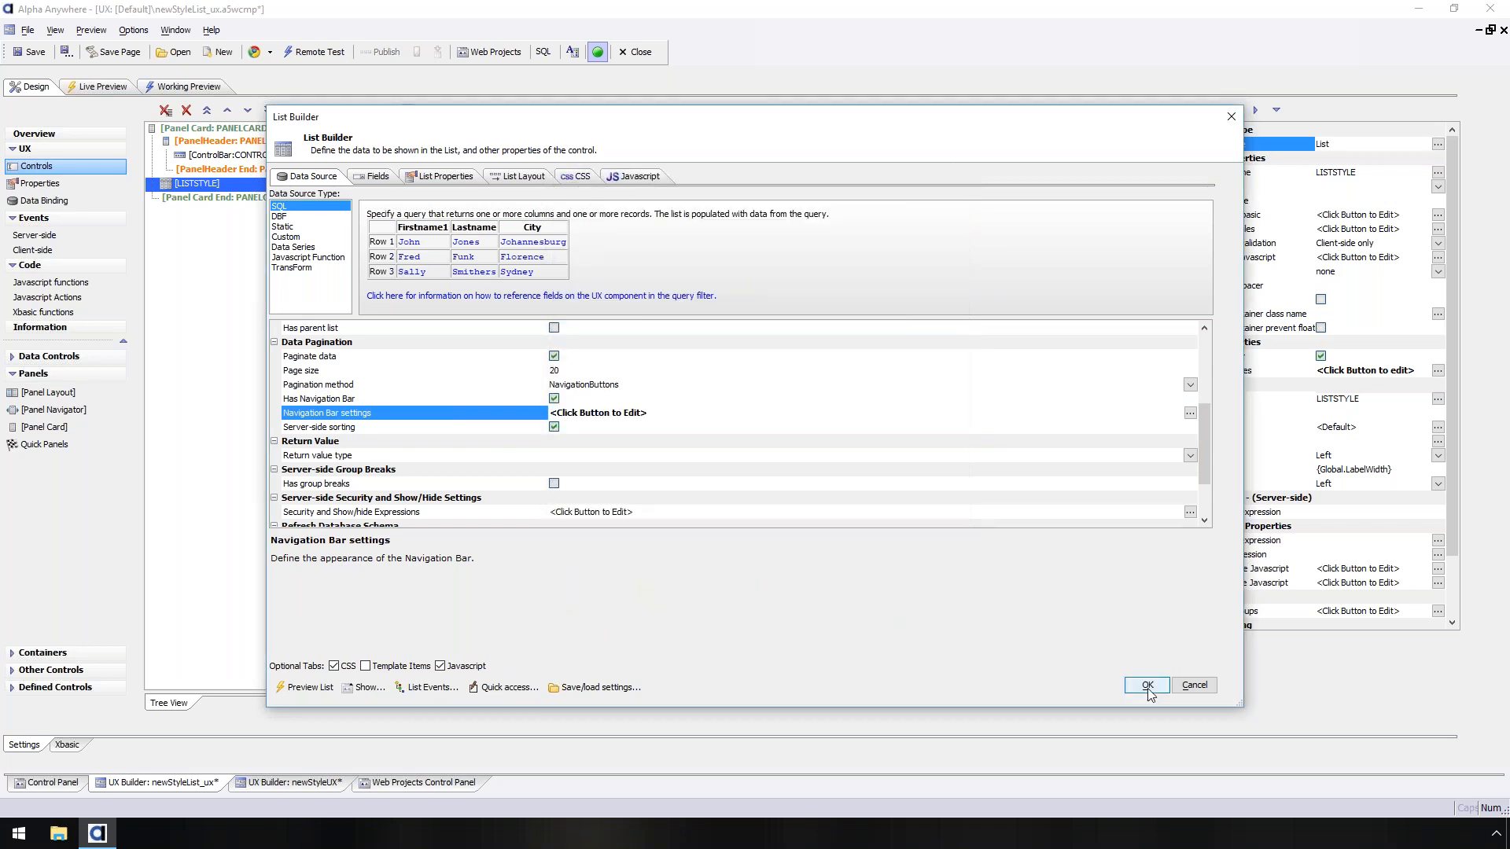
pyautogui.click(1148, 686)
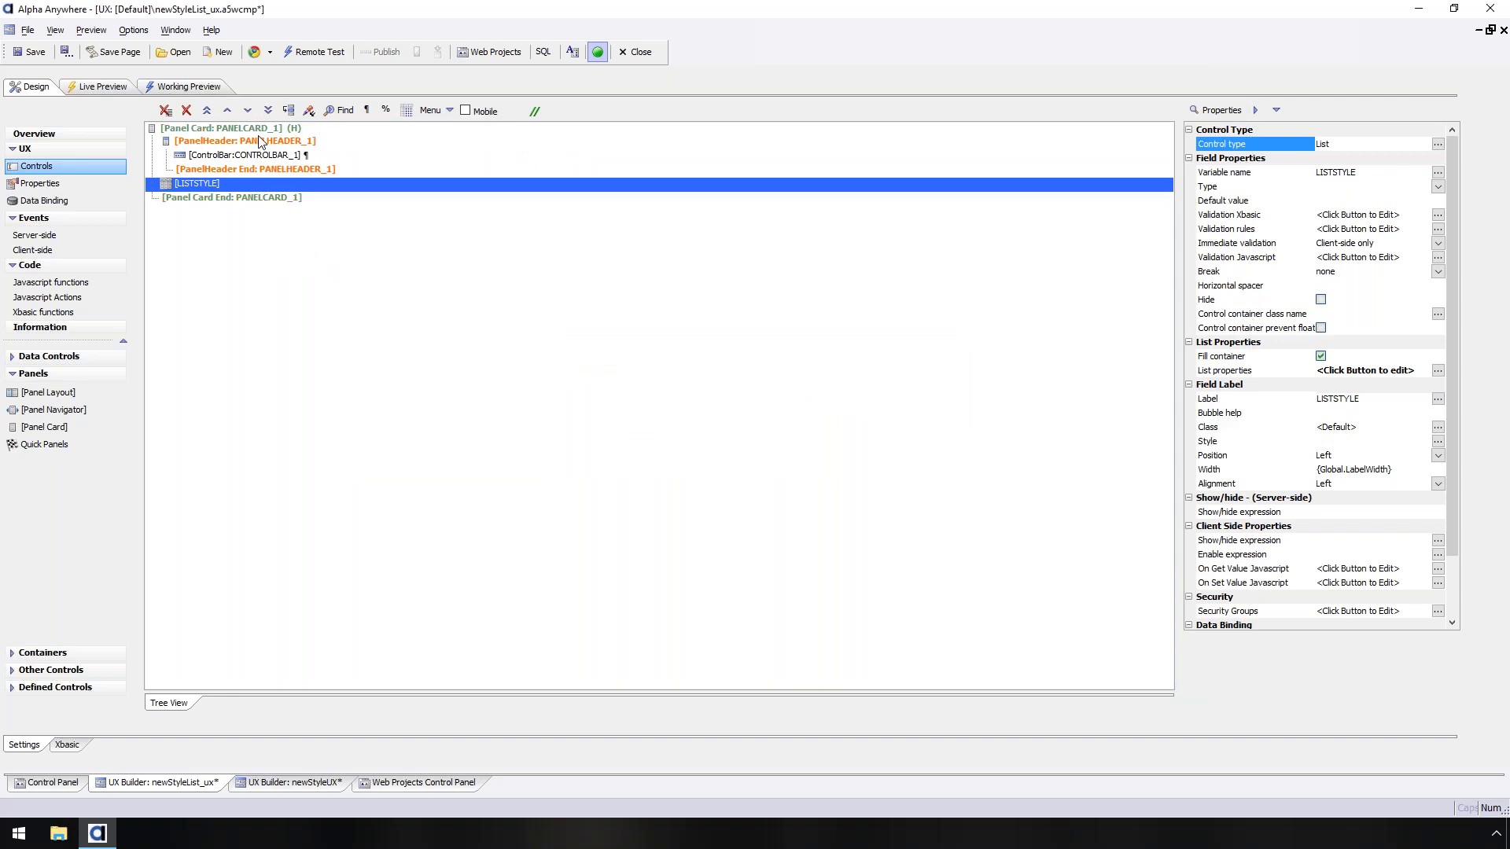
# - Test the page size selector in Working Preview with sizes 10, 20, 50 and 100, ending on 10
pyautogui.click(190, 87)
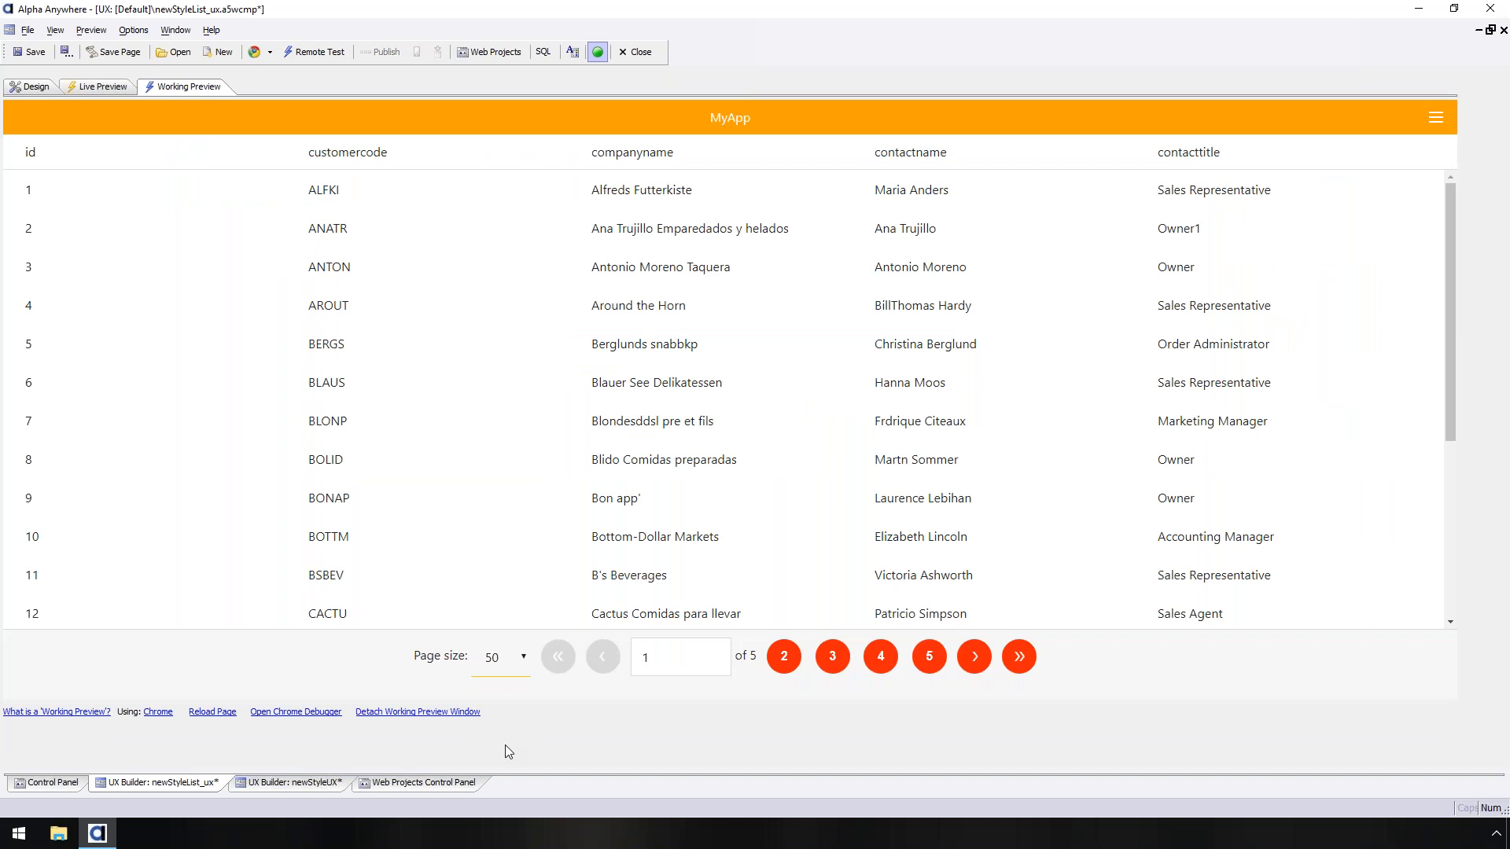
pyautogui.click(576, 654)
pyautogui.click(577, 756)
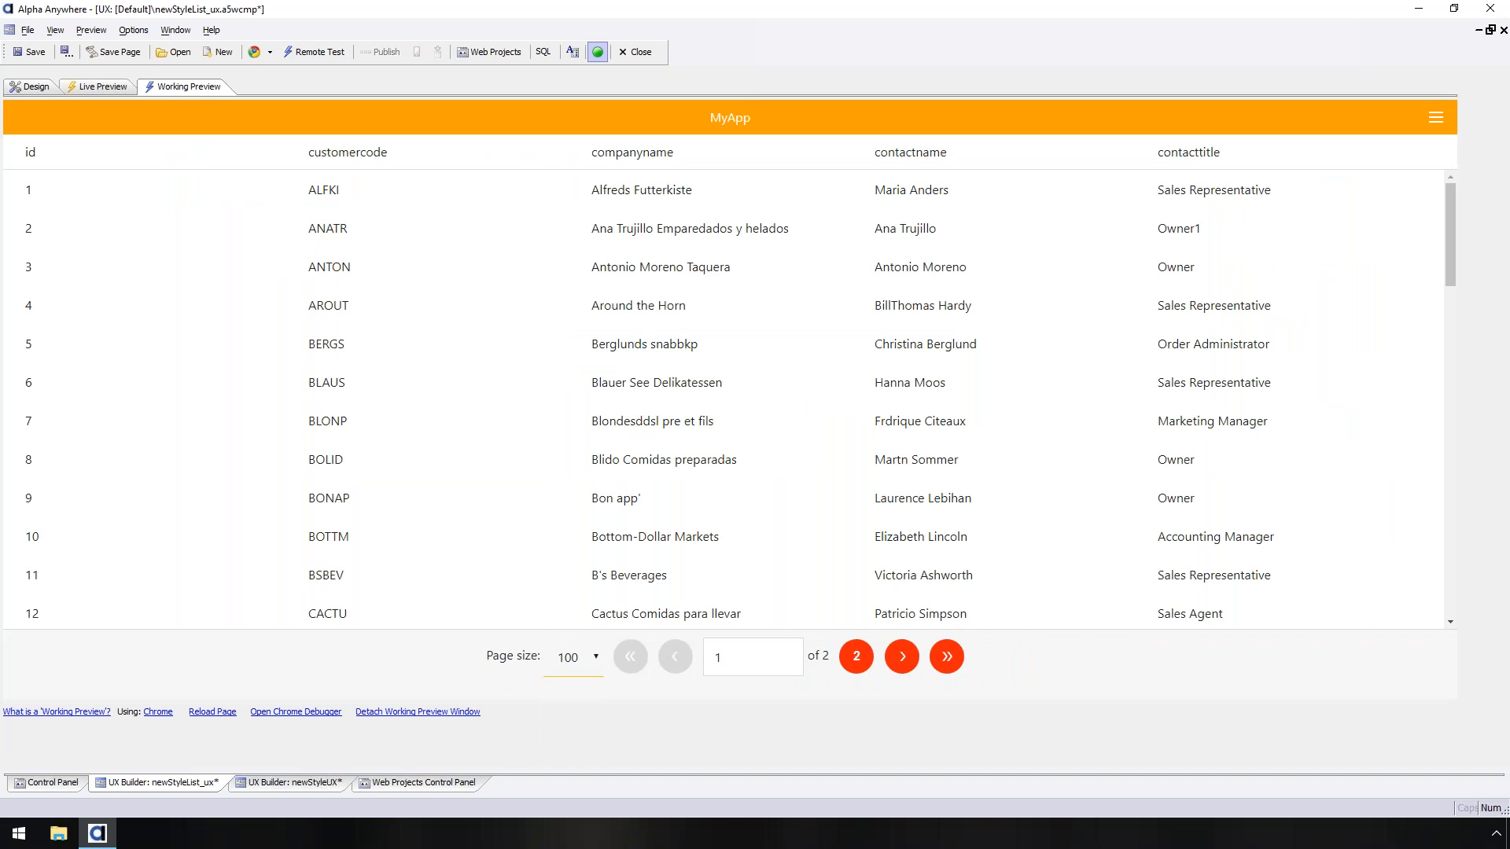
pyautogui.click(599, 658)
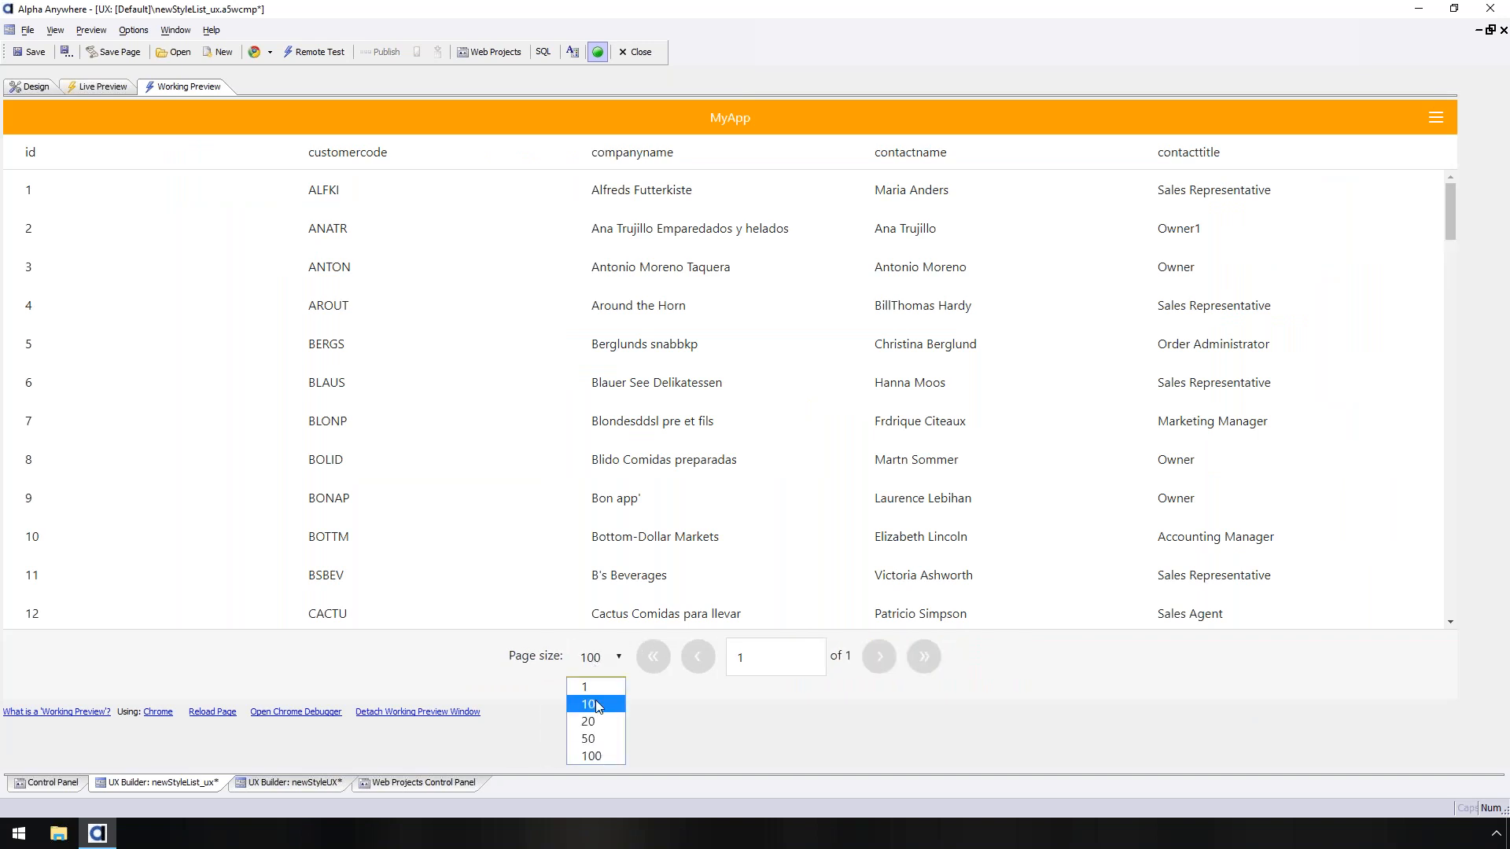
pyautogui.click(596, 705)
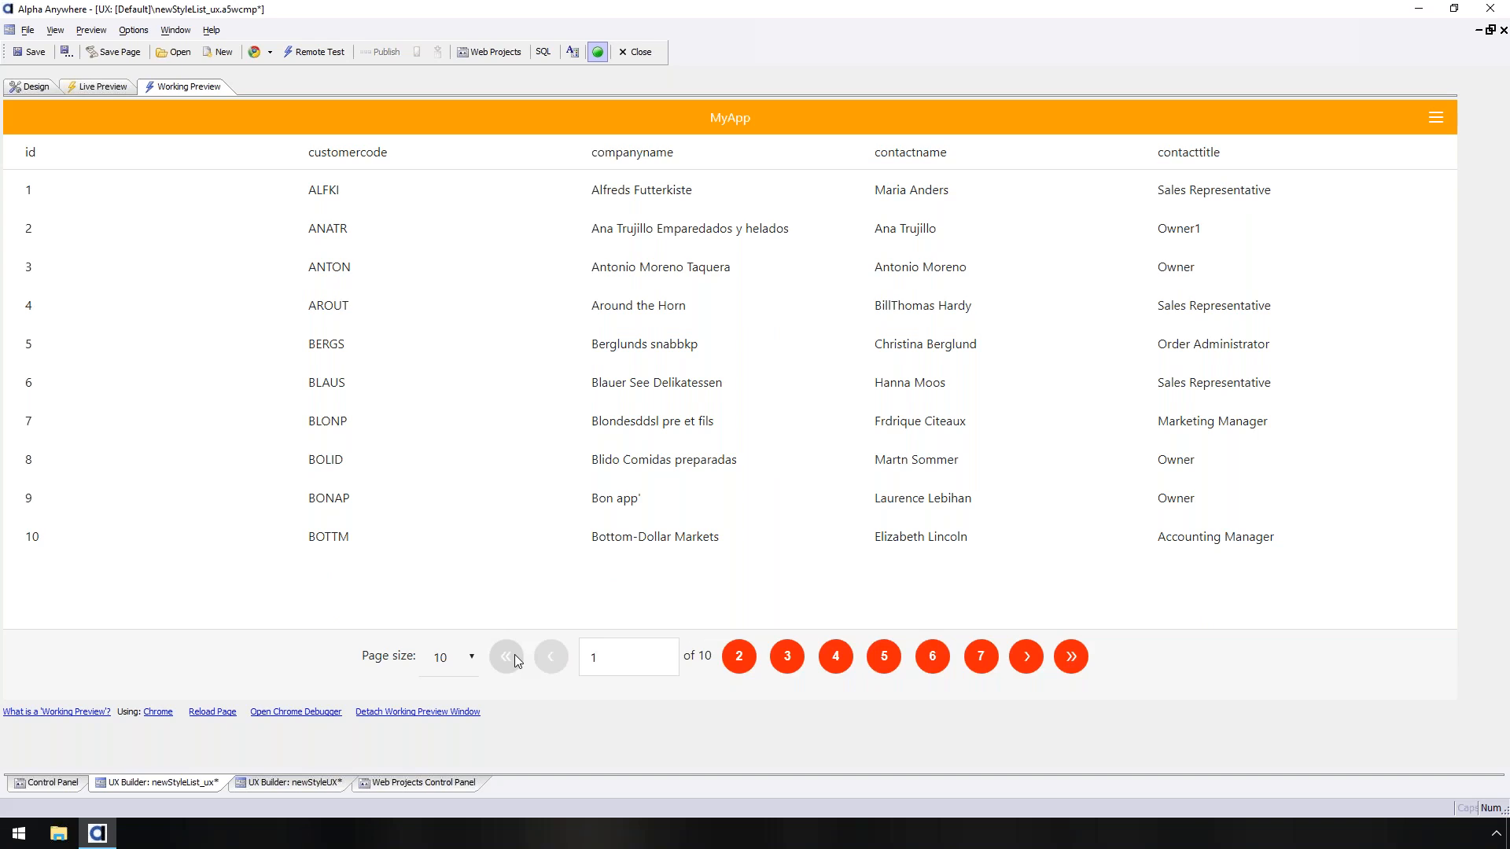
pyautogui.click(469, 663)
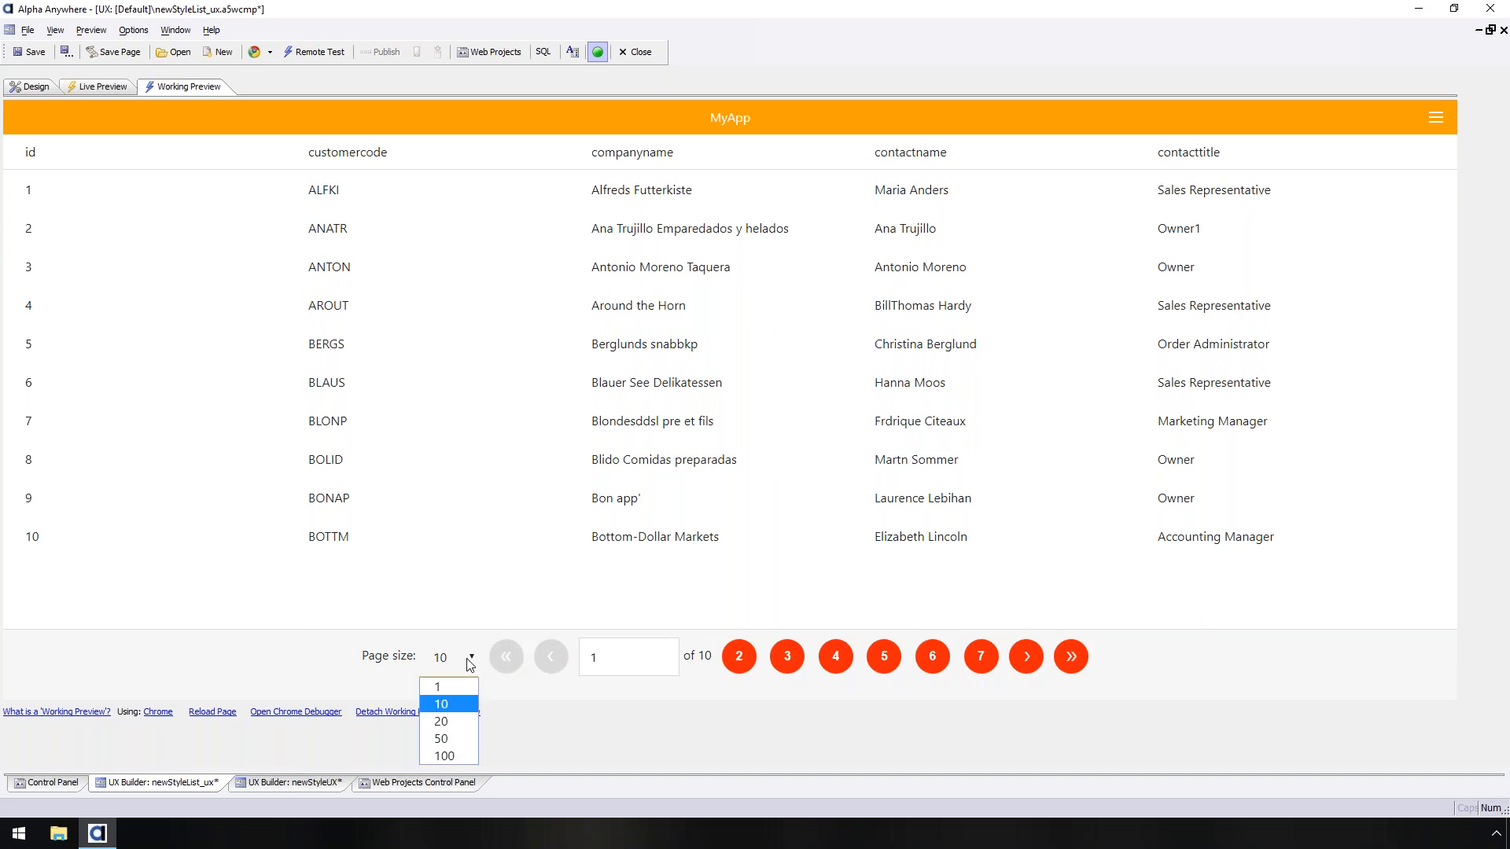
pyautogui.click(462, 723)
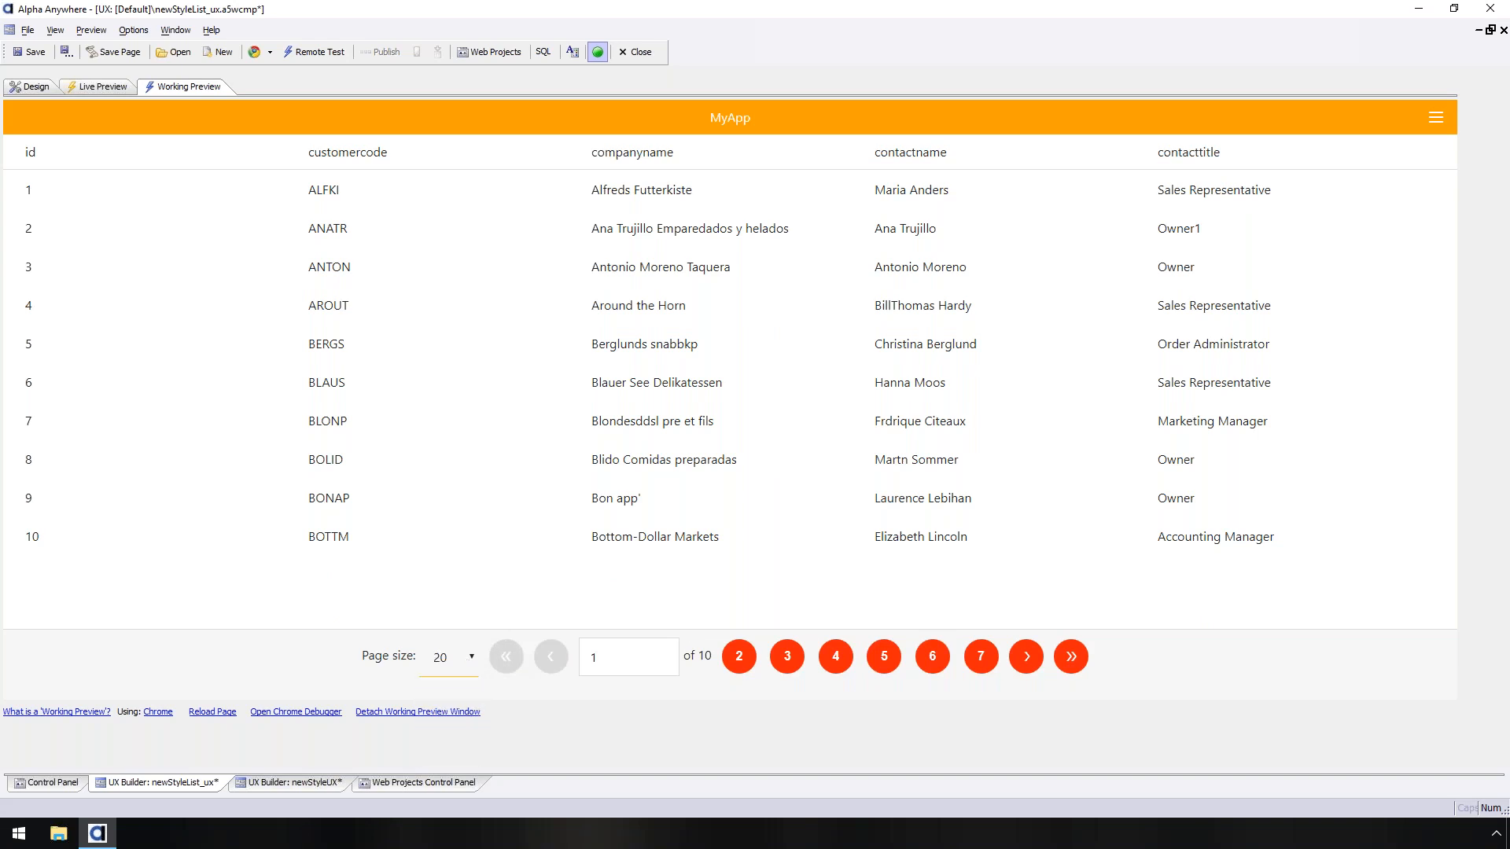
pyautogui.click(504, 666)
pyautogui.click(505, 735)
pyautogui.click(573, 668)
pyautogui.click(577, 702)
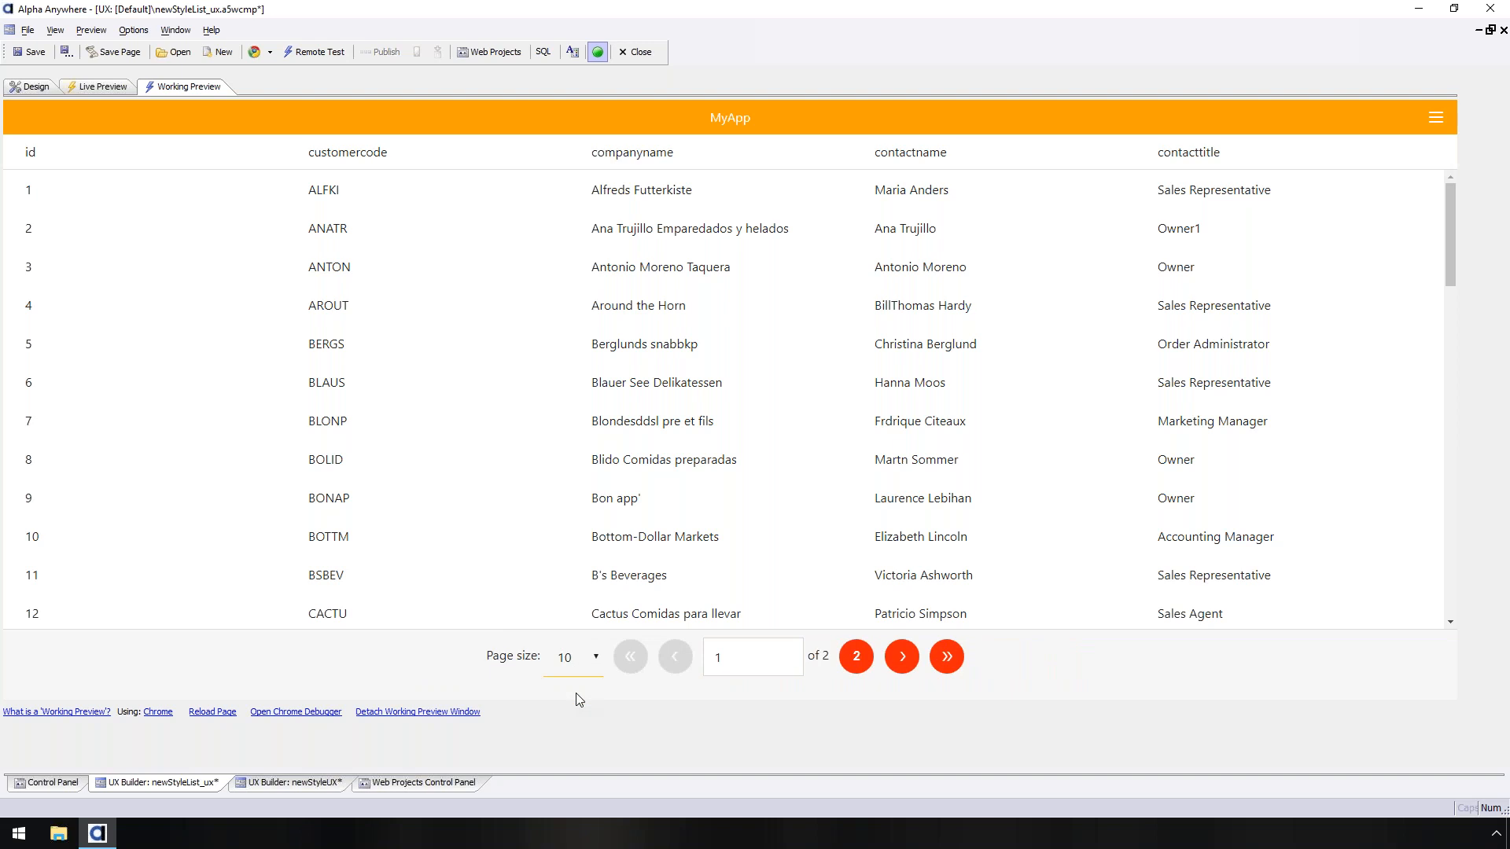
# - Try to jump to page 6 of the customer list with the page number input
pyautogui.moveTo(602, 658); pyautogui.dragTo(542, 653)
pyautogui.write('6')
pyautogui.click(644, 659)
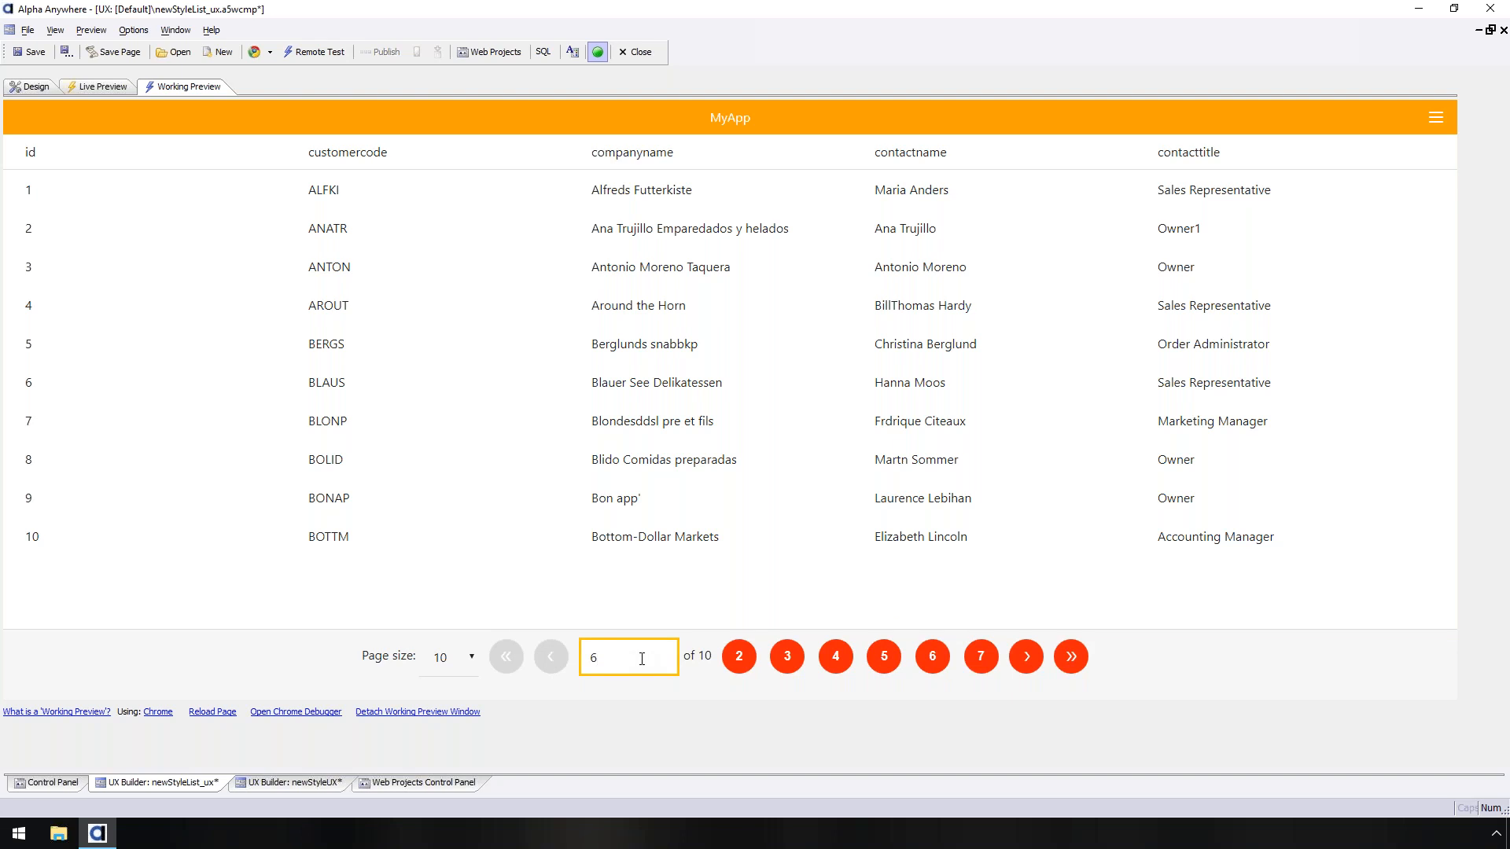
pyautogui.press('Return')
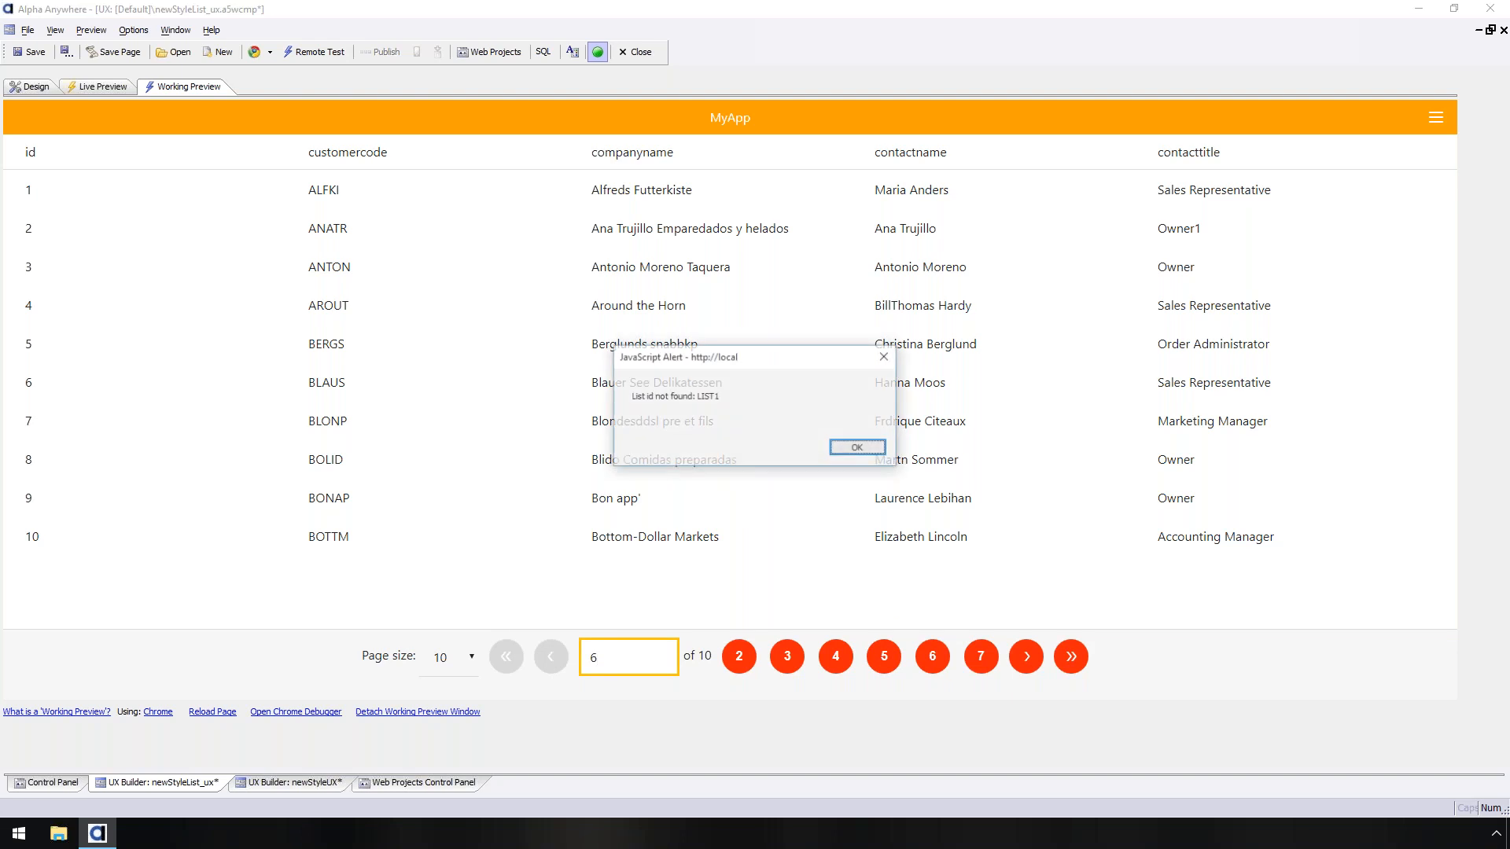
pyautogui.press('Return')
pyautogui.click(567, 347)
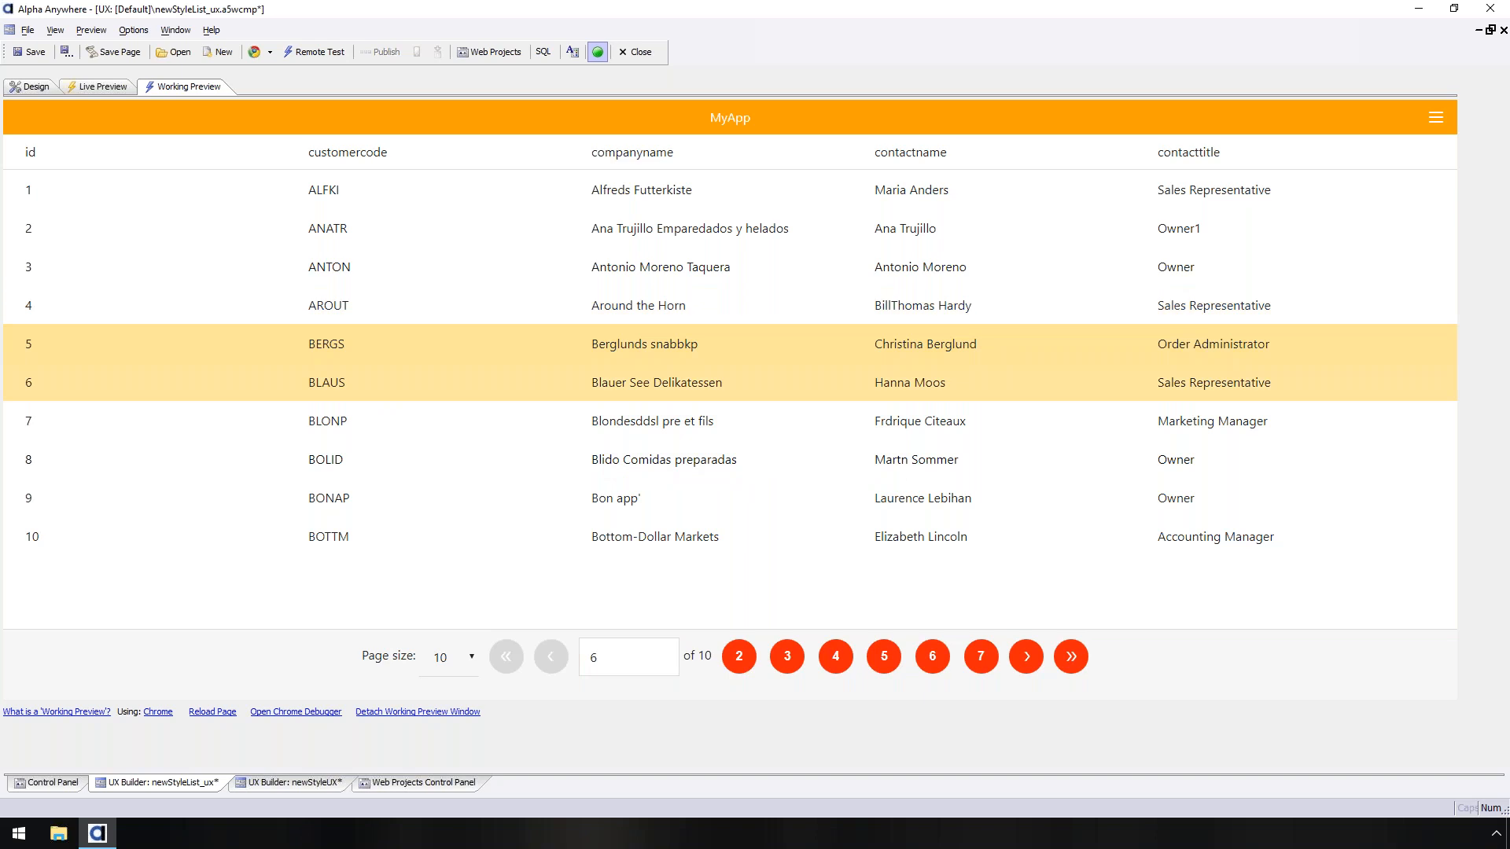
pyautogui.click(339, 466)
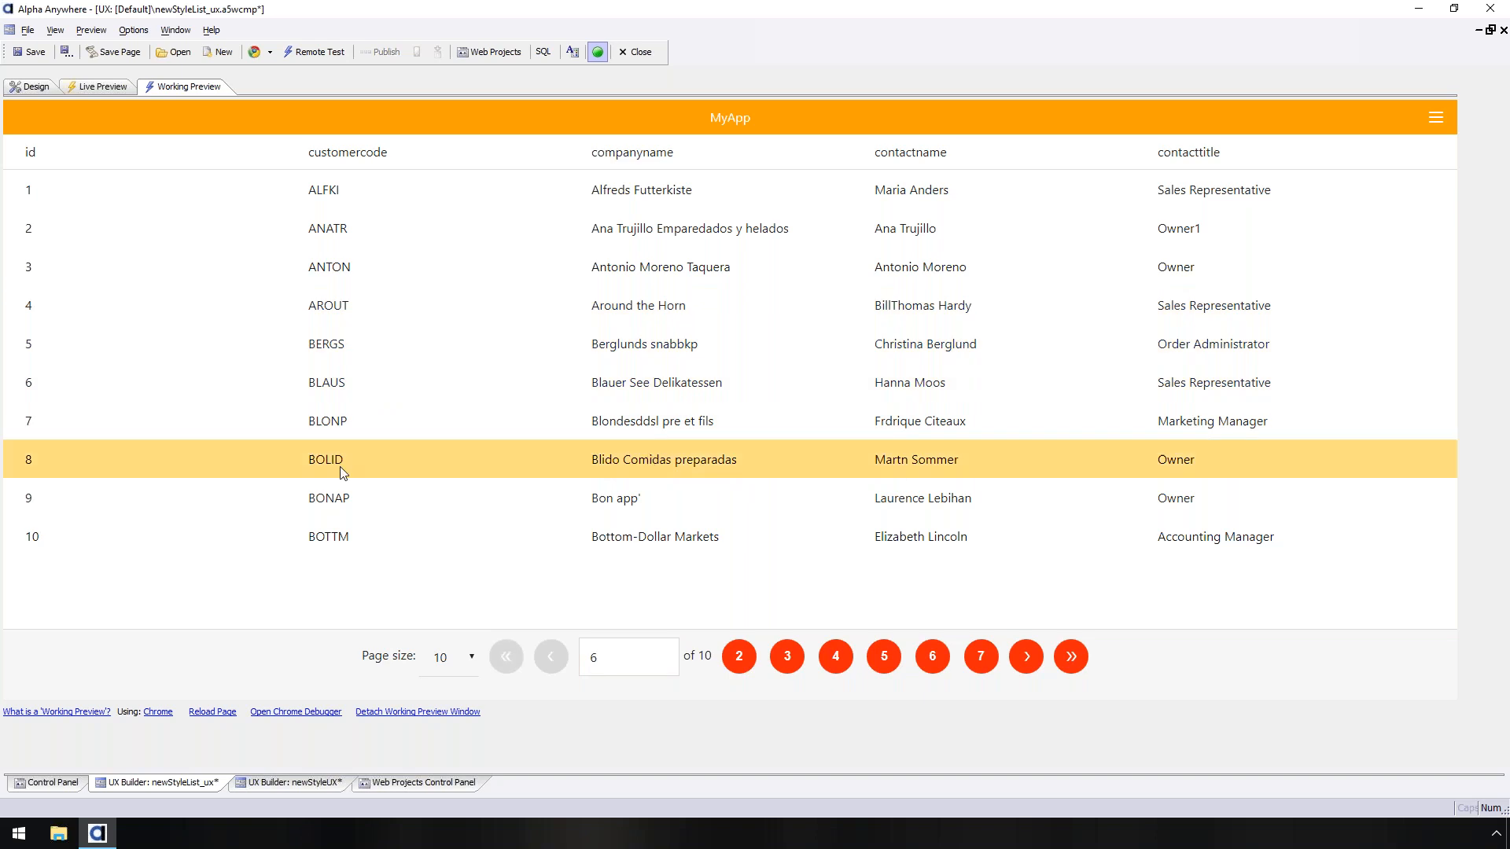
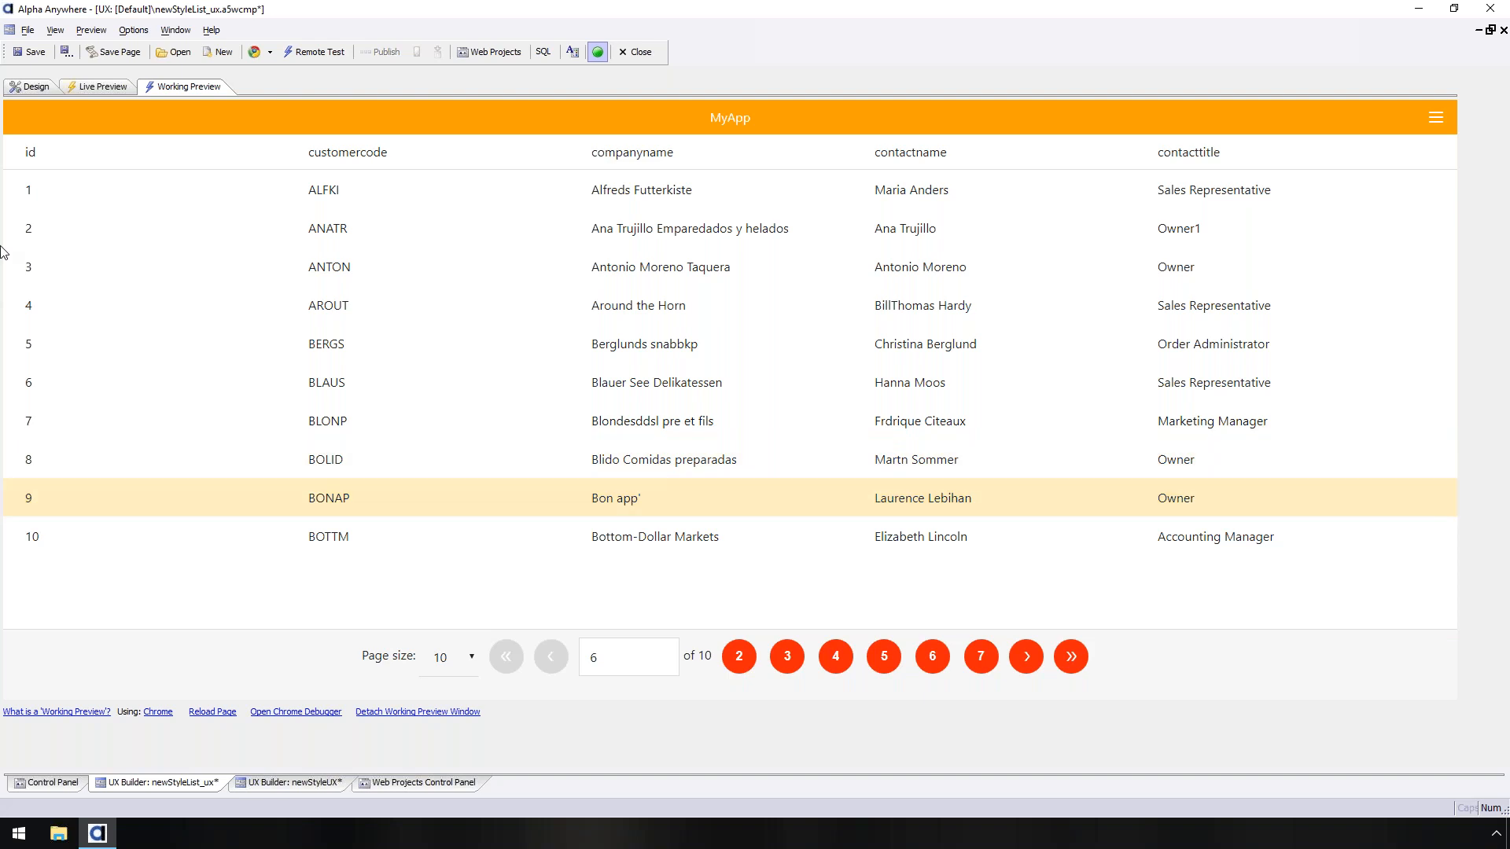
# - Return to the component's design and open CONTROLBAR_1 in the ControlBar Builder
pyautogui.click(37, 88)
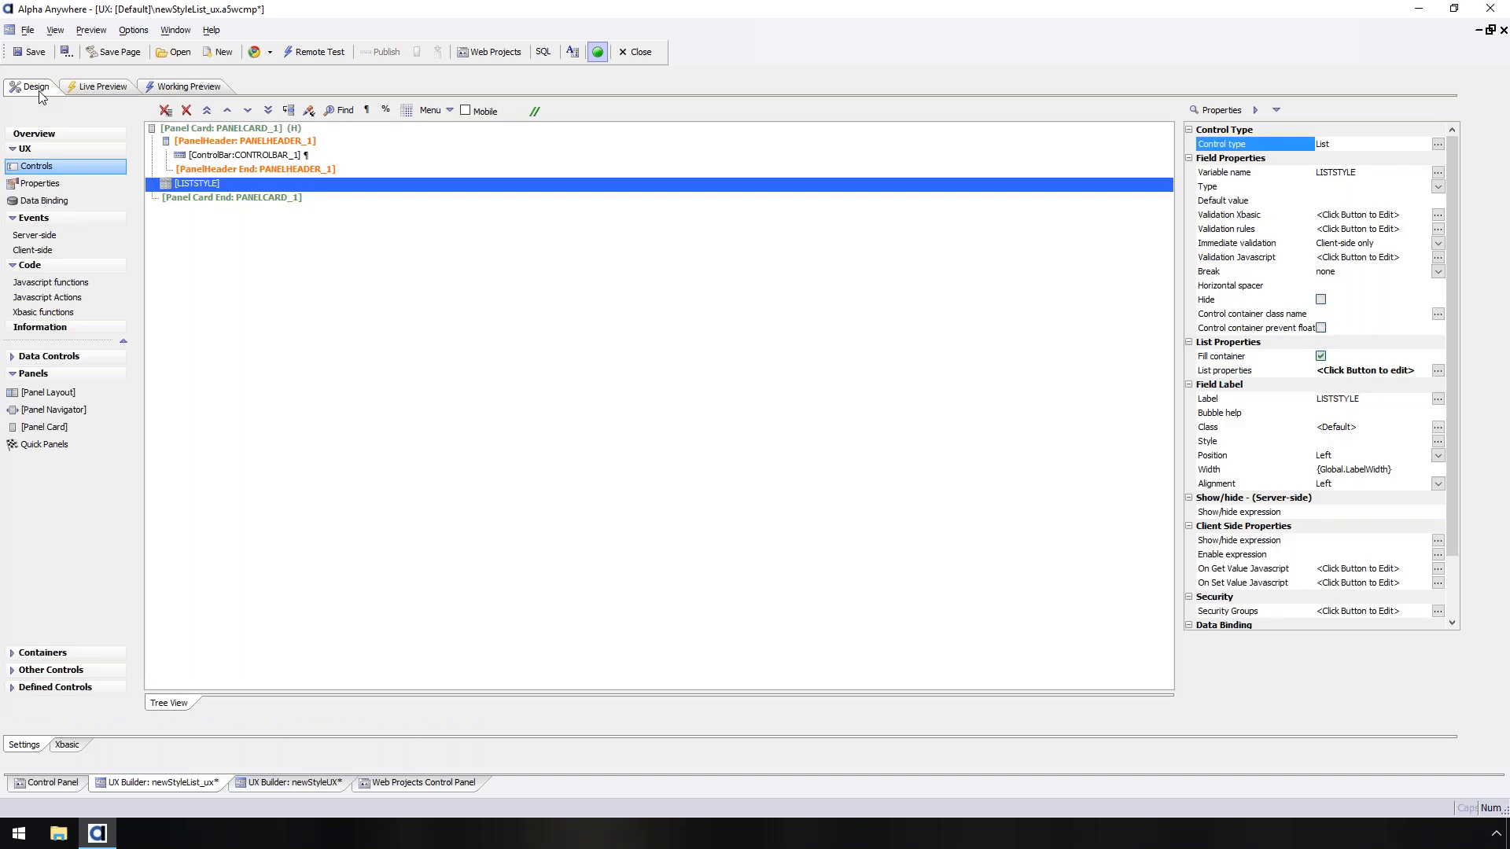
pyautogui.click(222, 158)
pyautogui.doubleClick(231, 161)
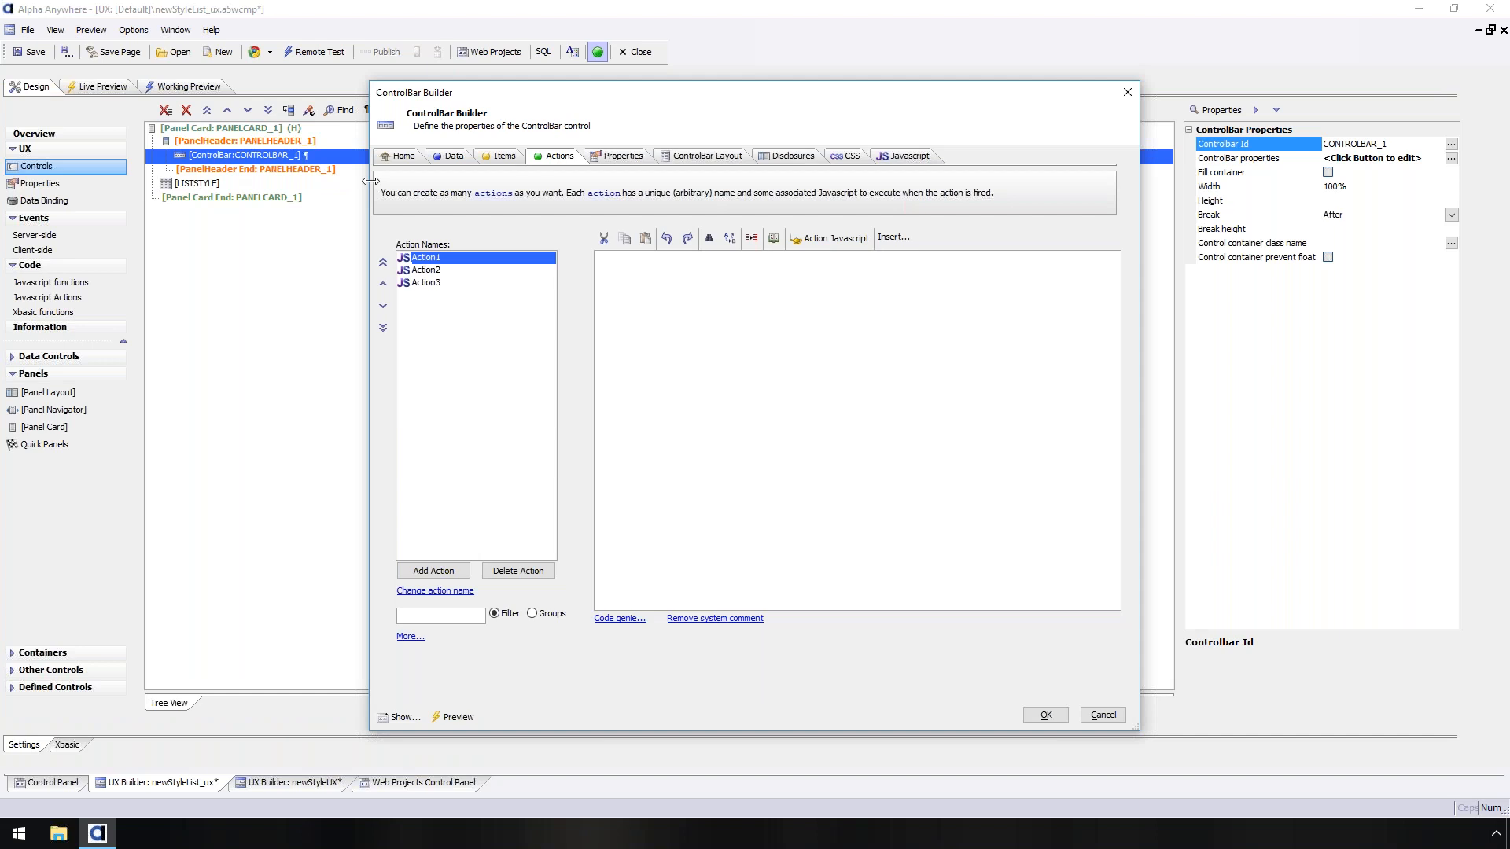
# - Examine Action4's JavaScript in the ControlBar Builder and test Menu 4 in Working Preview, dismissing its alert
pyautogui.moveTo(630, 434); pyautogui.dragTo(825, 437)
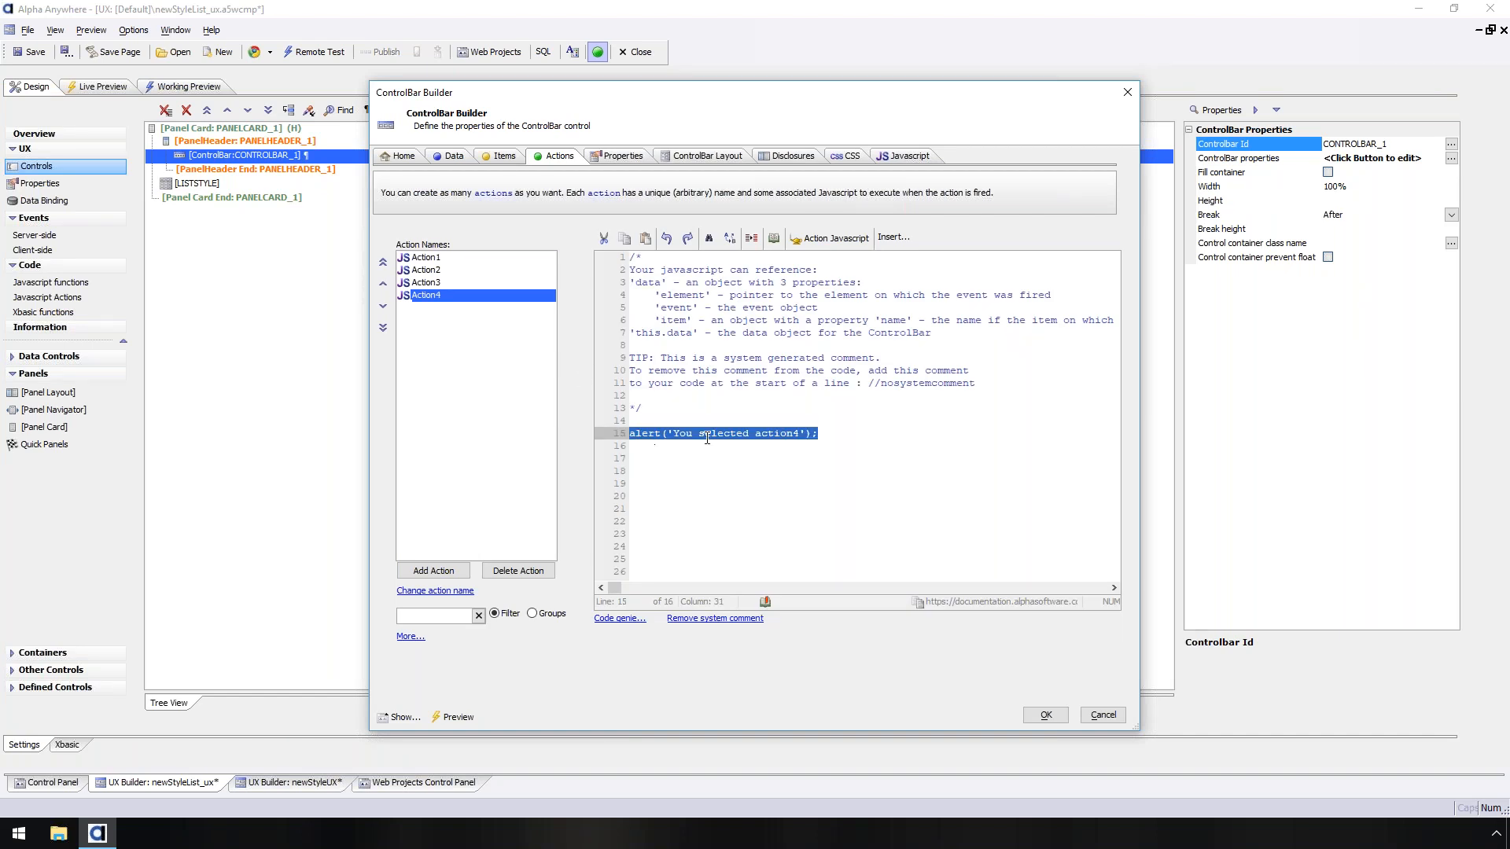
pyautogui.click(1104, 716)
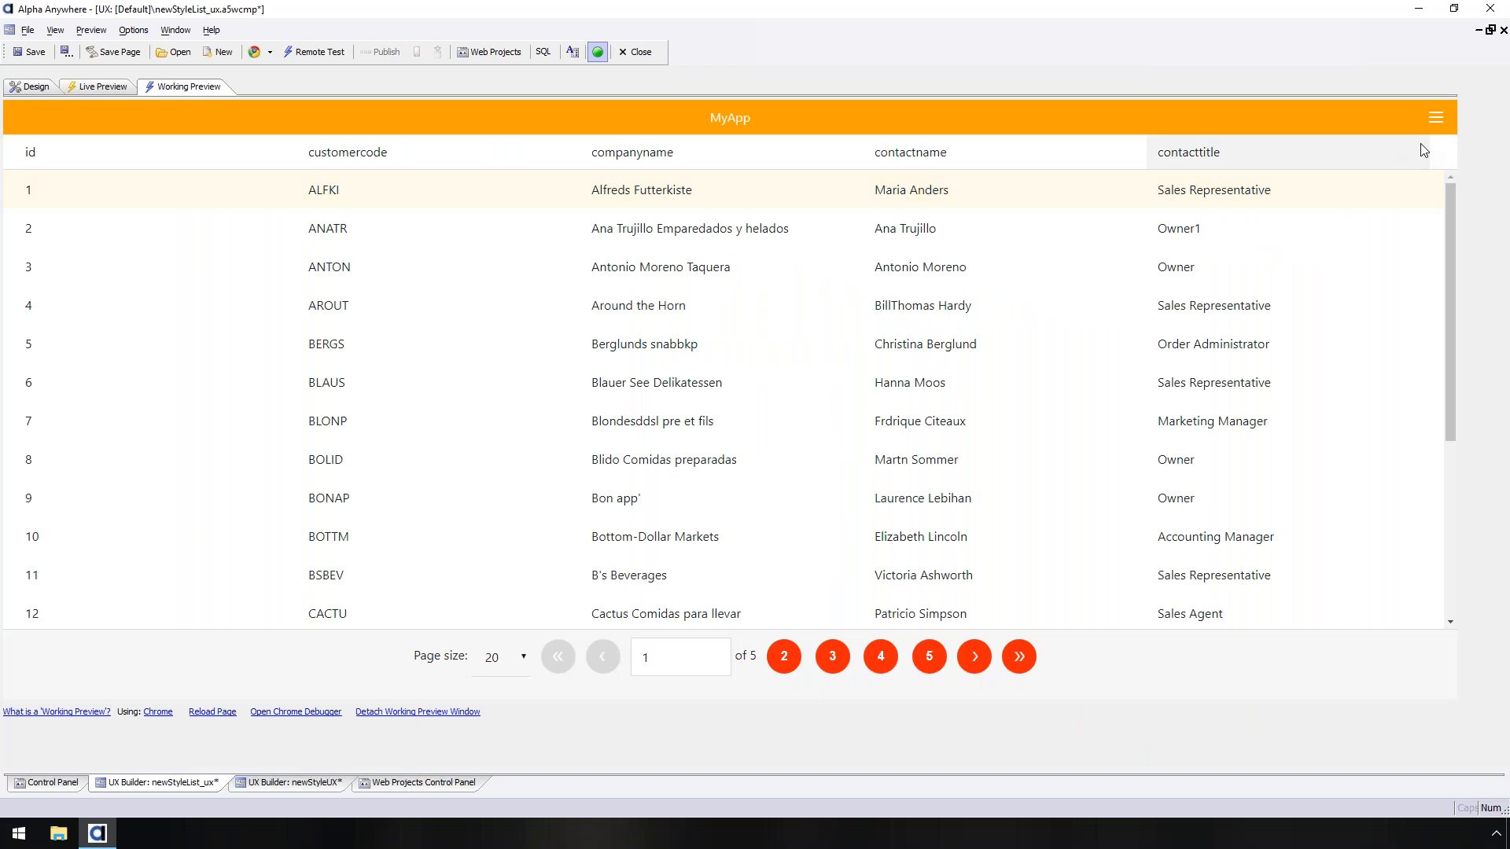
pyautogui.click(1442, 120)
pyautogui.click(1422, 271)
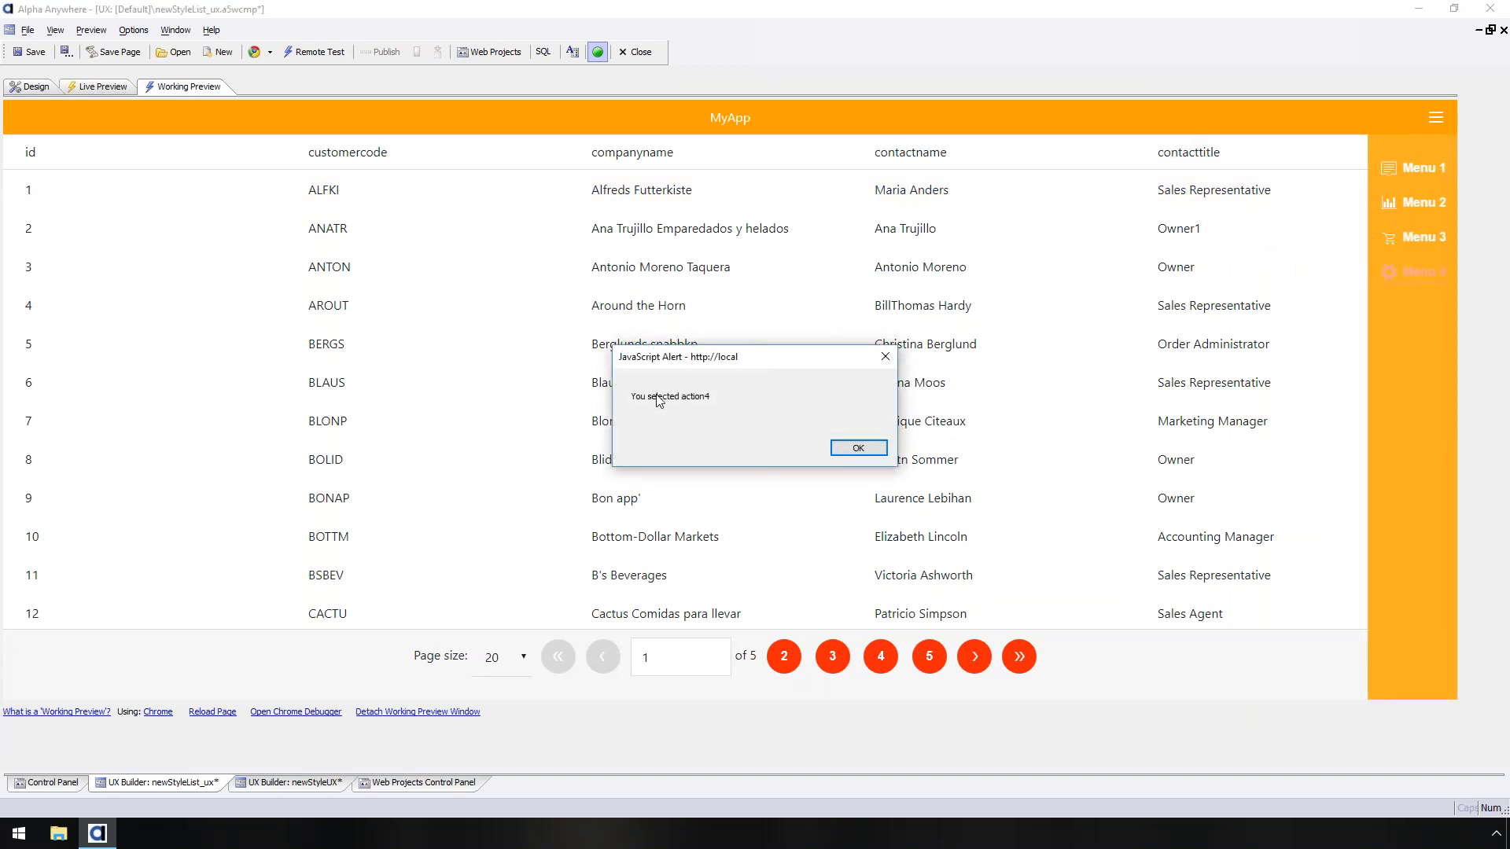
pyautogui.moveTo(755, 357); pyautogui.dragTo(683, 326)
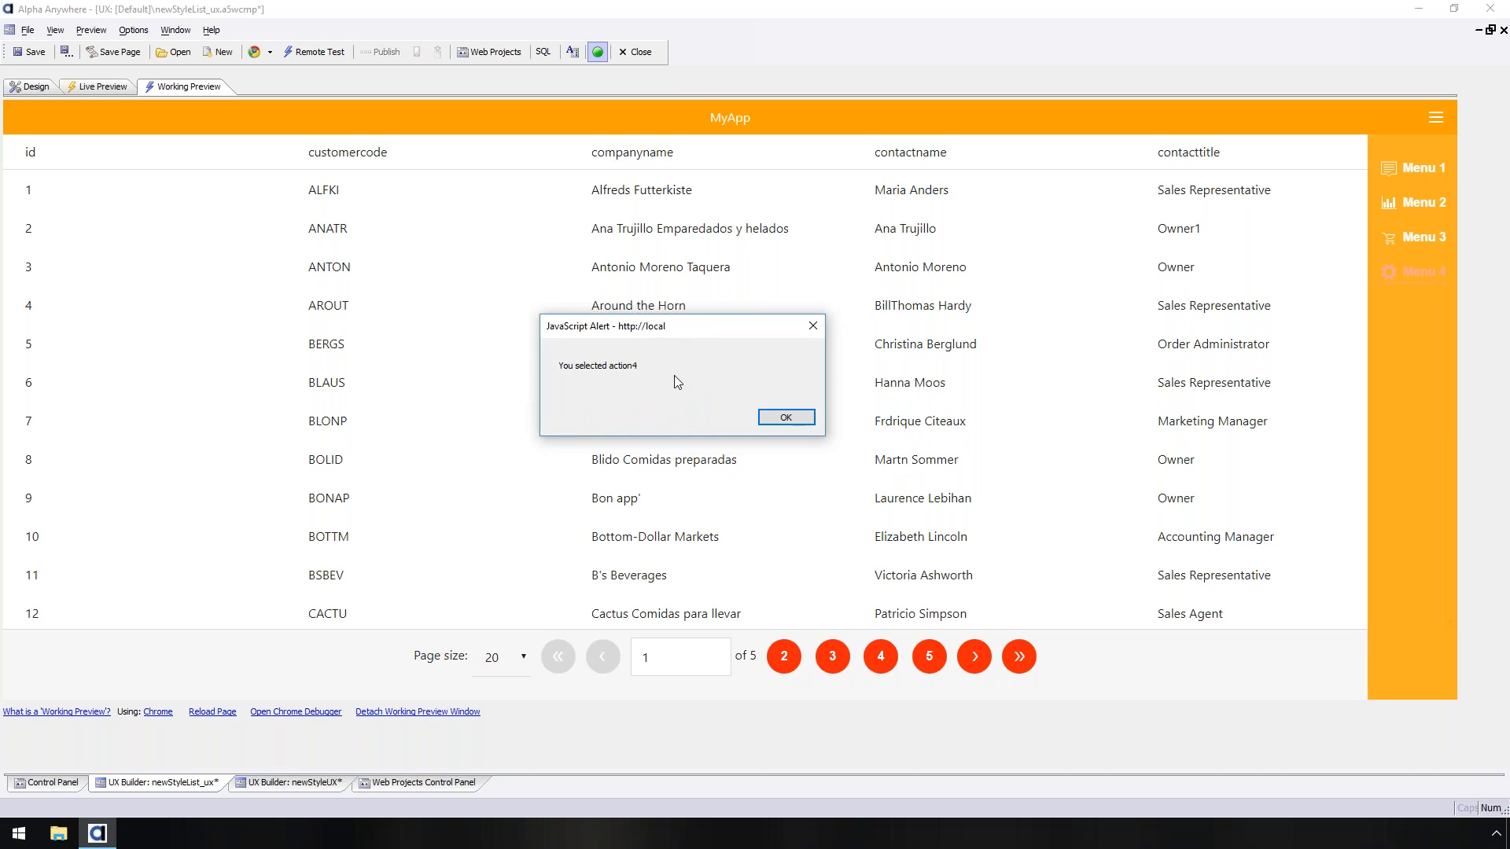
pyautogui.click(773, 417)
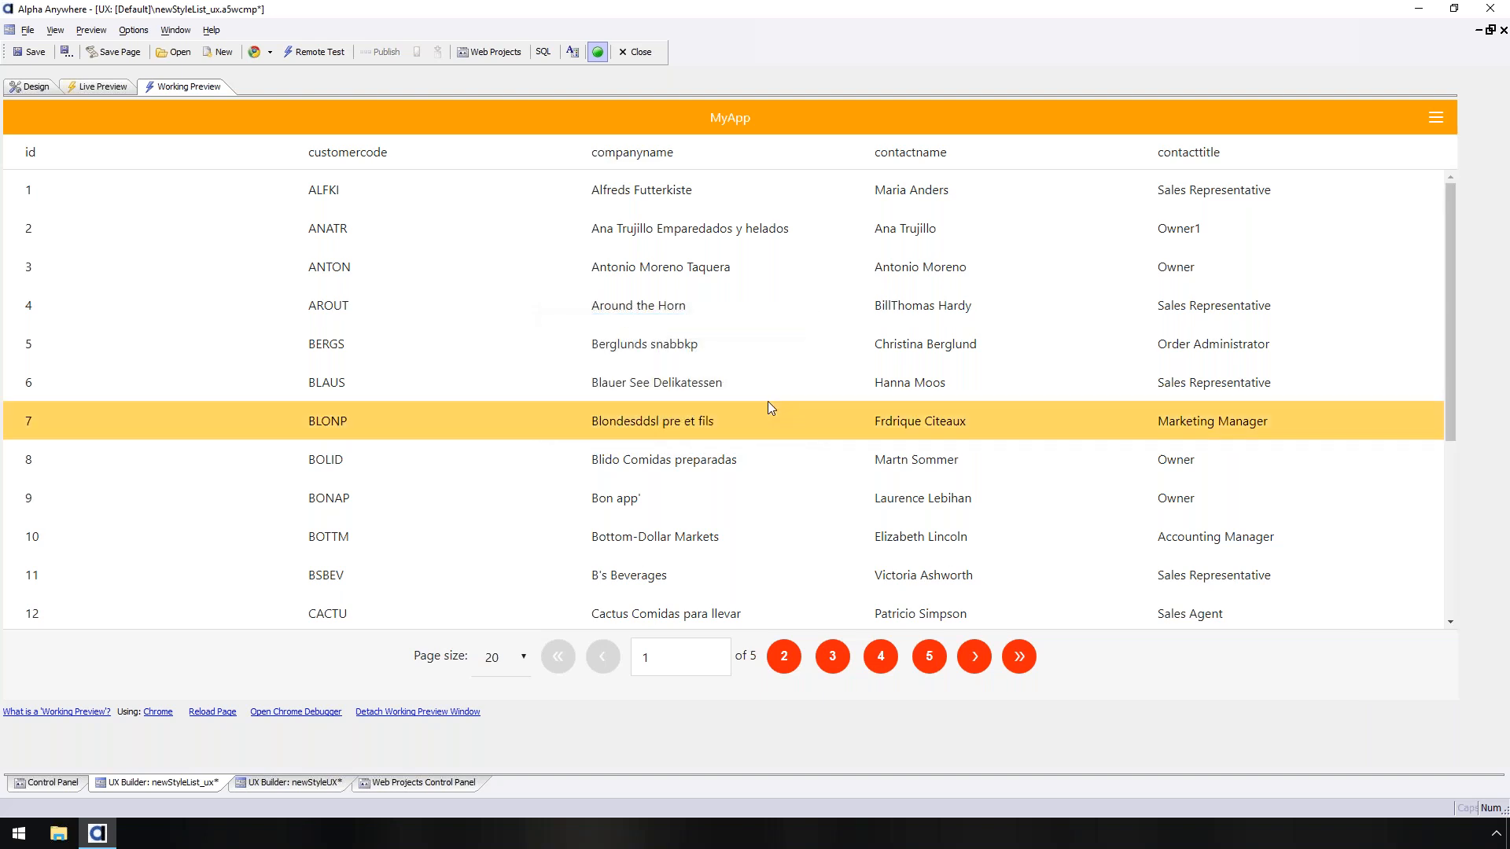
# - Test Menu 1 of the MyApp control bar in Working Preview and close its message
pyautogui.click(1435, 117)
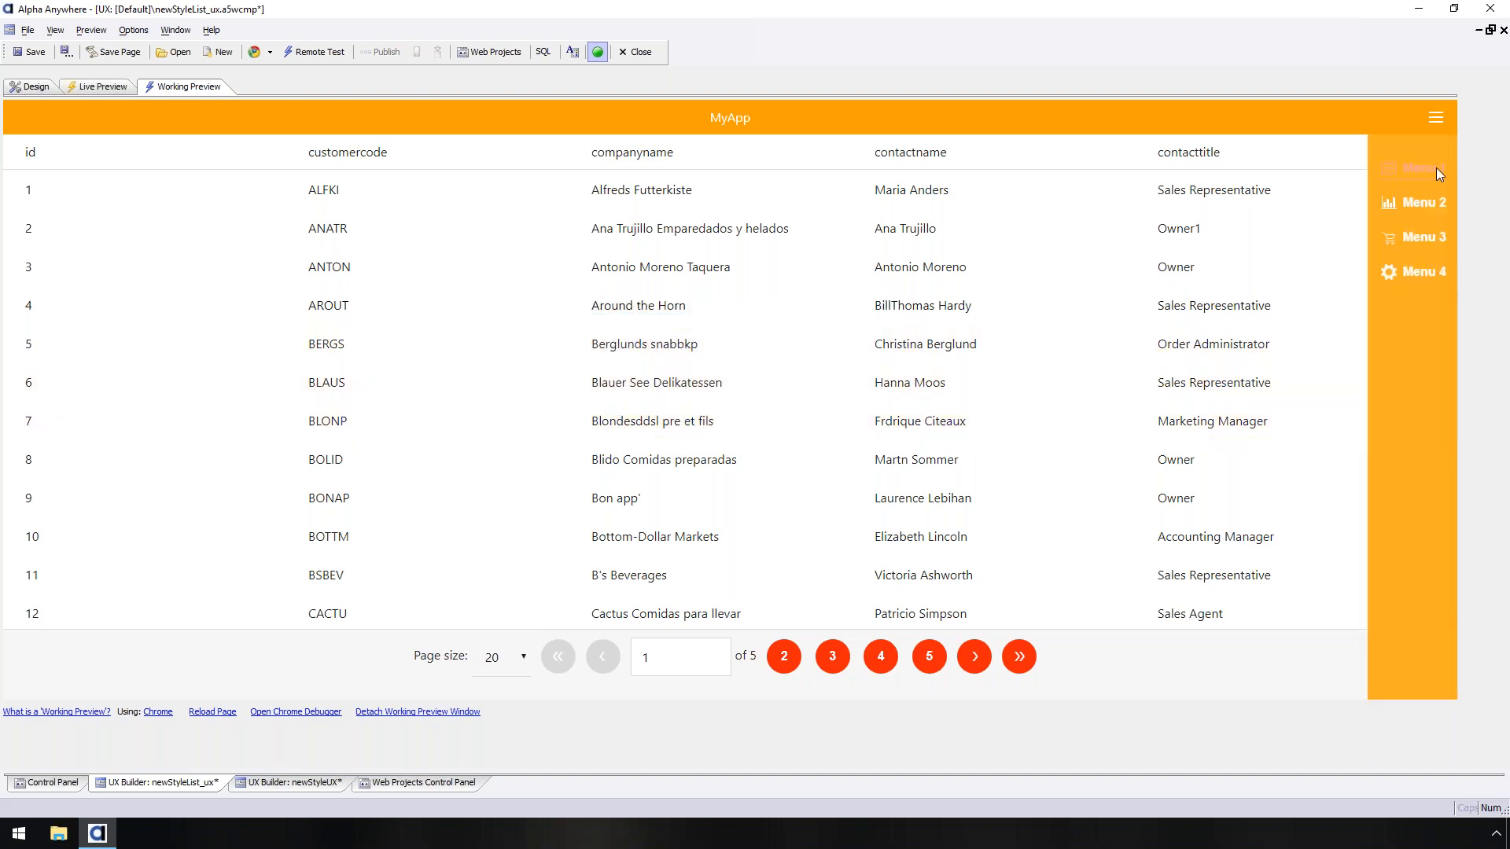
pyautogui.click(1420, 168)
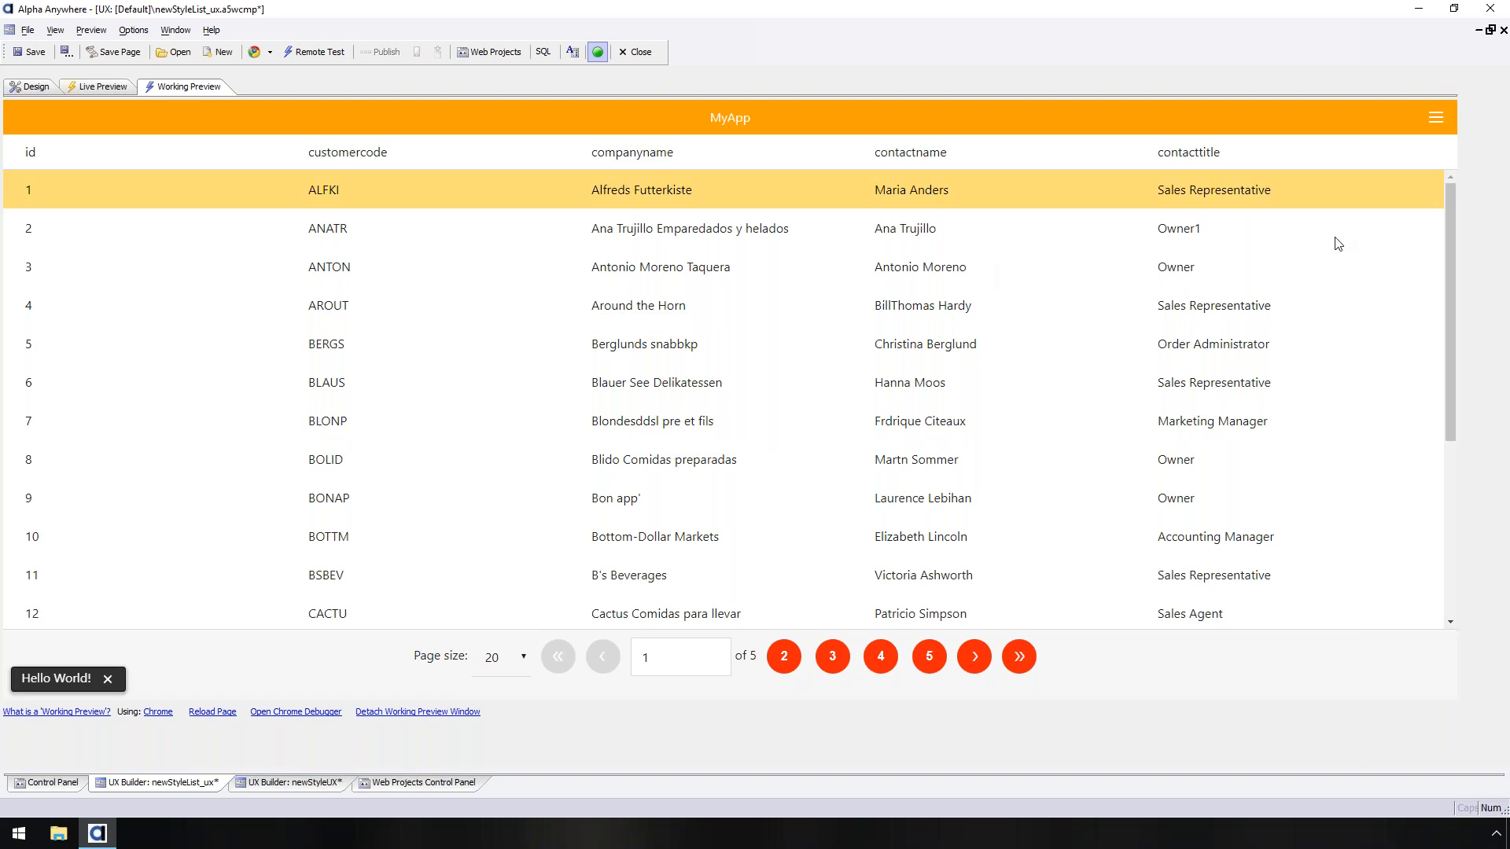
pyautogui.click(108, 679)
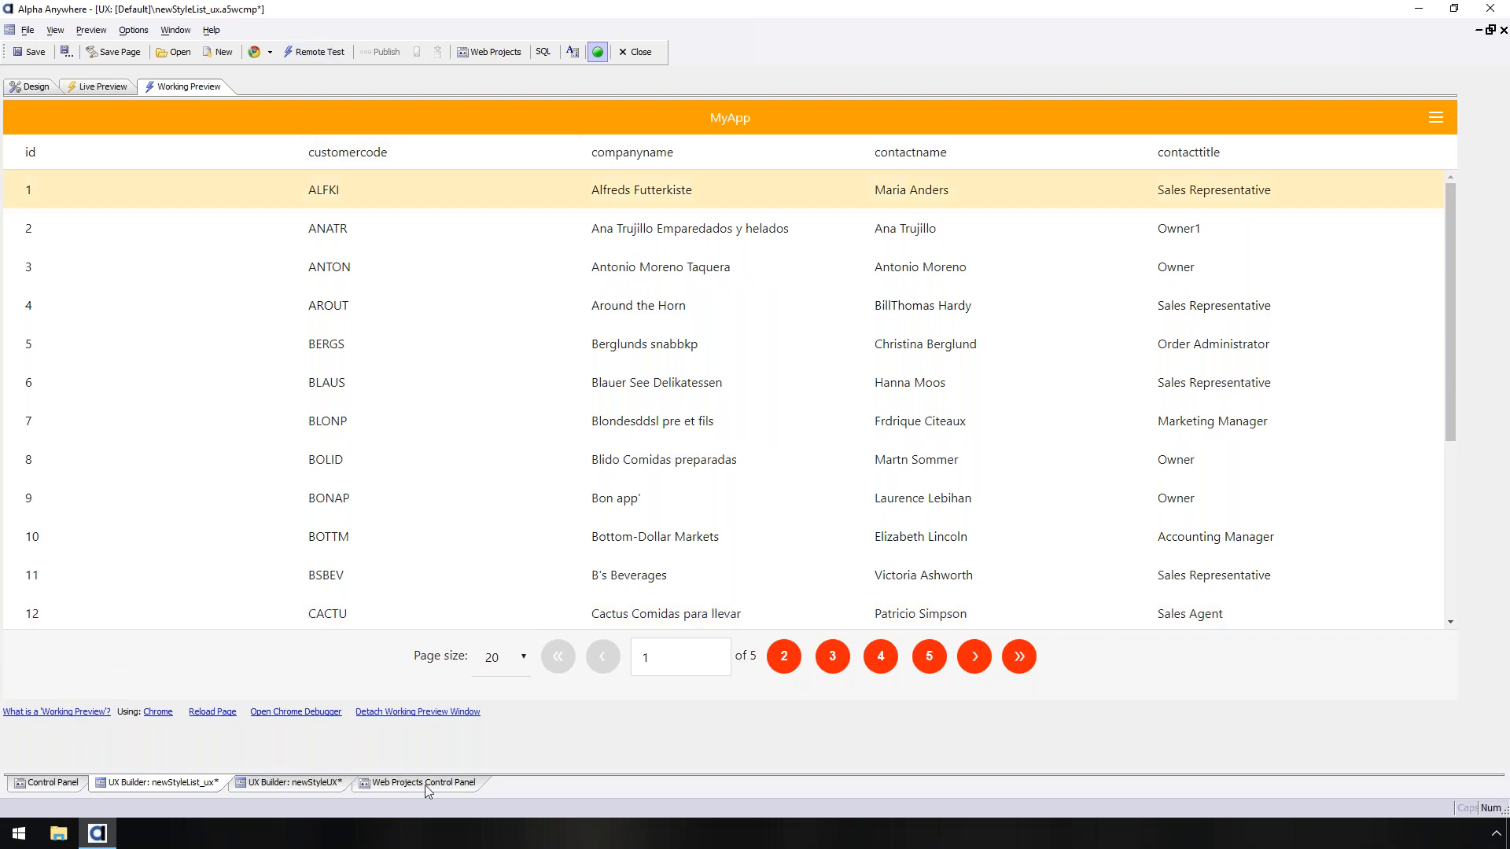
# - Preview the component in Chrome to test its menu message, and switch back to Alpha Anywhere
pyautogui.click(266, 55)
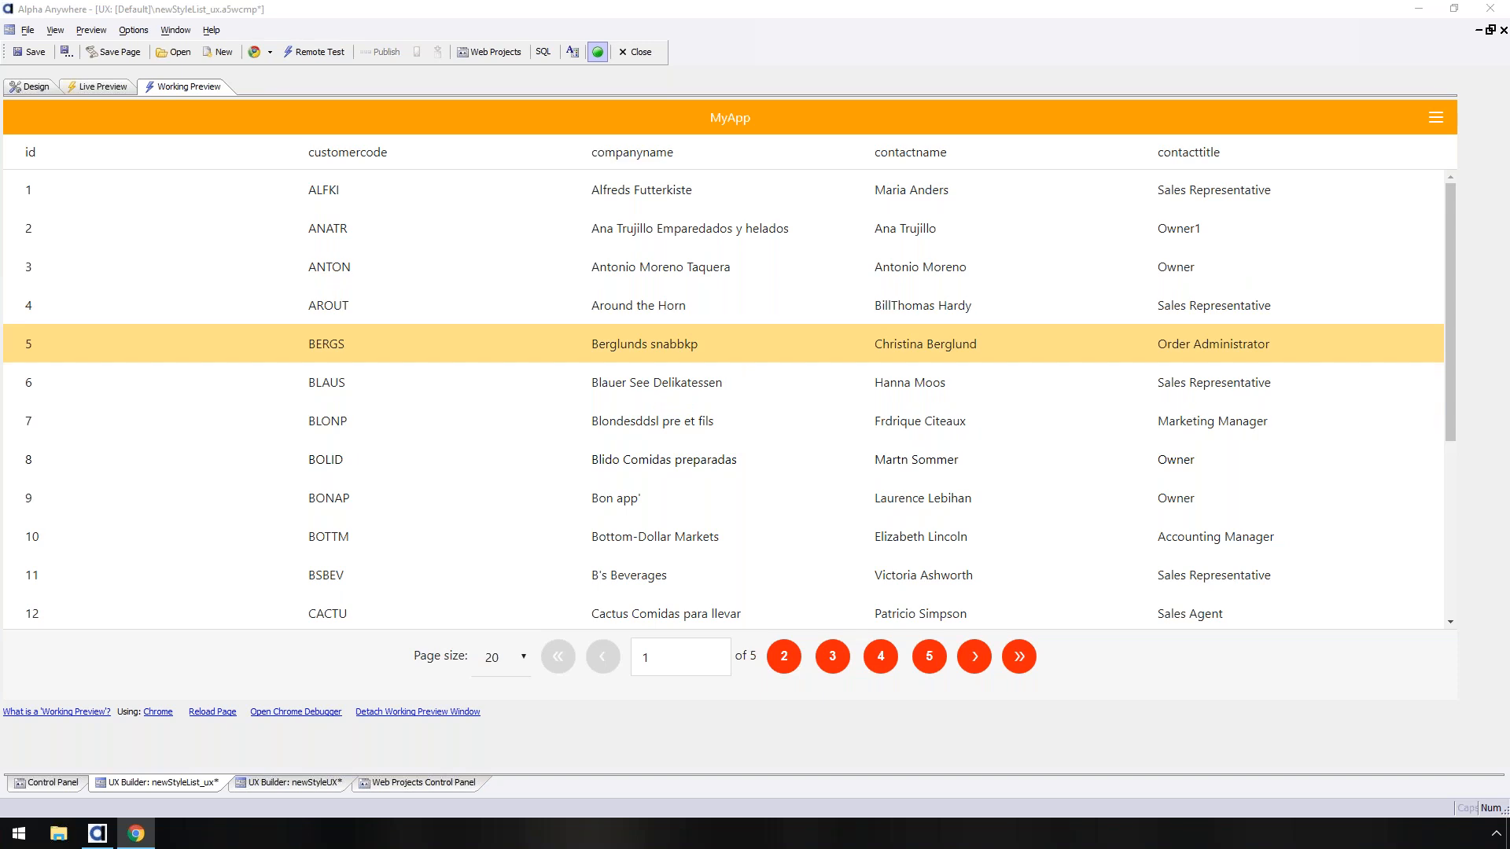
pyautogui.click(1101, 20)
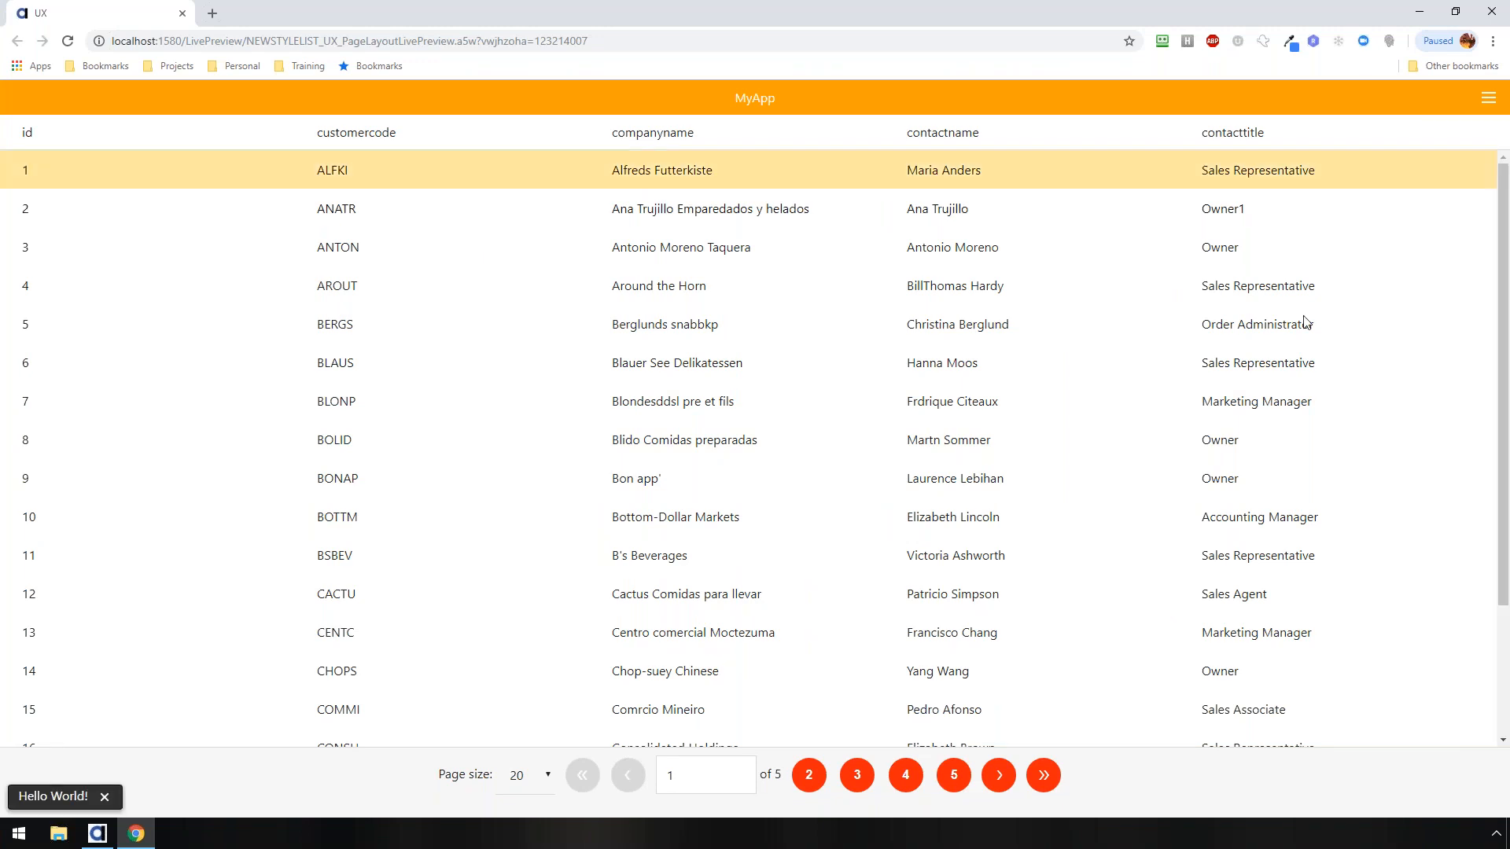
pyautogui.click(101, 835)
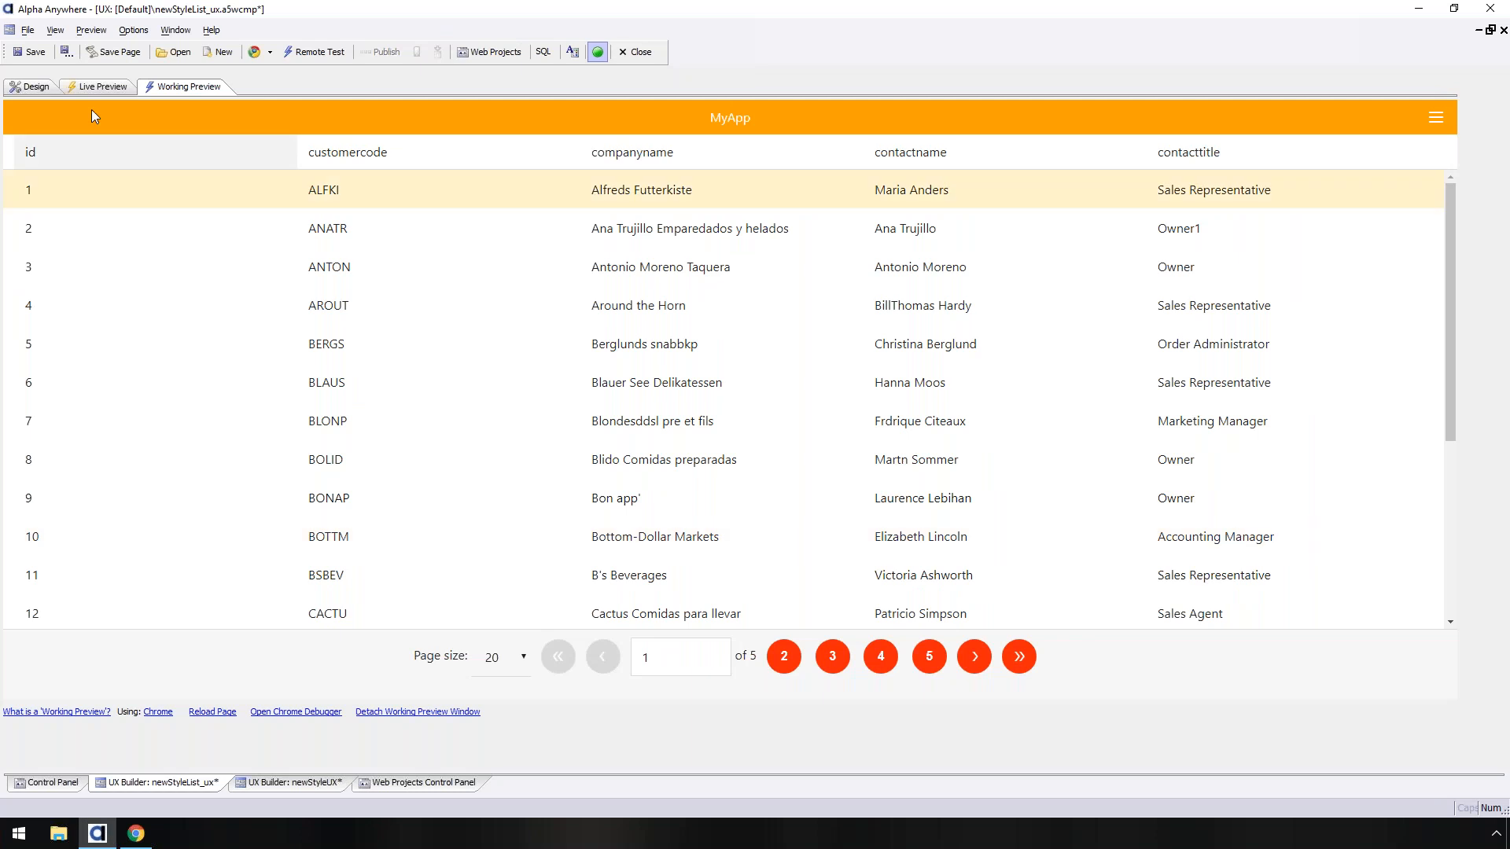
# - Return to the design and examine the code that Action1 of CONTROLBAR_1 runs, closing the ControlBar Builder
pyautogui.click(36, 88)
pyautogui.click(1452, 161)
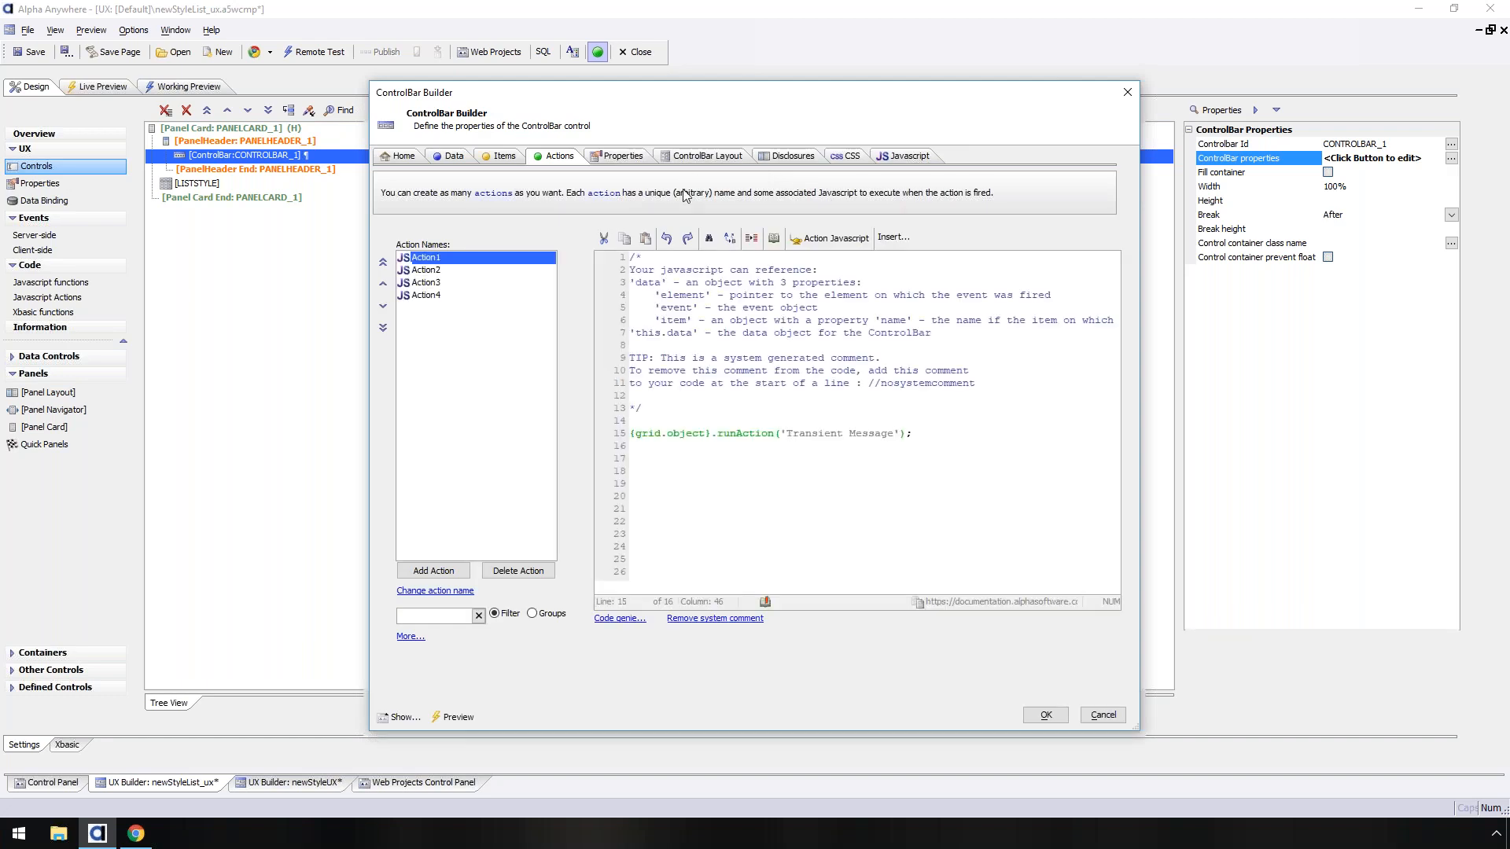
pyautogui.click(1048, 713)
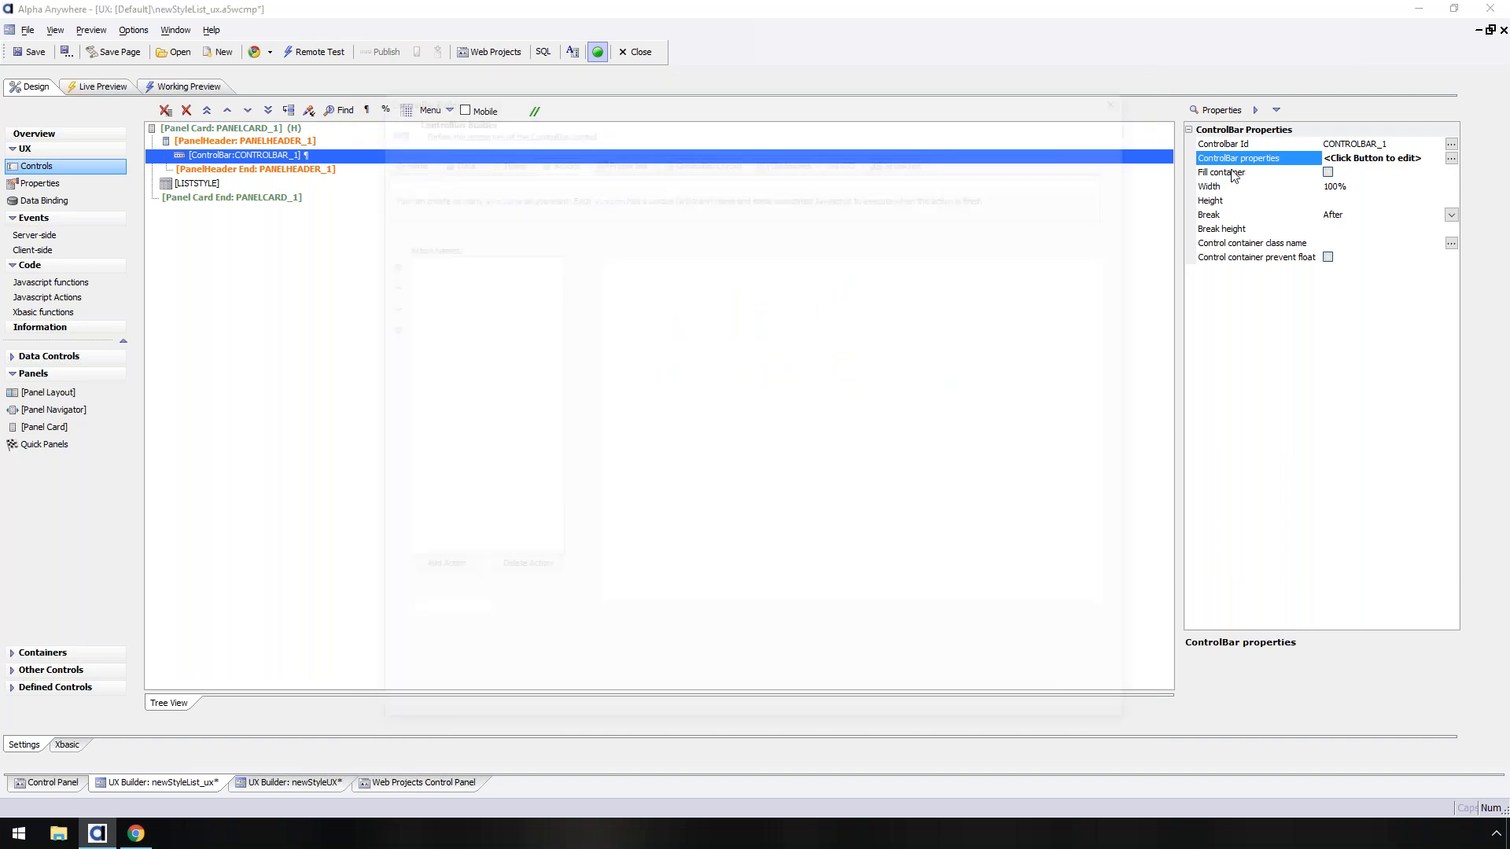
pyautogui.moveTo(660, 433)
pyautogui.mouseDown()
pyautogui.moveTo(928, 443)
pyautogui.moveTo(621, 435)
pyautogui.moveTo(634, 434)
pyautogui.mouseUp()
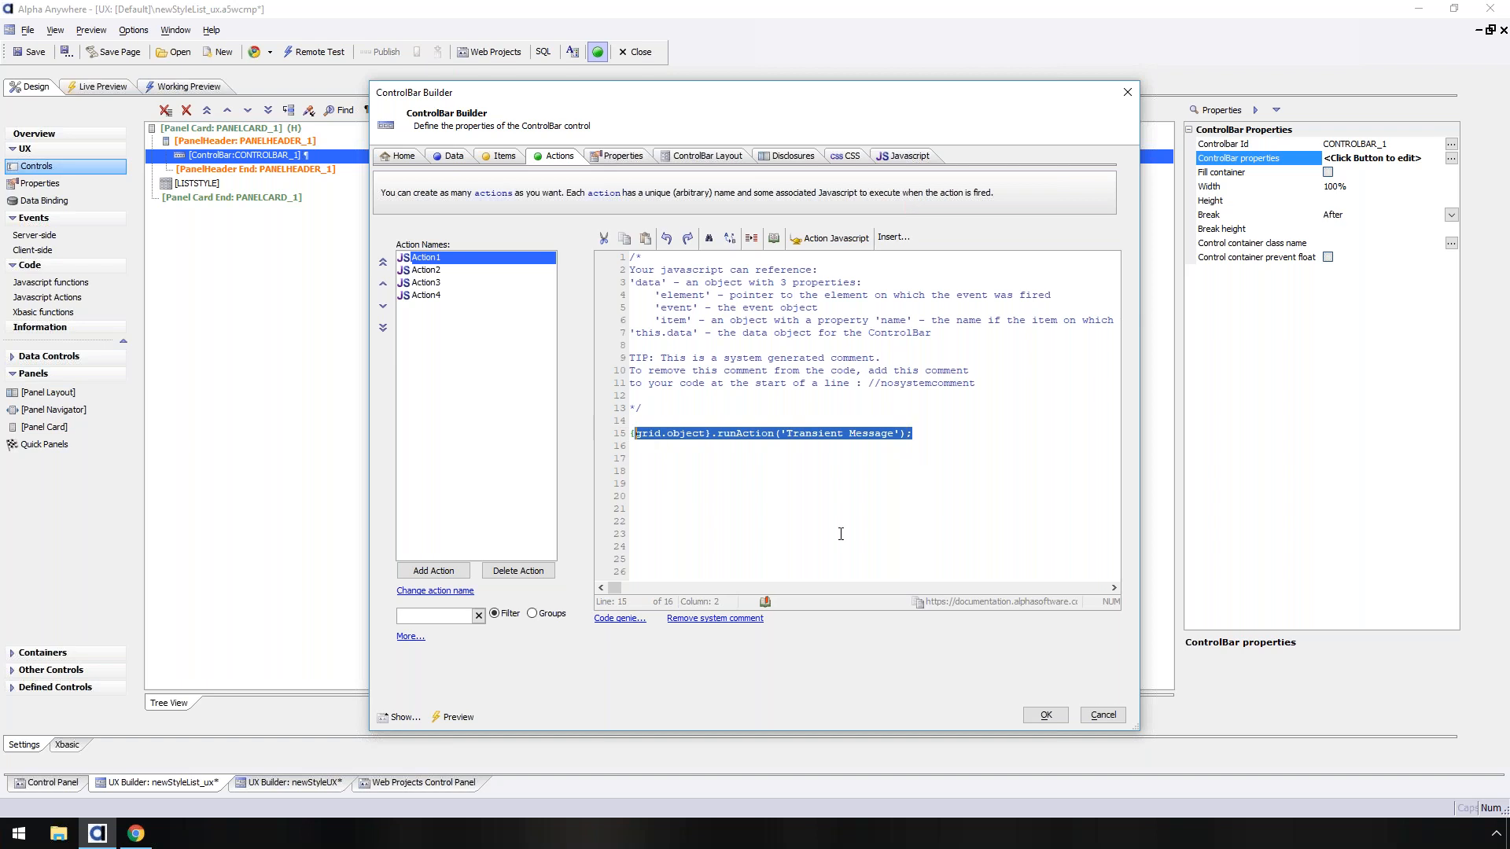
pyautogui.click(1099, 716)
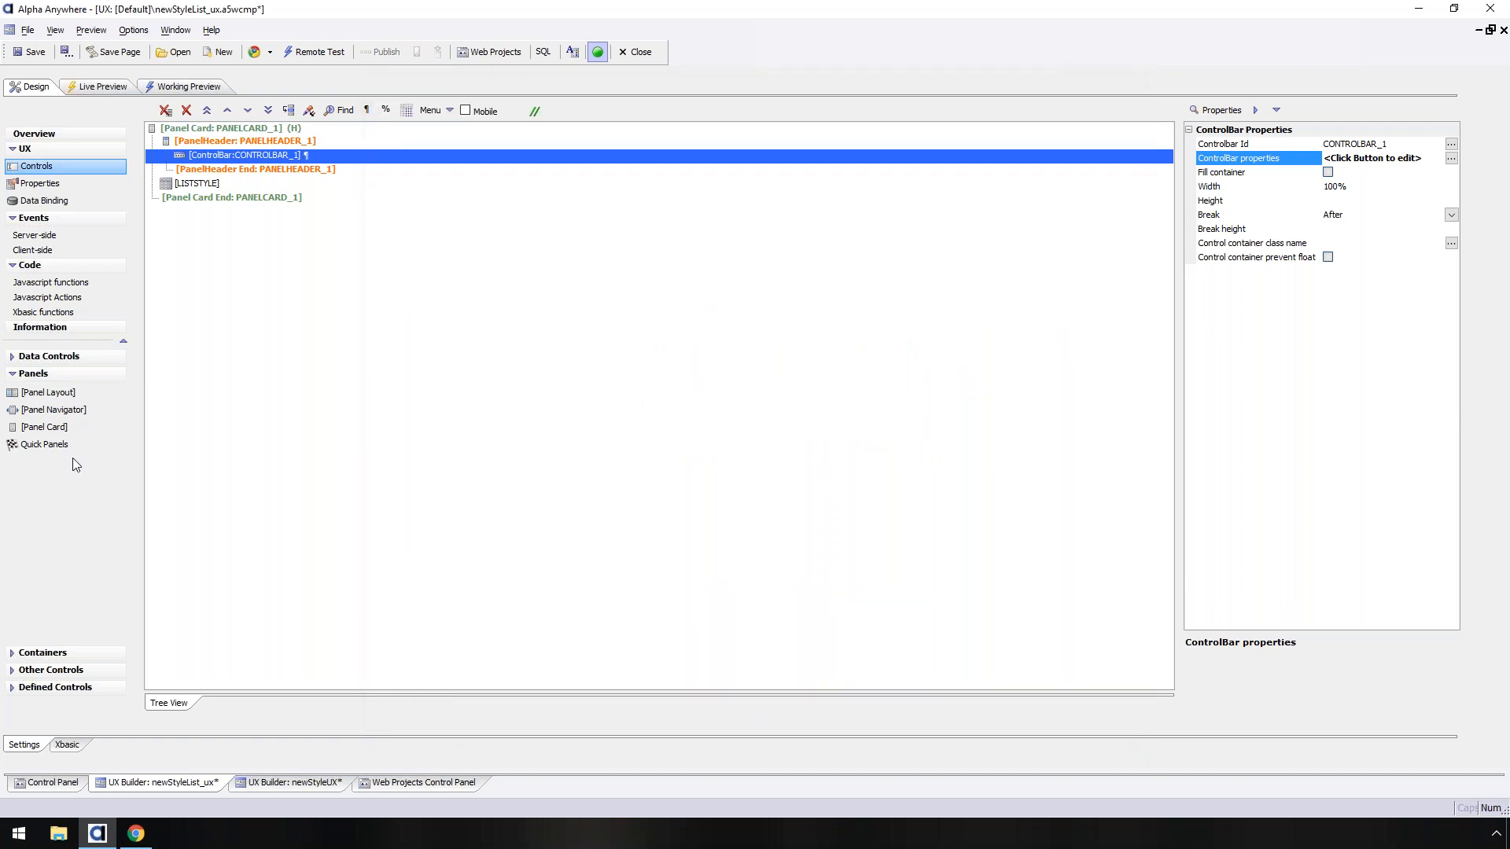
# - Open the Transient Message JavaScript action for editing and look through the message box action types without adding one
pyautogui.click(74, 299)
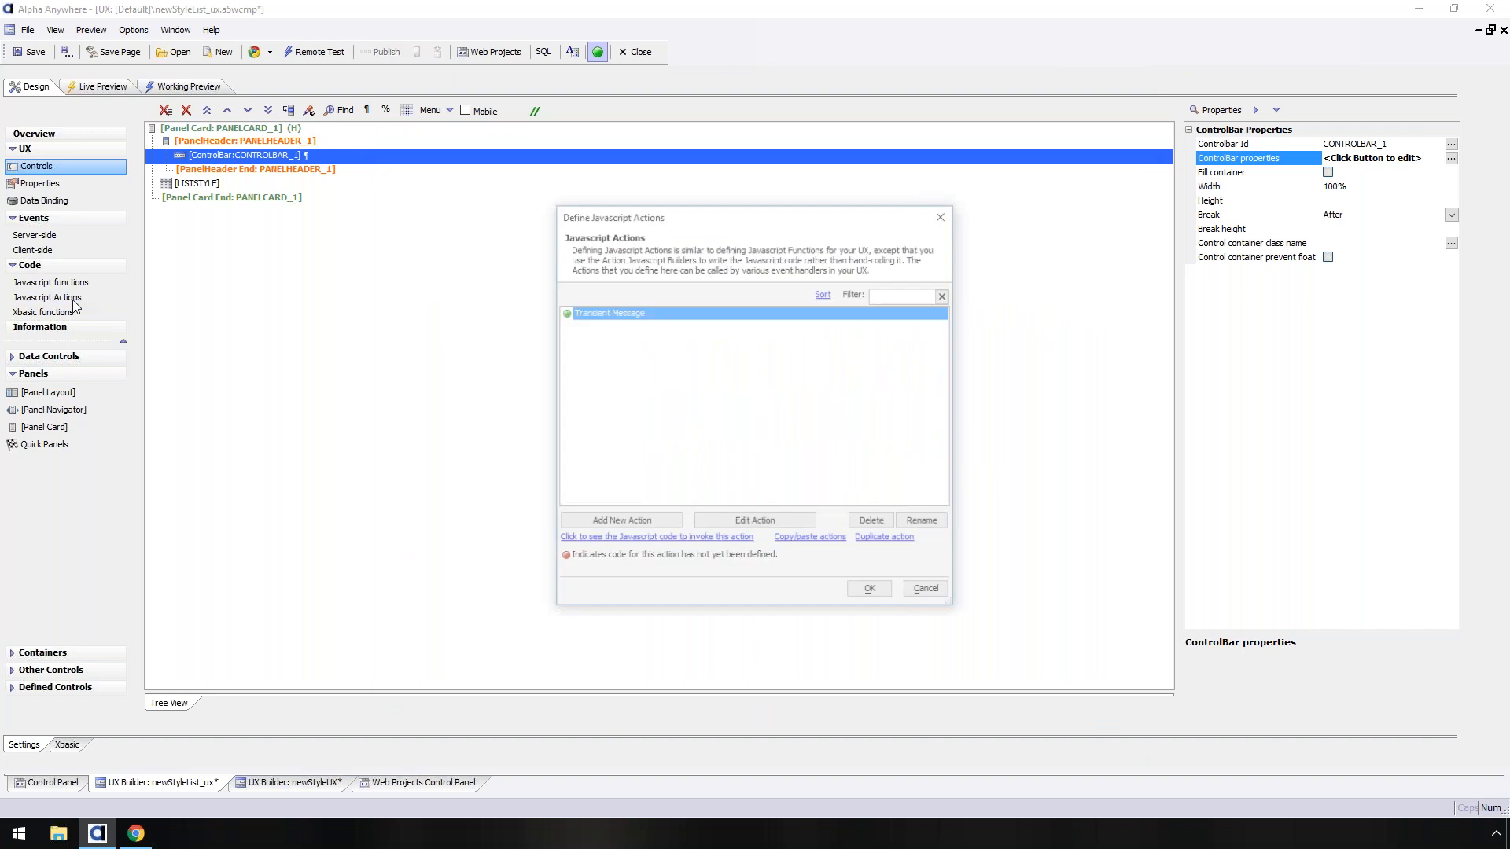
pyautogui.click(719, 525)
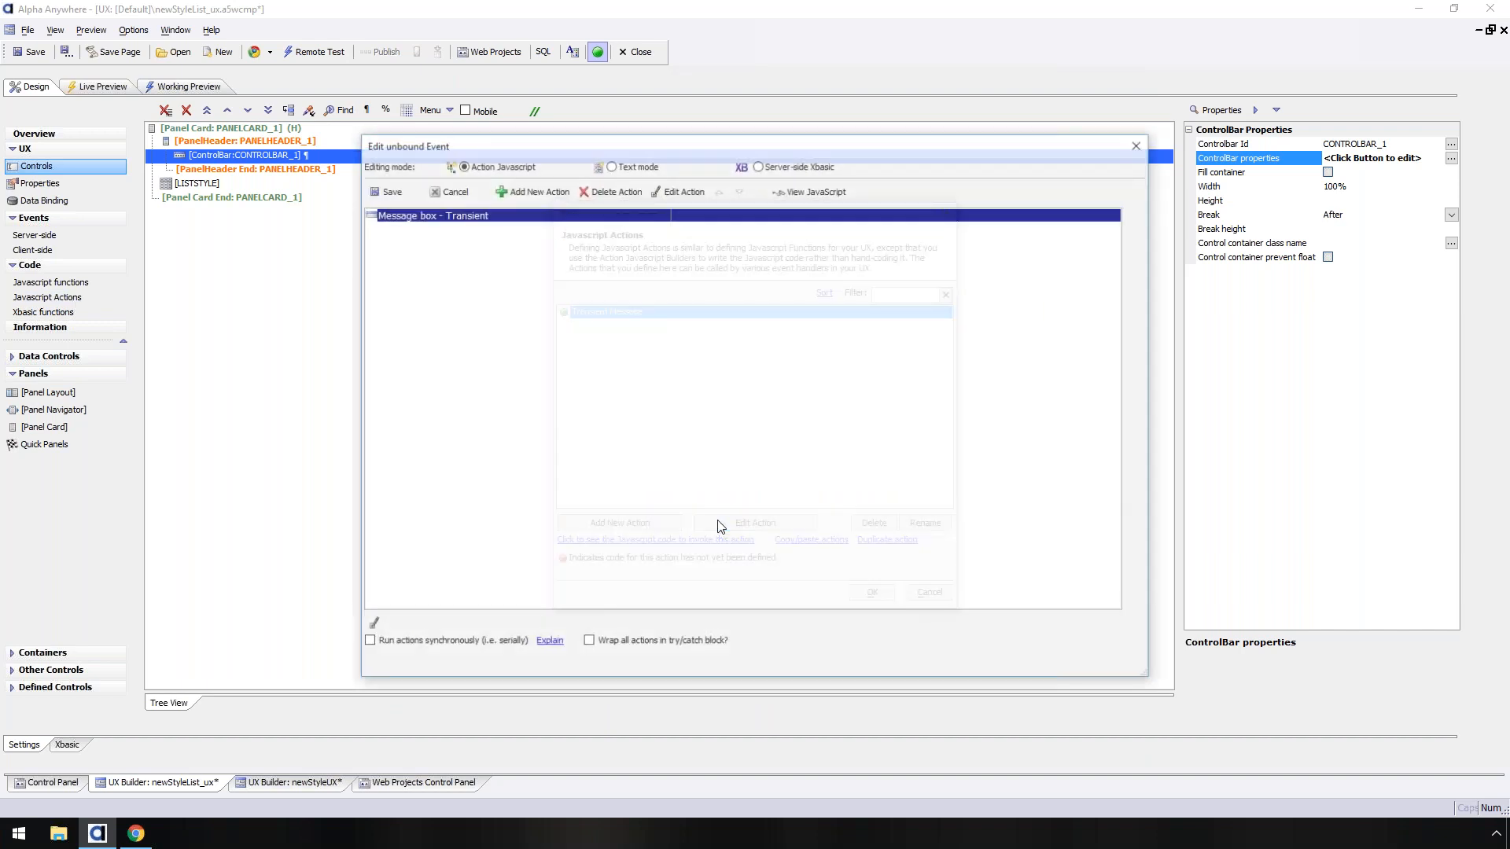
pyautogui.click(524, 196)
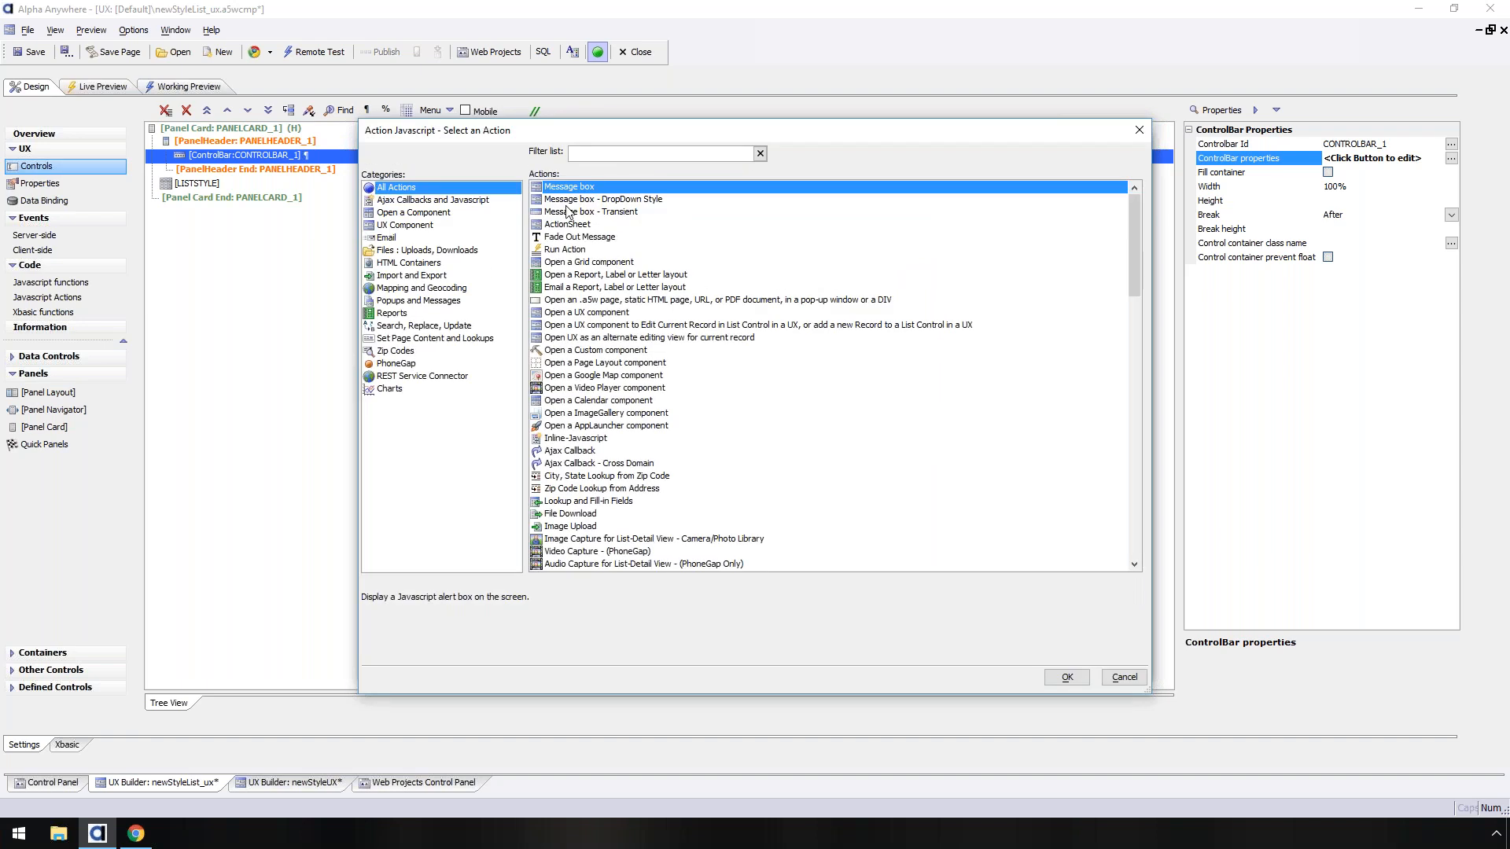
pyautogui.click(588, 203)
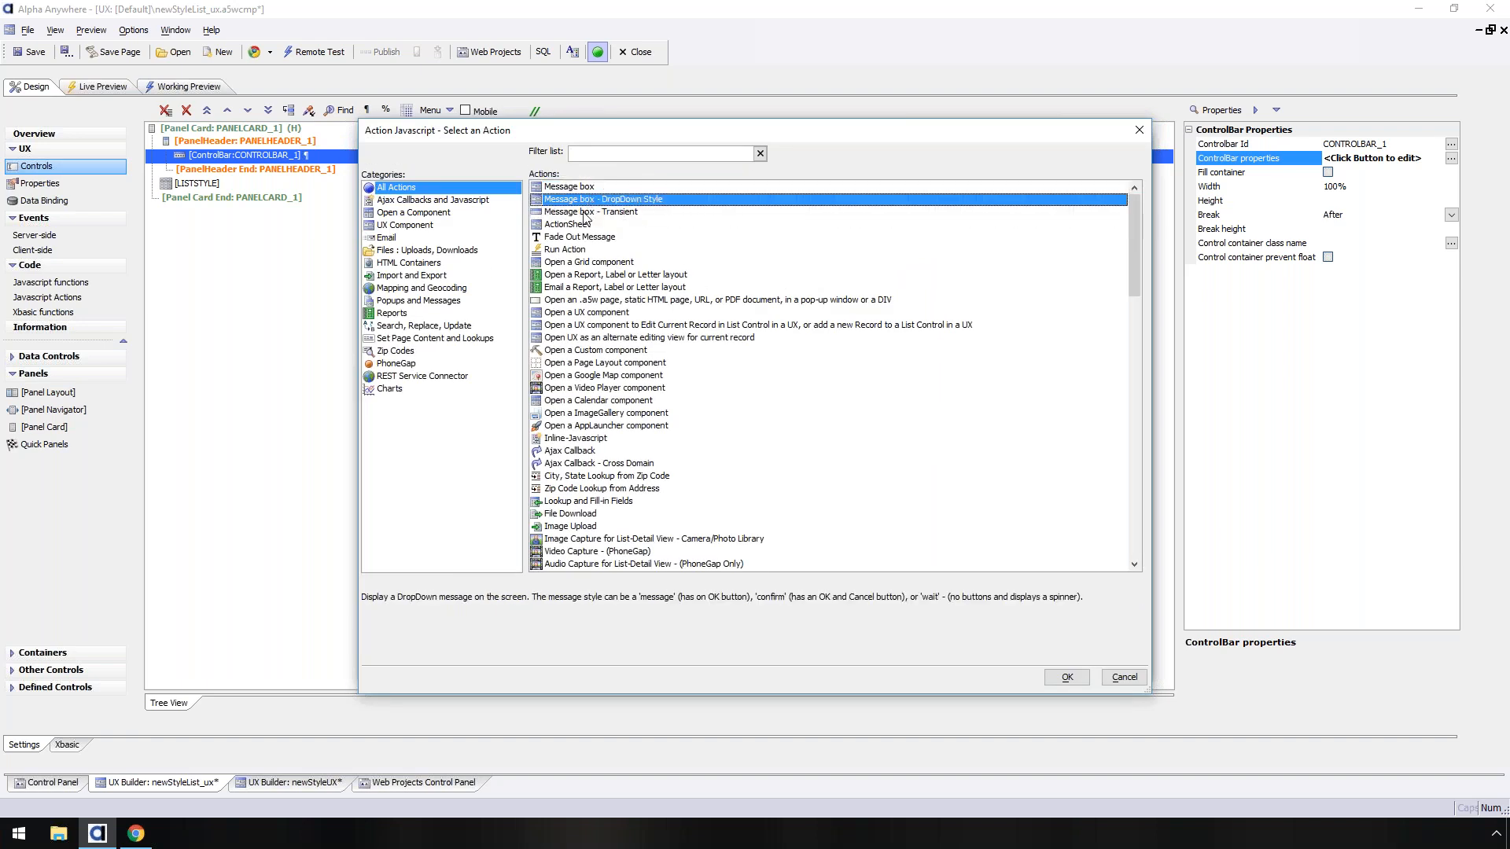
pyautogui.click(586, 213)
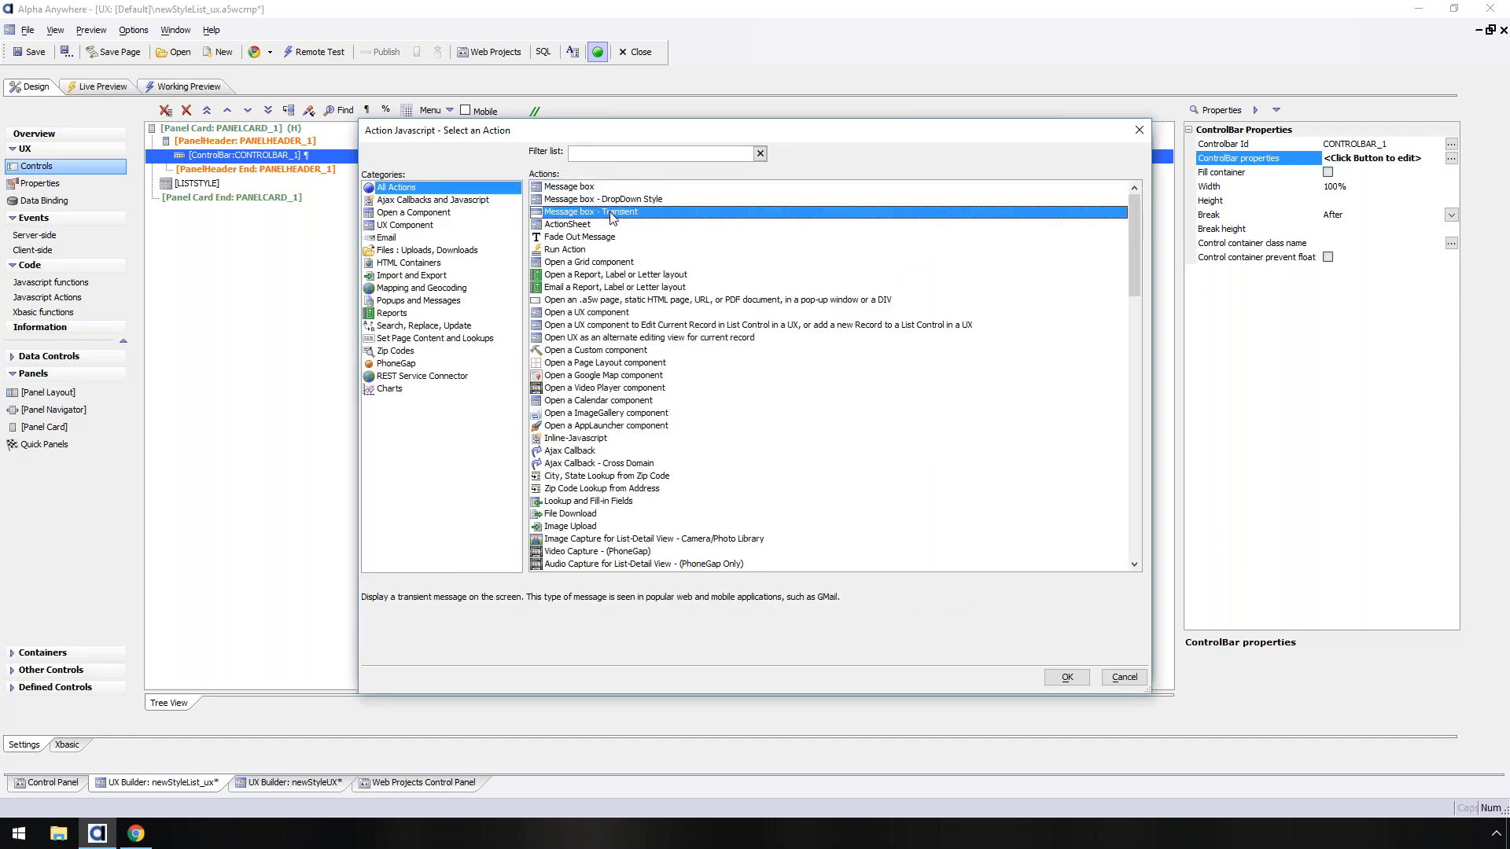
pyautogui.click(1126, 677)
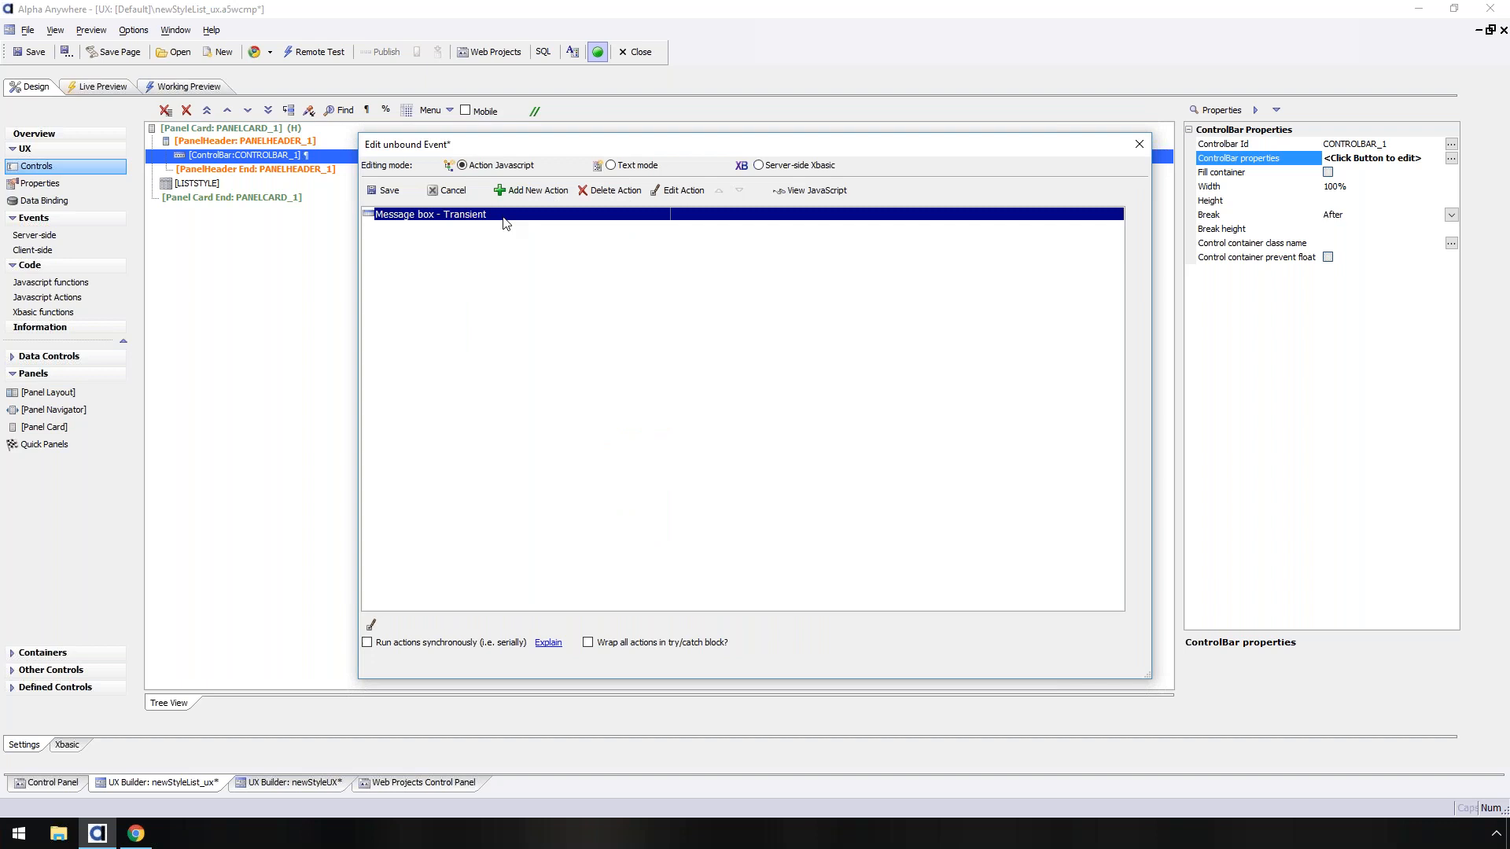
# - Open the Message box - Transient action and examine its position, duration, appearance and close button settings
pyautogui.doubleClick(505, 216)
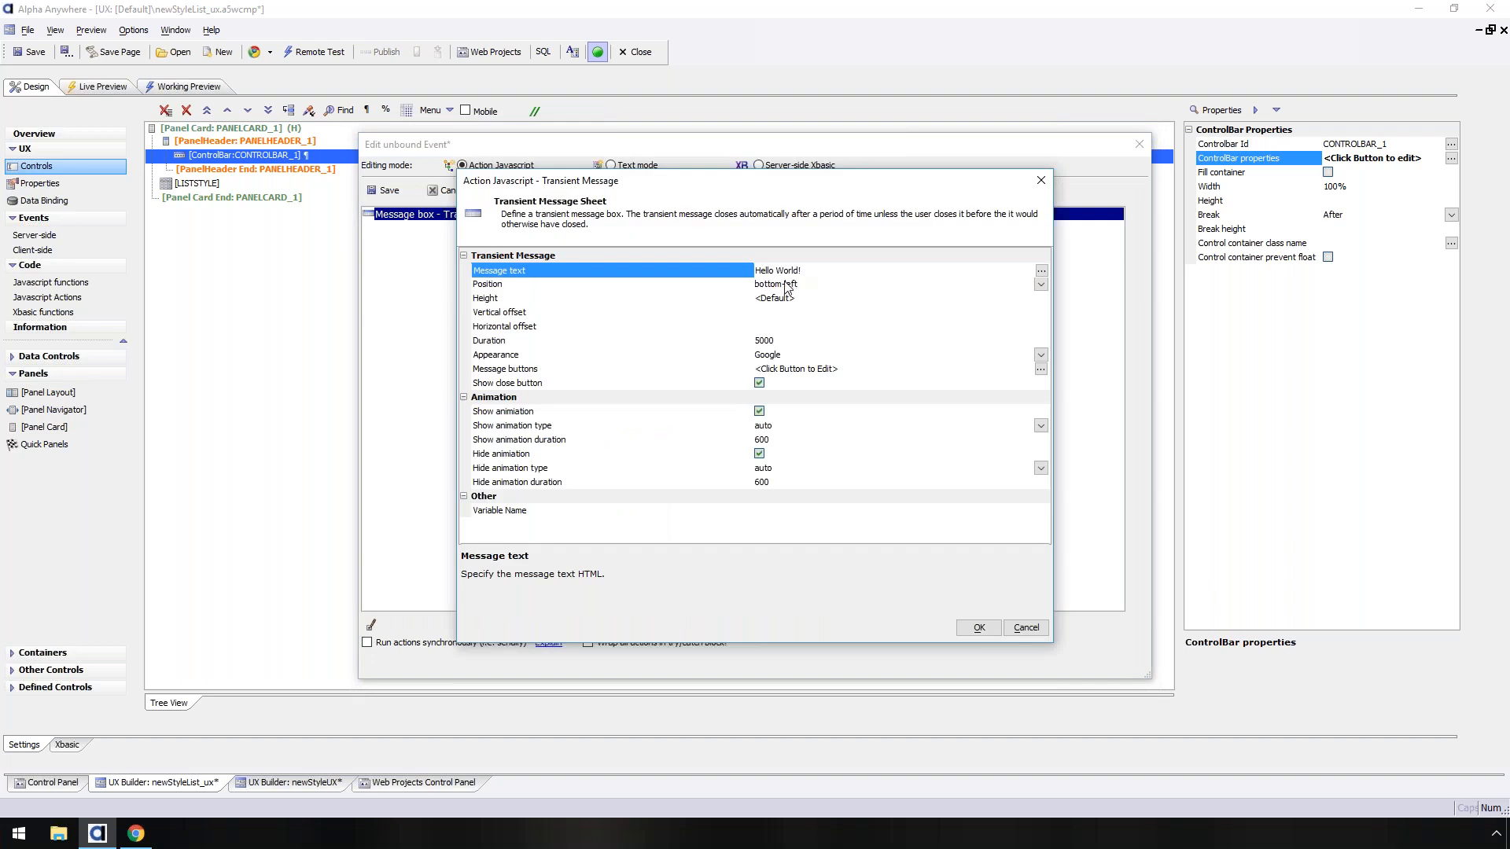
pyautogui.click(646, 286)
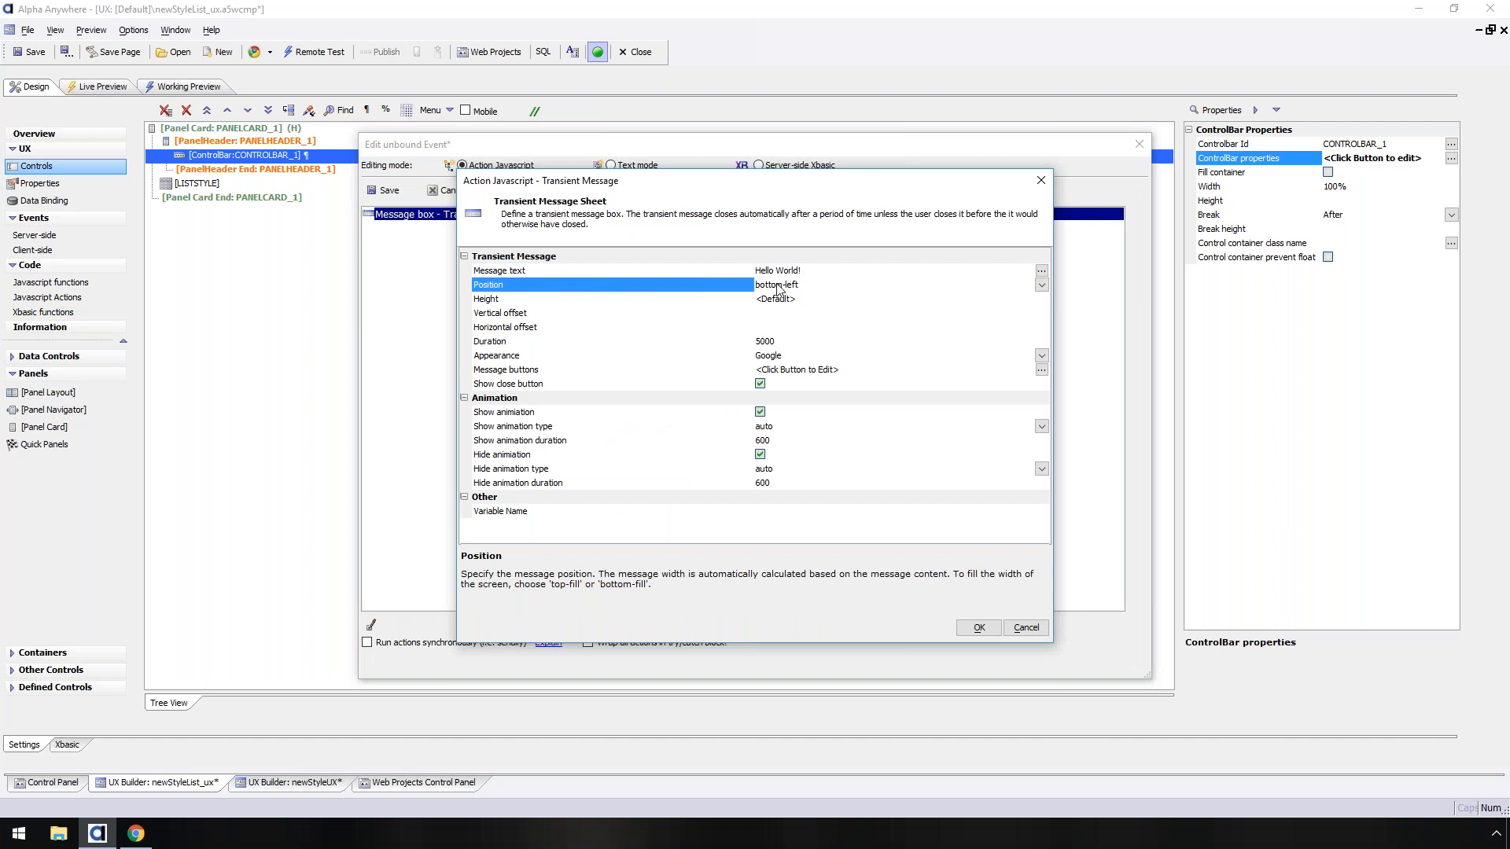
pyautogui.click(1042, 286)
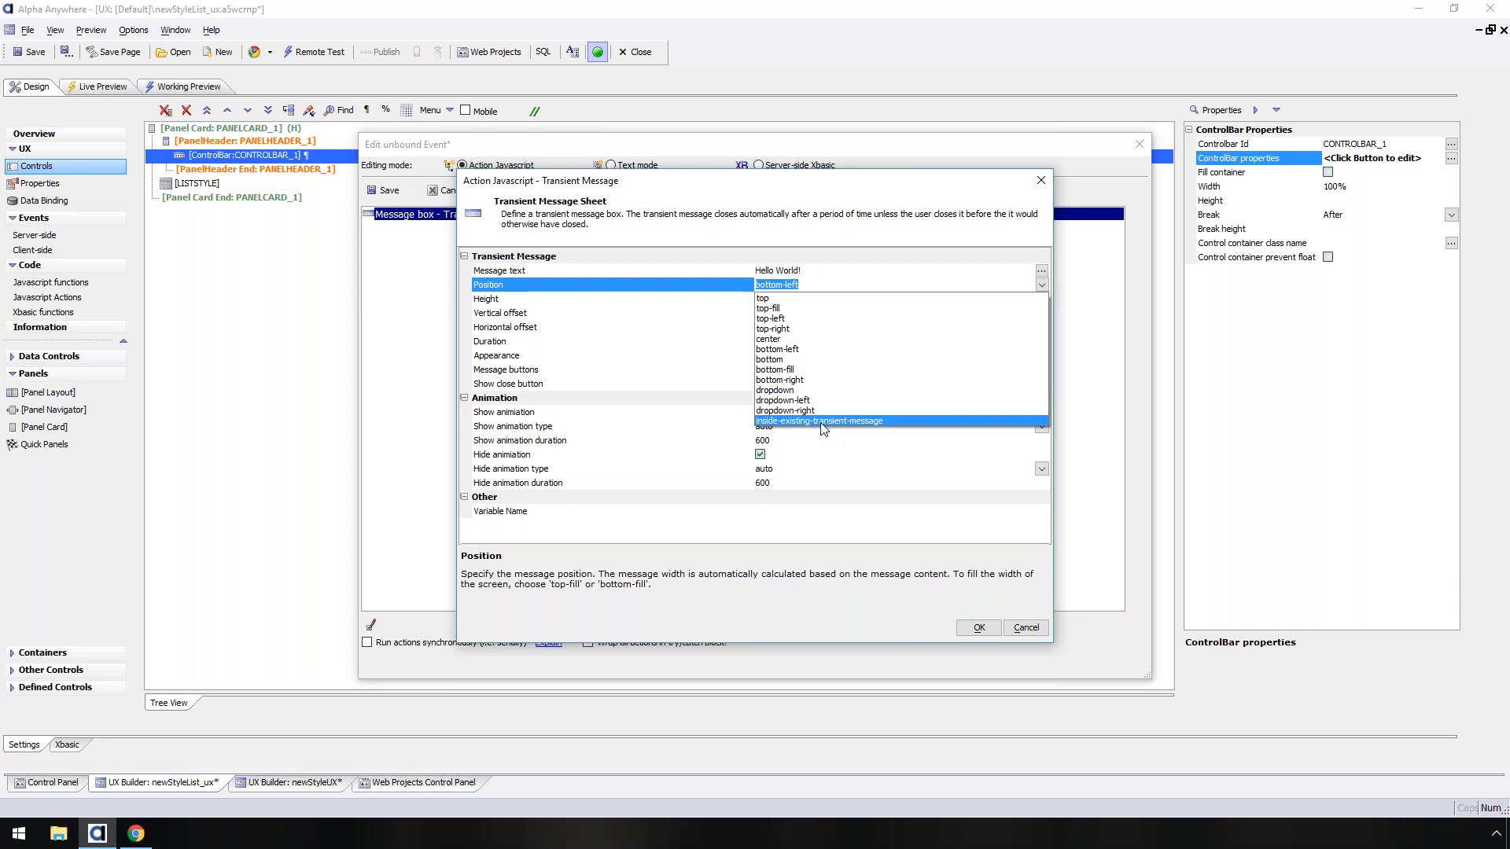
pyautogui.click(717, 250)
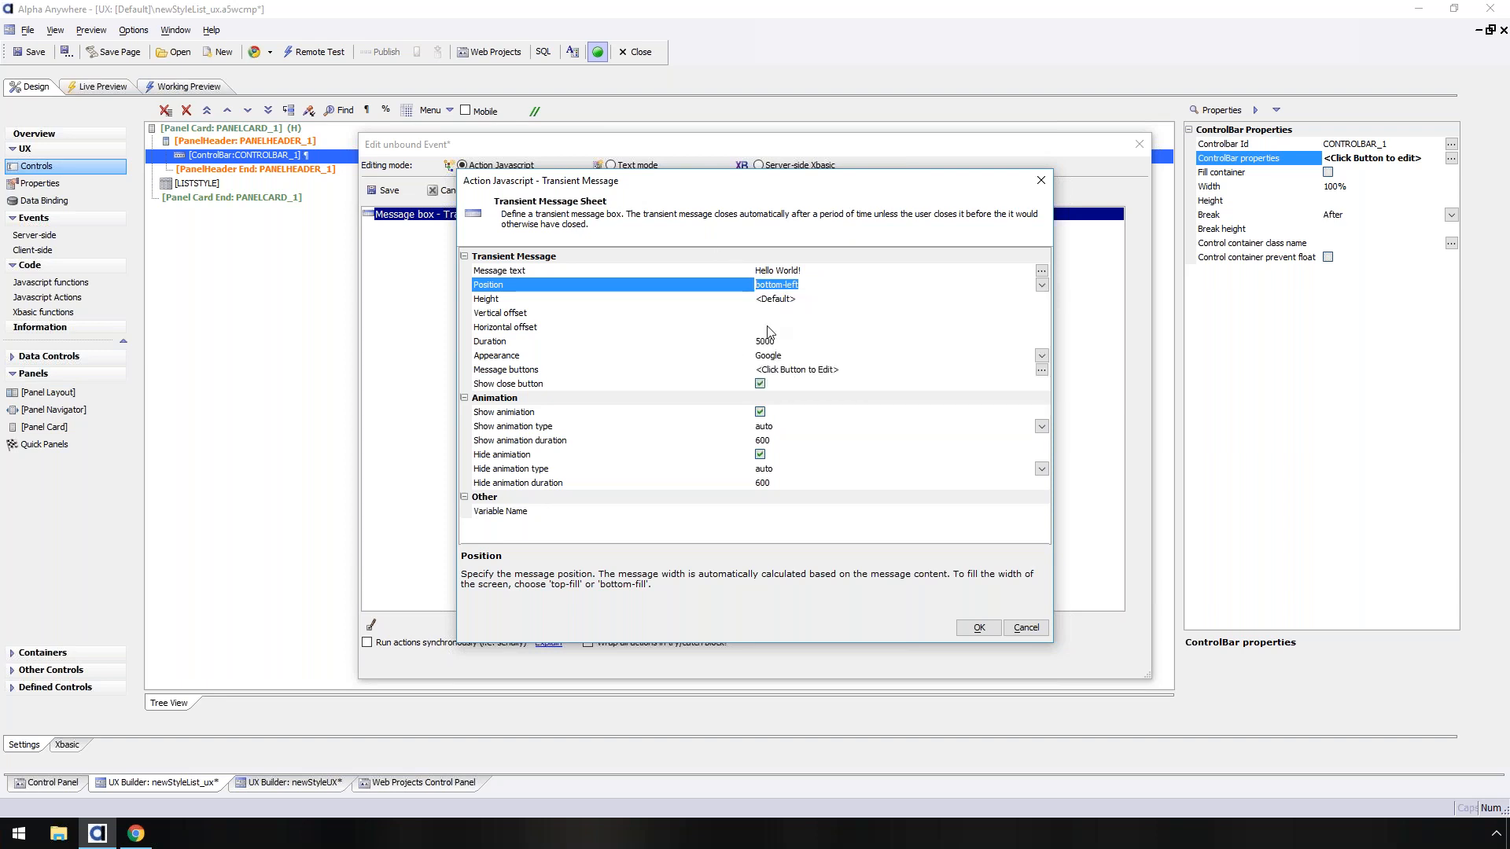
pyautogui.click(682, 342)
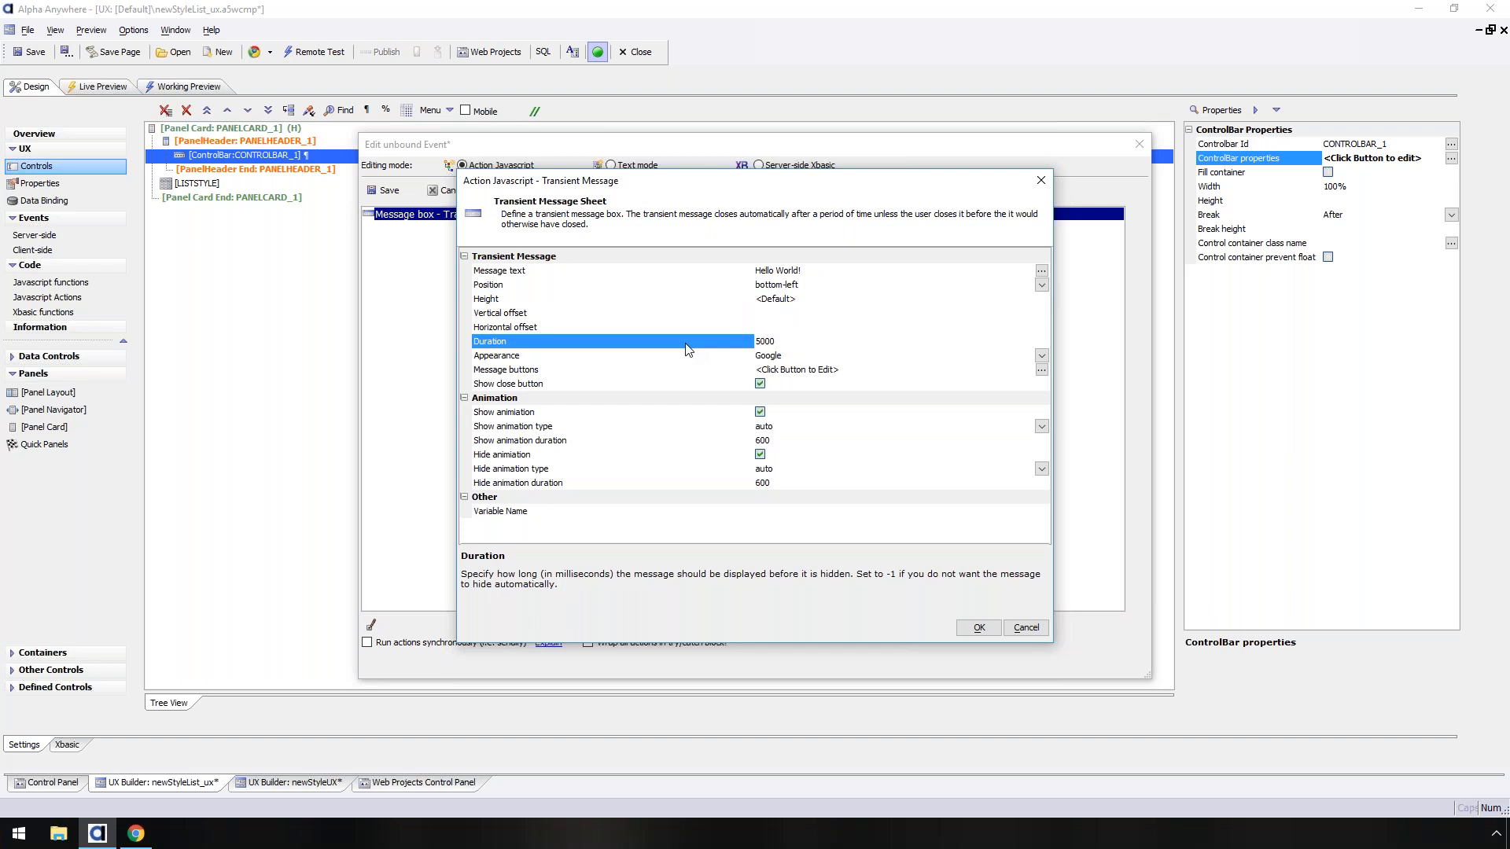
pyautogui.click(690, 359)
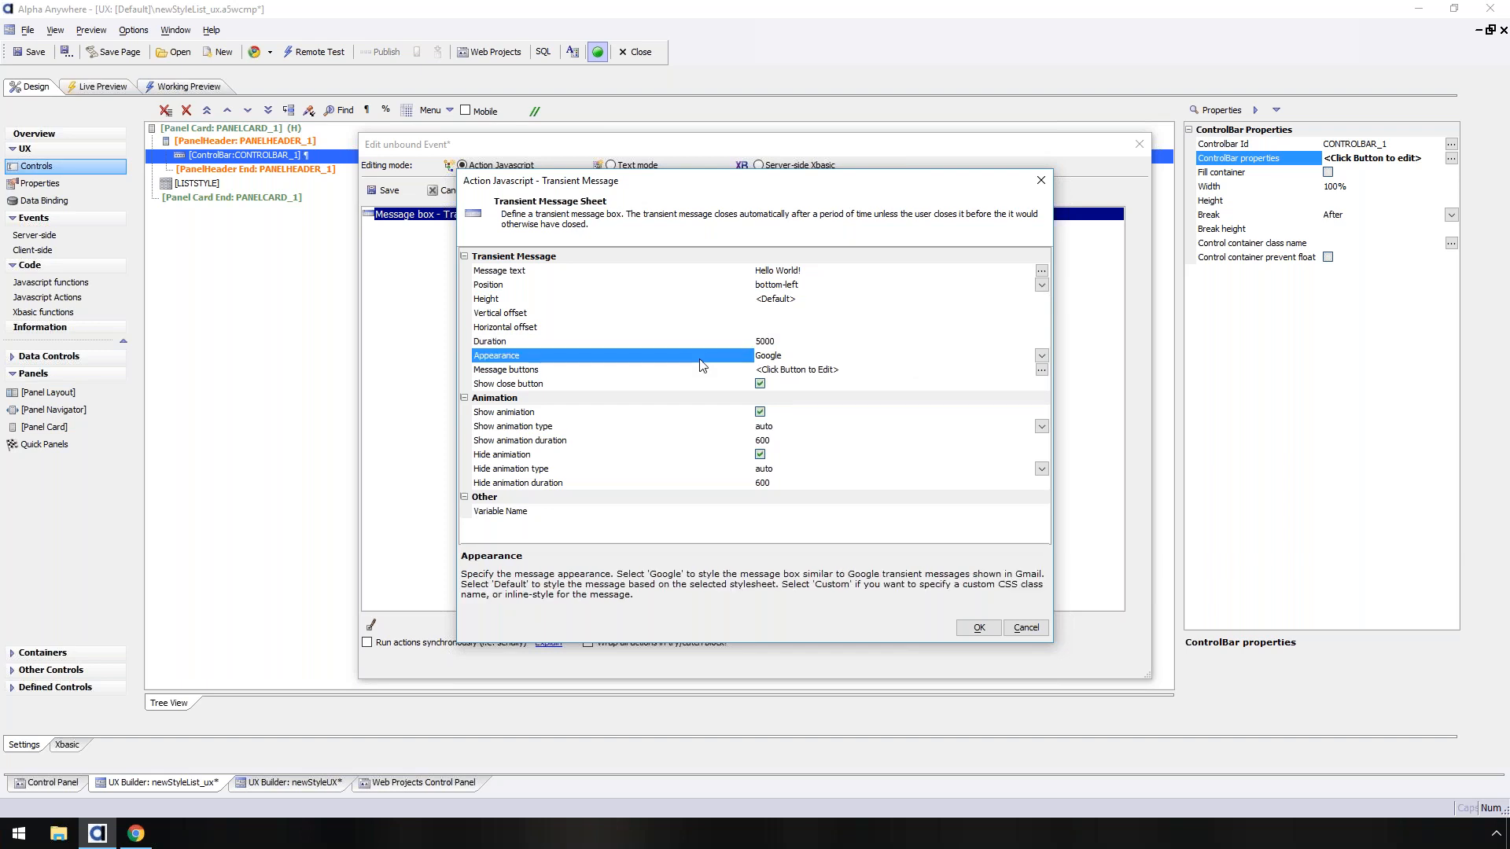
pyautogui.click(1040, 358)
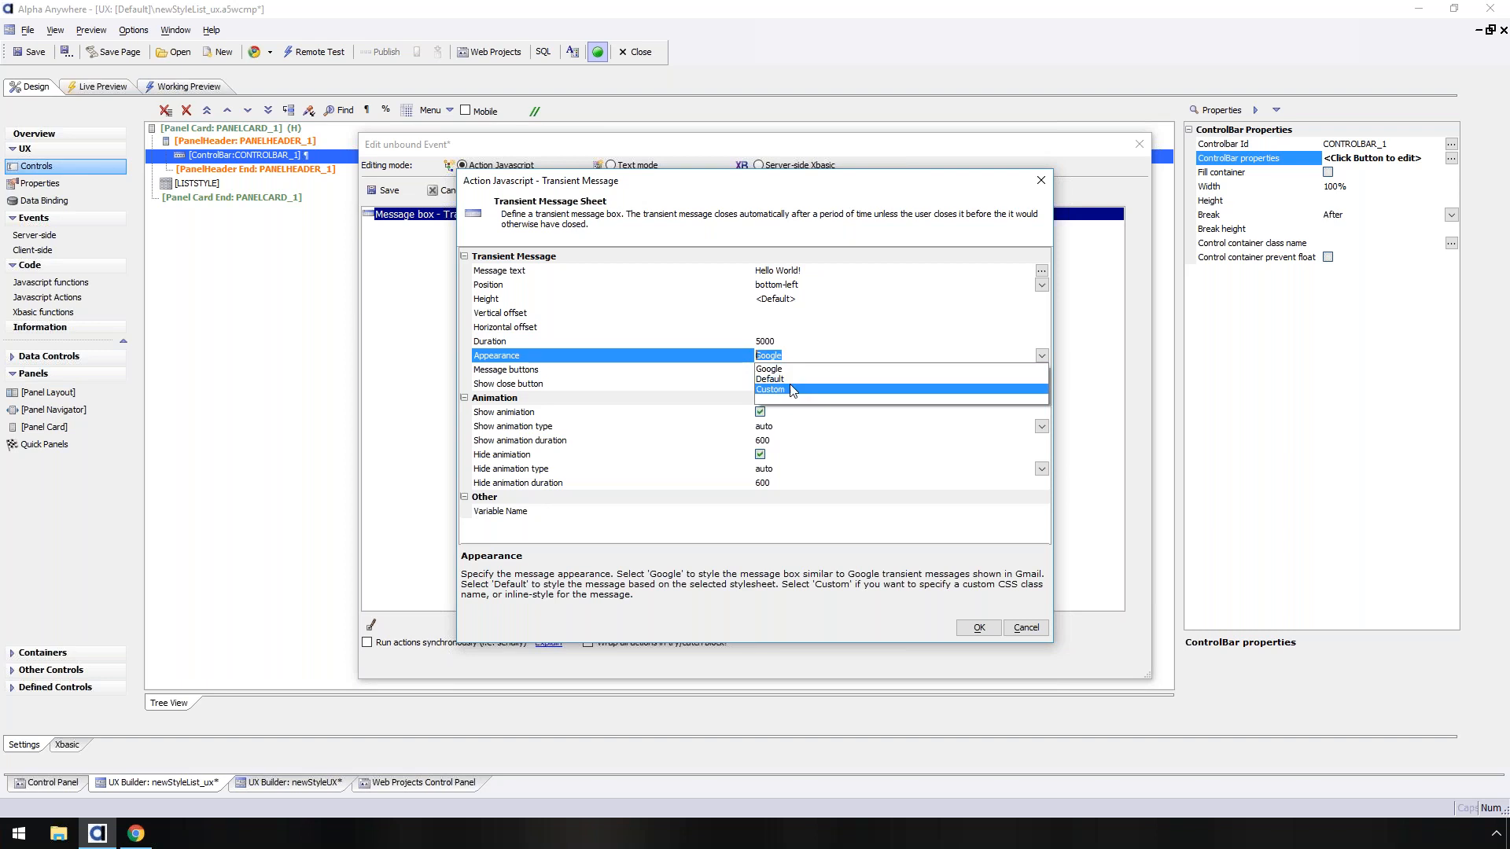
pyautogui.click(722, 361)
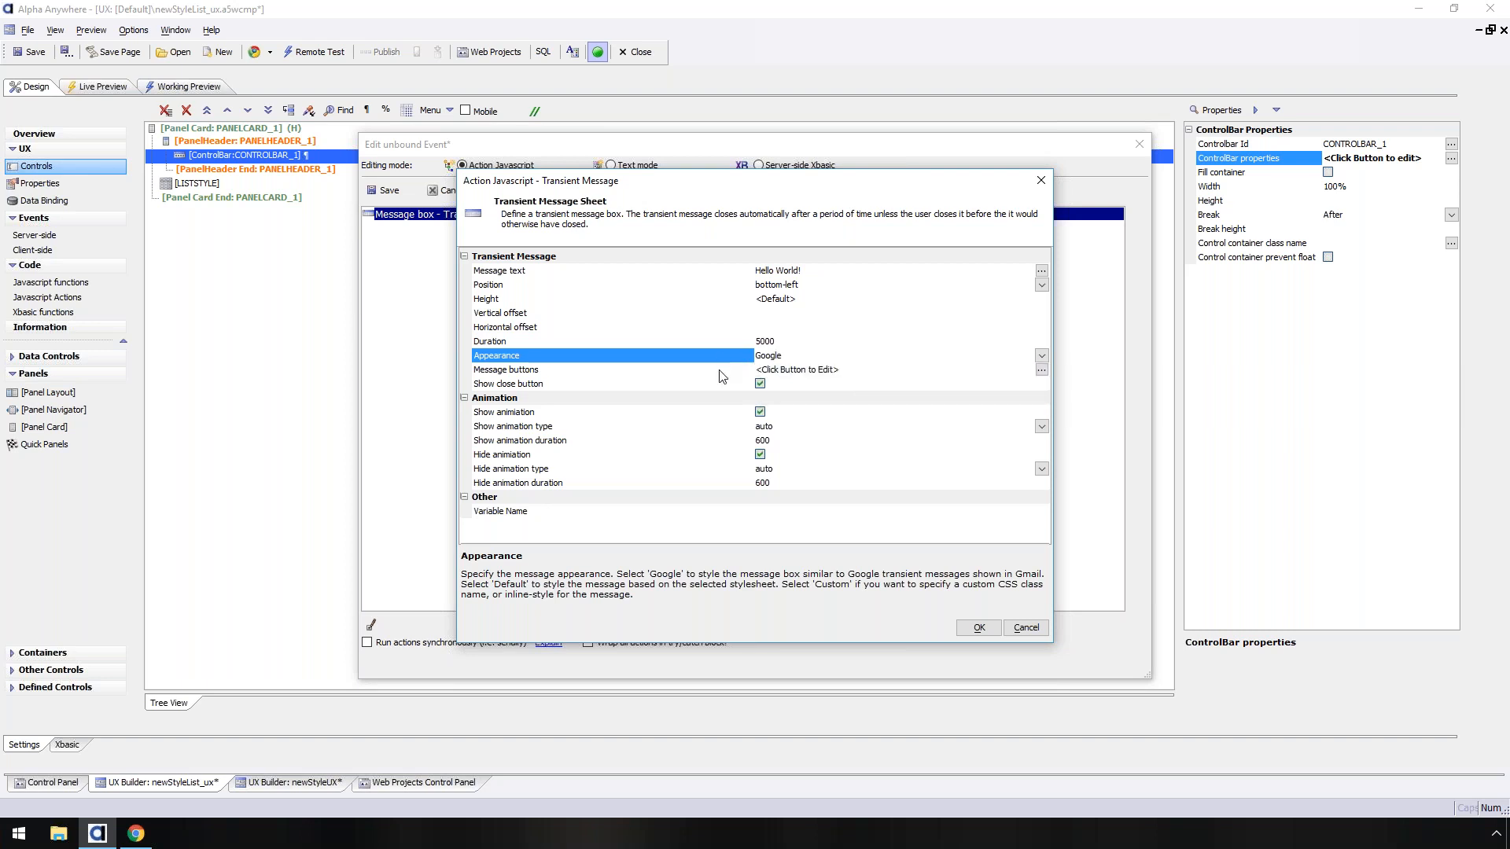
pyautogui.click(634, 385)
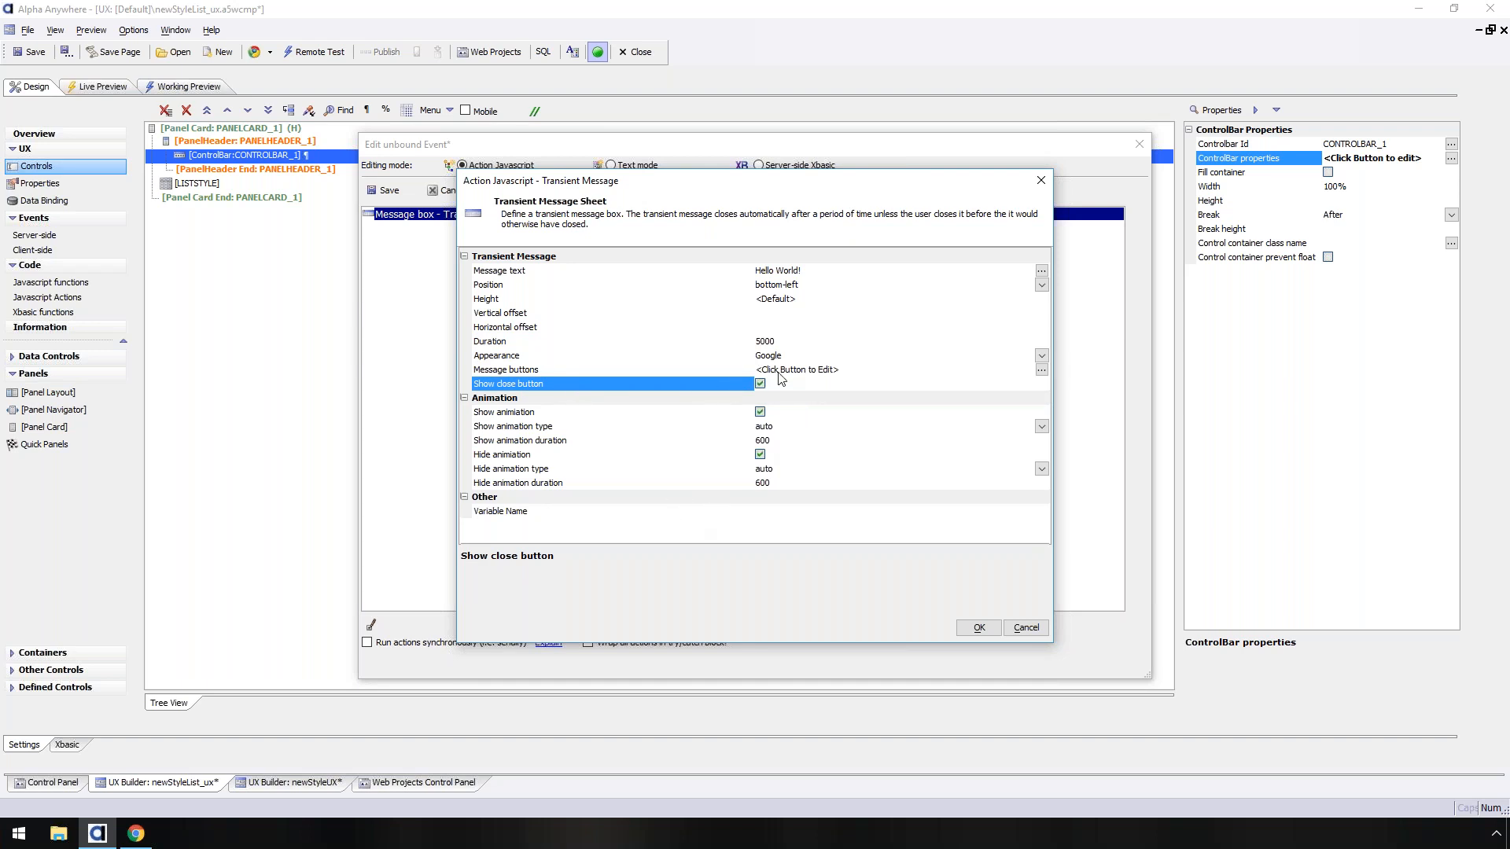
# - Set the transient message's position to center, turn off its show animation, and save the JavaScript action
pyautogui.click(1046, 286)
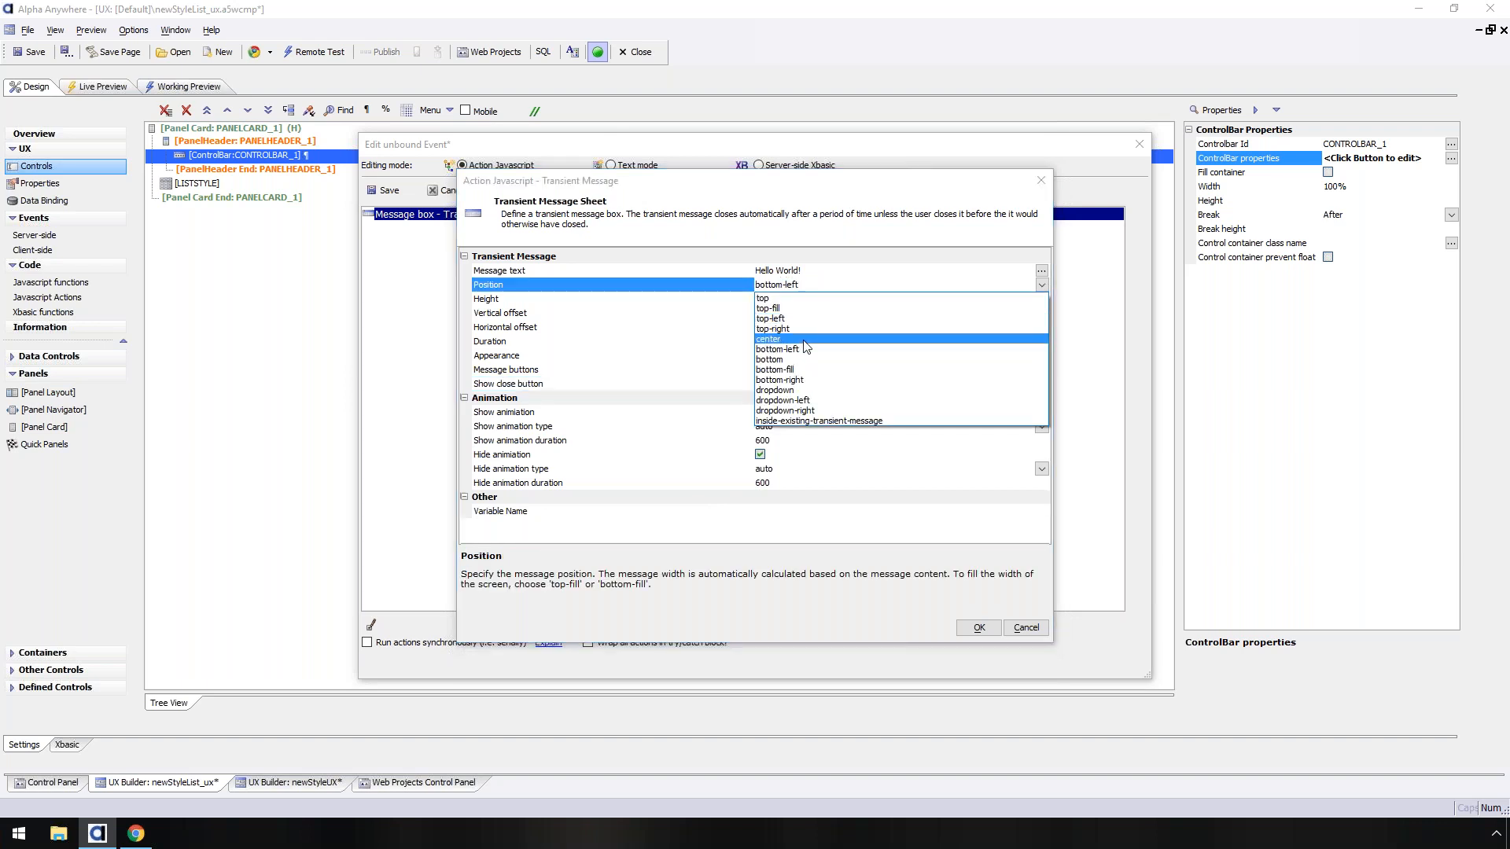
pyautogui.click(806, 346)
pyautogui.click(761, 385)
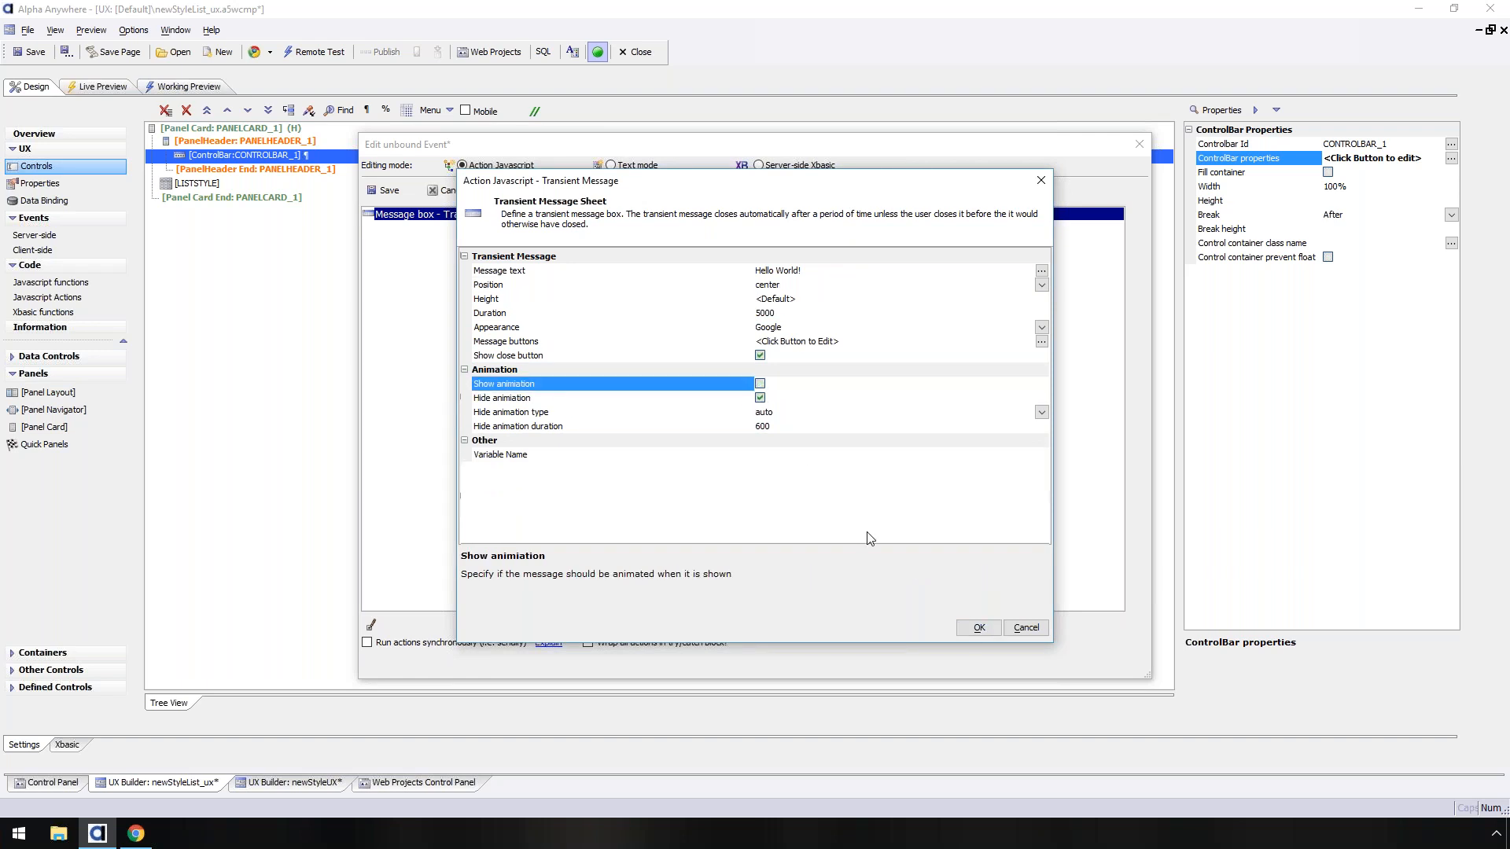
pyautogui.click(983, 632)
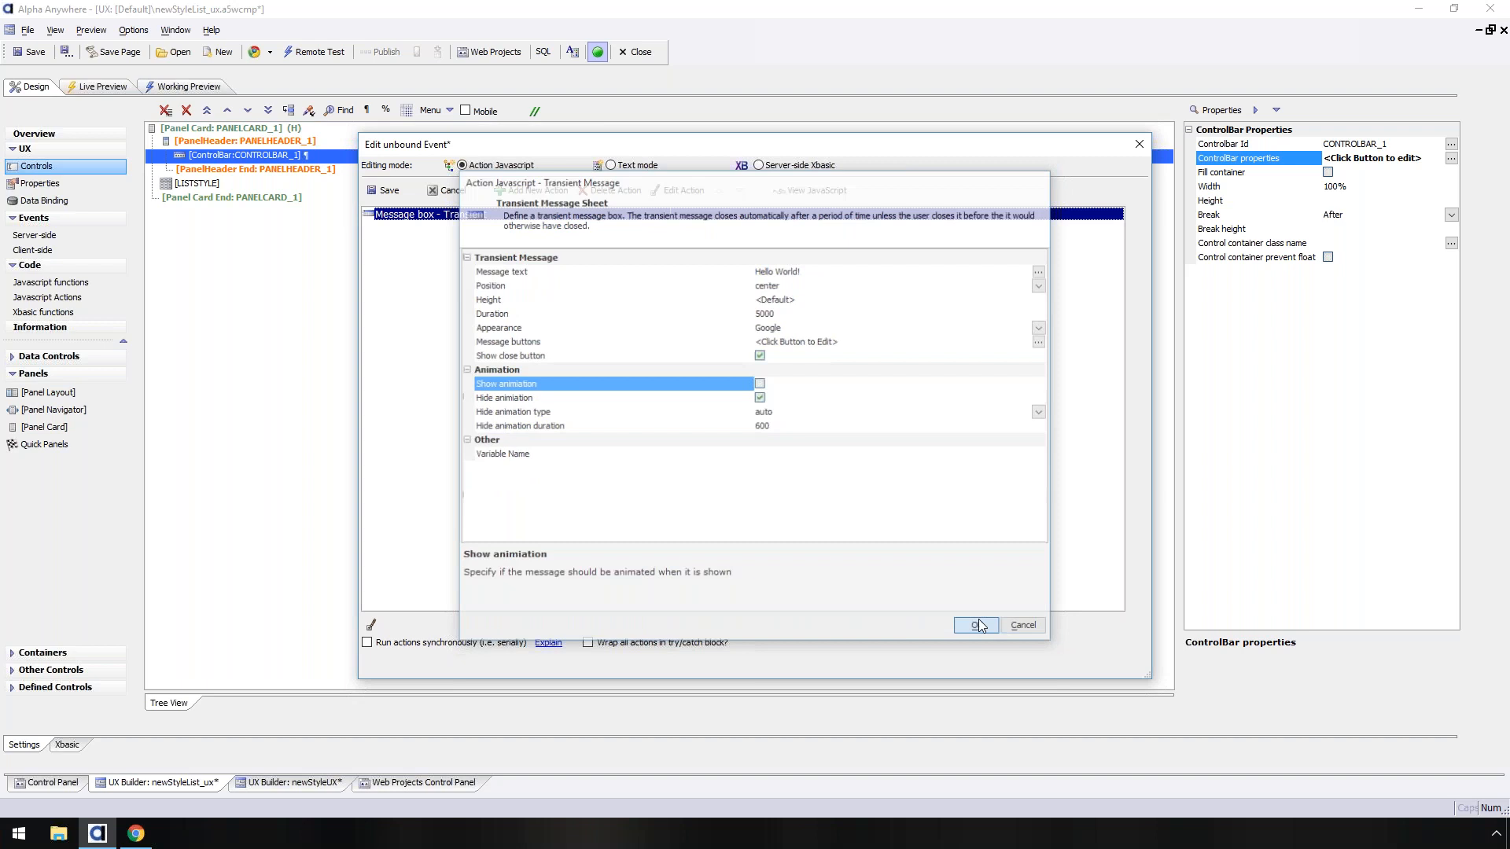
pyautogui.click(391, 190)
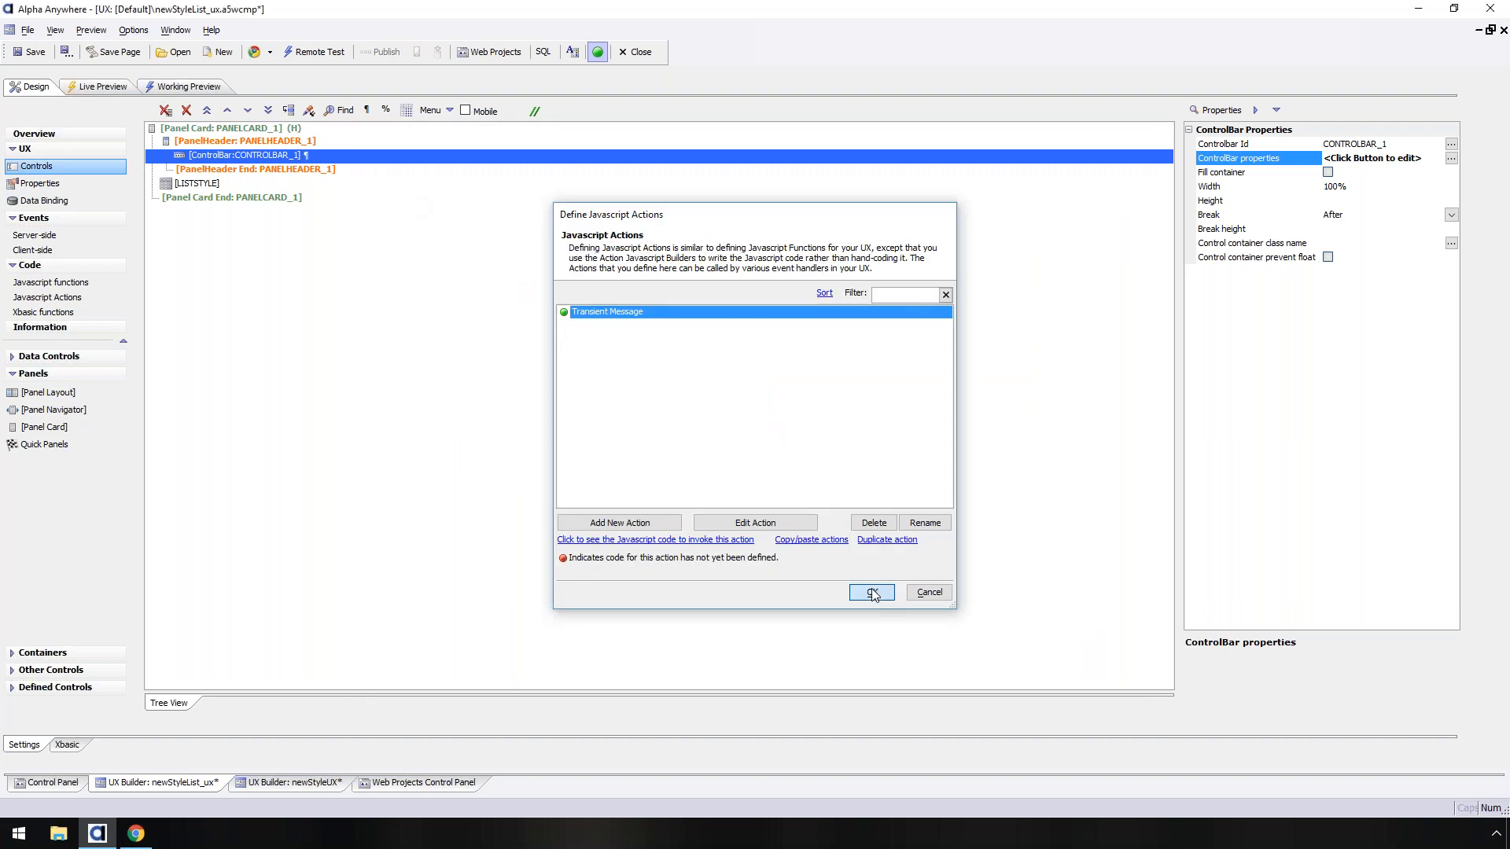
pyautogui.click(872, 592)
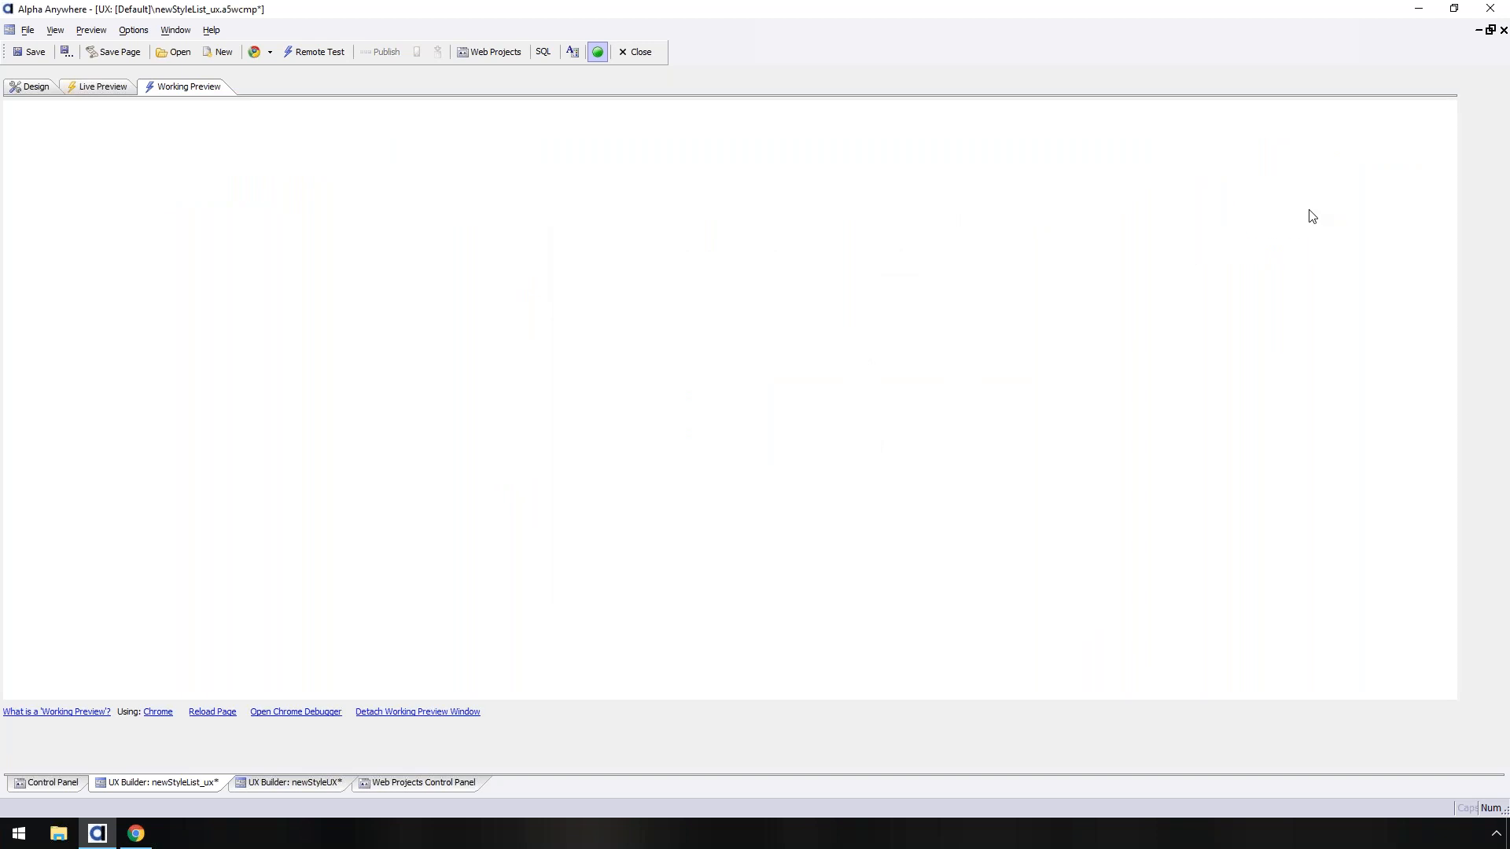
# - Trigger the transient message from Menu 1 in the preview and dismiss it with its close button
pyautogui.click(1435, 118)
pyautogui.click(1431, 164)
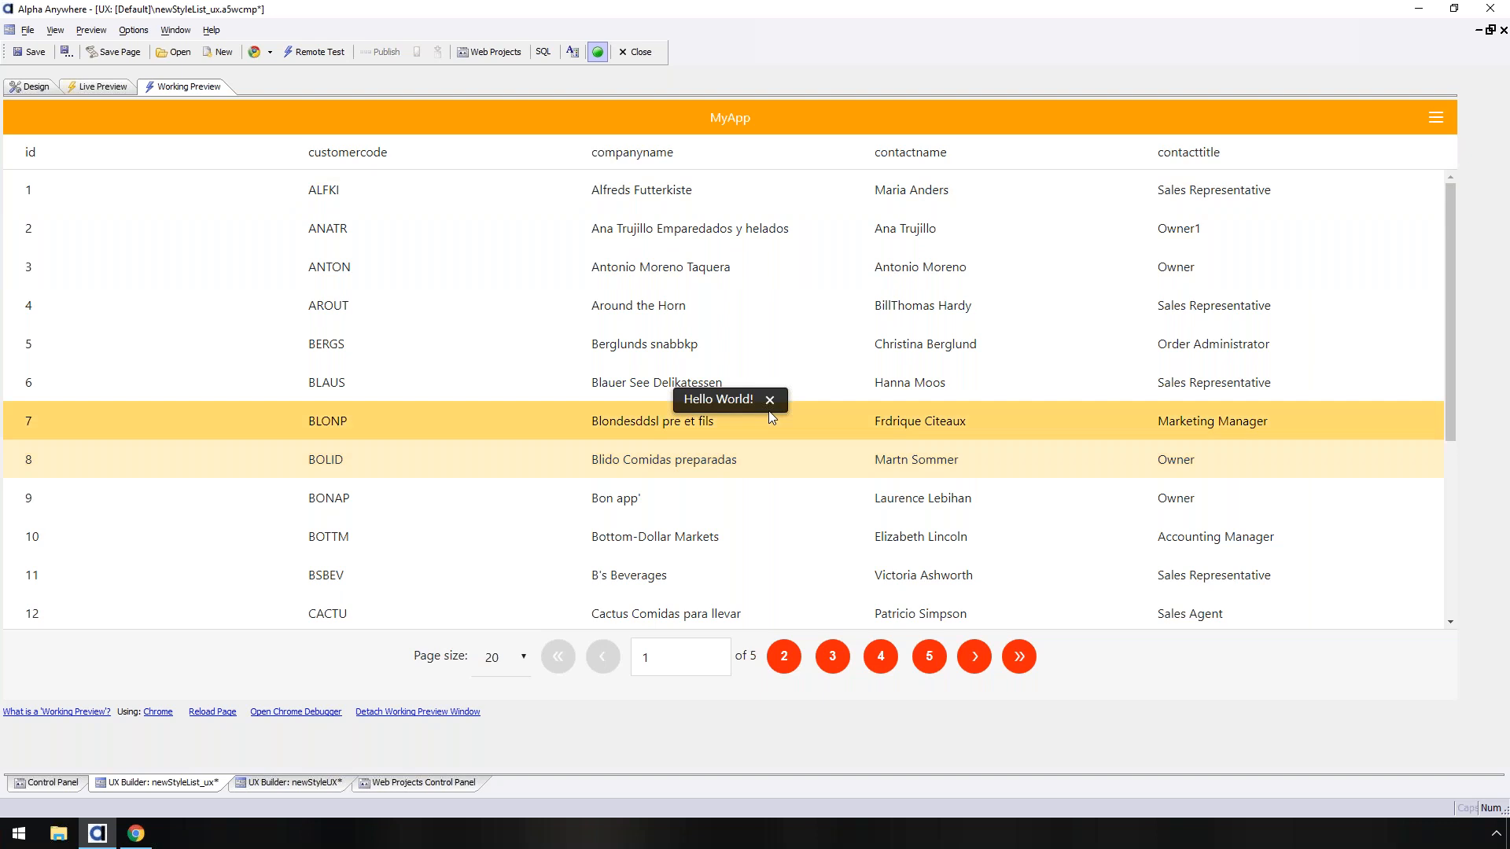
pyautogui.click(769, 401)
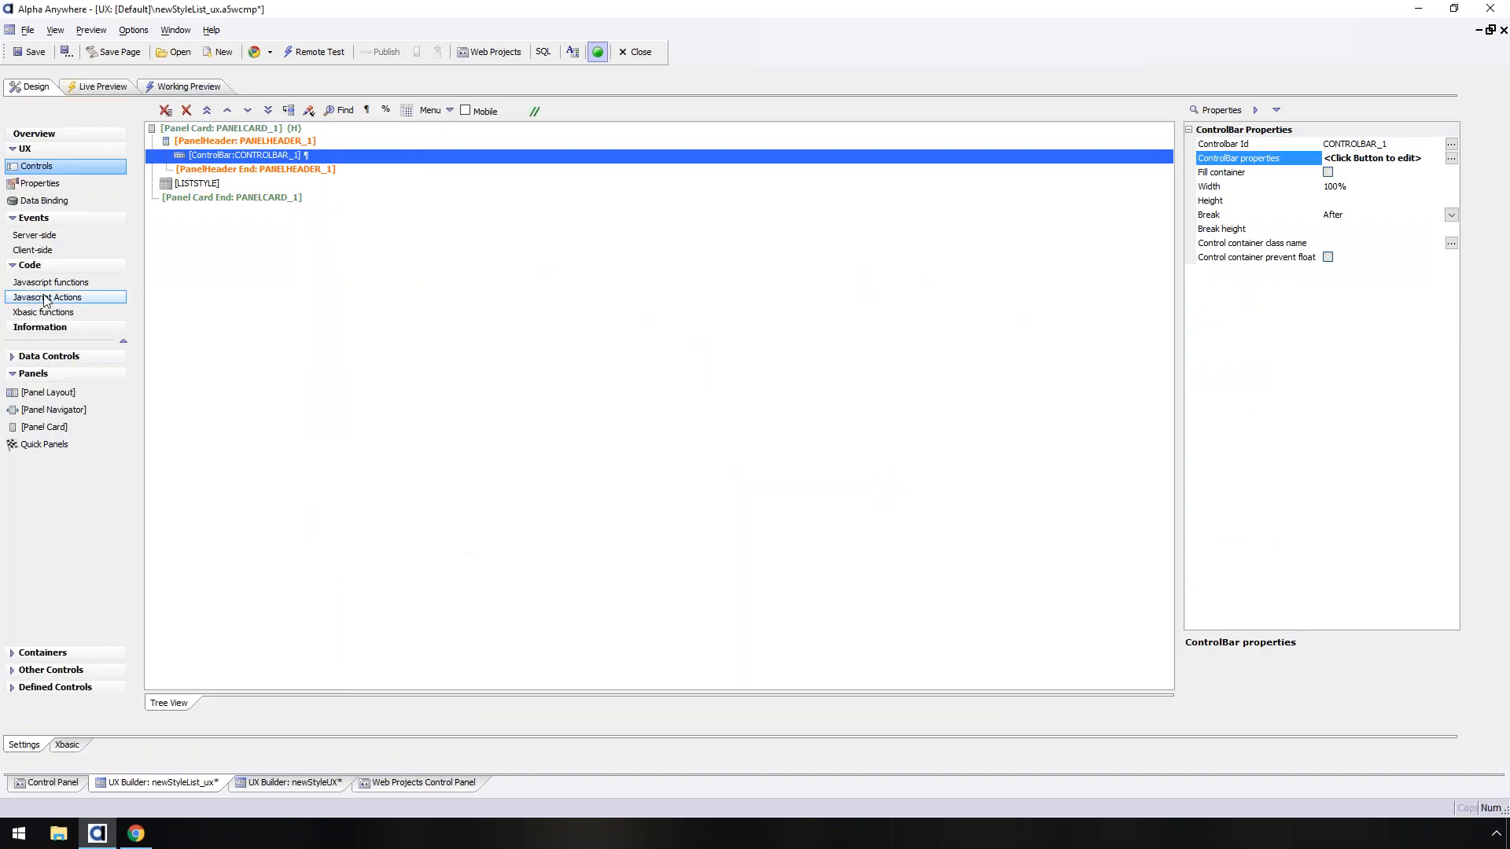
# - Reopen the Transient Message action's message box settings and turn its show animation back on
pyautogui.click(682, 313)
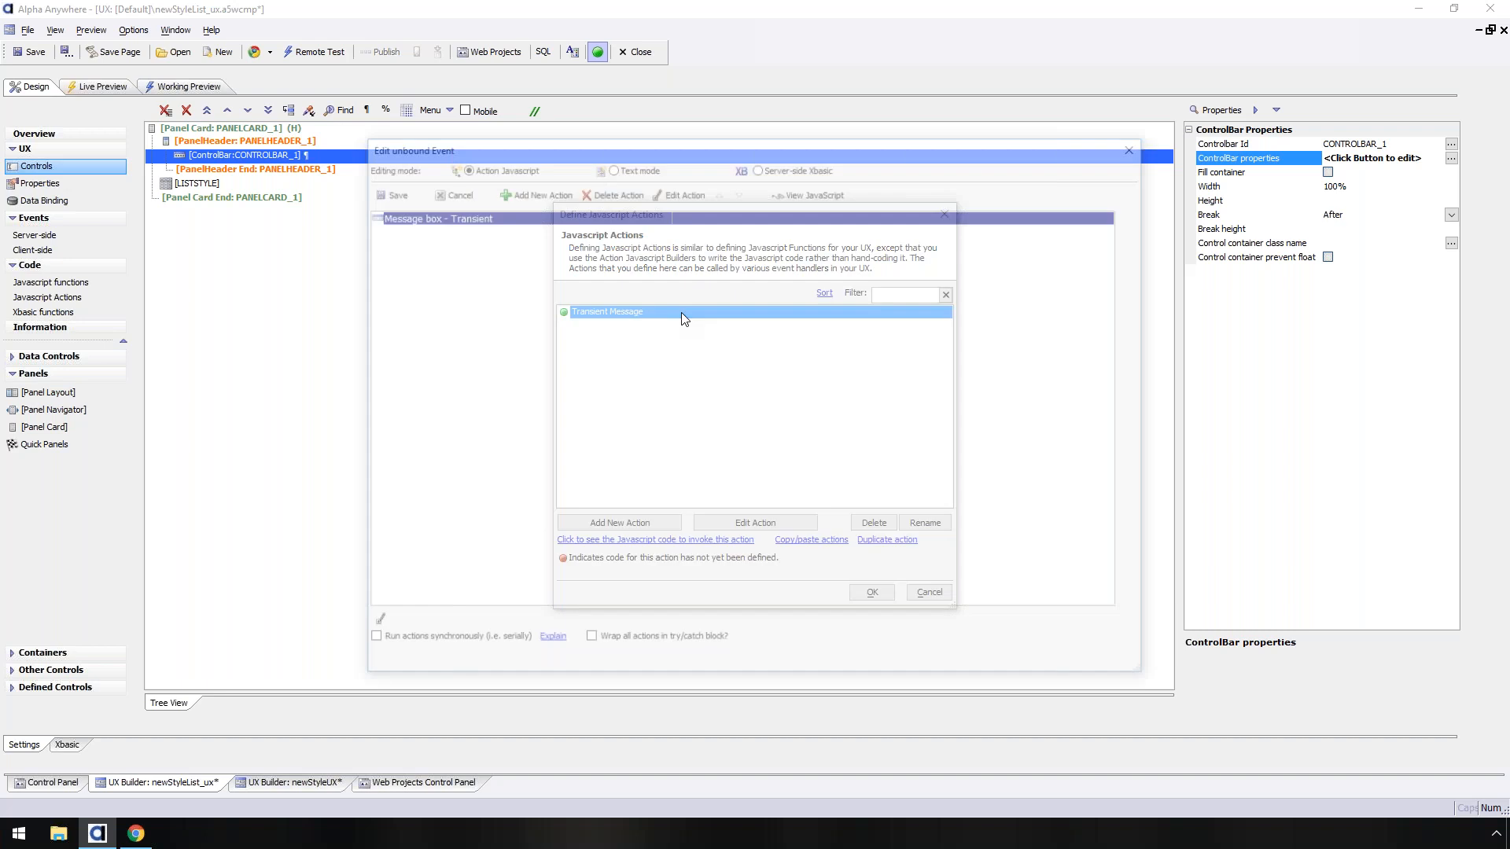
pyautogui.doubleClick(538, 214)
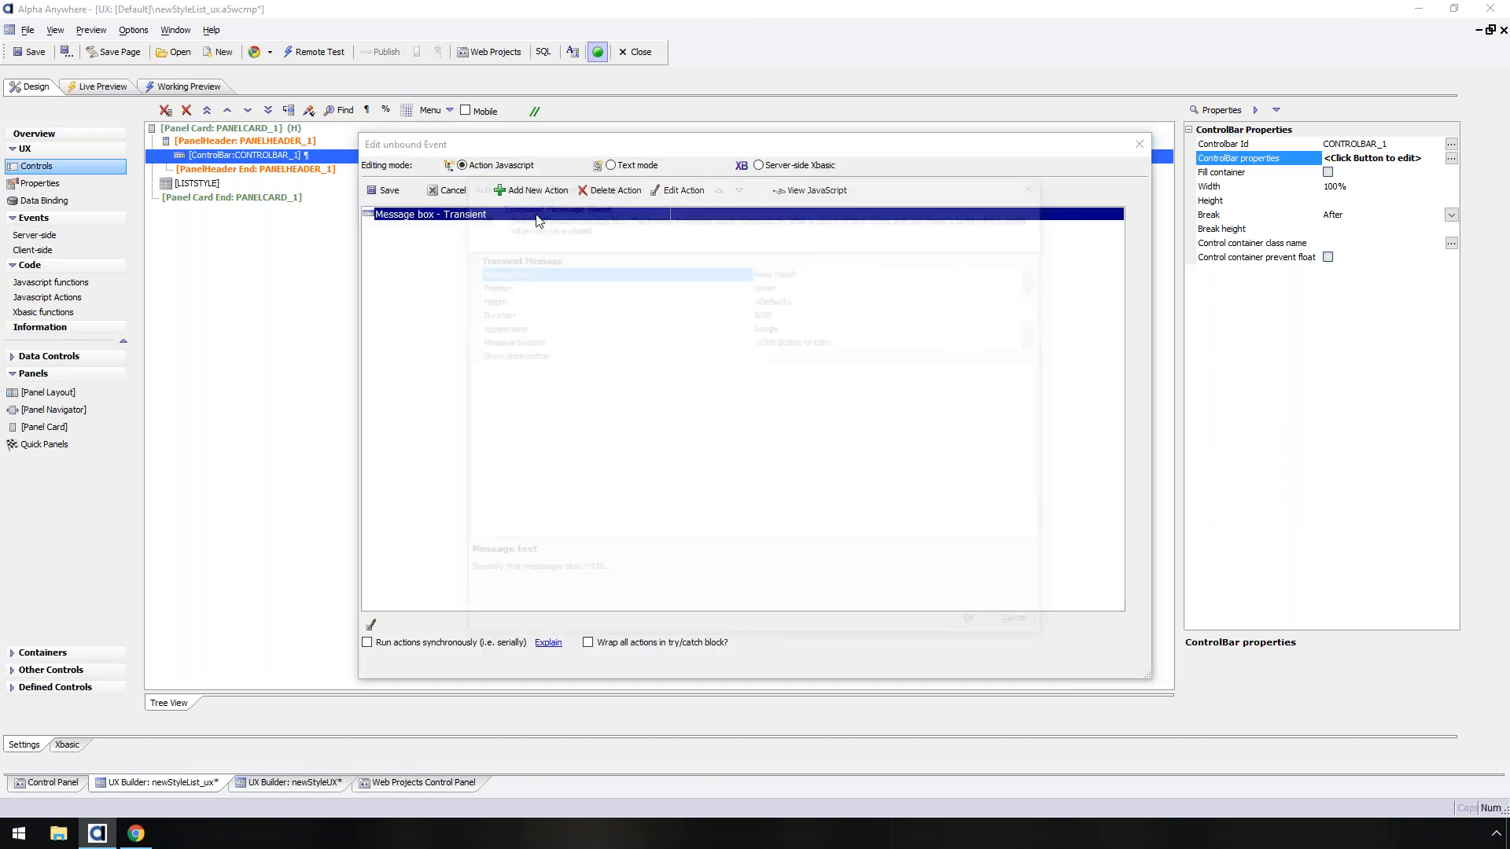
pyautogui.click(760, 384)
# - Add a message button with the HTML label Click to the transient message, examining its JavaScript and style settings
pyautogui.click(618, 344)
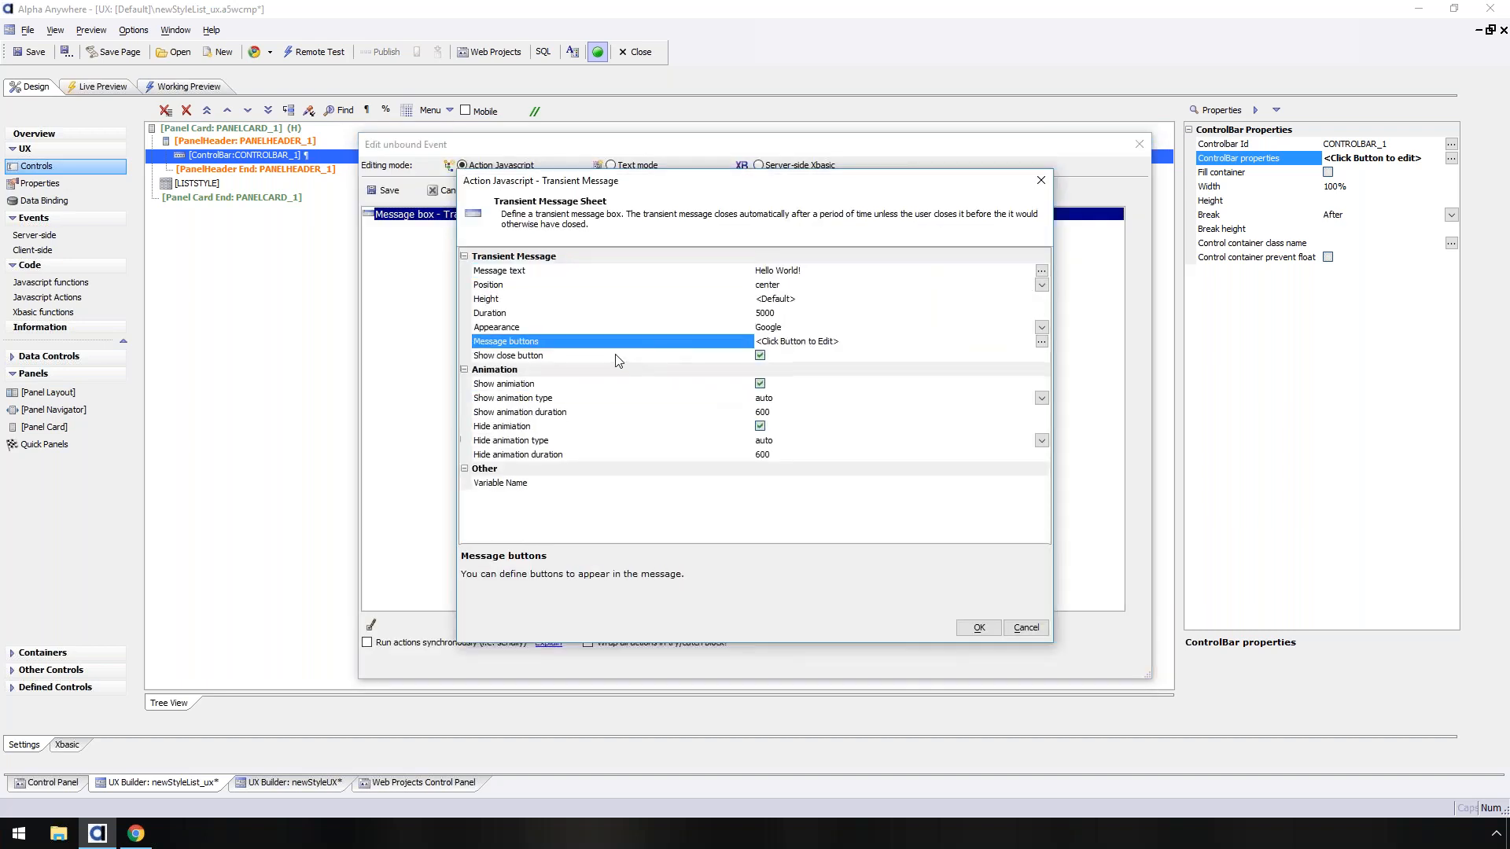
pyautogui.click(1042, 343)
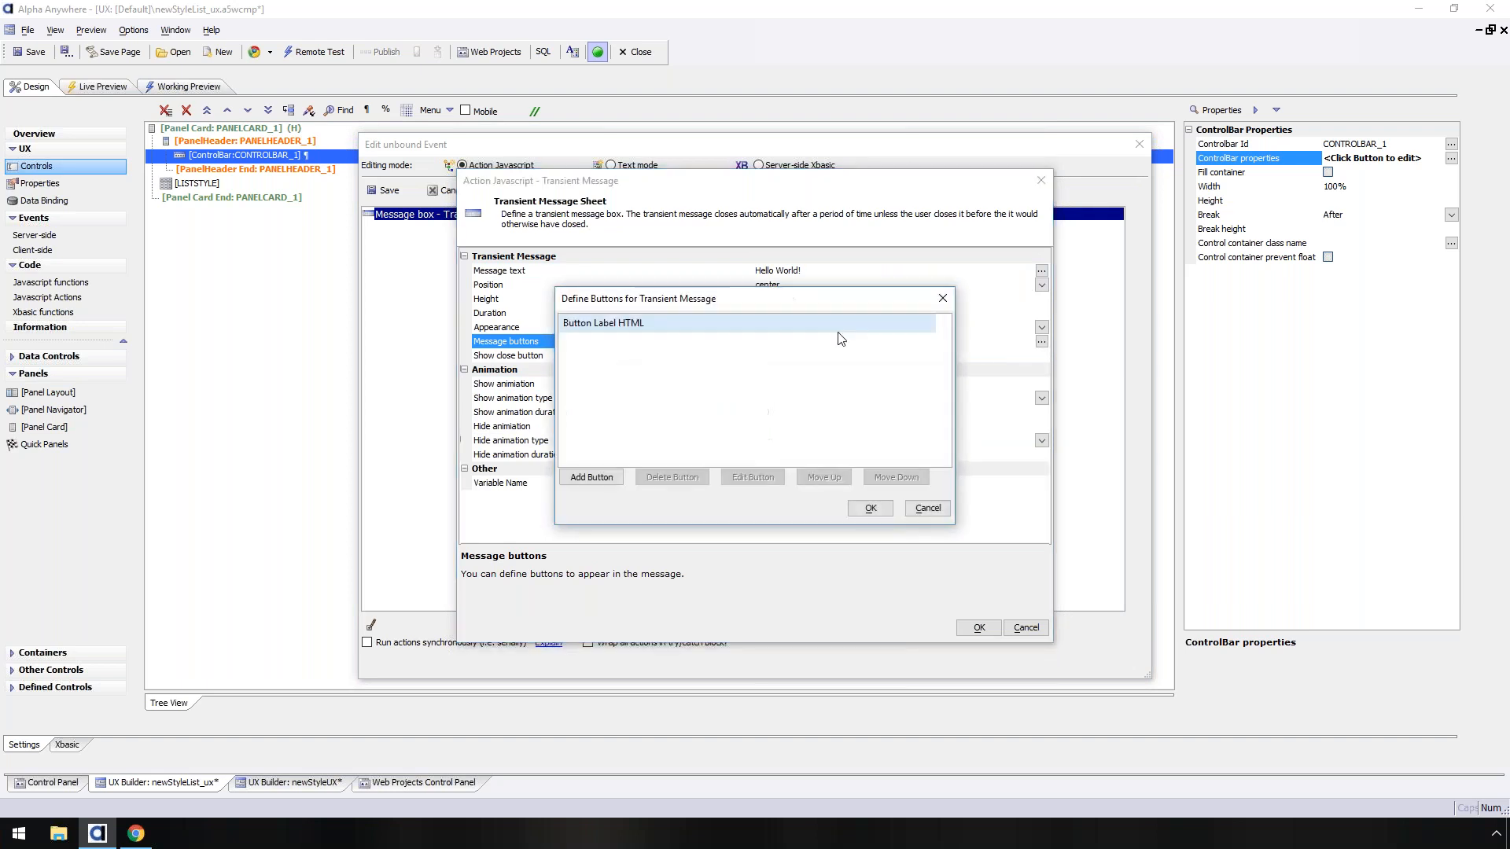
pyautogui.click(616, 478)
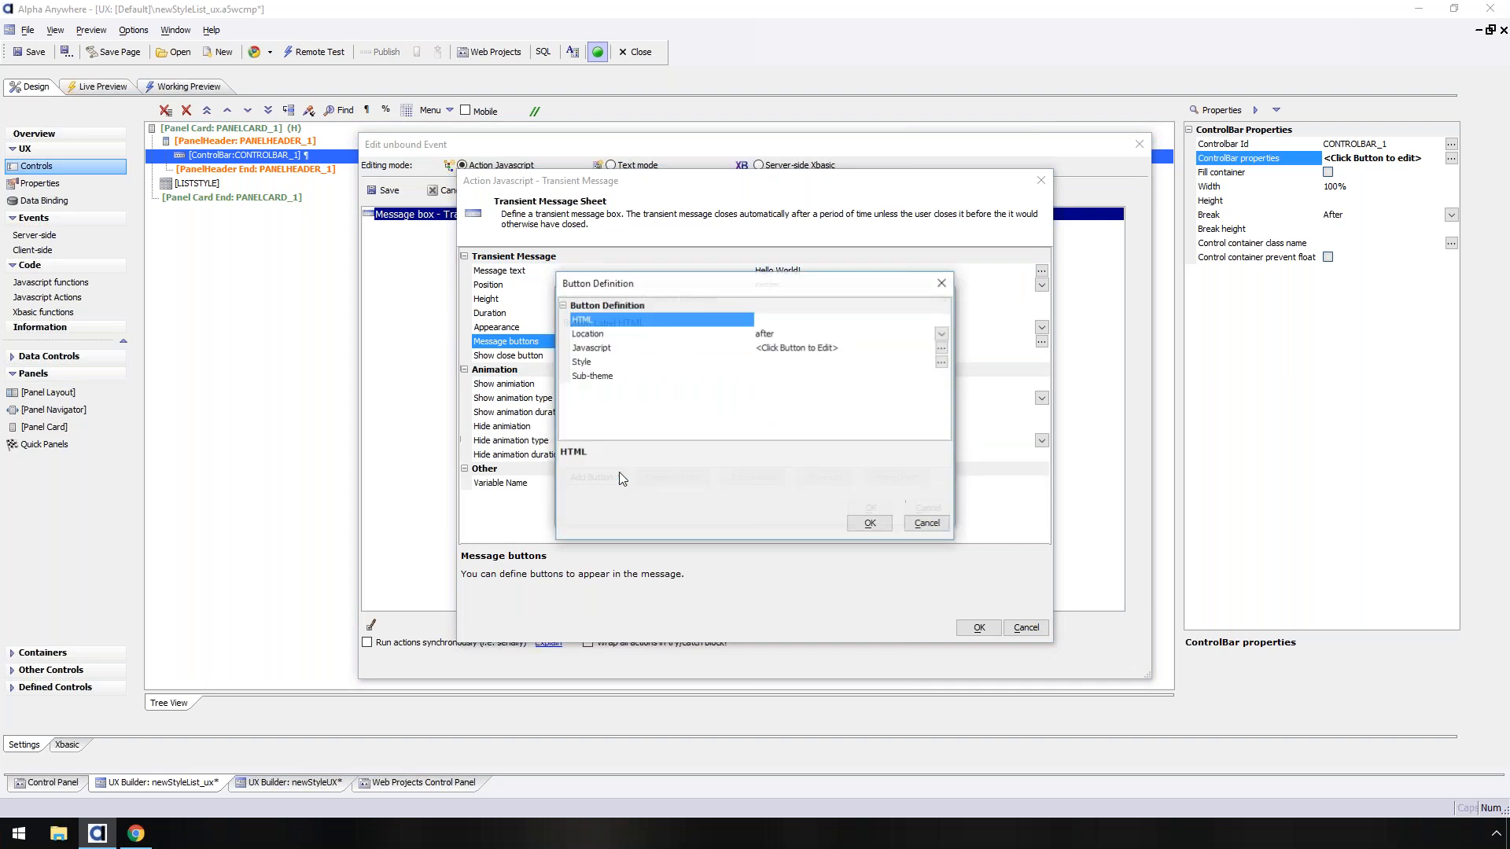
pyautogui.click(774, 320)
pyautogui.write('Click')
pyautogui.click(793, 350)
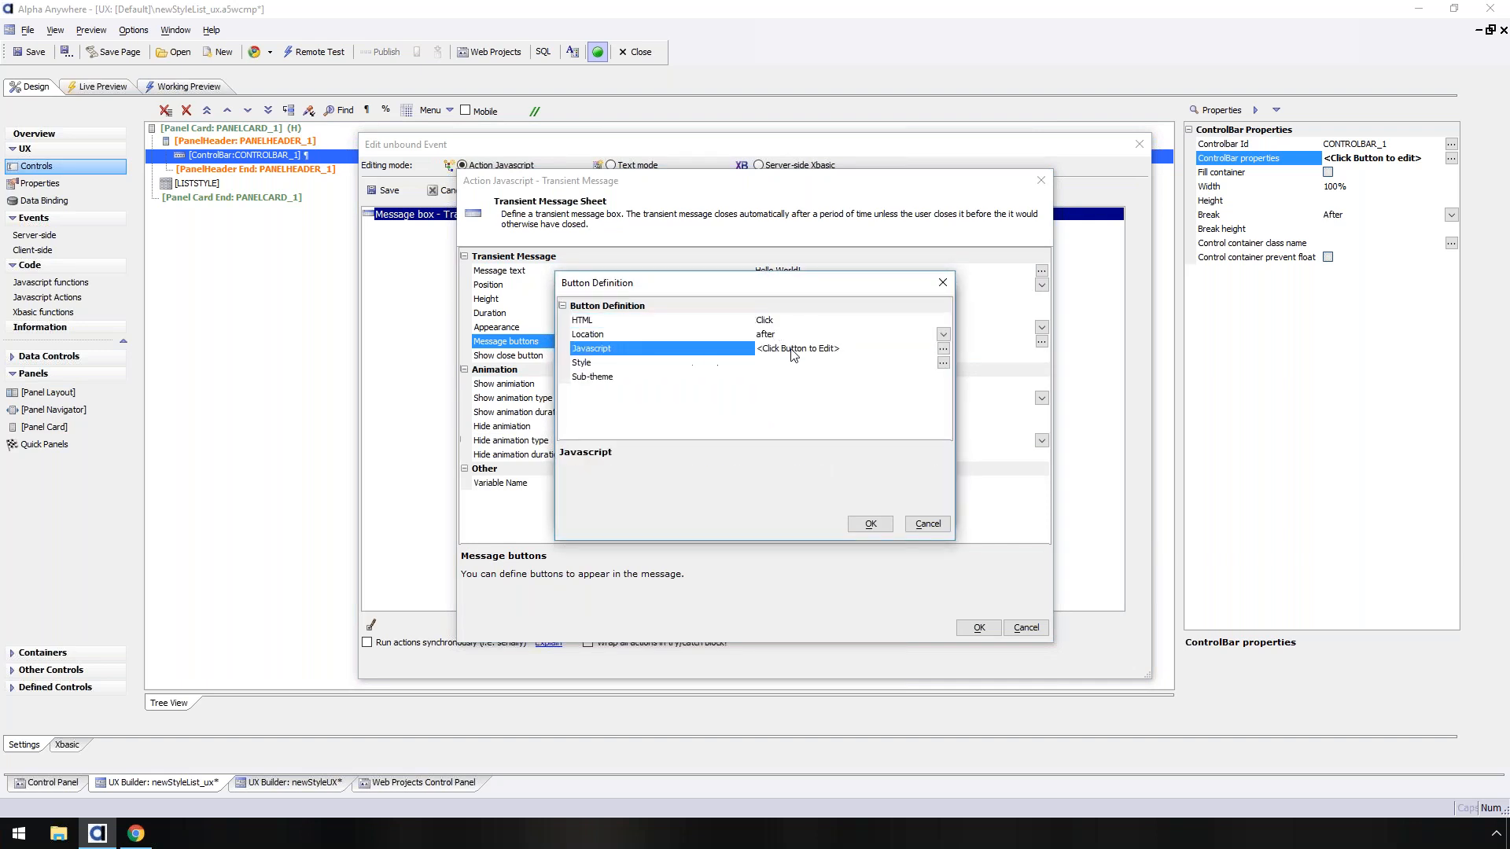
pyautogui.click(943, 350)
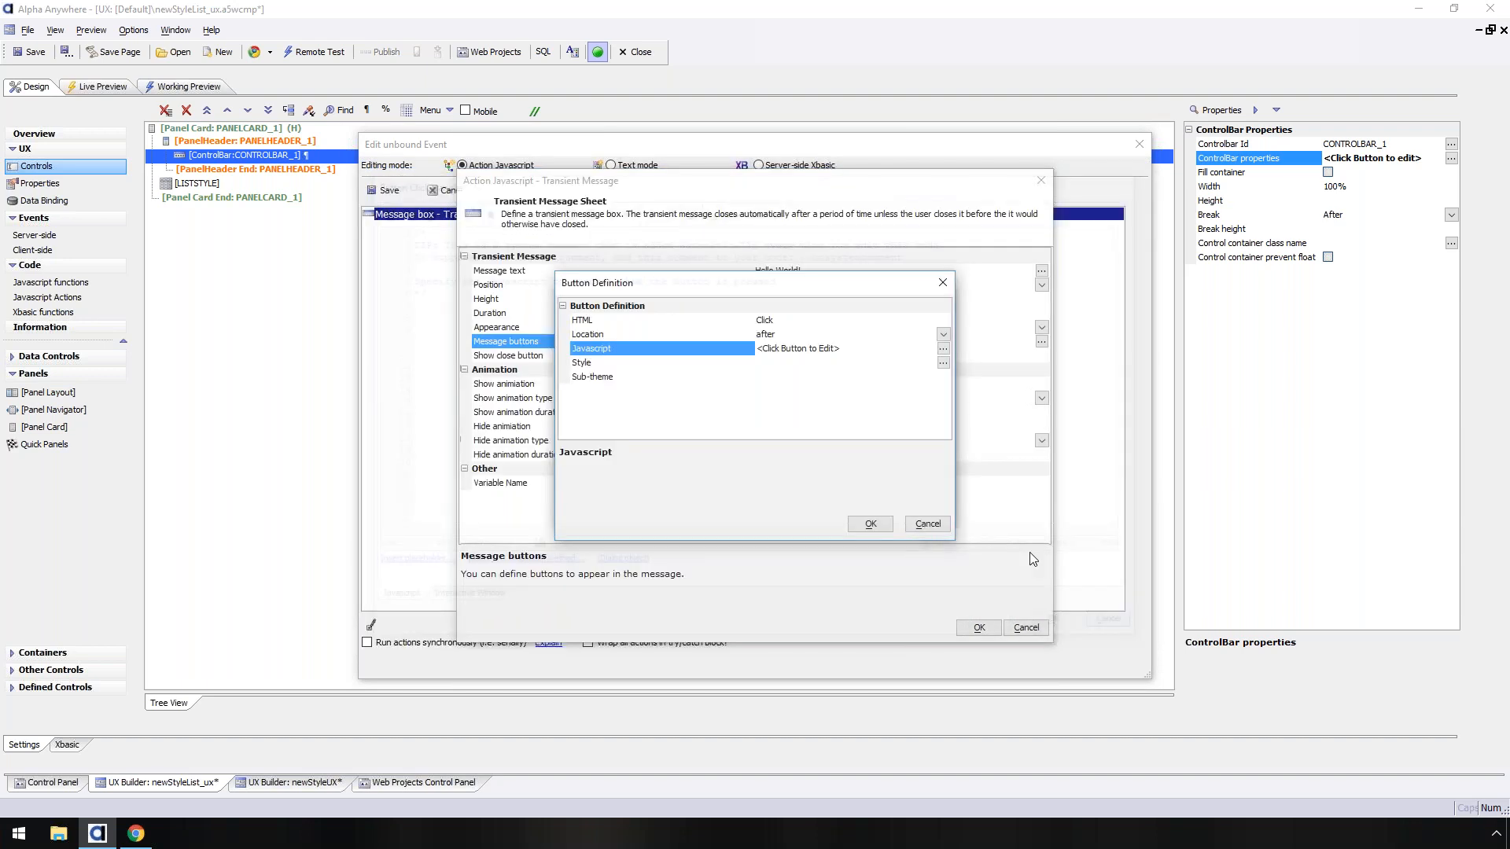
pyautogui.click(943, 363)
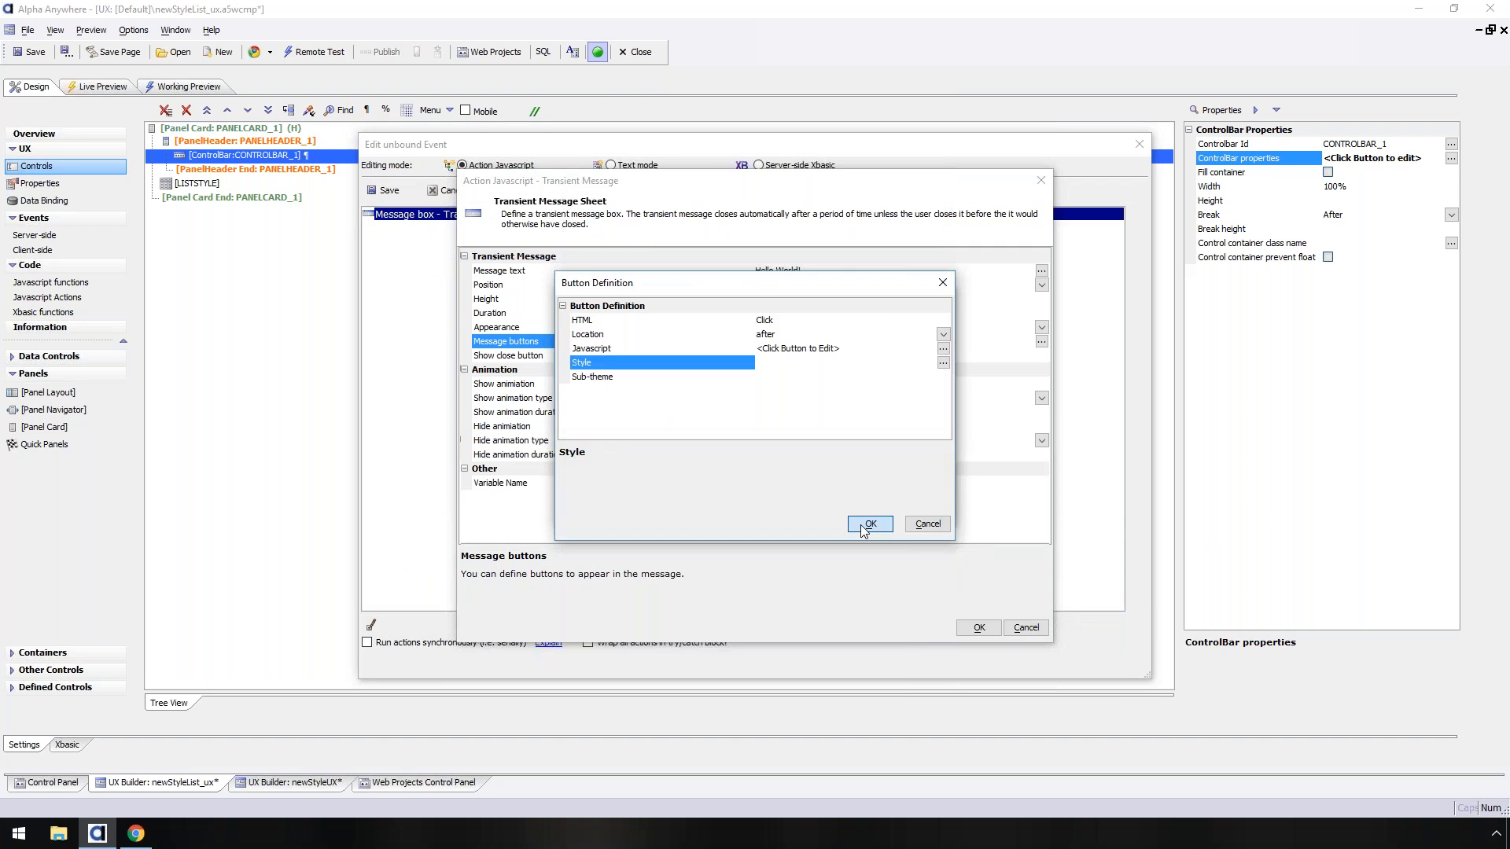
pyautogui.click(867, 526)
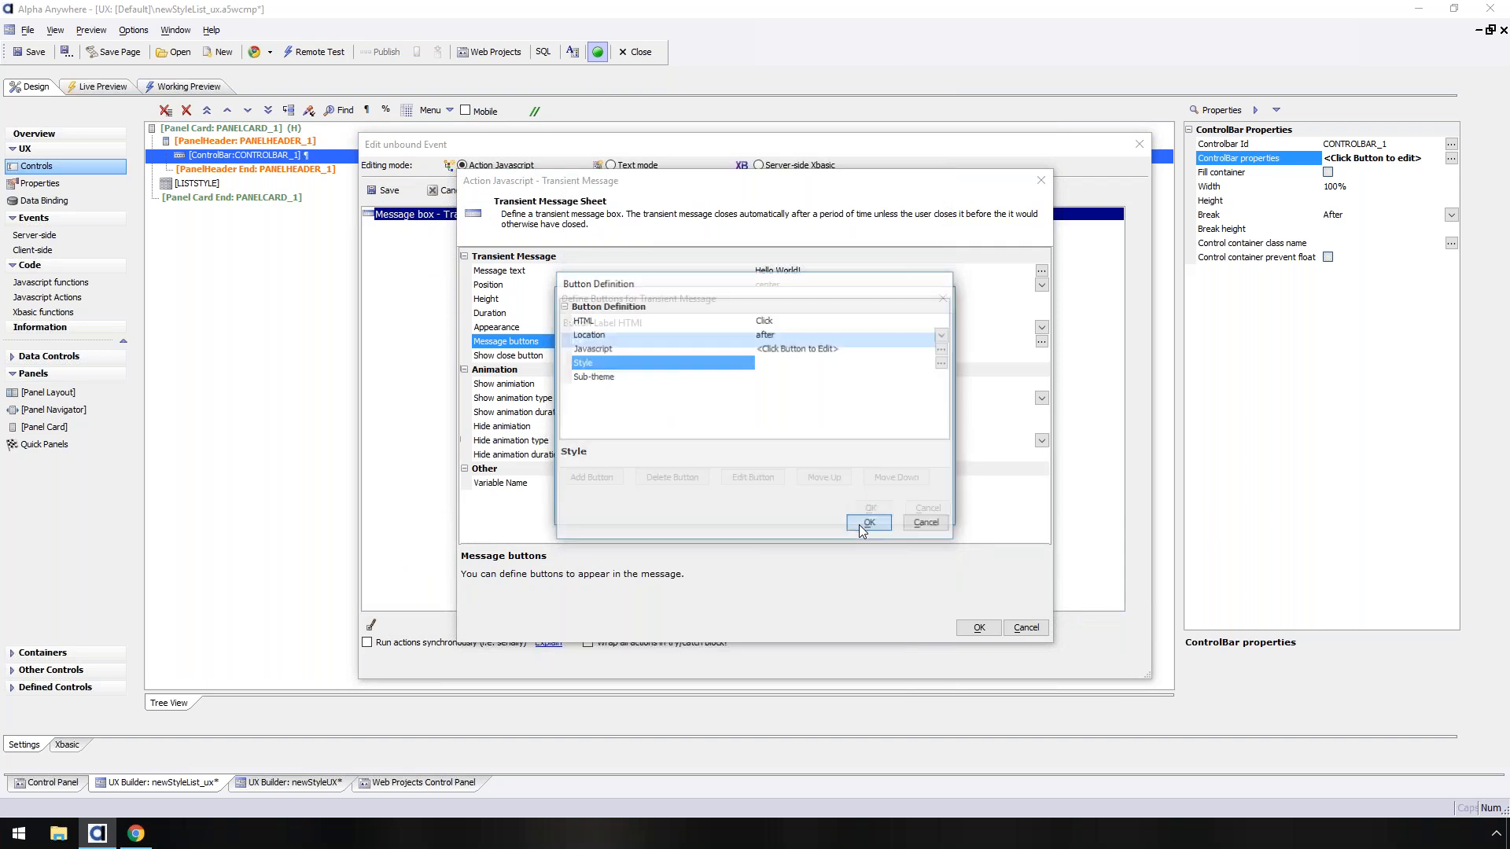
# - Add a second message button with the HTML label Don't Click and save the Transient Message action
pyautogui.click(605, 479)
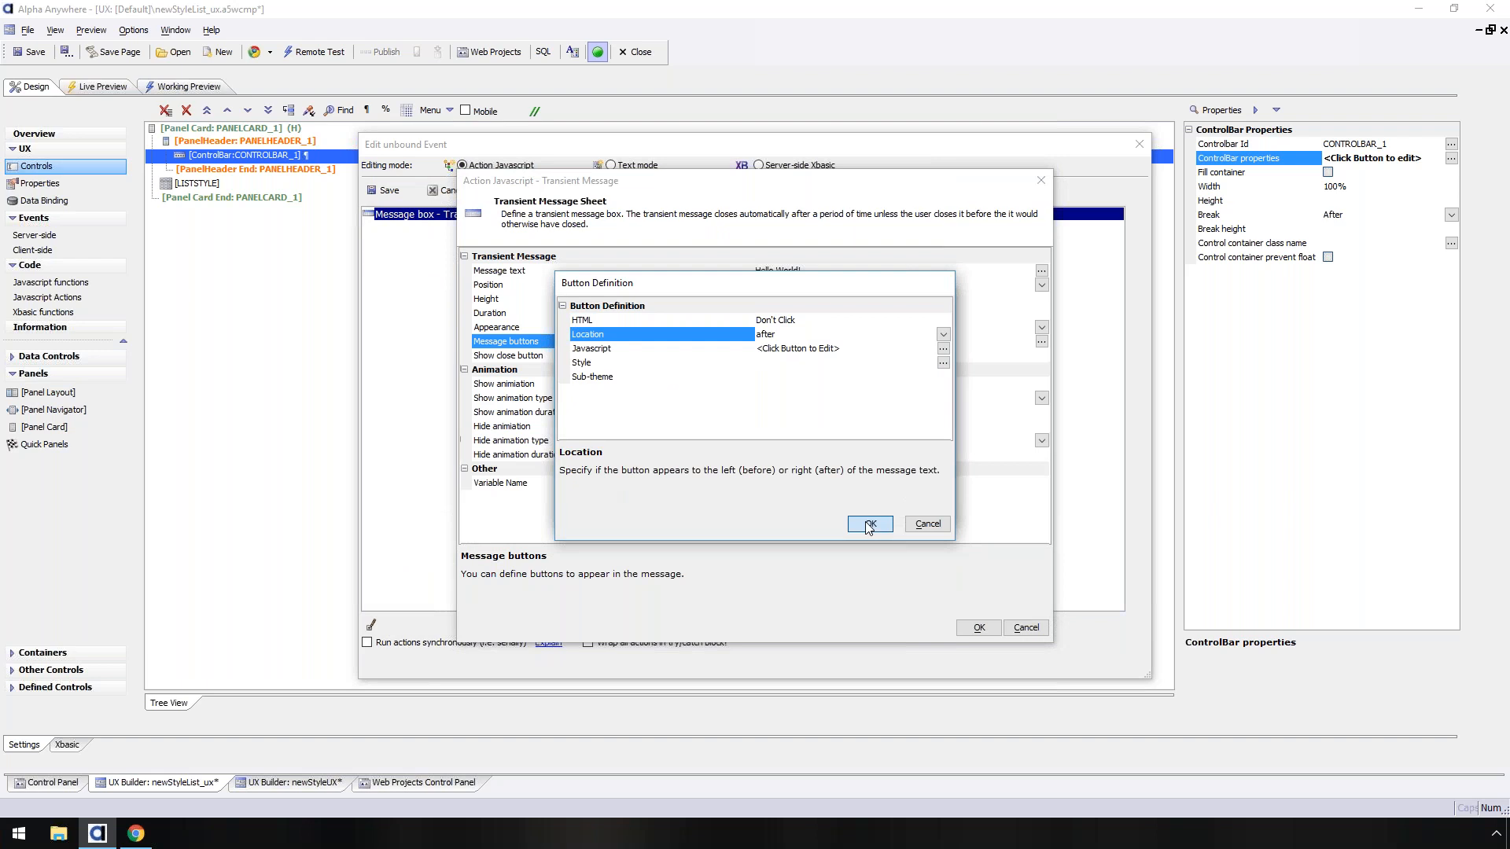
pyautogui.click(869, 525)
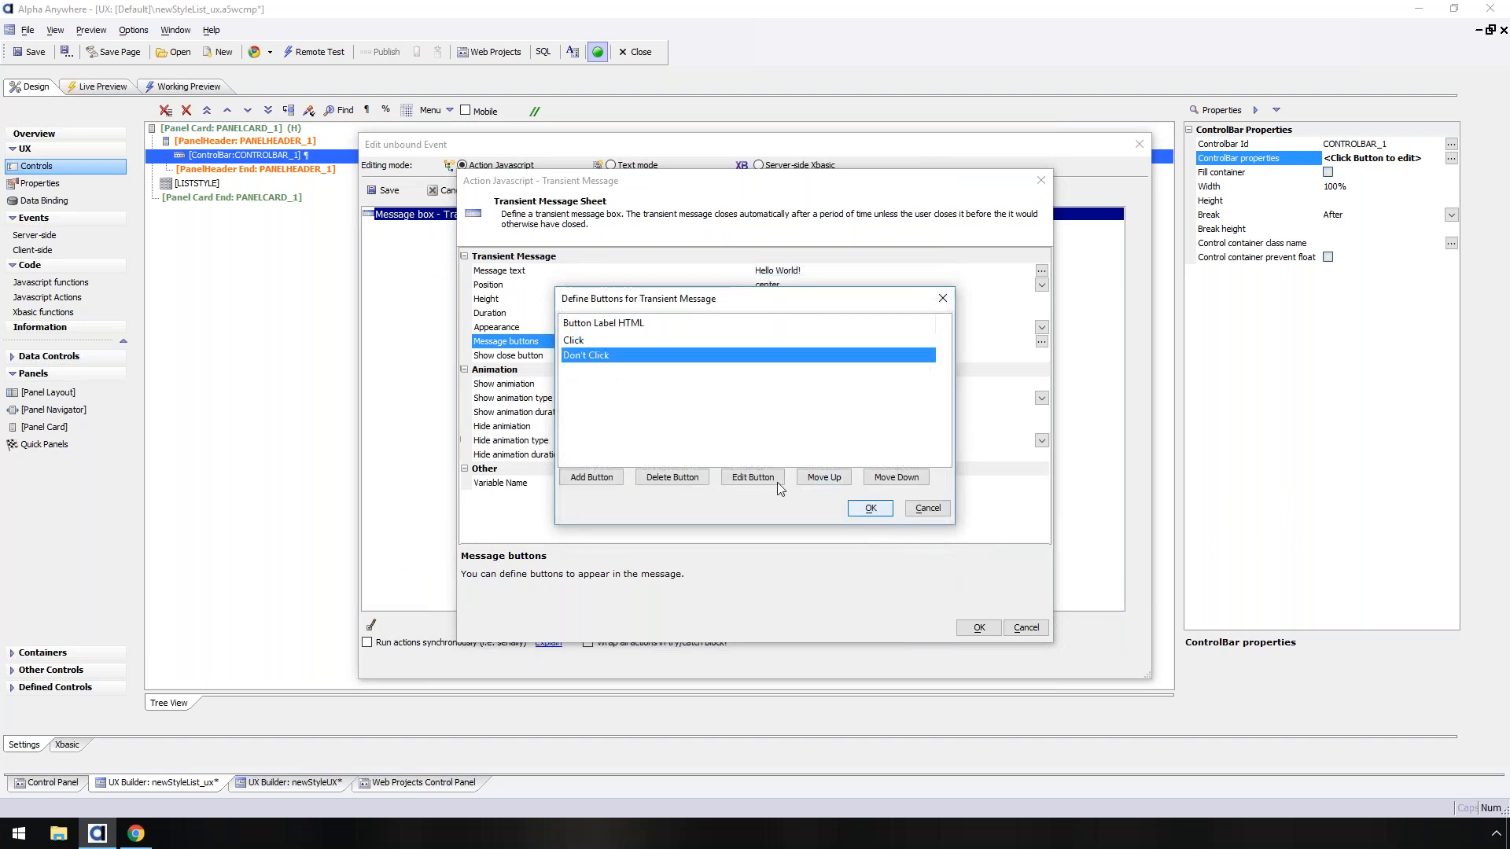
pyautogui.click(871, 509)
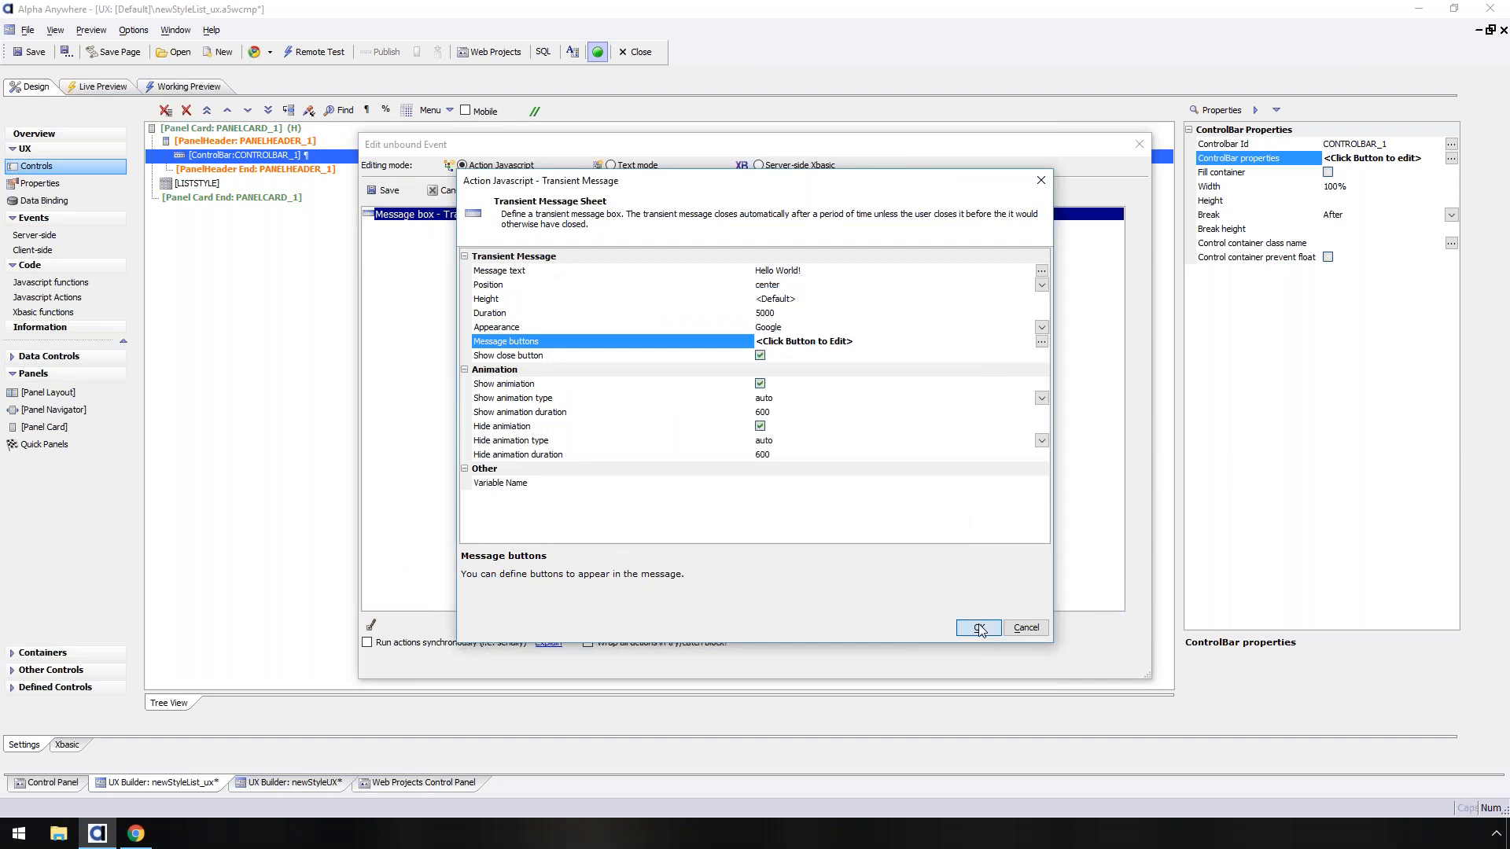
pyautogui.click(980, 628)
pyautogui.click(389, 201)
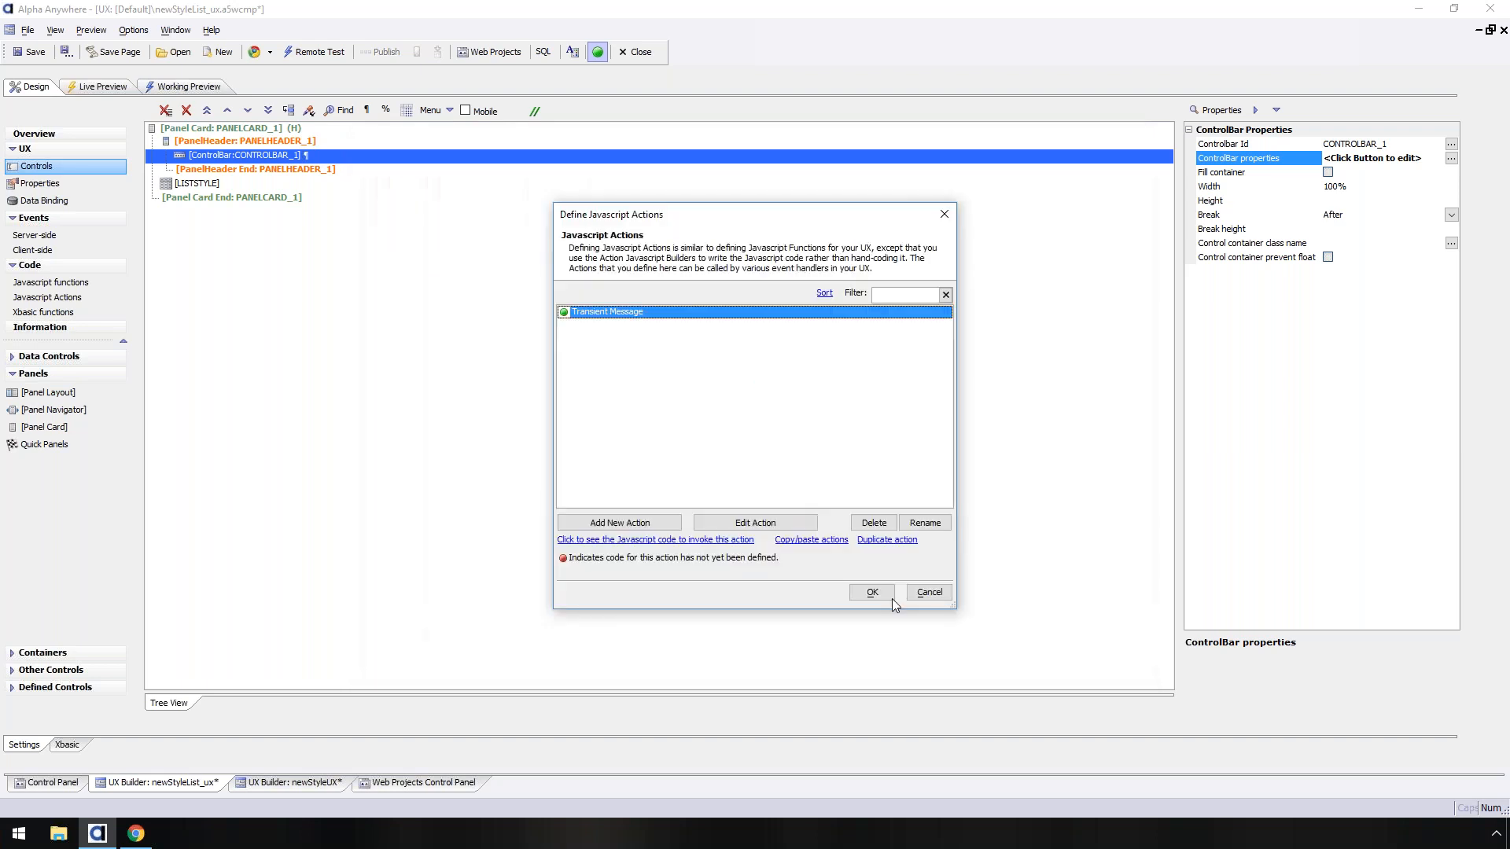
pyautogui.click(892, 597)
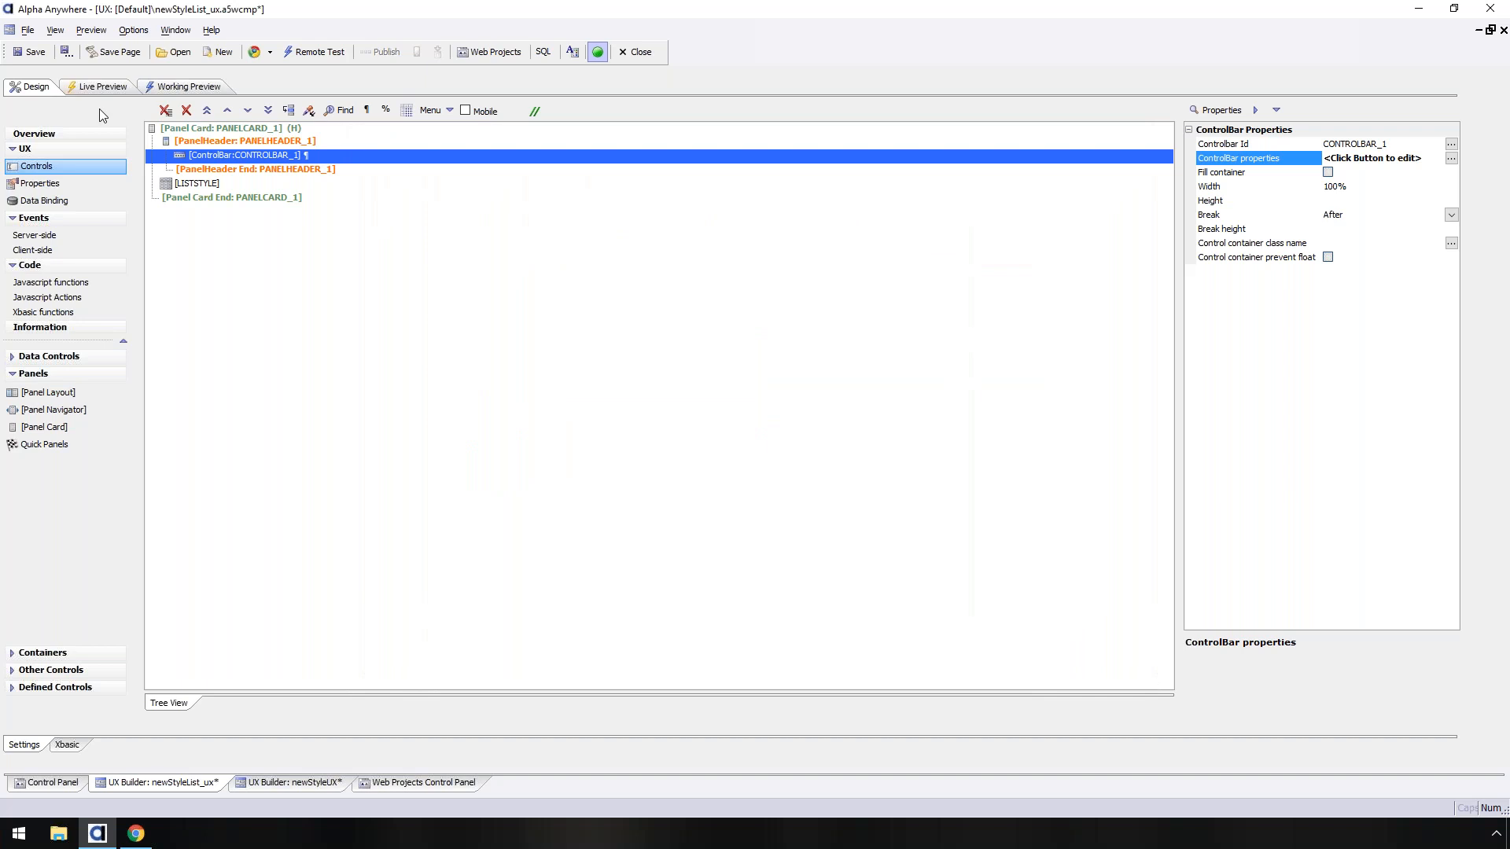
# - Test the transient message in Working Preview, triggering it from Menu 1 and trying its Click, Don't Click and close buttons
pyautogui.click(171, 87)
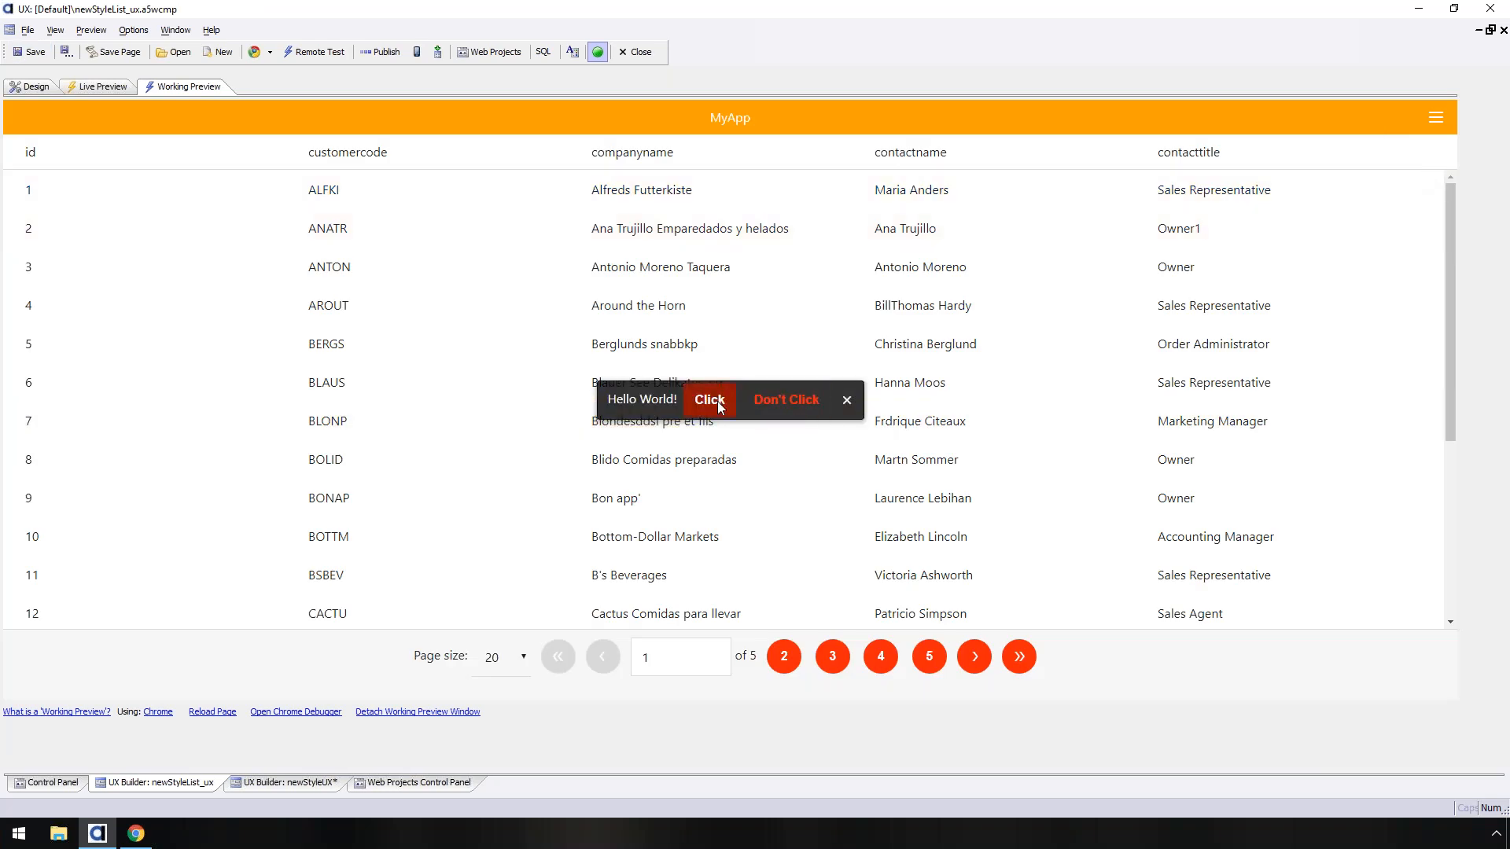
pyautogui.click(710, 400)
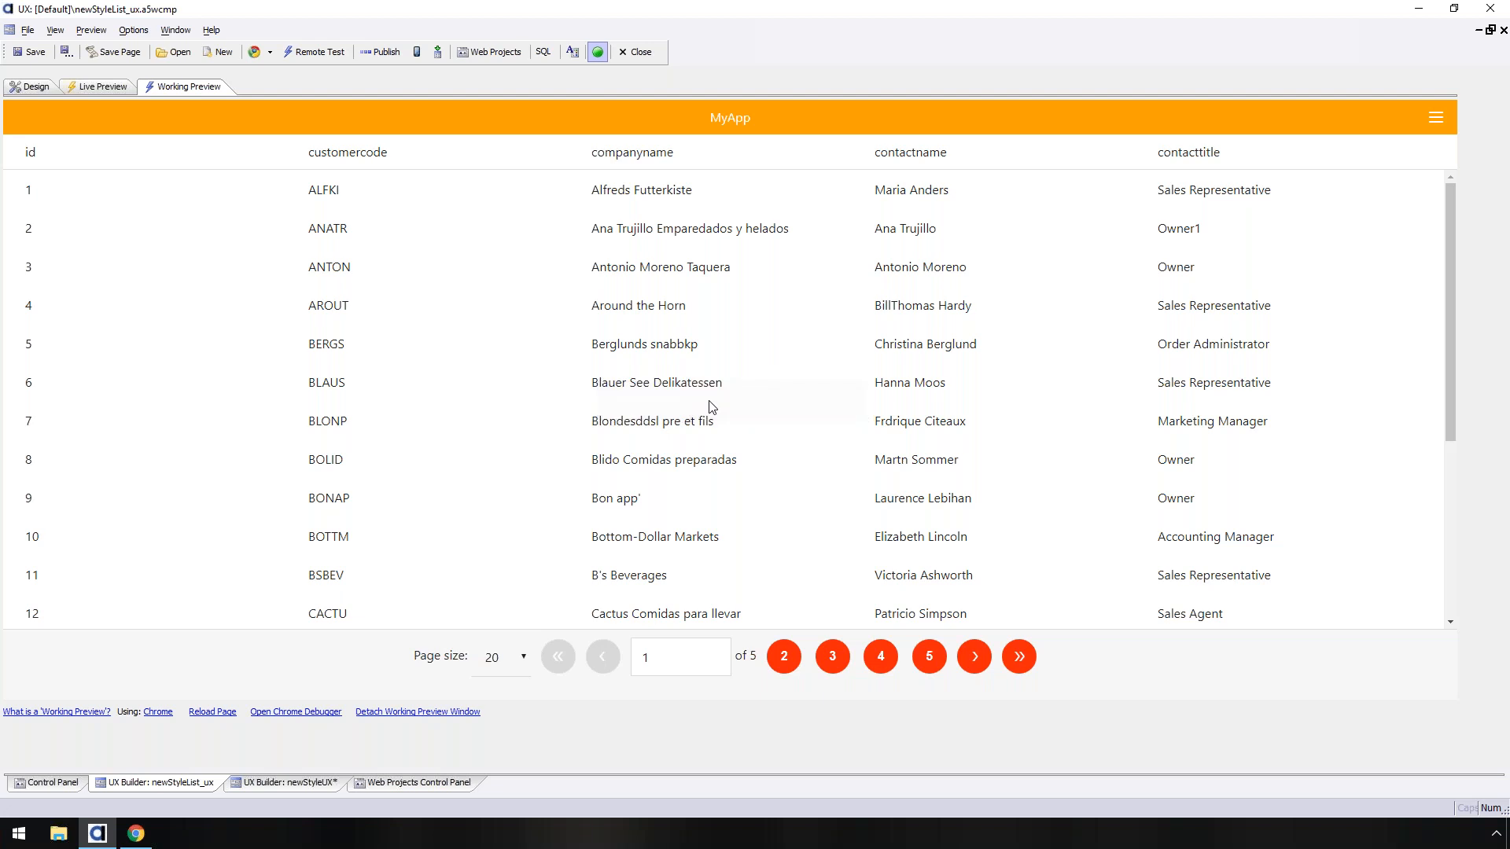
pyautogui.click(1436, 118)
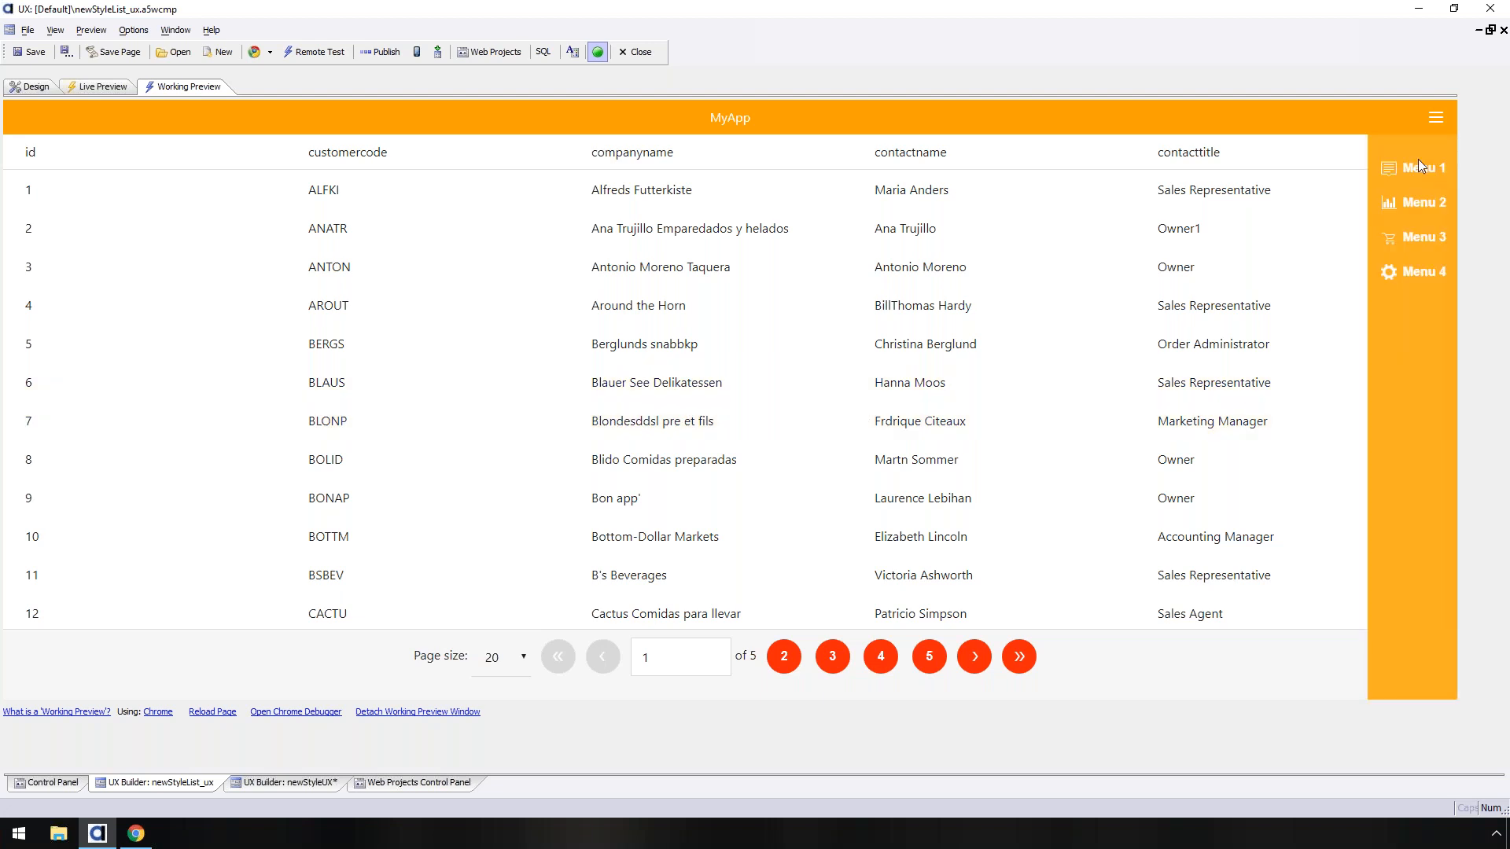
pyautogui.click(1418, 161)
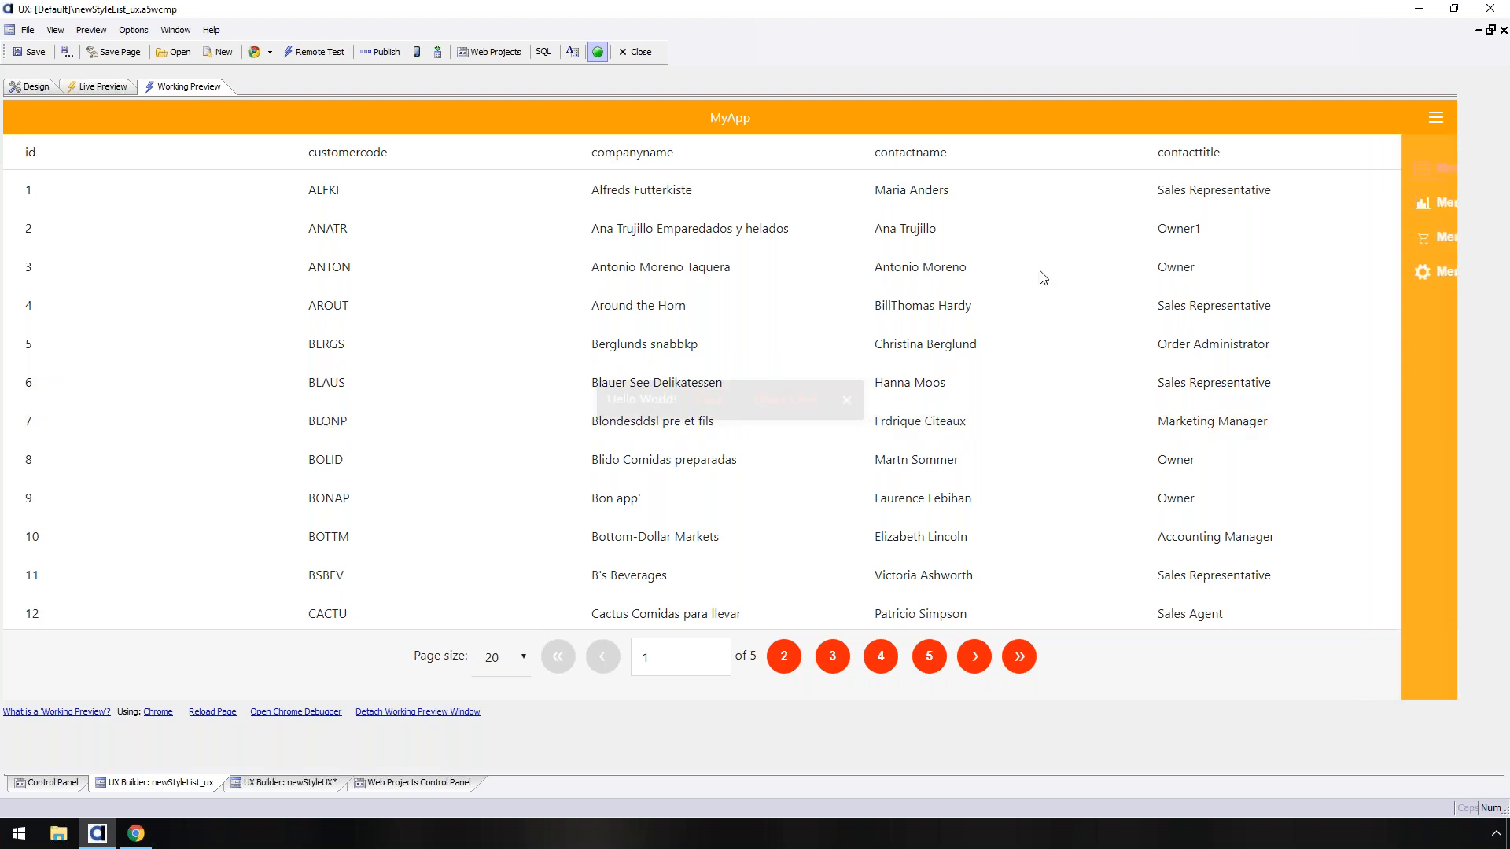
pyautogui.click(804, 397)
pyautogui.click(1408, 152)
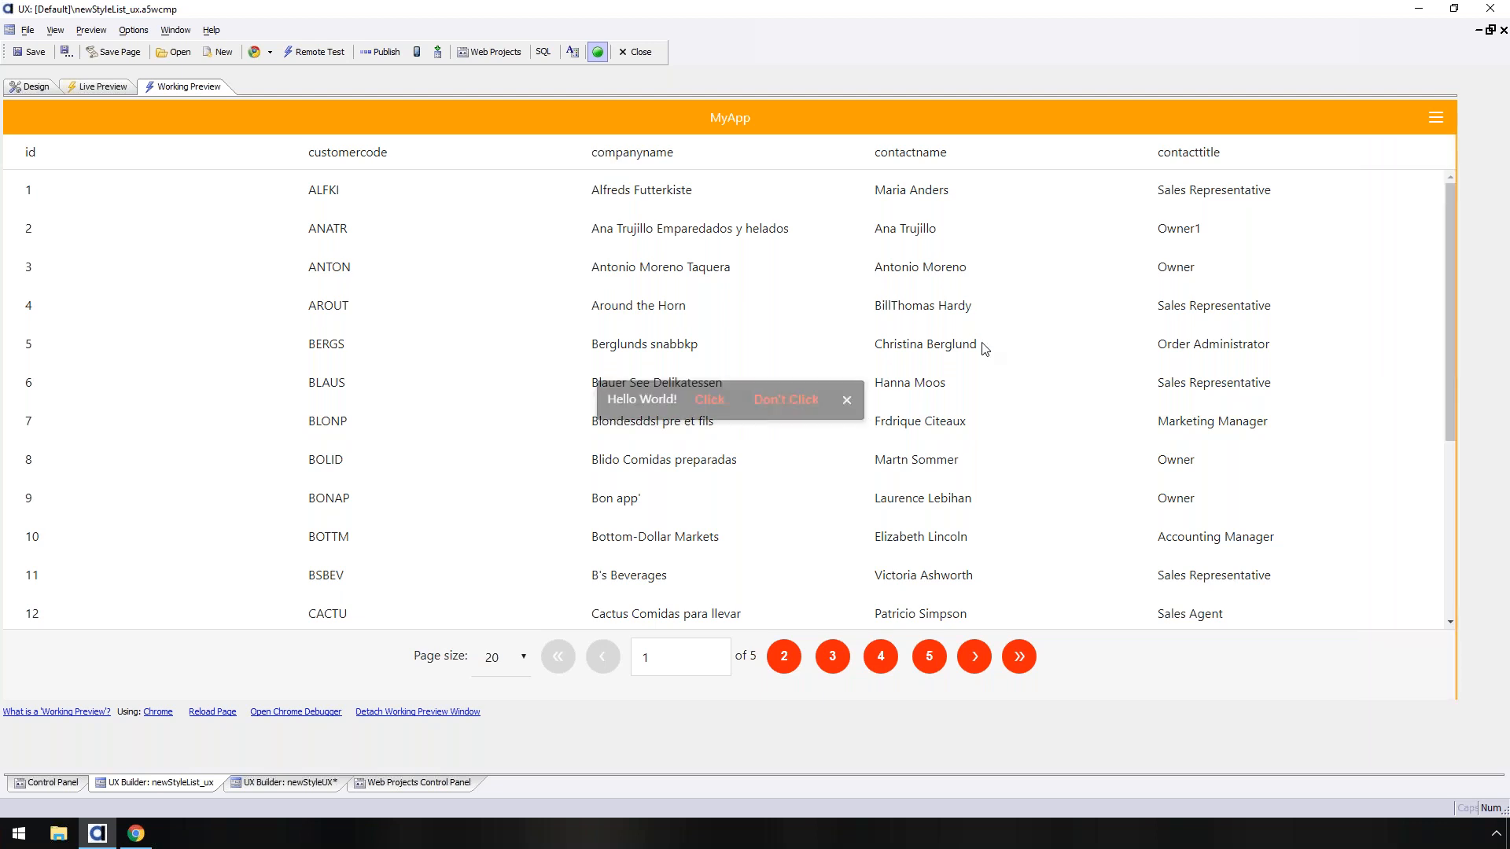
pyautogui.click(846, 401)
pyautogui.click(837, 411)
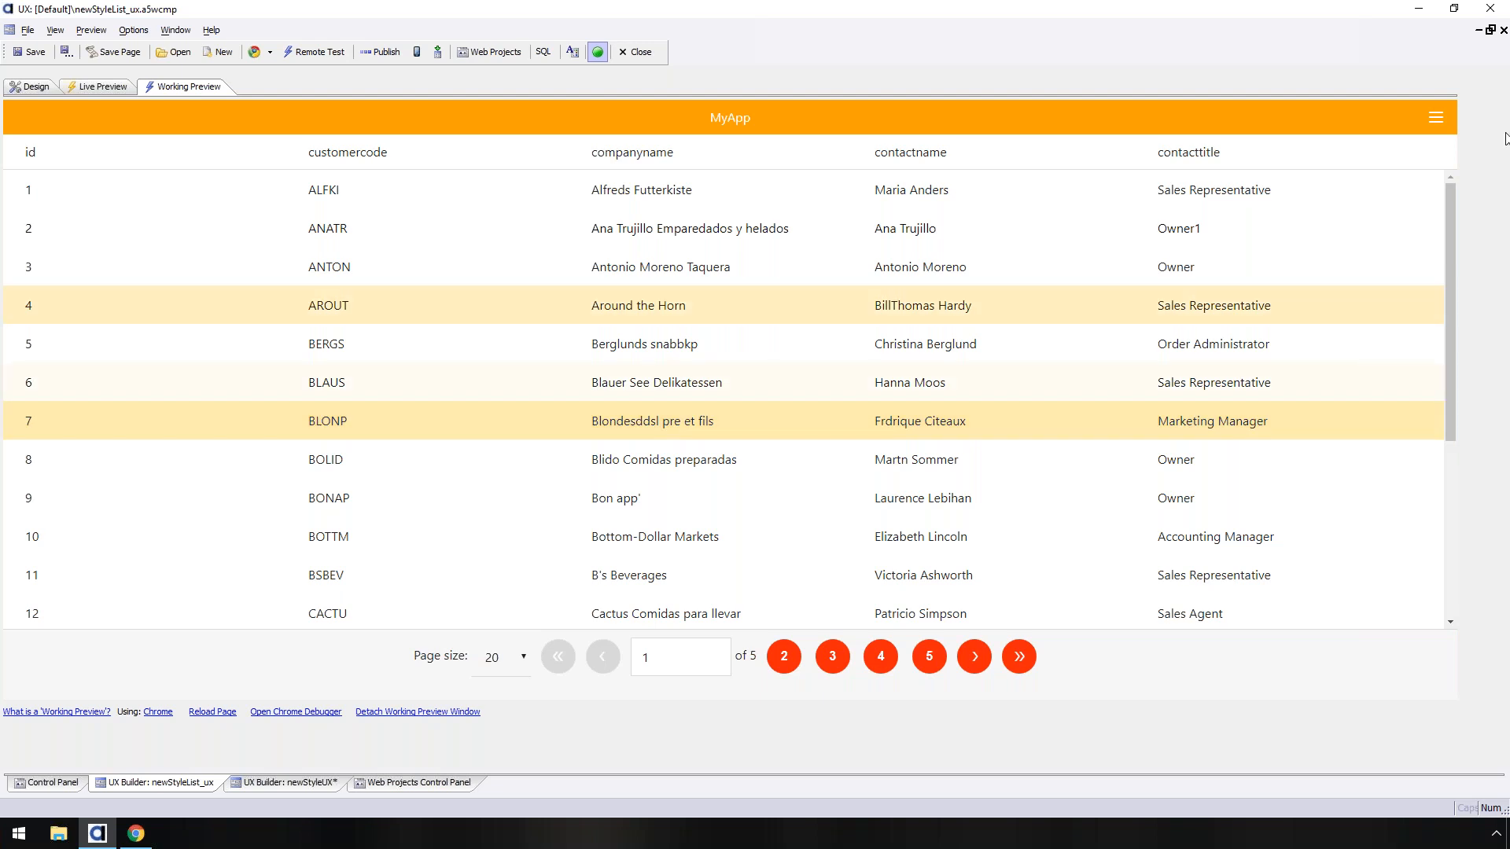
# - Return to the design, reopen the Message box - Transient action and turn off its close button
pyautogui.click(30, 88)
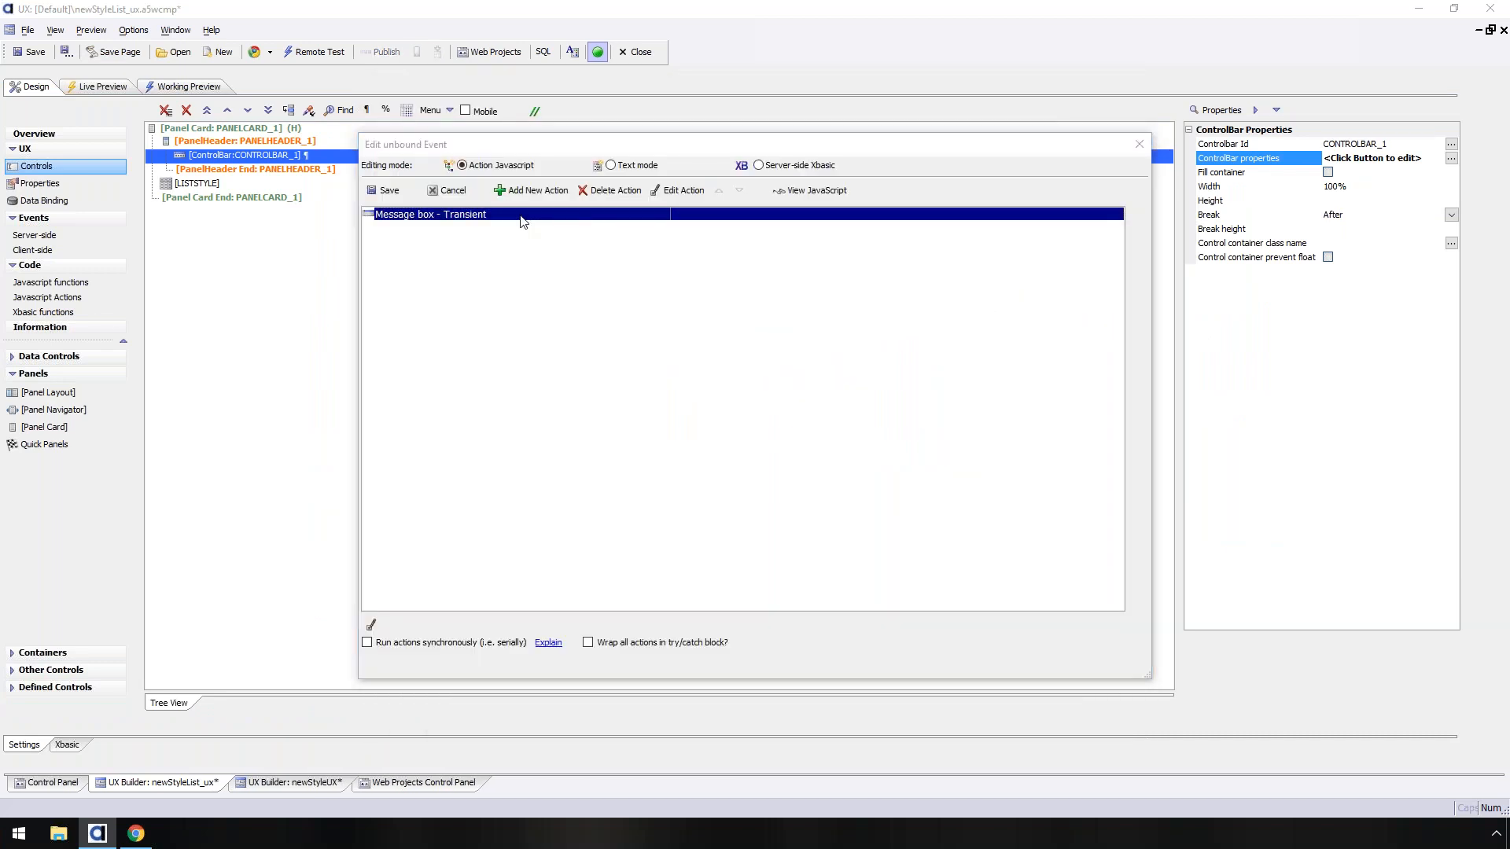
pyautogui.doubleClick(520, 217)
pyautogui.click(759, 355)
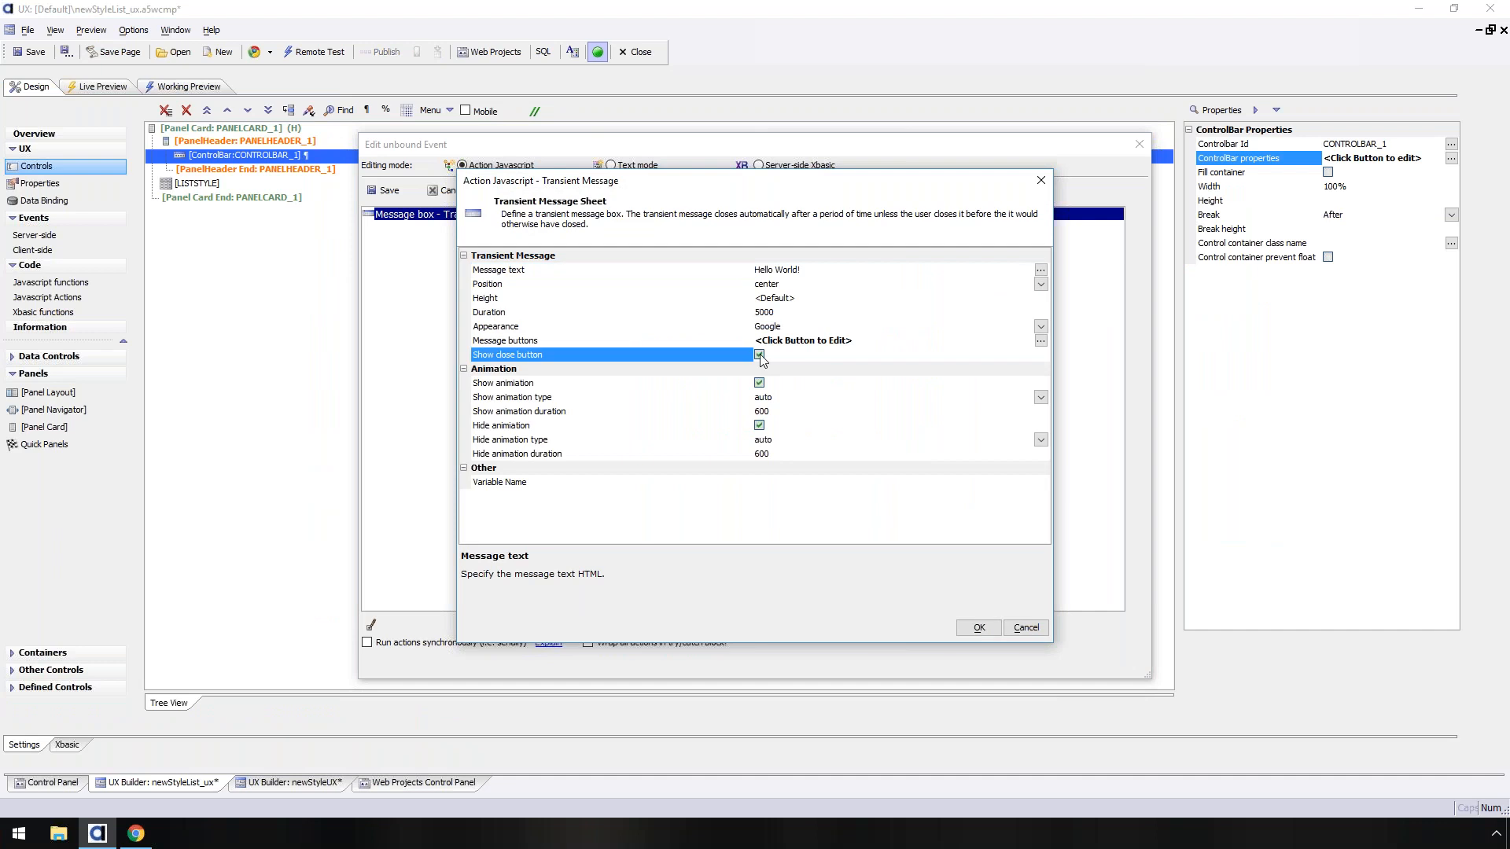
# - Turn off the transient message's close button, reviewing the definition of its Click button before saving the action
pyautogui.click(760, 355)
pyautogui.click(709, 343)
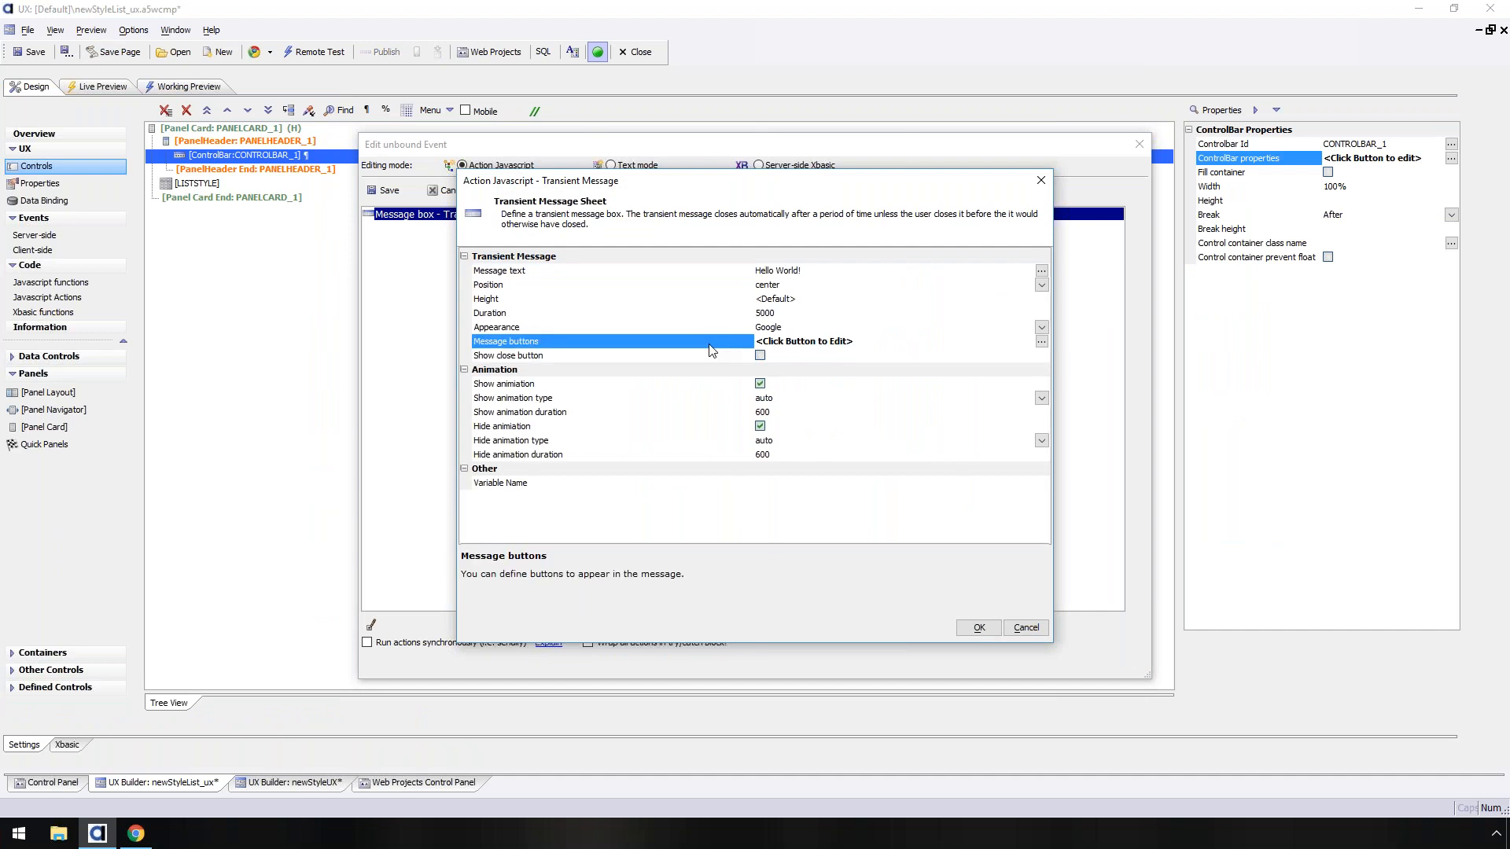
pyautogui.doubleClick(709, 344)
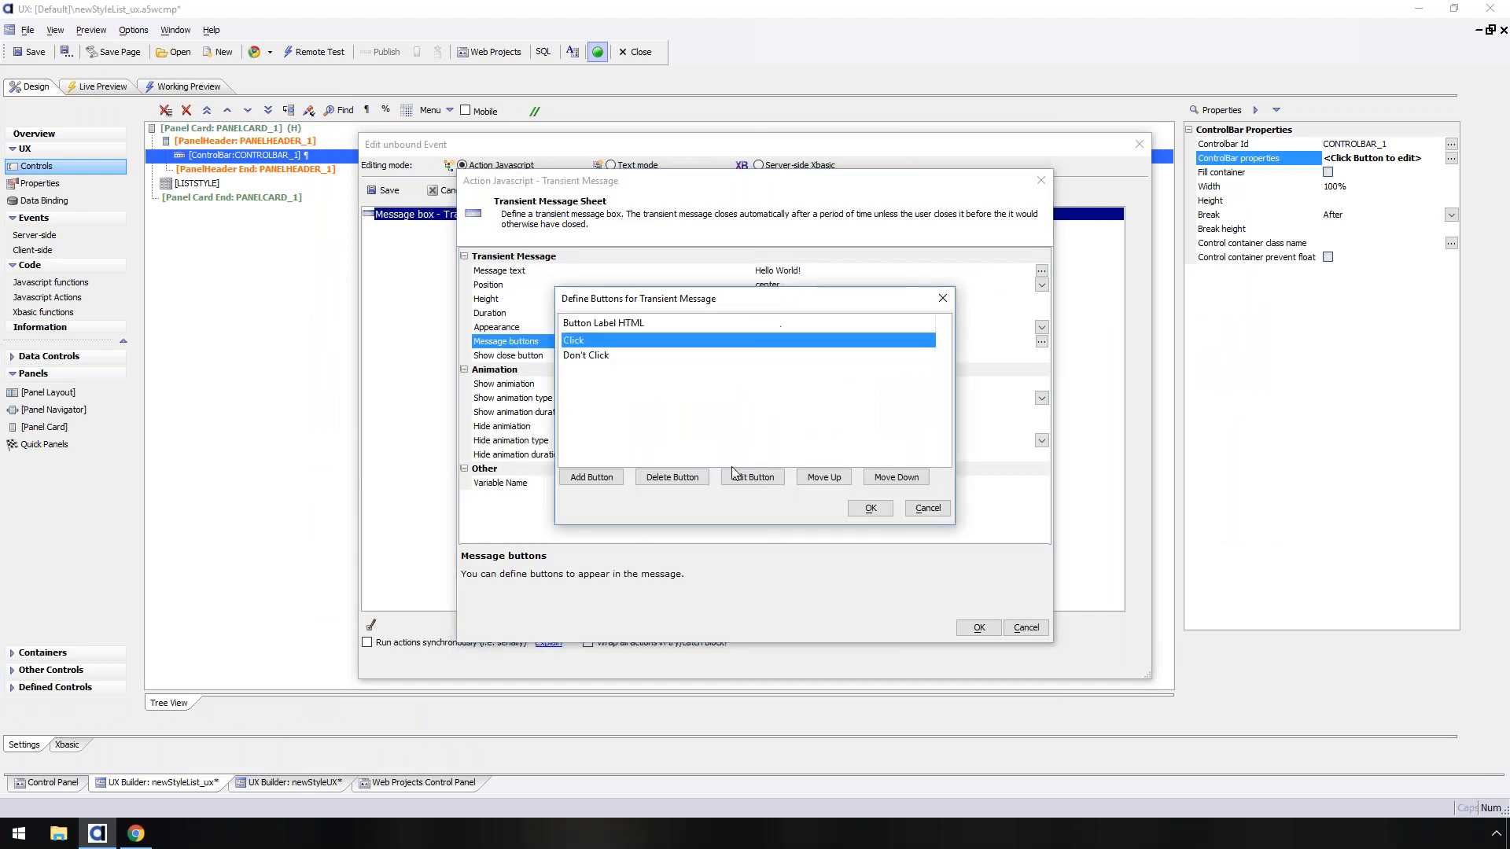
pyautogui.click(742, 478)
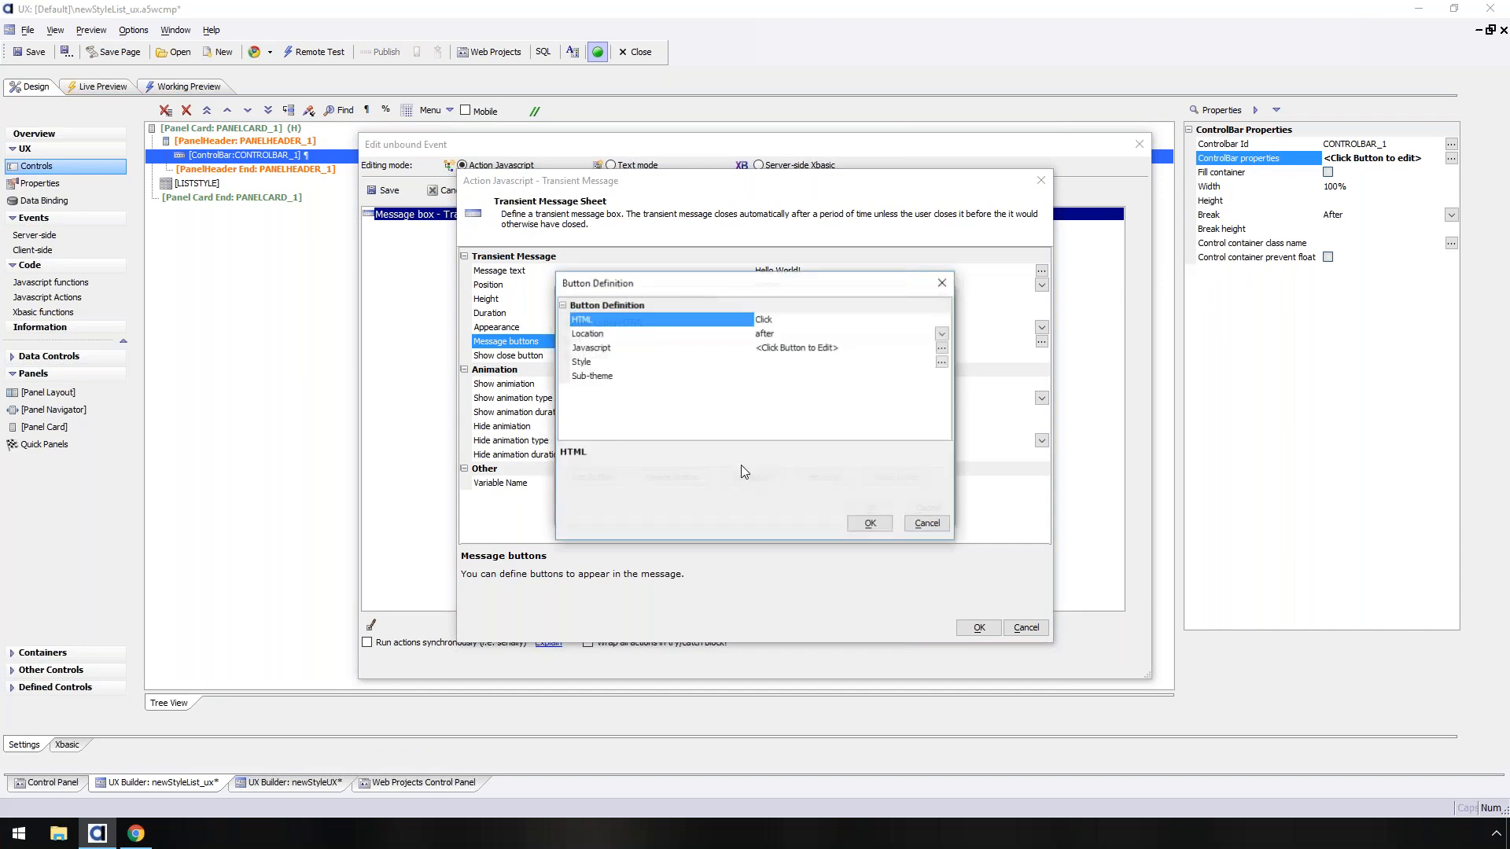
pyautogui.click(663, 351)
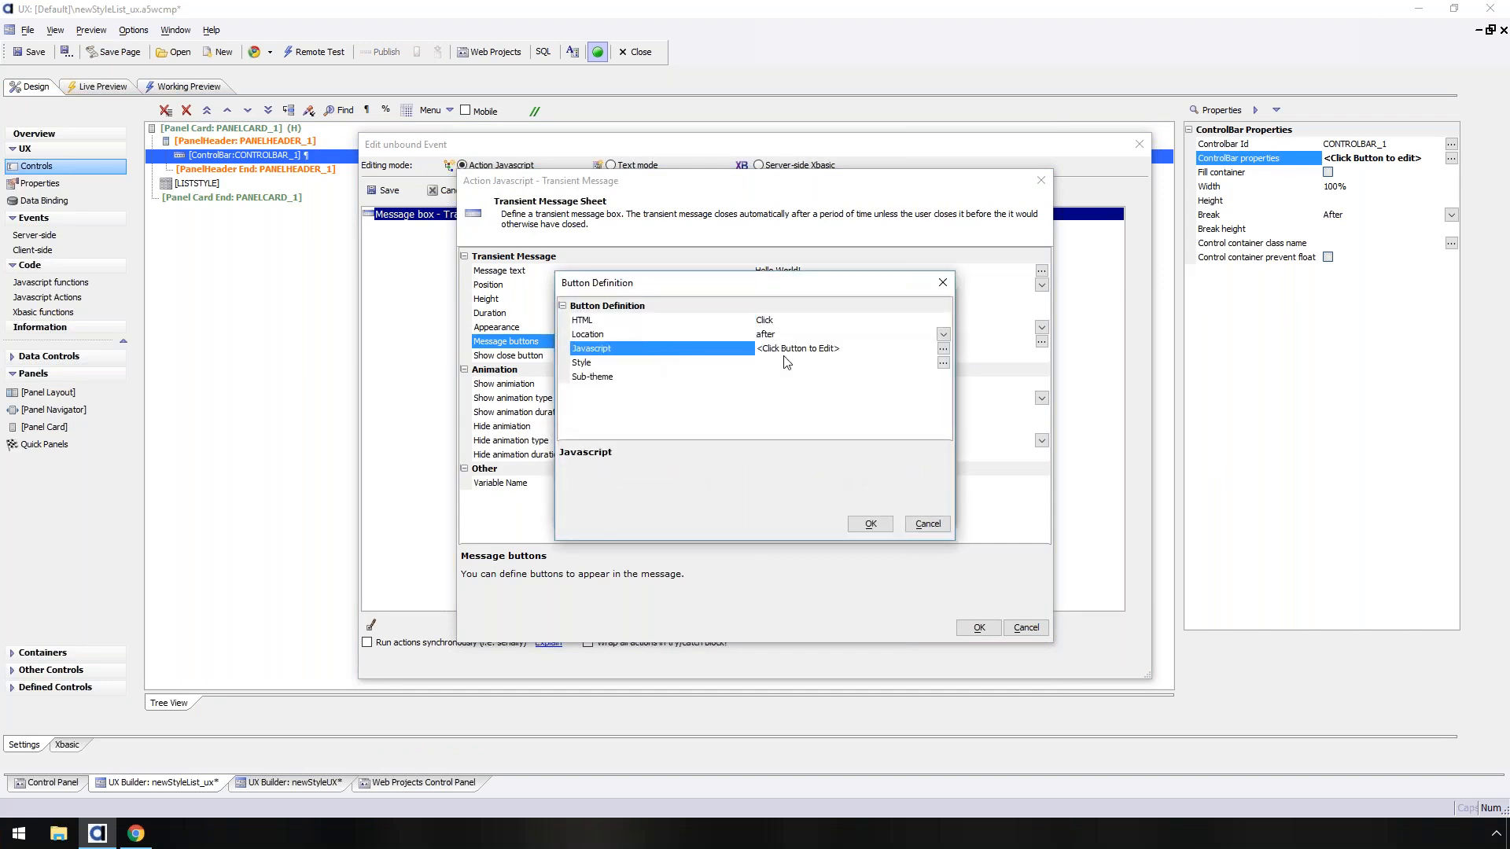
pyautogui.click(761, 320)
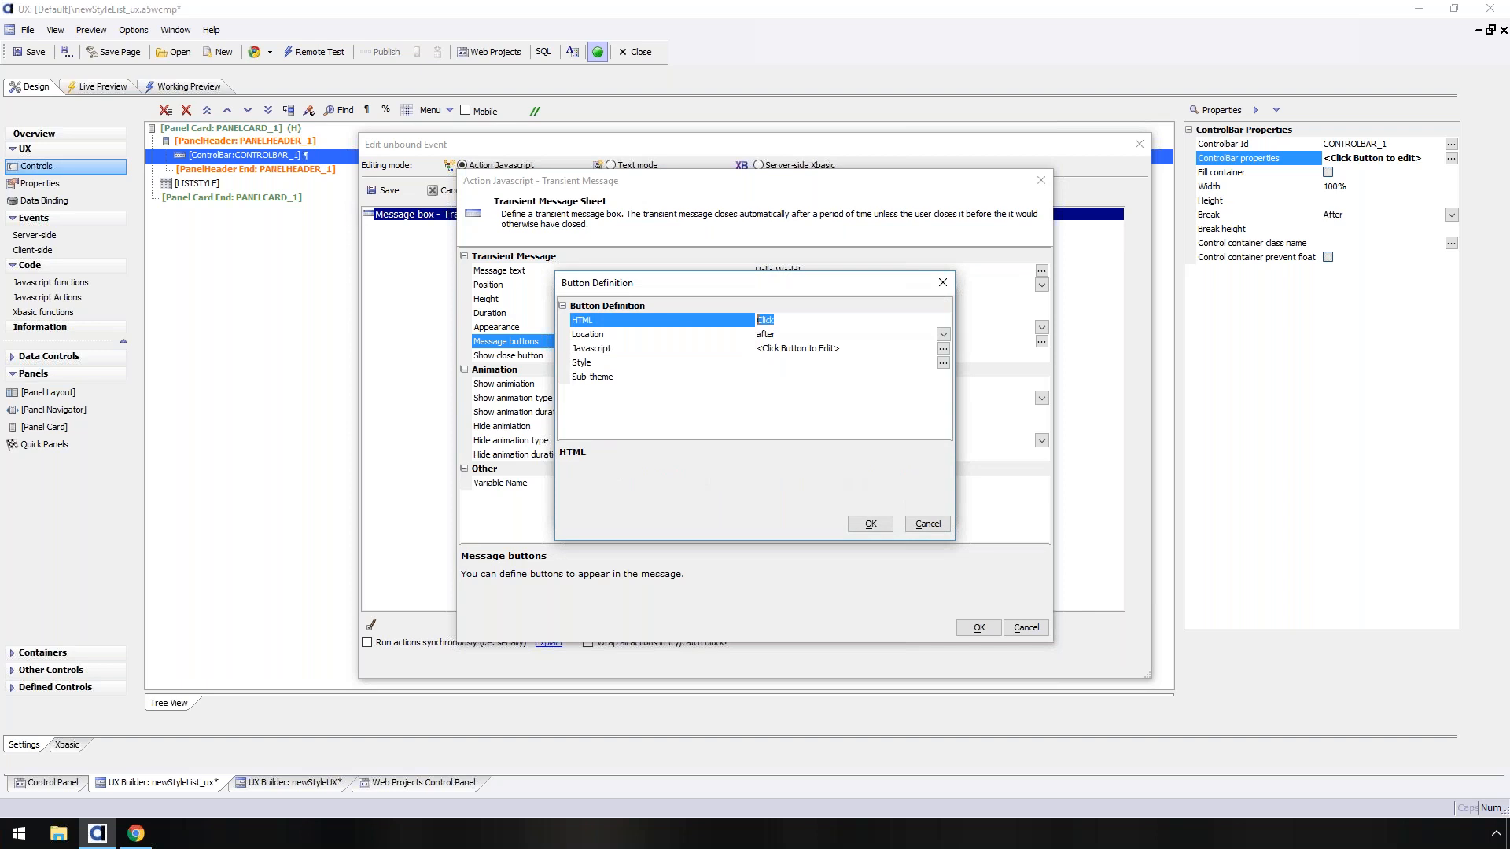
pyautogui.click(676, 349)
pyautogui.click(659, 365)
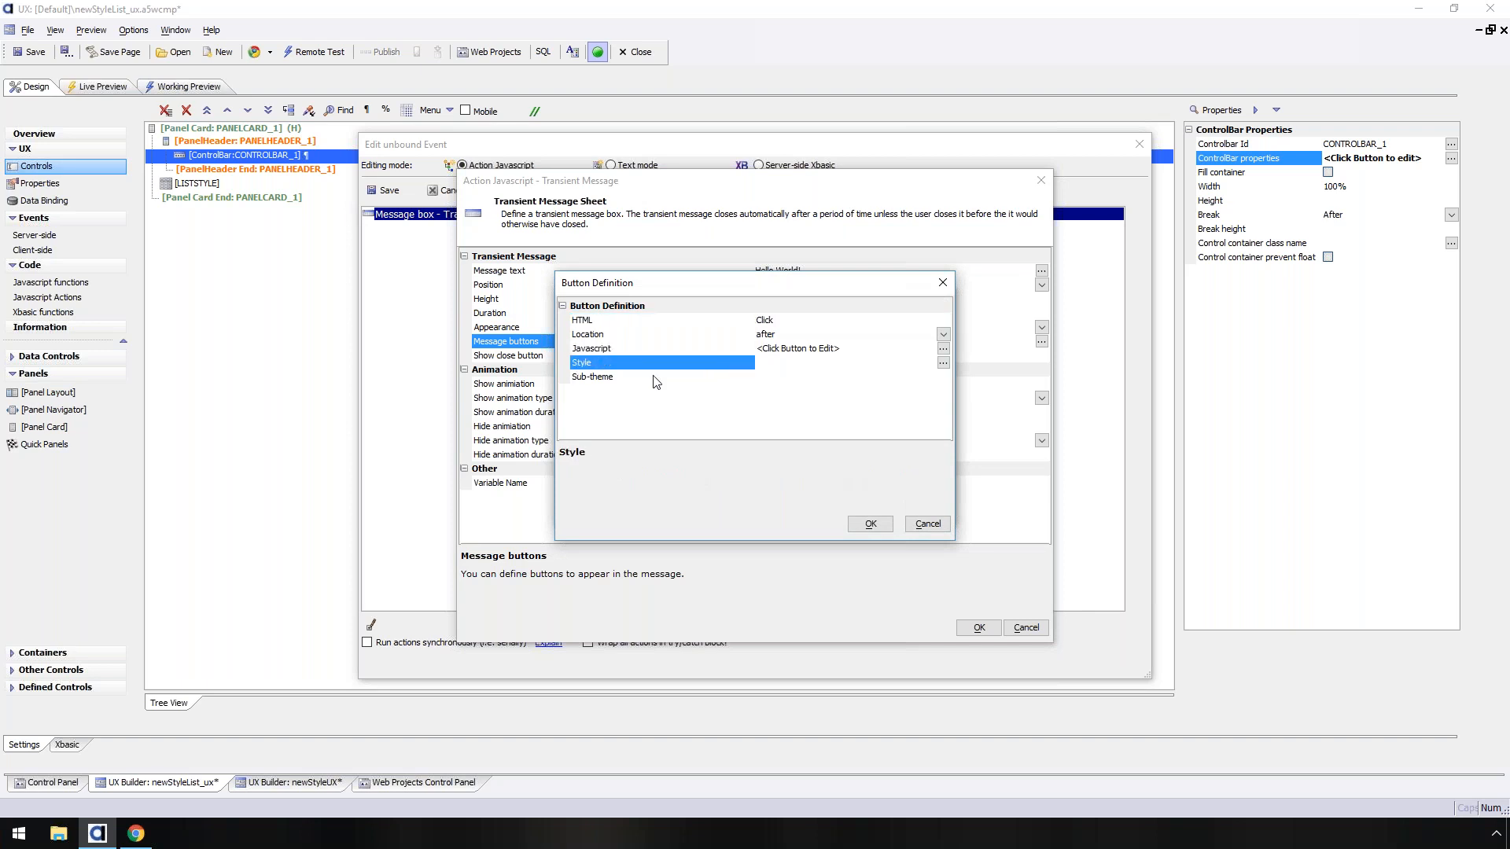
pyautogui.click(657, 379)
pyautogui.click(871, 524)
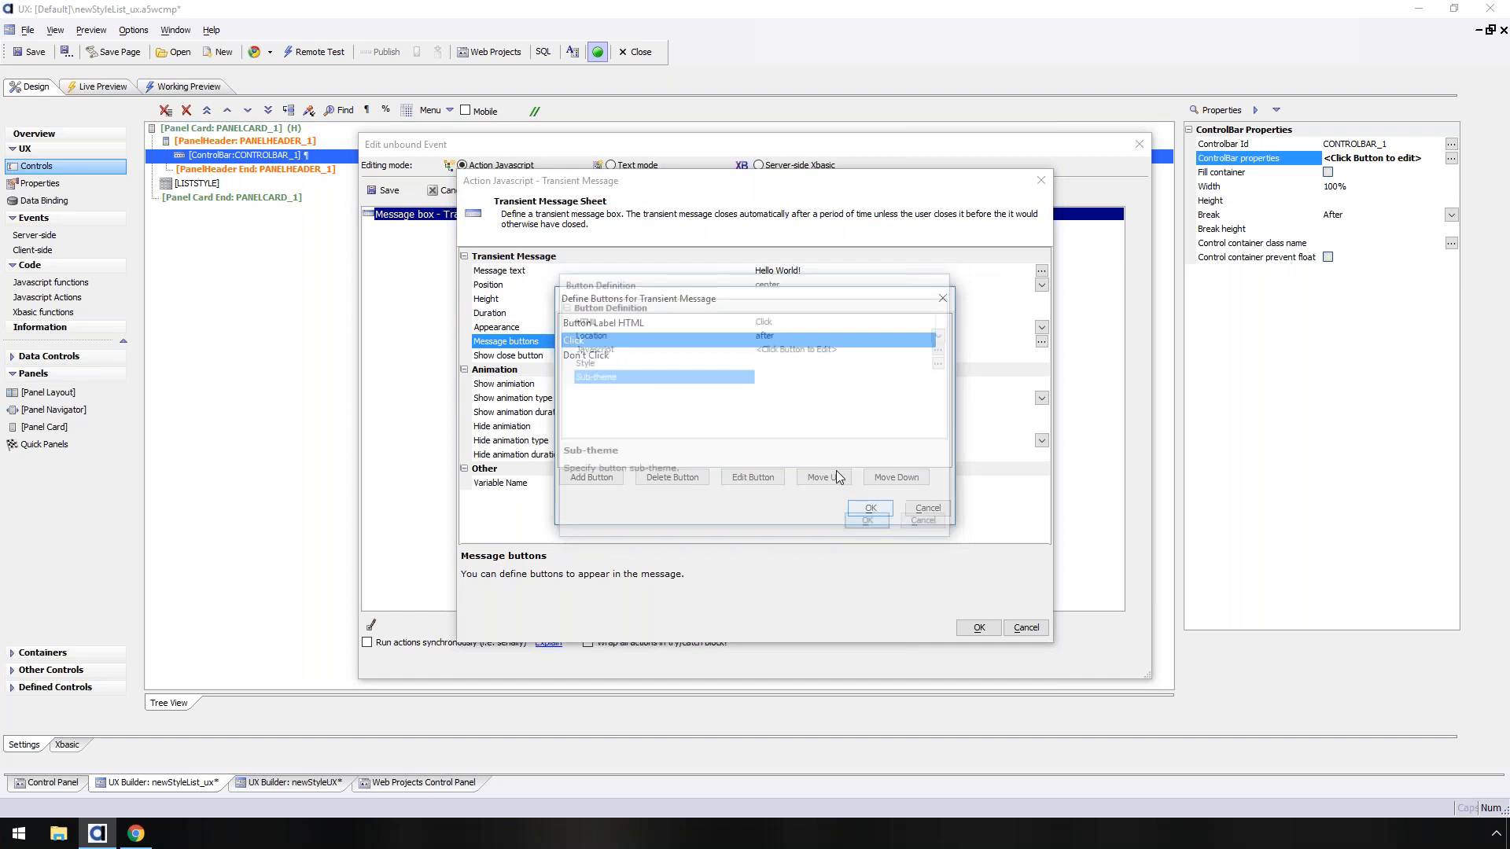
pyautogui.click(852, 512)
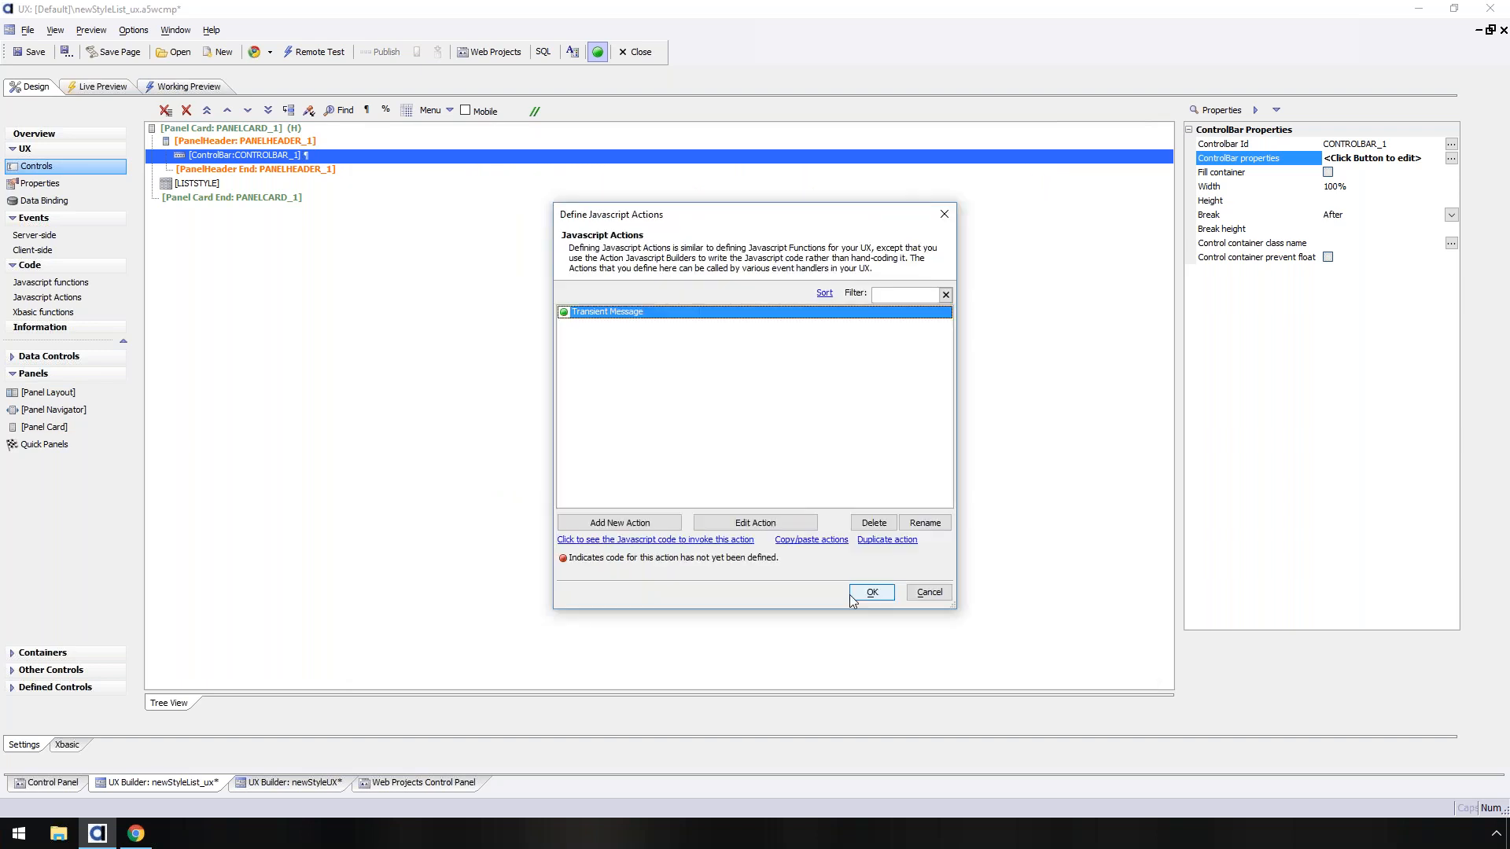
pyautogui.click(853, 596)
# - Test the transient message in the working preview by choosing Menu 1 and using the message's Click button
pyautogui.click(178, 88)
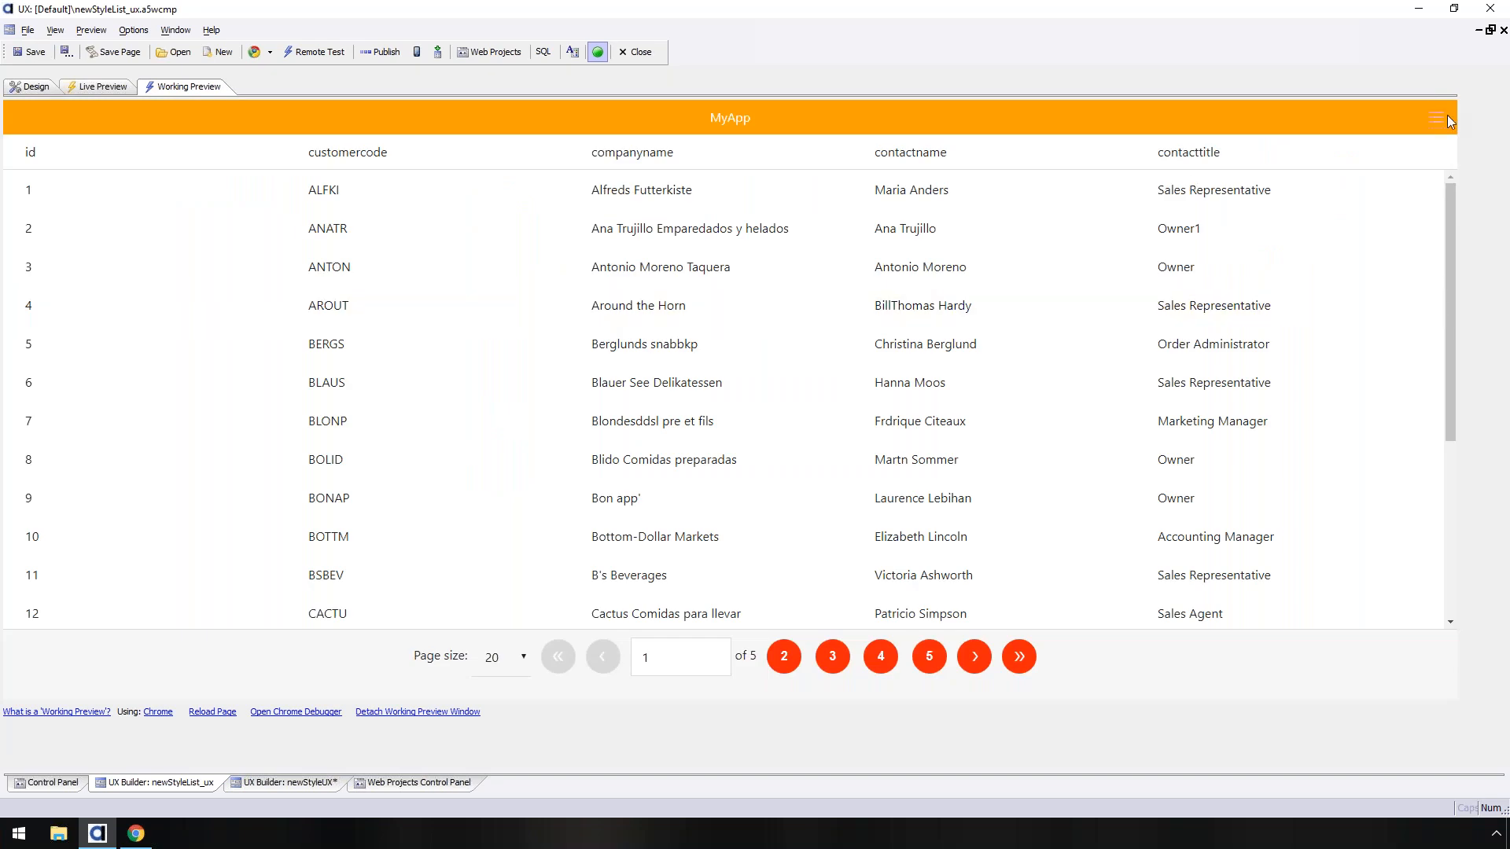
pyautogui.click(1375, 203)
pyautogui.click(723, 404)
pyautogui.click(1436, 118)
pyautogui.click(1419, 170)
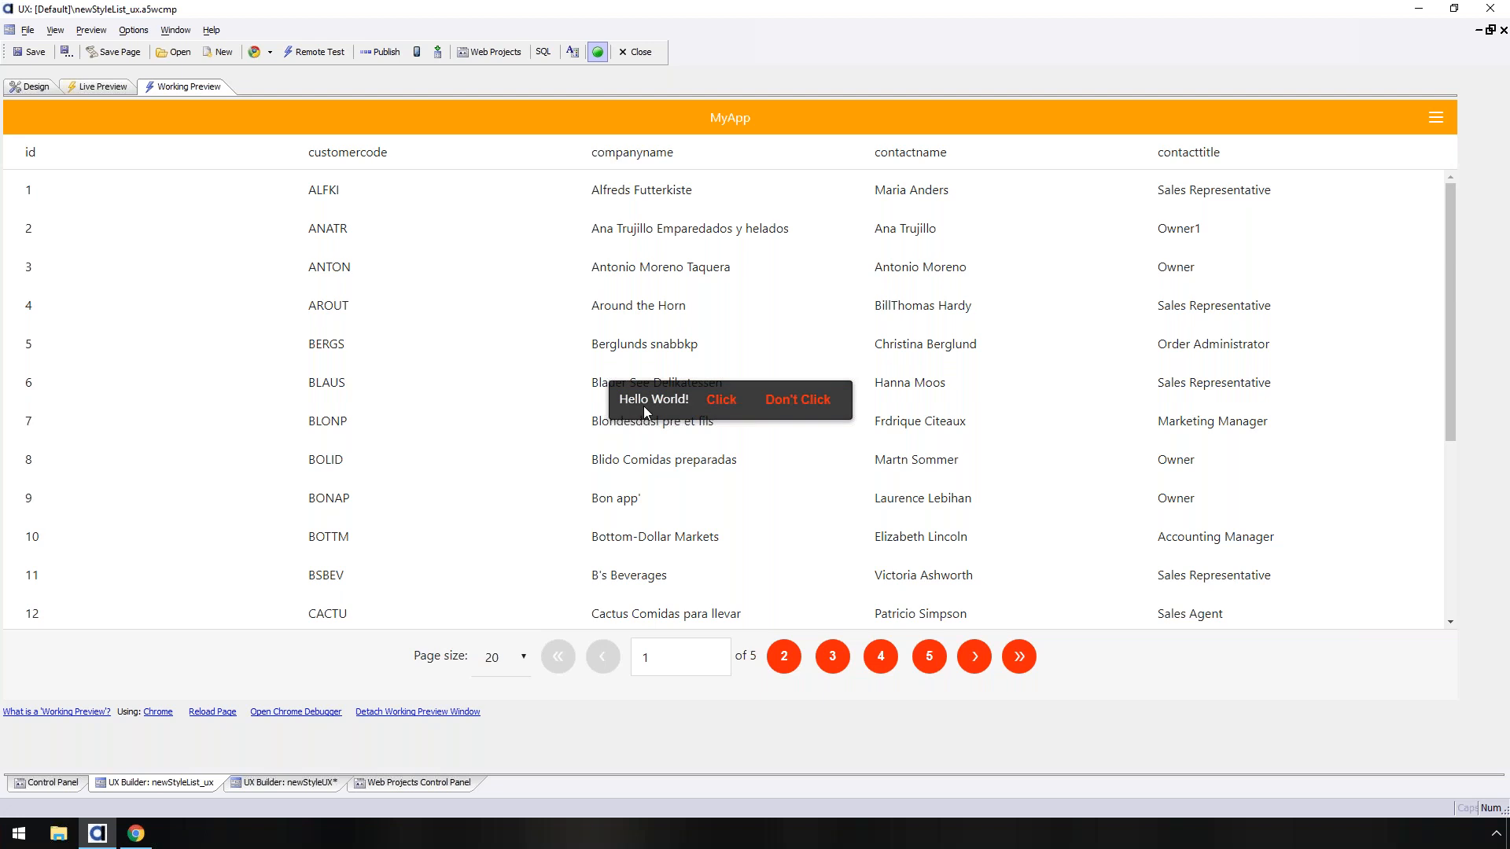
# - Add a new JavaScript action named Dropdown to the UX component
pyautogui.click(22, 89)
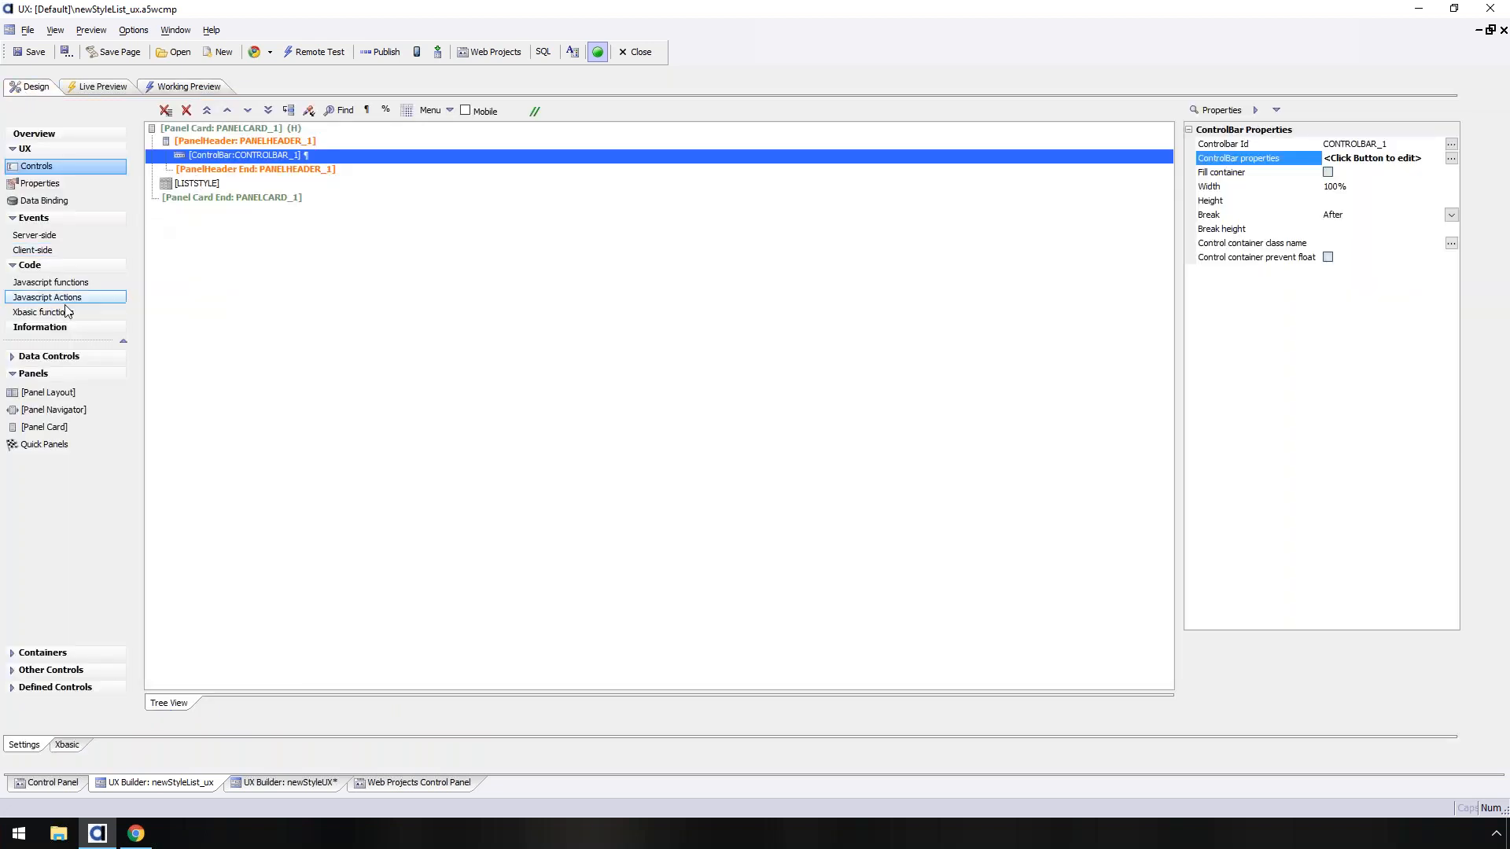
pyautogui.click(65, 306)
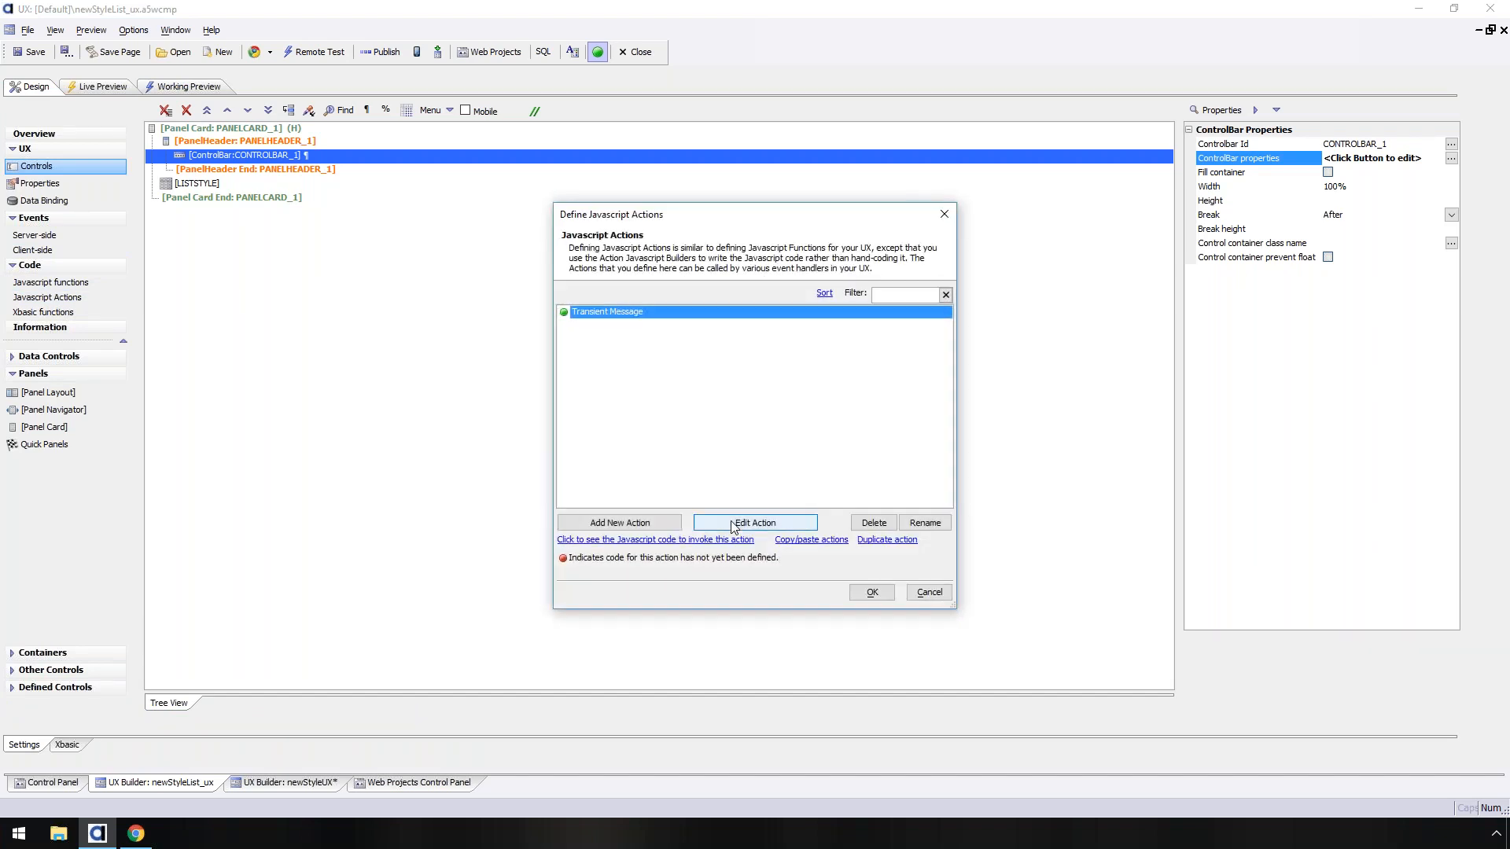
pyautogui.click(663, 522)
pyautogui.write('Doopdown')
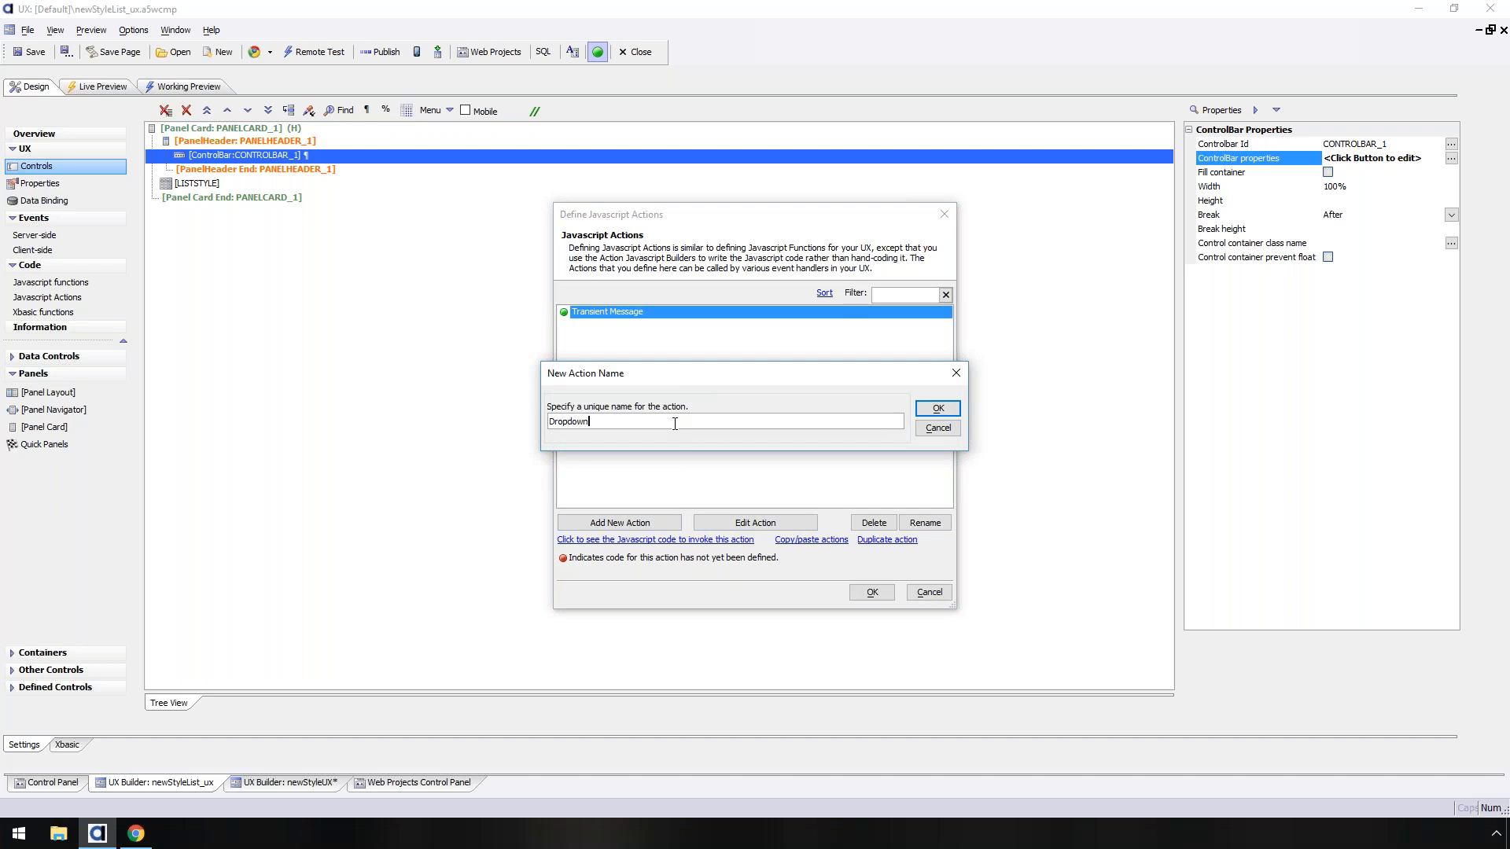
pyautogui.click(939, 406)
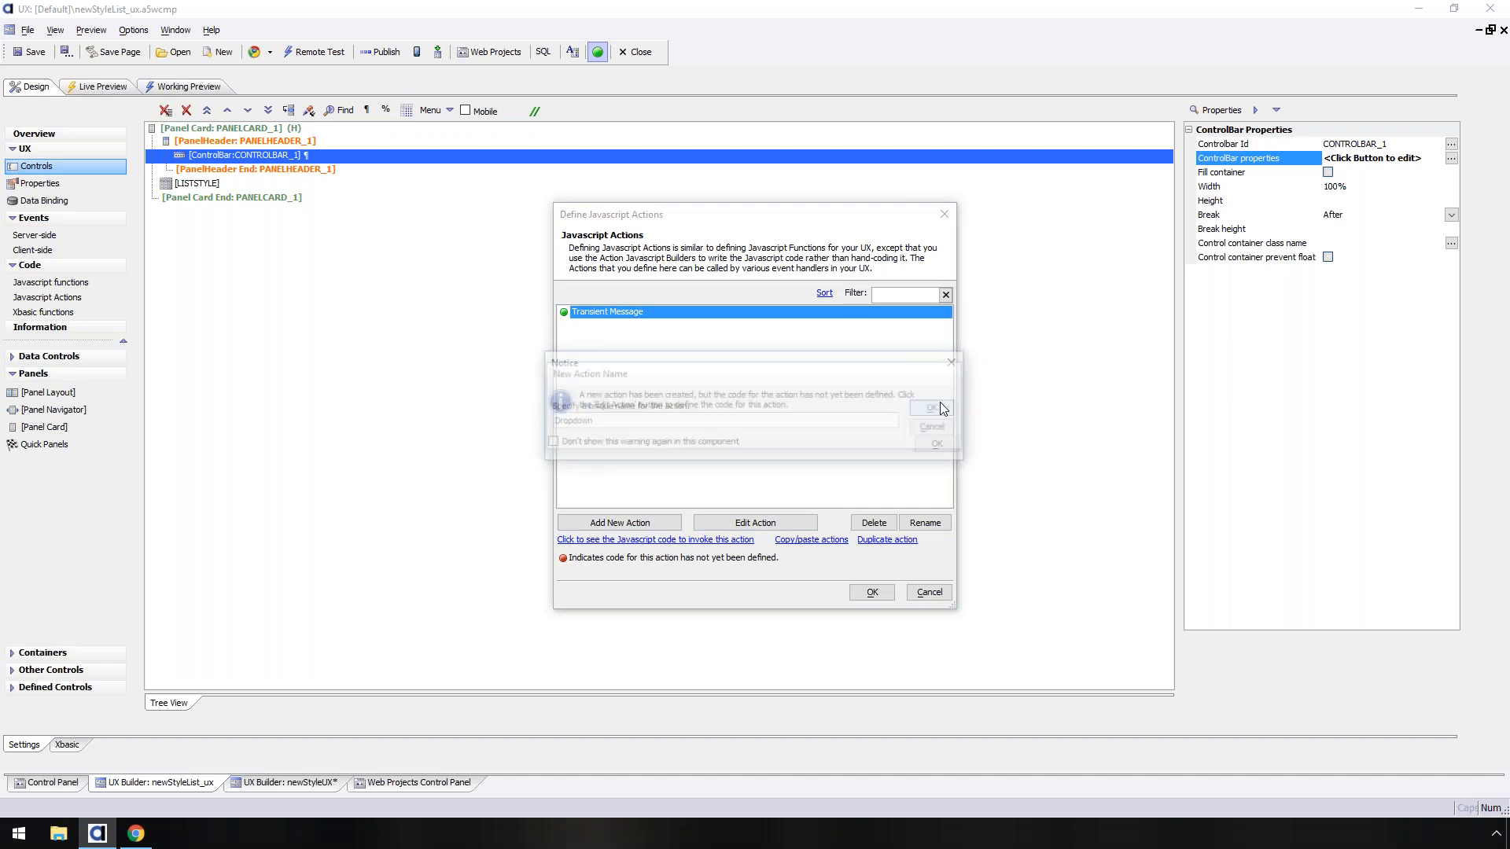
pyautogui.click(951, 445)
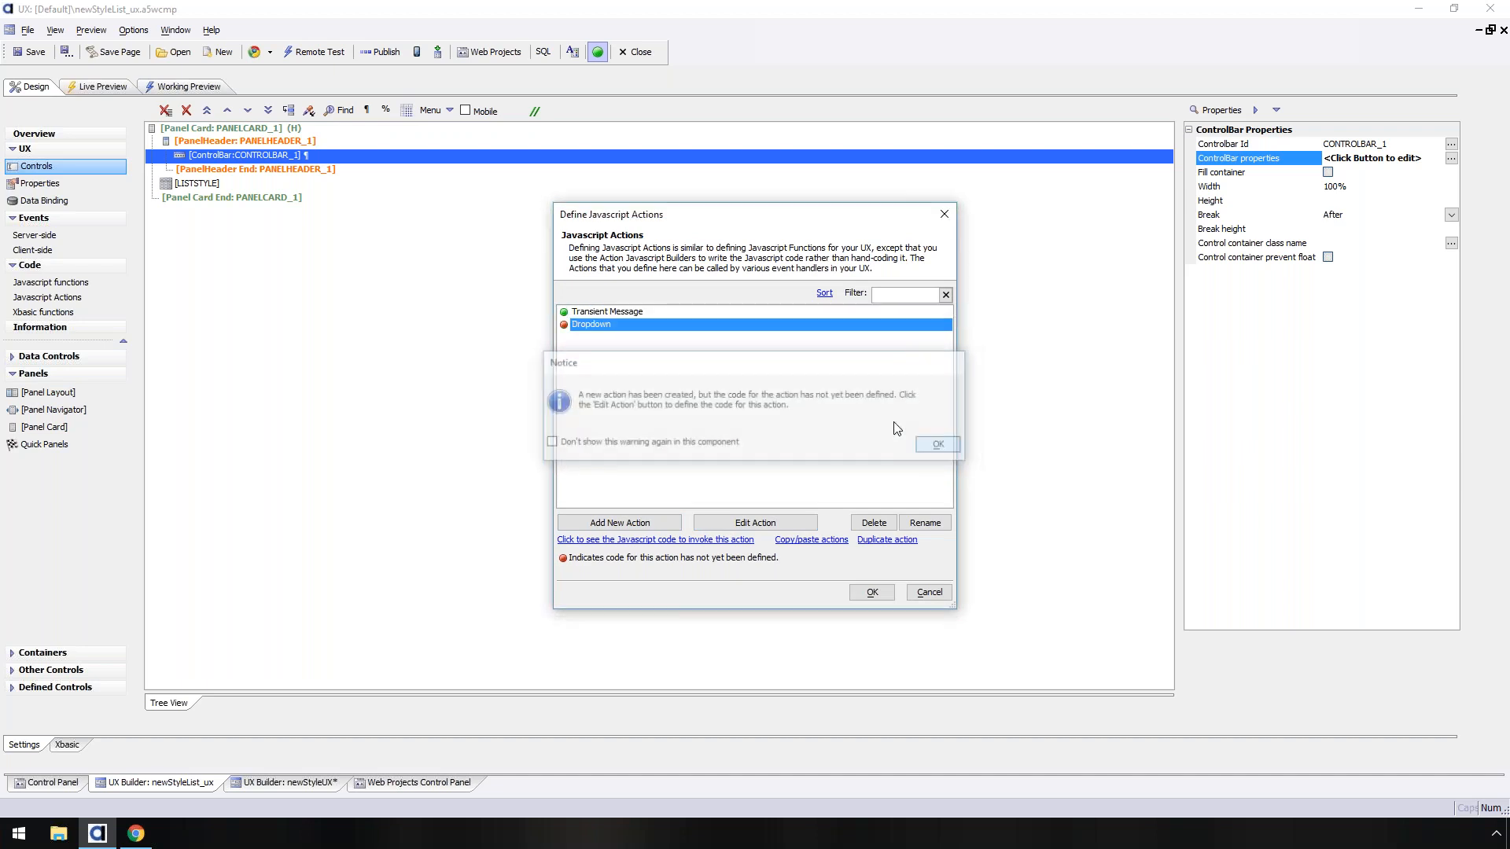
# - Define the Dropdown action as a Message box - DropDown Style with default settings and no comment, and save it
pyautogui.doubleClick(653, 331)
pyautogui.click(516, 197)
pyautogui.click(637, 201)
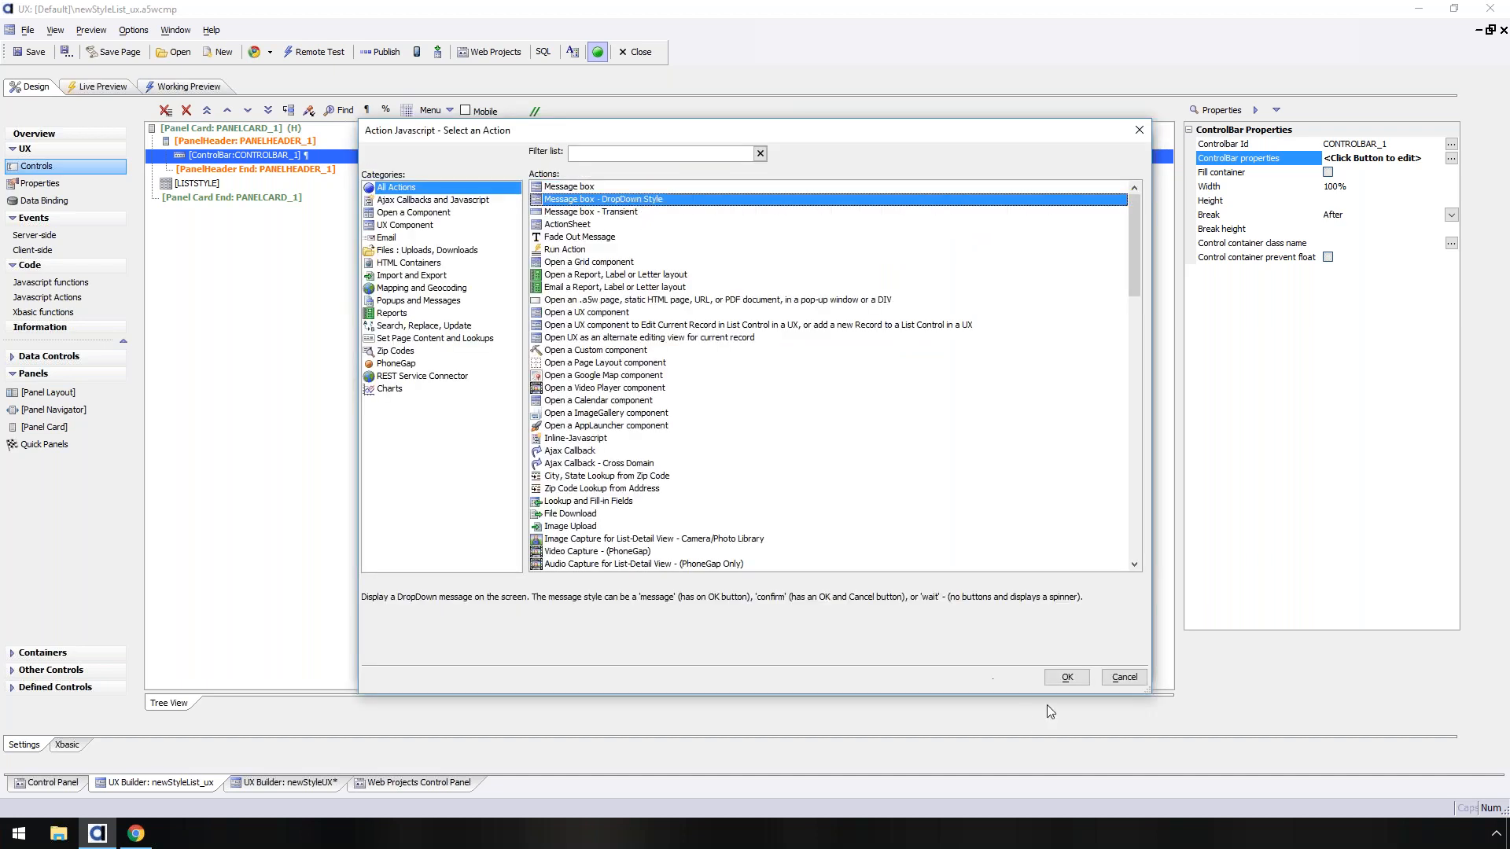
pyautogui.click(1067, 681)
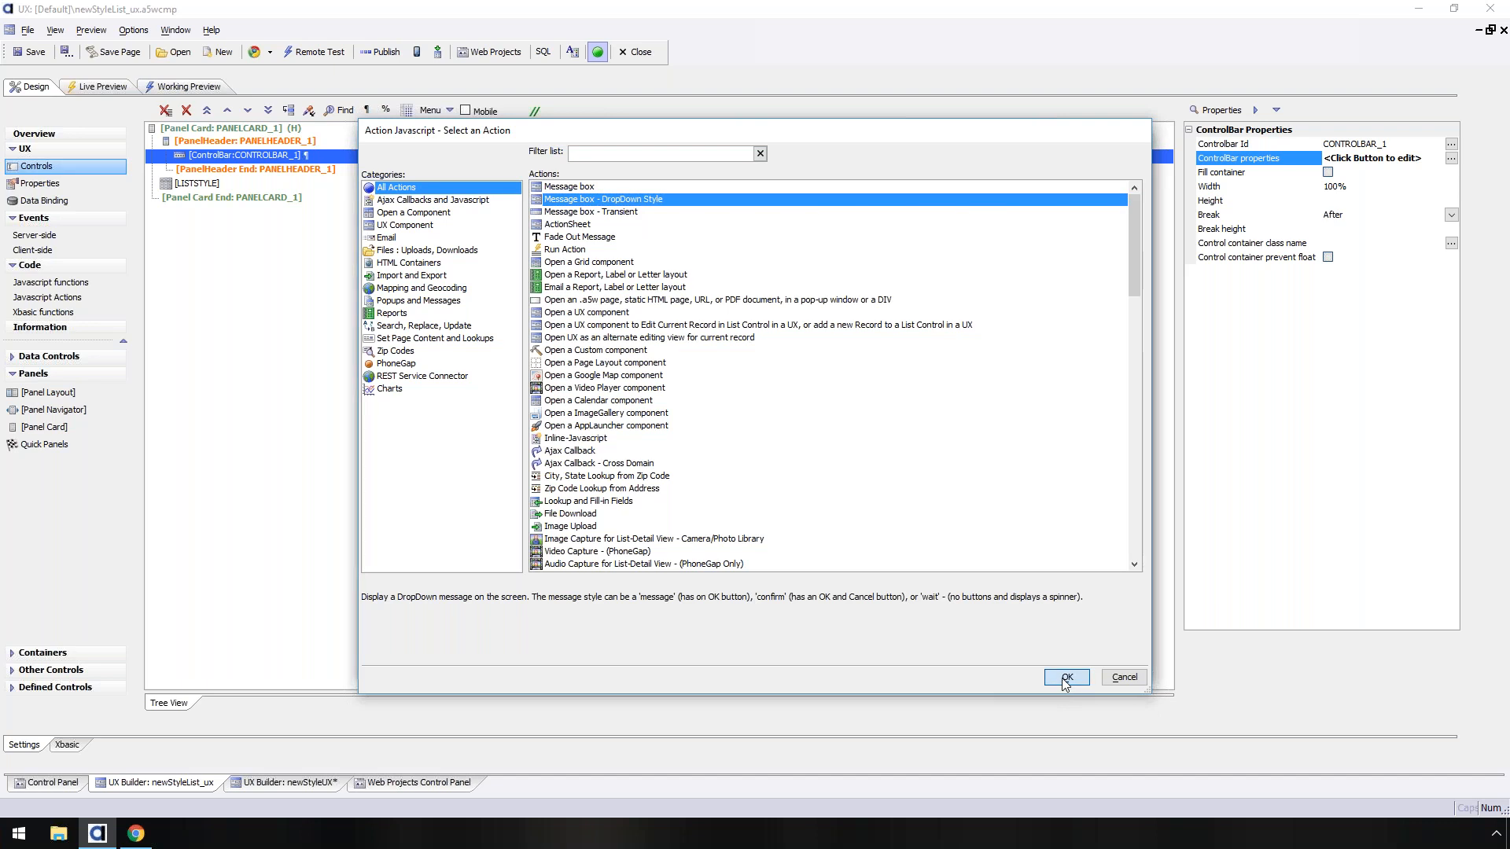
pyautogui.click(981, 604)
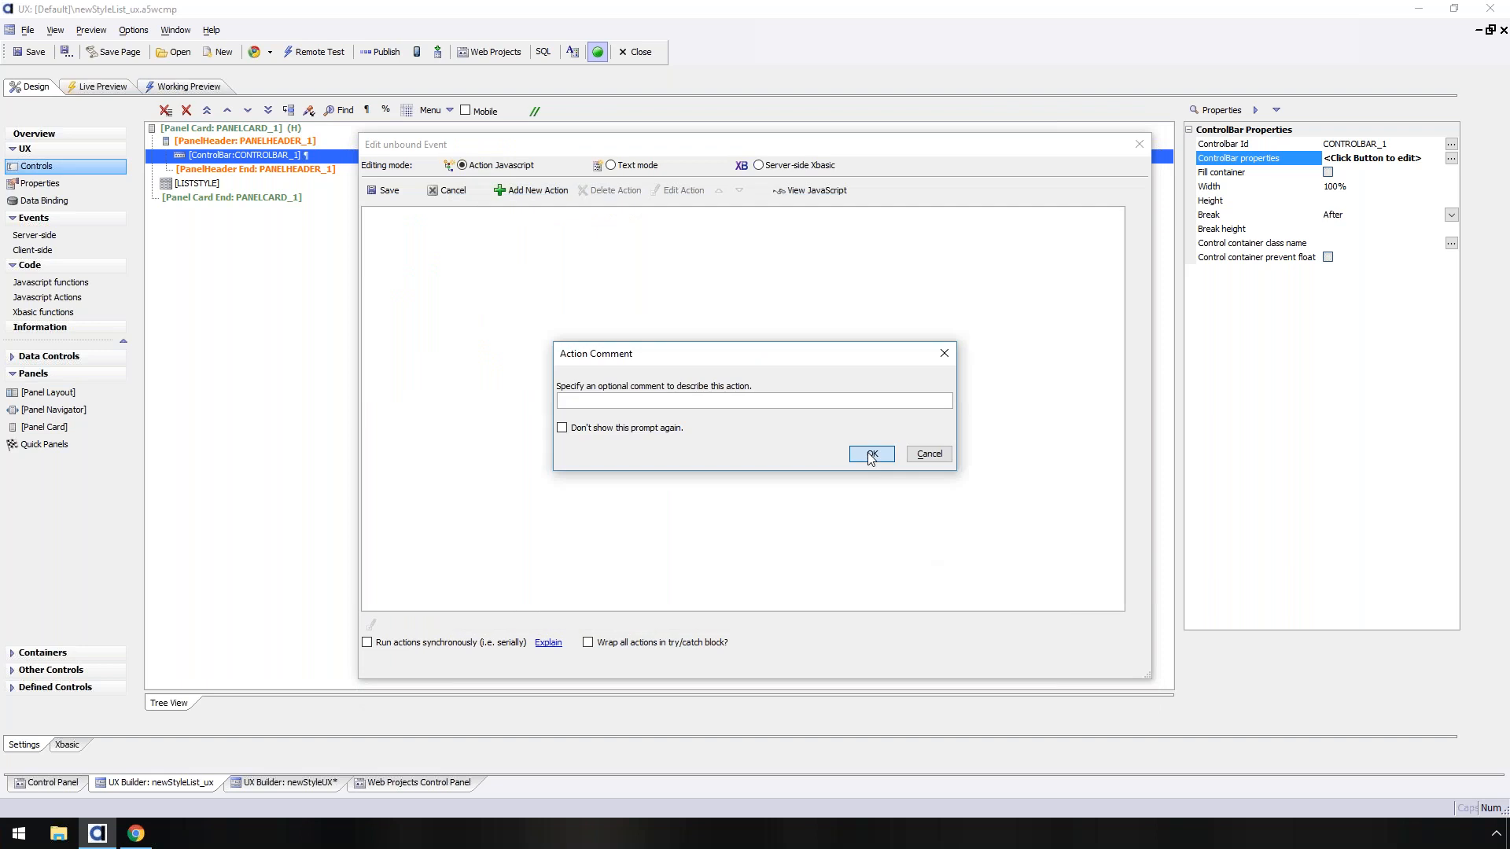
pyautogui.click(871, 457)
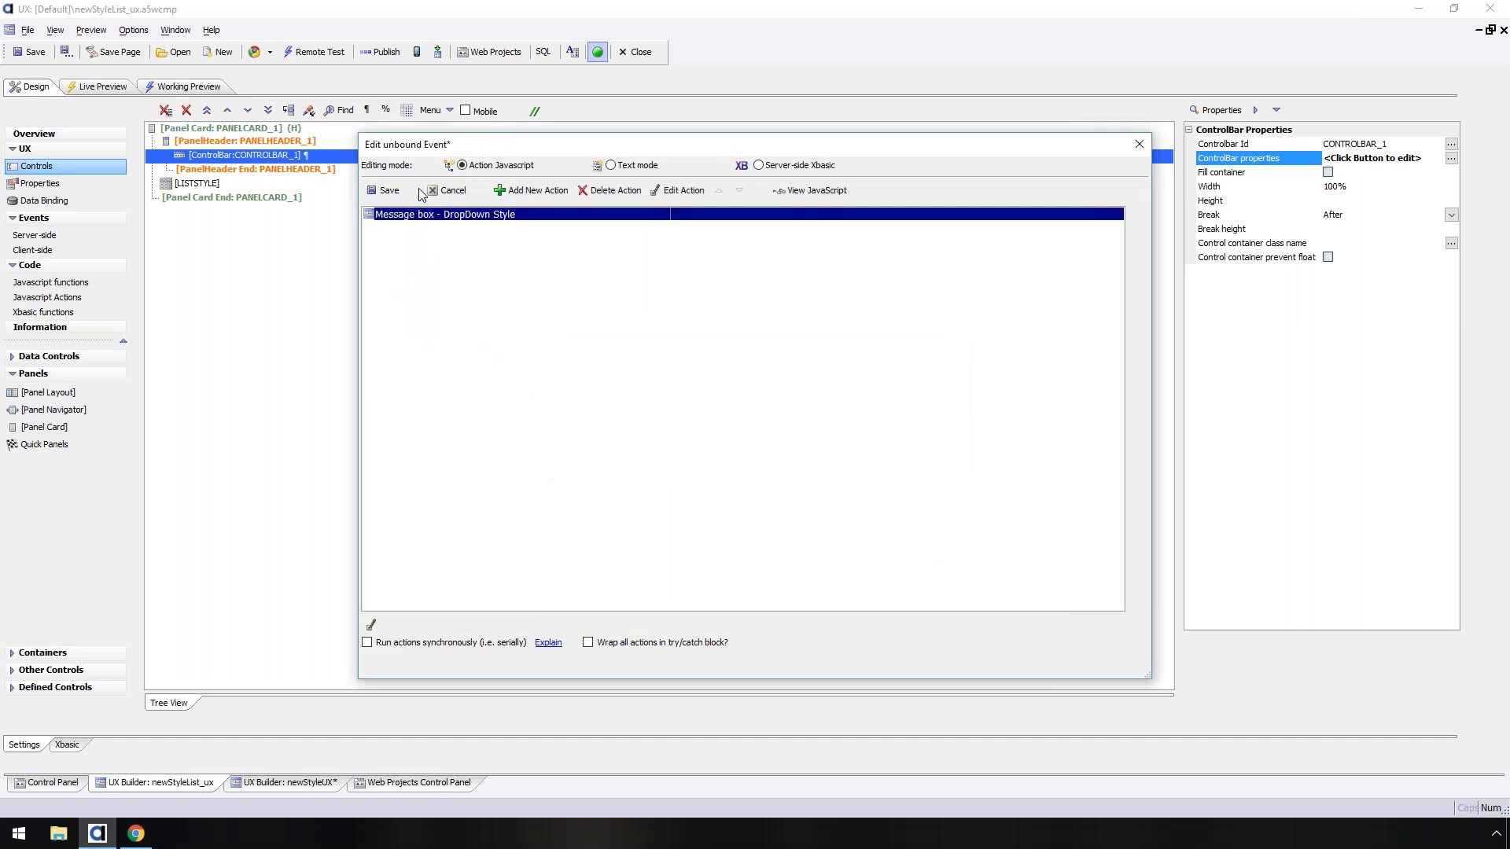
pyautogui.click(390, 191)
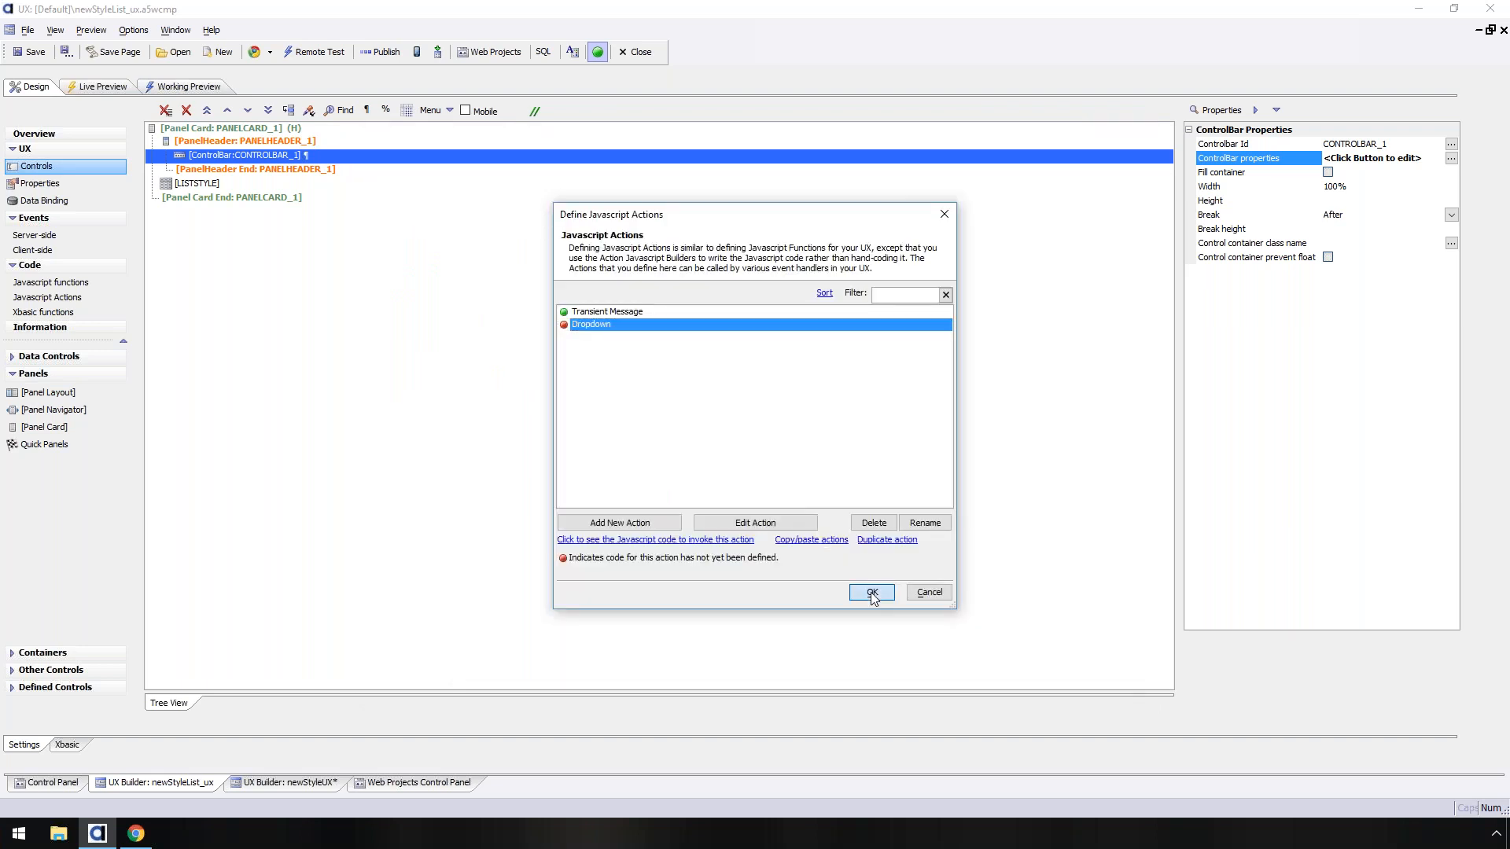
pyautogui.click(873, 593)
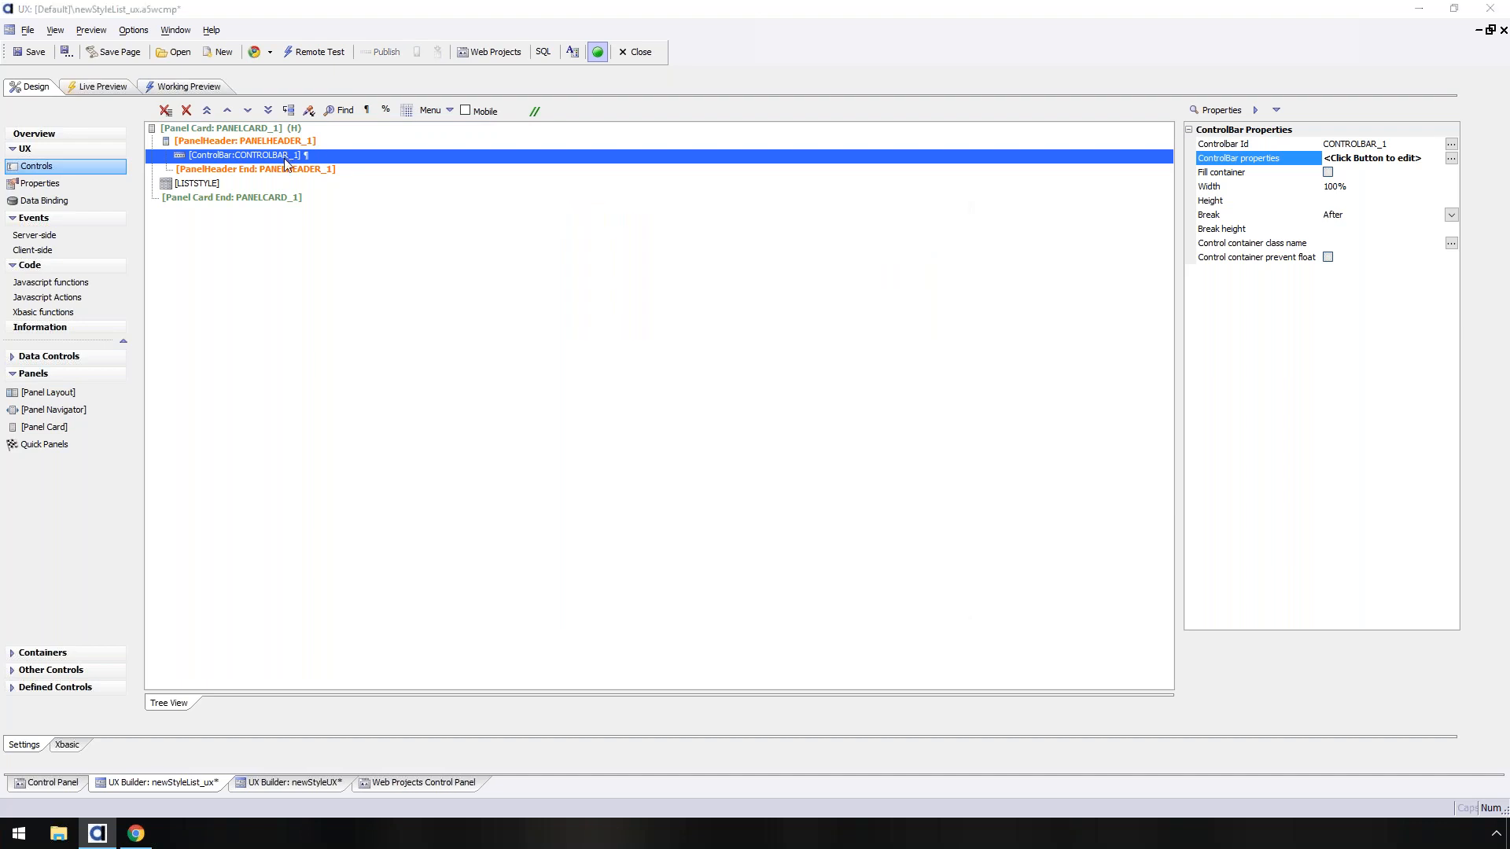
# - Replace the alert in the control bar's Action2 with code that runs the Dropdown JavaScript action
pyautogui.doubleClick(287, 158)
pyautogui.click(488, 157)
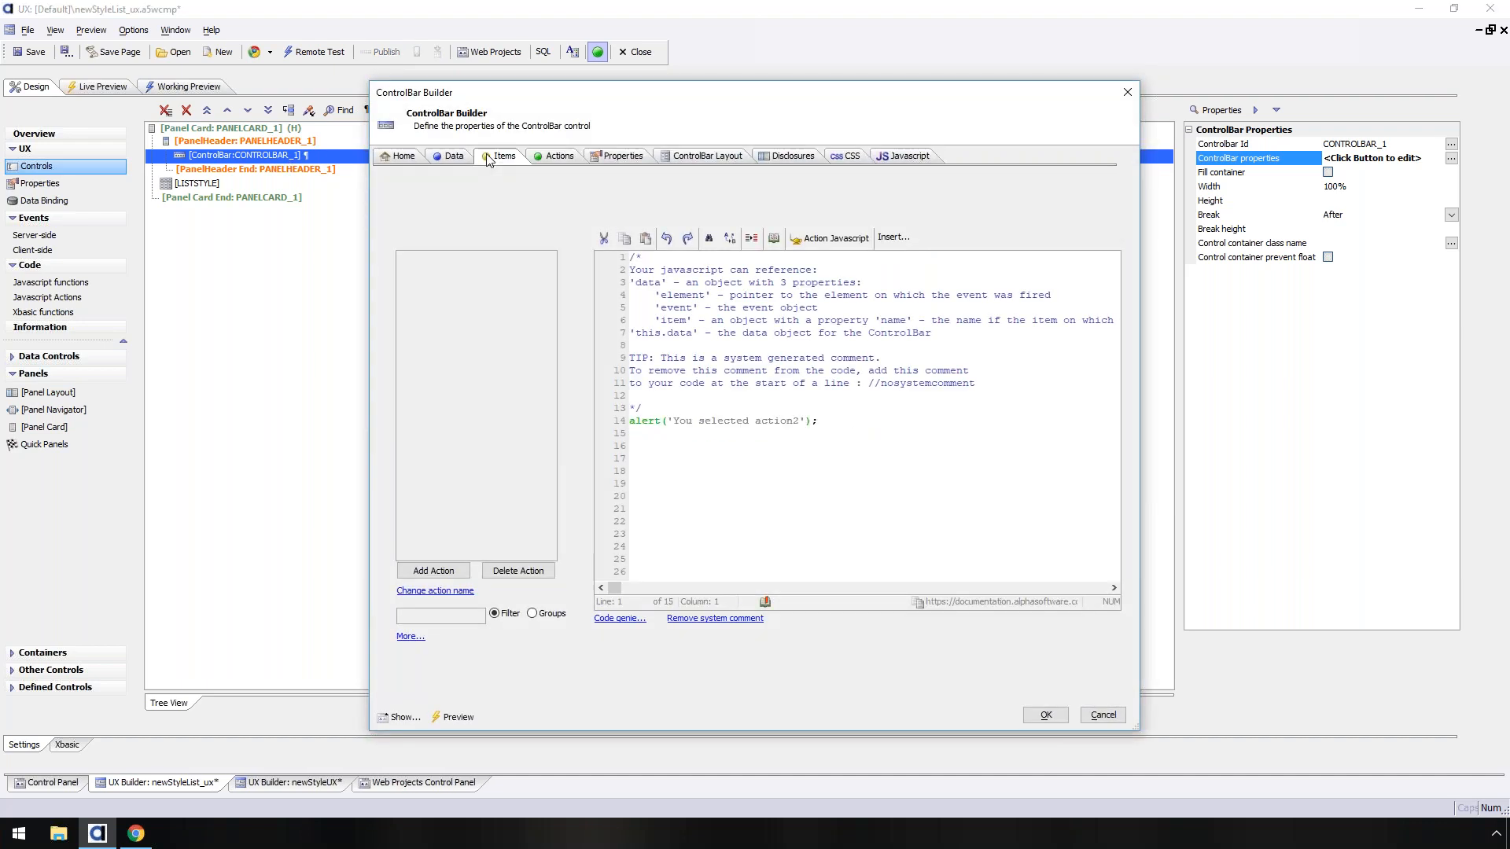
pyautogui.click(554, 155)
pyautogui.moveTo(818, 420); pyautogui.dragTo(617, 422)
pyautogui.press('Delete')
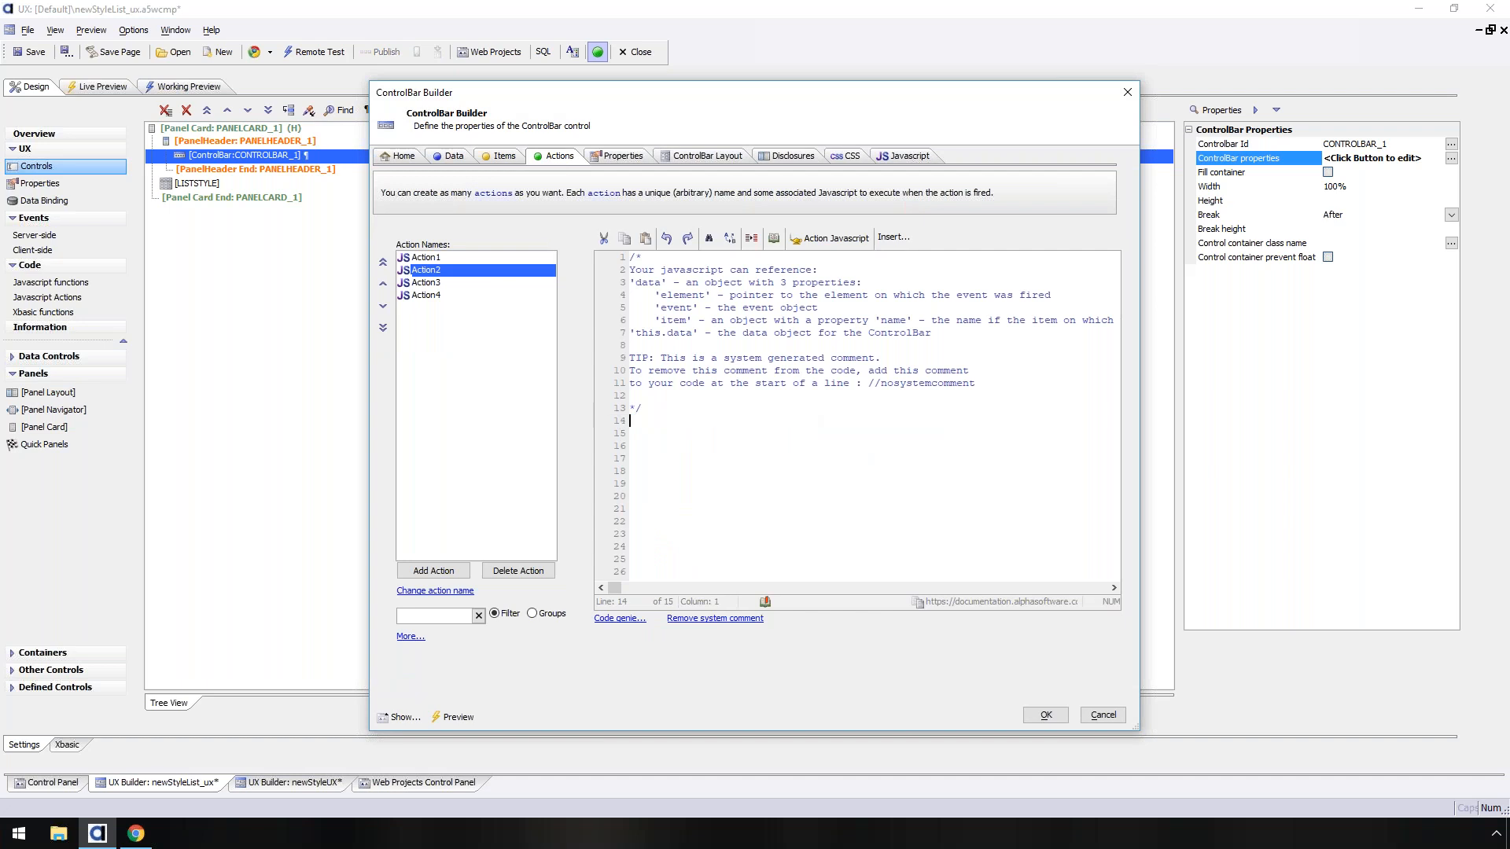
pyautogui.click(860, 240)
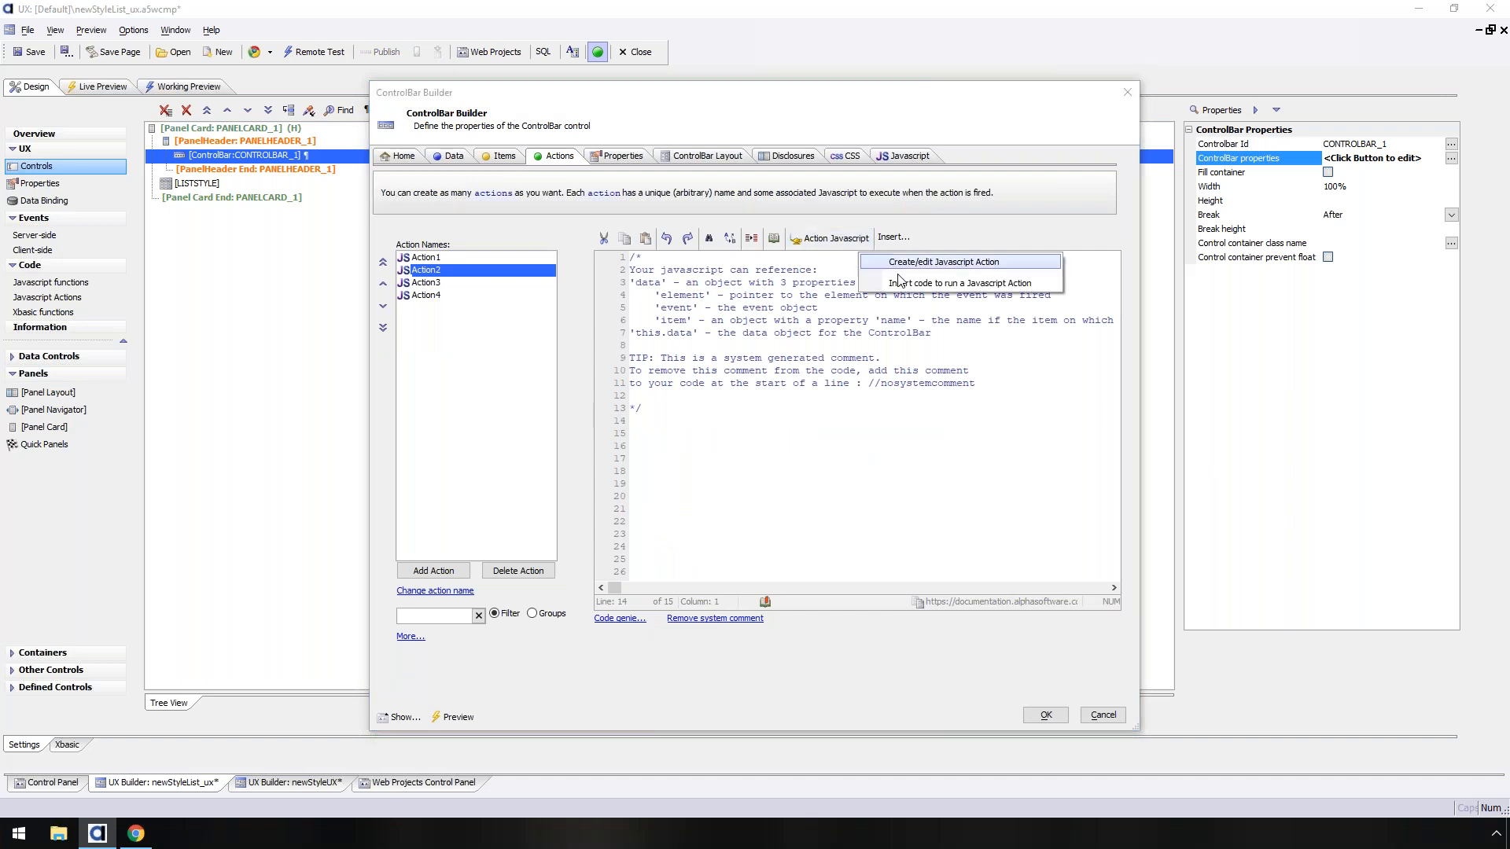
pyautogui.click(904, 287)
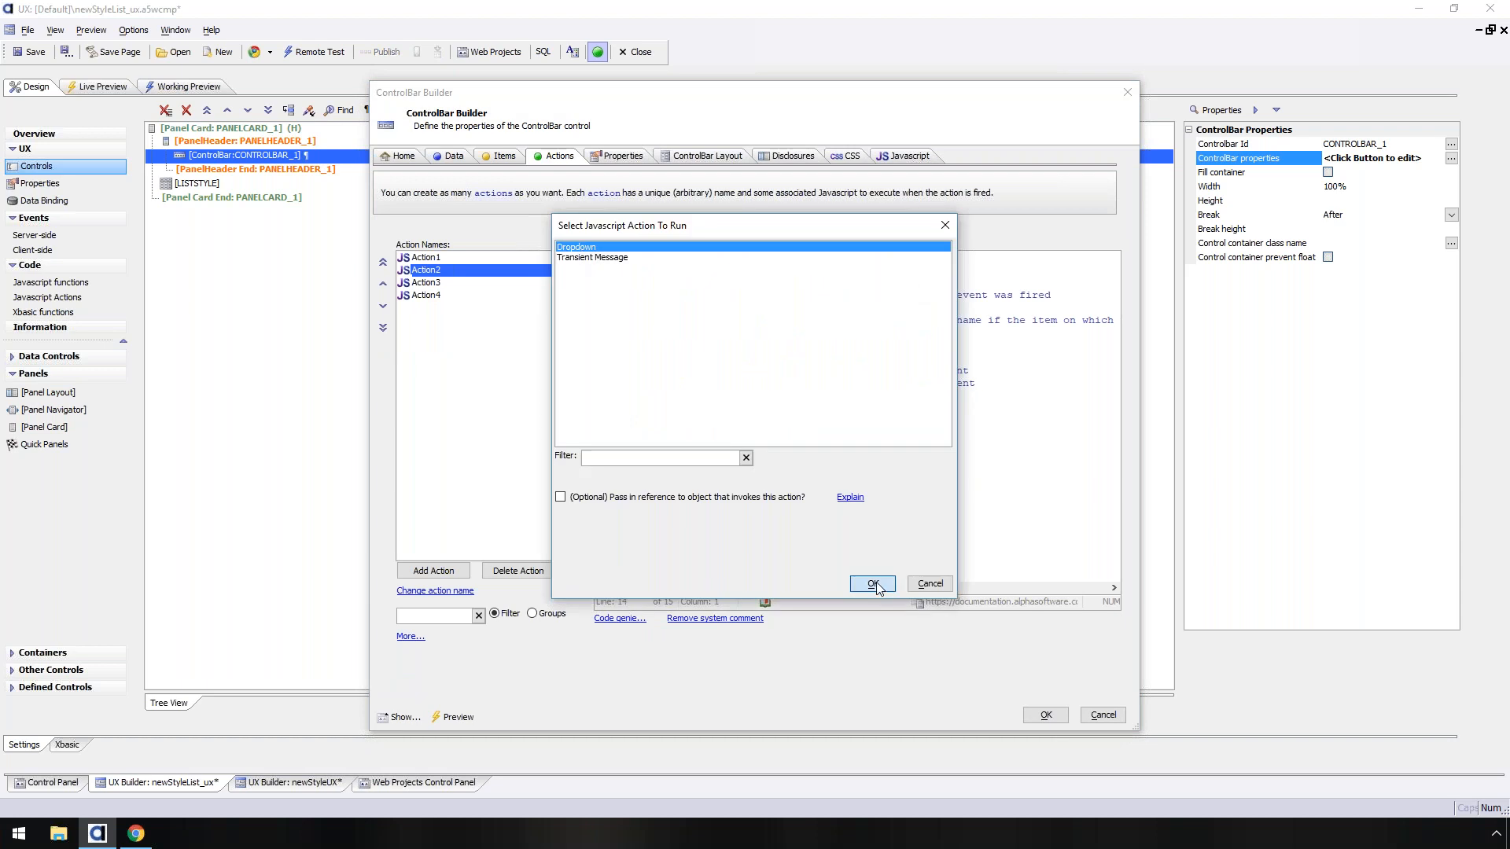
pyautogui.click(876, 586)
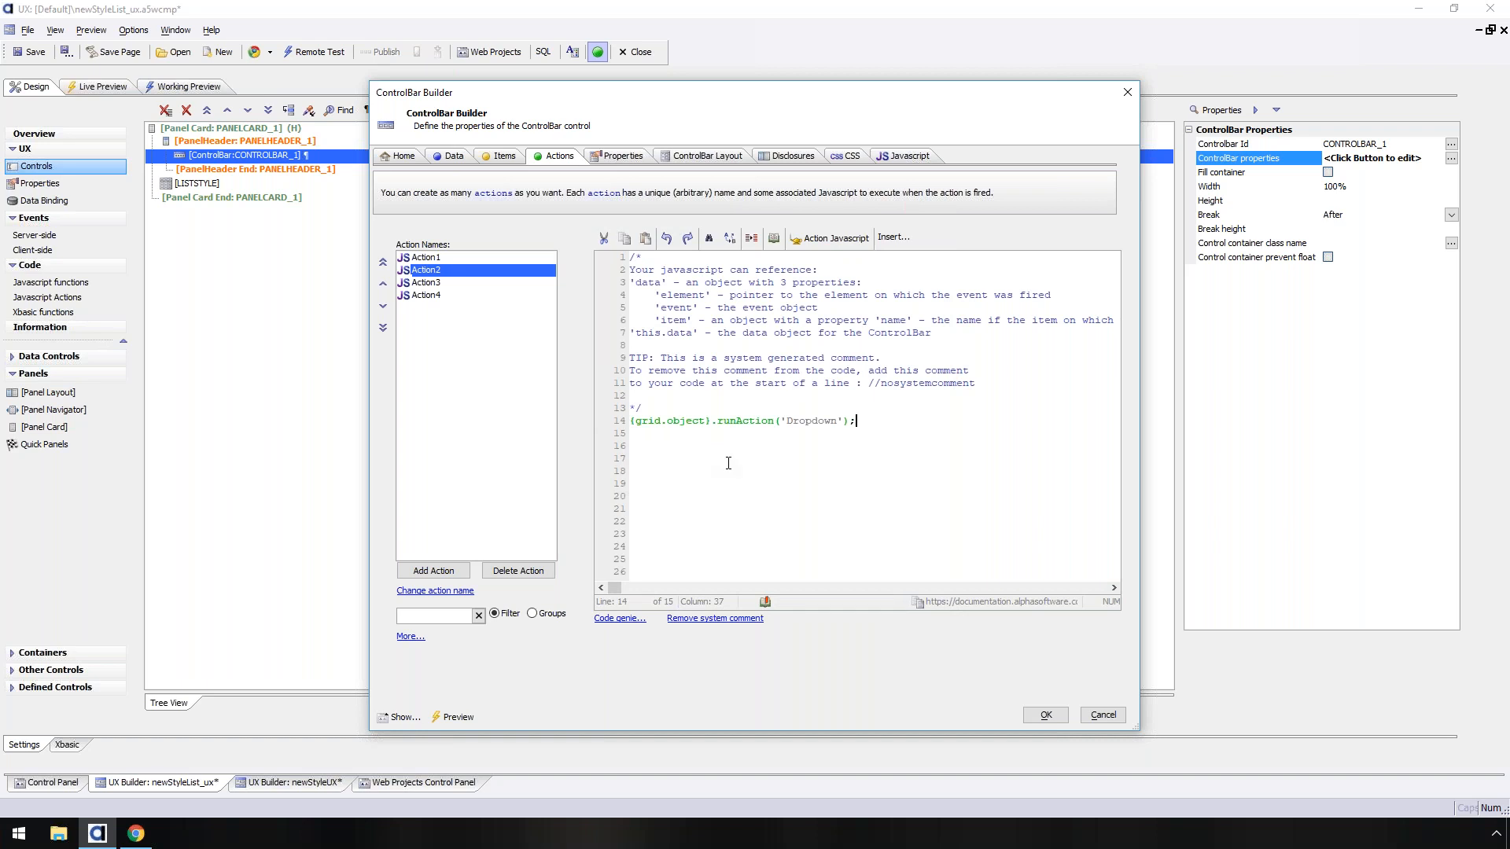
pyautogui.click(1044, 716)
# - Test the dropdown message from Menu 2 in the working preview, dismissing it and triggering it again
pyautogui.click(167, 88)
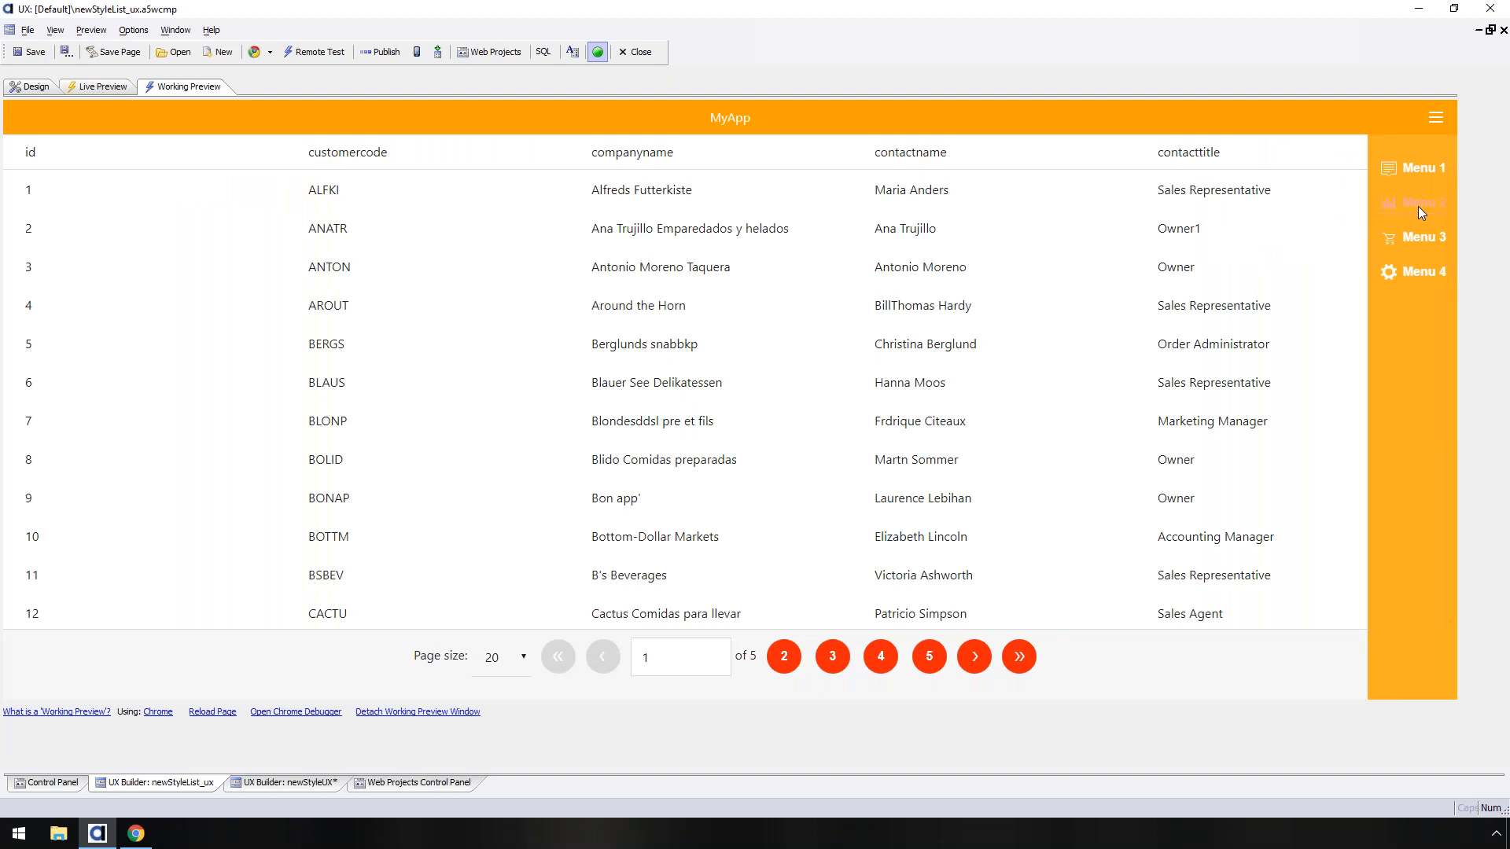
pyautogui.click(1418, 206)
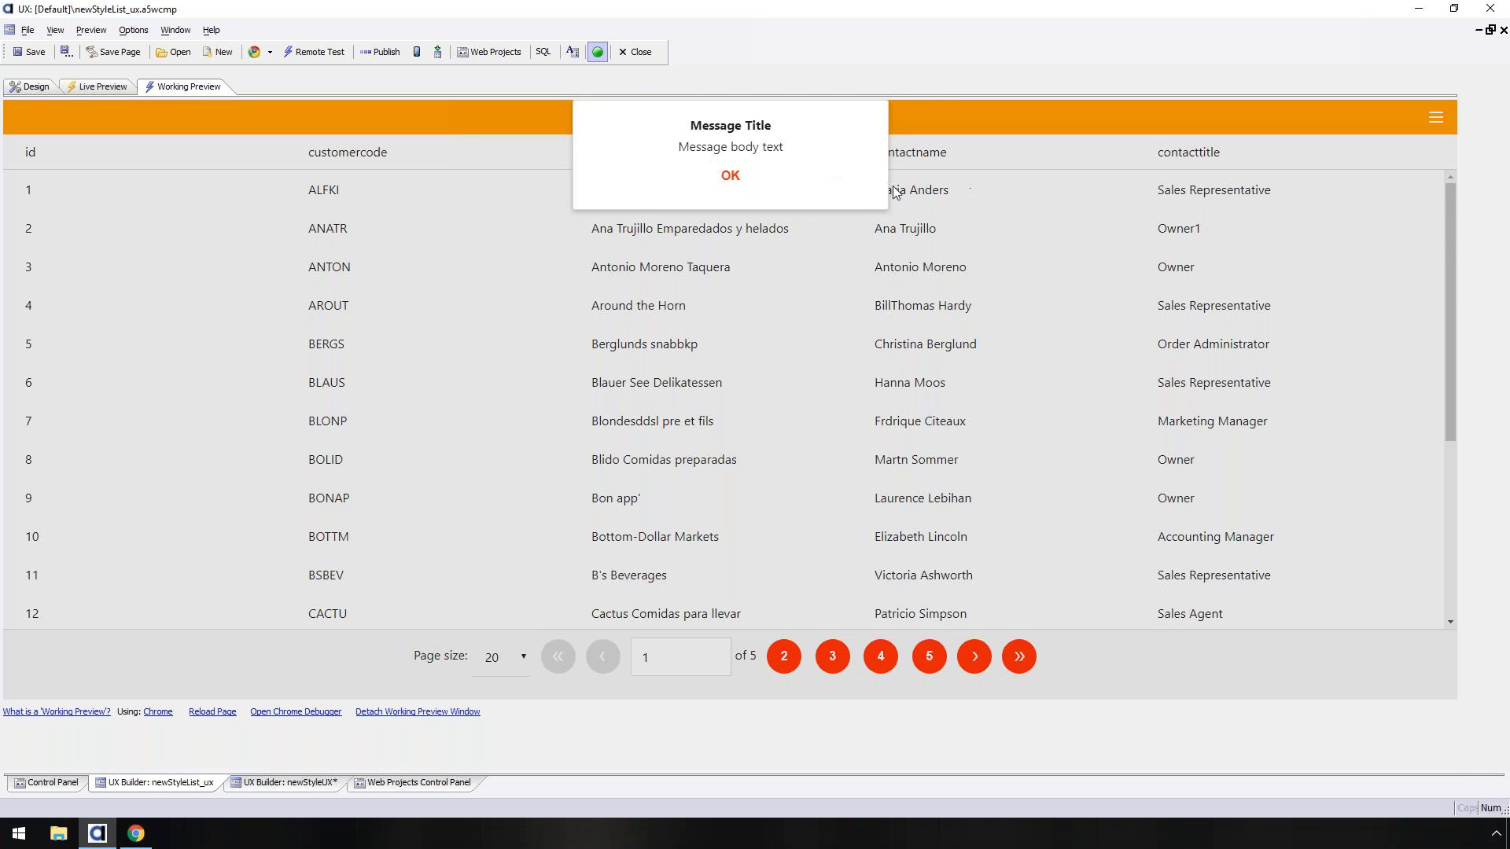
pyautogui.click(729, 176)
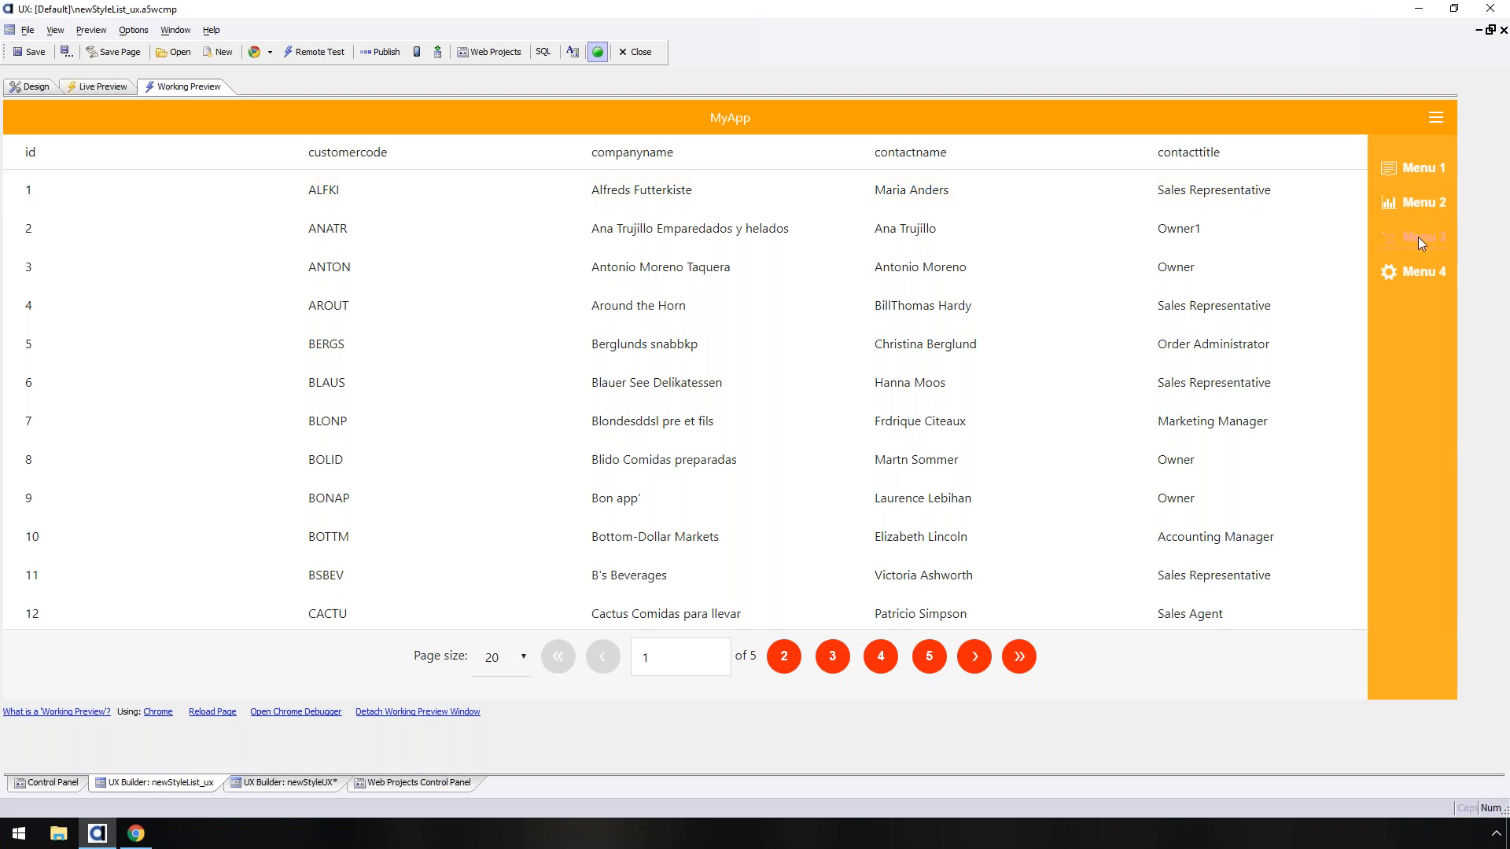
pyautogui.click(1414, 206)
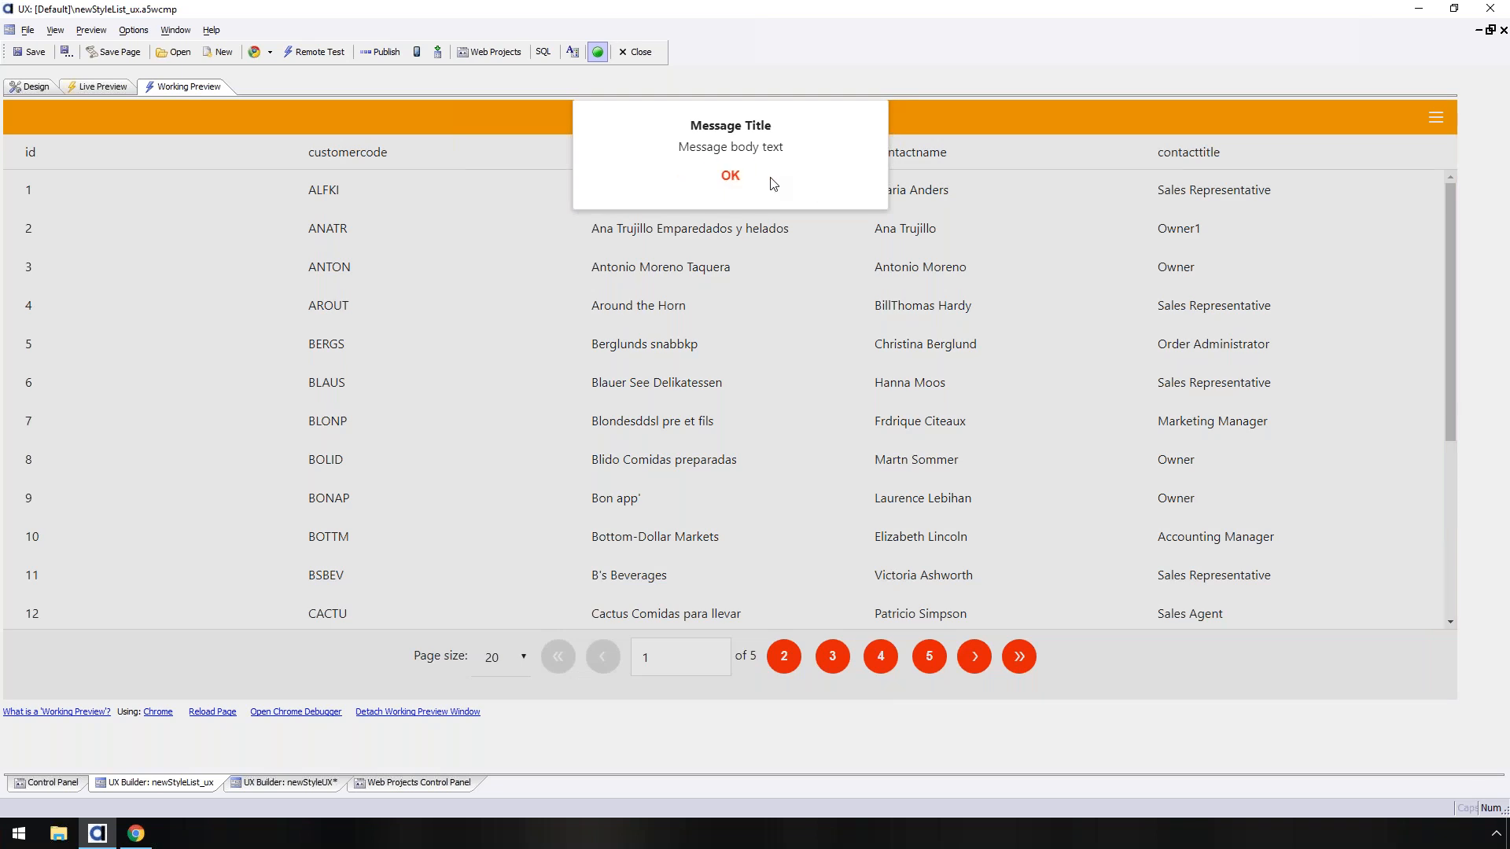
# - Check the Dropdown entry in the component's JavaScript actions, leaving the list without changes
pyautogui.click(20, 85)
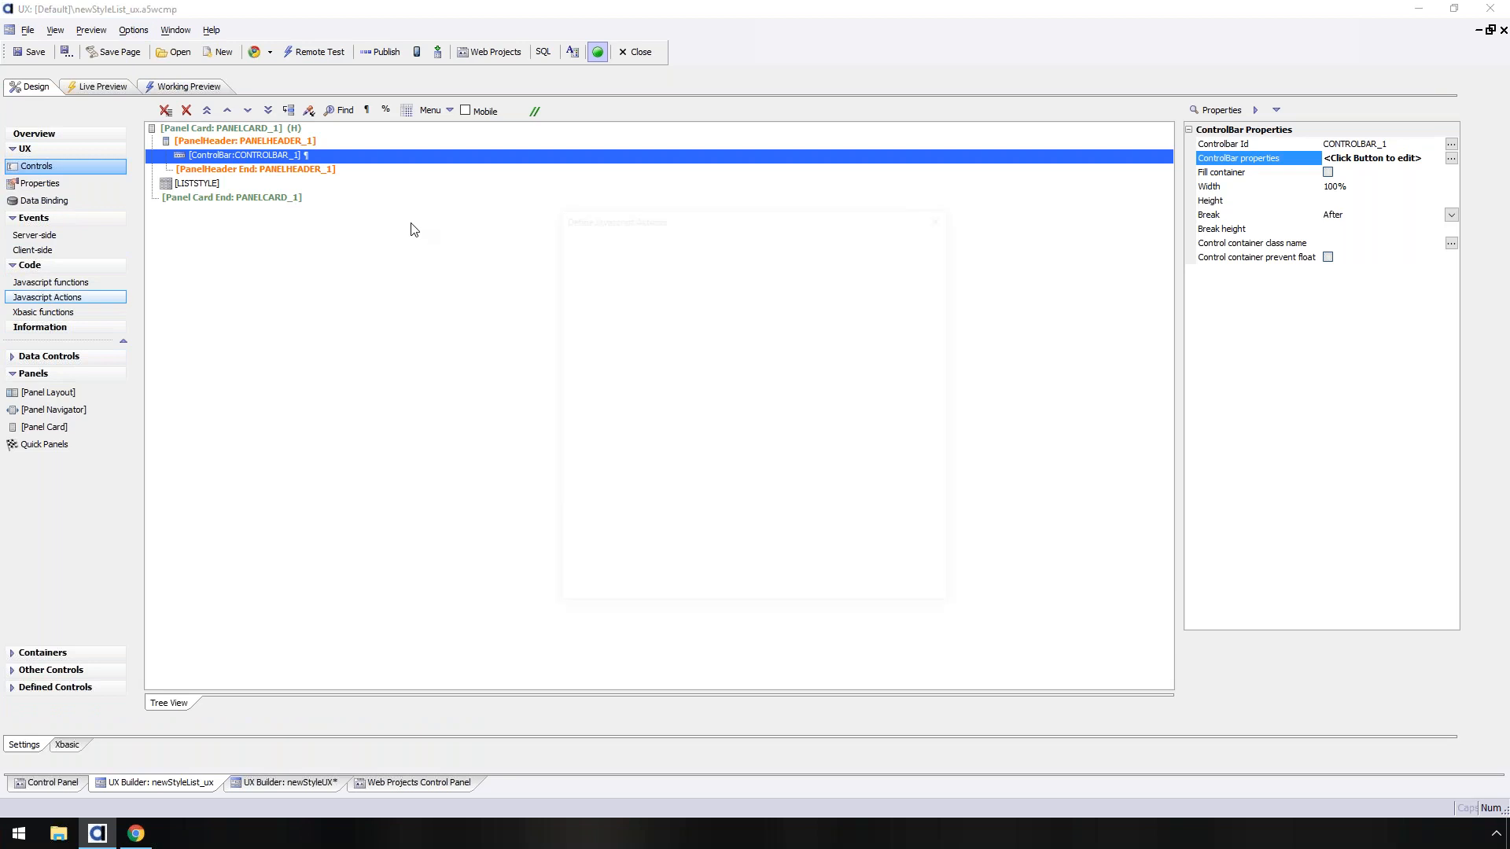
pyautogui.click(608, 325)
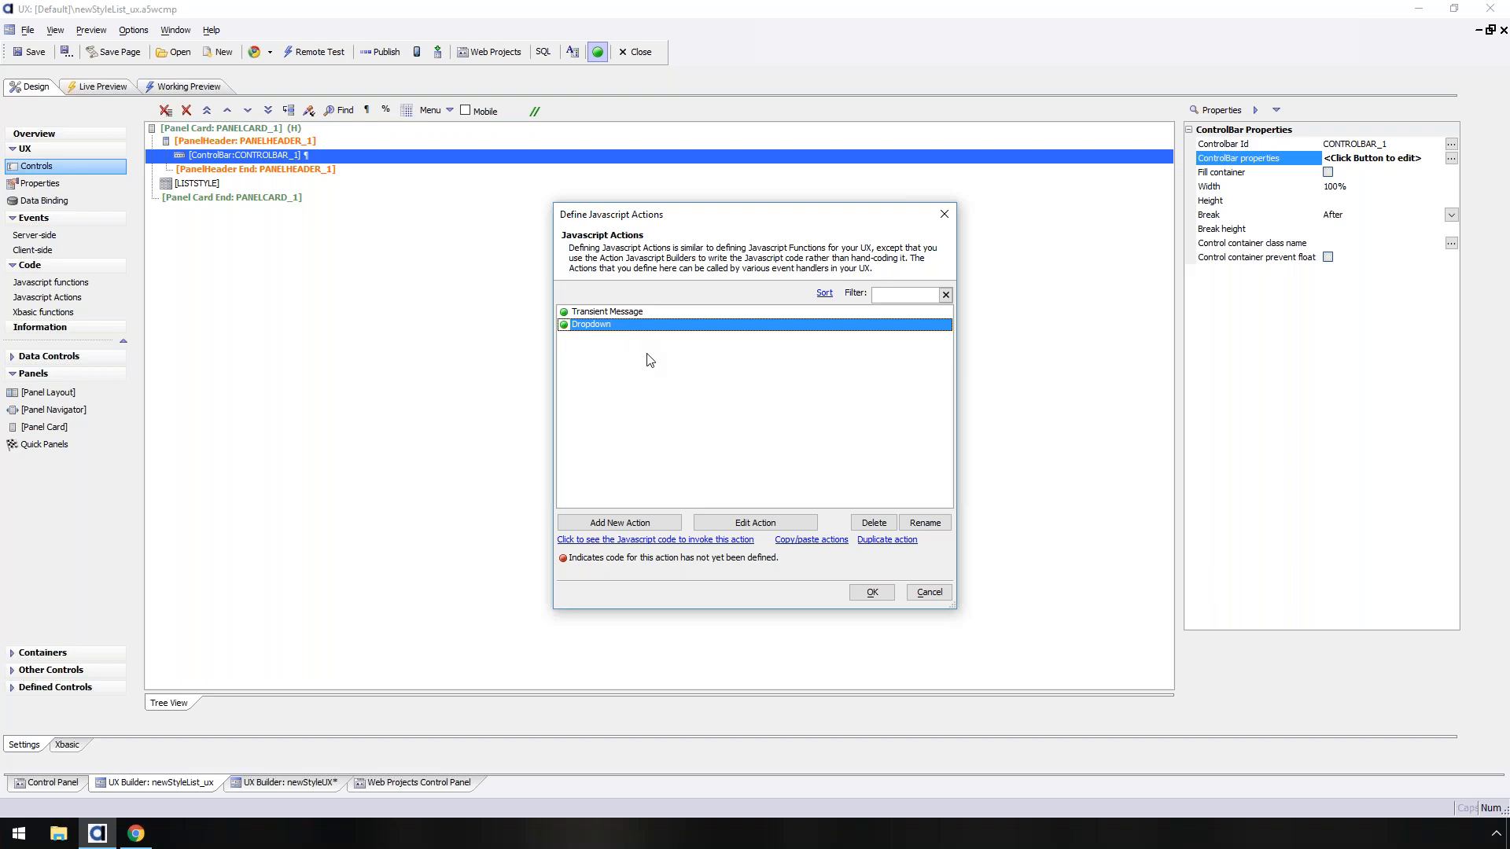
pyautogui.click(943, 597)
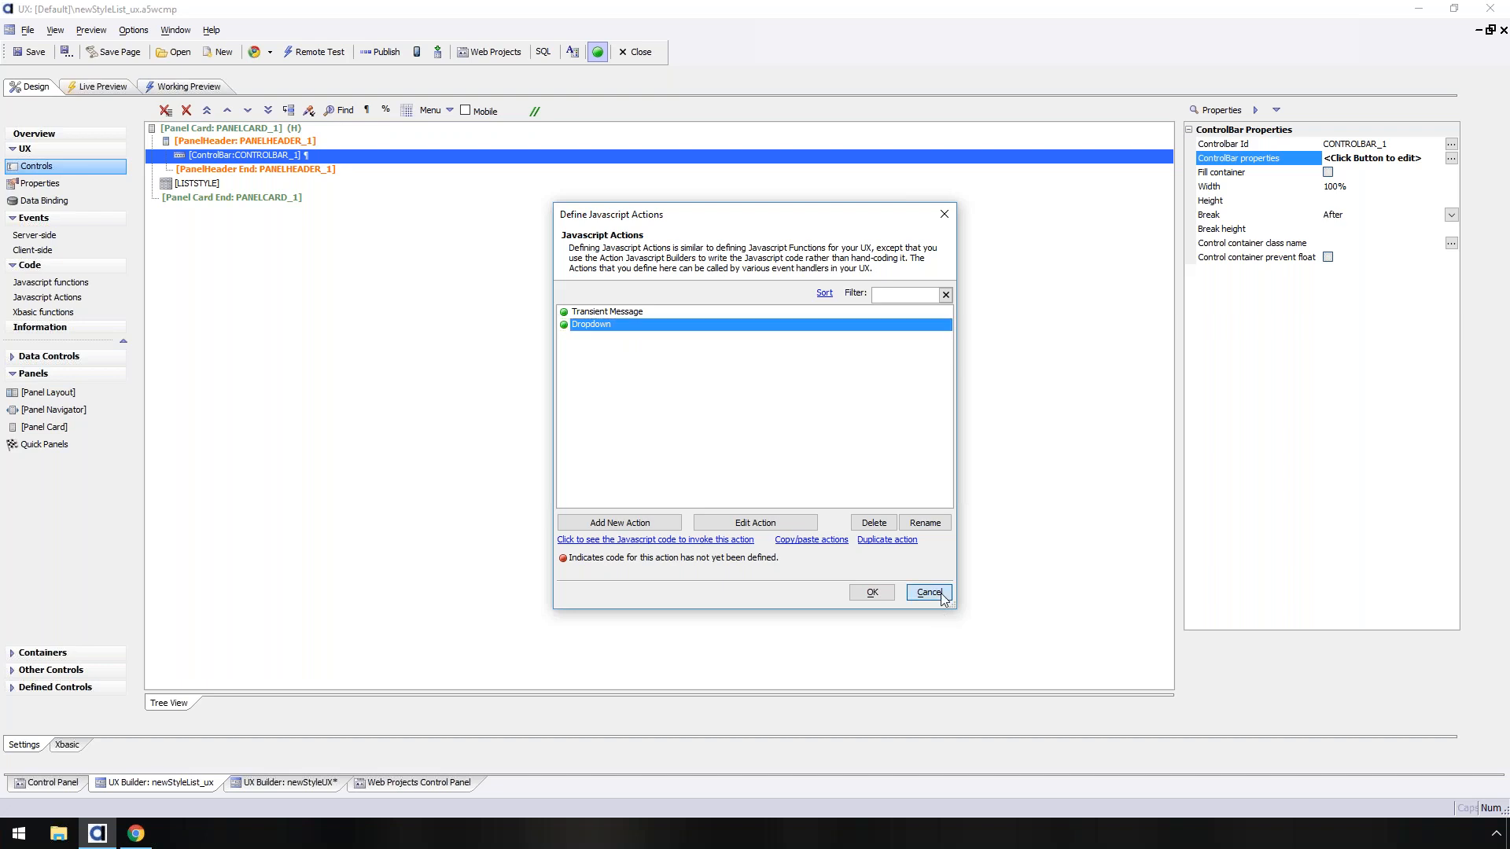
pyautogui.click(928, 593)
# - Switch to Chrome and view the Alpha Software pre-release notes and the Alpha Anywhere Updates page
pyautogui.click(136, 835)
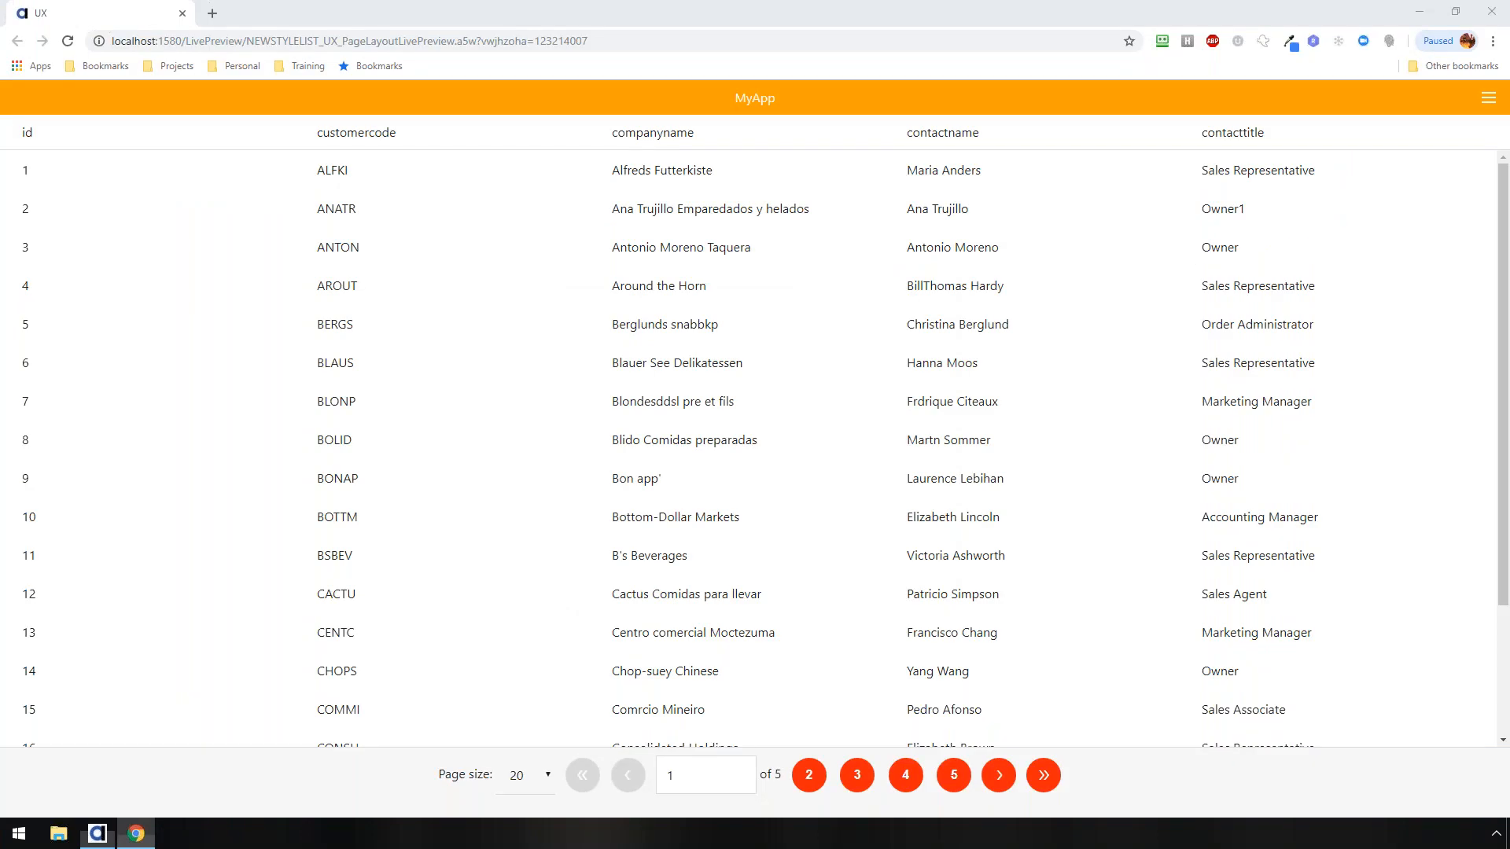
pyautogui.hotkey('ctrl', 'Up')
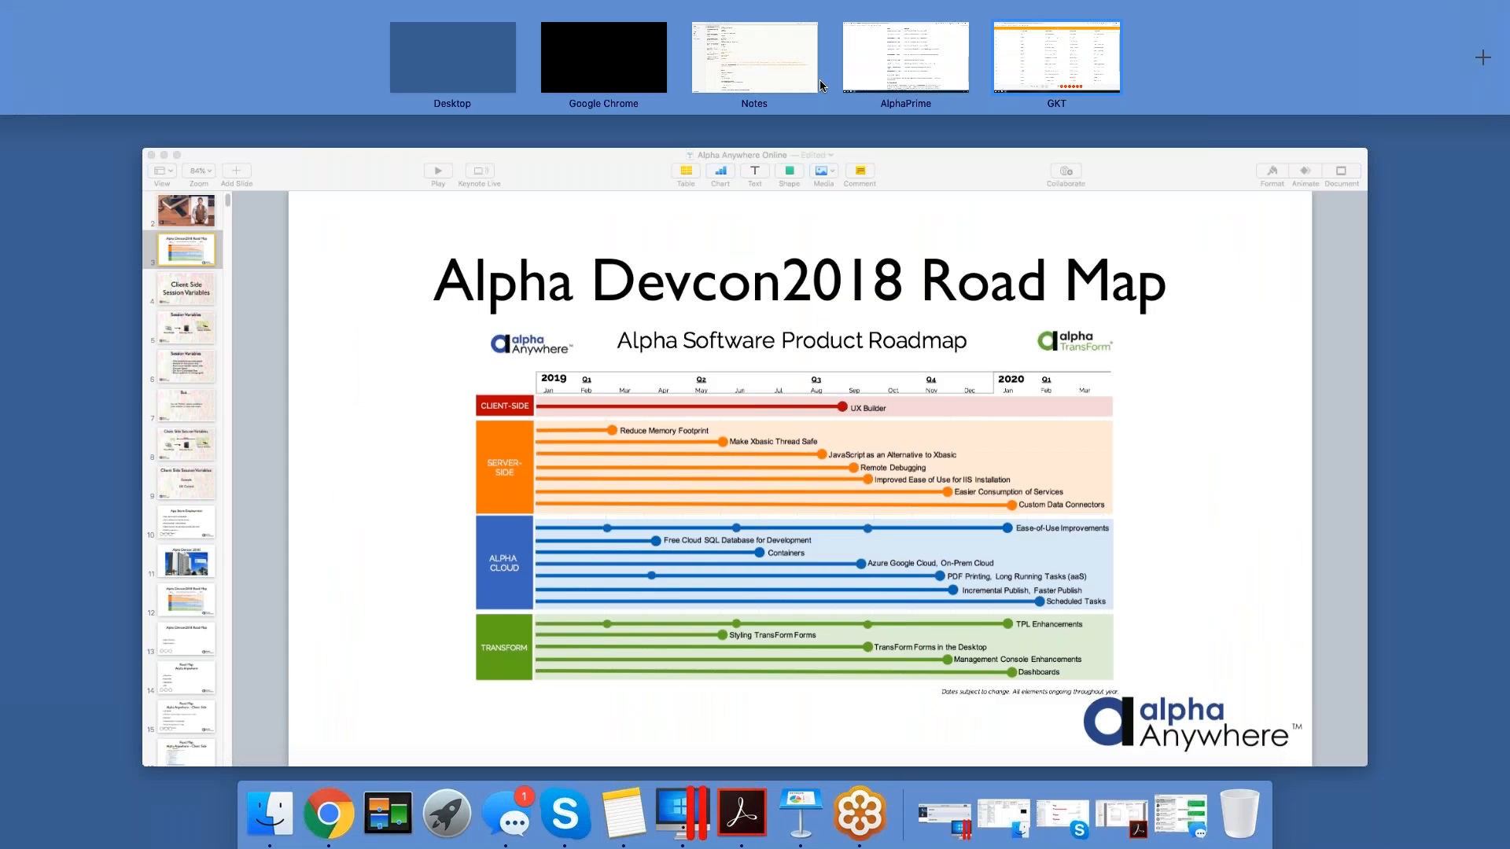
pyautogui.click(880, 69)
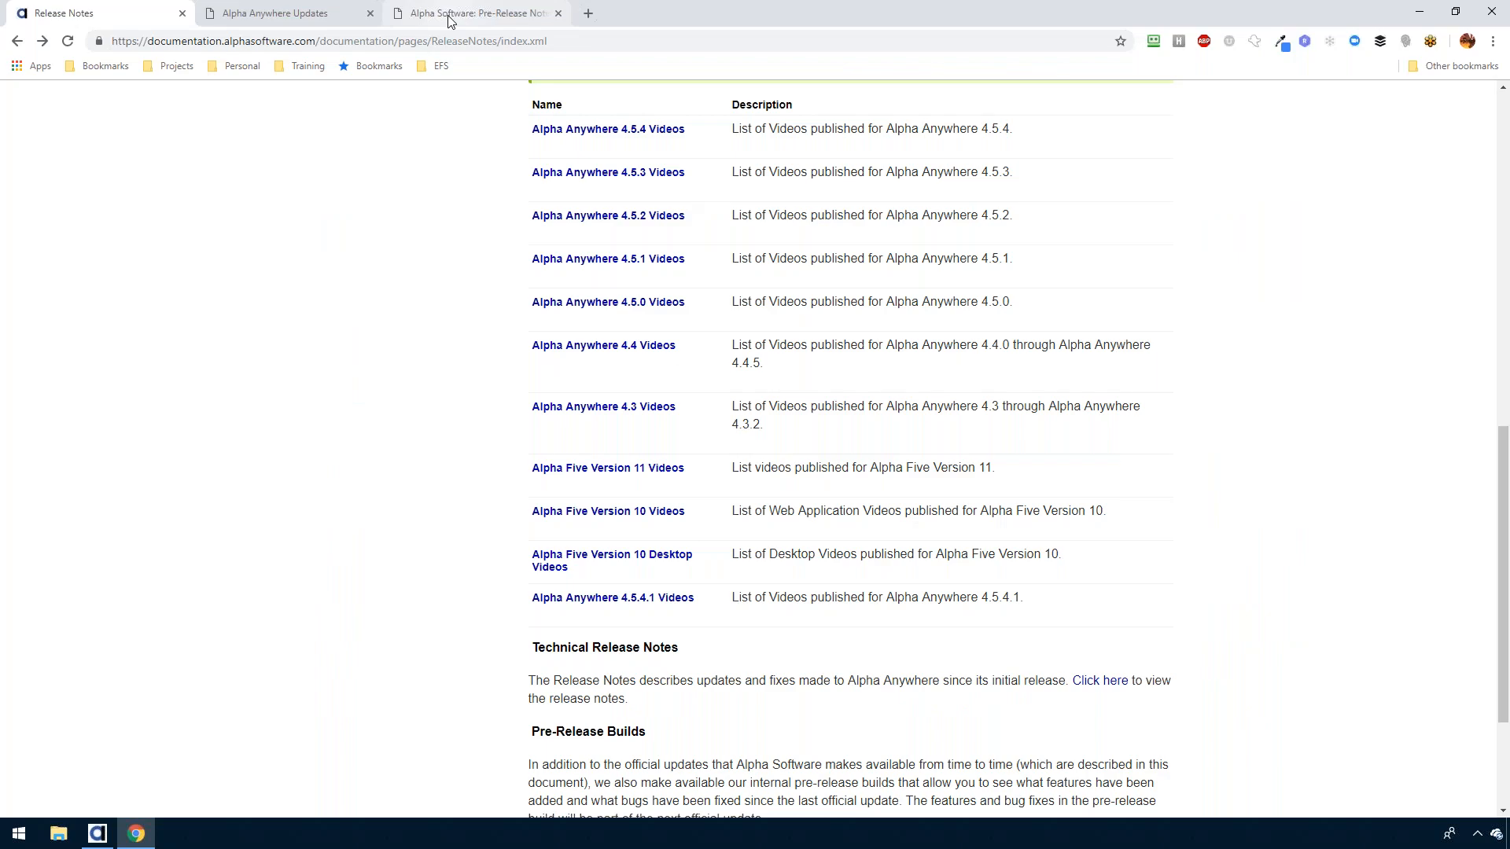
pyautogui.click(450, 14)
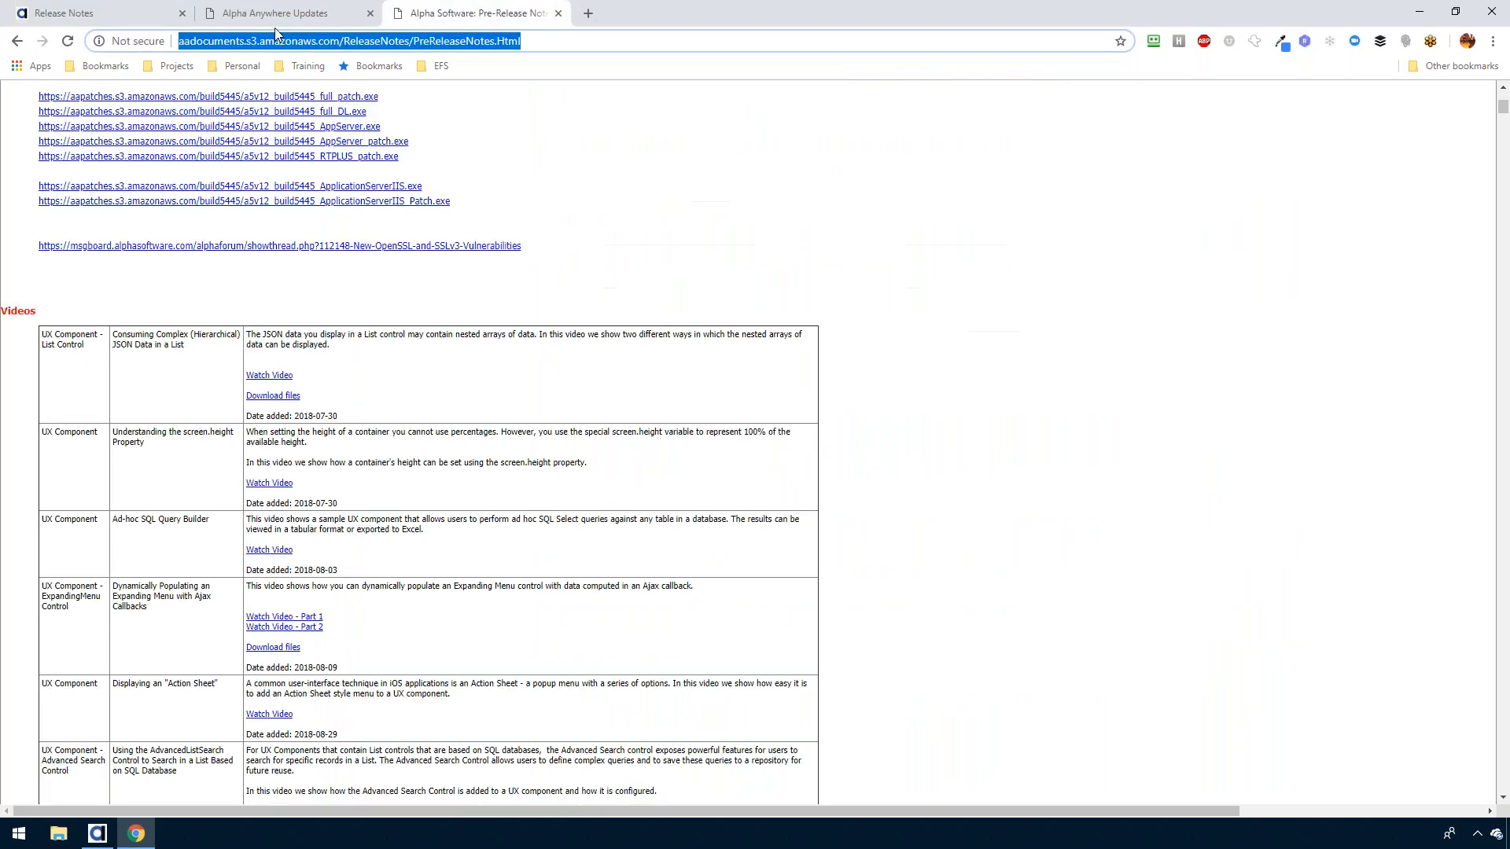
pyautogui.click(276, 26)
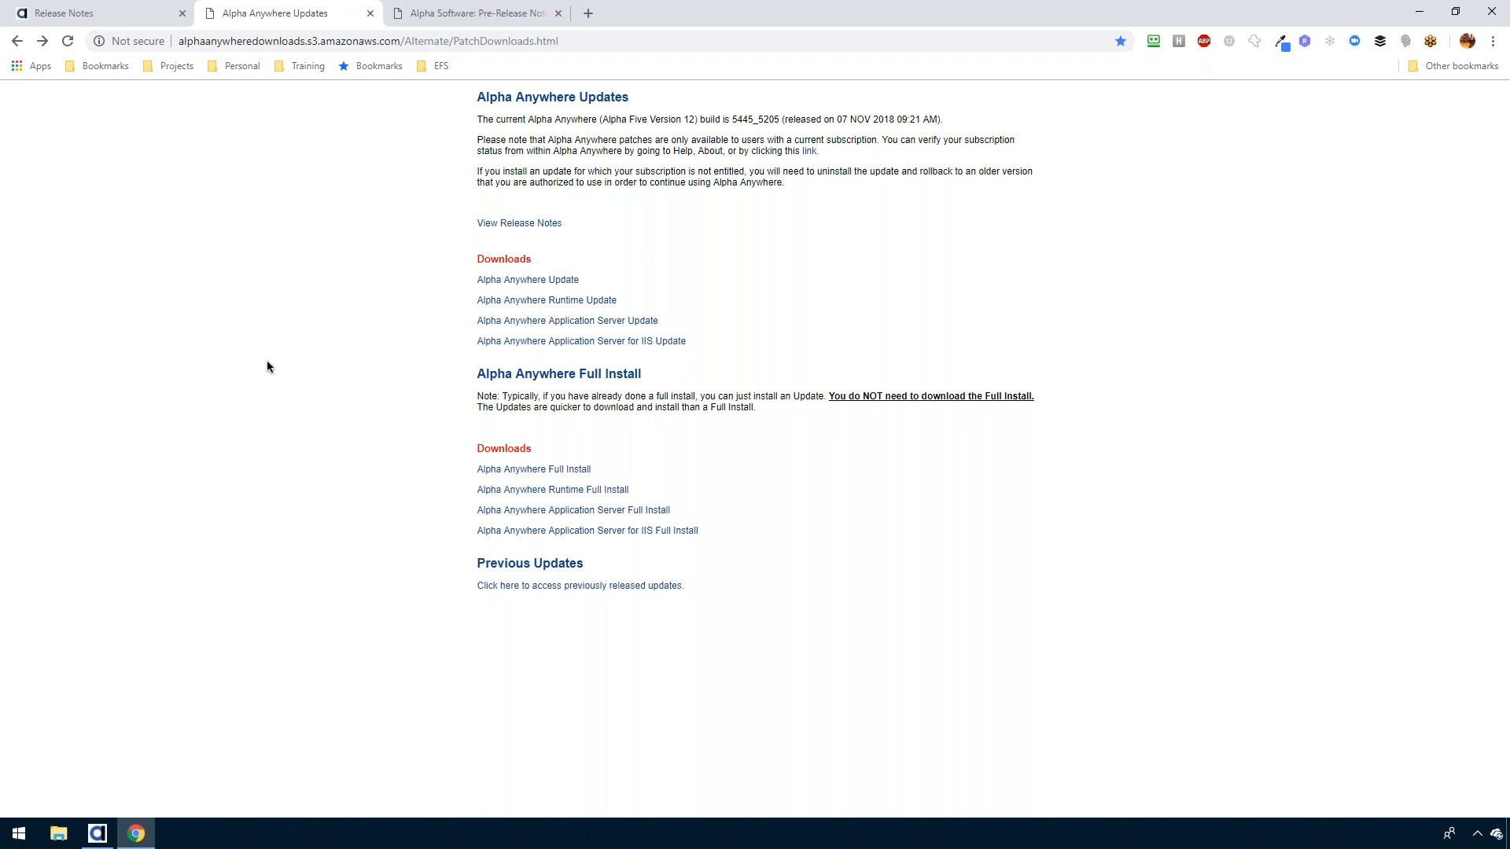
# - Return to the UX Builder and open the LISTSTYLE control's list properties at the List Scroller settings
pyautogui.click(95, 835)
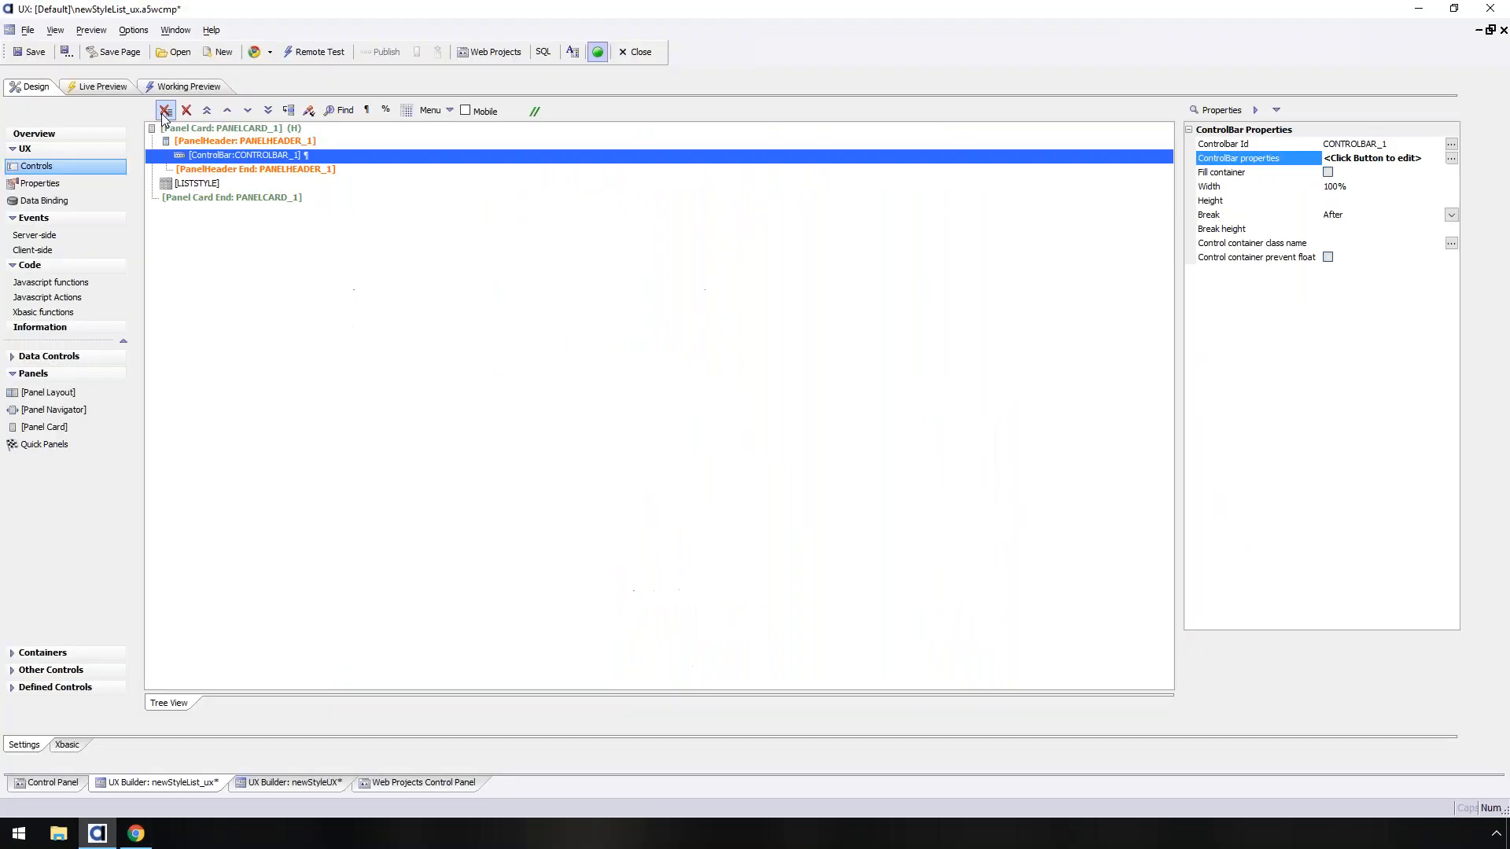
pyautogui.click(177, 185)
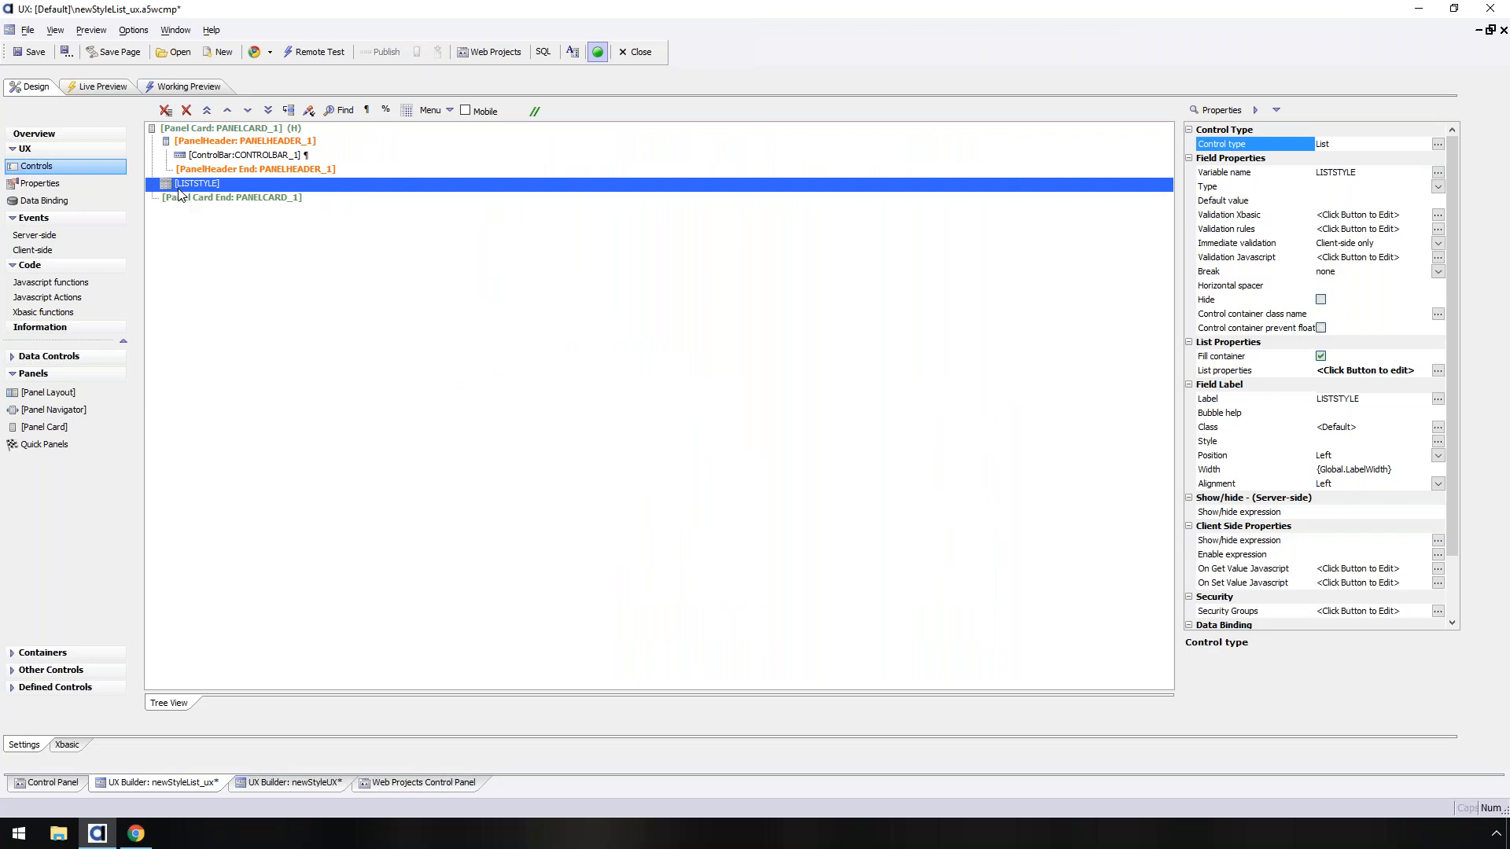
pyautogui.doubleClick(179, 188)
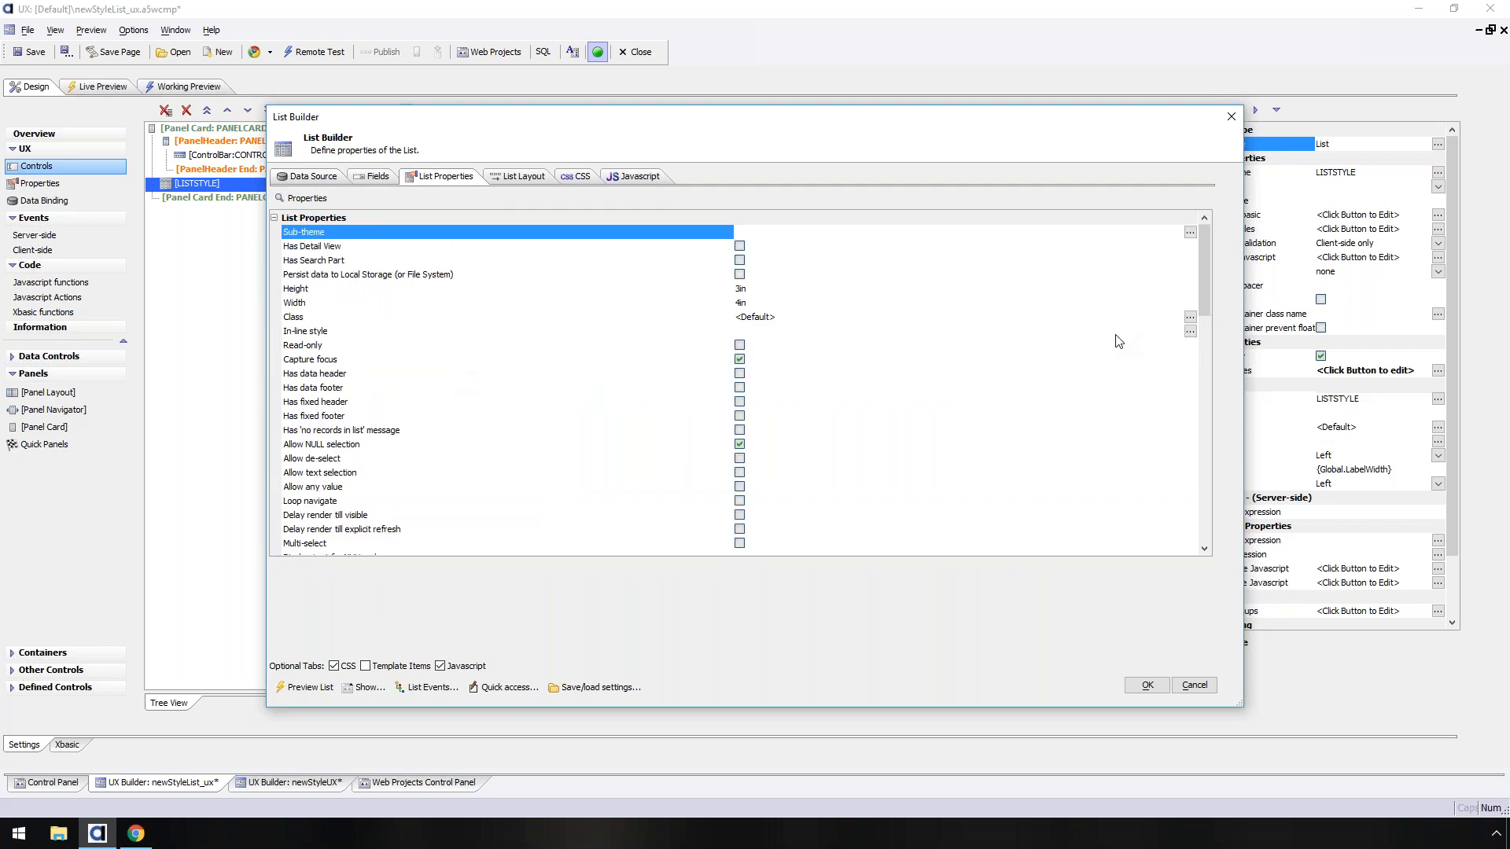
pyautogui.scroll(-4, 1208, 351)
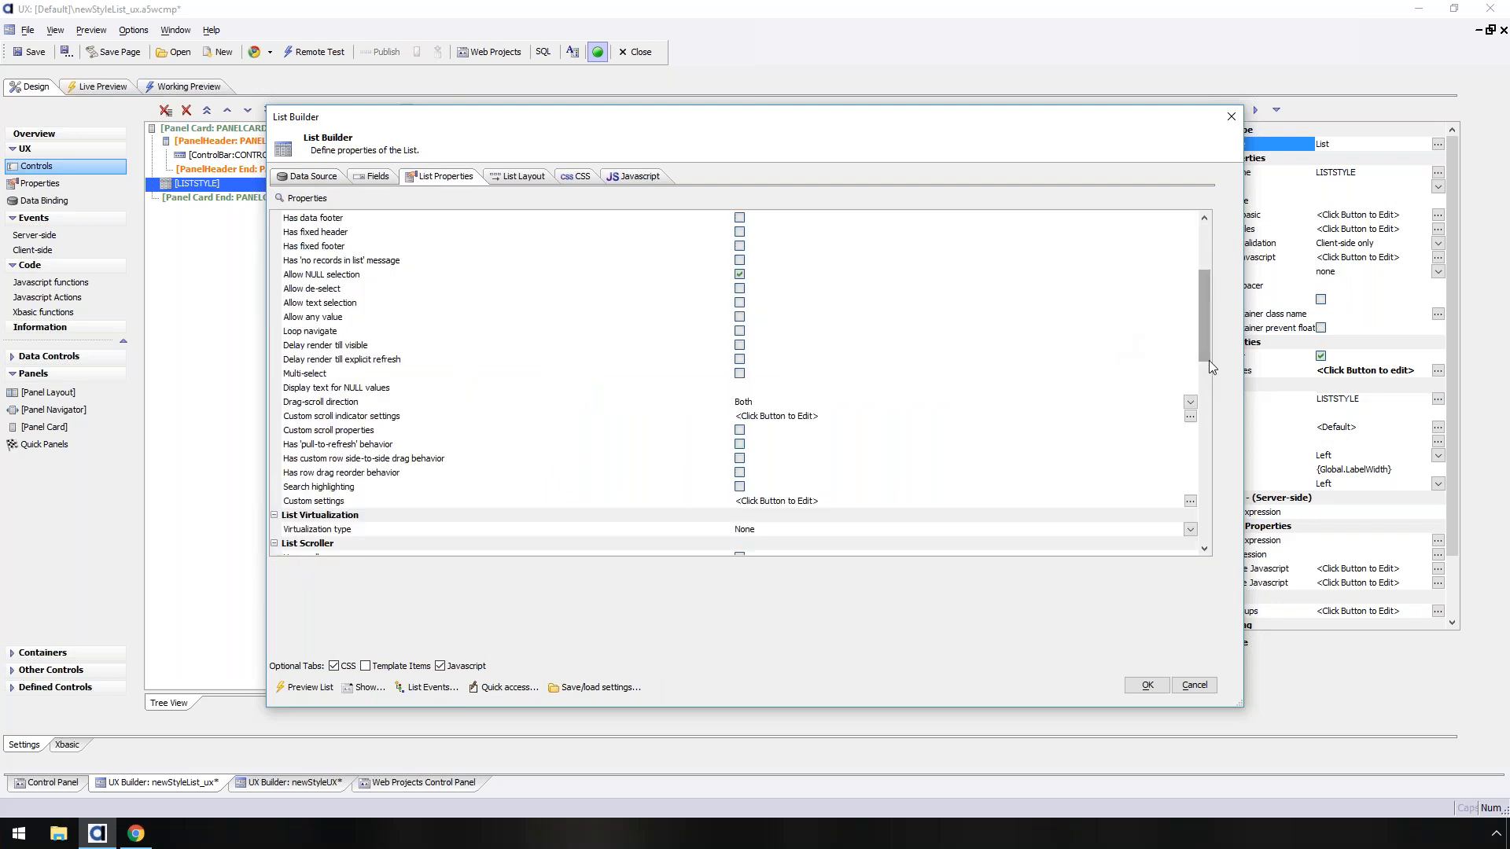
pyautogui.moveTo(1209, 357); pyautogui.dragTo(1210, 414)
# - Try the list's Has scroller option and turn it back off
pyautogui.click(740, 347)
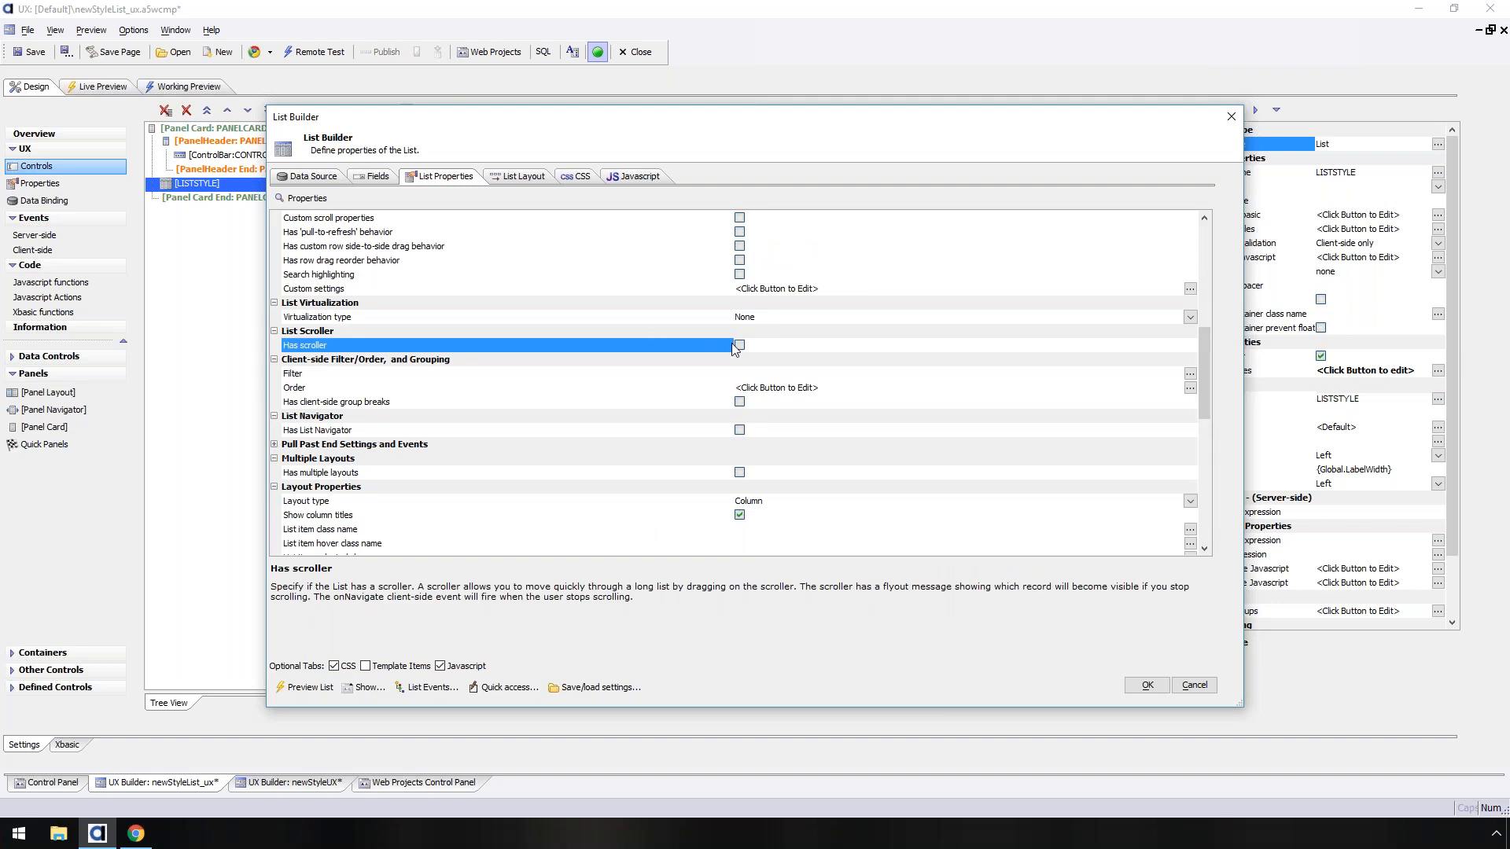
pyautogui.scroll(5, 732, 348)
pyautogui.scroll(-5, 739, 348)
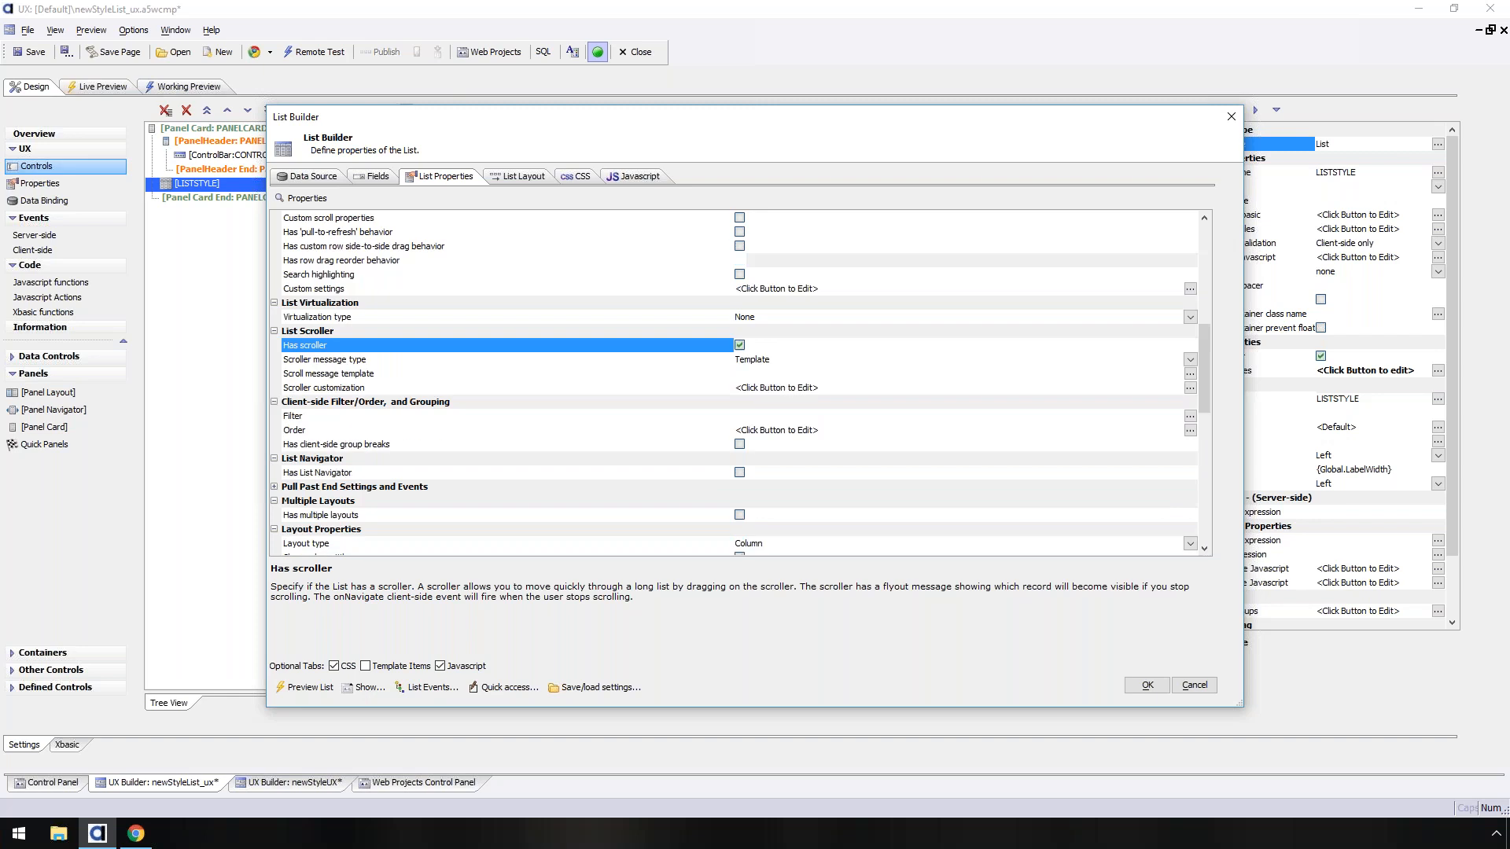
pyautogui.click(739, 345)
pyautogui.click(739, 346)
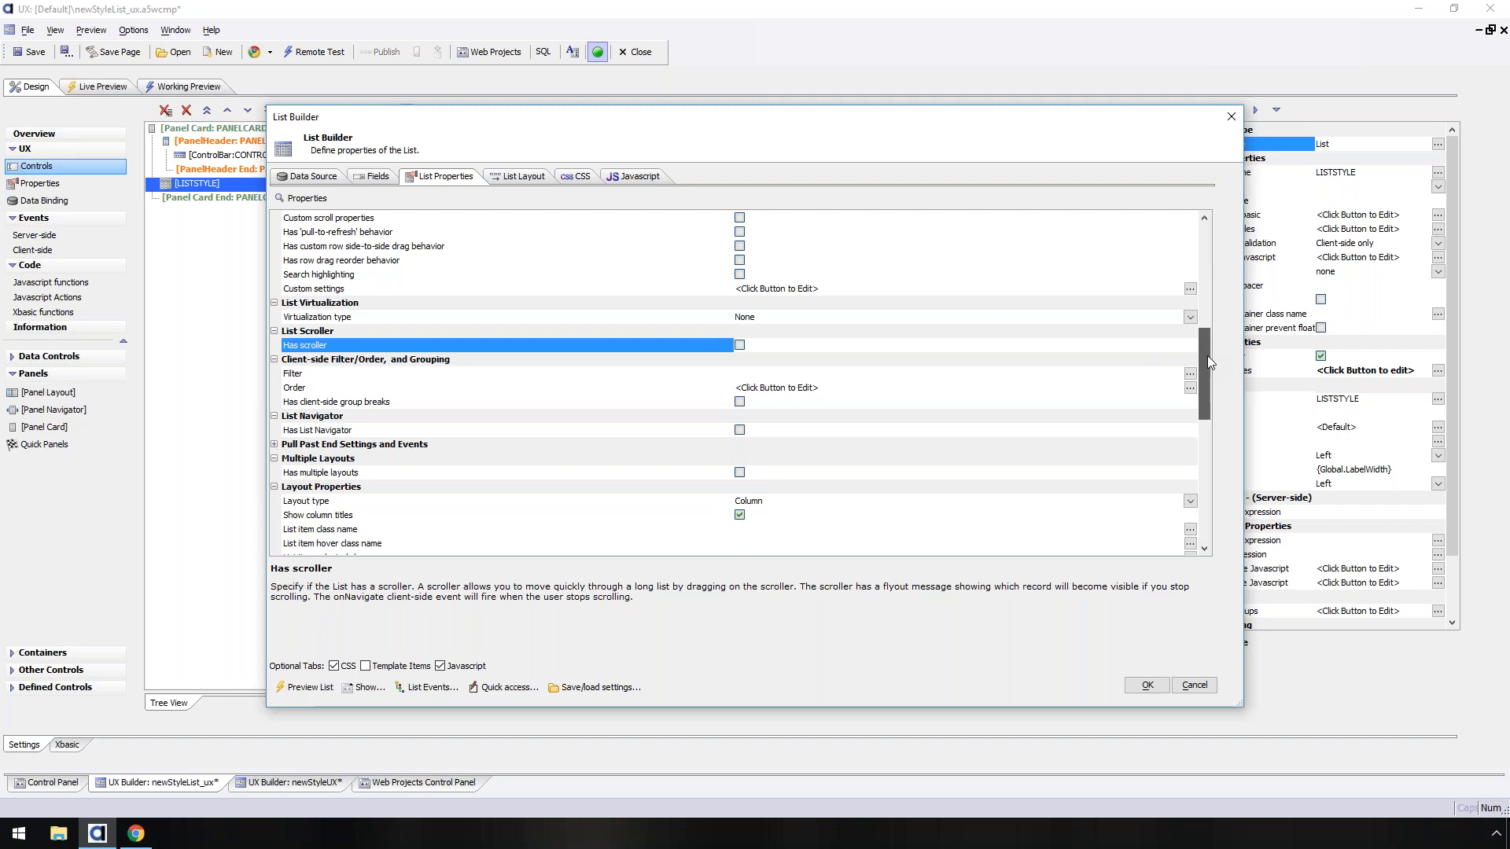
# - Enable Has multiple layouts for the list and check the description of Auto-select layout on orientation change
pyautogui.moveTo(1207, 356); pyautogui.dragTo(1205, 411)
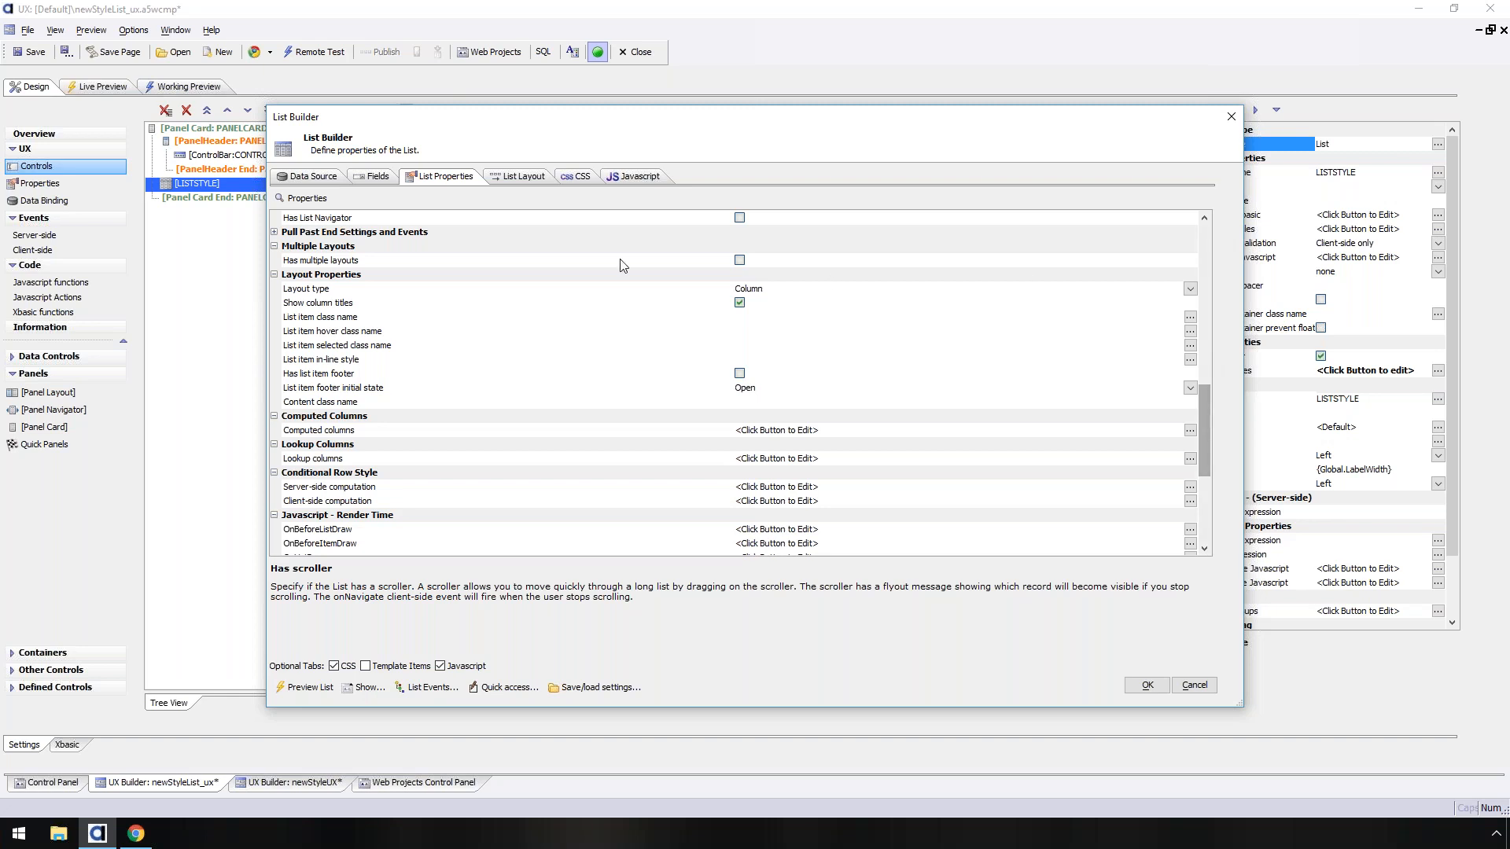
pyautogui.click(518, 260)
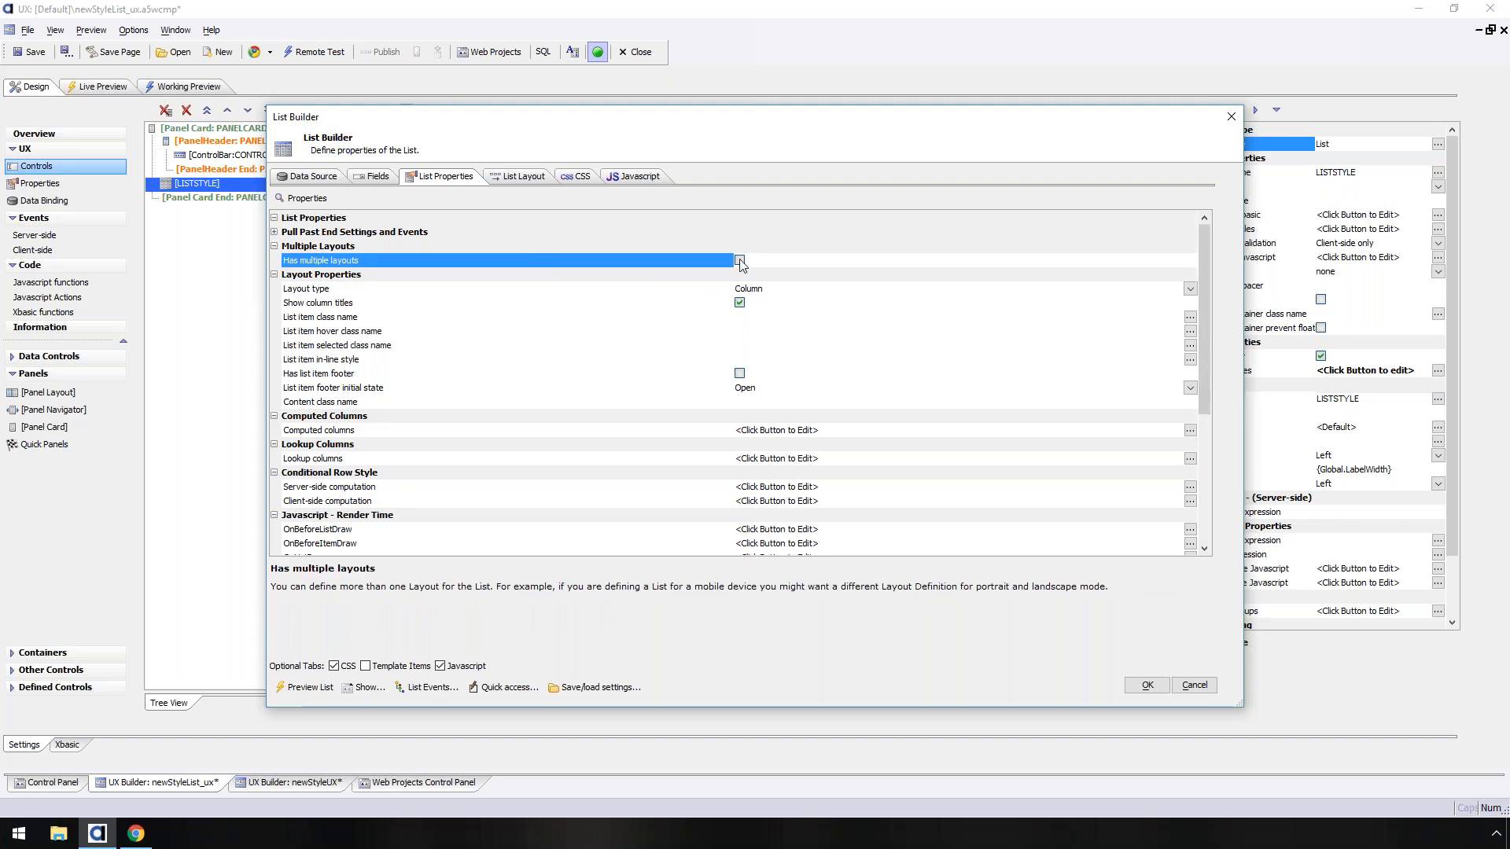
pyautogui.click(739, 260)
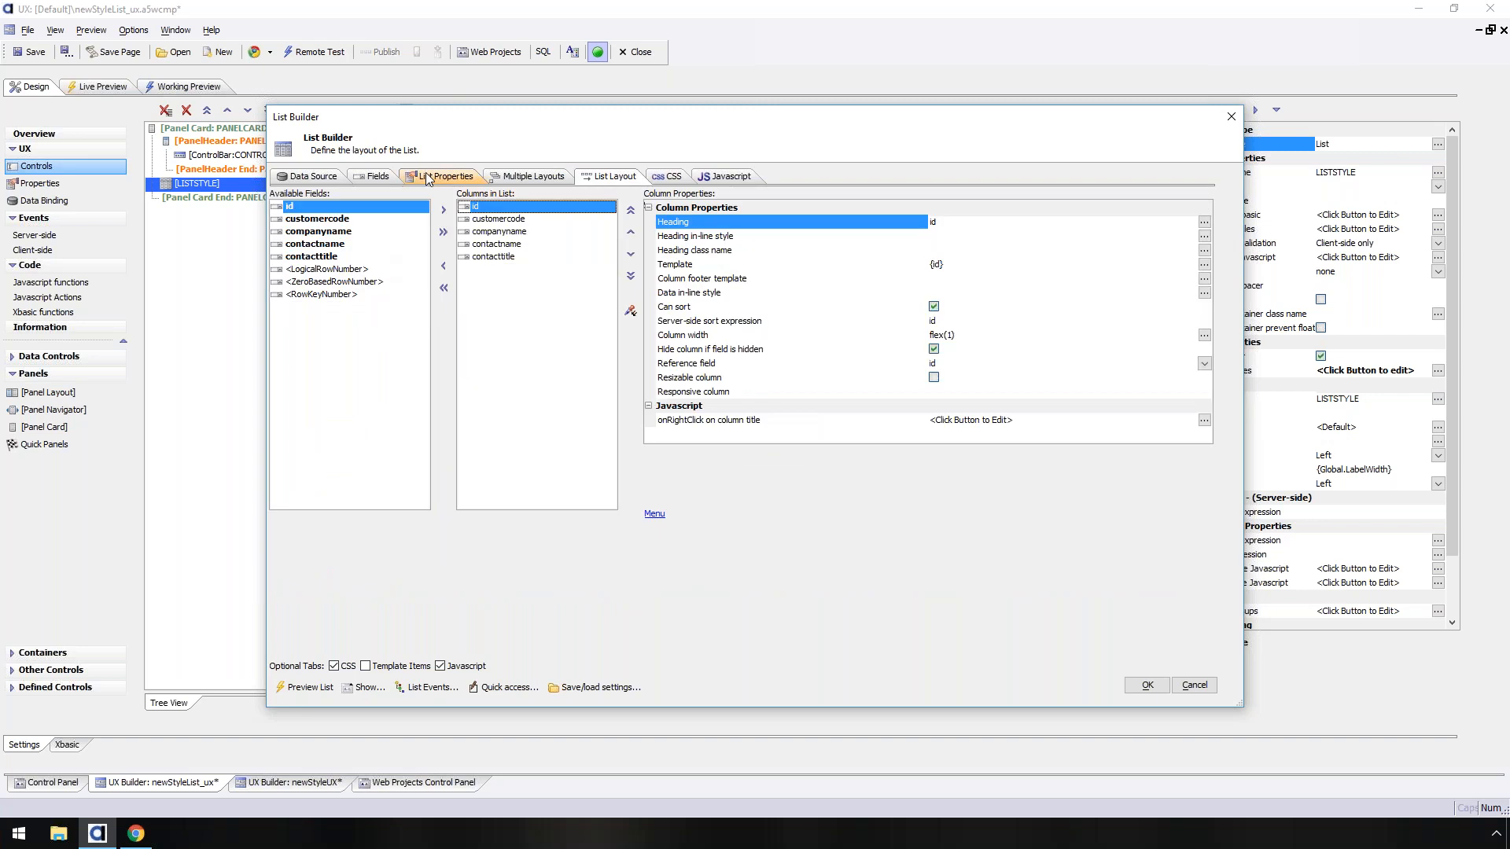
pyautogui.click(427, 178)
pyautogui.click(705, 272)
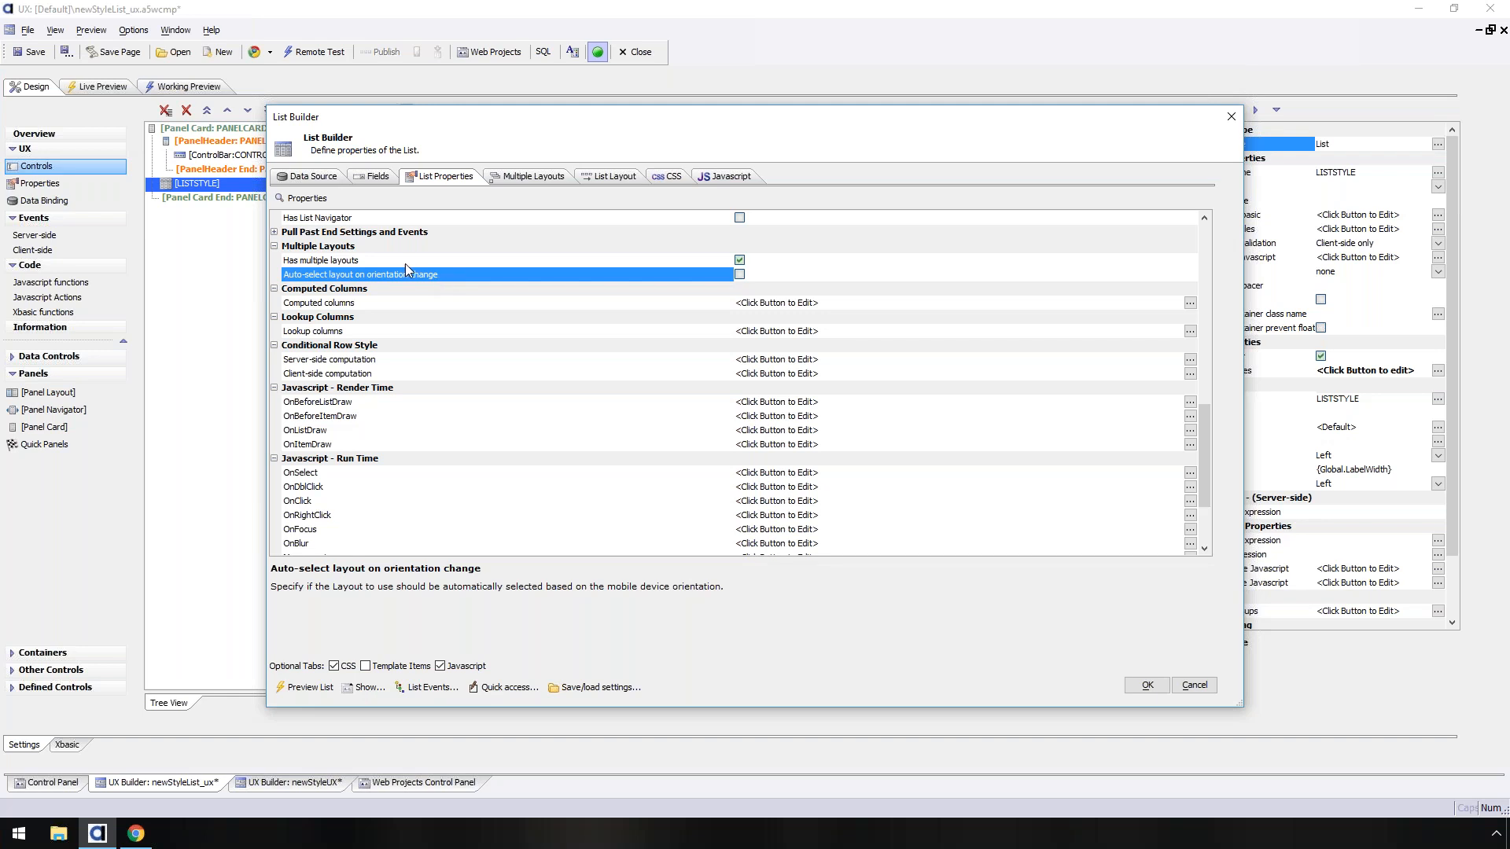
pyautogui.click(405, 264)
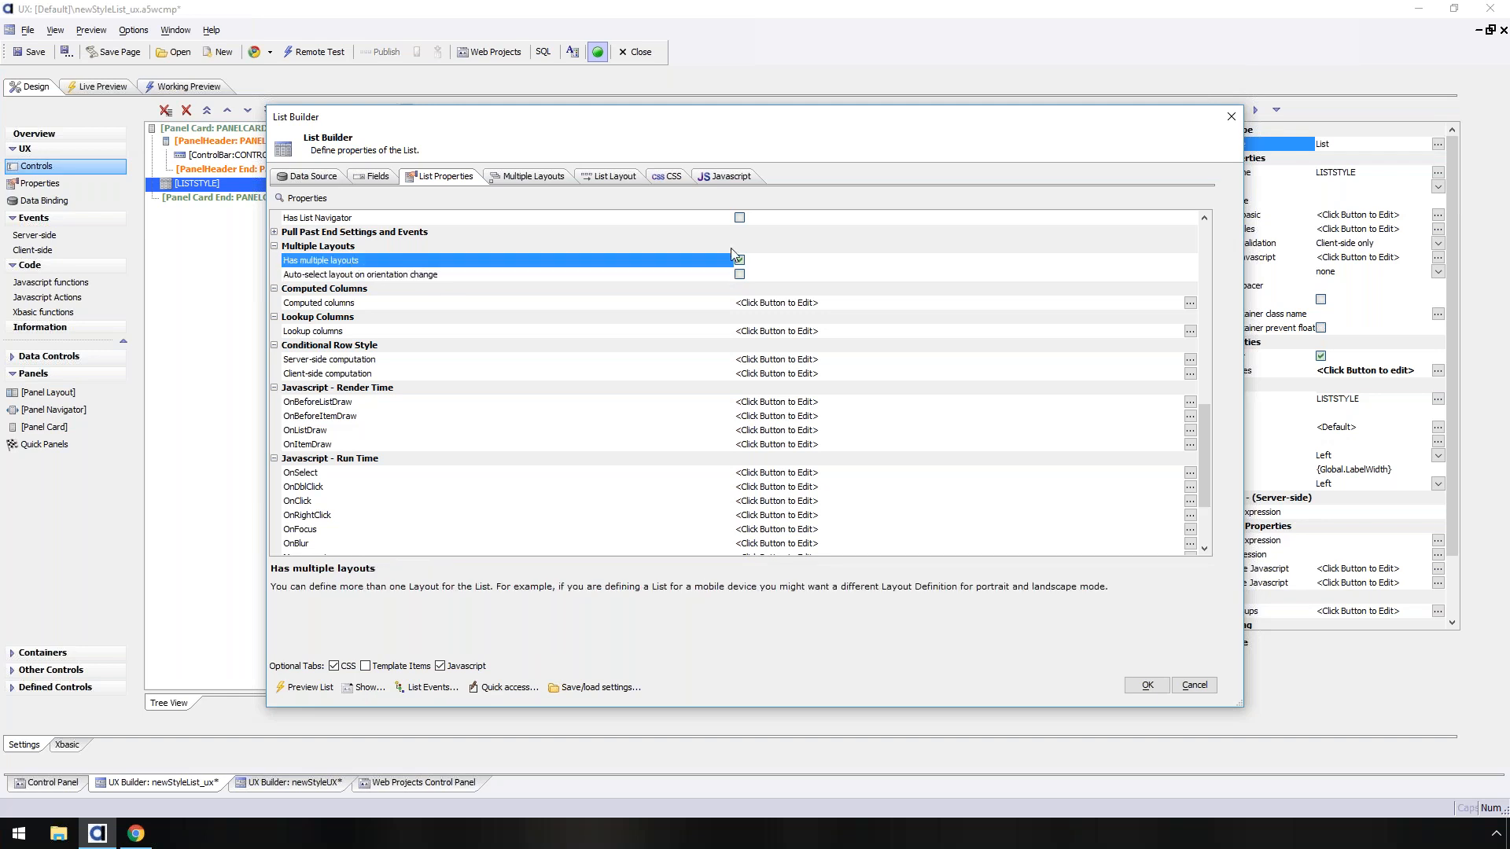
# - Add a FreeForm layout named Layout2 to the list's layout definitions
pyautogui.click(540, 179)
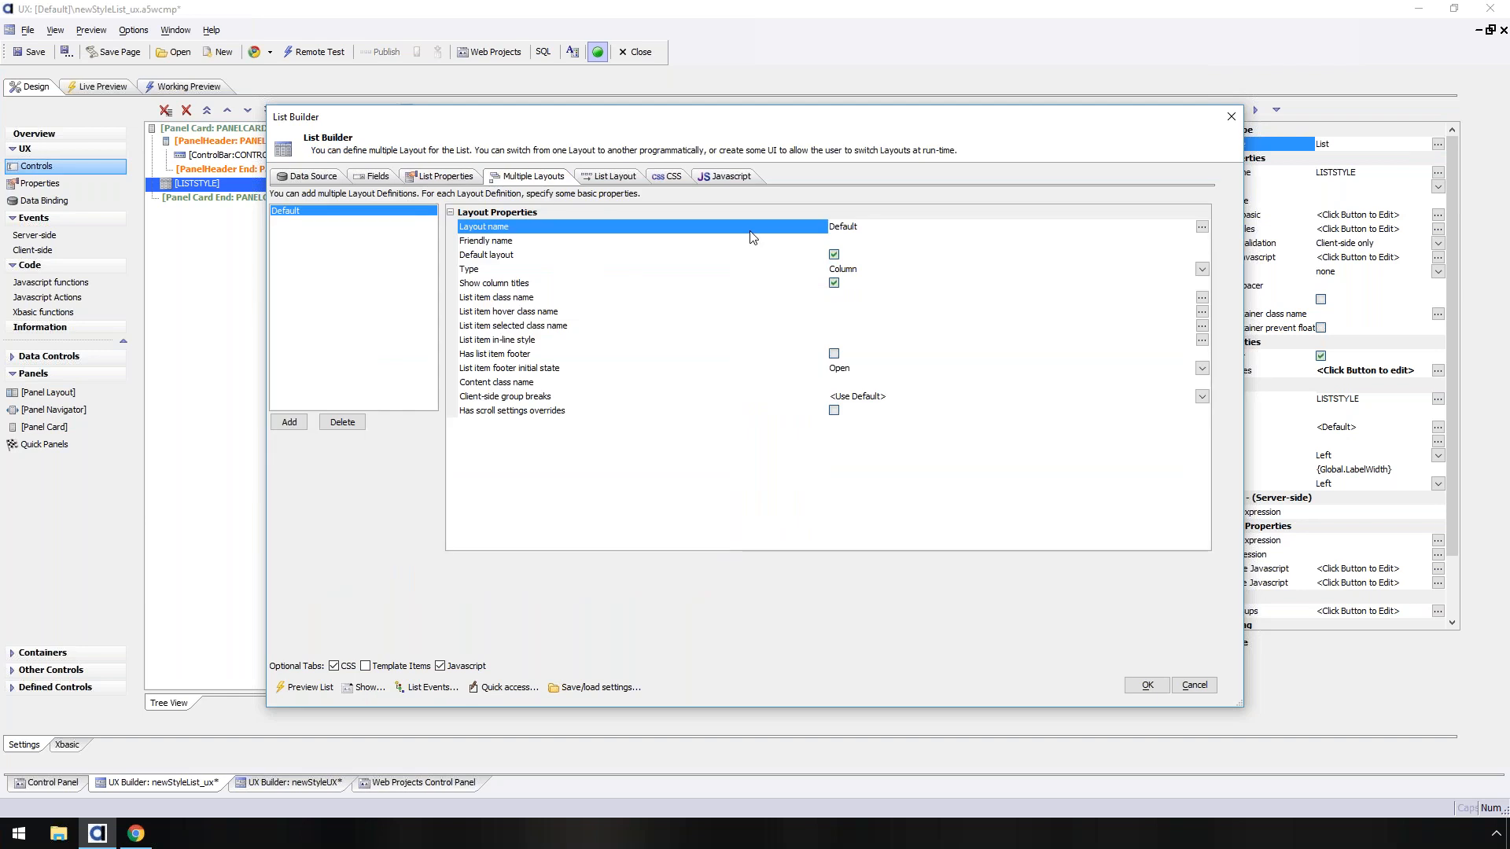
pyautogui.click(290, 423)
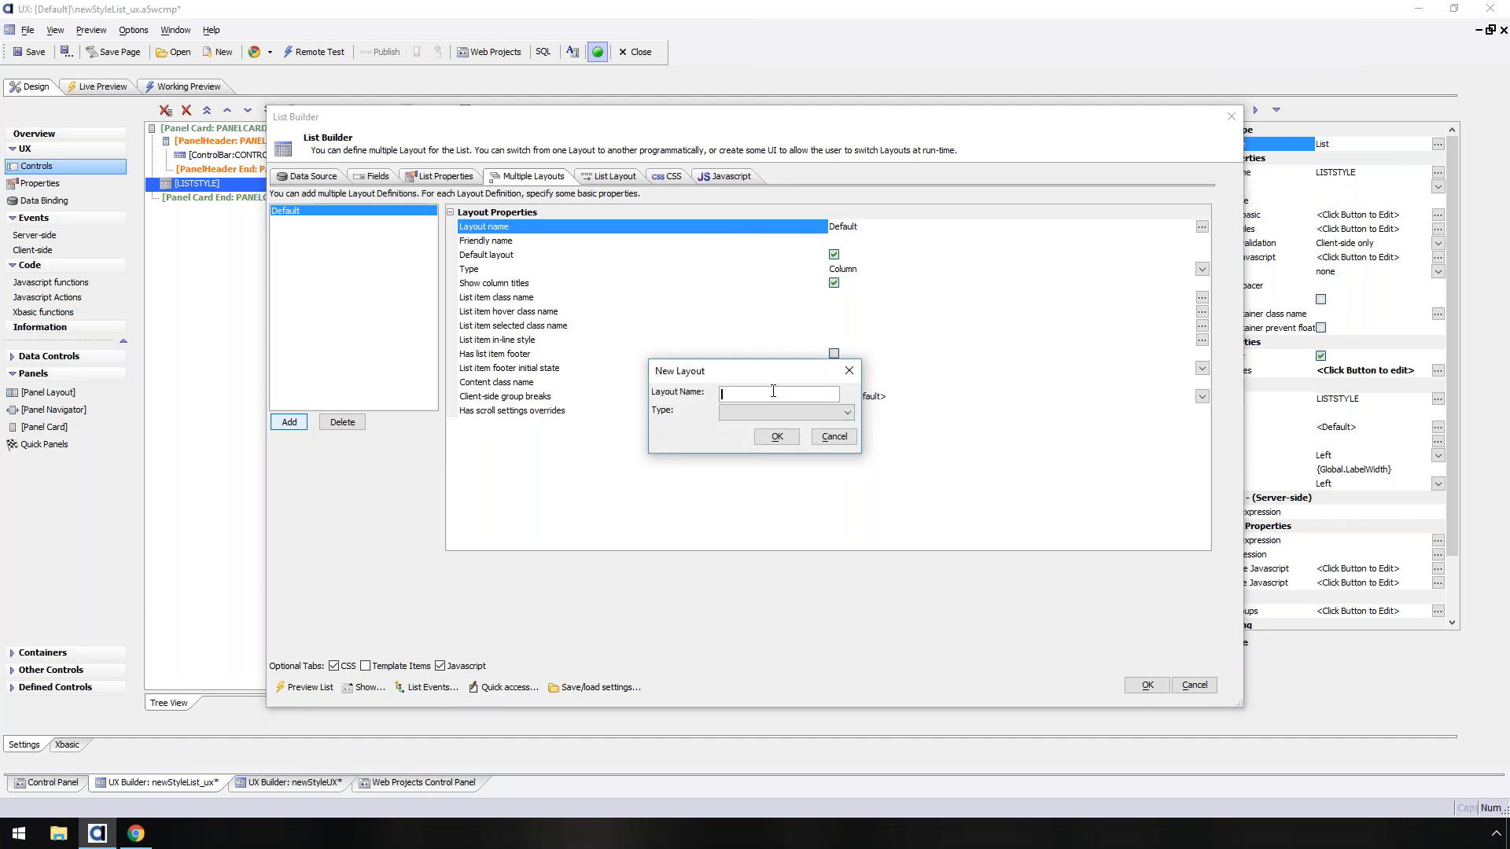
pyautogui.click(783, 412)
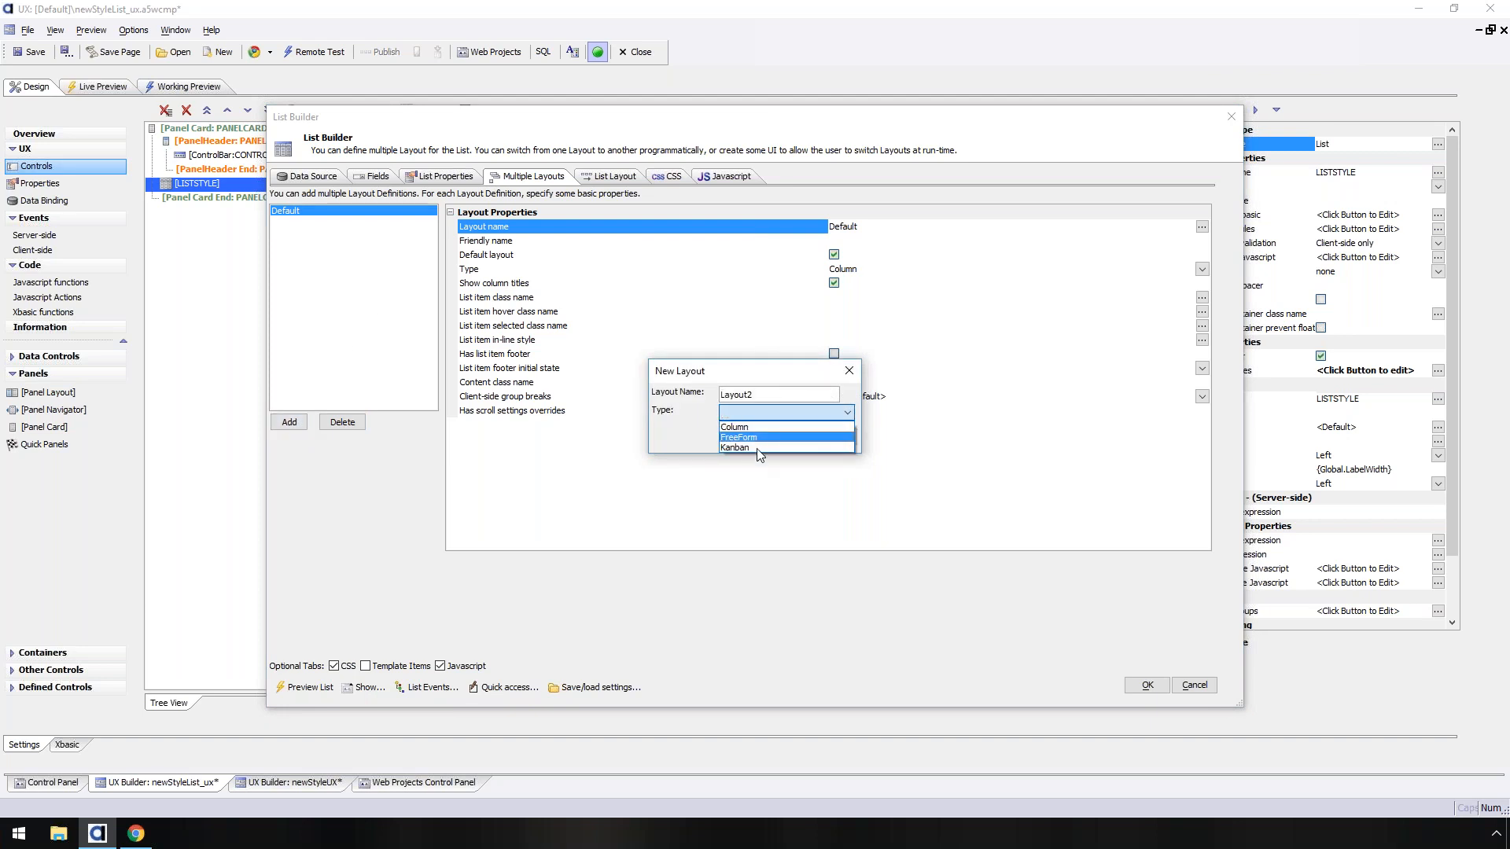
pyautogui.click(753, 437)
pyautogui.click(791, 440)
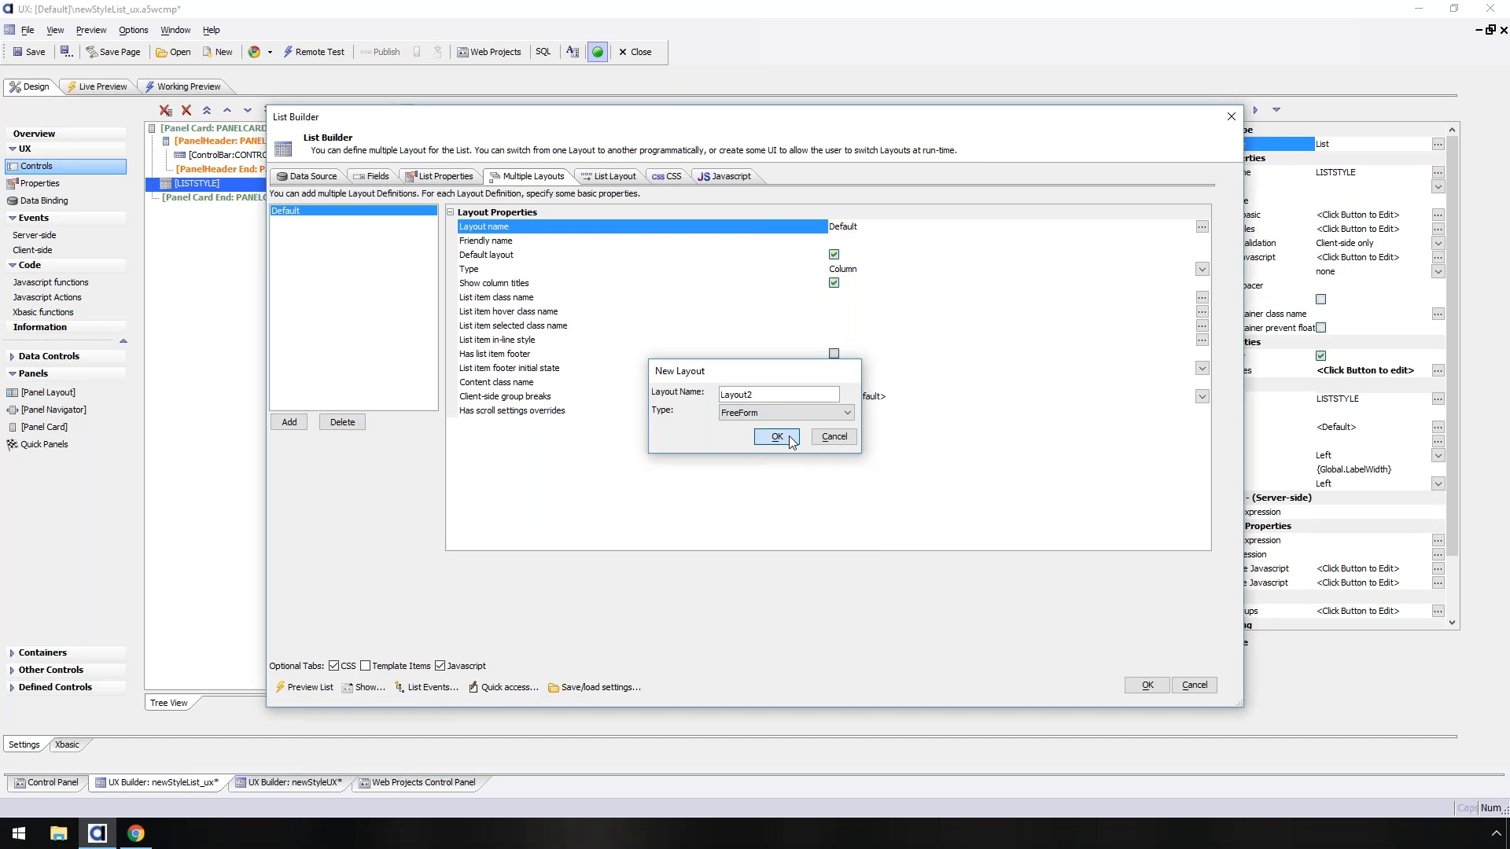
pyautogui.click(790, 440)
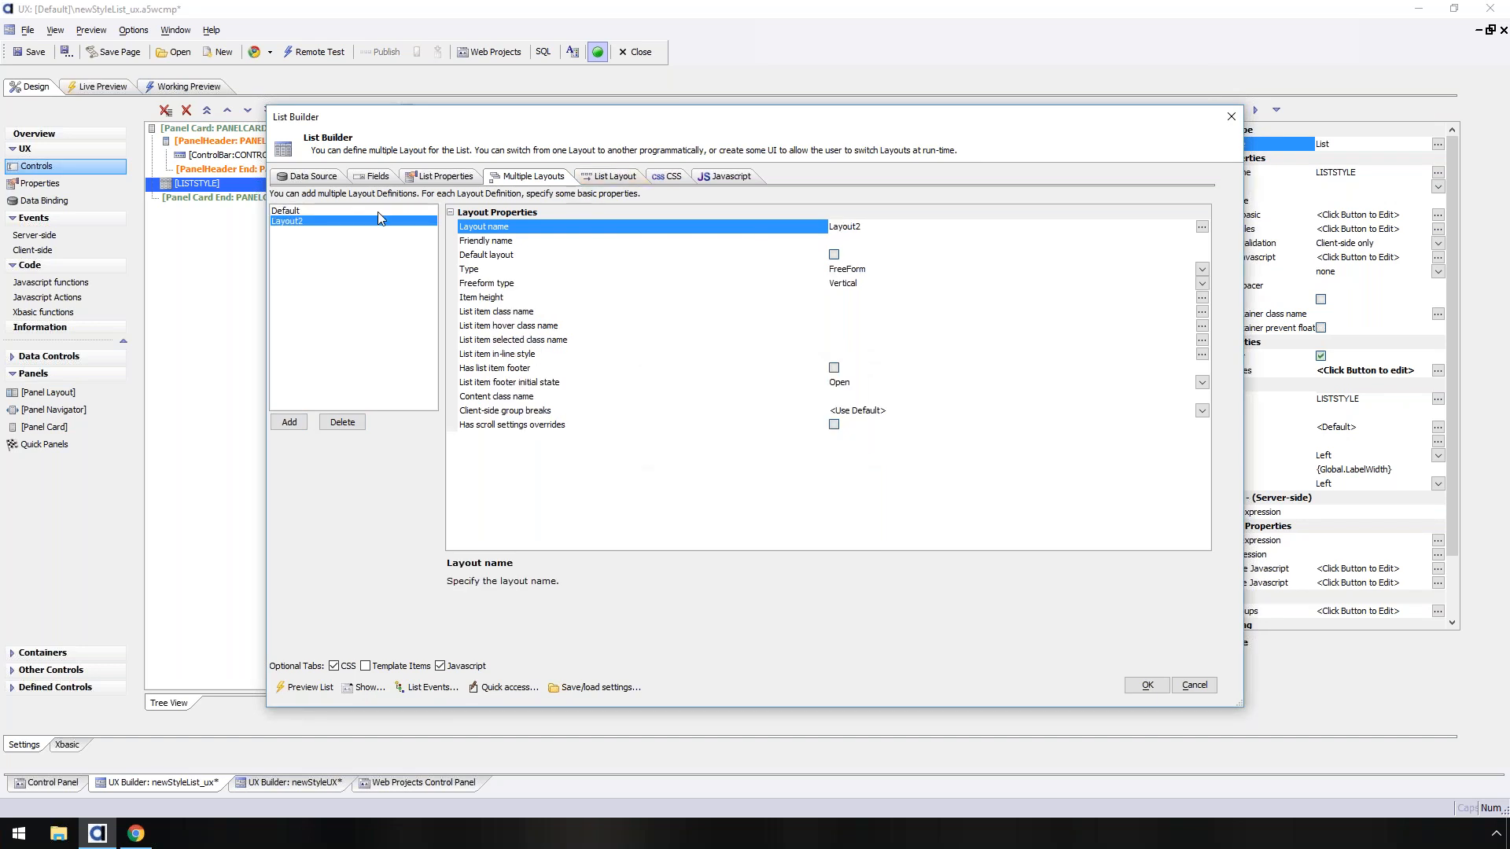
# - Compare the layout editors of the Default column layout and the freeform Layout2
pyautogui.click(596, 180)
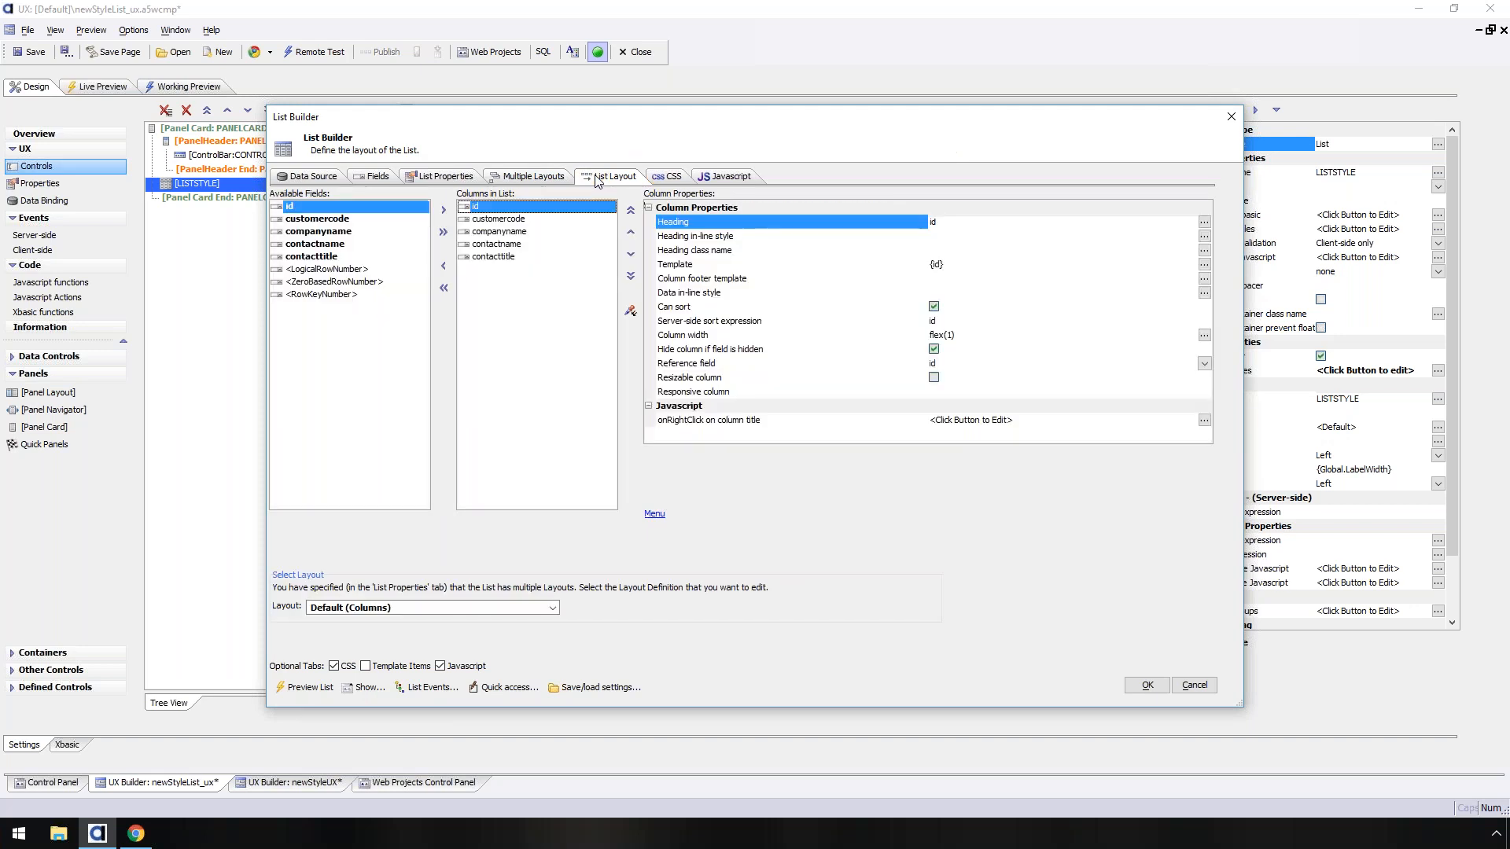
pyautogui.click(513, 180)
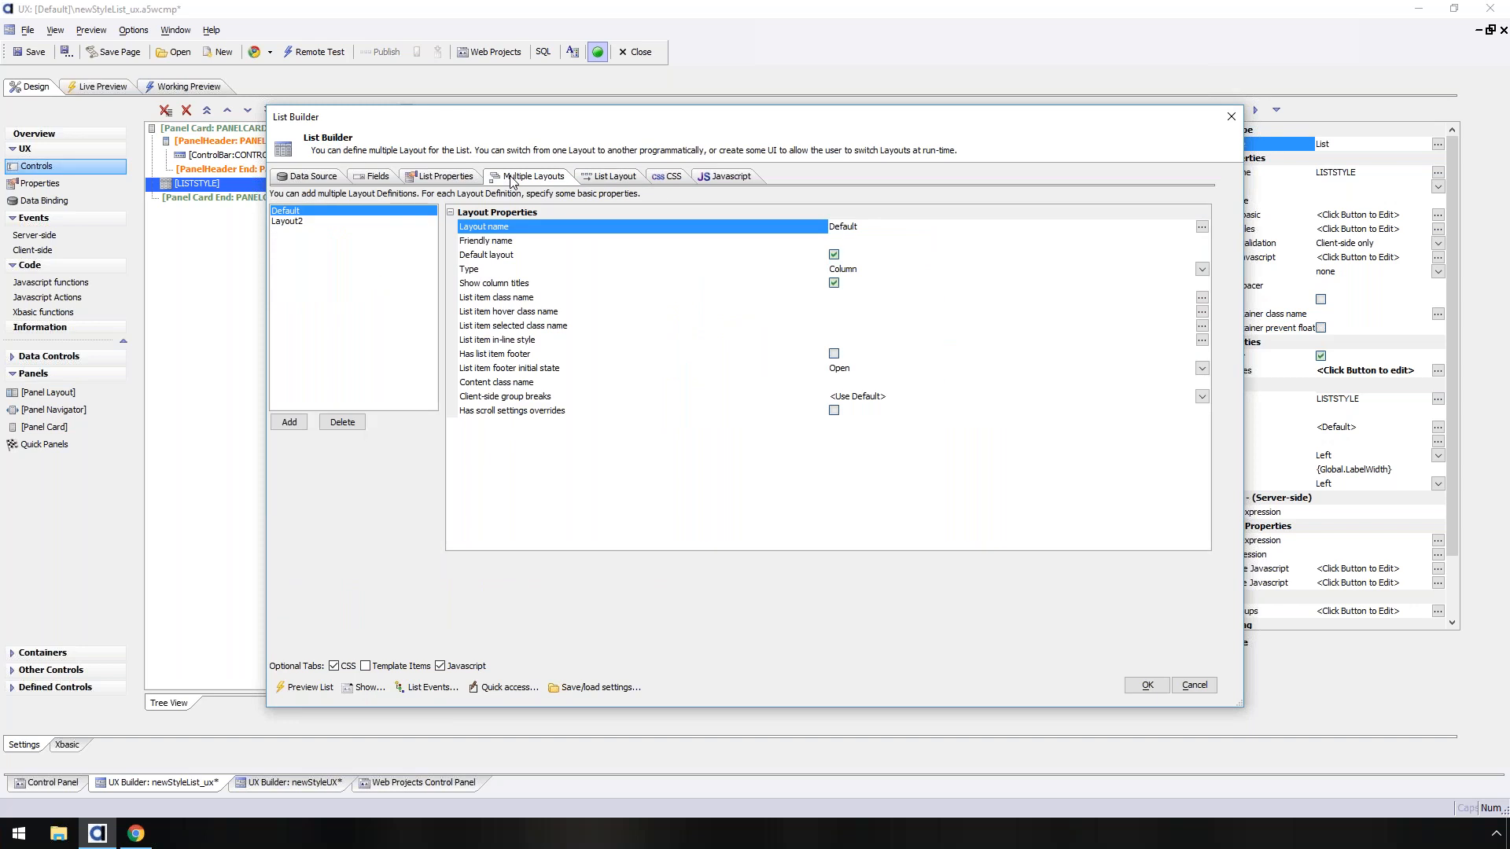
pyautogui.click(613, 178)
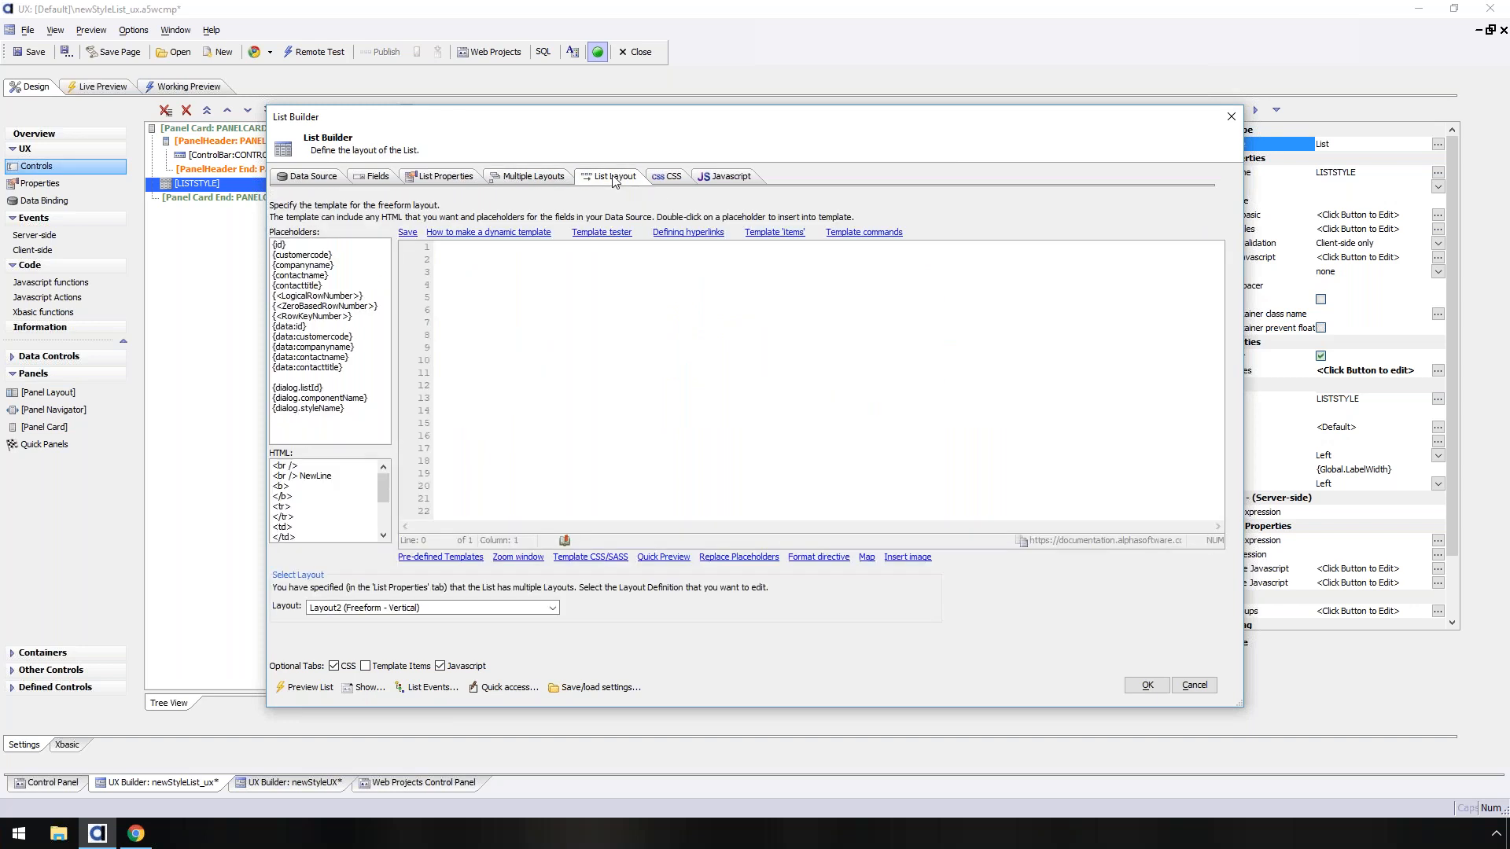
pyautogui.click(537, 178)
pyautogui.click(613, 178)
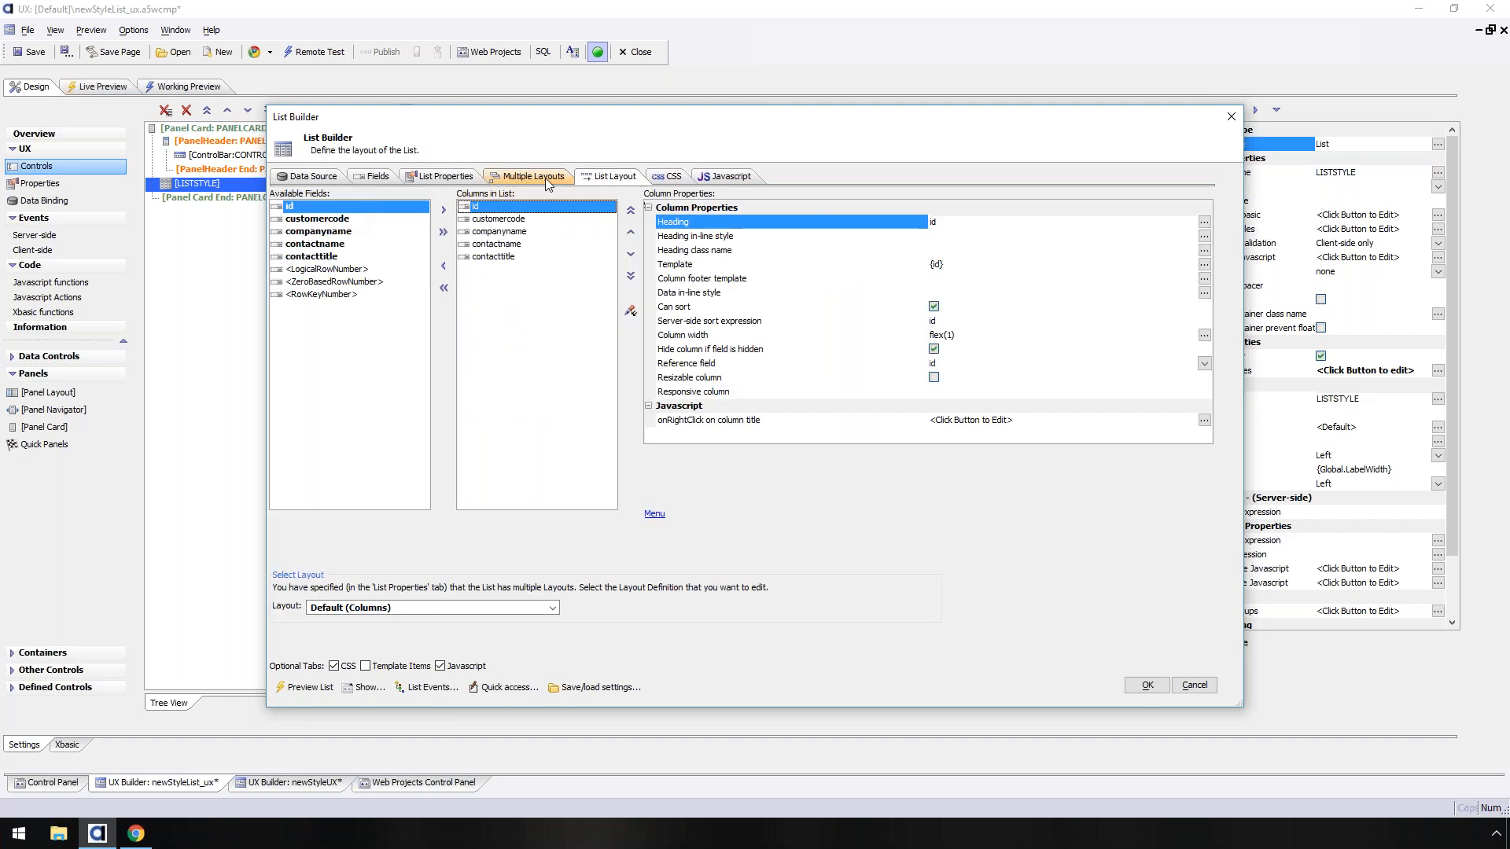
pyautogui.click(545, 178)
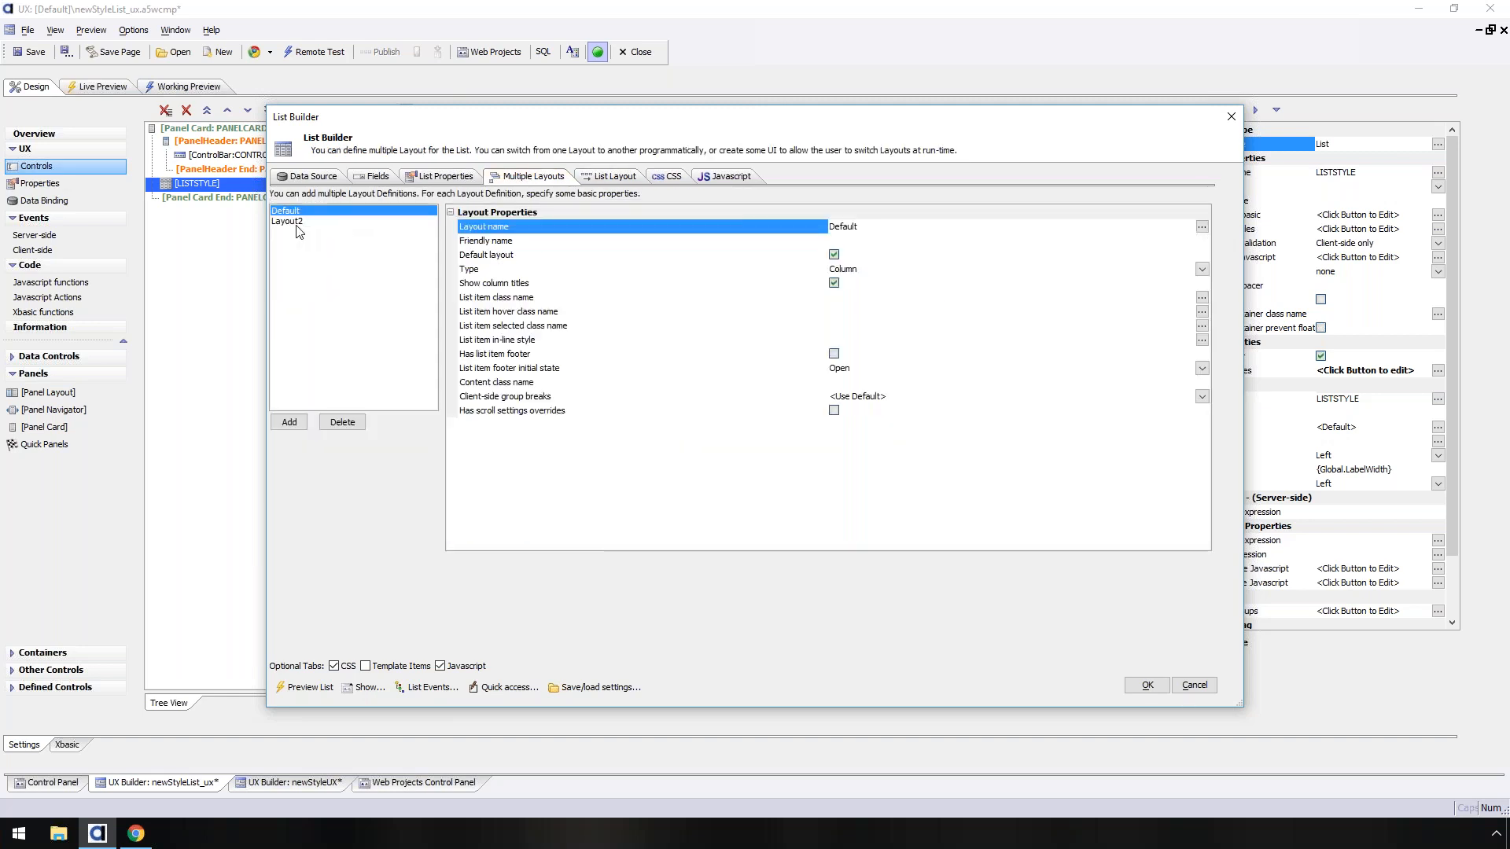
pyautogui.doubleClick(290, 222)
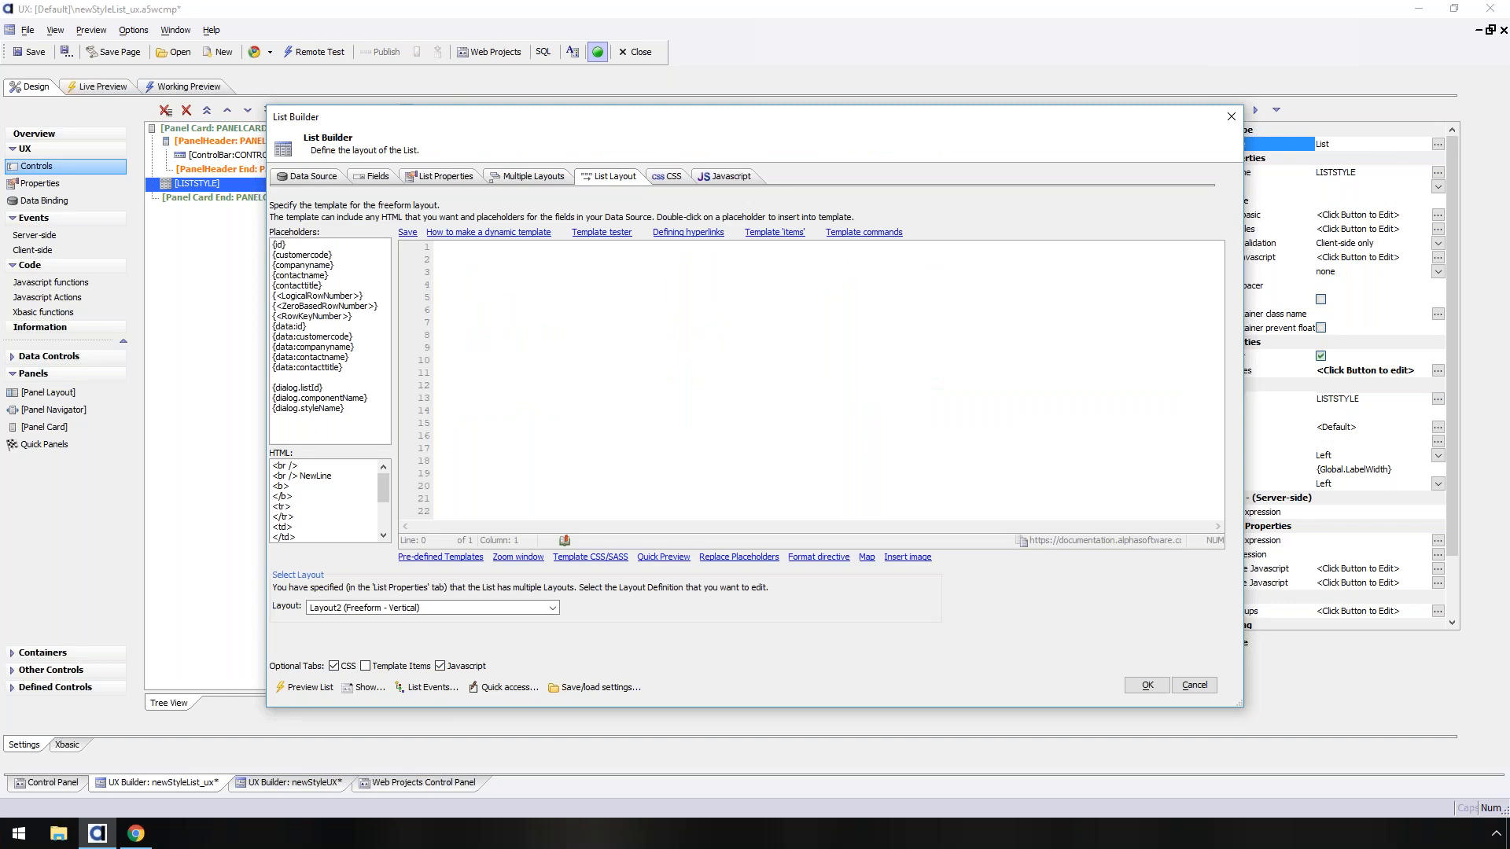
# - Change the type of Layout2 to Column
pyautogui.click(856, 470)
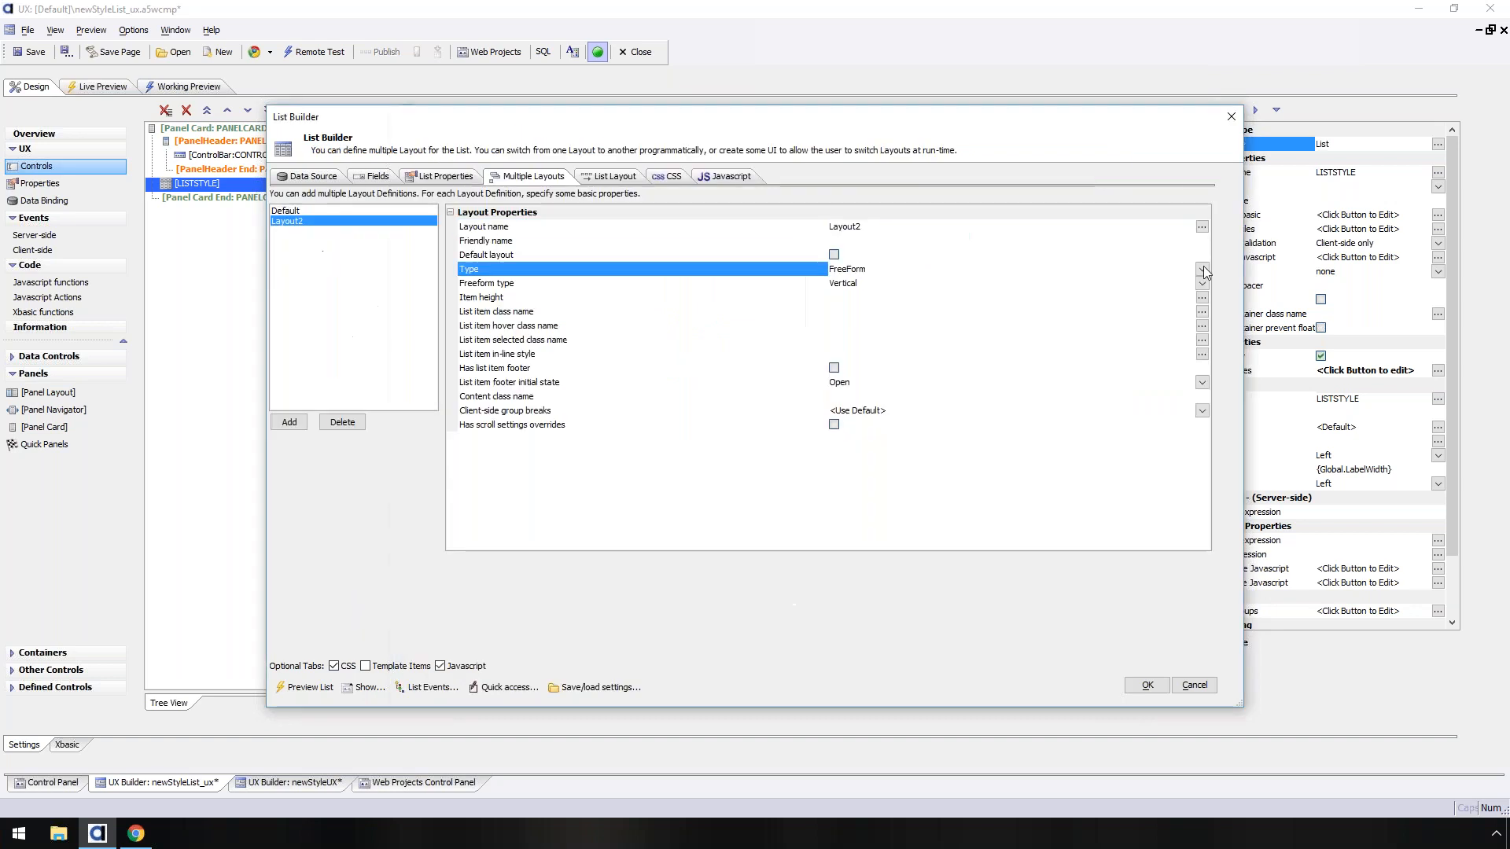
pyautogui.click(1202, 269)
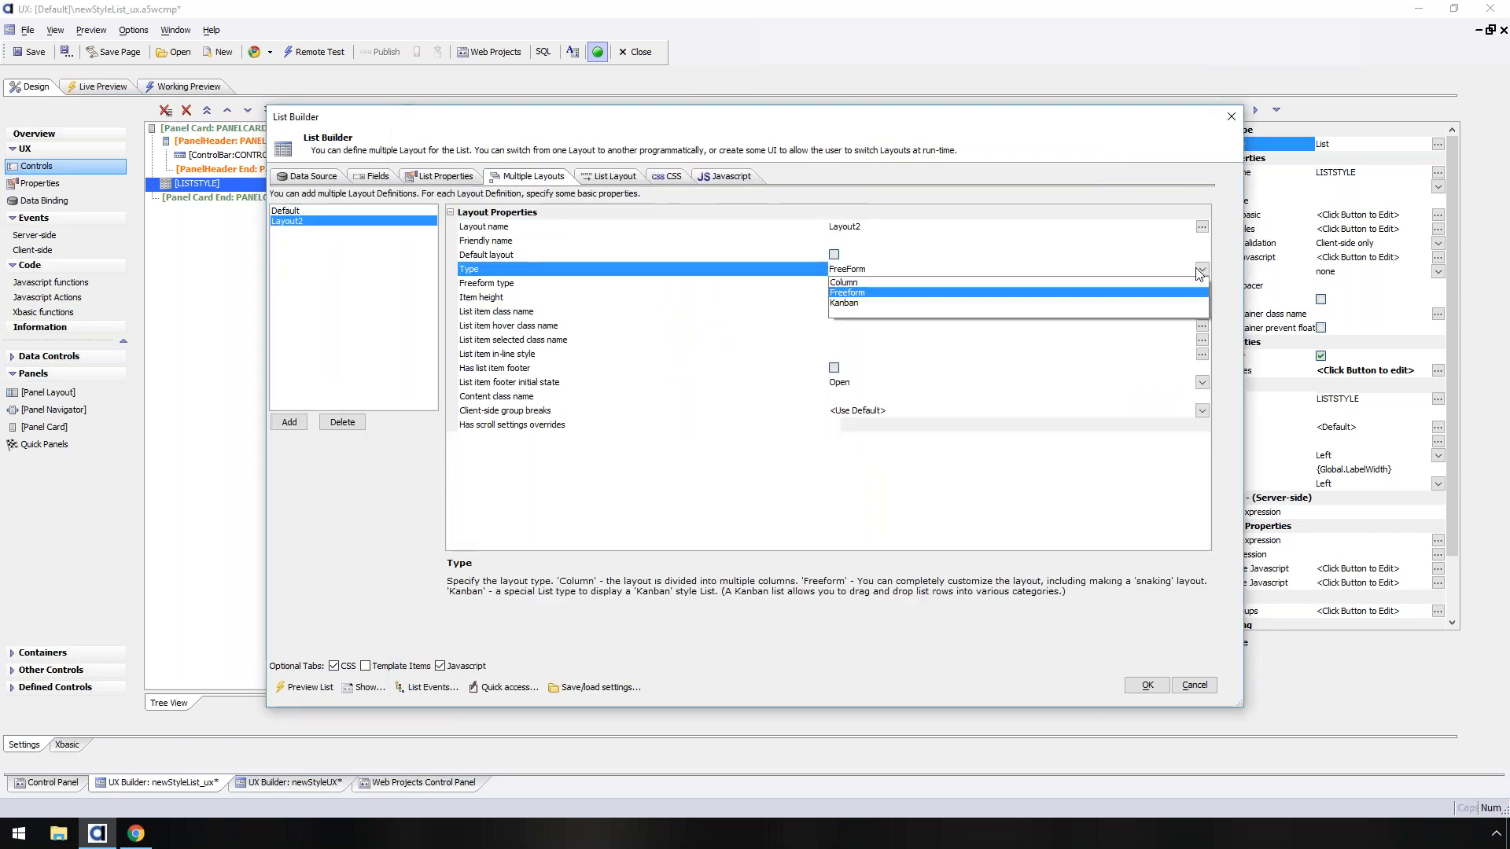
pyautogui.click(891, 283)
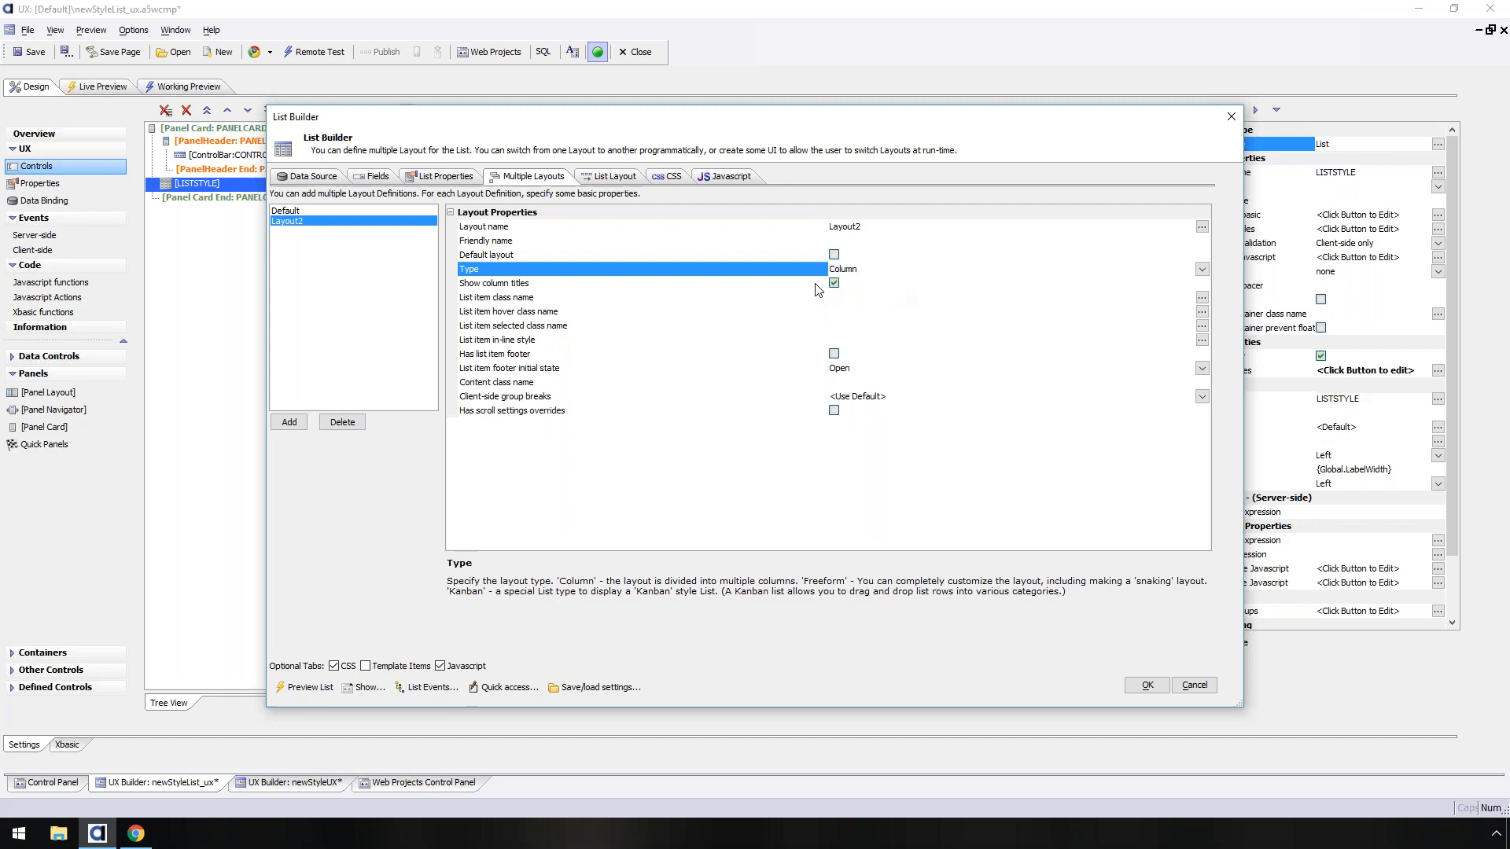
# - Add the customercode, companyname, contactname and contacttitle fields as columns of Layout2 and save the list definition
pyautogui.click(610, 176)
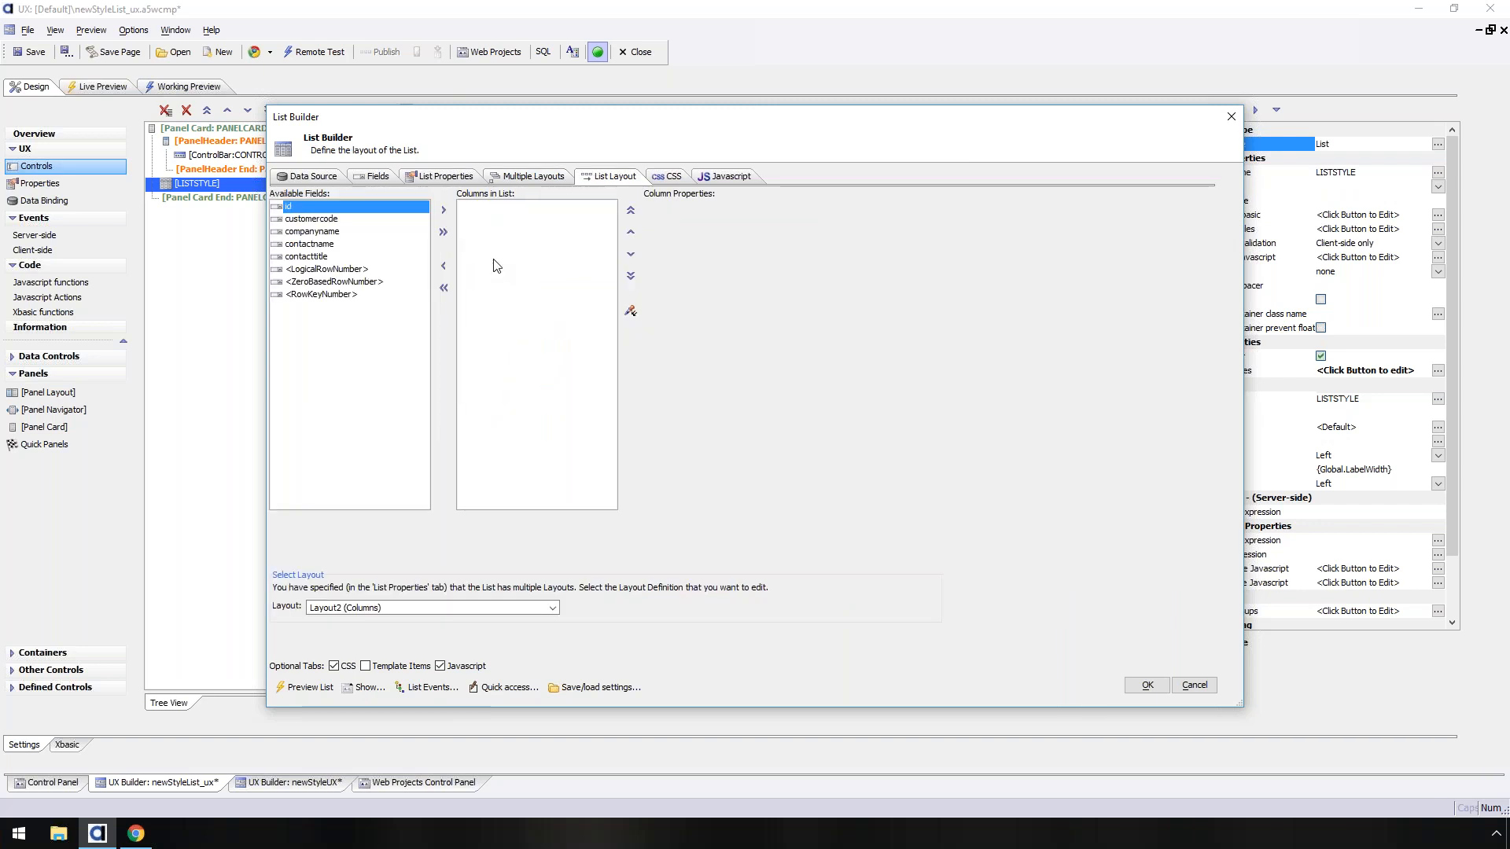
pyautogui.moveTo(344, 220); pyautogui.dragTo(348, 254)
pyautogui.click(443, 210)
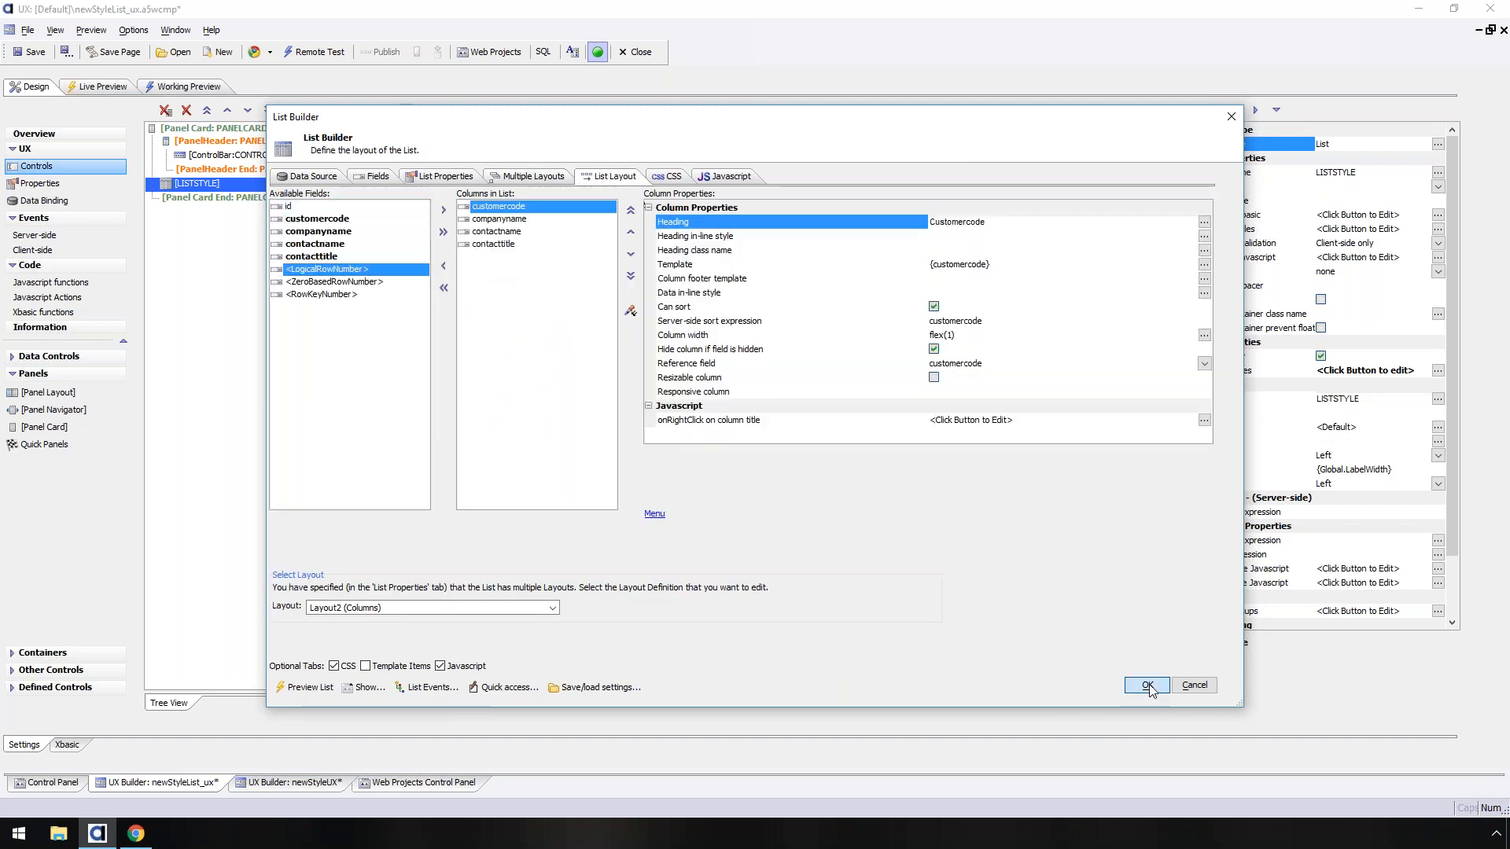
pyautogui.click(1147, 685)
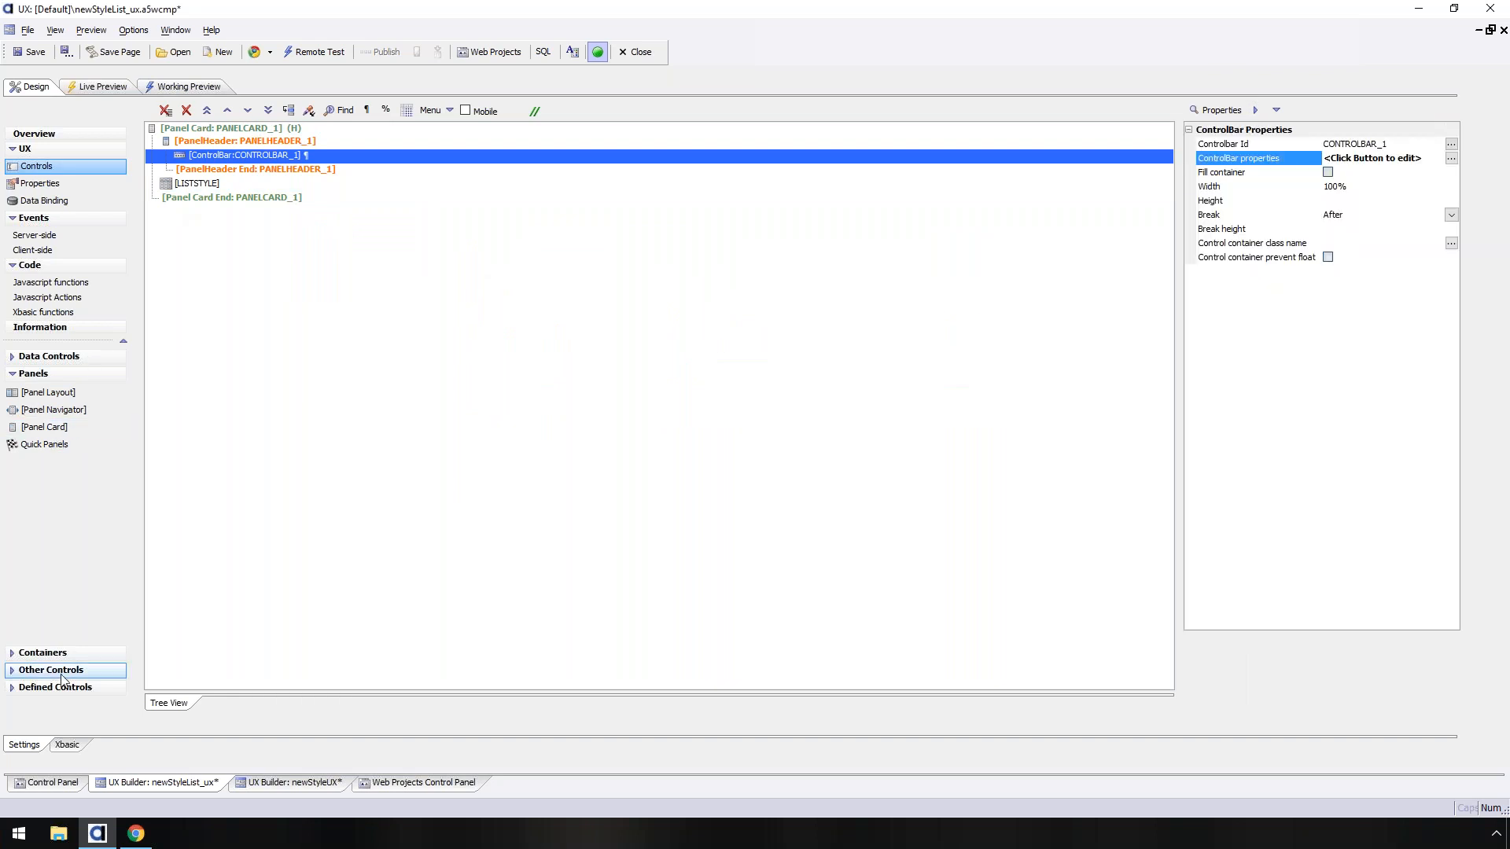
# - Add a Button control after CONTROLBAR_1 inside the panel header
pyautogui.click(51, 670)
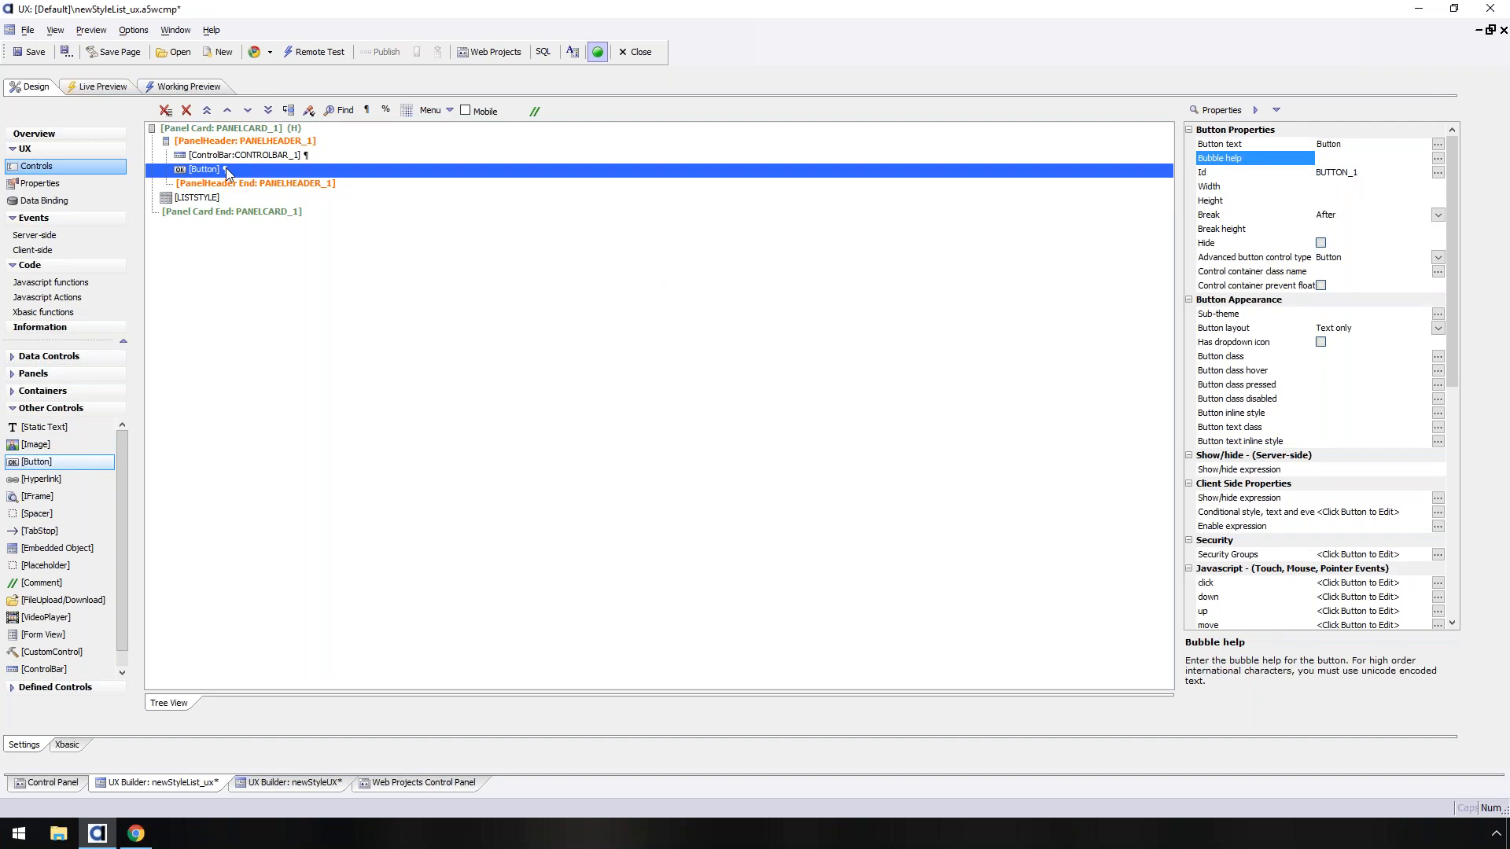
# - Add a List Control Actions action of type Select Active Layout to the click event of the panel header's button
pyautogui.doubleClick(227, 173)
pyautogui.click(531, 191)
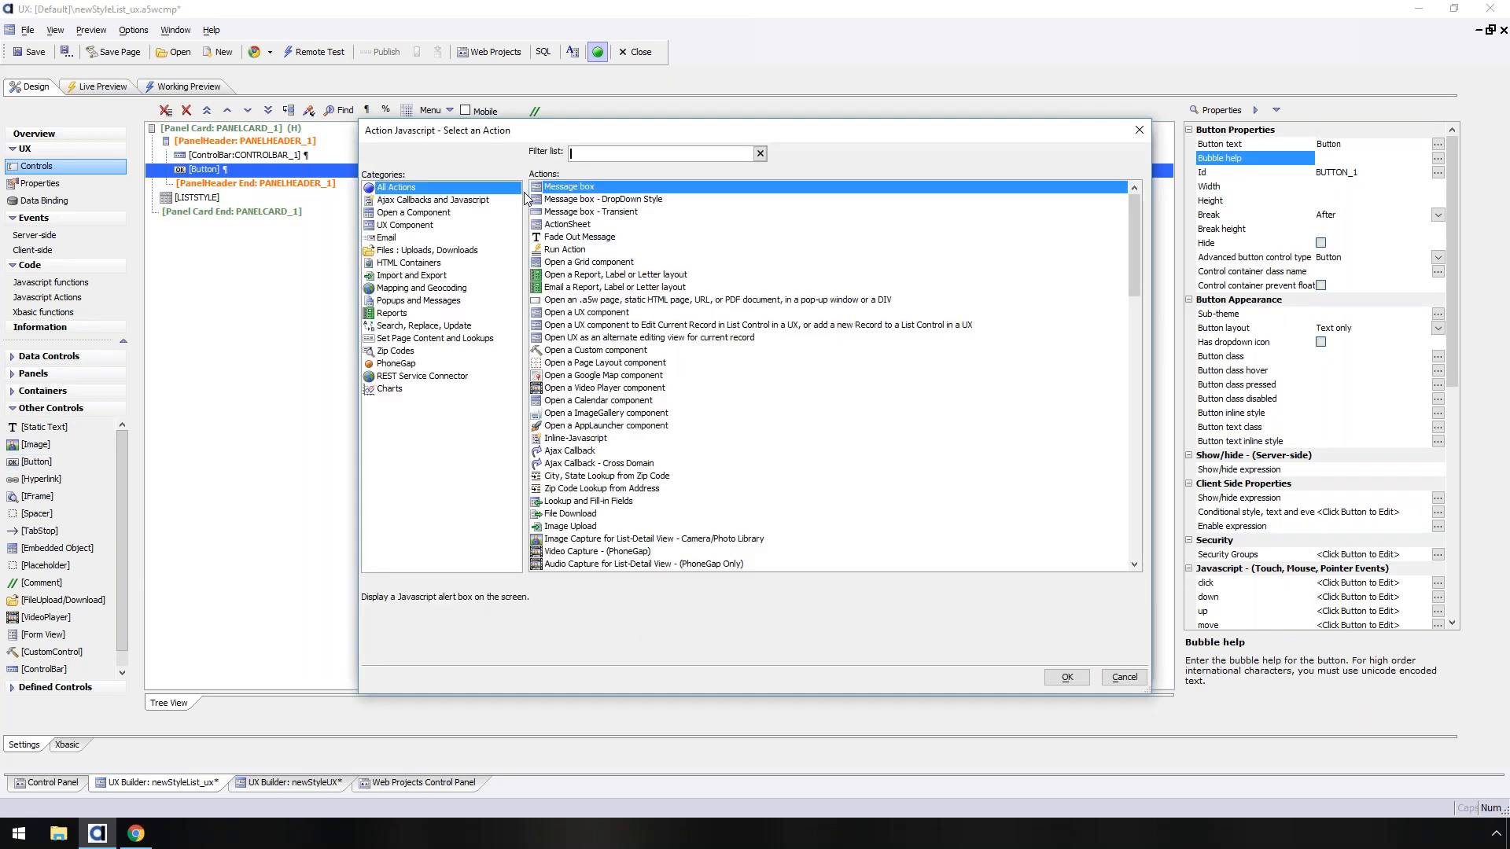
pyautogui.write('list')
pyautogui.click(625, 250)
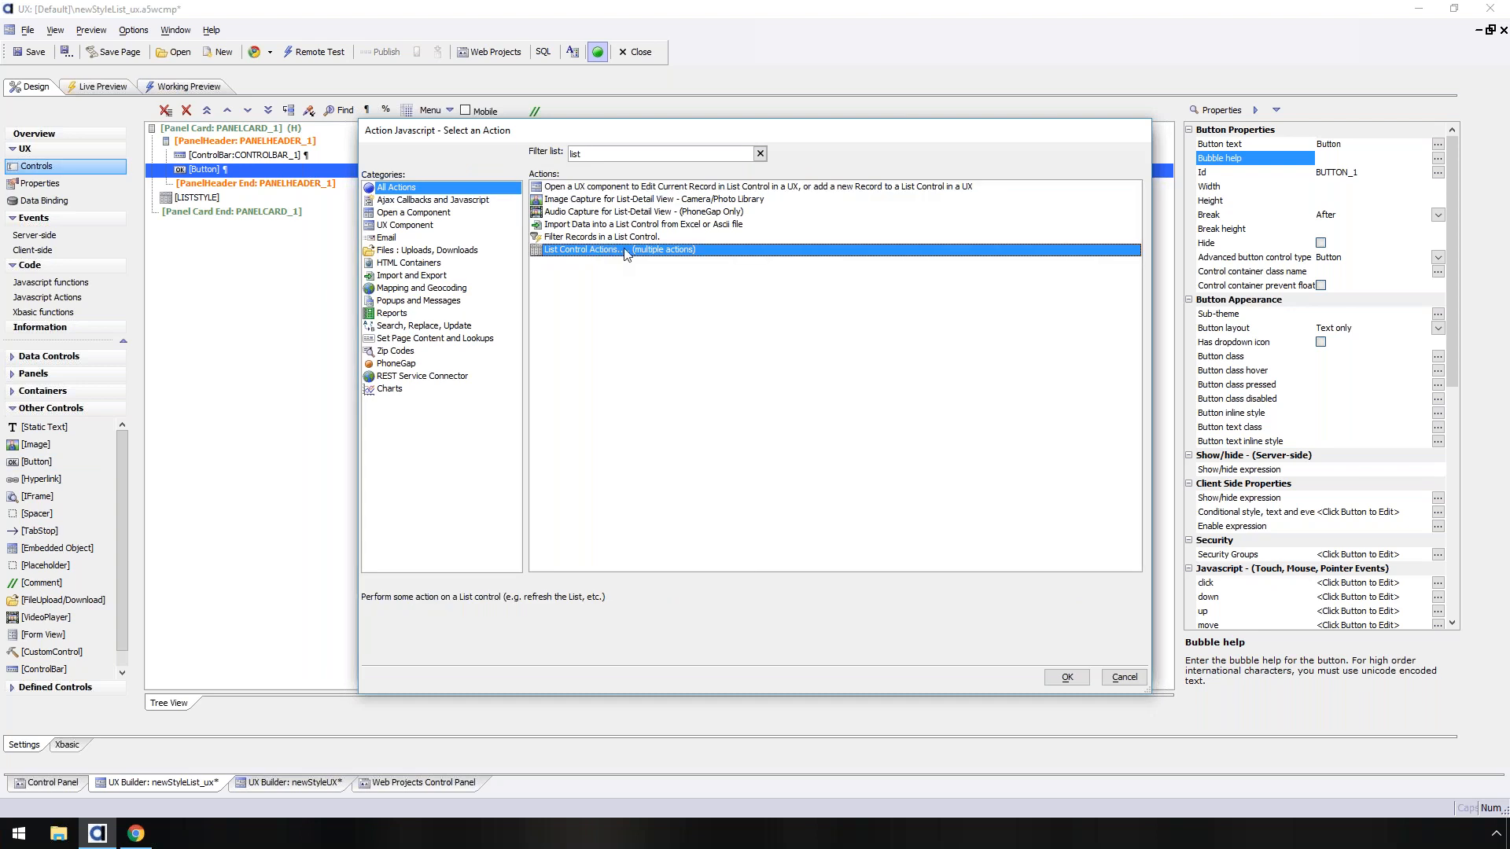
pyautogui.doubleClick(625, 250)
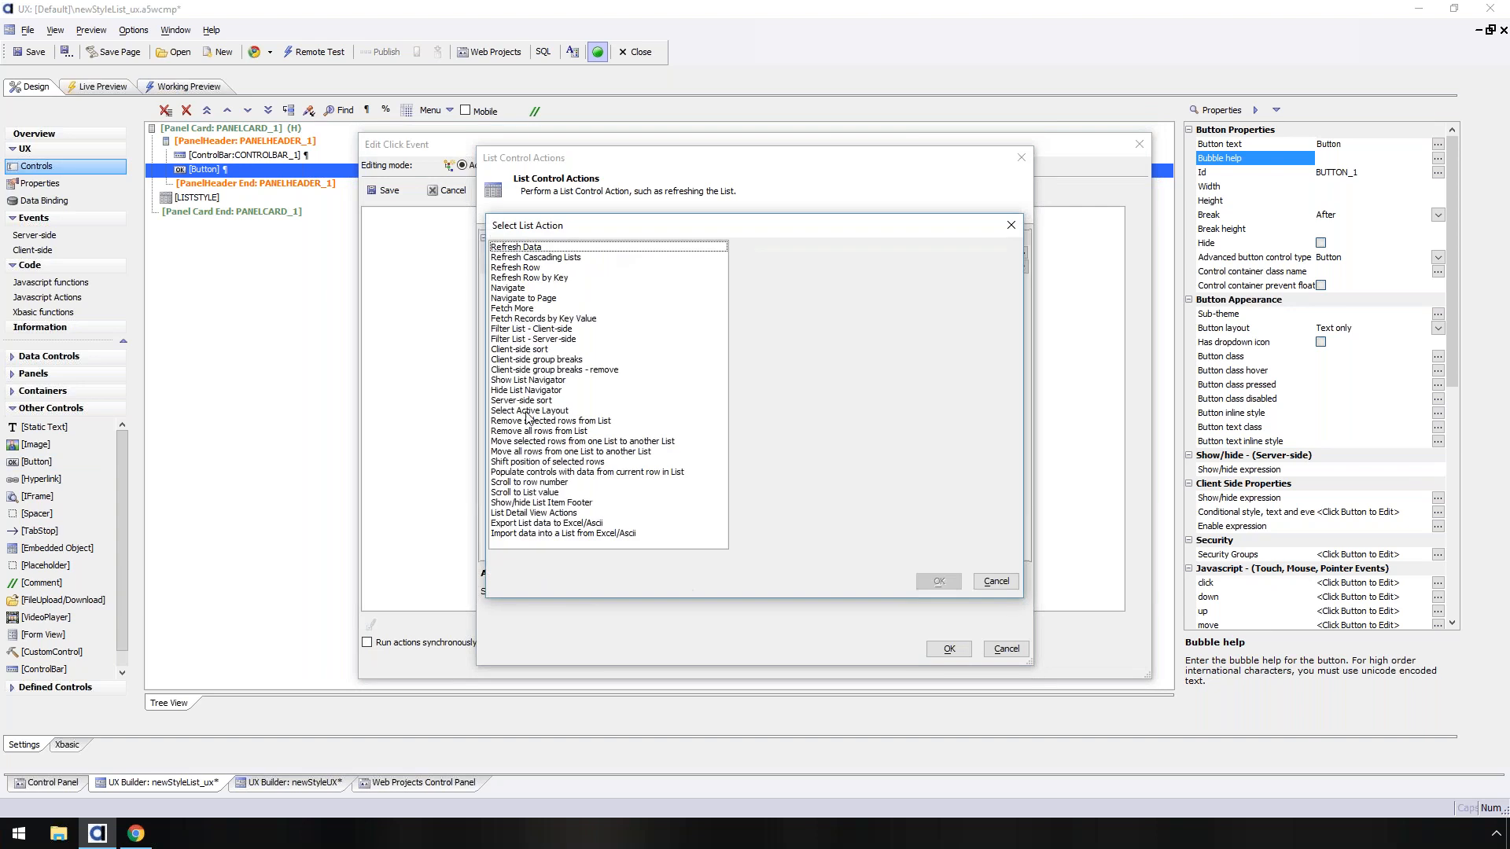
pyautogui.click(527, 411)
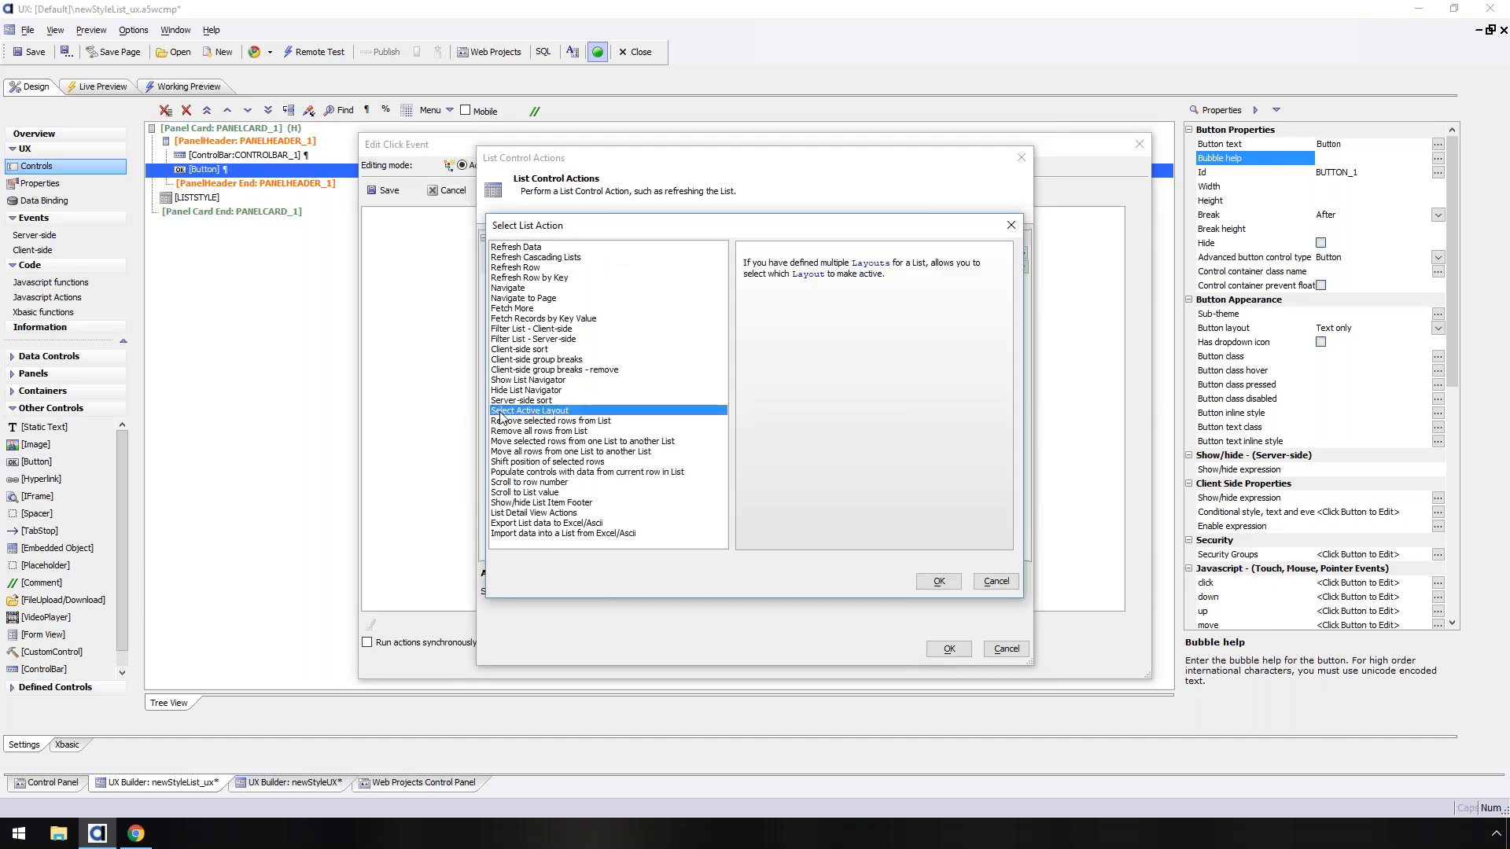
pyautogui.click(929, 581)
# - Set the layout name of the Select Active Layout action for LISTSTYLE to Layout2 and accept the action
pyautogui.click(904, 281)
pyautogui.click(1021, 281)
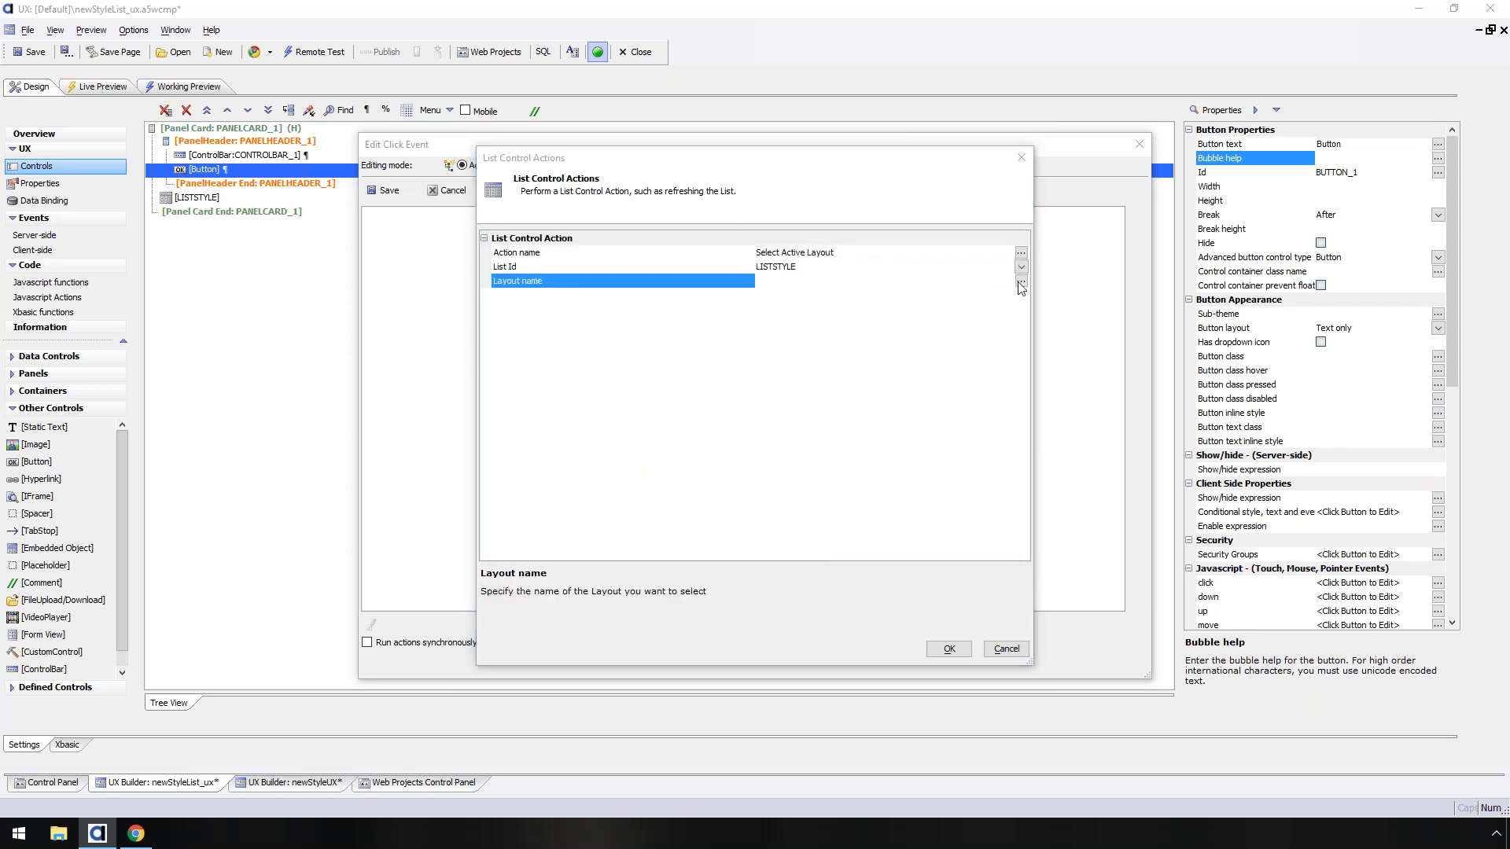
pyautogui.click(673, 365)
pyautogui.click(774, 473)
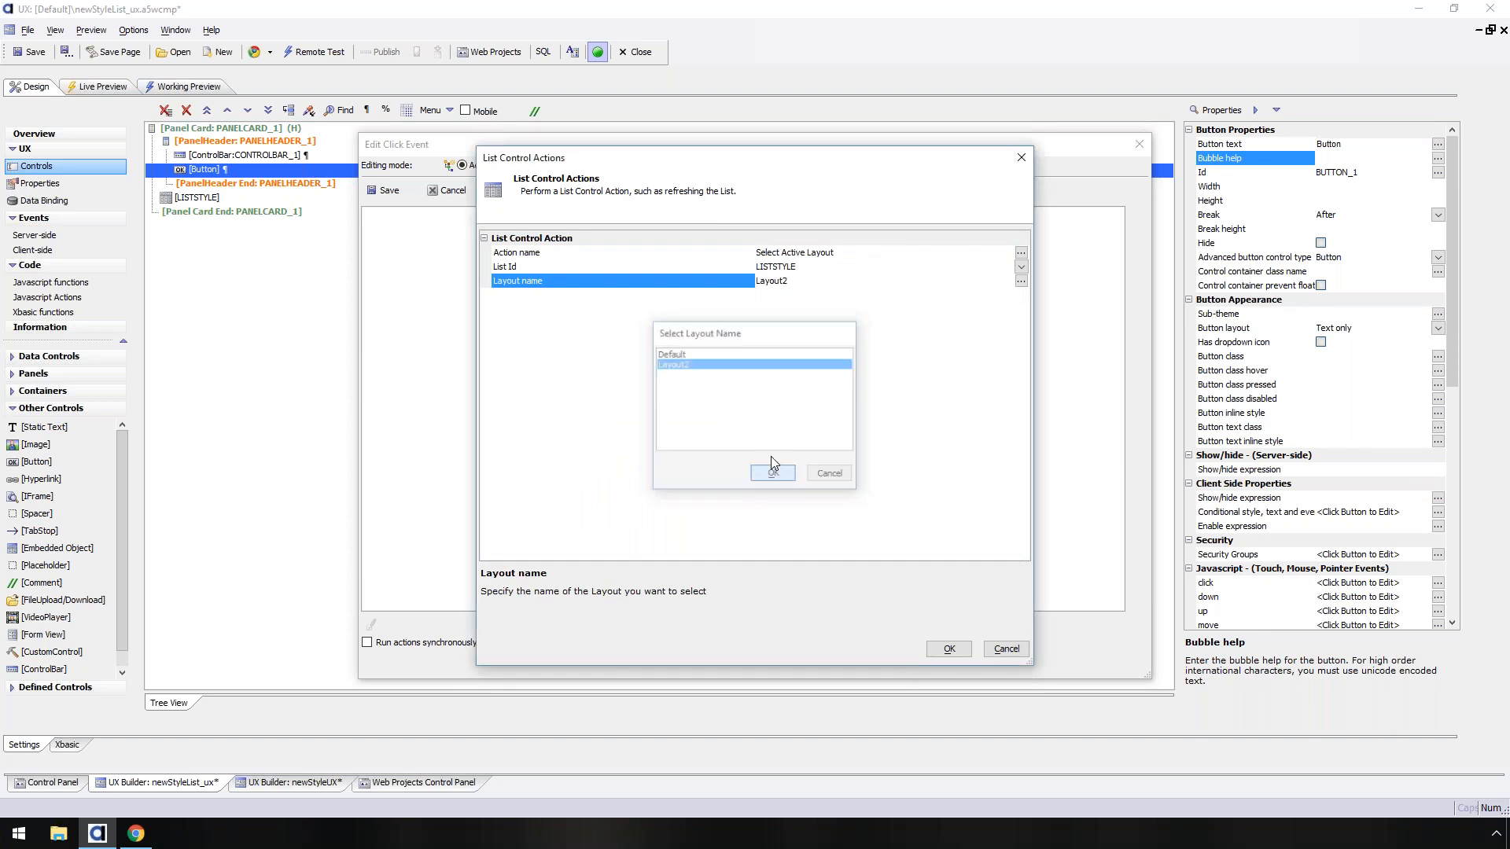
pyautogui.moveTo(618, 164); pyautogui.dragTo(717, 170)
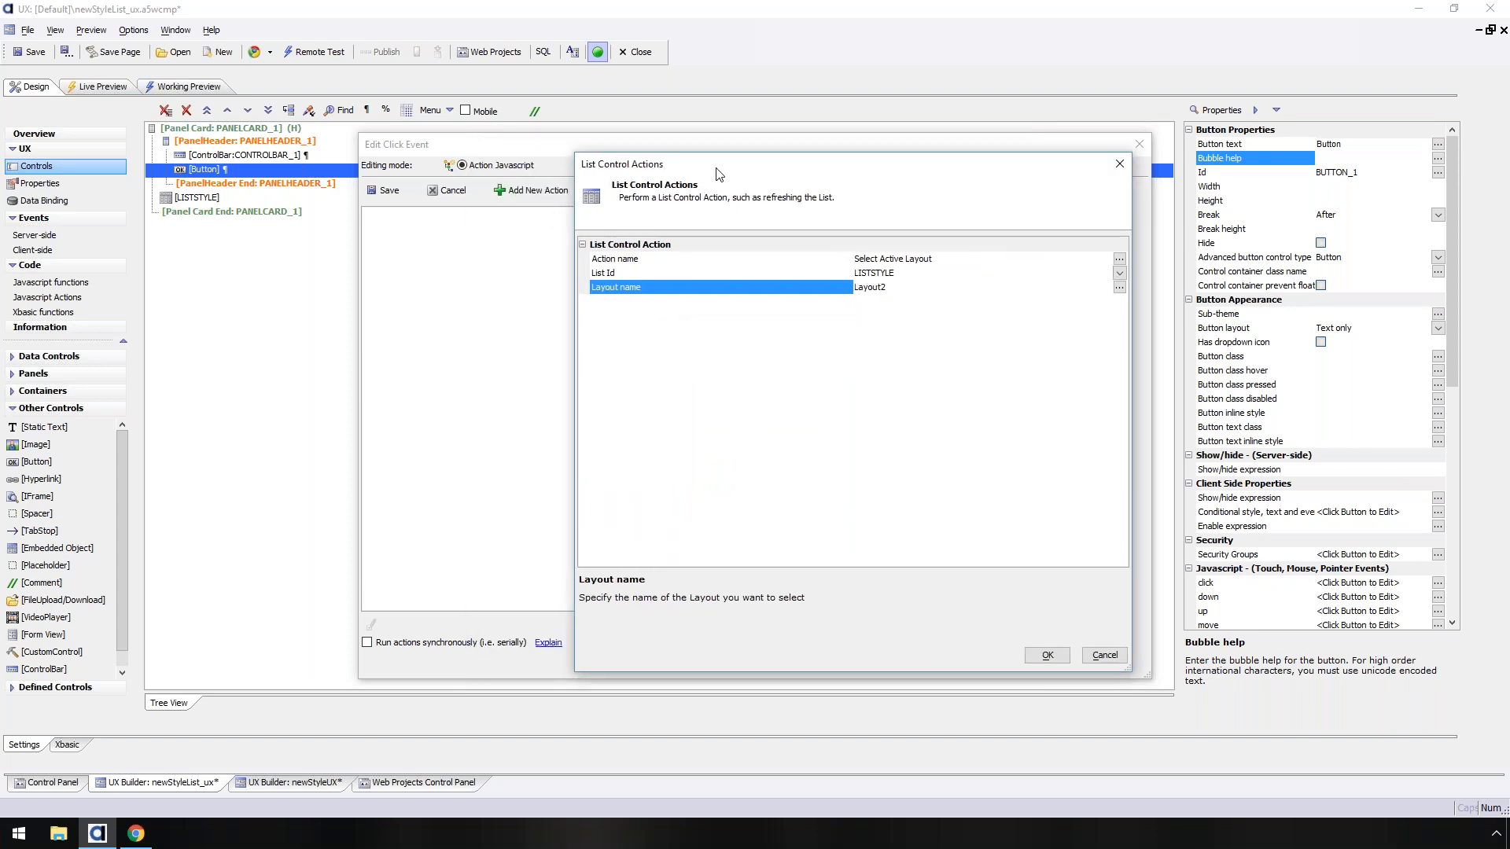
pyautogui.click(1040, 659)
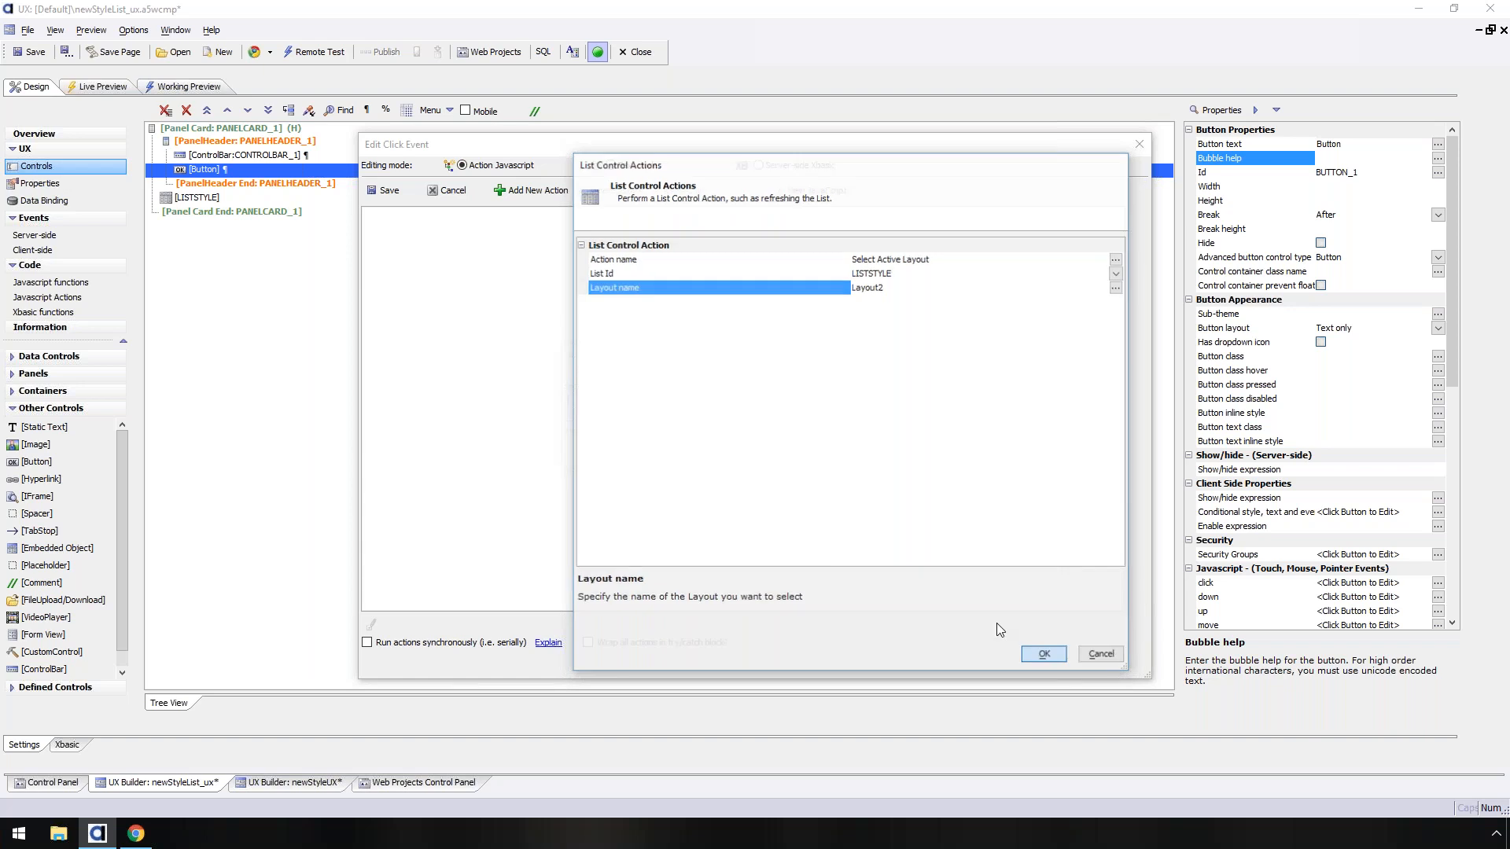
pyautogui.press('Return')
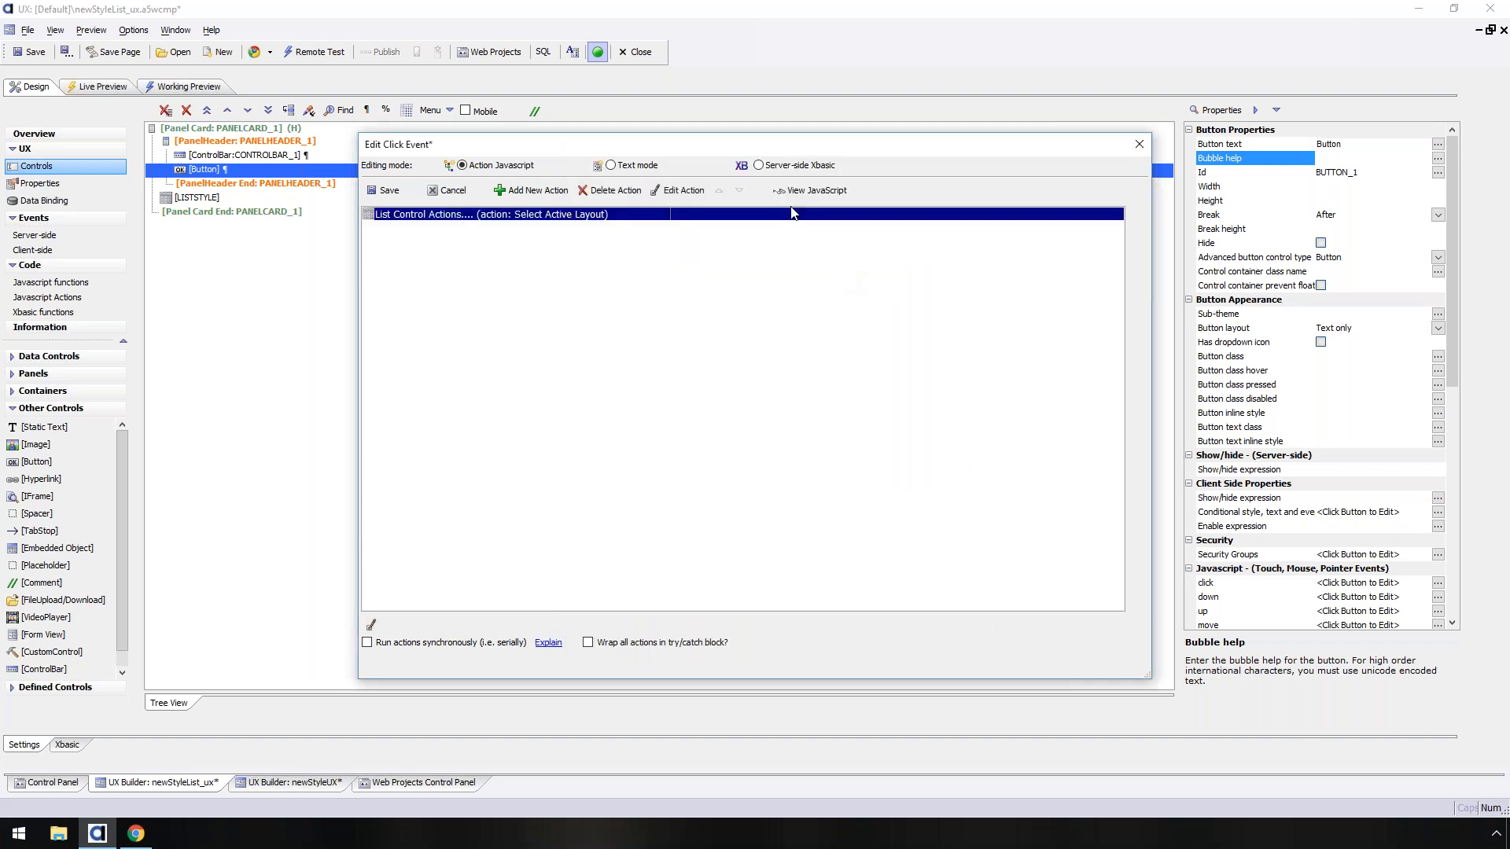
# - View the JavaScript generated for the Select Active Layout action, examining the selectCurrentLayout call
pyautogui.click(797, 193)
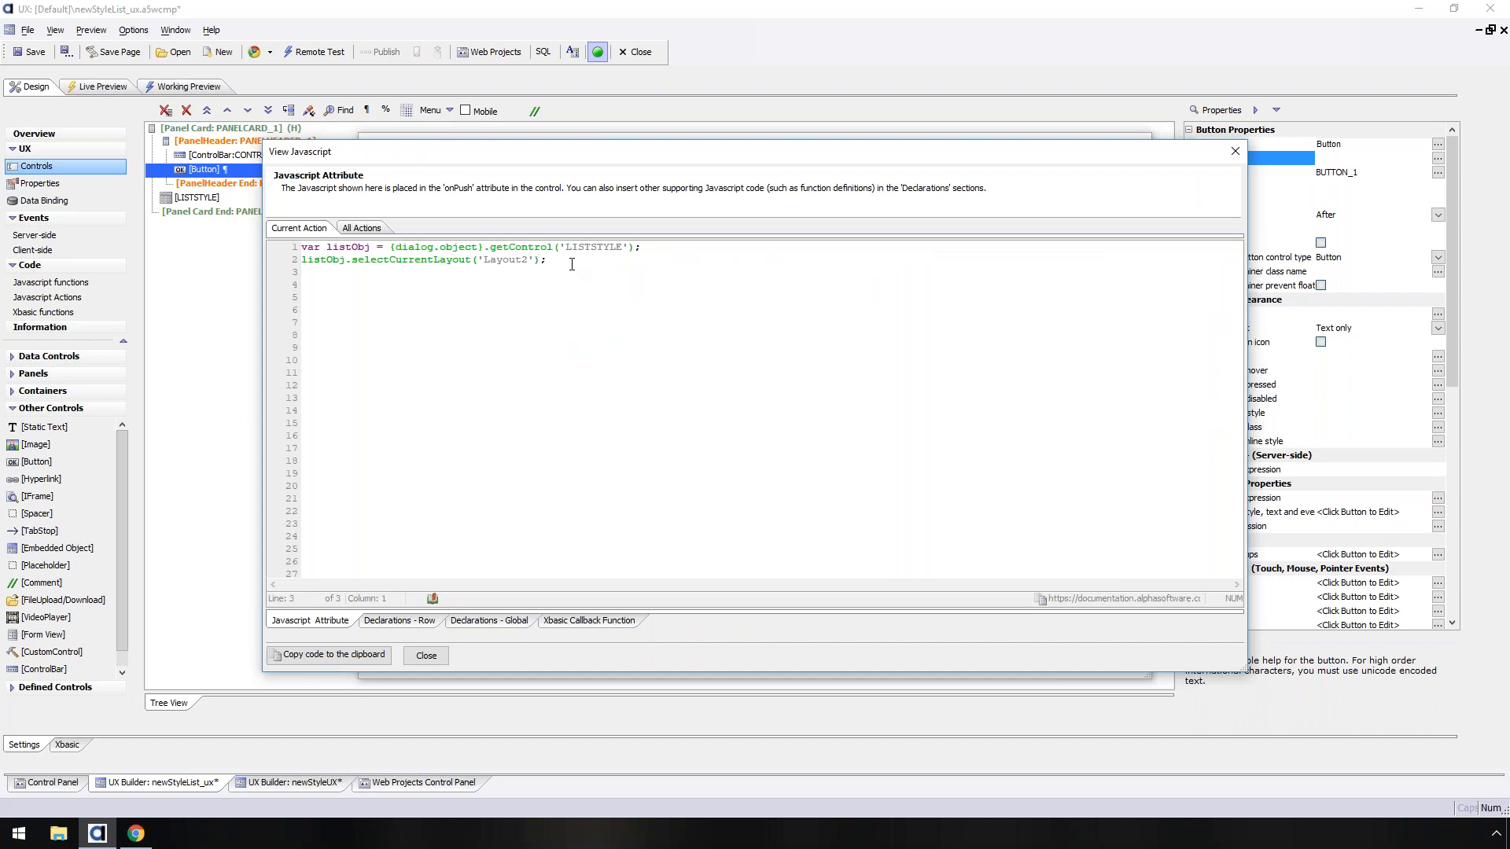
pyautogui.moveTo(352, 261); pyautogui.dragTo(379, 260)
pyautogui.click(441, 657)
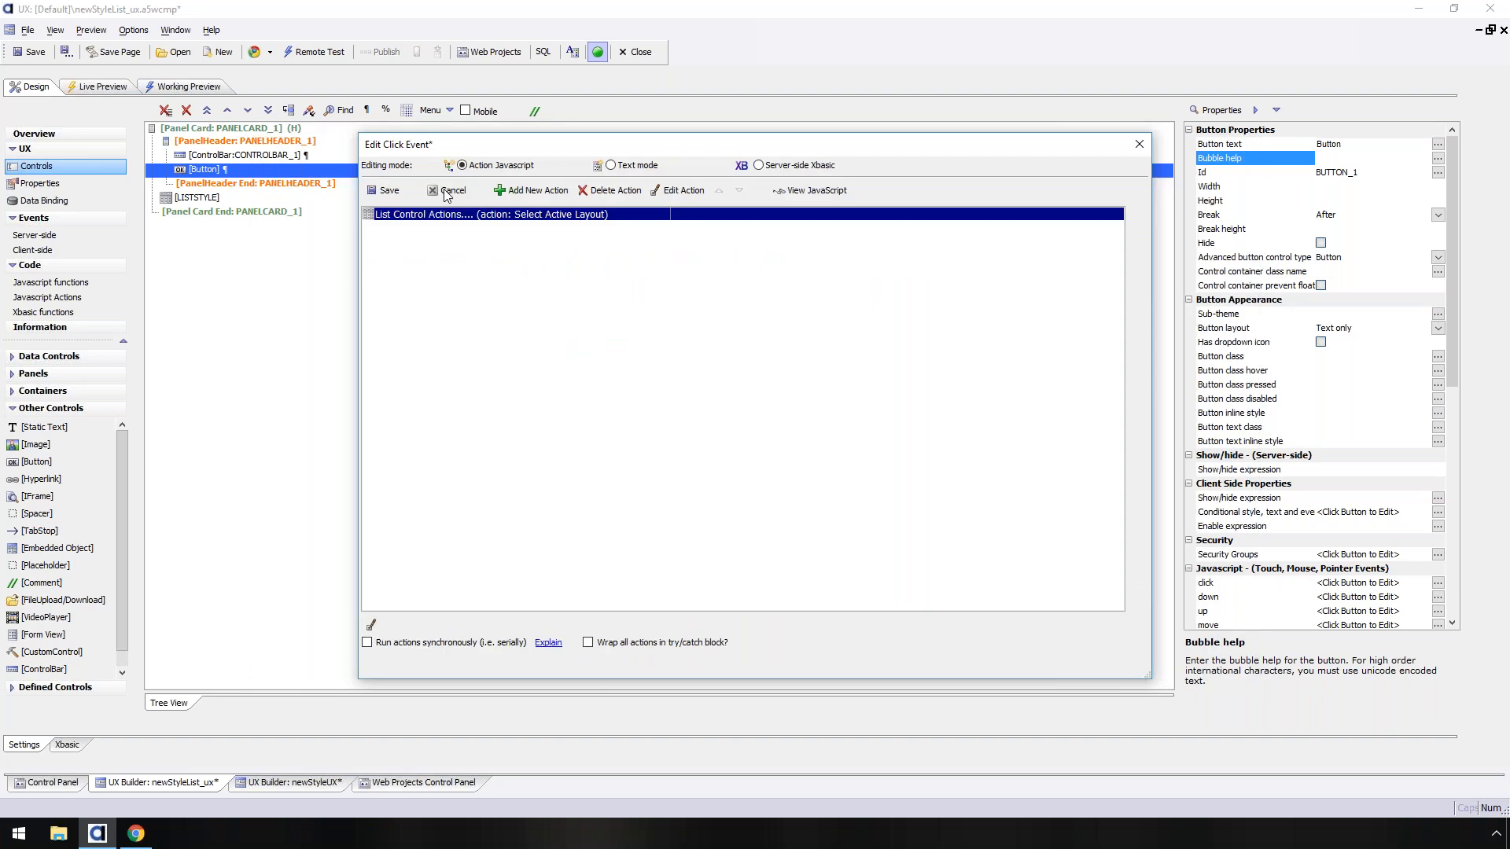
# - Save the button's click event and test the layout switch in the working preview
pyautogui.click(445, 191)
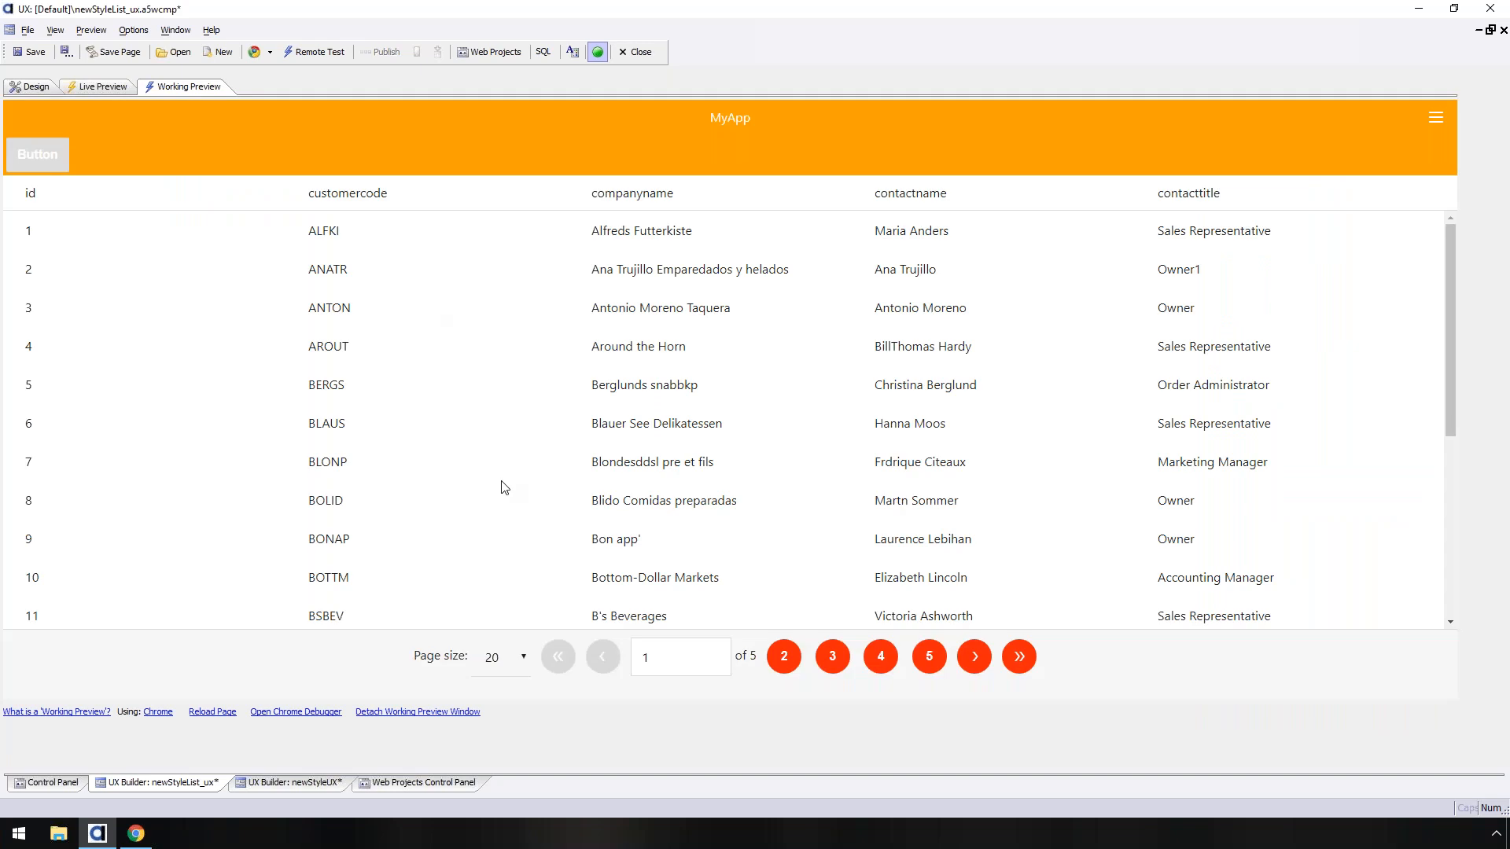
pyautogui.click(502, 482)
pyautogui.click(44, 152)
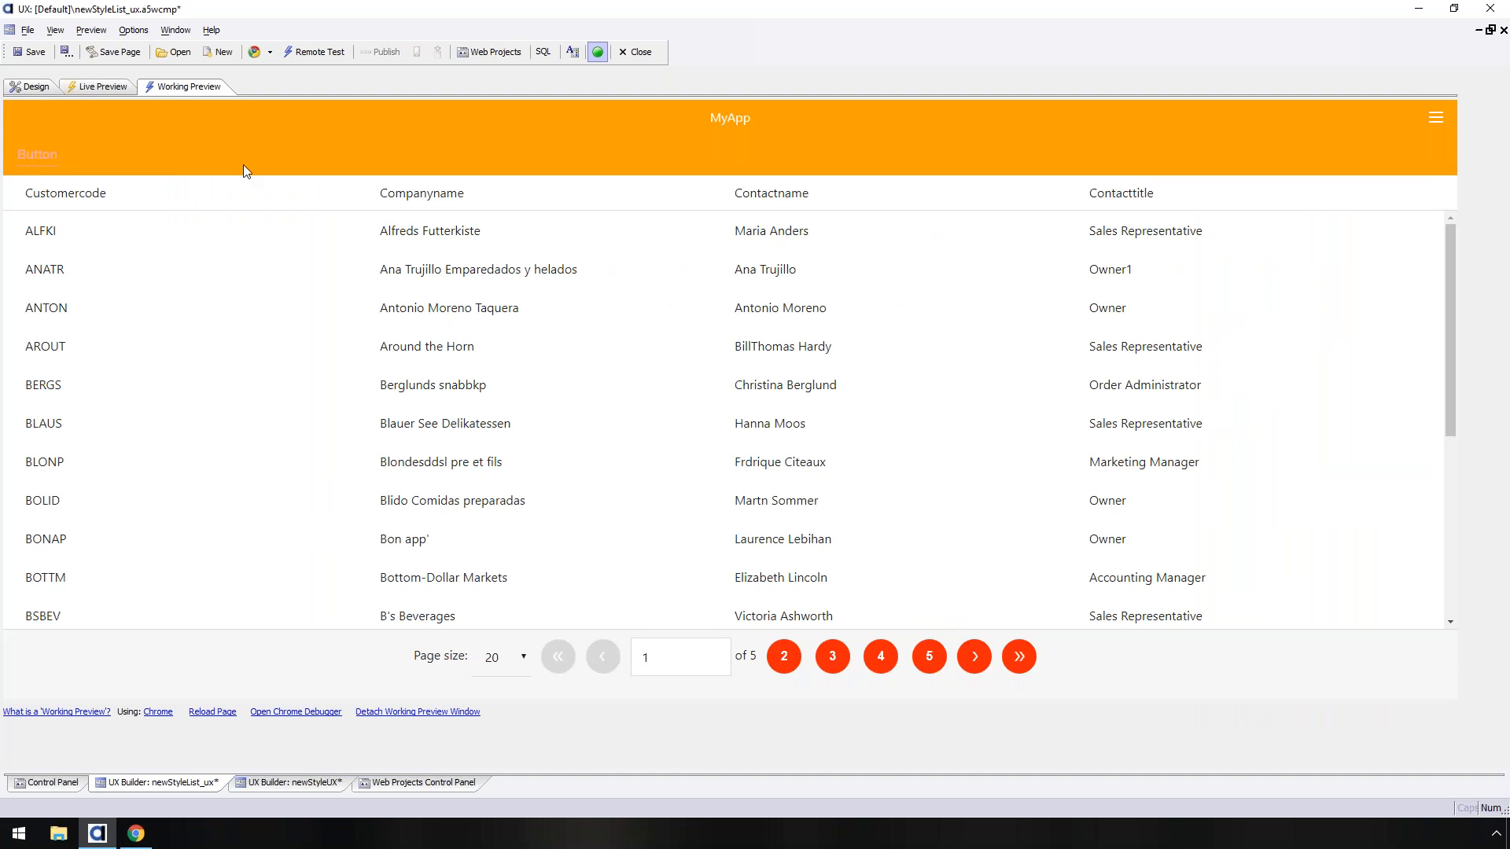
pyautogui.click(15, 89)
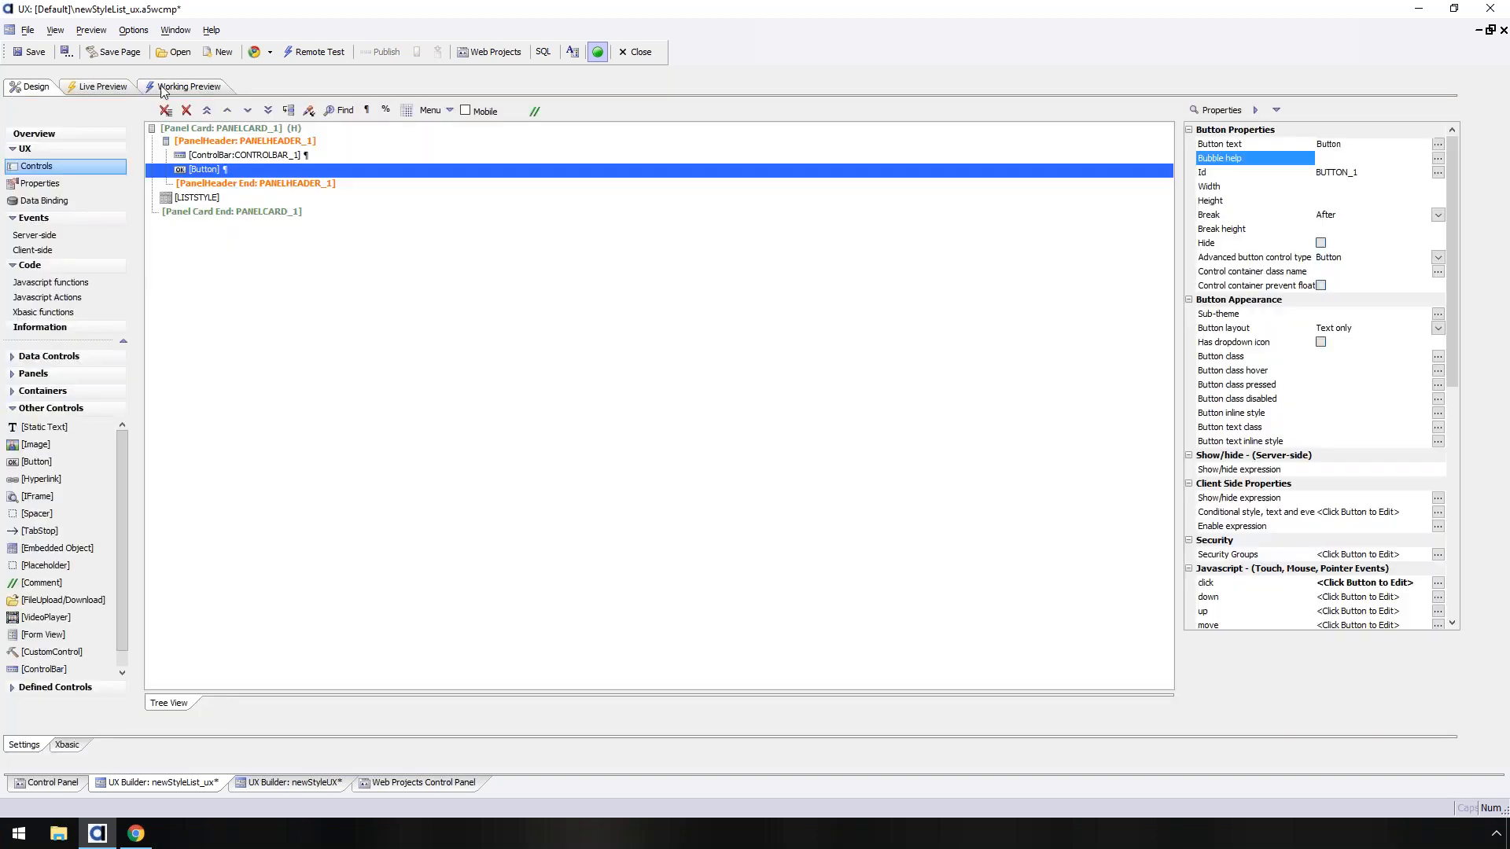
pyautogui.click(159, 85)
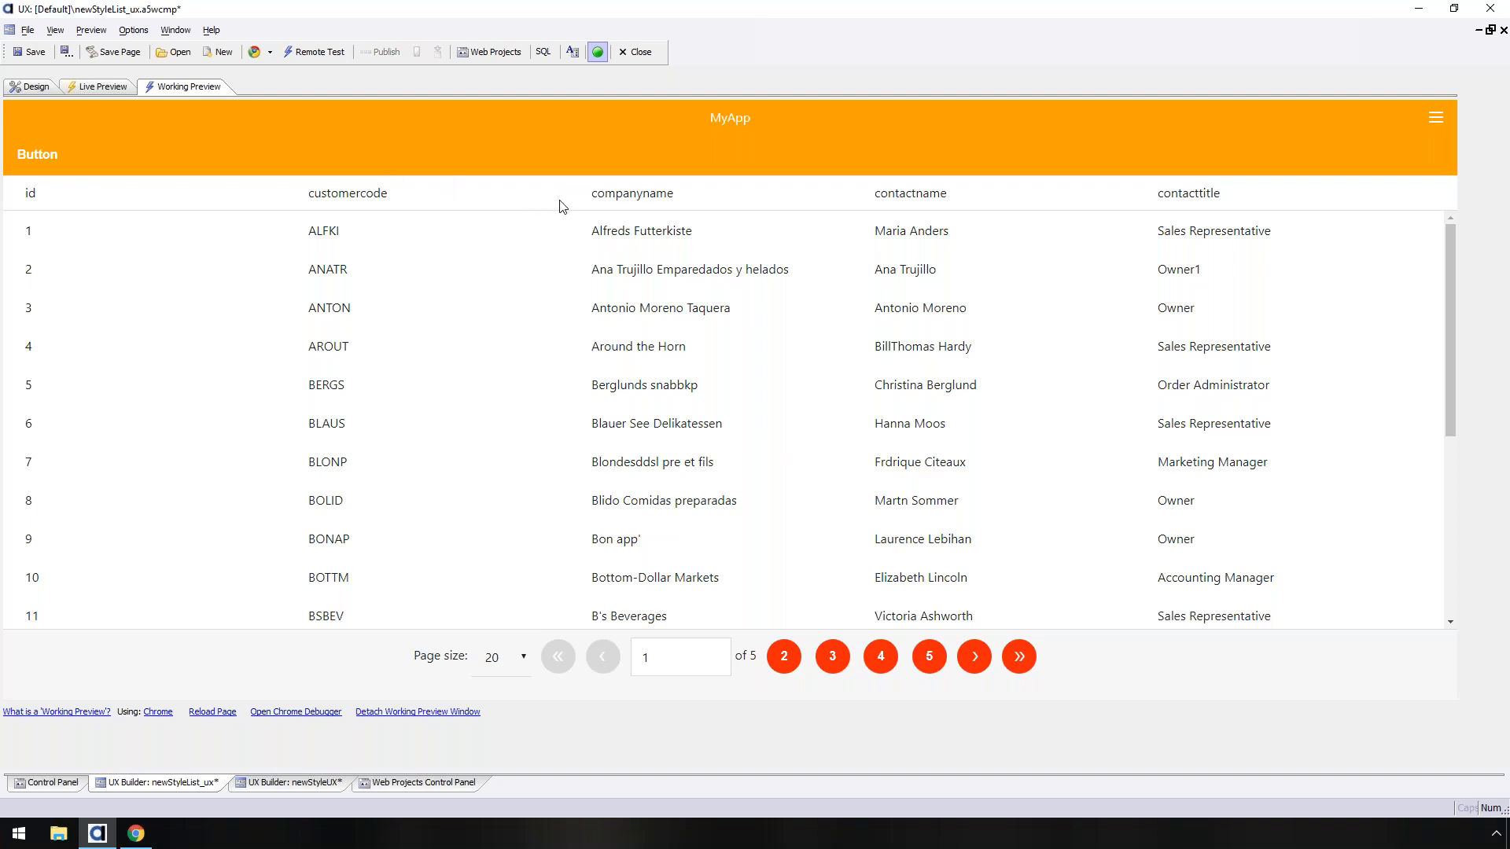
pyautogui.click(40, 153)
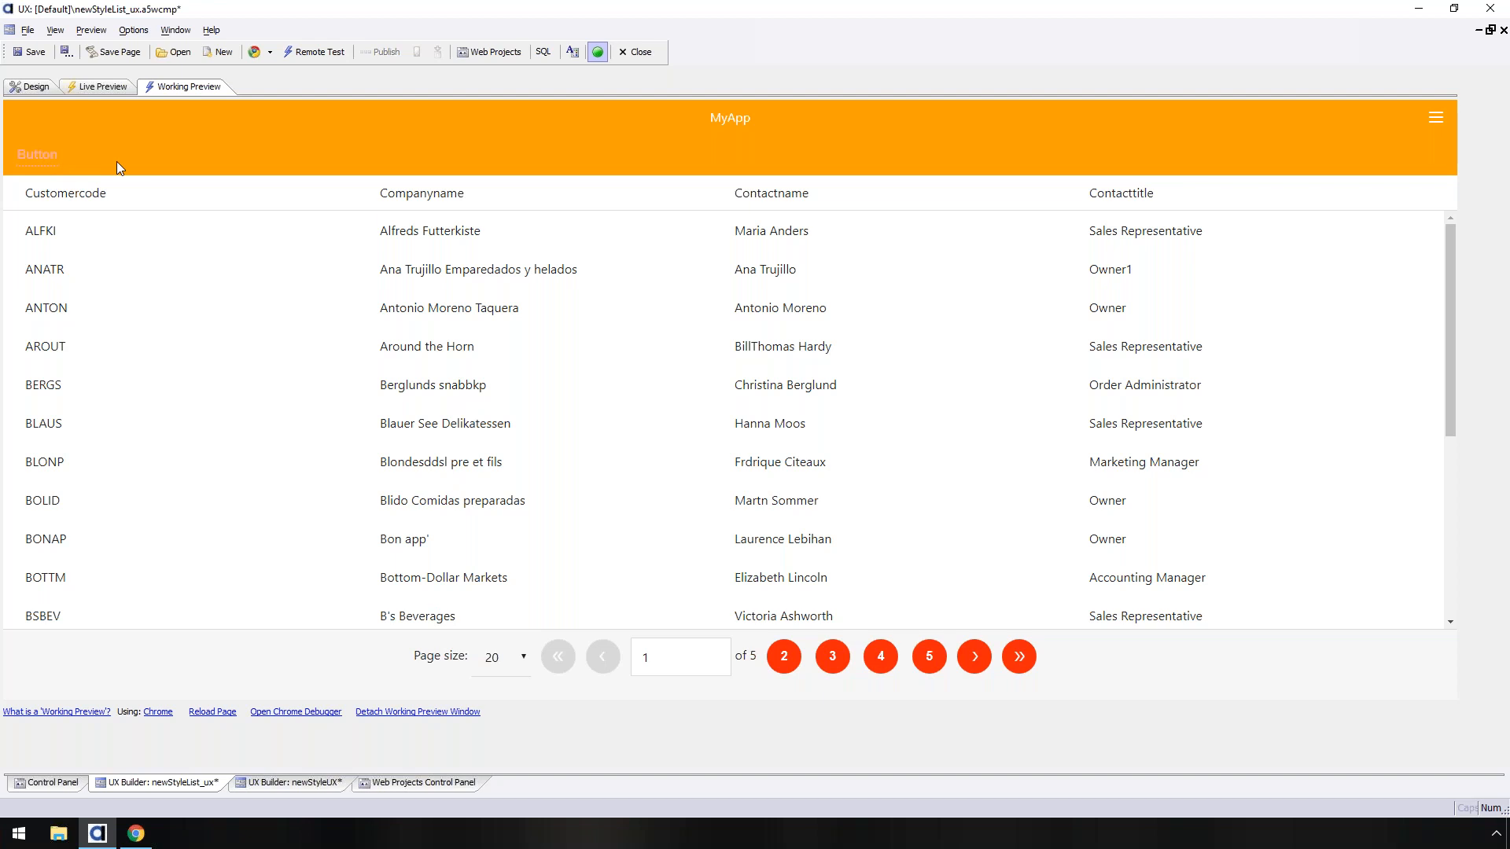
# - Review the Has multiple layouts property of the LISTSTYLE list and test the layout button again in the working preview
pyautogui.click(26, 90)
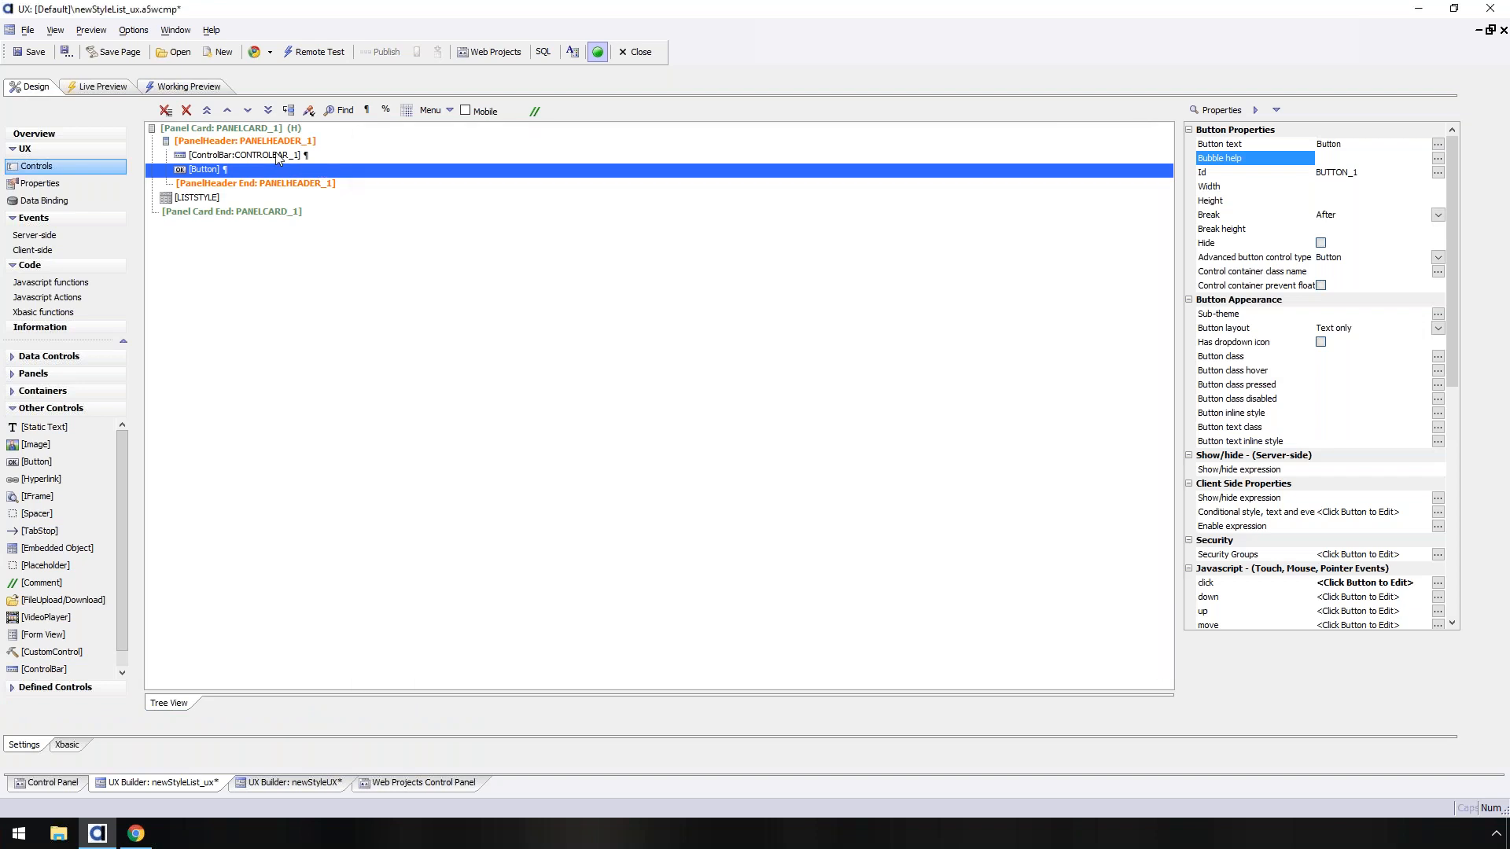
pyautogui.doubleClick(277, 155)
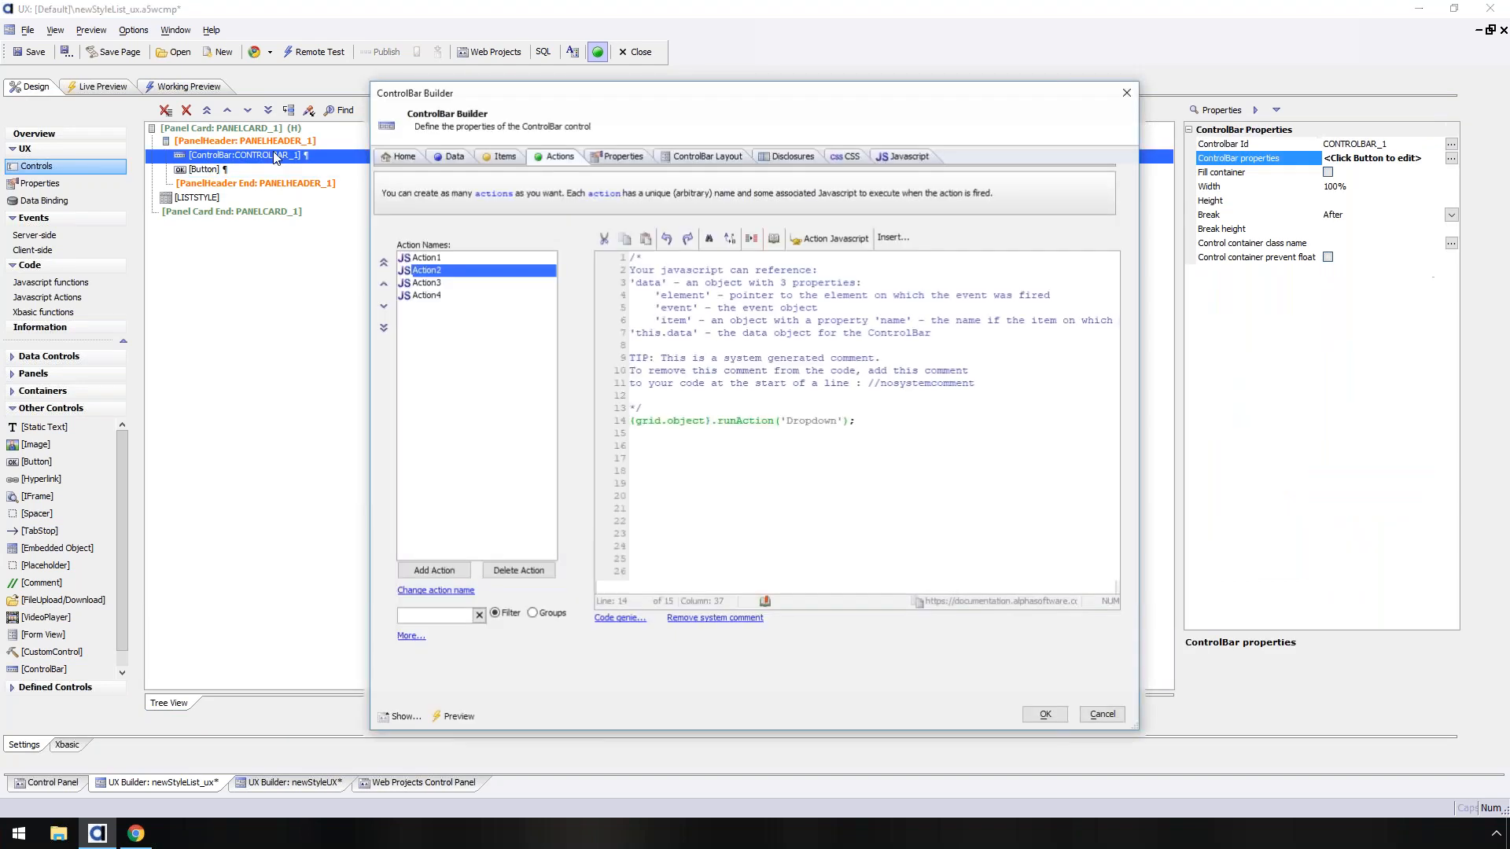
pyautogui.press('Escape')
pyautogui.click(202, 198)
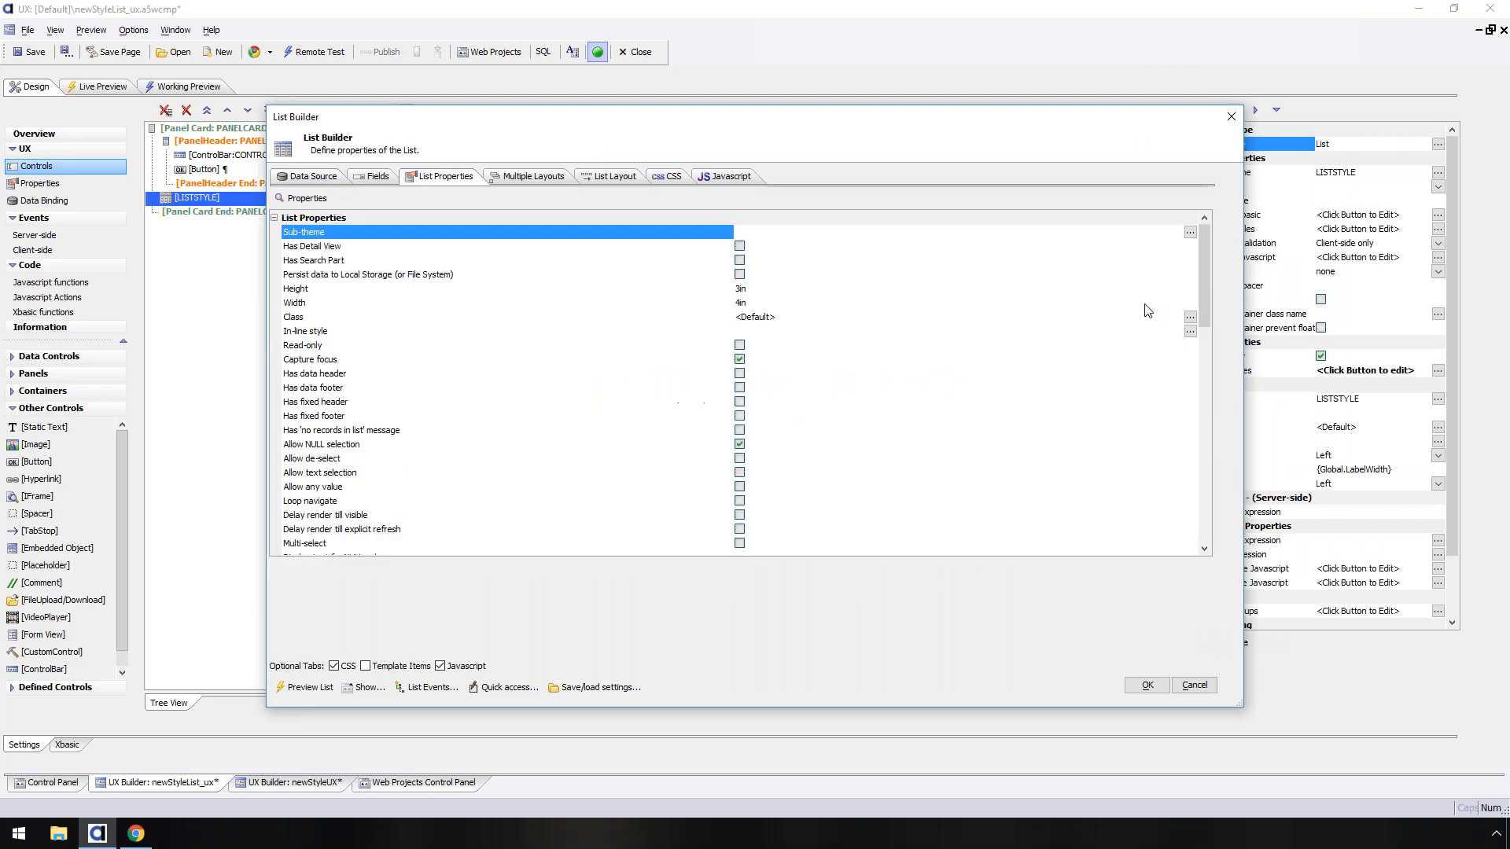
pyautogui.moveTo(1205, 303); pyautogui.dragTo(1214, 459)
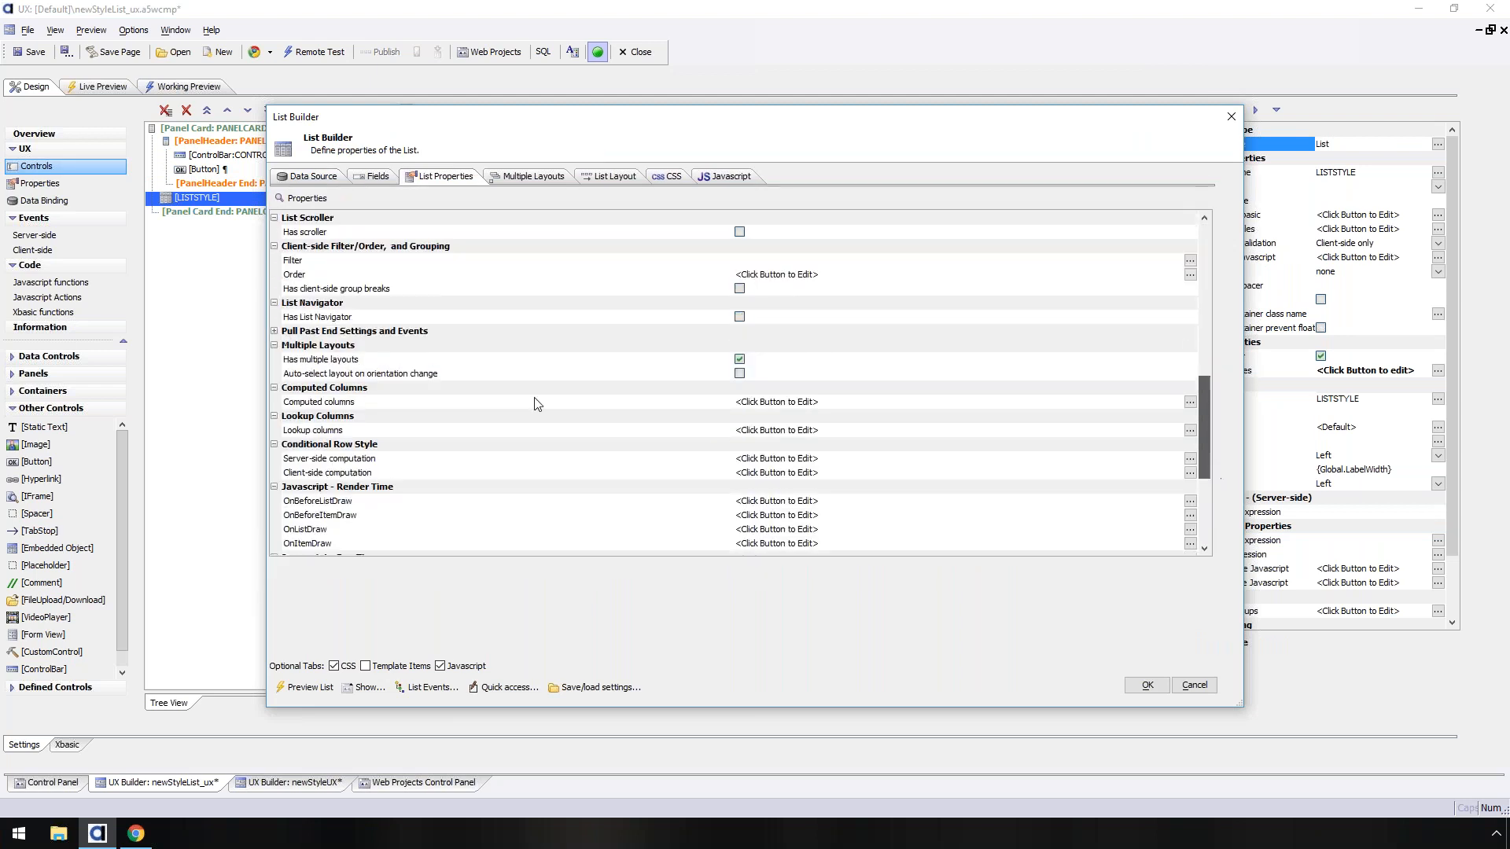
pyautogui.click(526, 367)
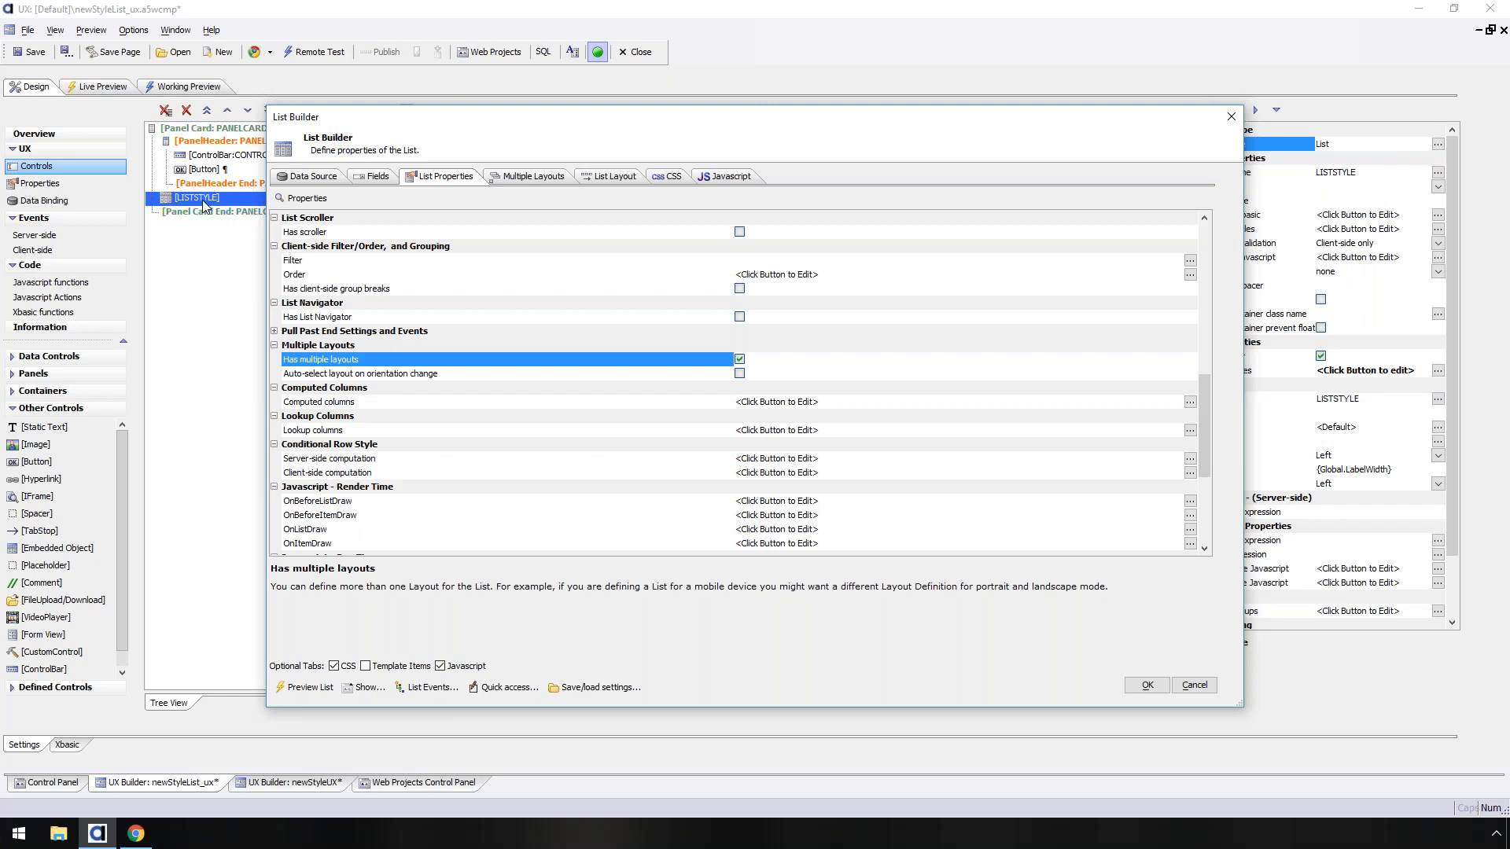
pyautogui.click(1202, 688)
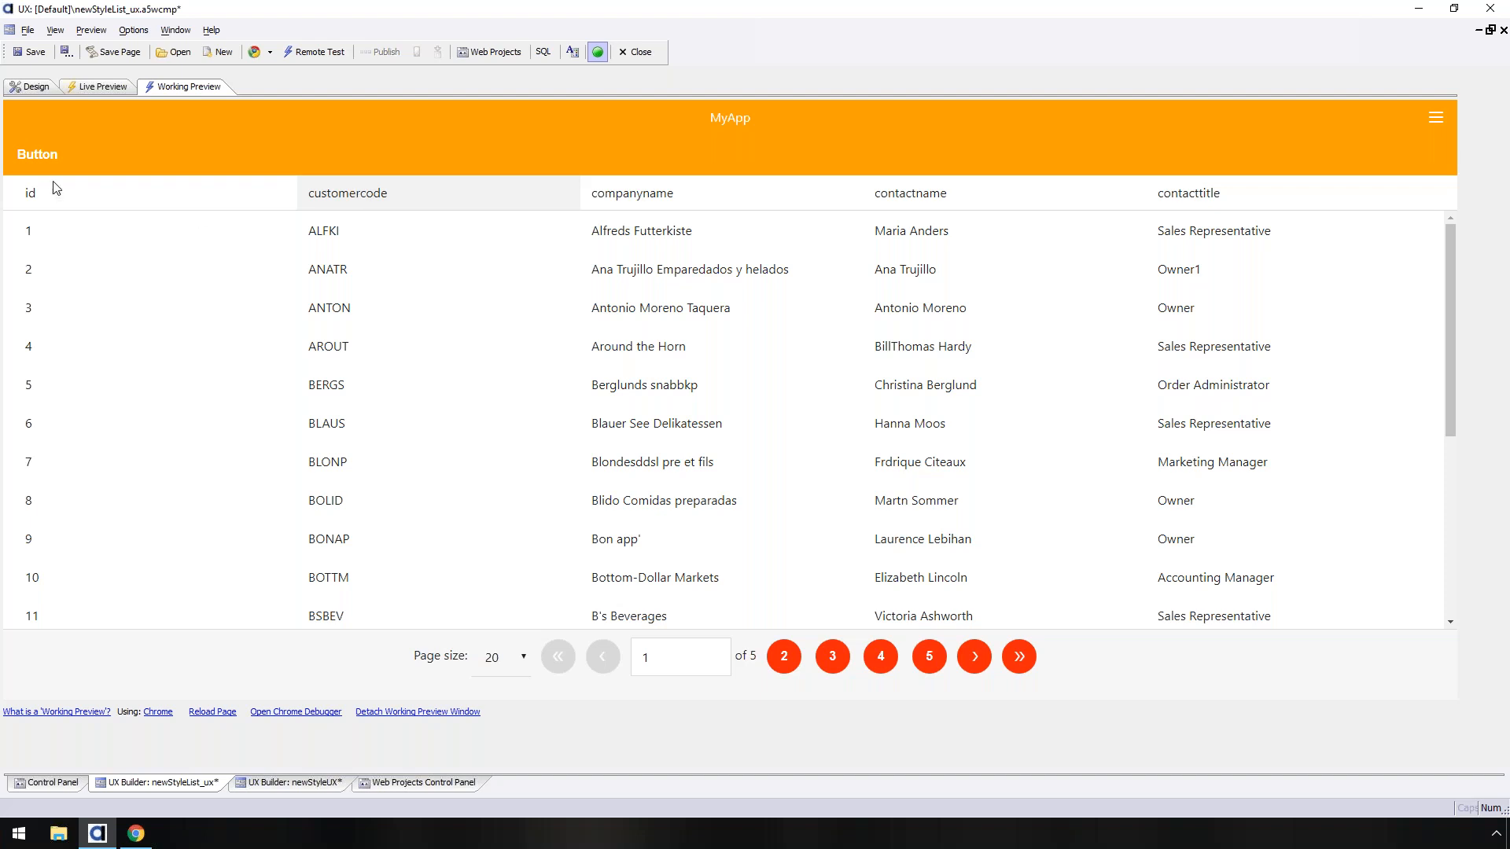
pyautogui.click(48, 157)
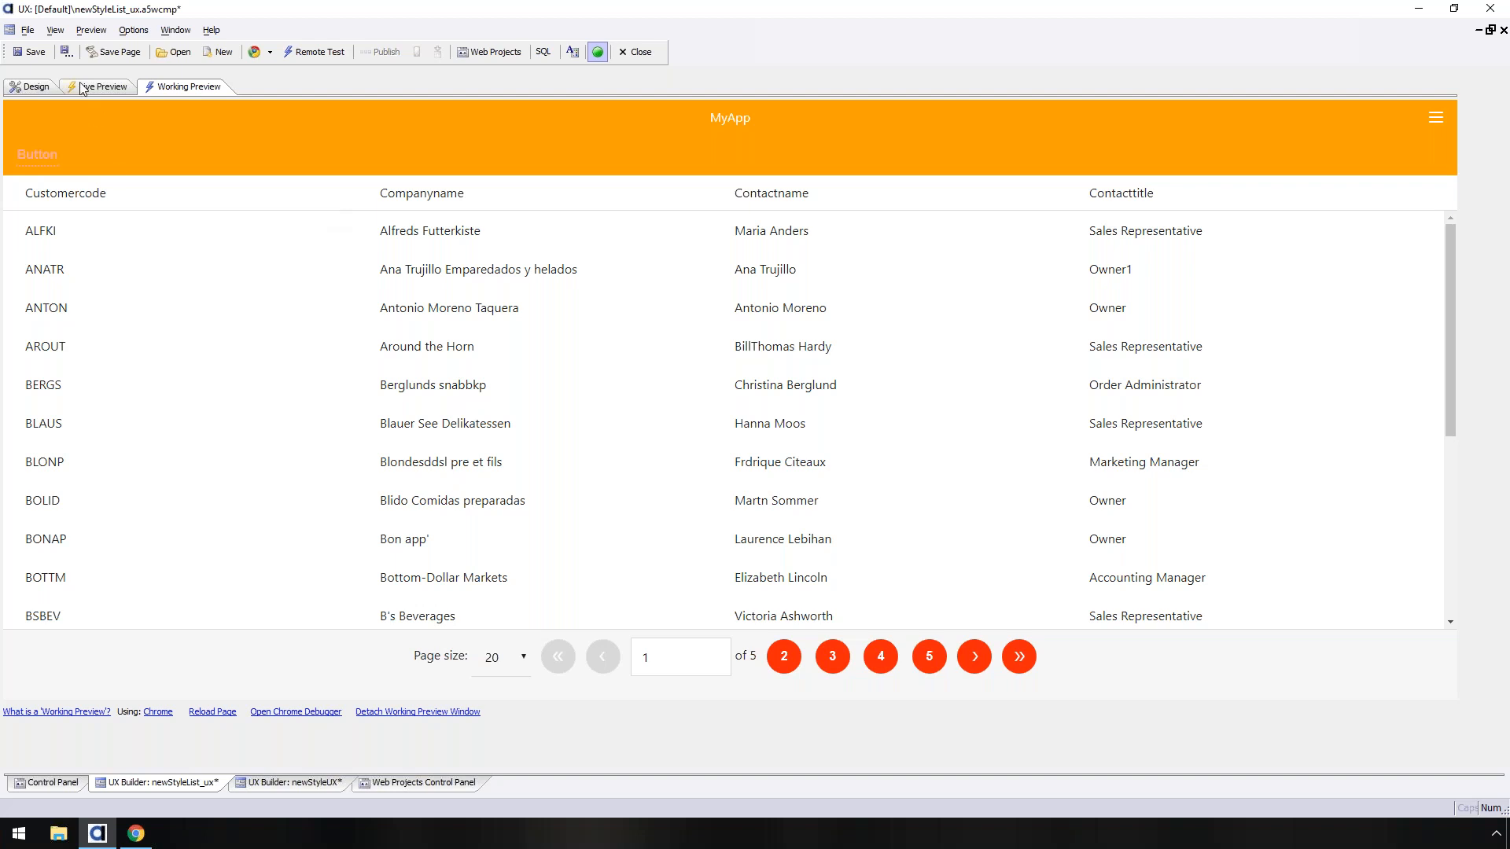
# - In the component's responsive layout settings, add a rule named mobile with the expression device.isMobile
pyautogui.click(44, 85)
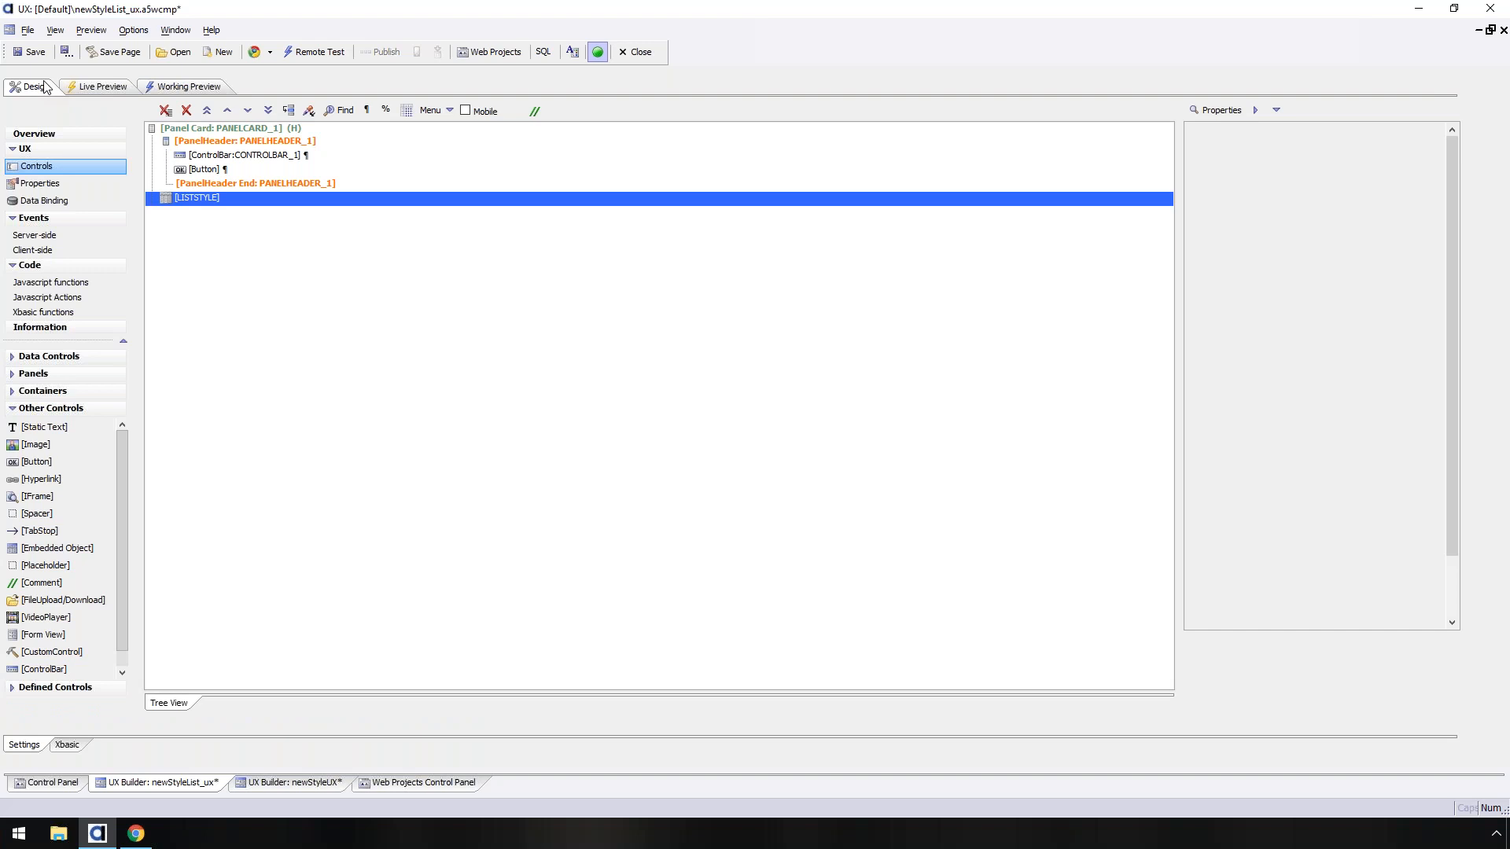
pyautogui.click(45, 184)
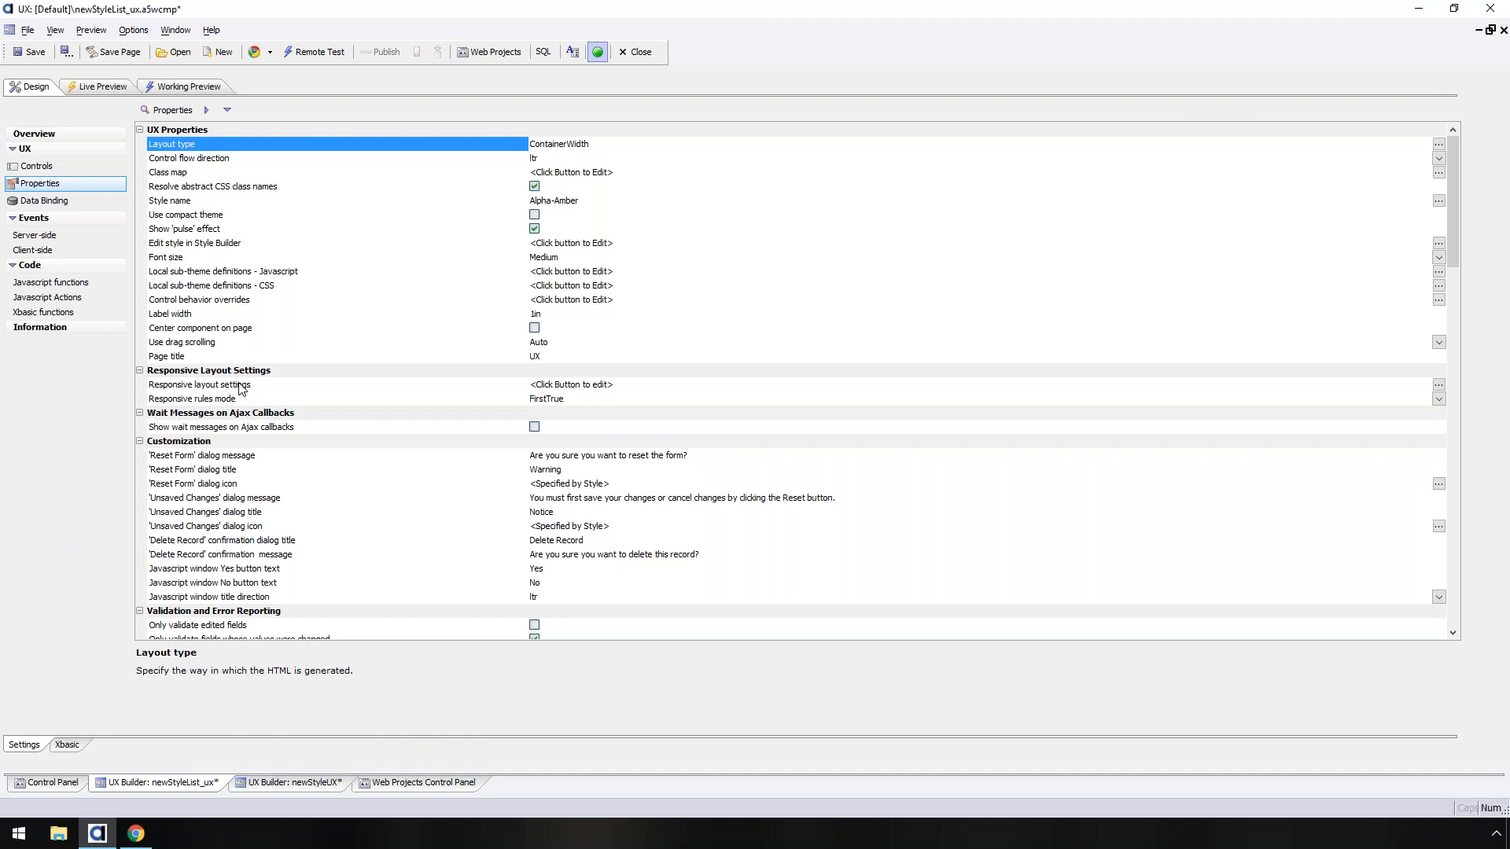
pyautogui.click(236, 386)
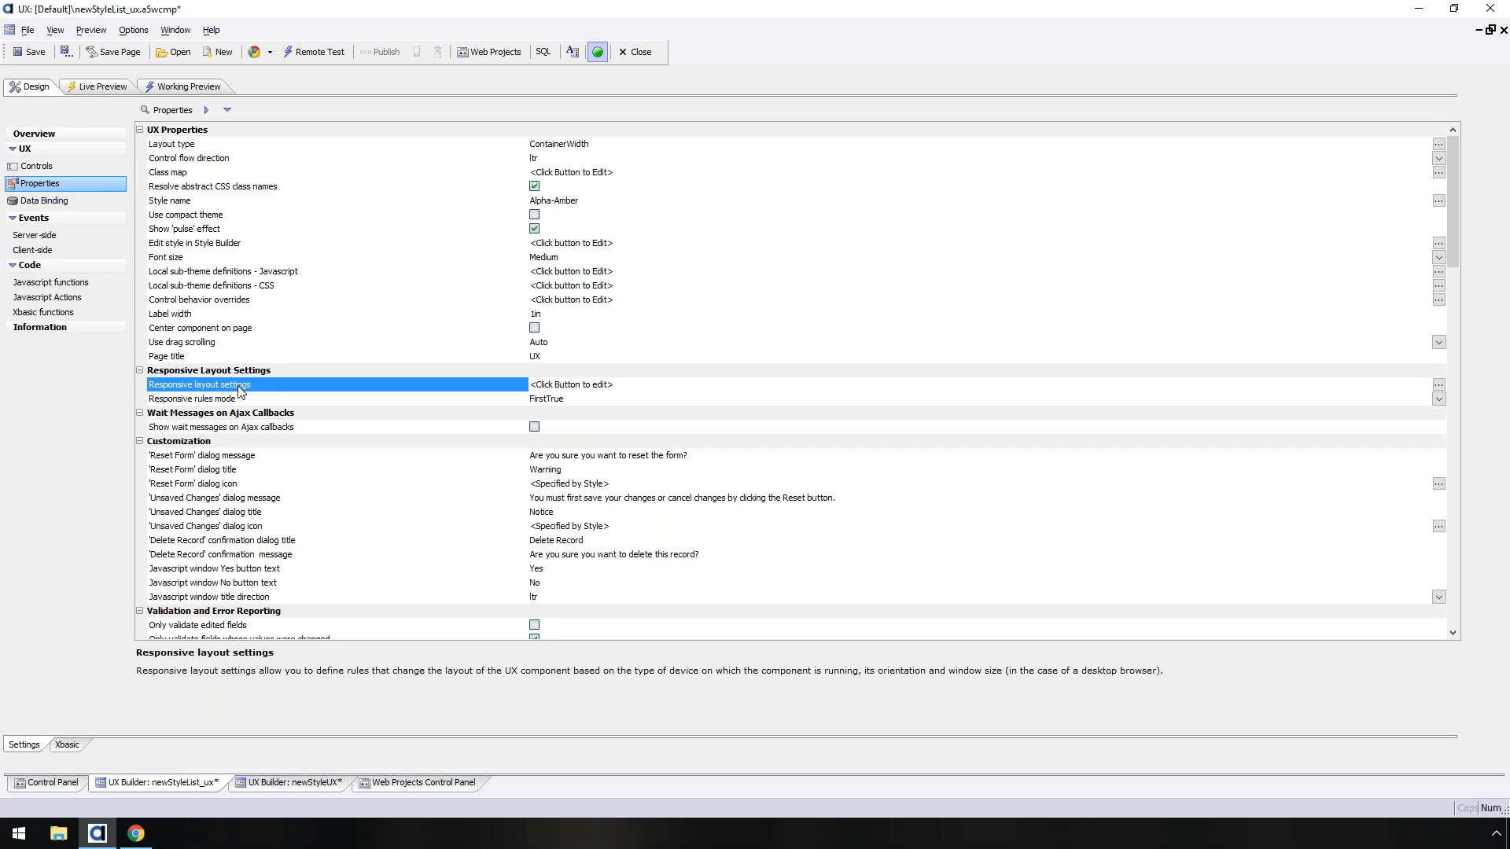
pyautogui.doubleClick(241, 388)
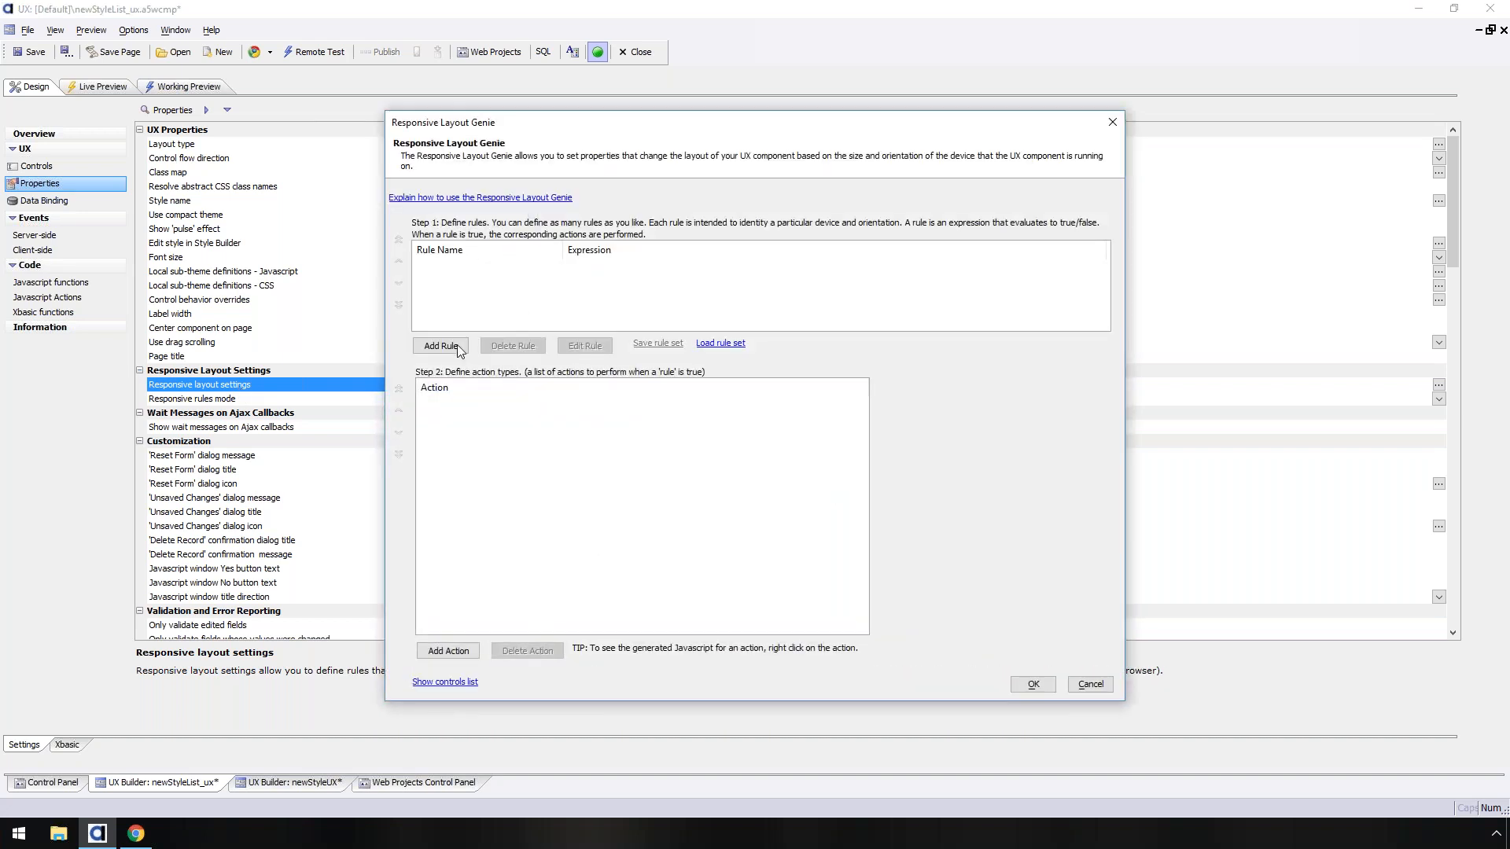
pyautogui.click(441, 346)
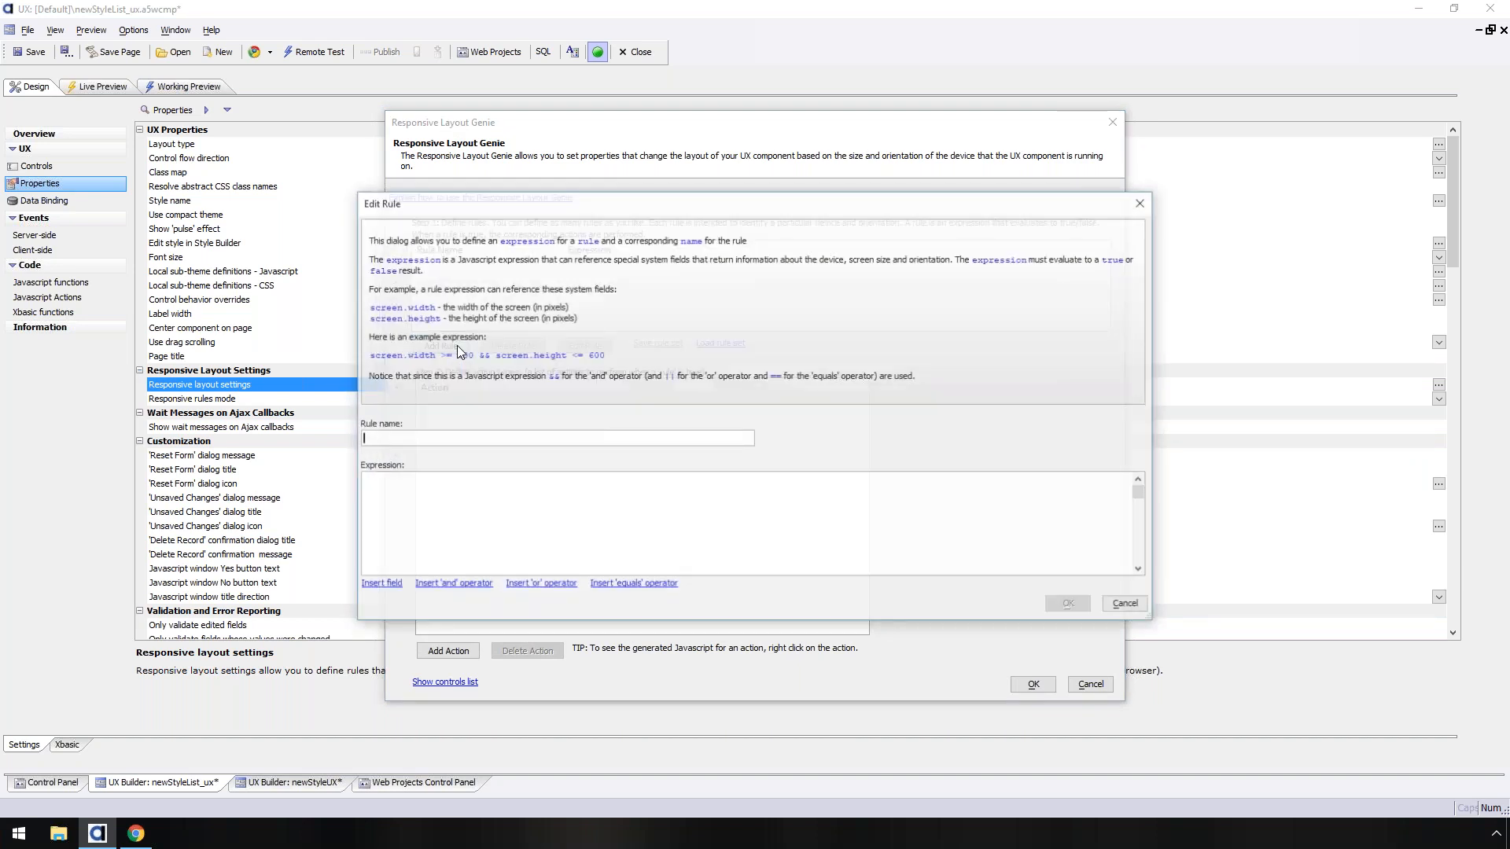
pyautogui.write('mobile')
pyautogui.click(379, 585)
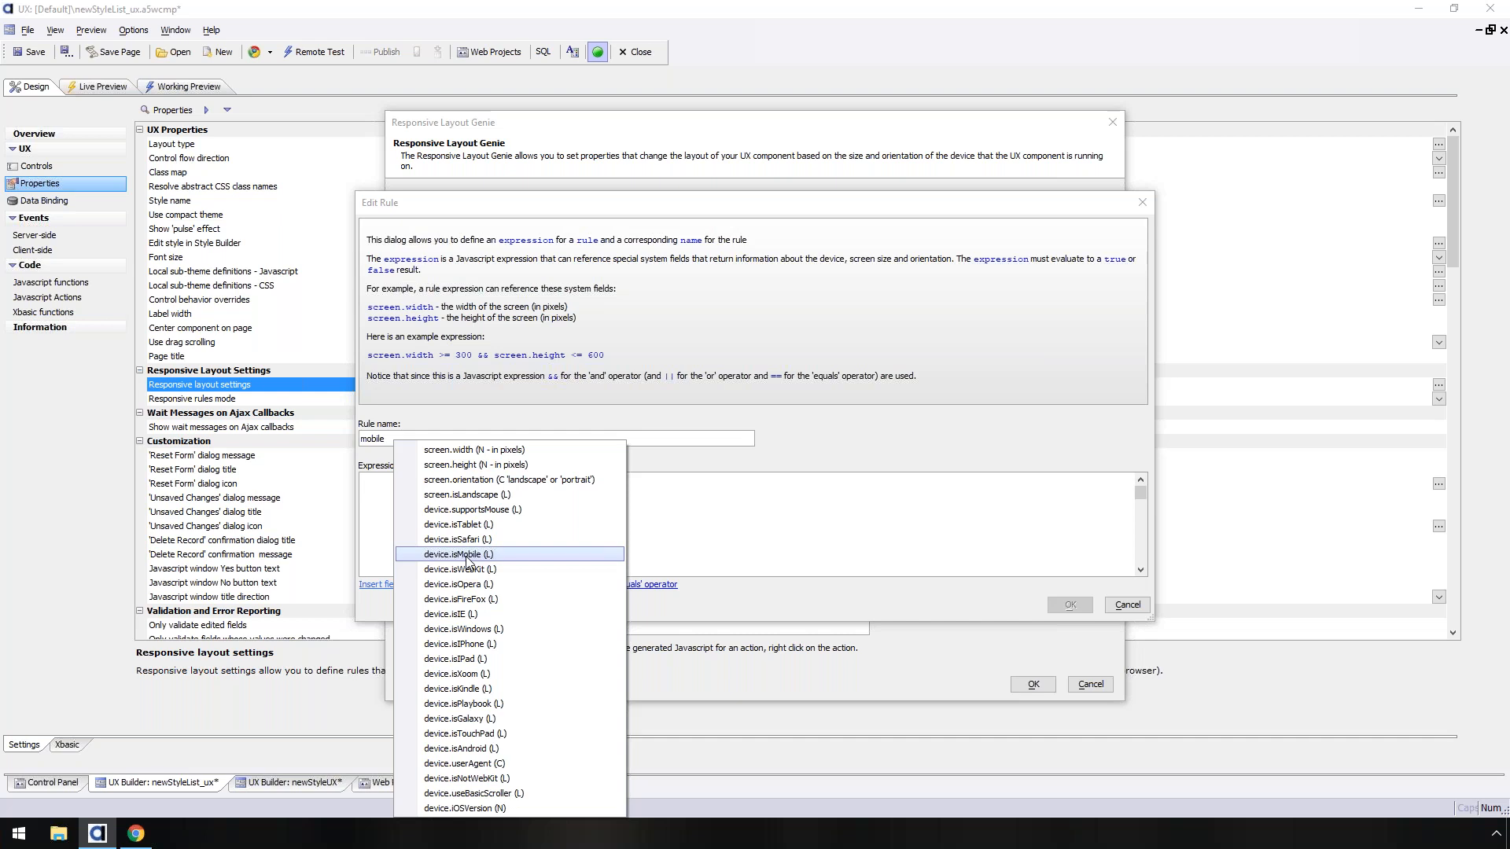
pyautogui.click(466, 558)
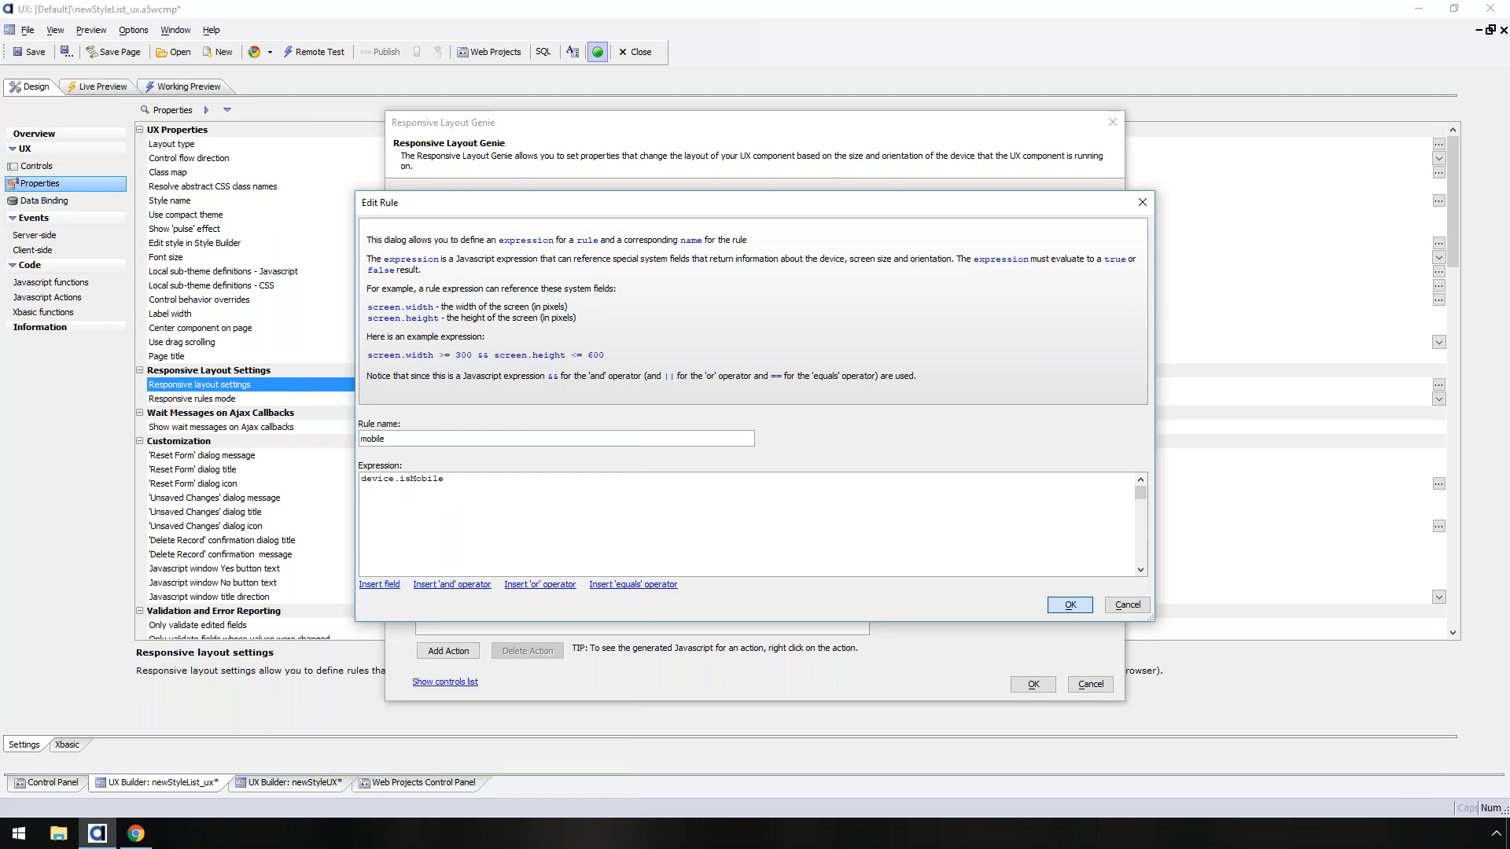
pyautogui.click(1069, 605)
# - Add a responsive action that selects the active layout in the LISTSTYLE list control, with Layout2 as its layout for the mobile rule
pyautogui.click(448, 651)
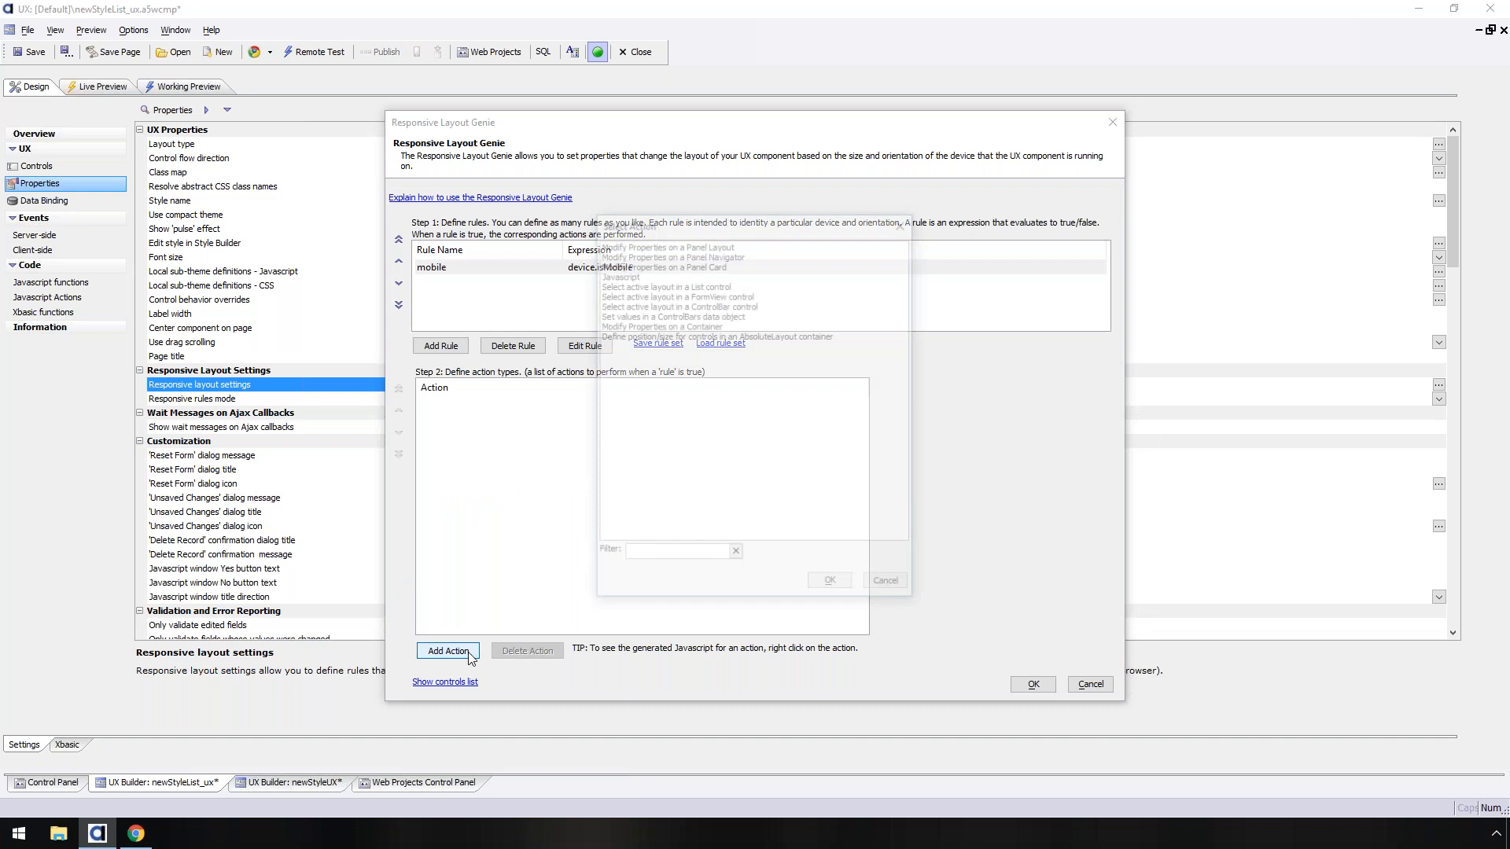
pyautogui.click(628, 285)
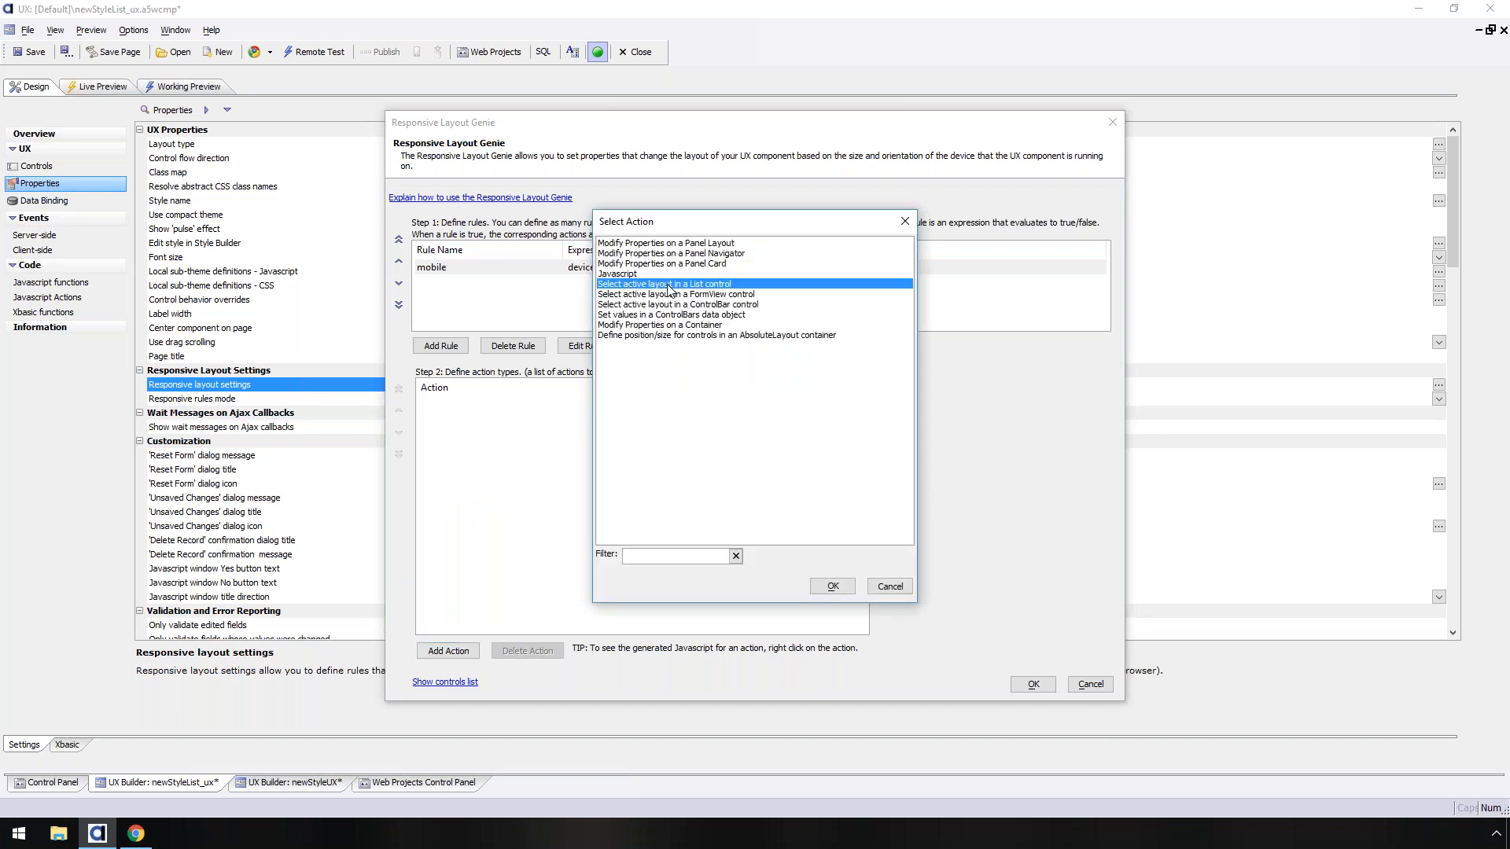
pyautogui.click(833, 586)
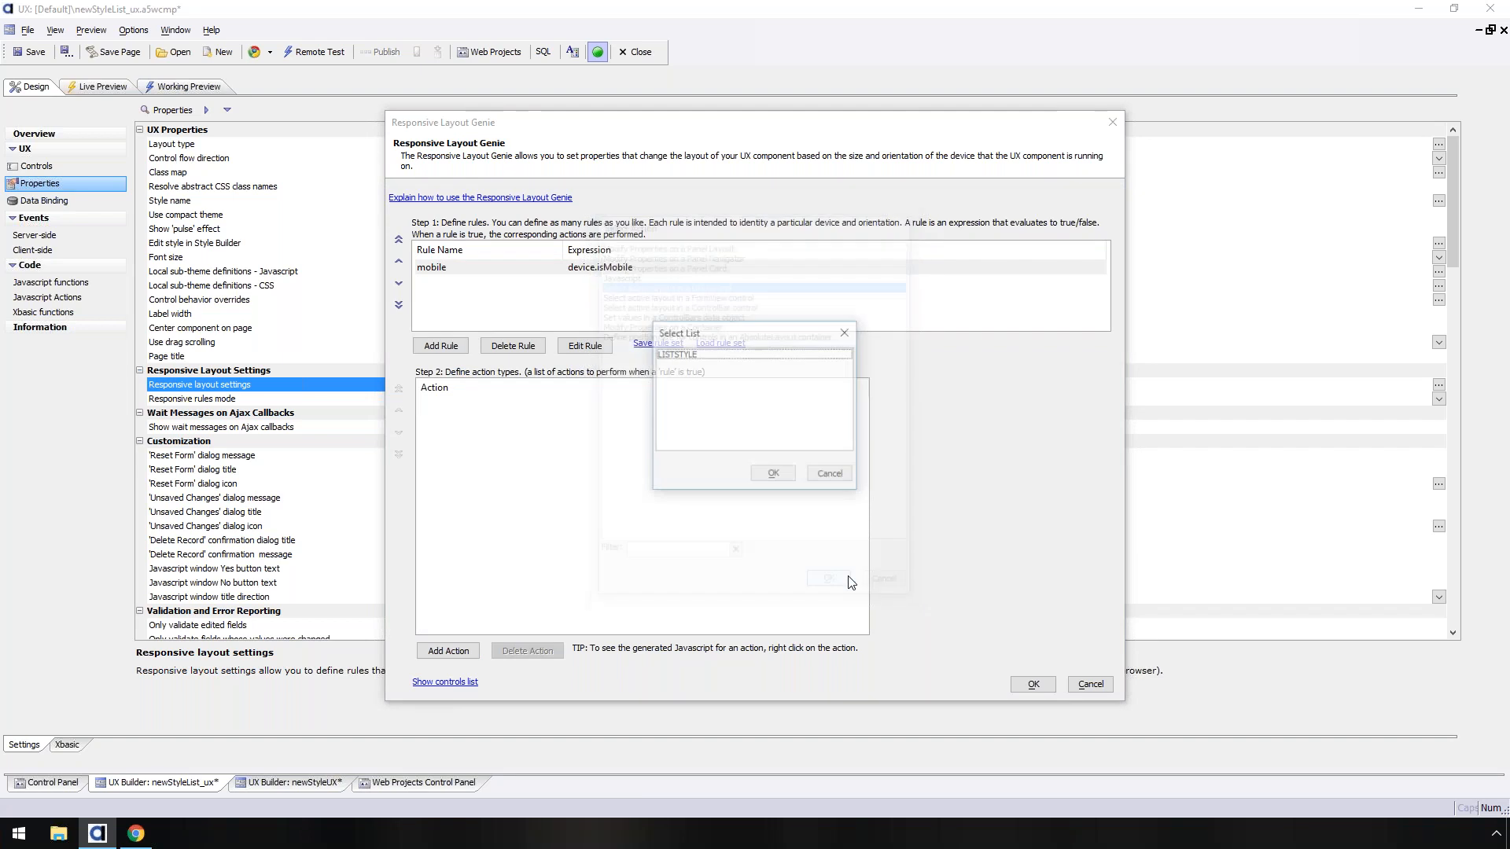
pyautogui.click(771, 473)
pyautogui.click(1102, 433)
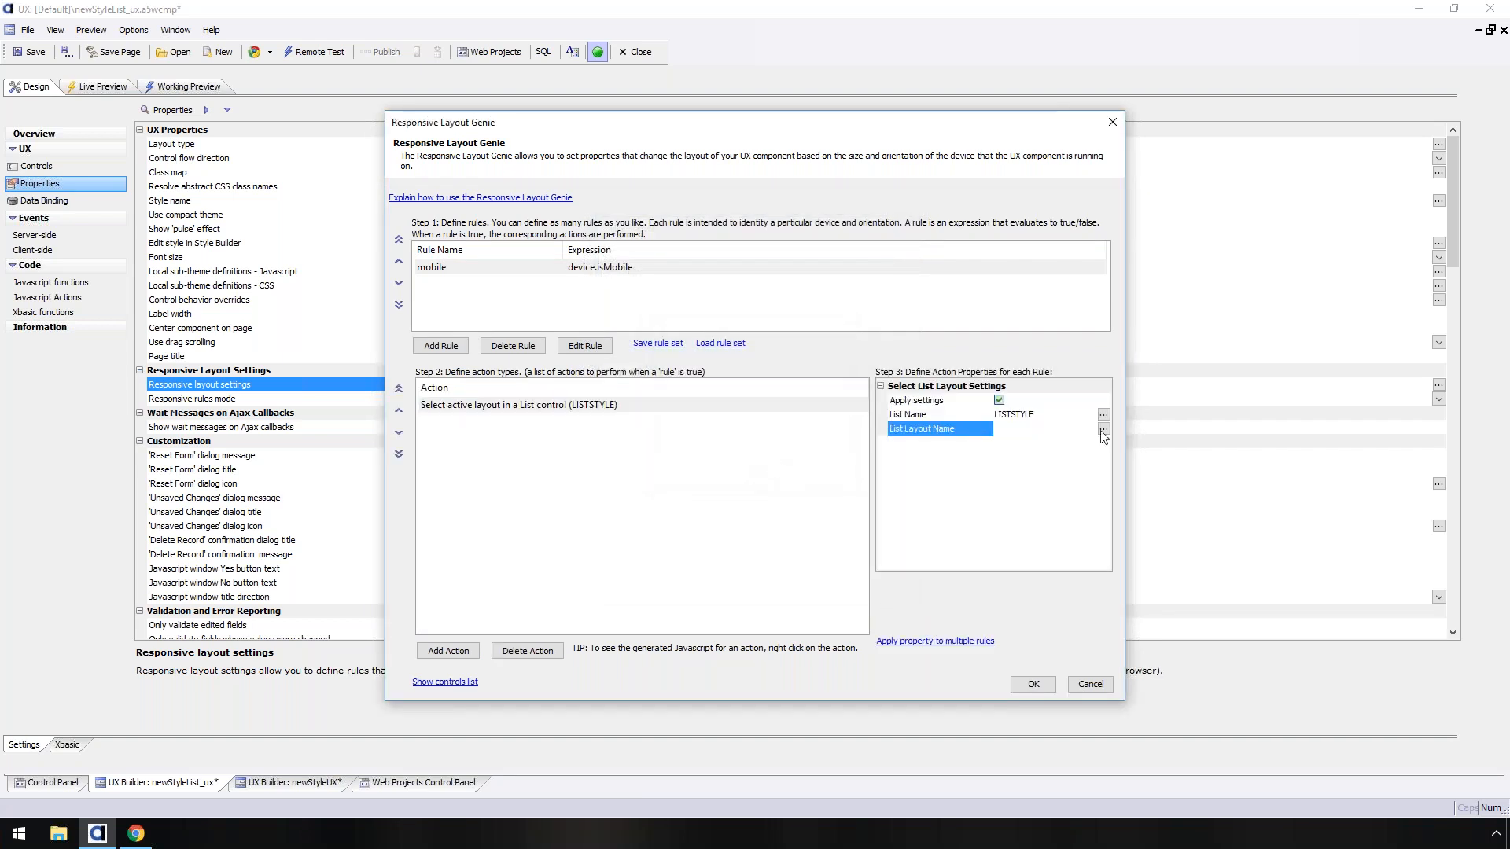
pyautogui.click(775, 365)
pyautogui.click(779, 479)
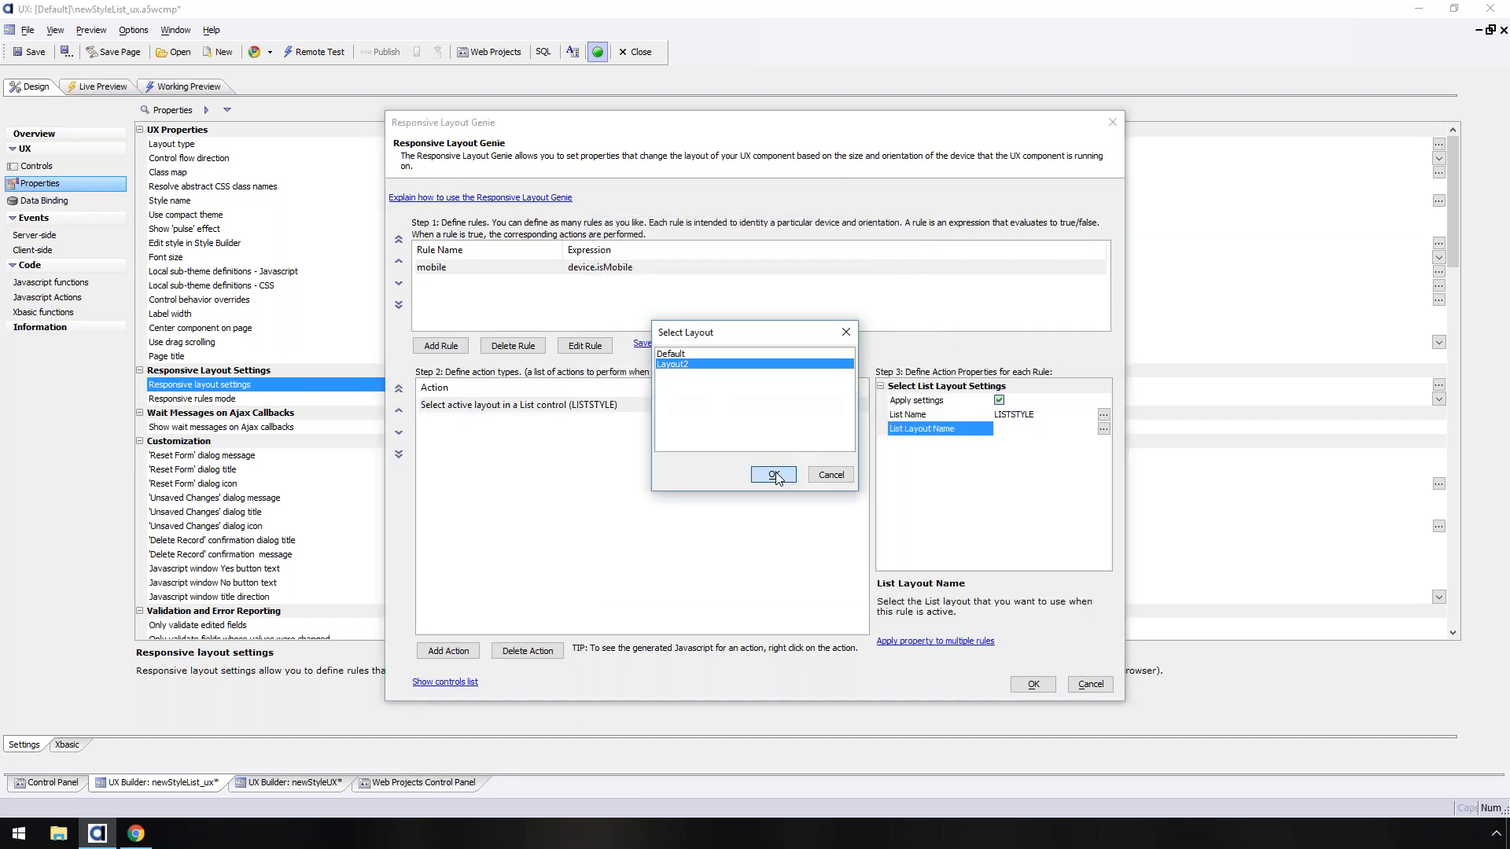
# - Review the mobile rule and the LISTSTYLE layout action assigned to it in the responsive layout settings
pyautogui.click(487, 406)
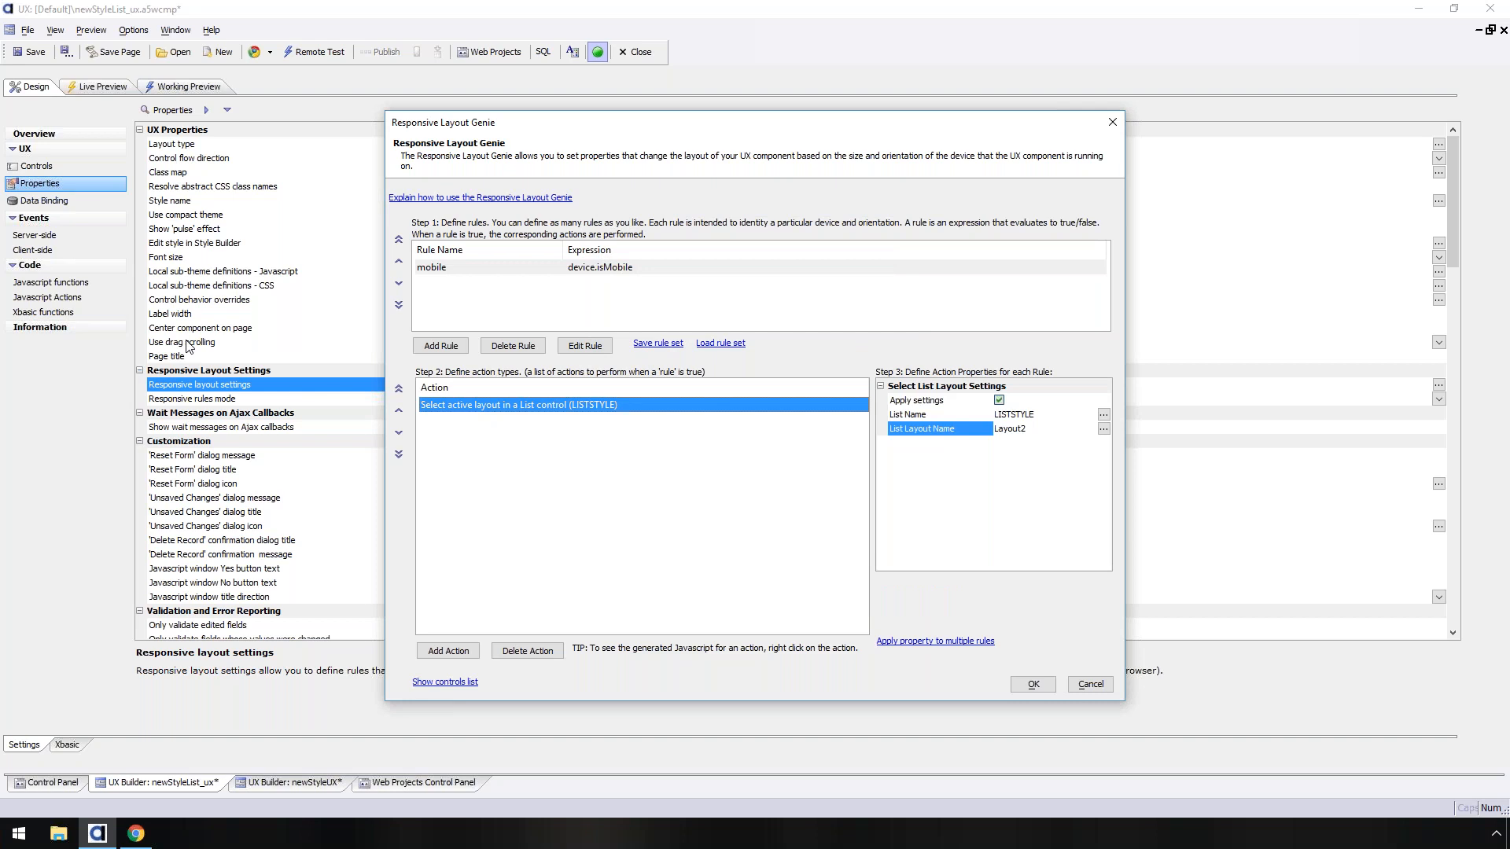
pyautogui.click(506, 271)
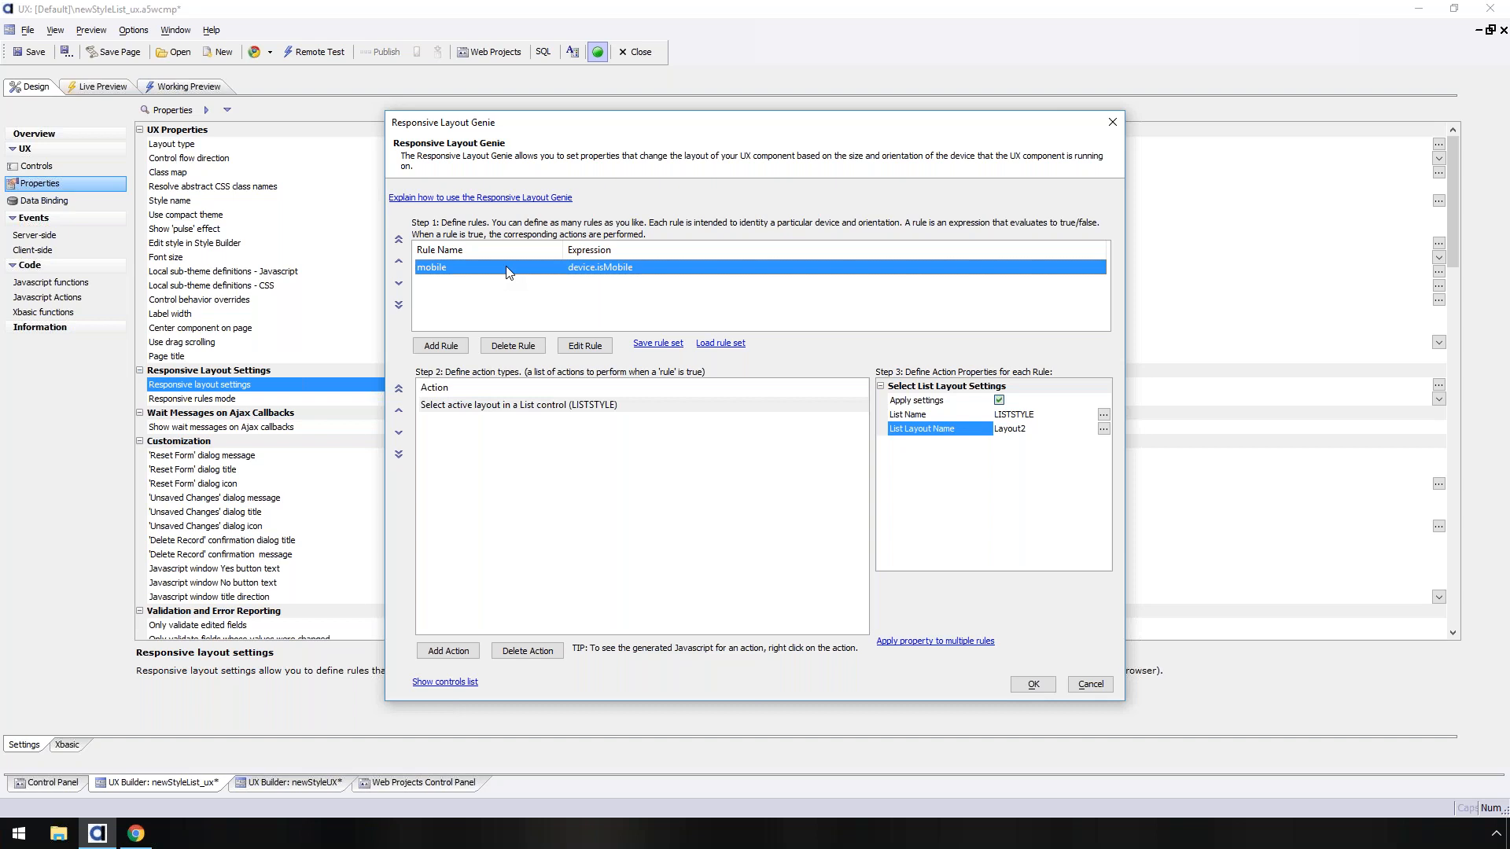
pyautogui.click(503, 413)
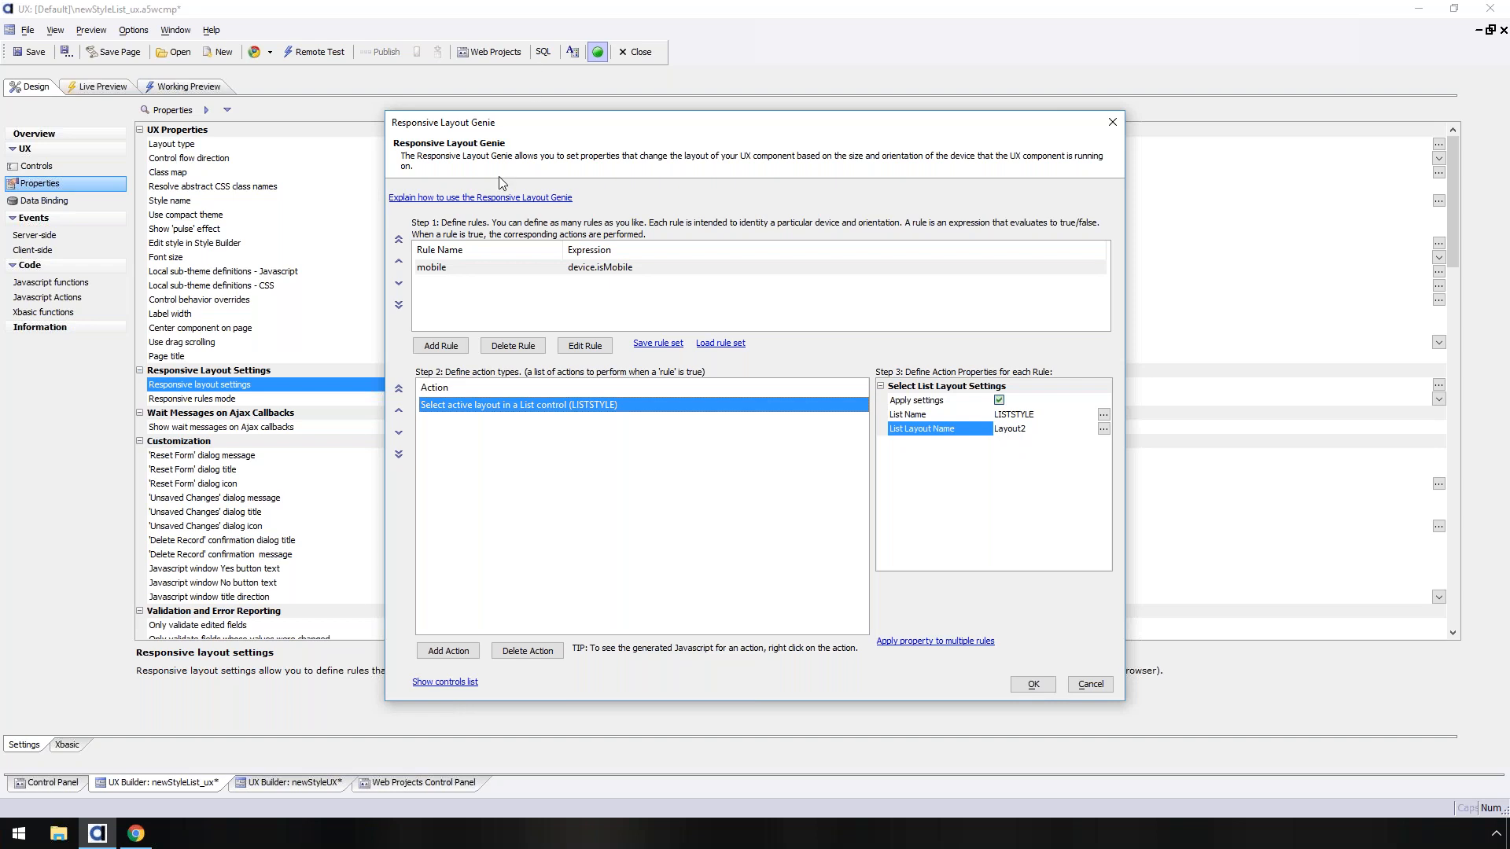
# - Examine the available responsive action types, including the List, FormView, ControlBar and Javascript actions, and cancel out of the responsive layout settings to the controls
pyautogui.click(469, 653)
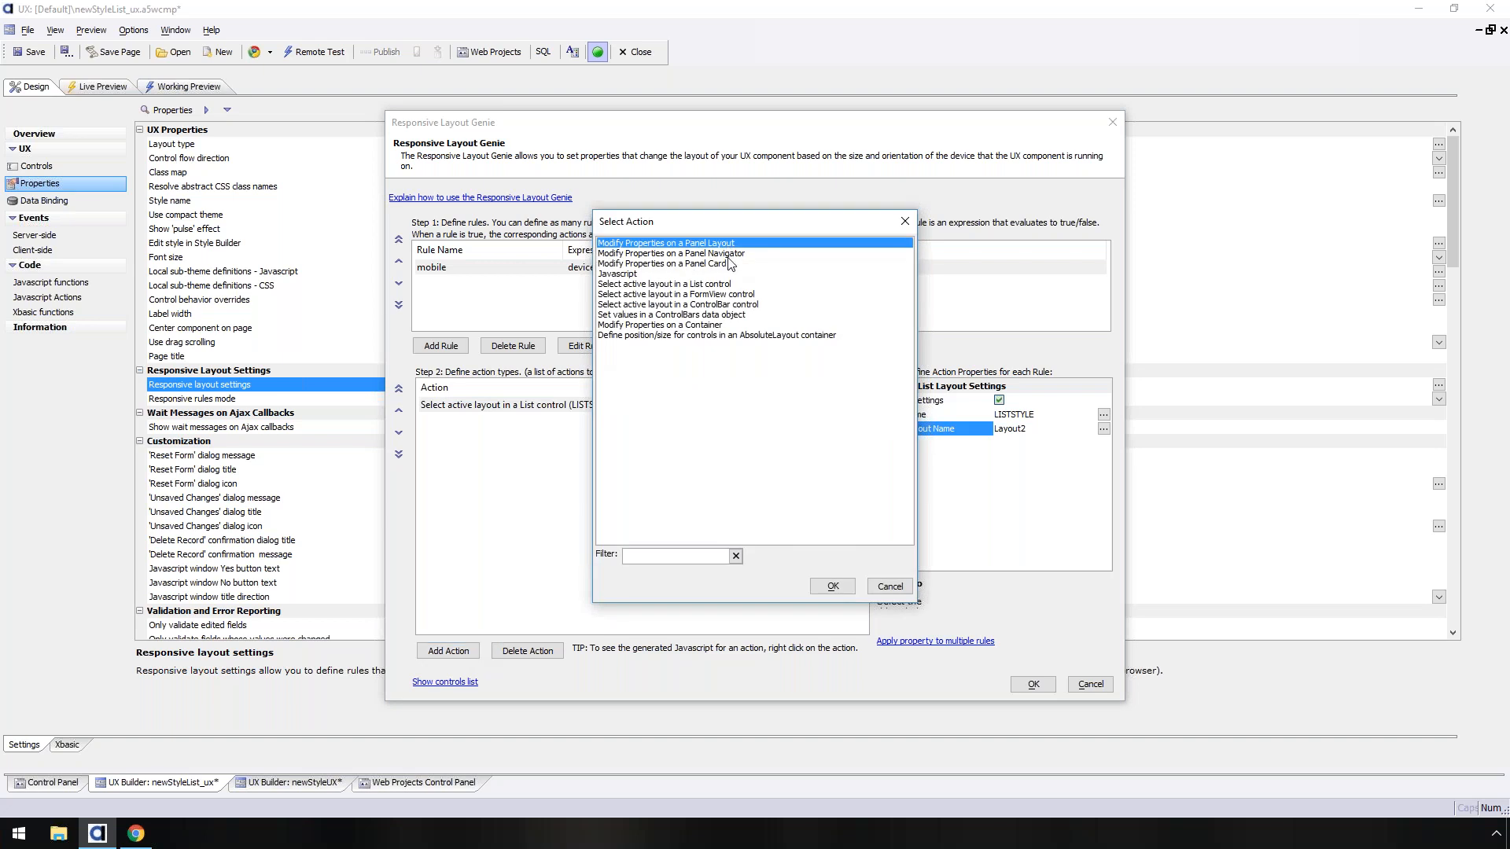
pyautogui.click(723, 284)
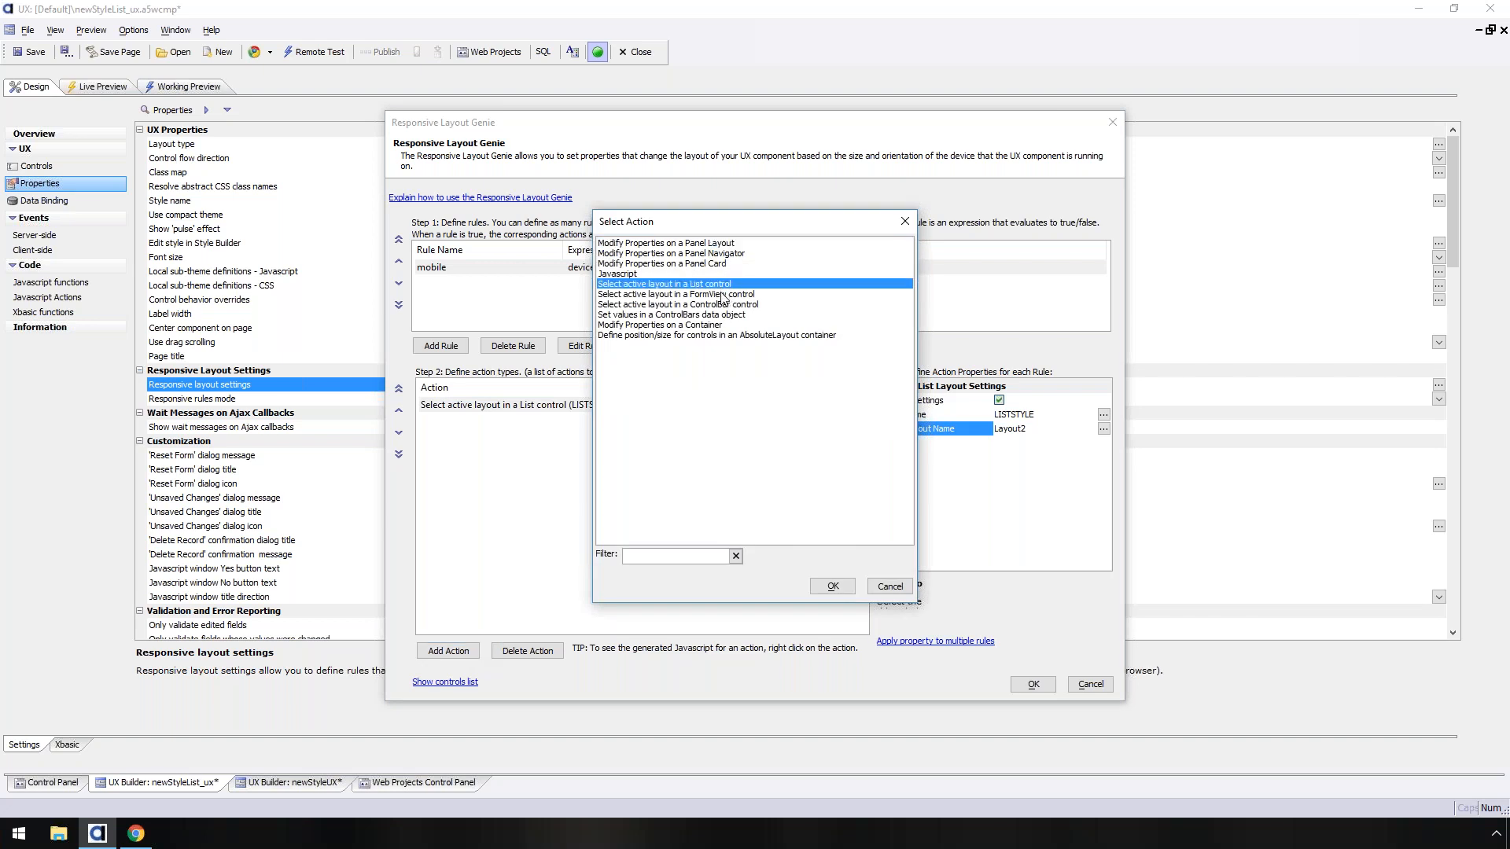
pyautogui.click(722, 295)
pyautogui.click(725, 306)
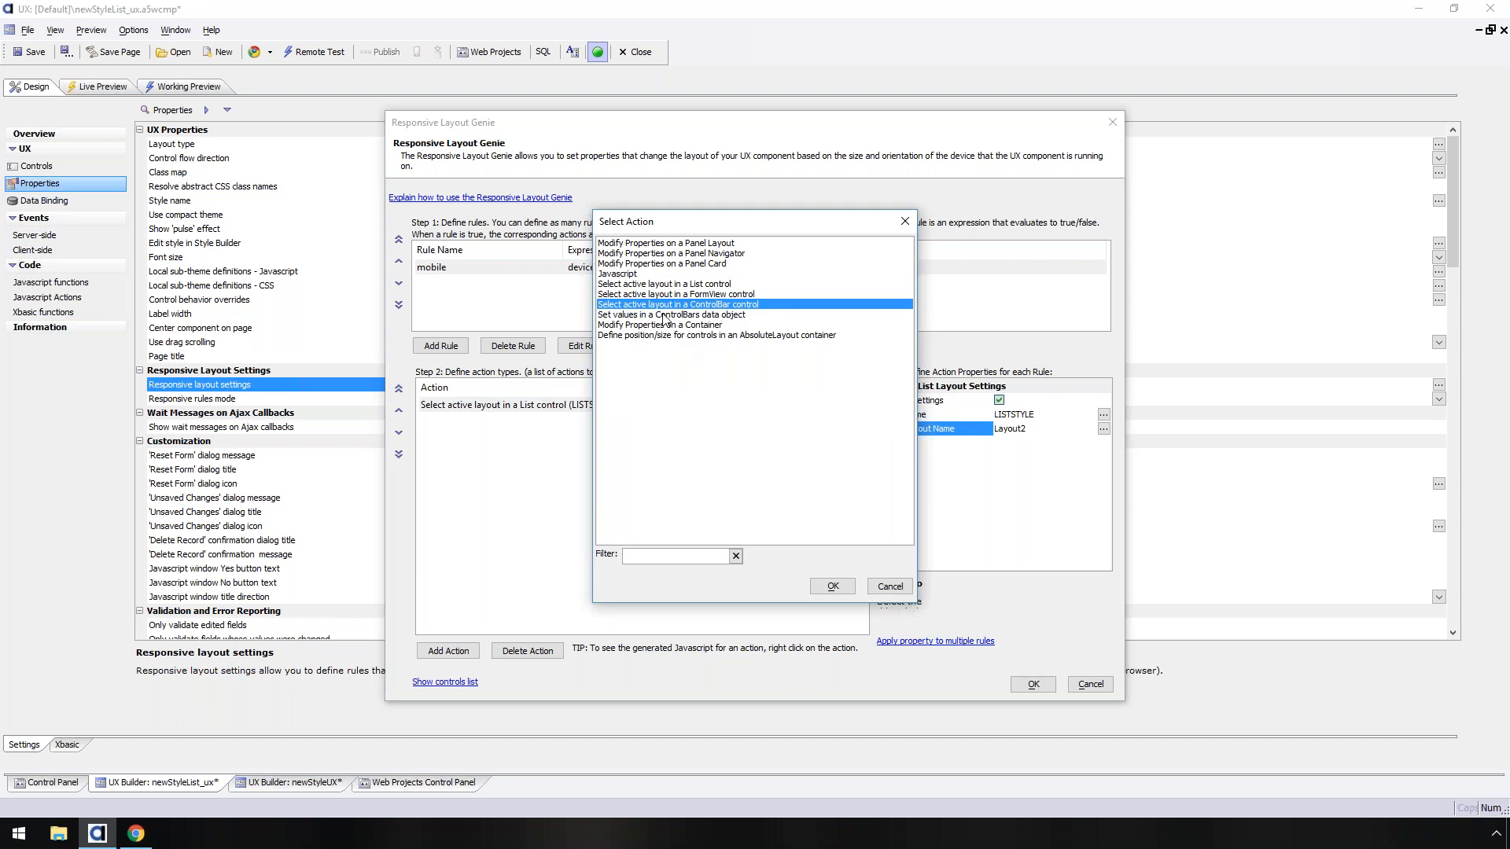
pyautogui.click(628, 276)
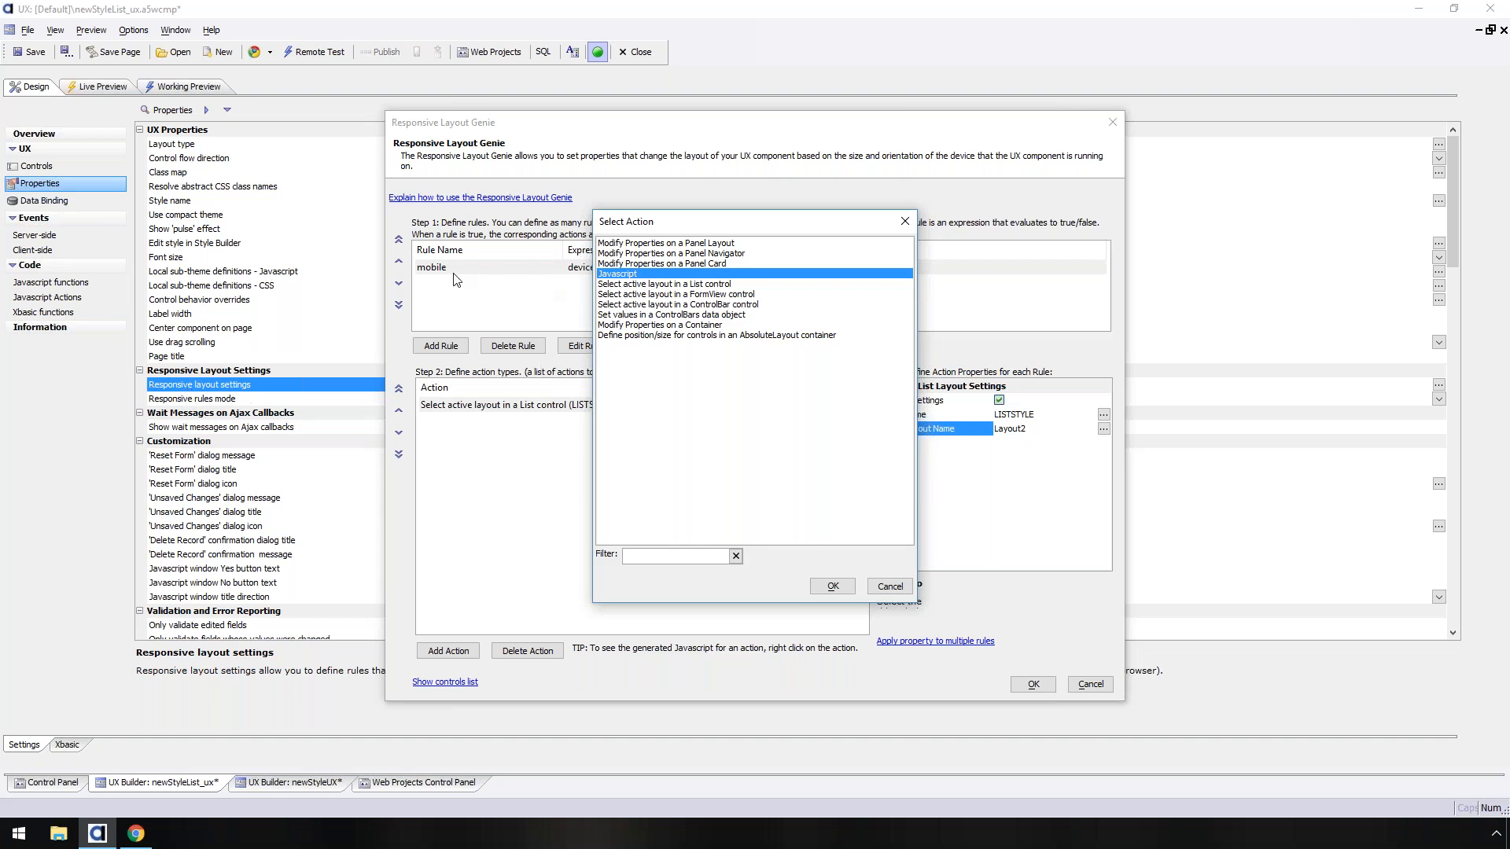
pyautogui.click(891, 587)
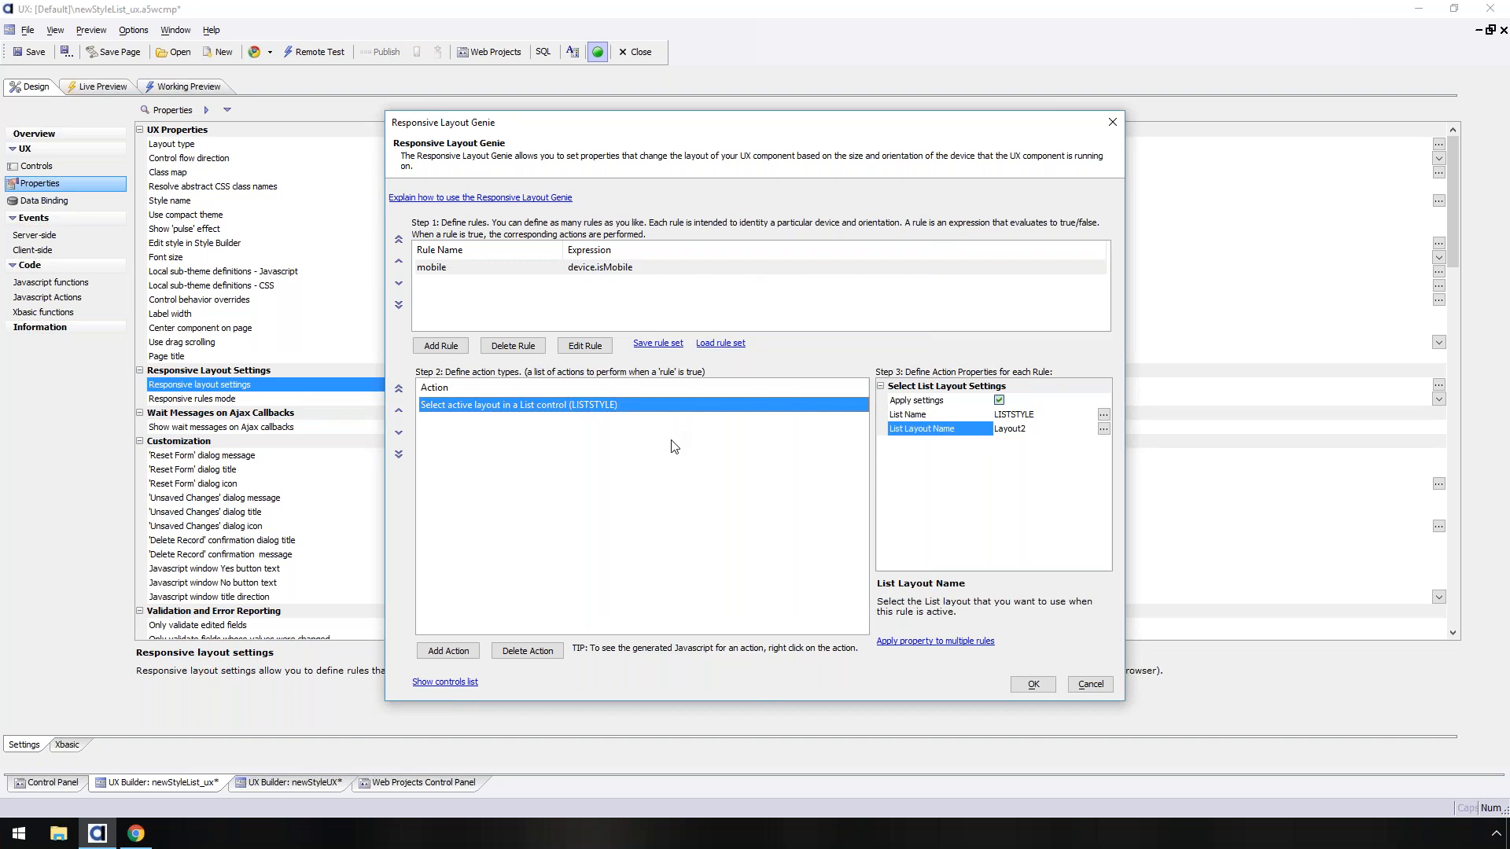
pyautogui.click(1090, 685)
pyautogui.click(77, 165)
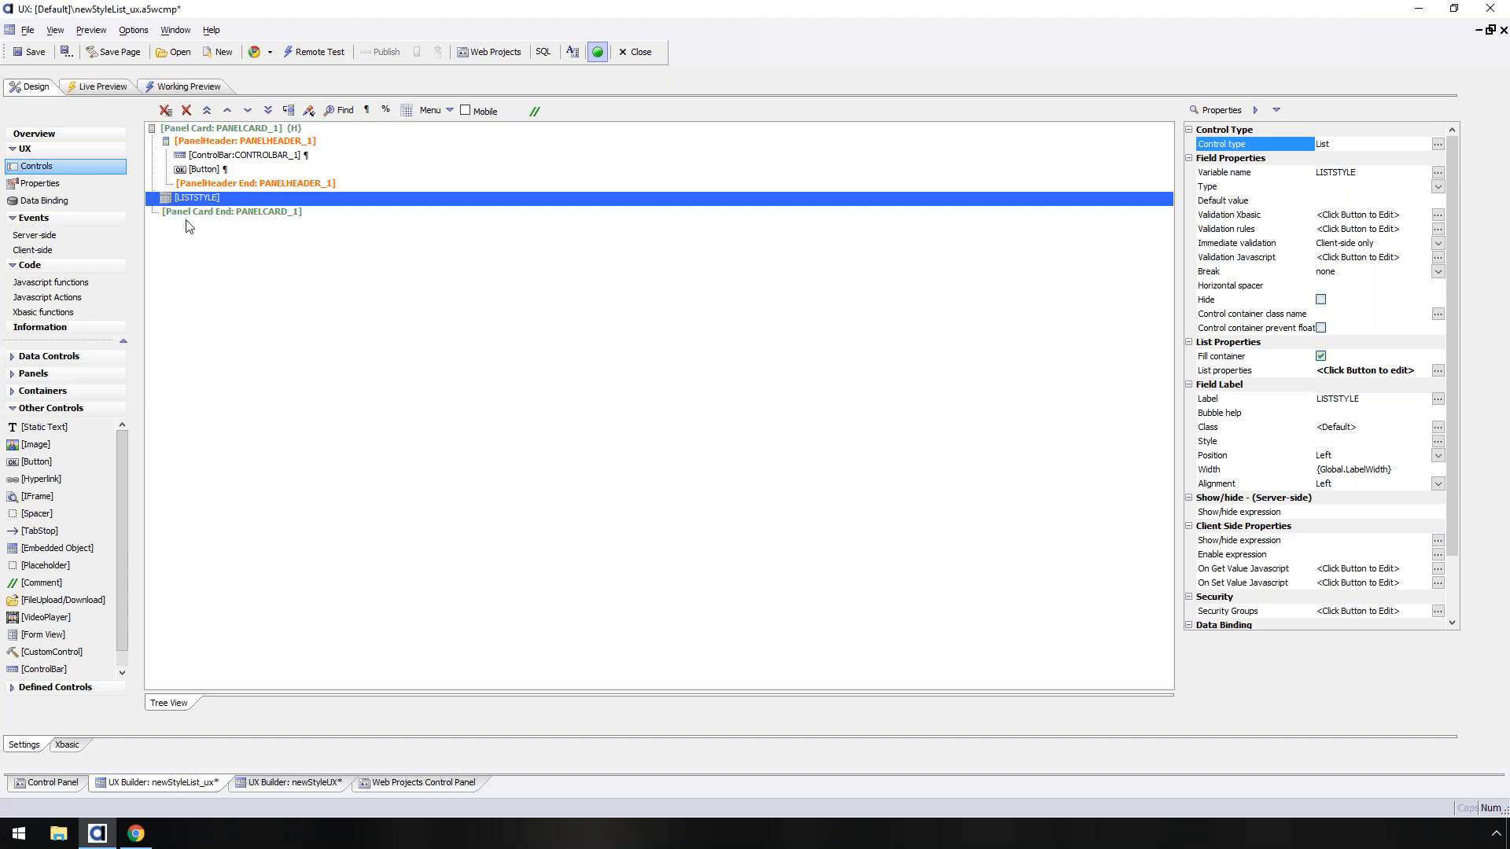
# - Create a new blank UX web component from the Web Projects Control Panel
pyautogui.click(391, 788)
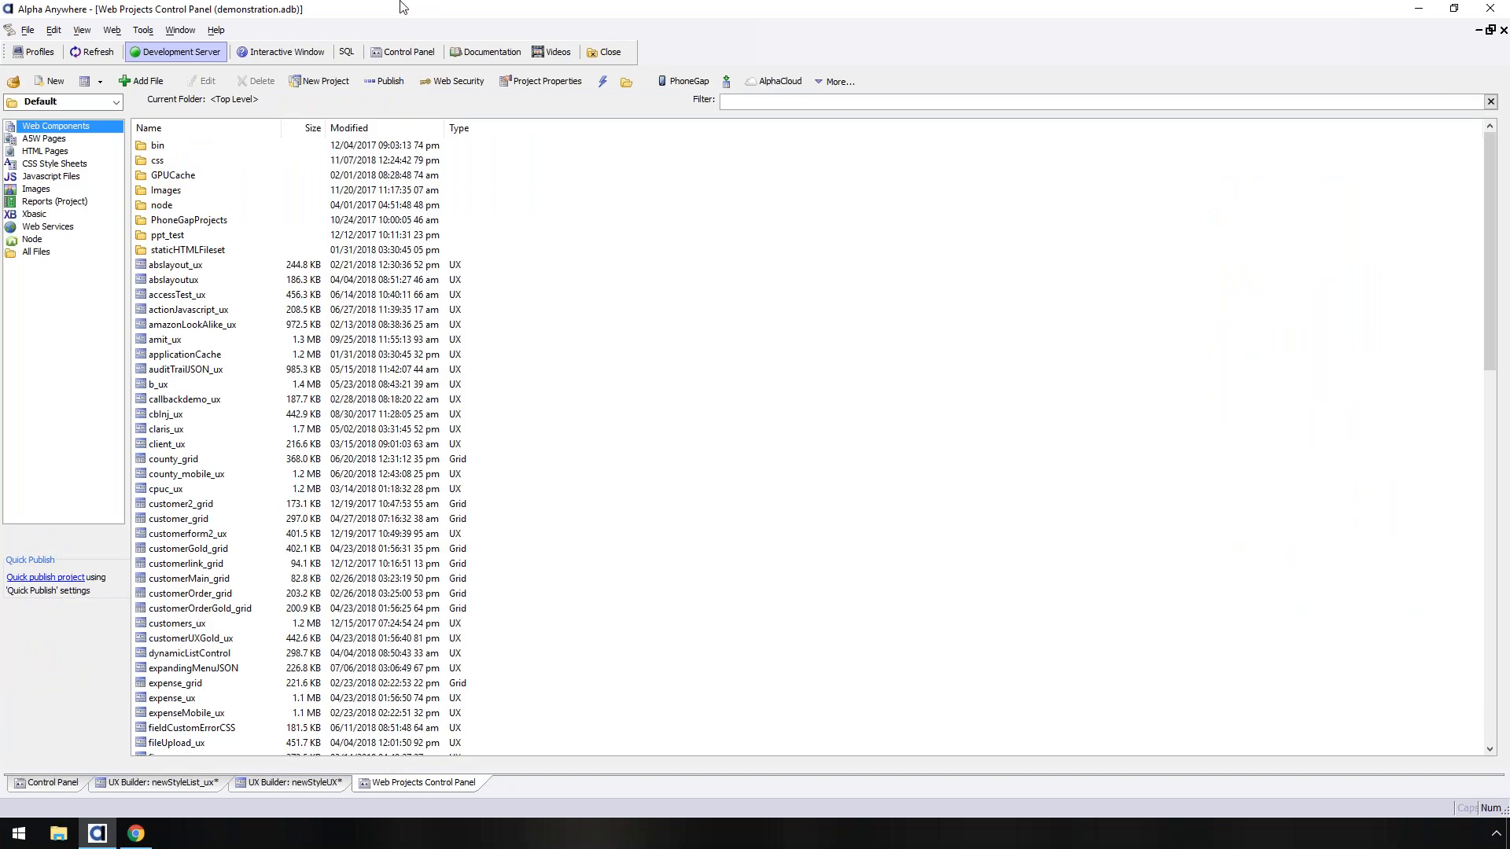
pyautogui.click(49, 81)
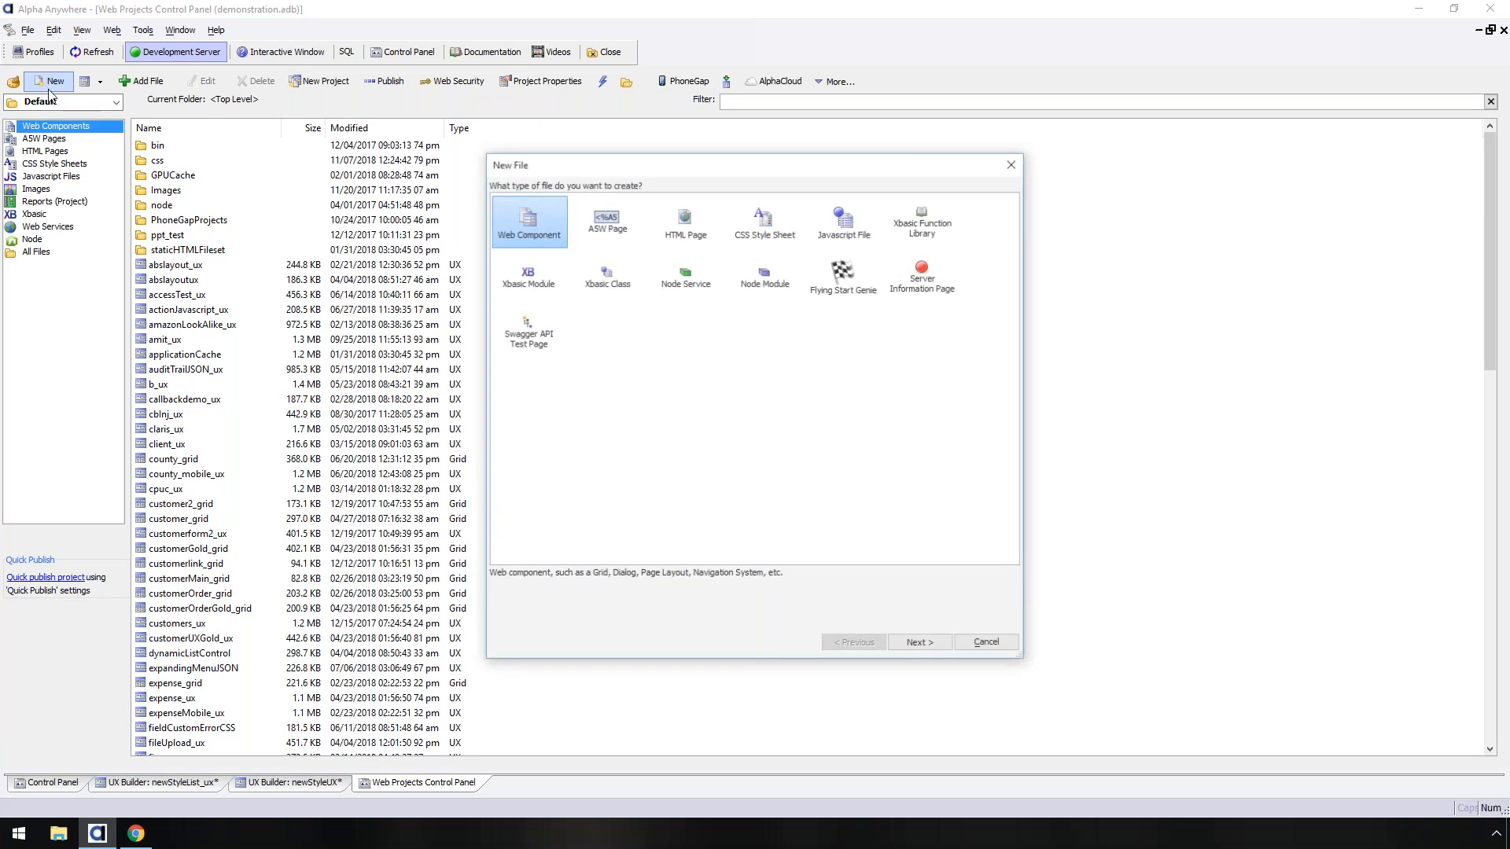
pyautogui.click(919, 642)
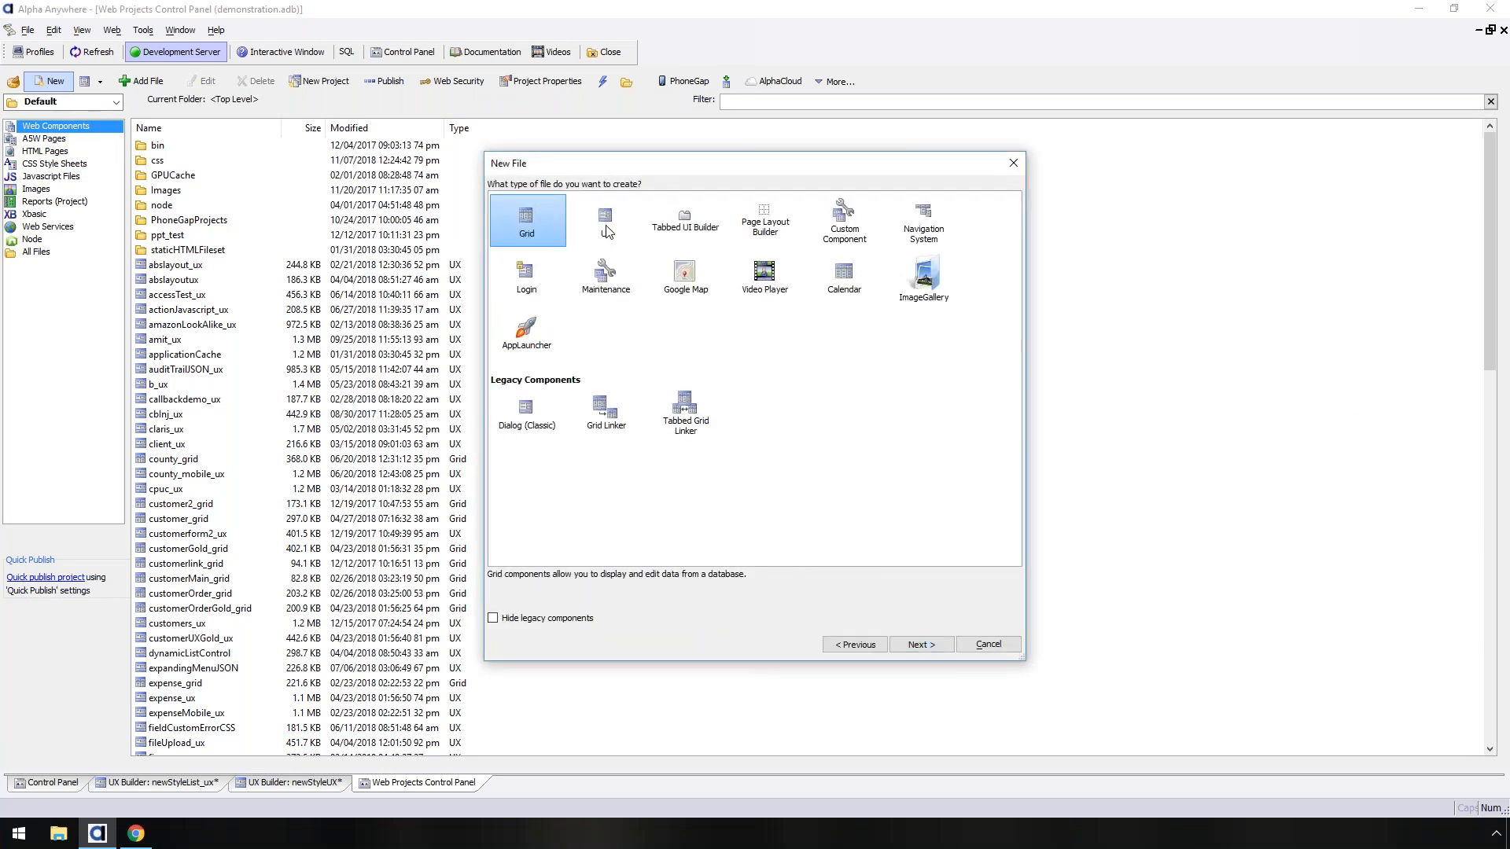
pyautogui.click(606, 228)
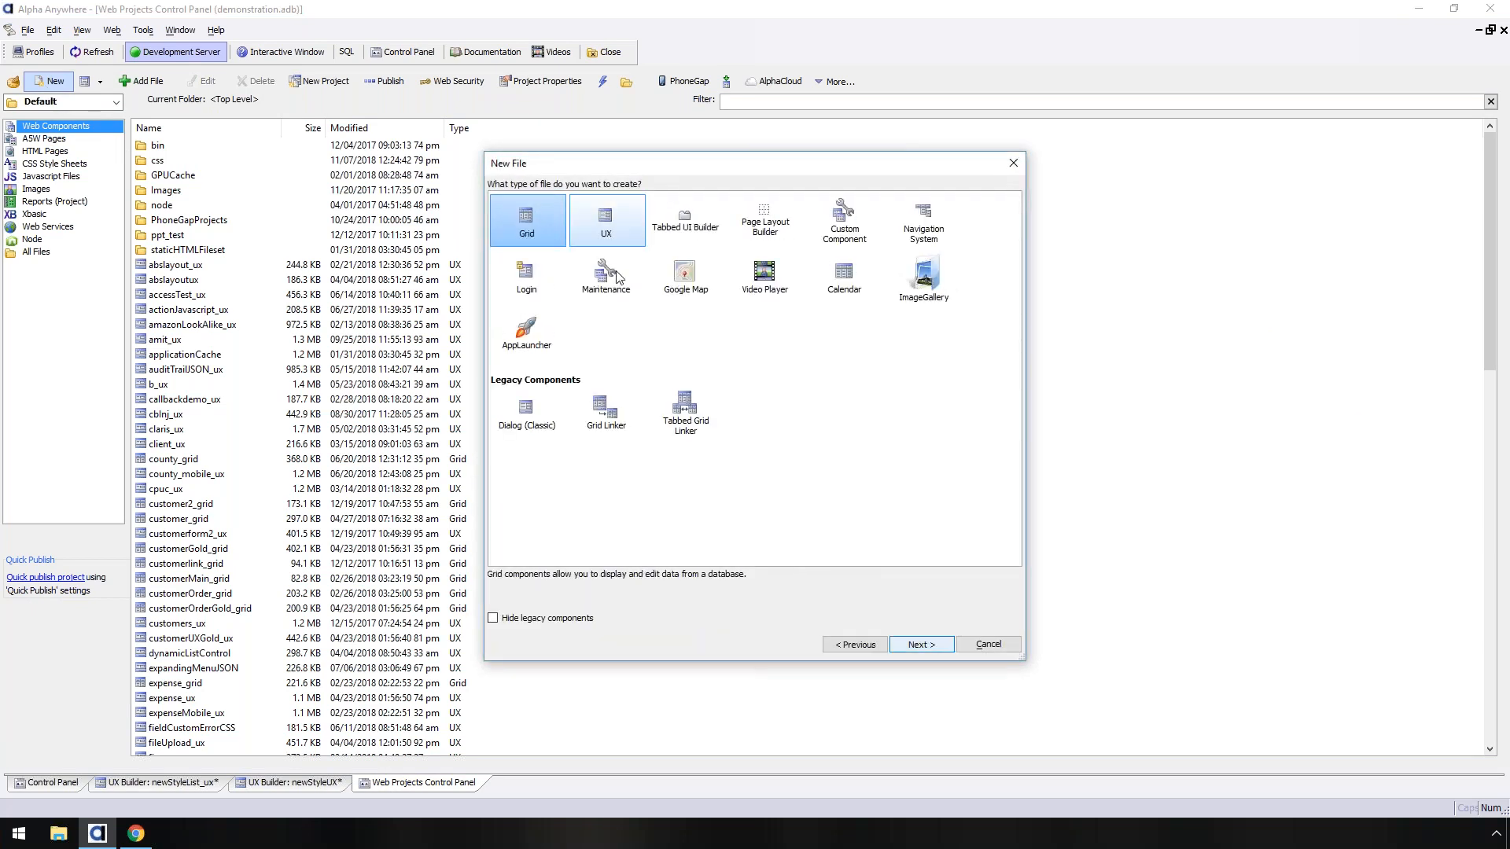
pyautogui.click(913, 645)
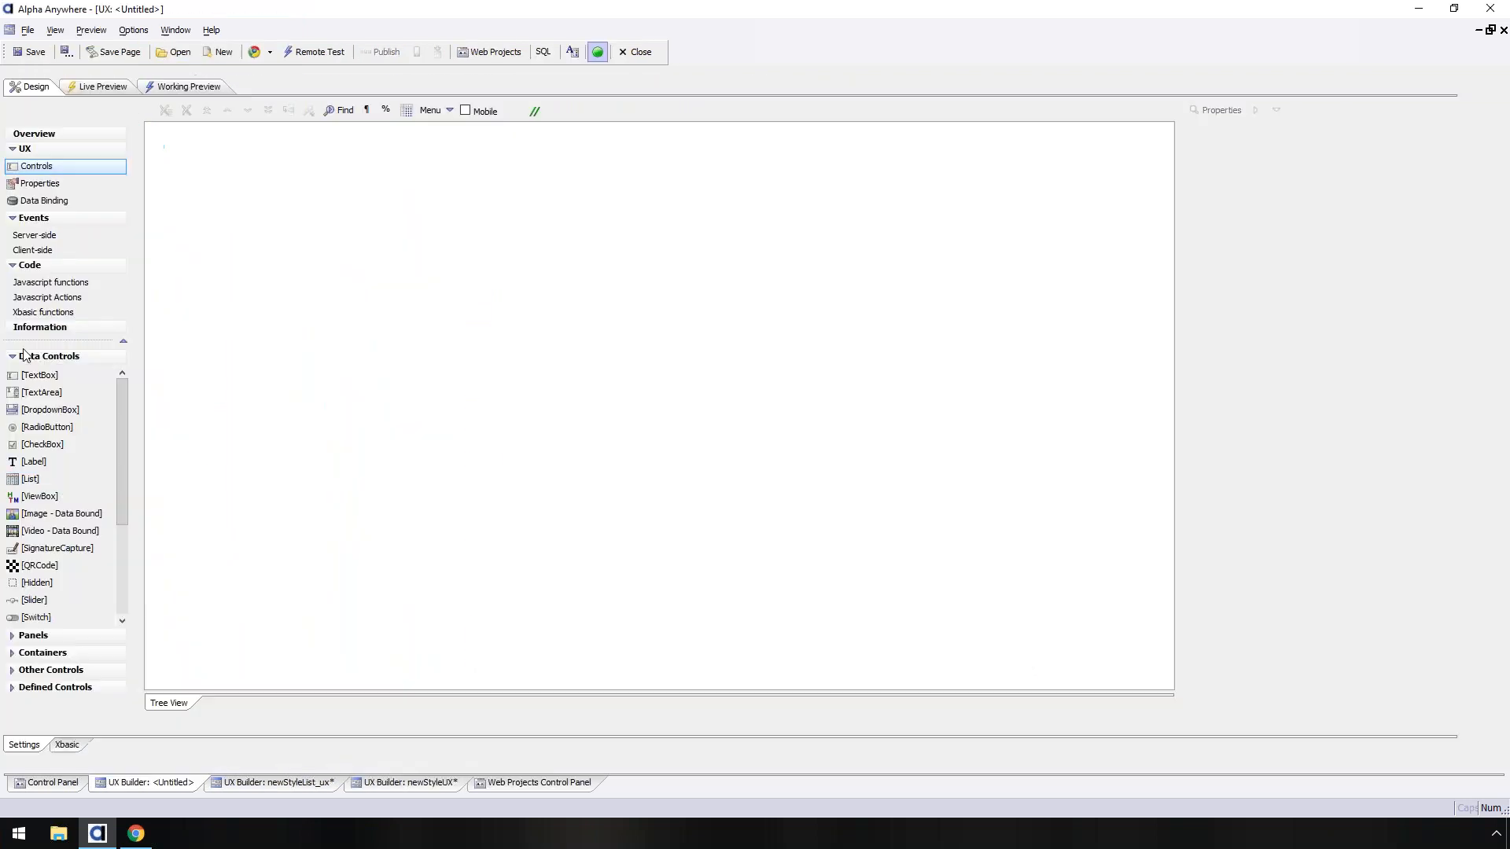
# - Add a List control named listcustomers and base it on the Customers table of the AADemo-Northwind connection using the Quick Setup Genie
pyautogui.click(63, 482)
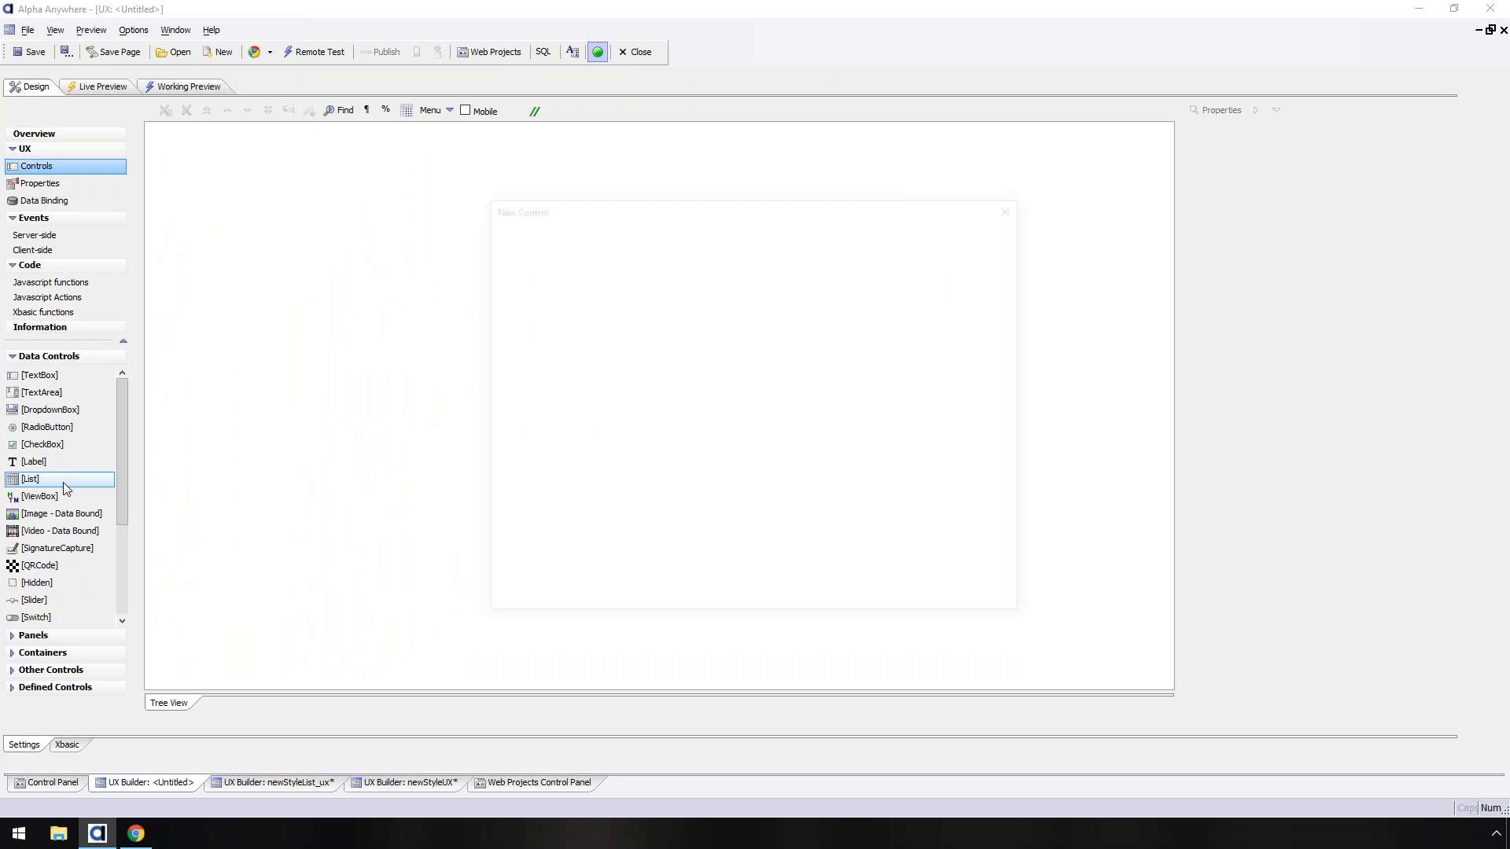
pyautogui.write('listcustomers')
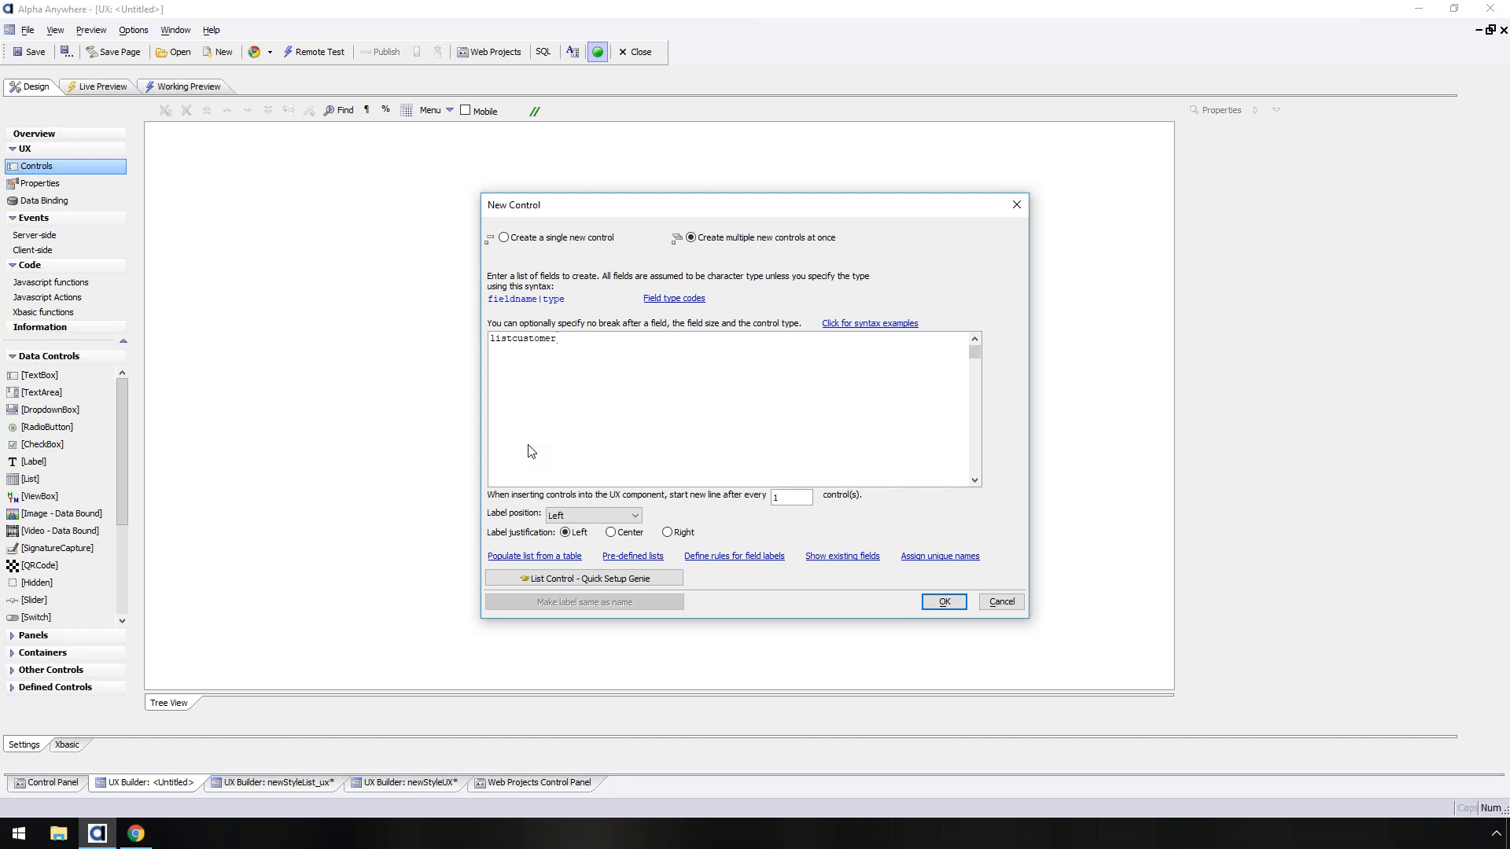
pyautogui.click(583, 578)
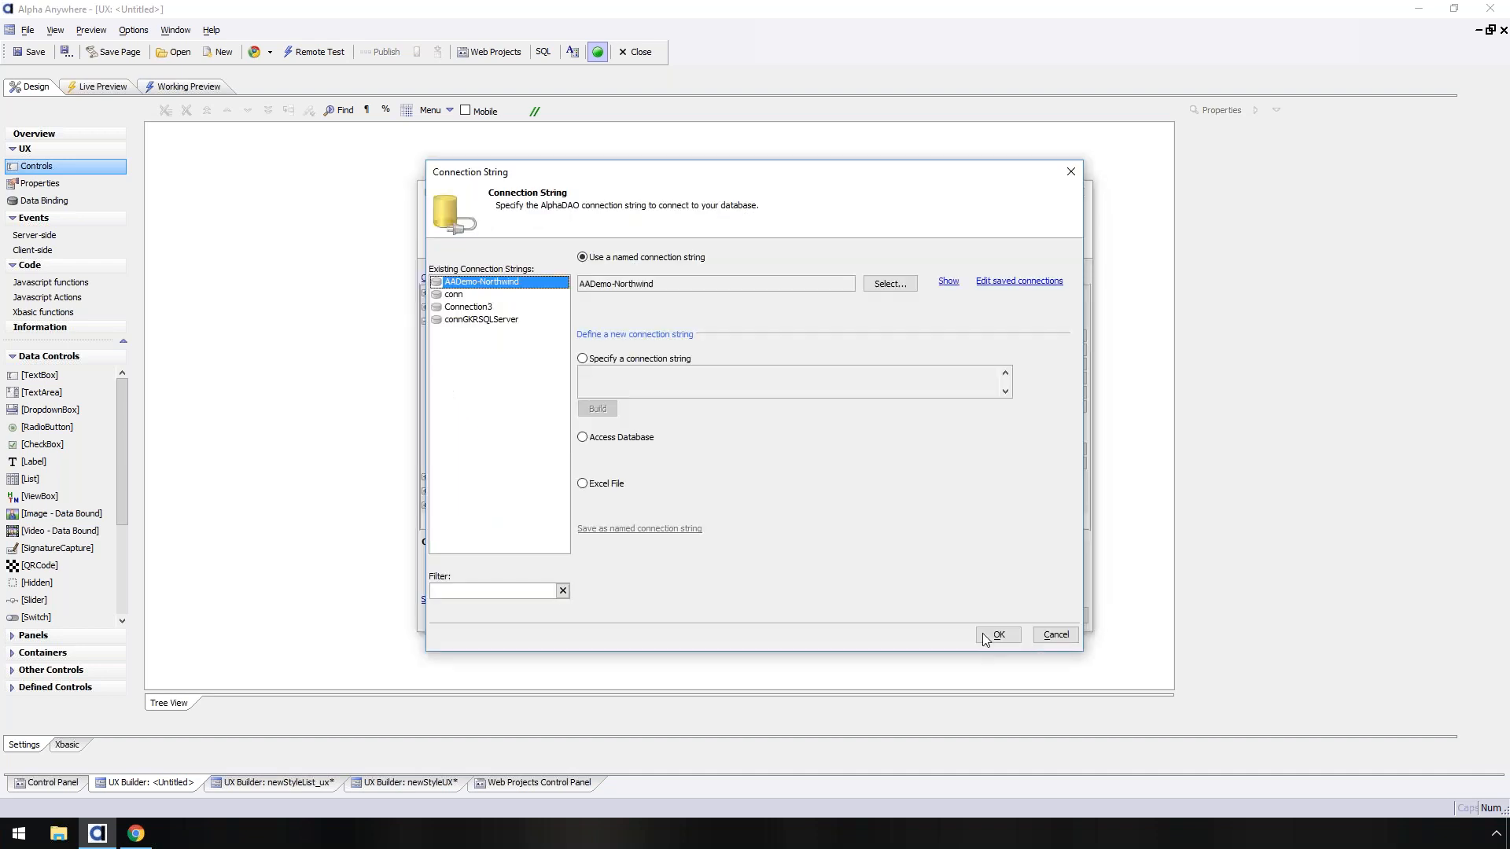
pyautogui.click(996, 635)
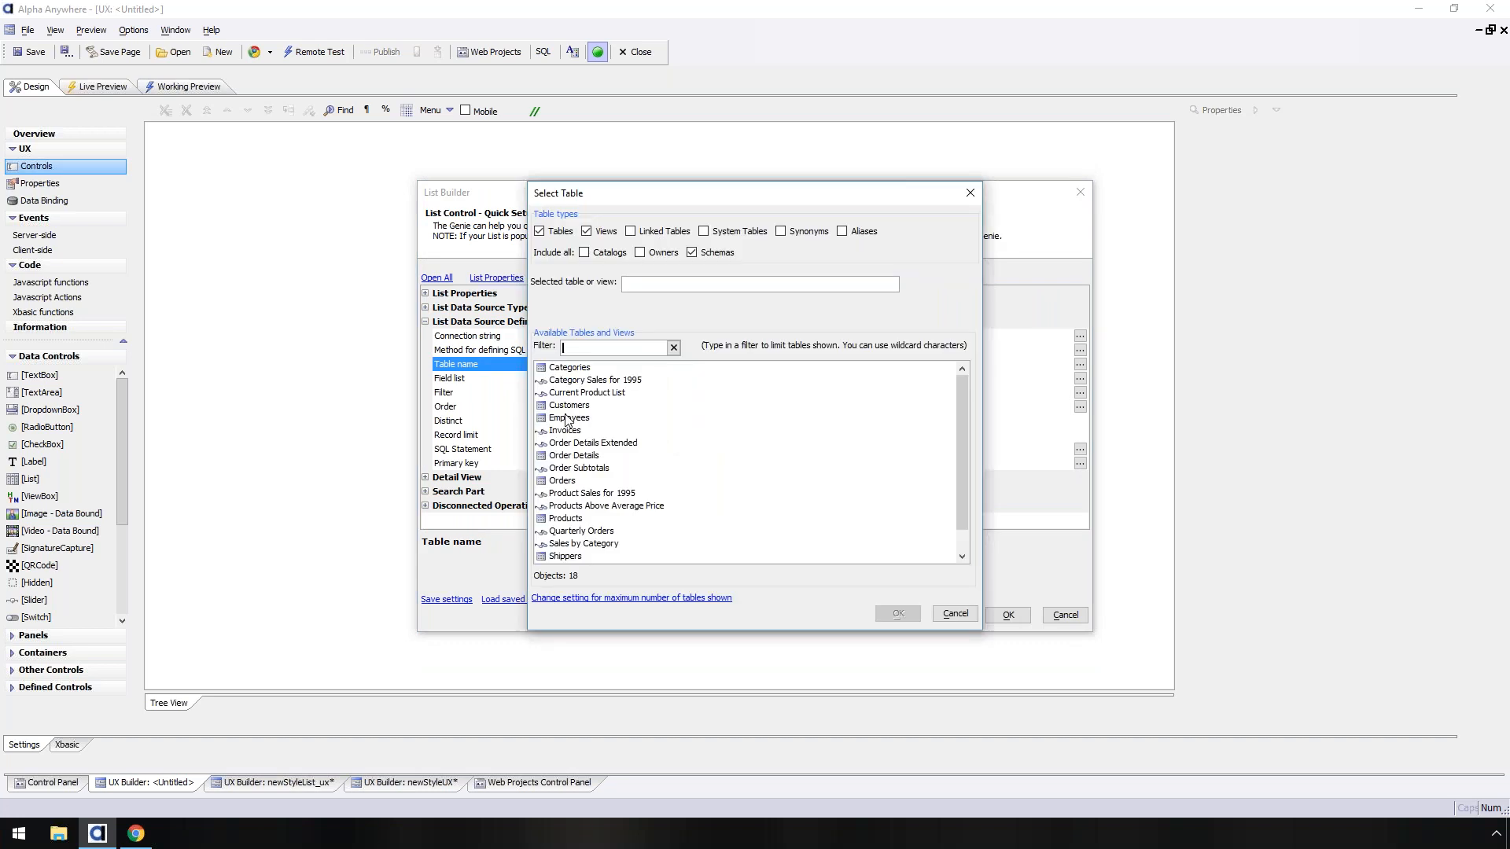
pyautogui.click(567, 409)
pyautogui.doubleClick(568, 406)
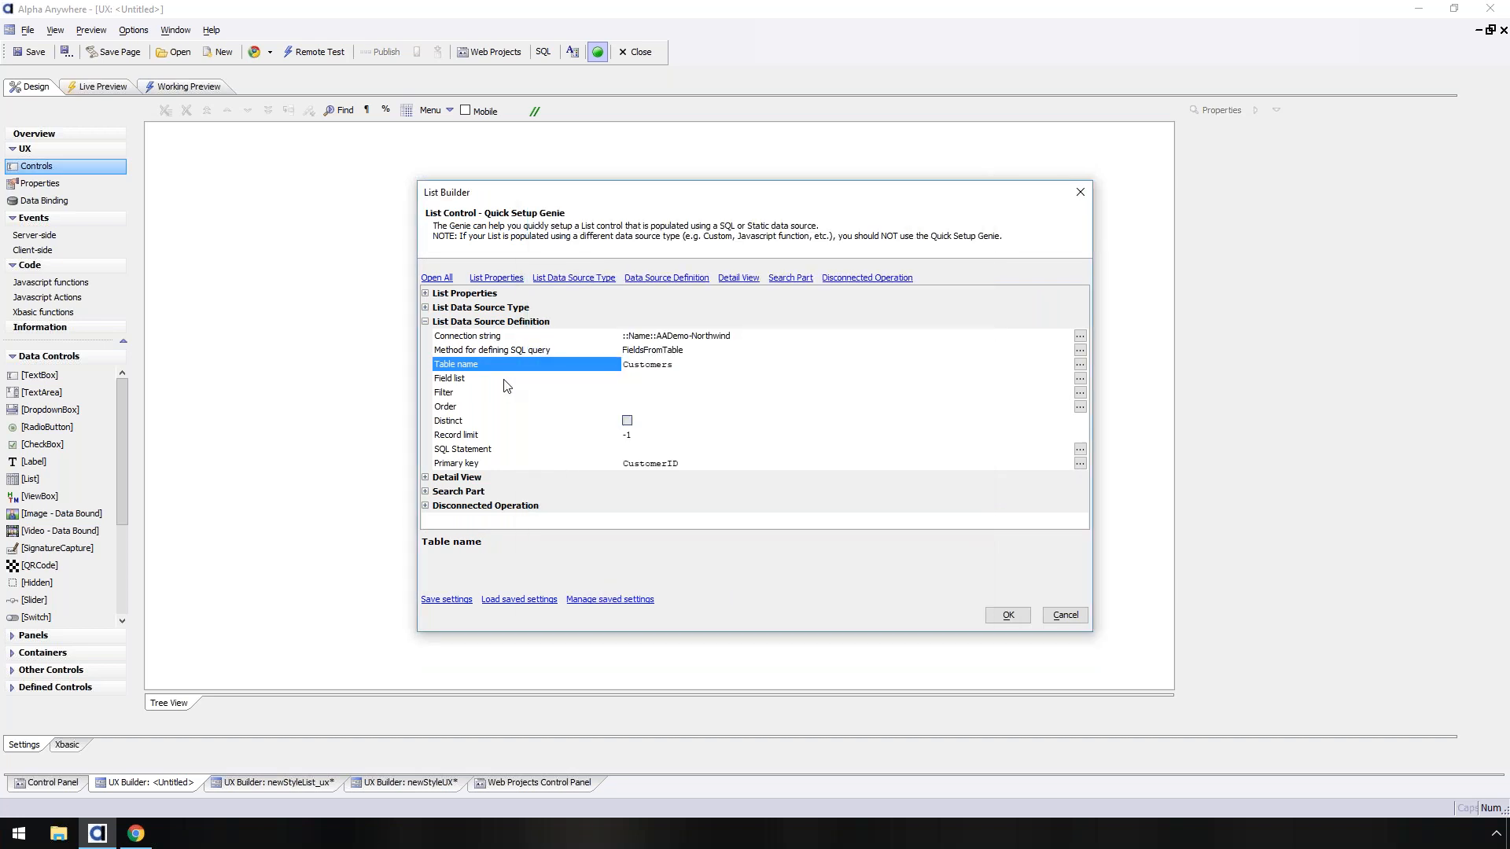
# - Include all fields of the Customers table in the list's field list and finish its quick setup
pyautogui.doubleClick(505, 381)
pyautogui.click(712, 533)
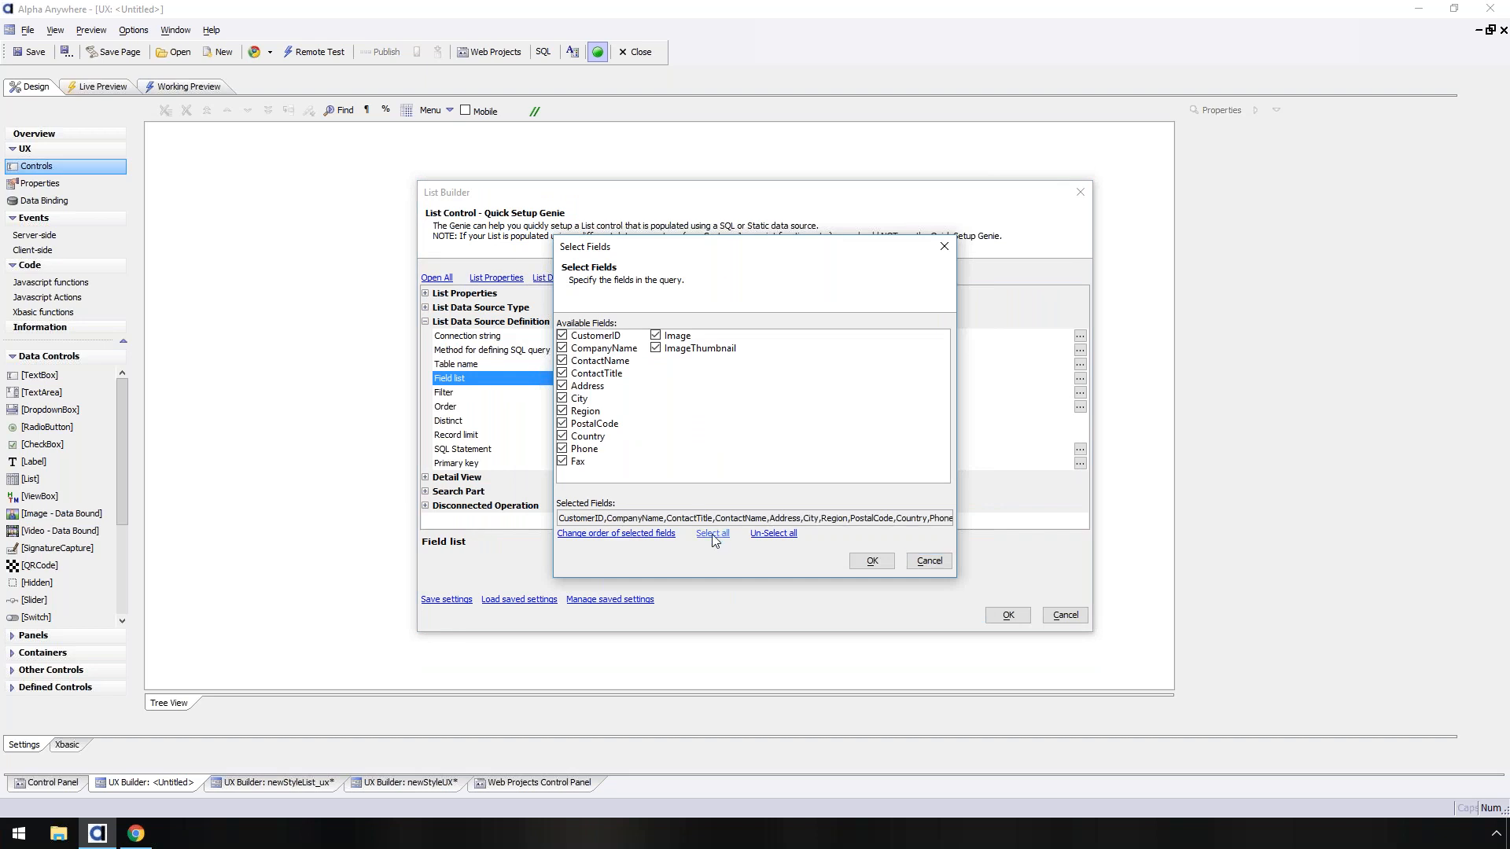
pyautogui.click(774, 534)
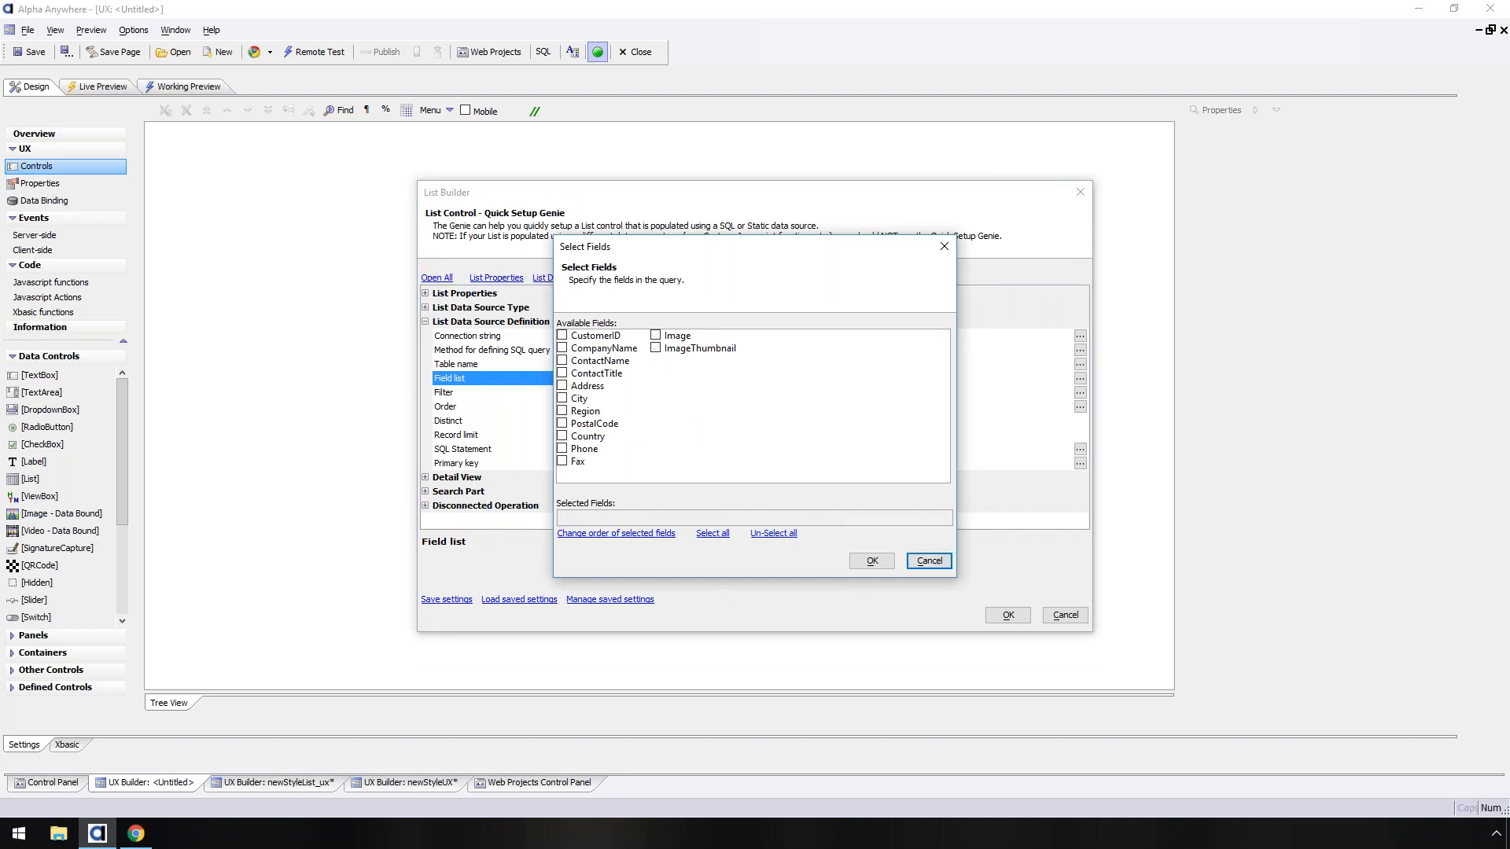
pyautogui.click(713, 533)
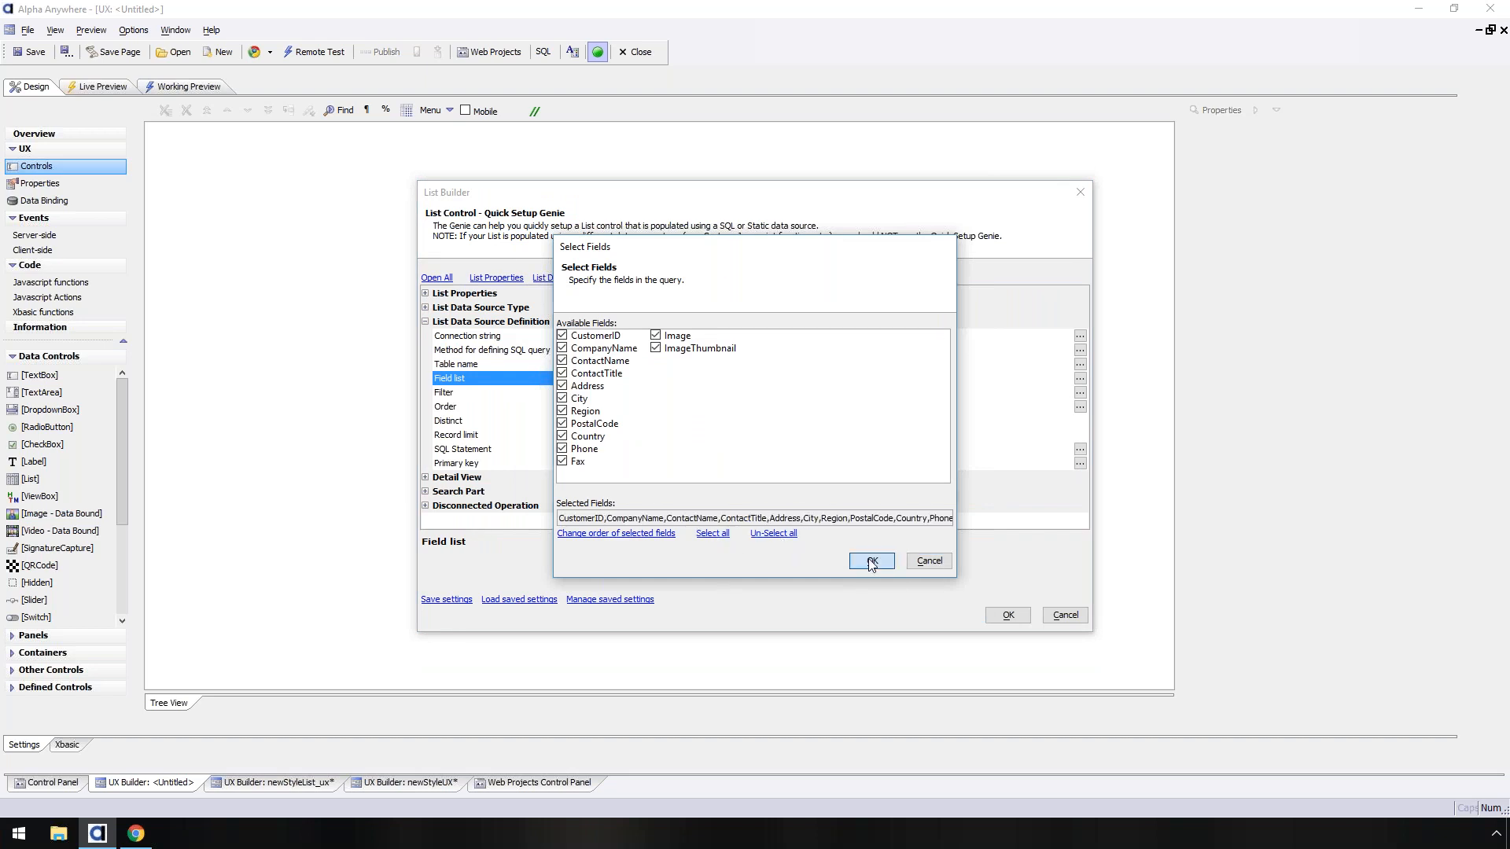
pyautogui.click(872, 562)
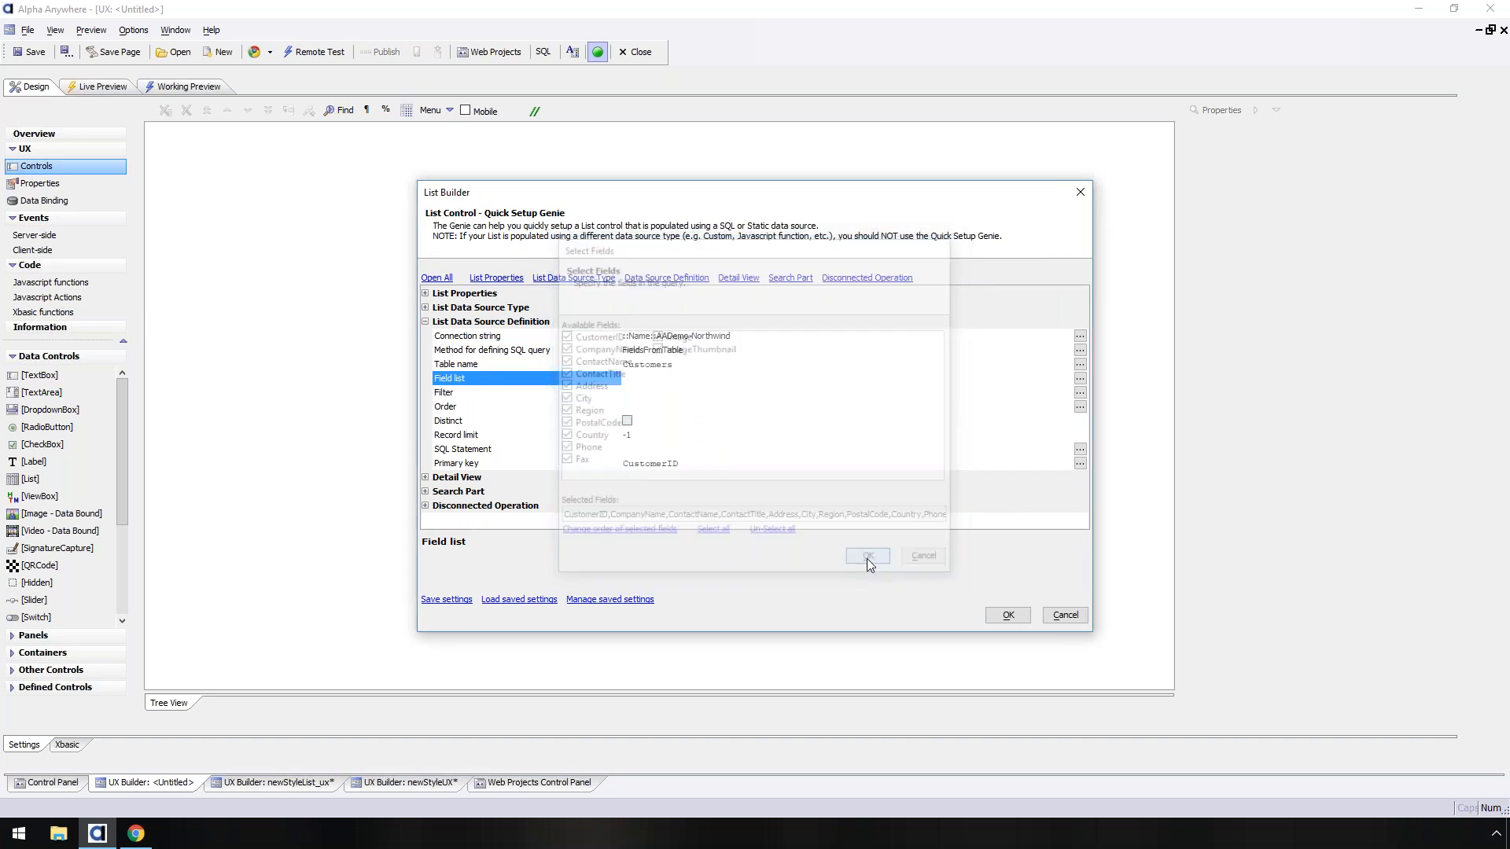
pyautogui.click(438, 507)
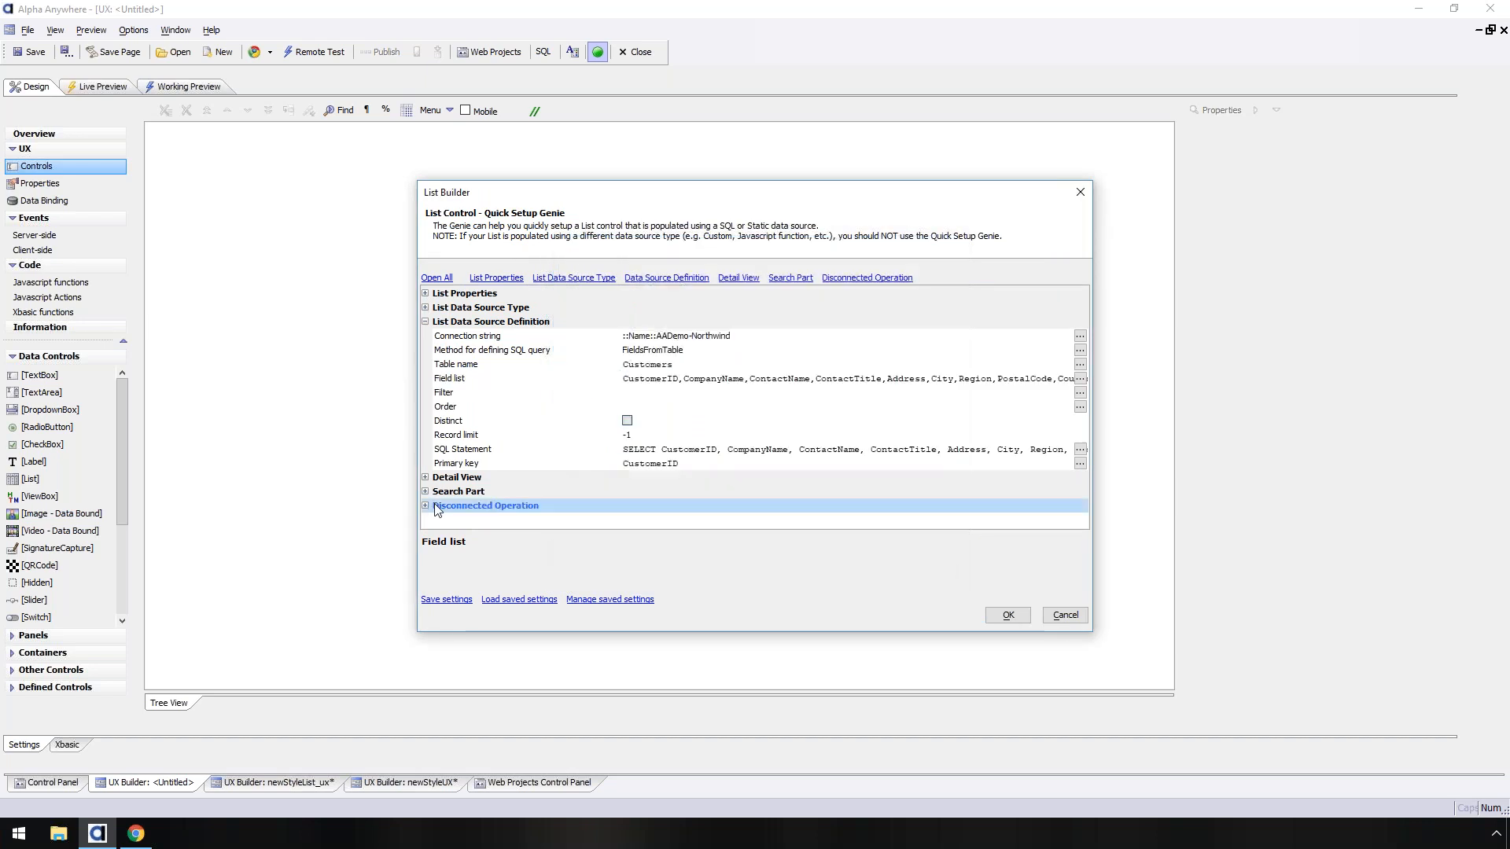
pyautogui.click(1008, 616)
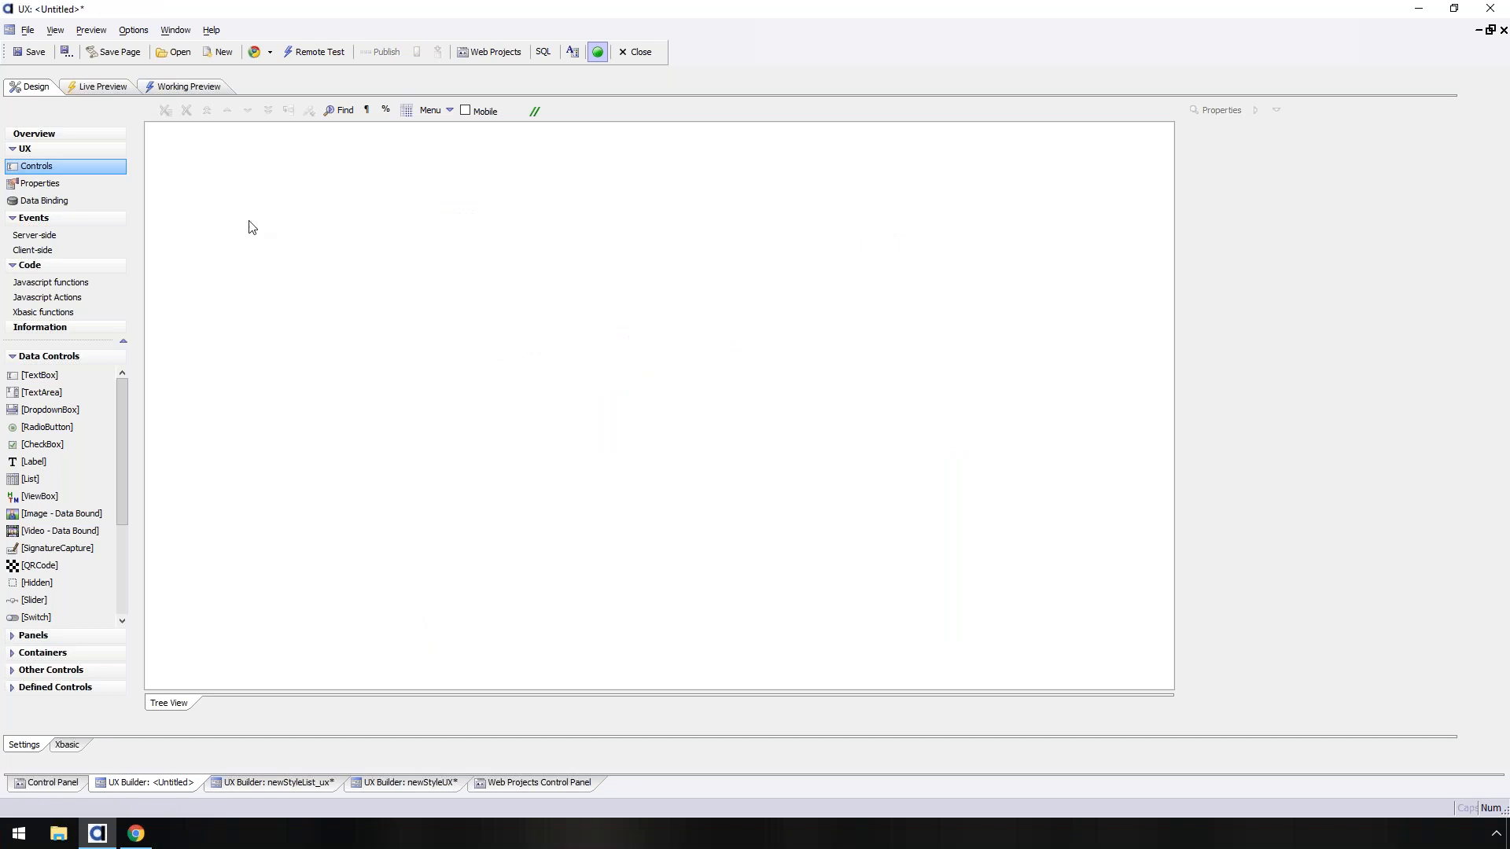
# - Add a second List control named listorders based on the Orders table of the AADemo-Northwind connection using the Quick Setup Genie
pyautogui.click(30, 479)
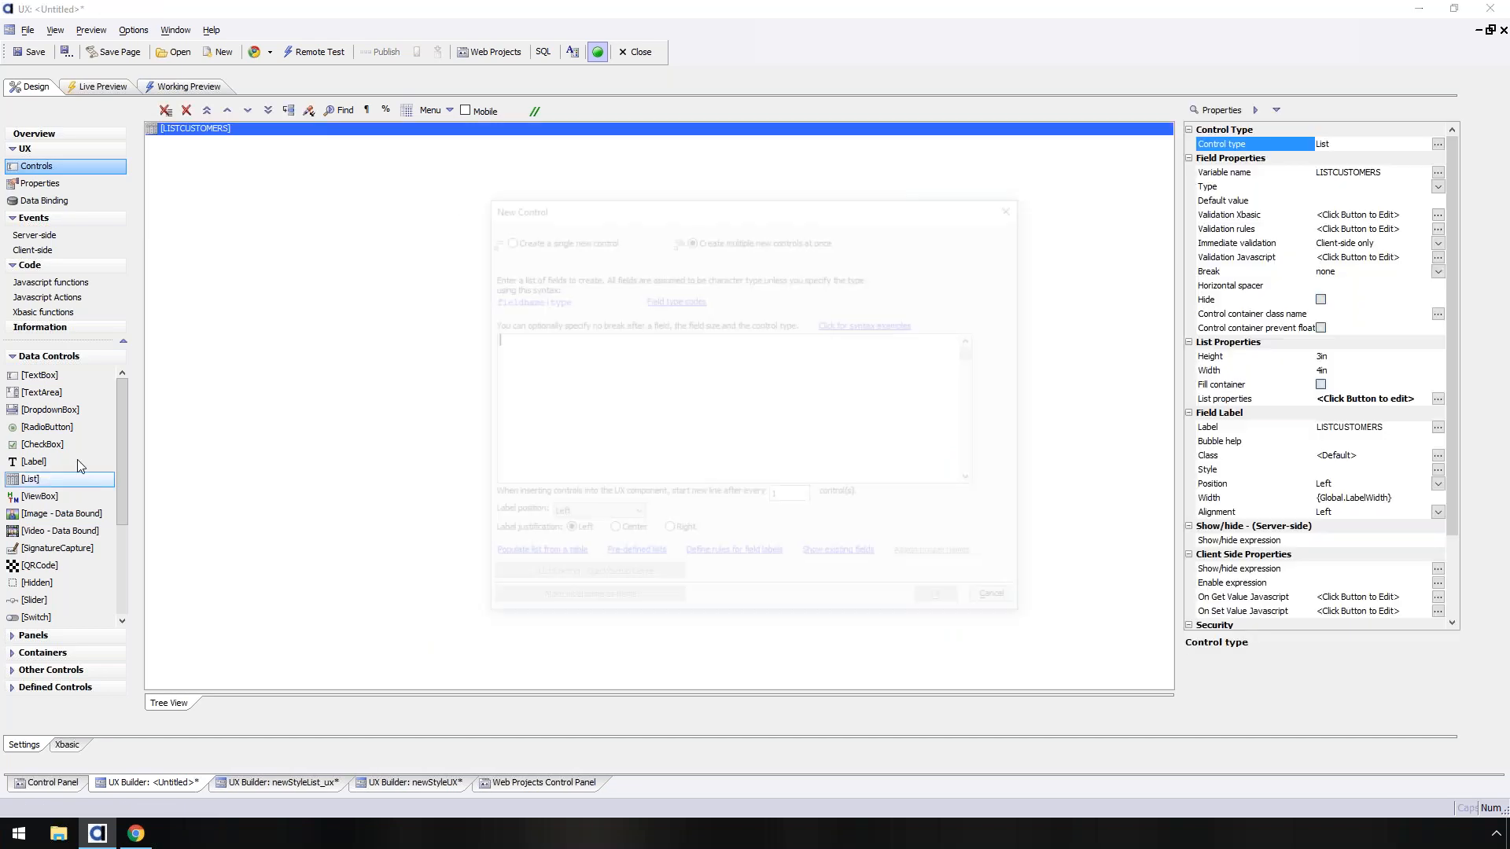
pyautogui.write('listorders')
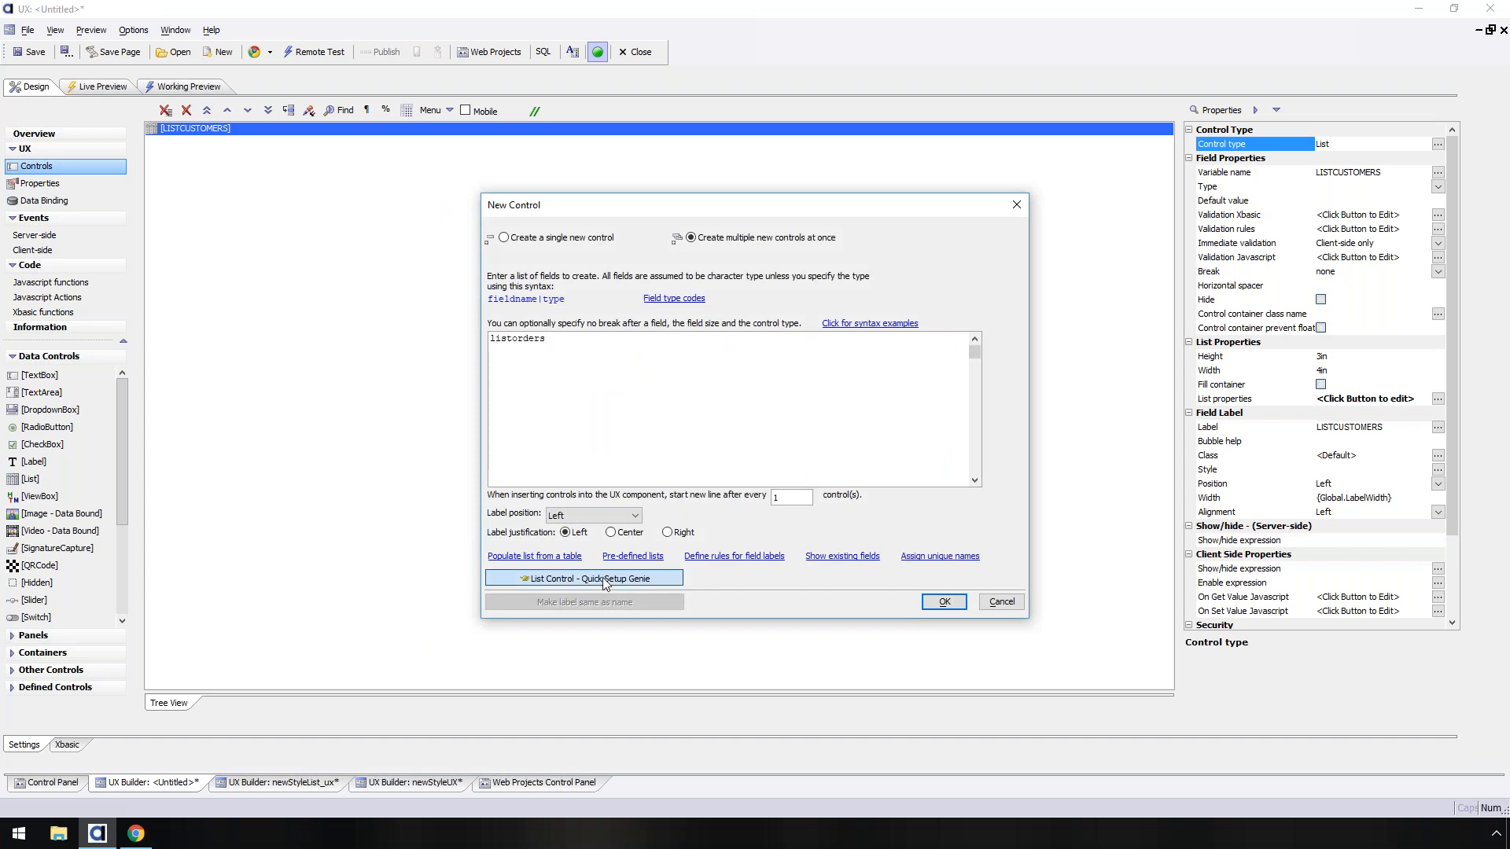
pyautogui.click(604, 580)
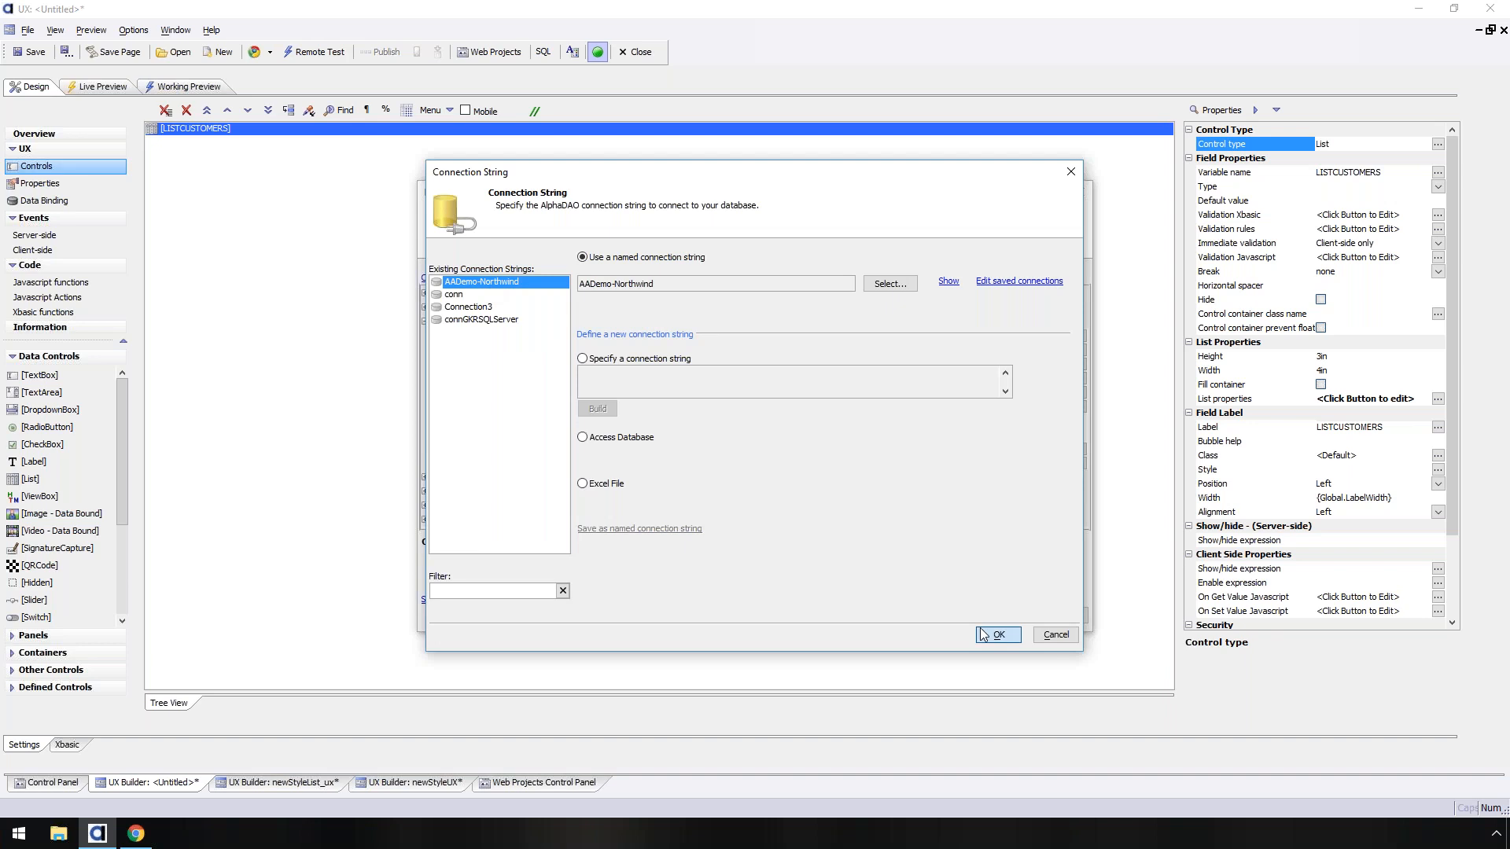
pyautogui.click(982, 633)
pyautogui.doubleClick(491, 364)
pyautogui.click(565, 481)
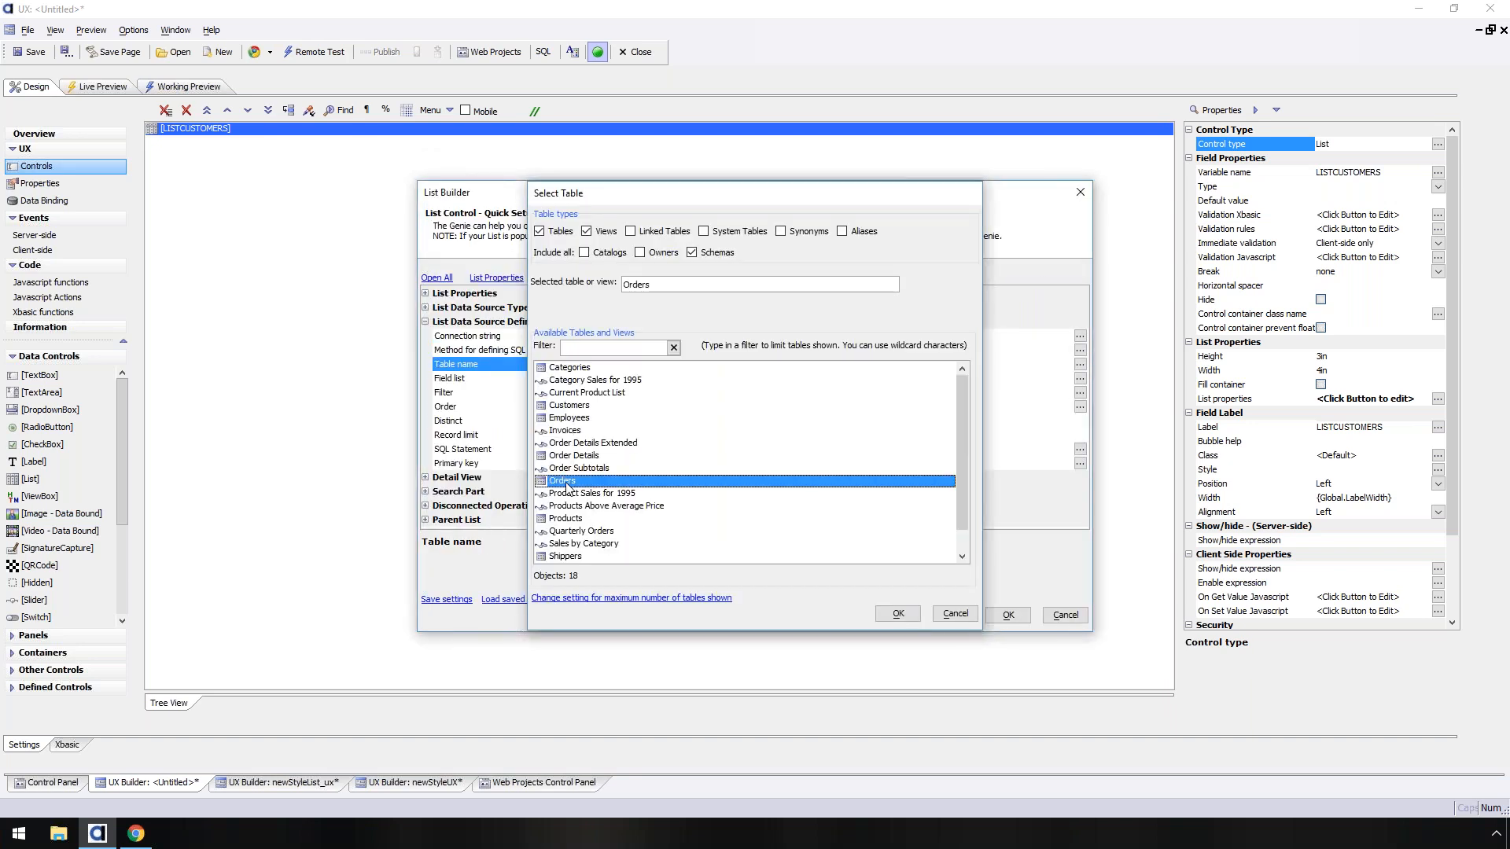
pyautogui.doubleClick(566, 483)
# - Include all fields of the Orders table in the list's field list
pyautogui.doubleClick(491, 380)
pyautogui.click(712, 535)
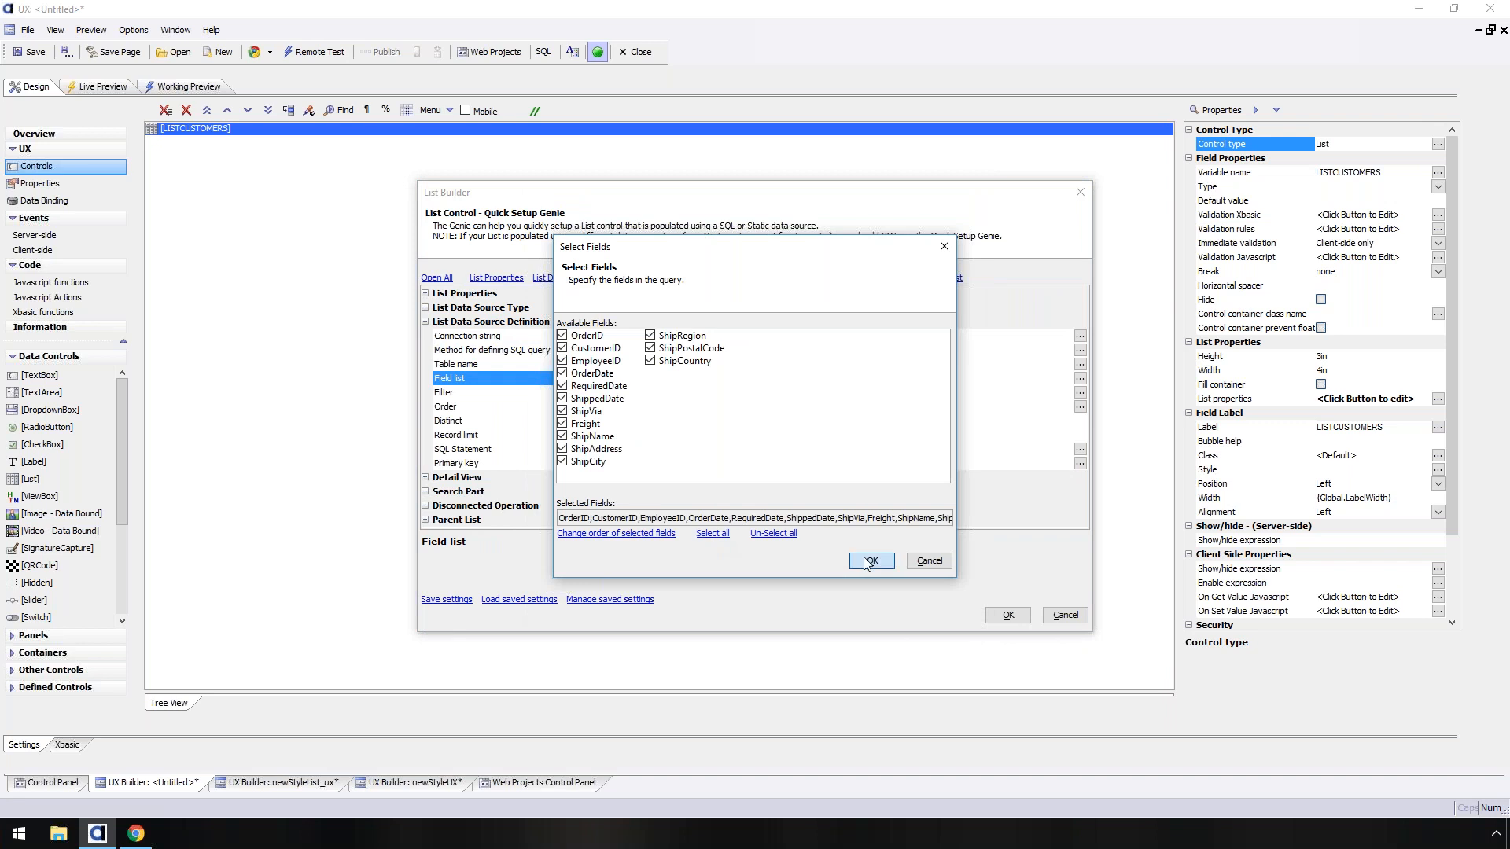
pyautogui.click(869, 562)
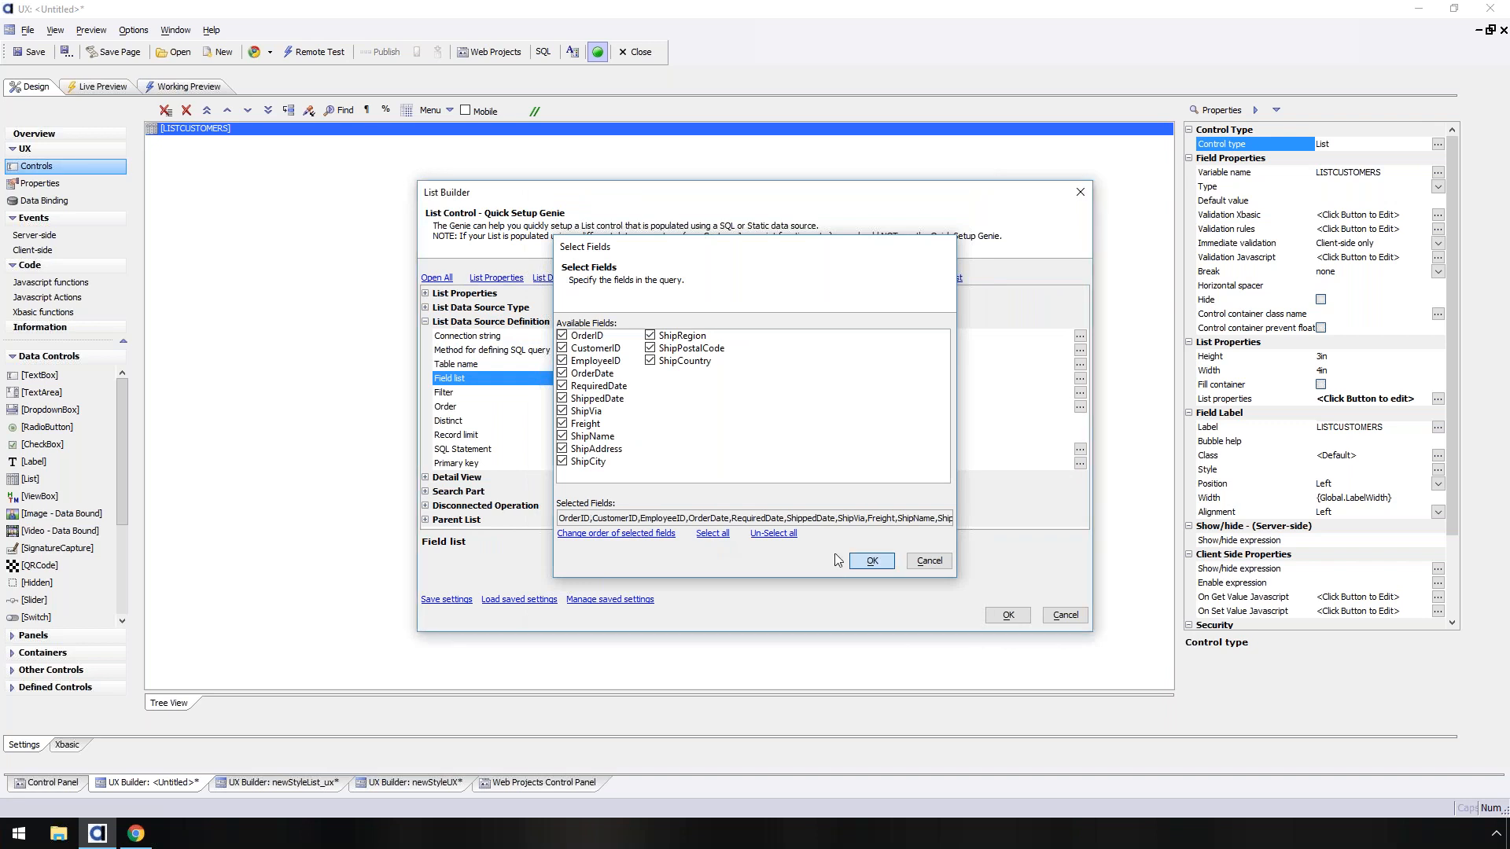
# - Enable a parent list for the orders list and set its parent list id to LISTCUSTOMERS
pyautogui.click(427, 520)
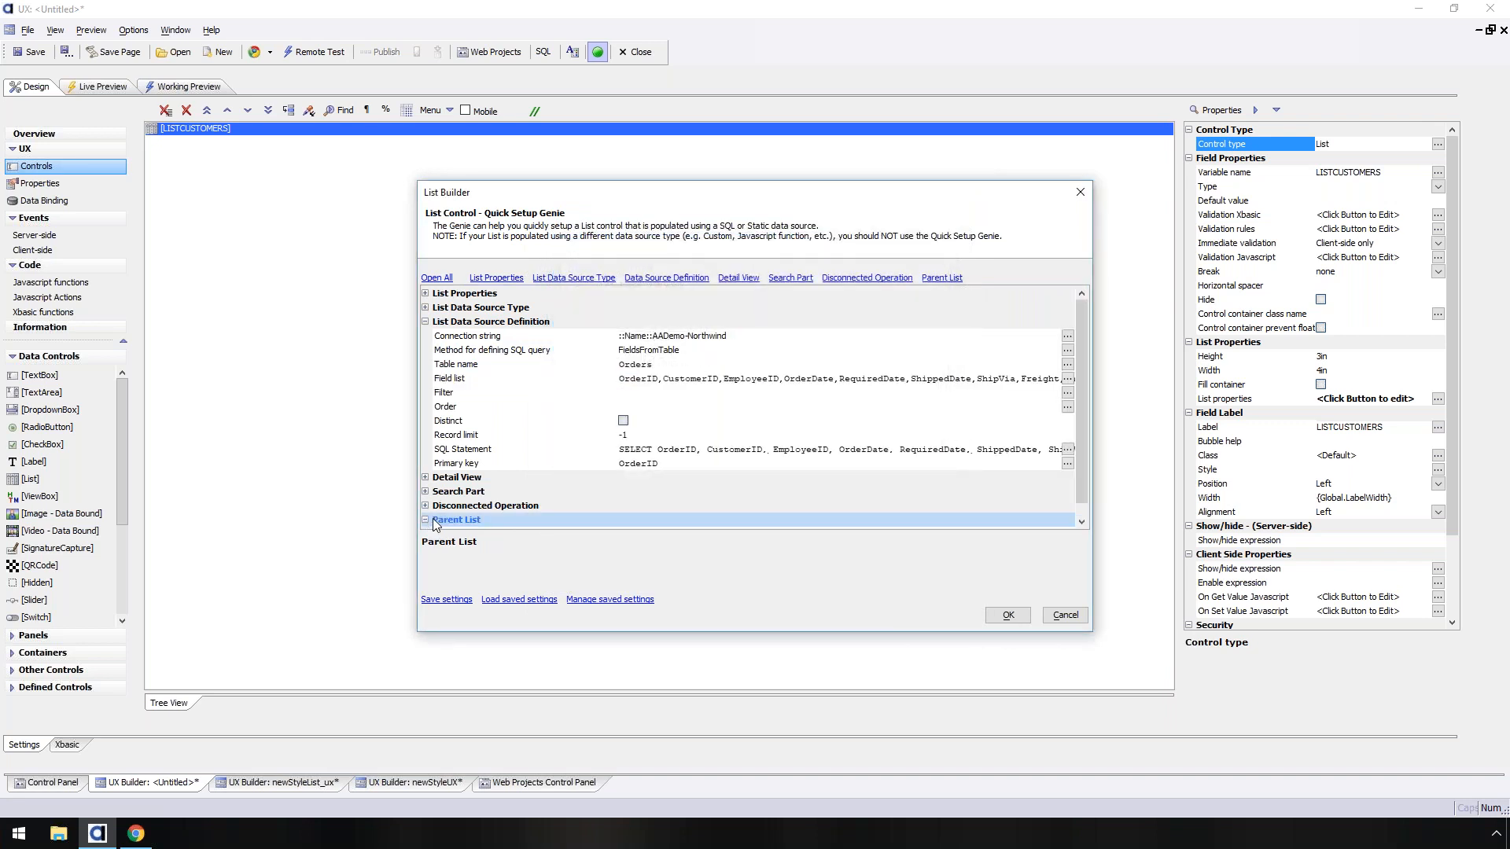
pyautogui.click(1083, 514)
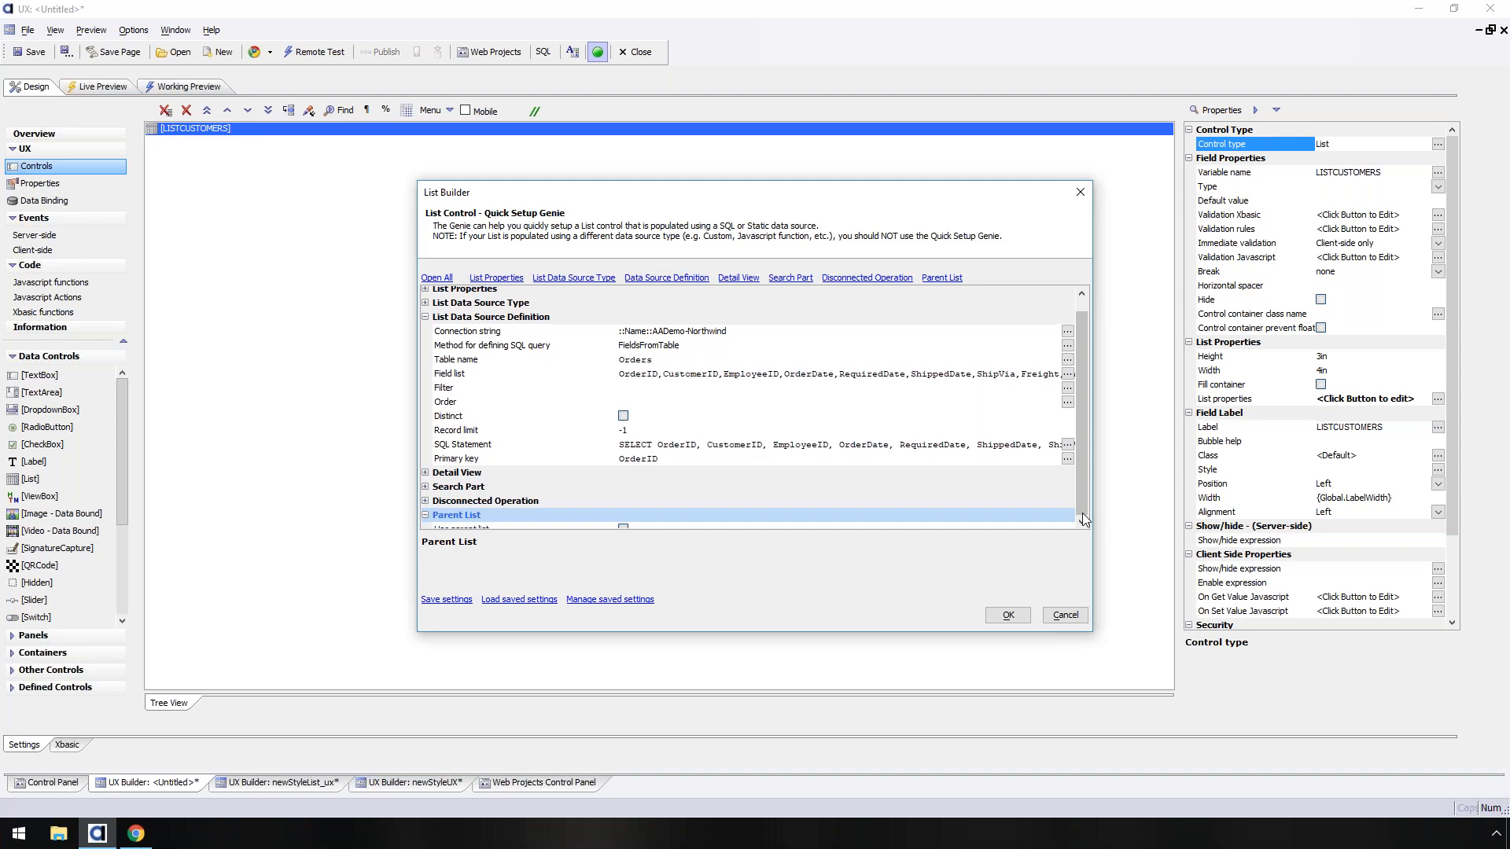
pyautogui.click(623, 521)
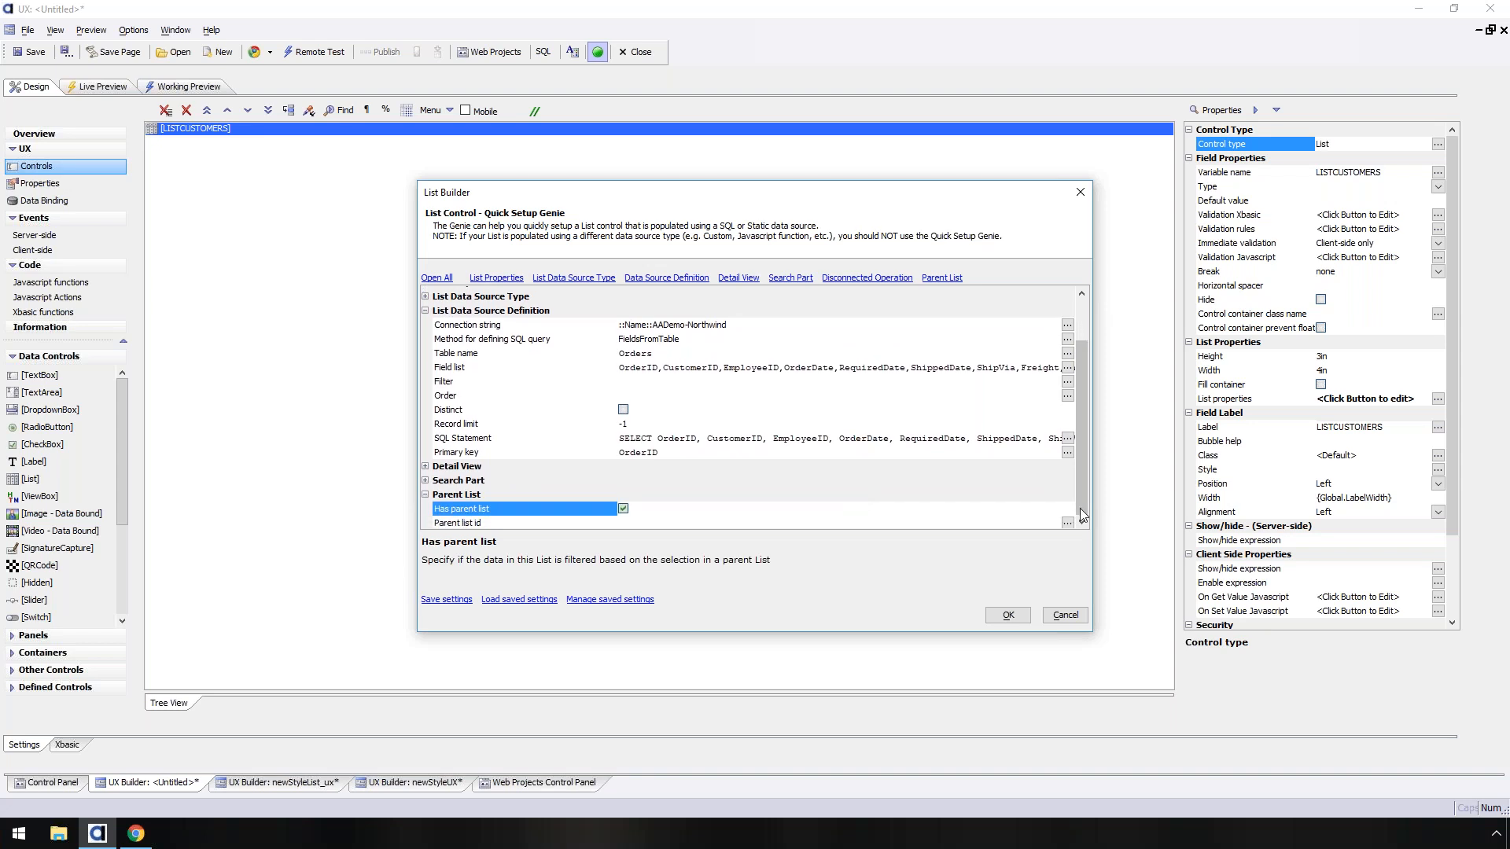
pyautogui.moveTo(1080, 508); pyautogui.dragTo(1080, 516)
pyautogui.click(511, 481)
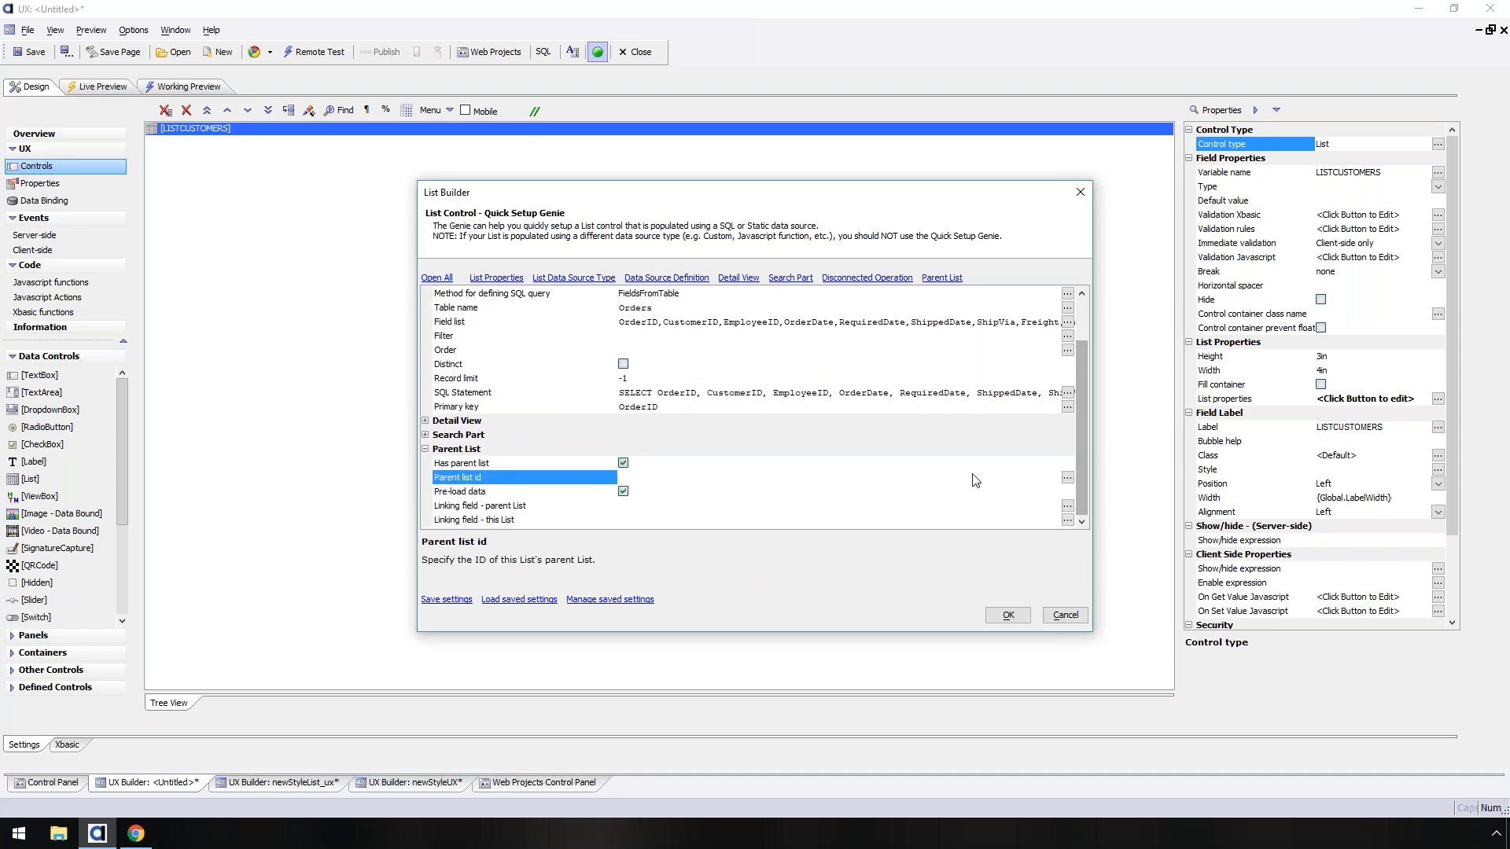
pyautogui.click(1067, 478)
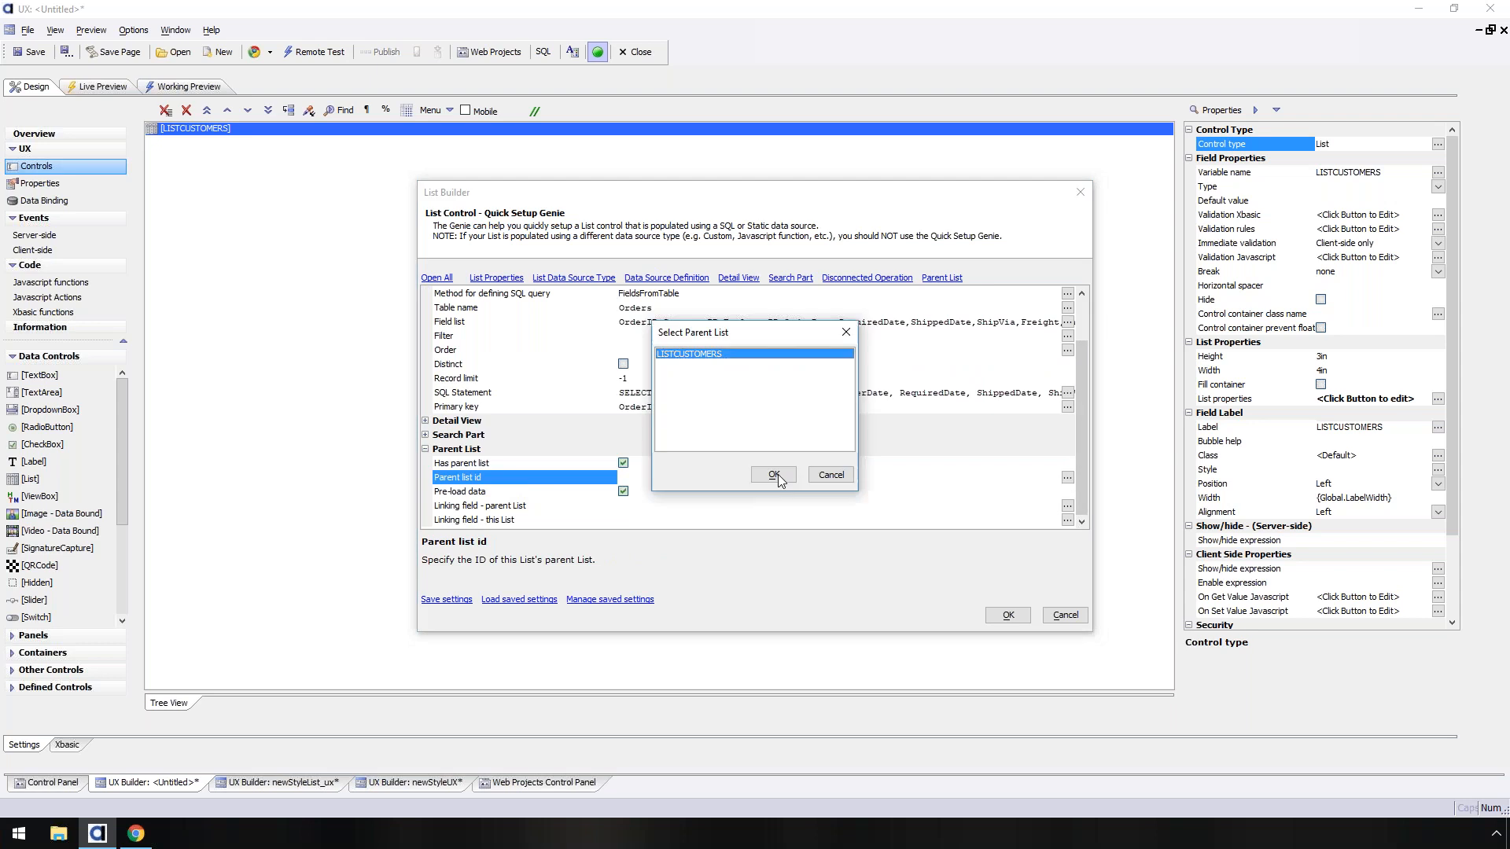
pyautogui.click(774, 475)
# - Link the orders list to its parent list using CustomerID as the linking field on both sides, and finish the quick setup
pyautogui.click(1068, 508)
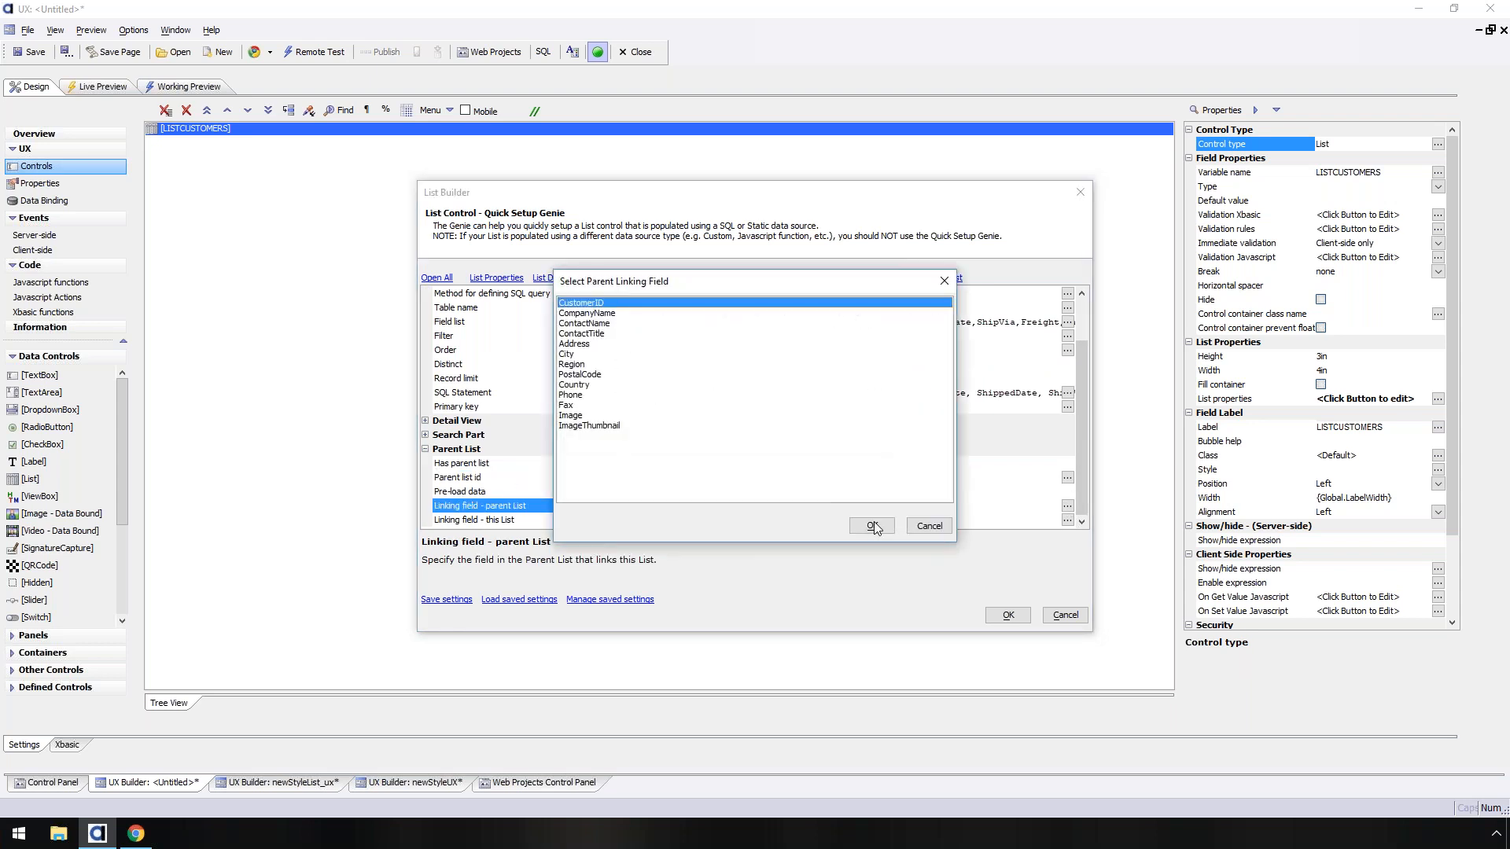
pyautogui.click(873, 526)
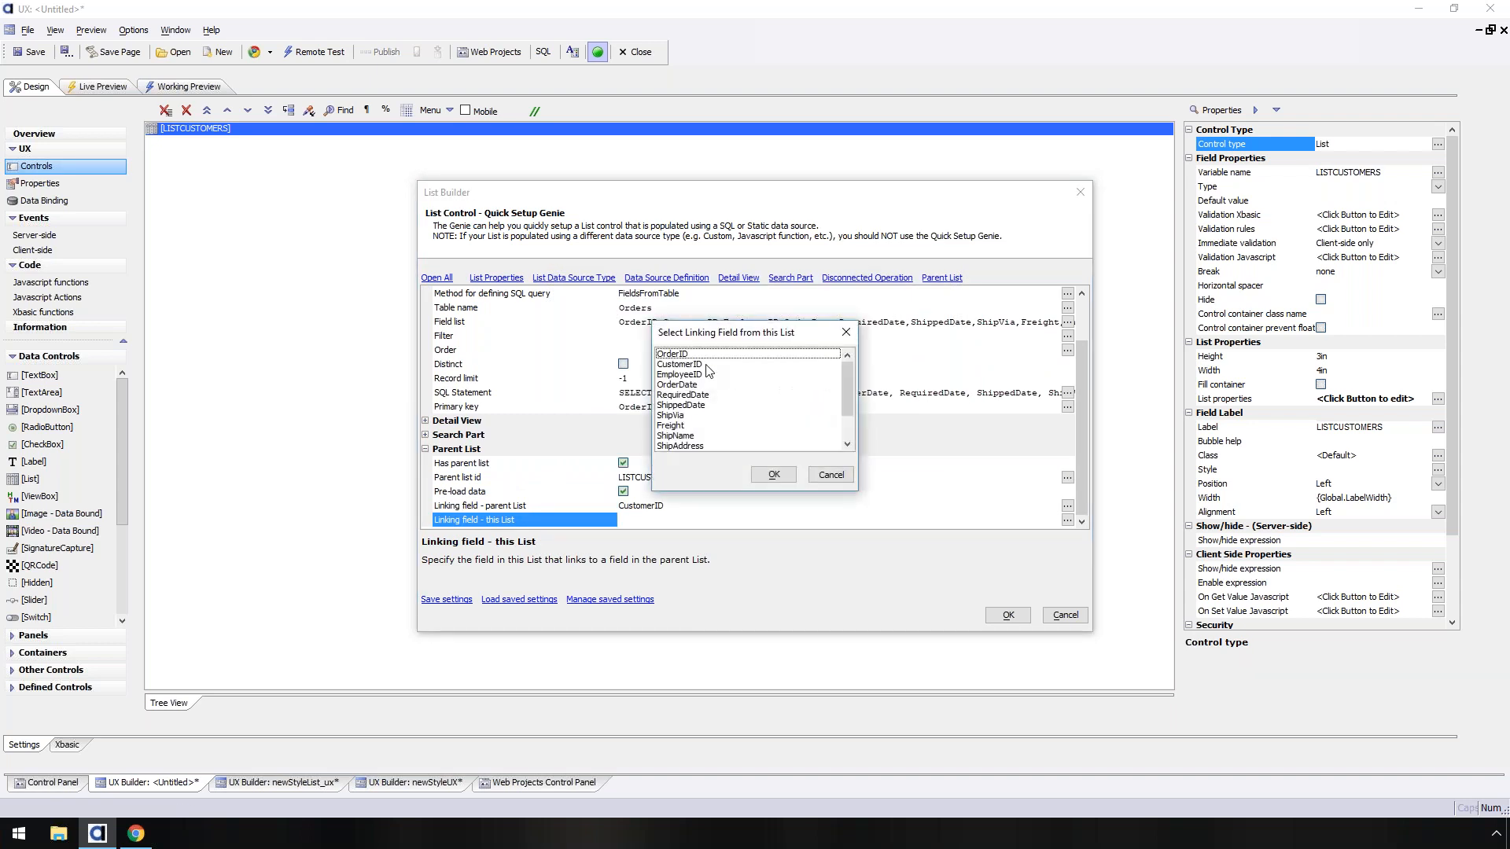
pyautogui.doubleClick(706, 365)
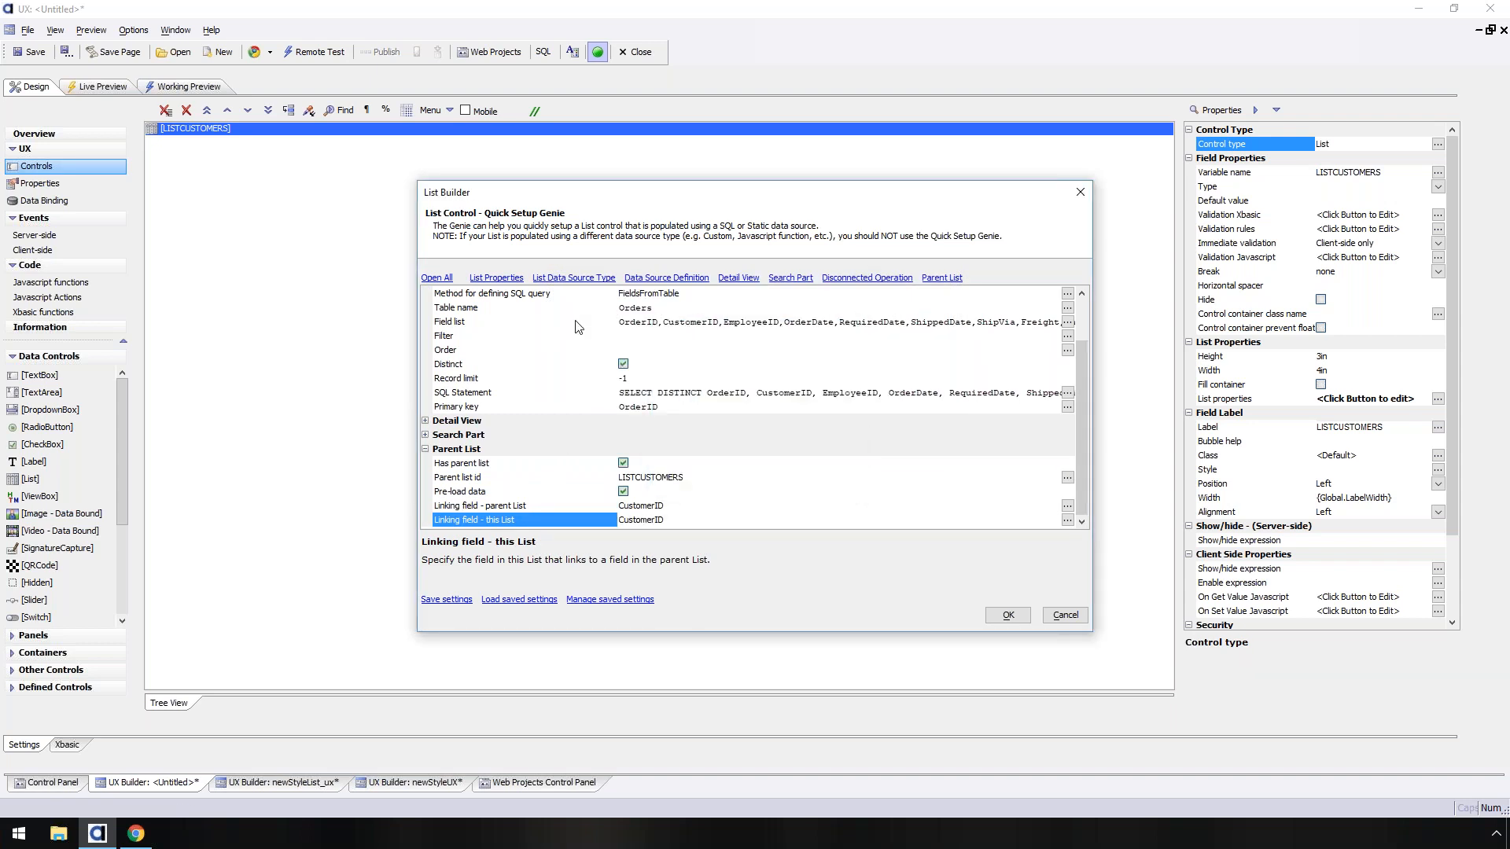
pyautogui.click(1015, 621)
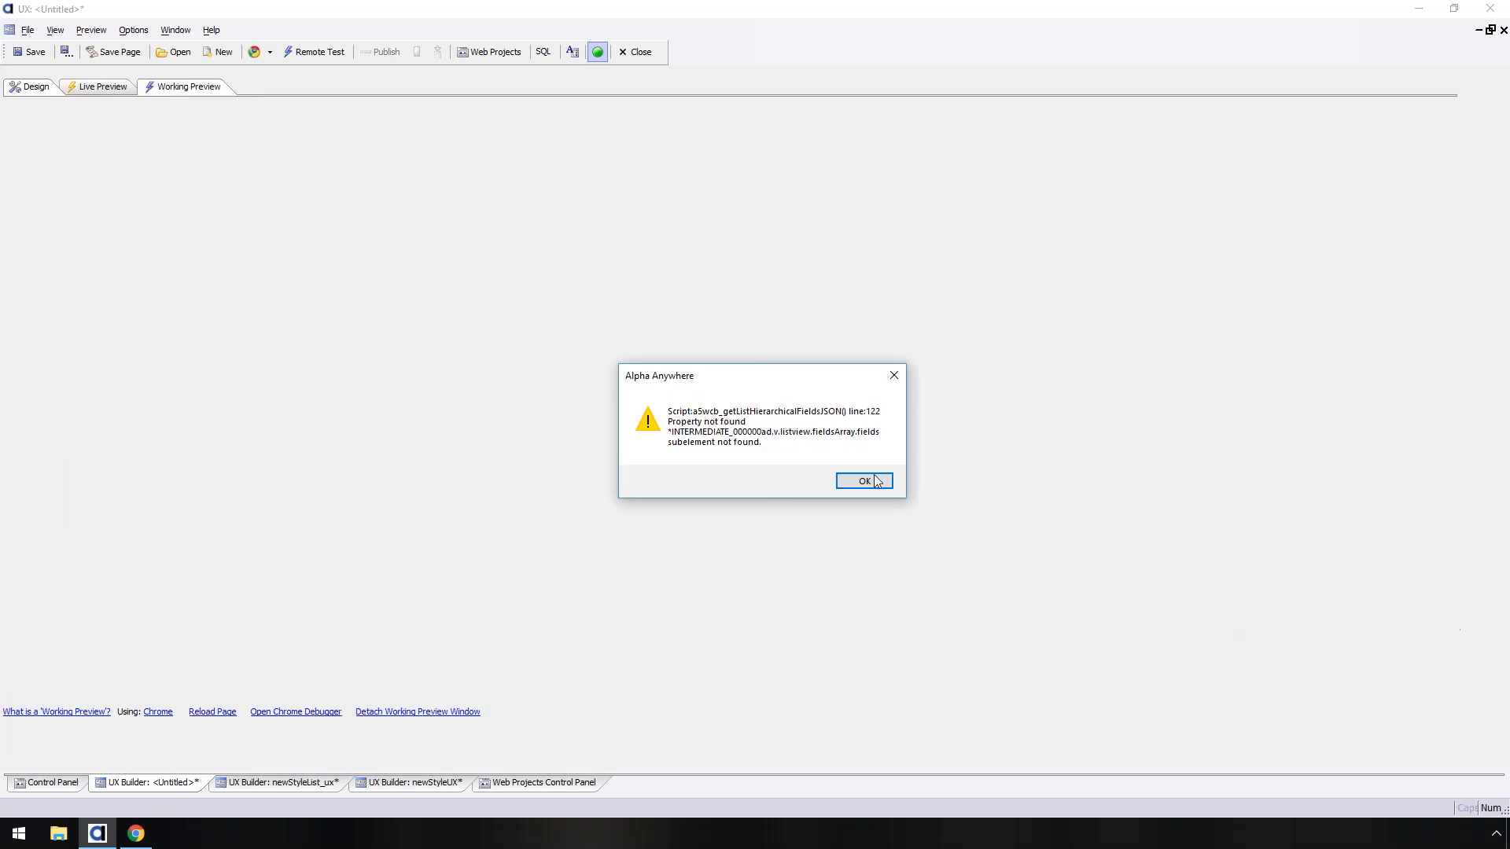
# - Leave the working preview and open the LISTORDERS list in the List Builder
pyautogui.click(876, 479)
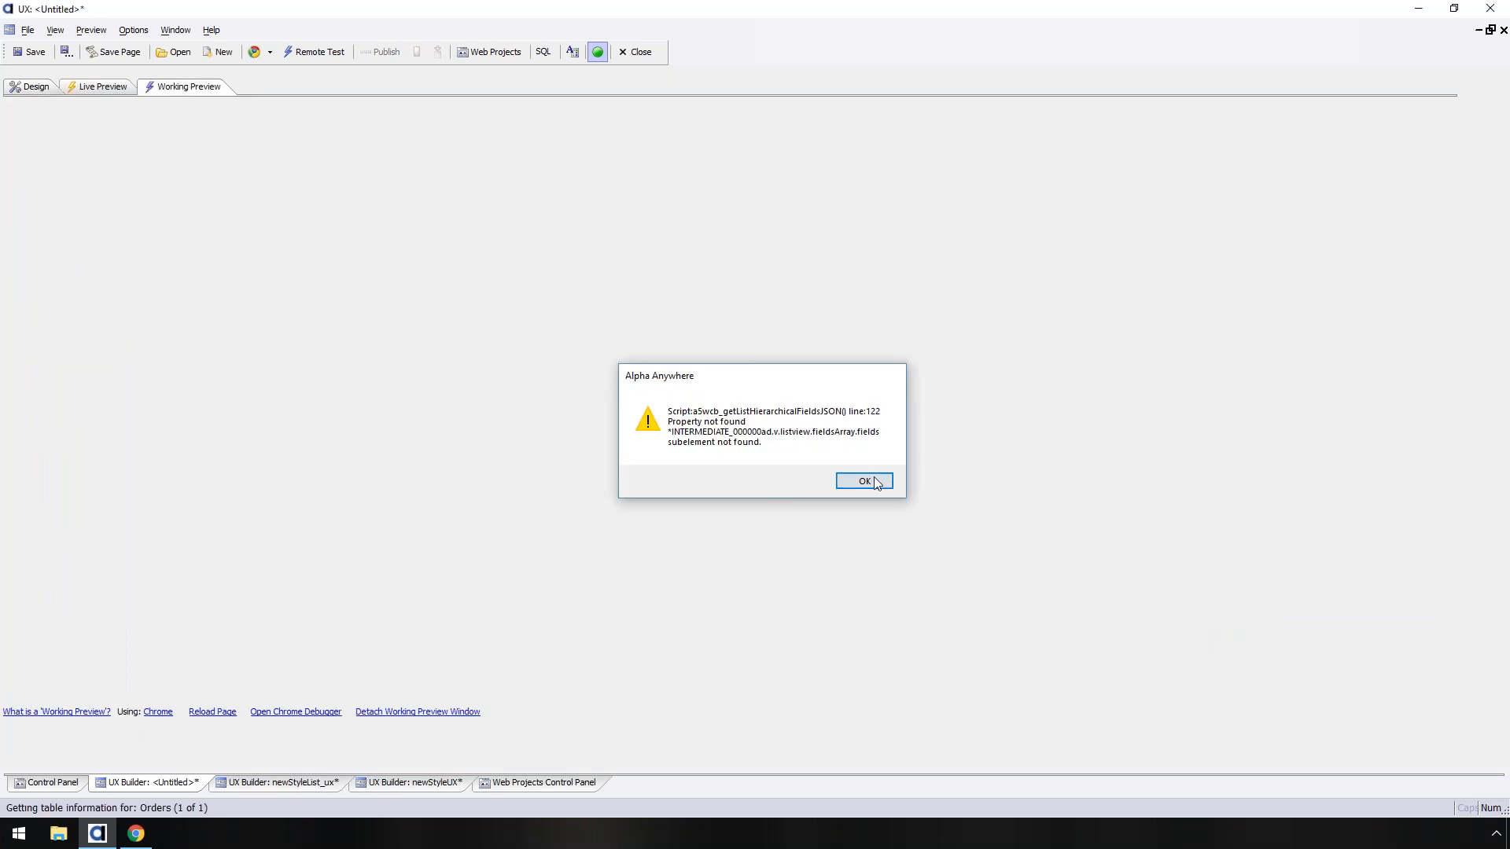
pyautogui.click(20, 89)
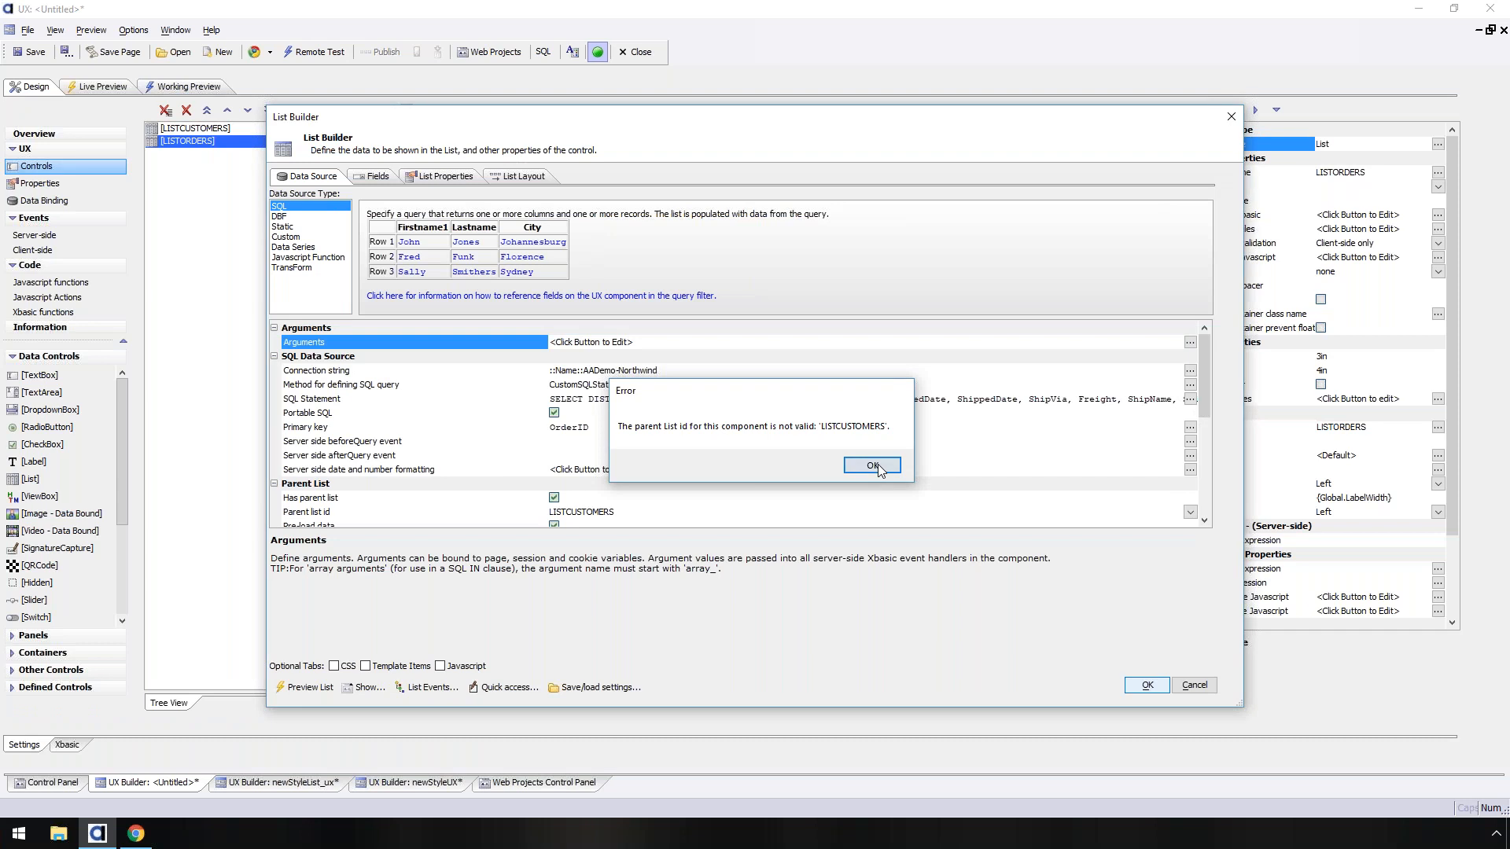
pyautogui.click(874, 466)
# - Examine the fields and parent list id choices of the LISTORDERS list, and close its builder without saving changes
pyautogui.click(379, 176)
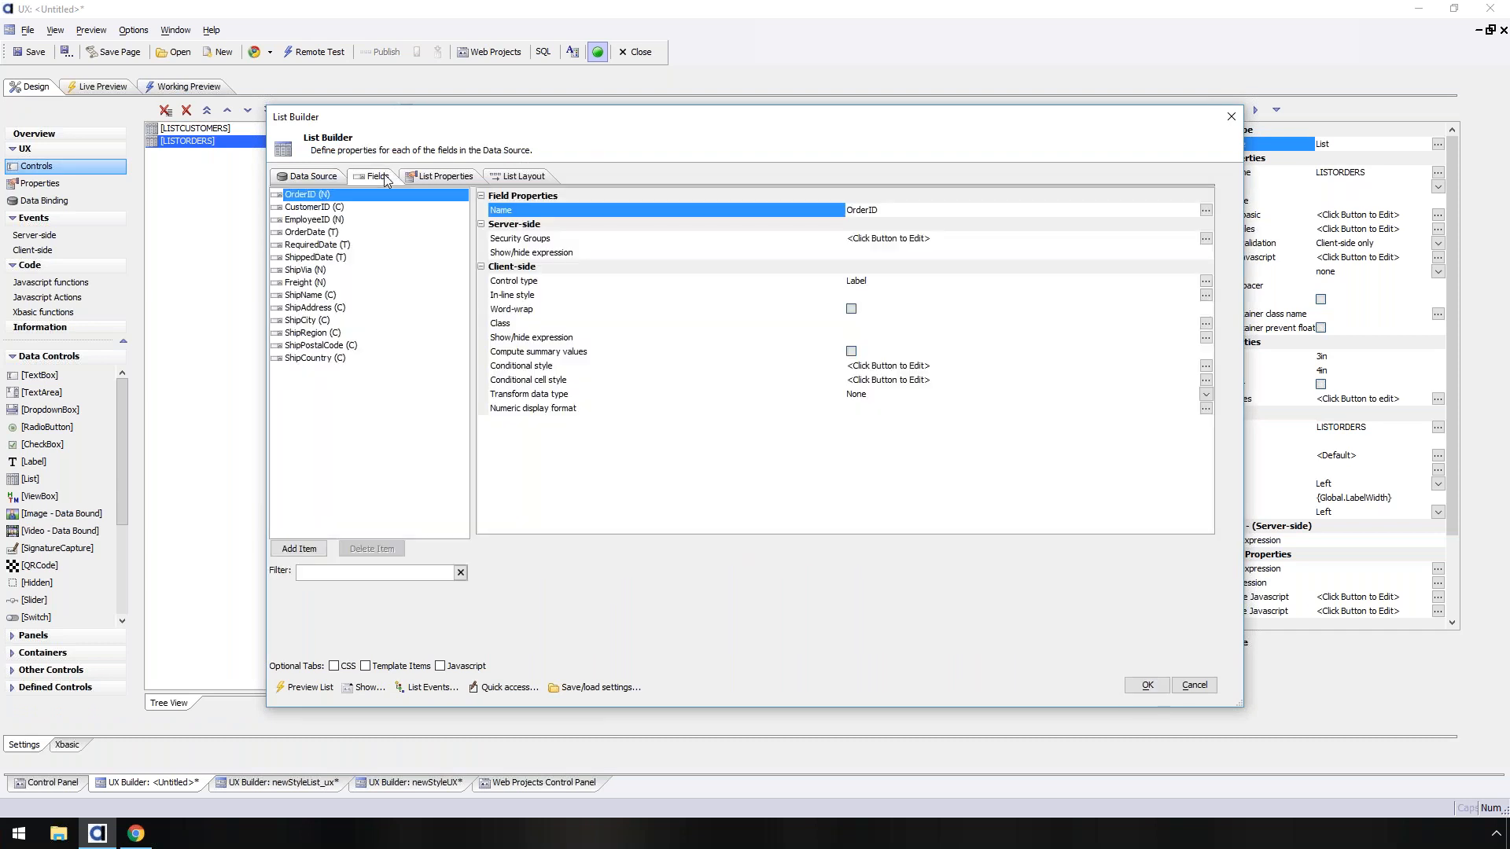
pyautogui.click(313, 176)
pyautogui.click(1205, 474)
pyautogui.moveTo(1205, 473); pyautogui.dragTo(1205, 461)
pyautogui.click(1188, 358)
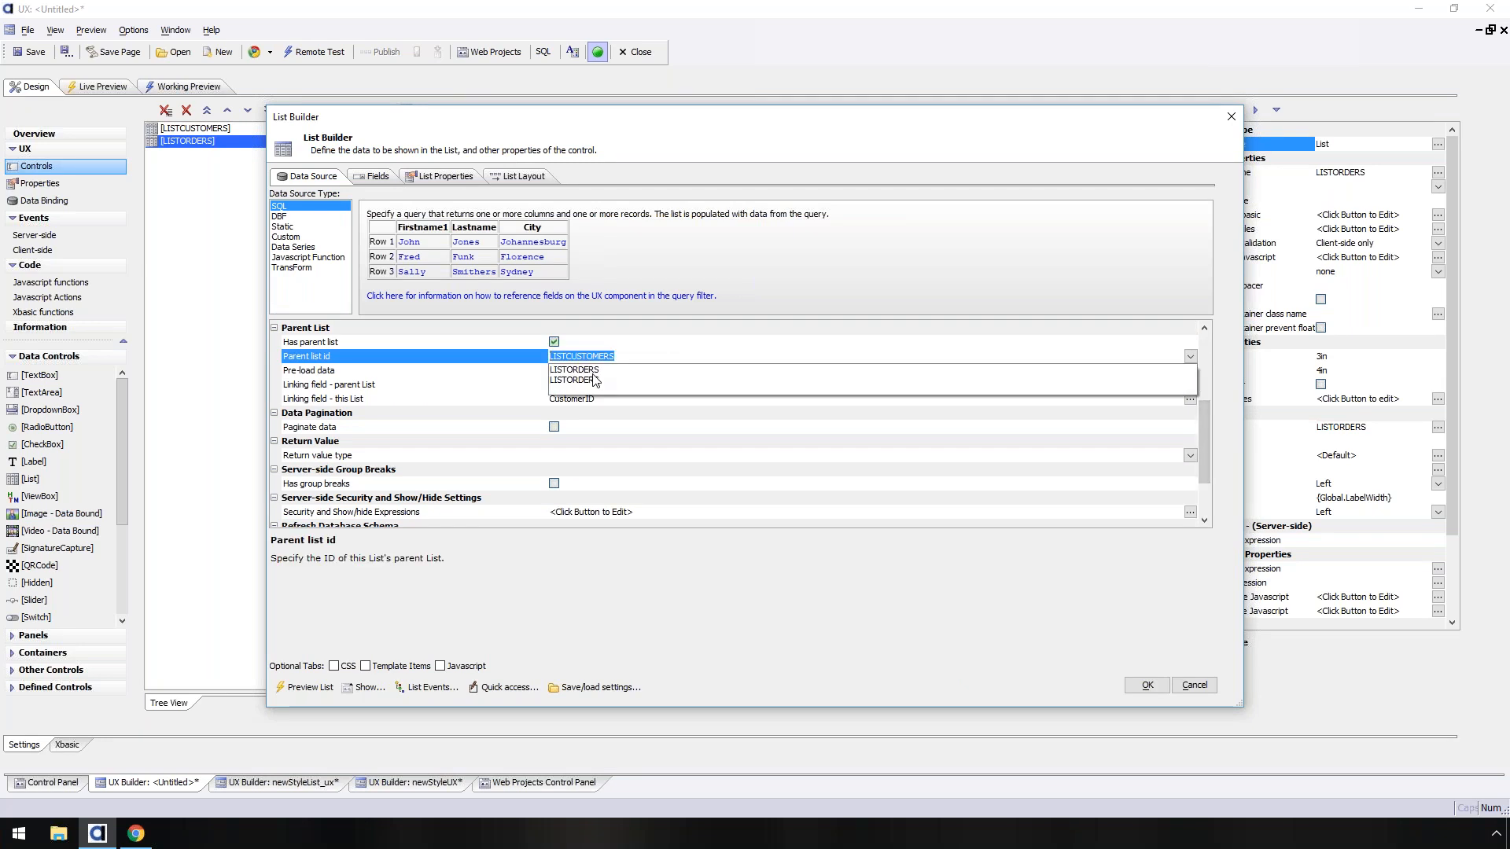
pyautogui.click(1172, 673)
pyautogui.click(1194, 687)
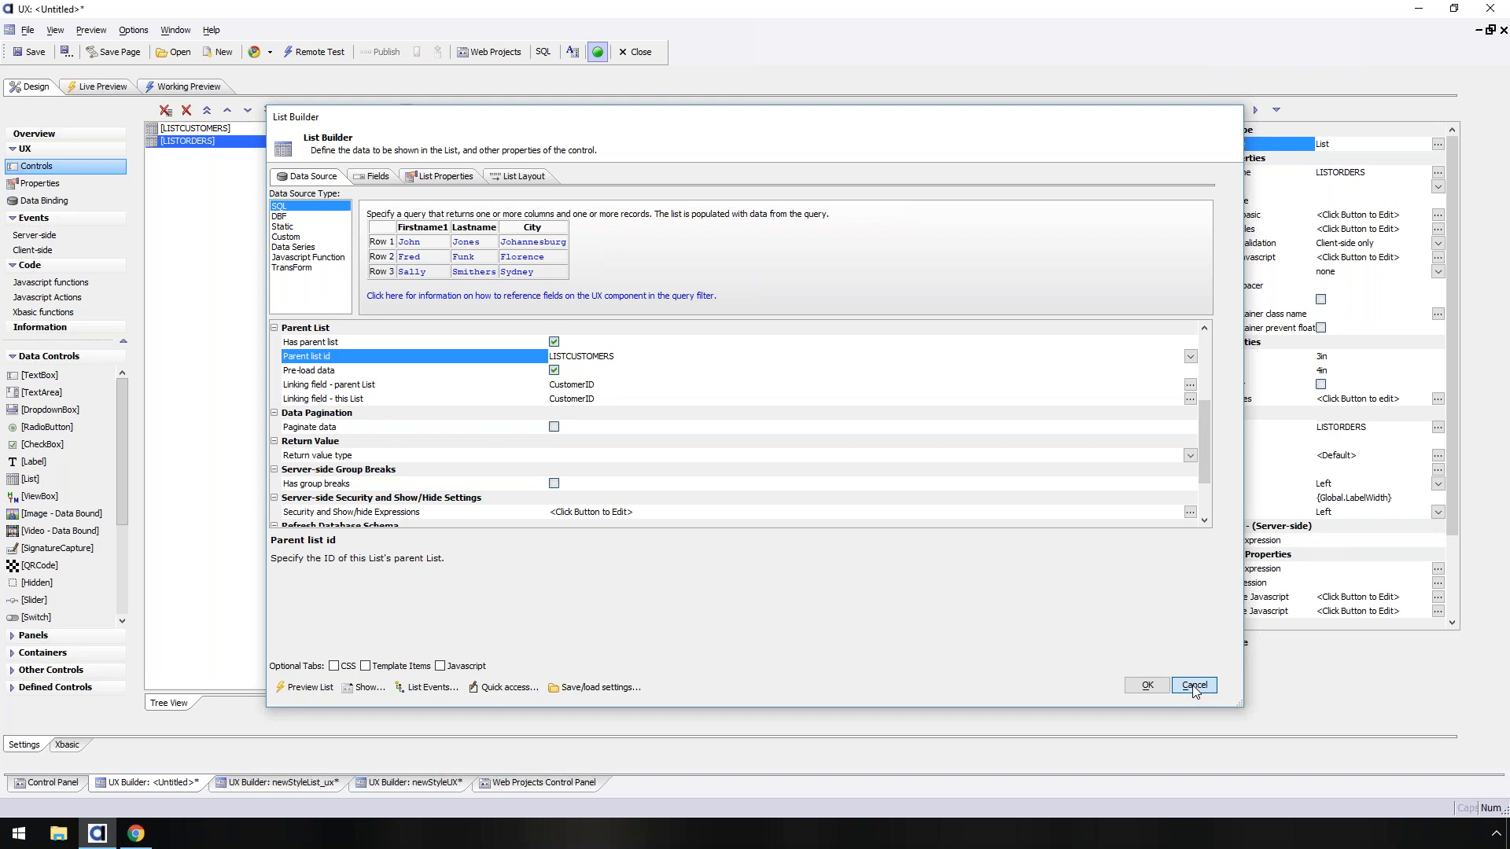
pyautogui.click(1195, 687)
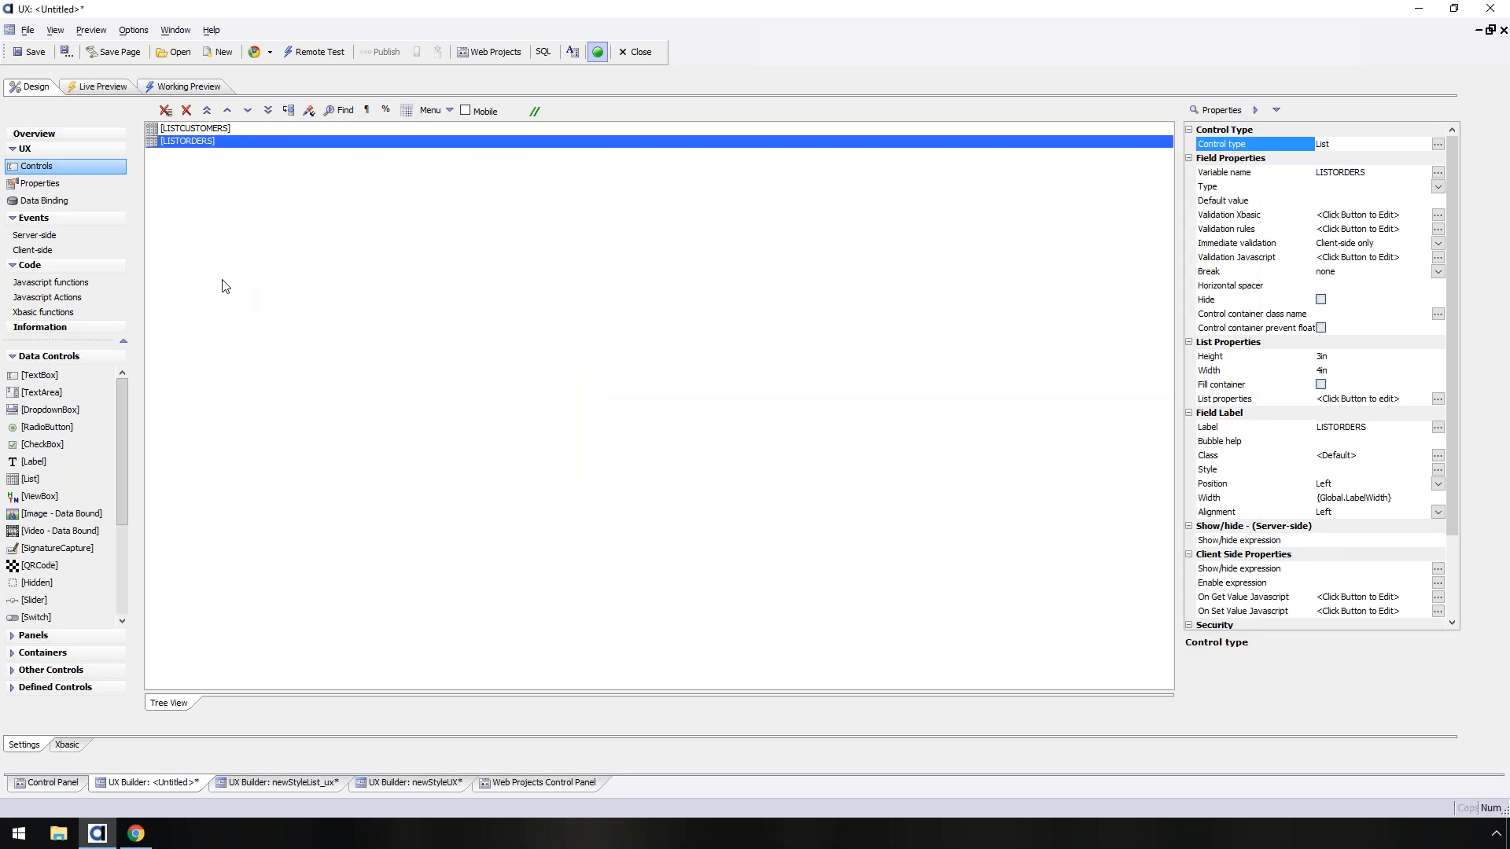
pyautogui.click(499, 783)
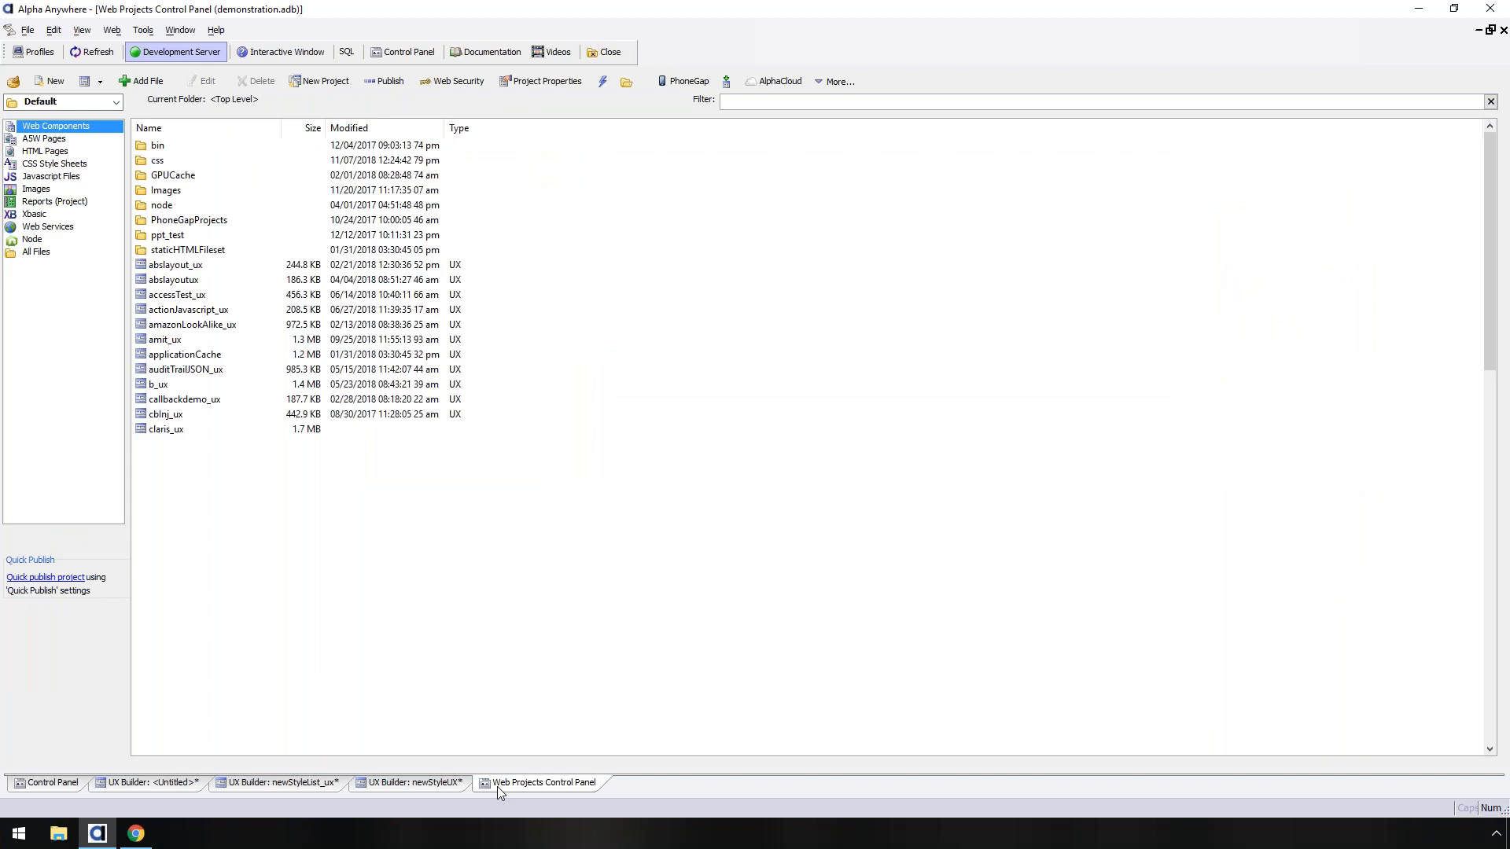
pyautogui.click(177, 785)
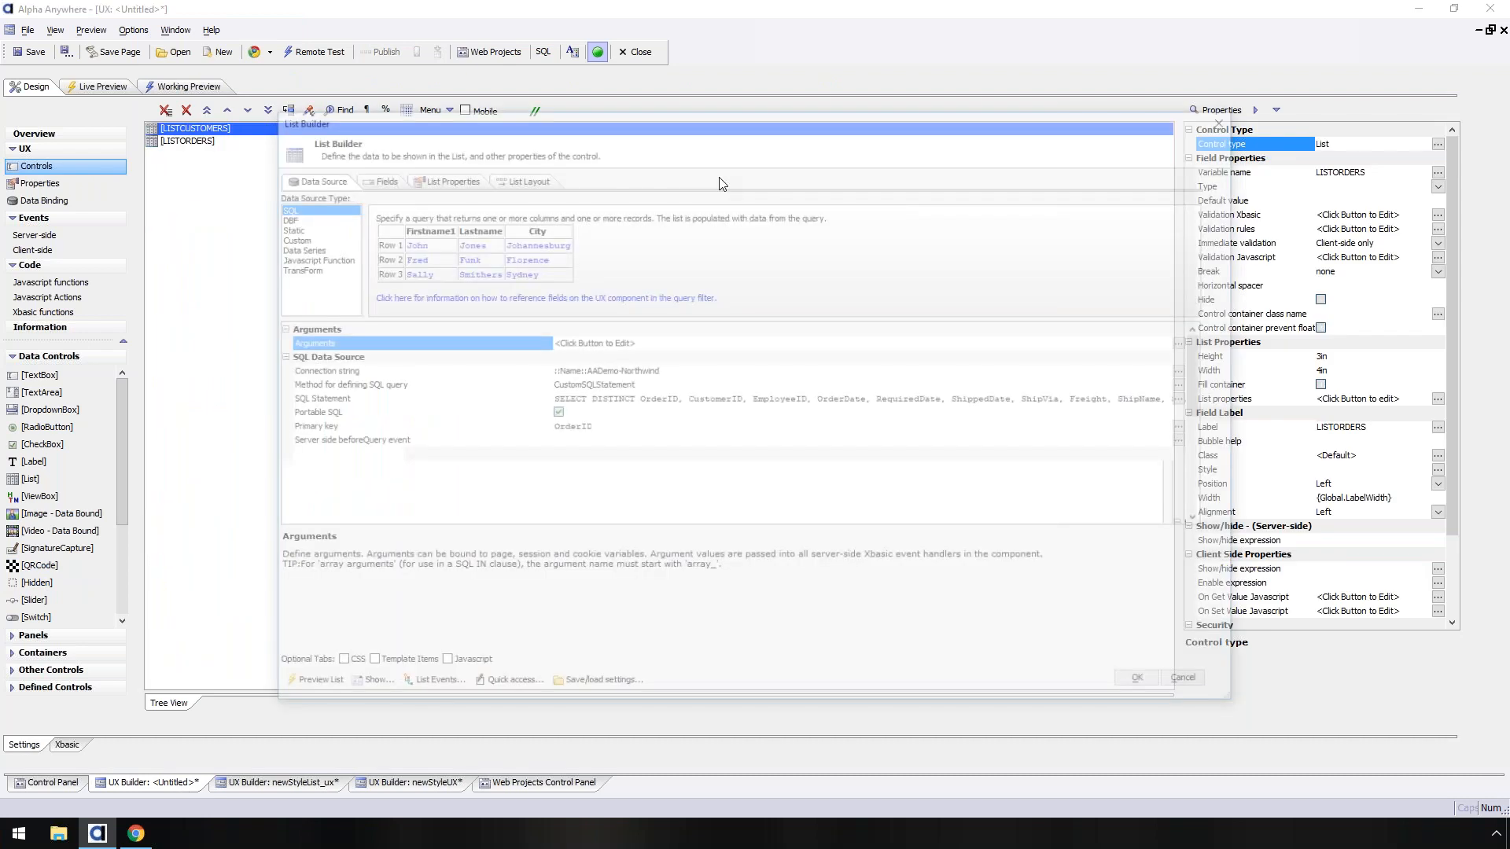
pyautogui.click(1227, 119)
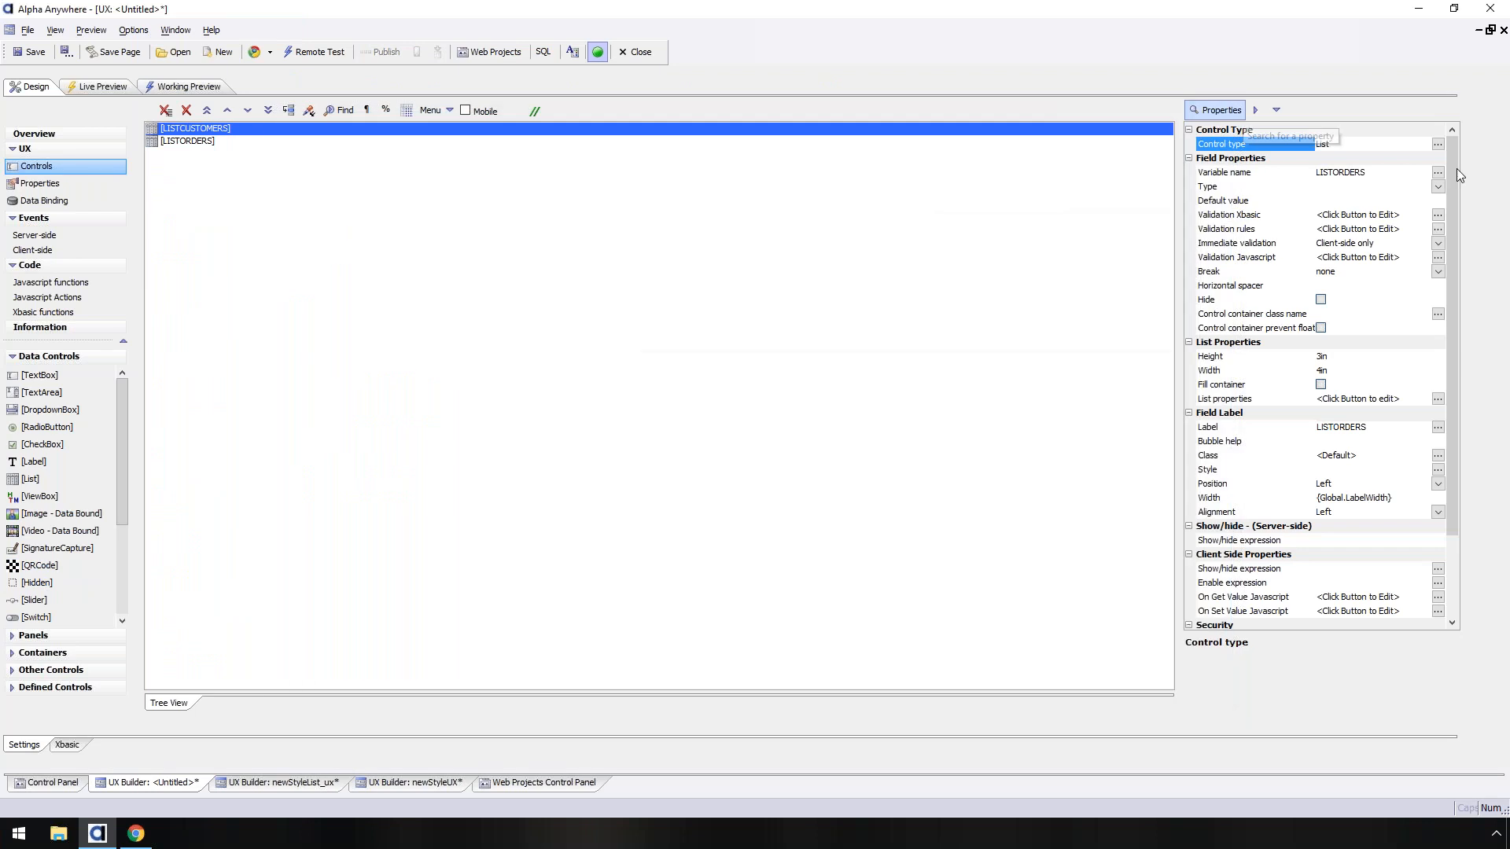
# - Set the customers list's variable name to LISTCUSTOMERS and save the component as parentsearch
pyautogui.click(1438, 173)
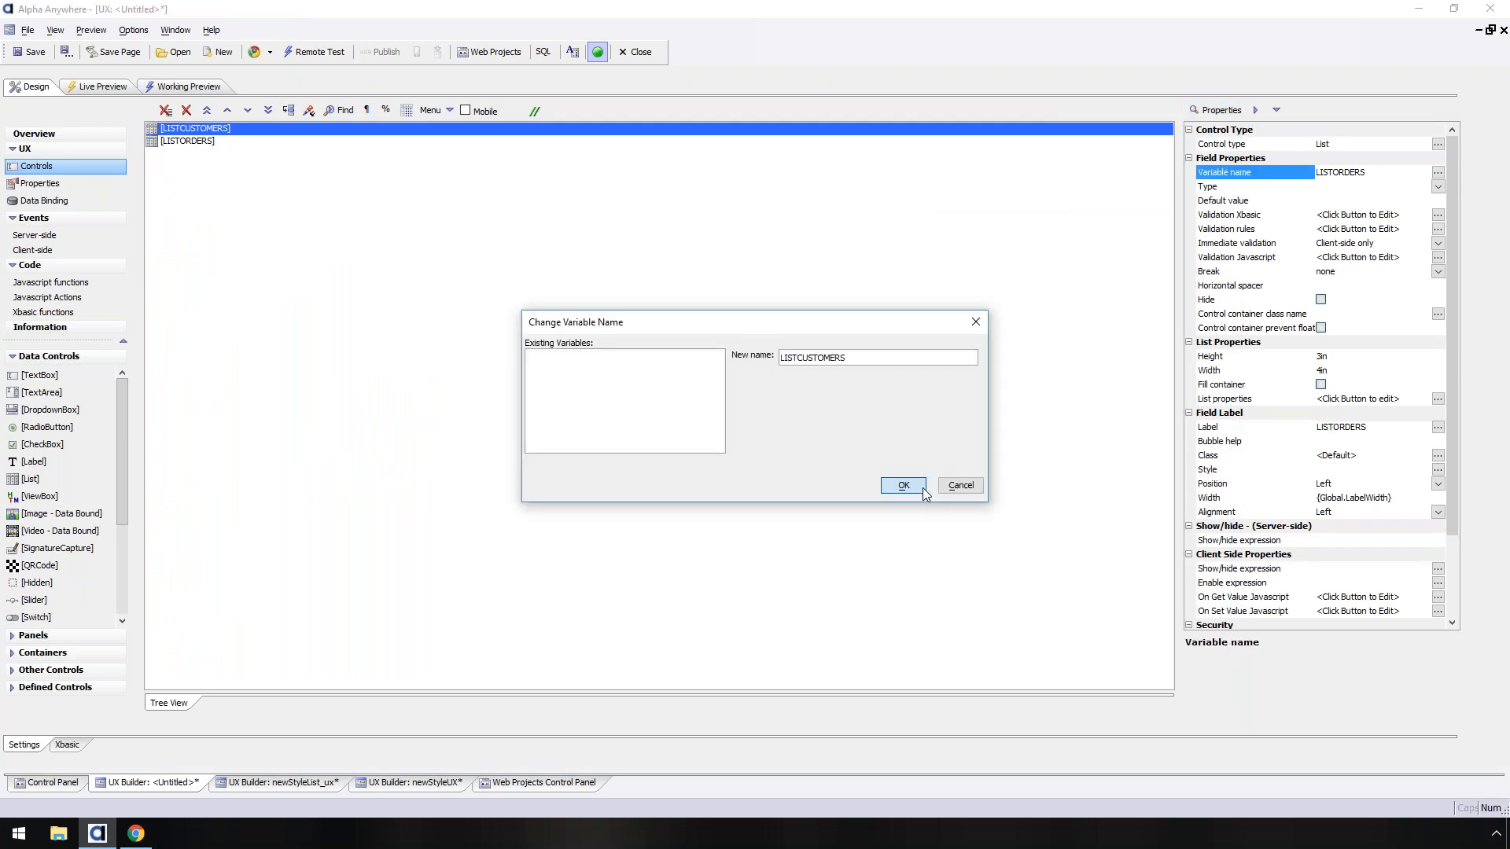
pyautogui.click(904, 488)
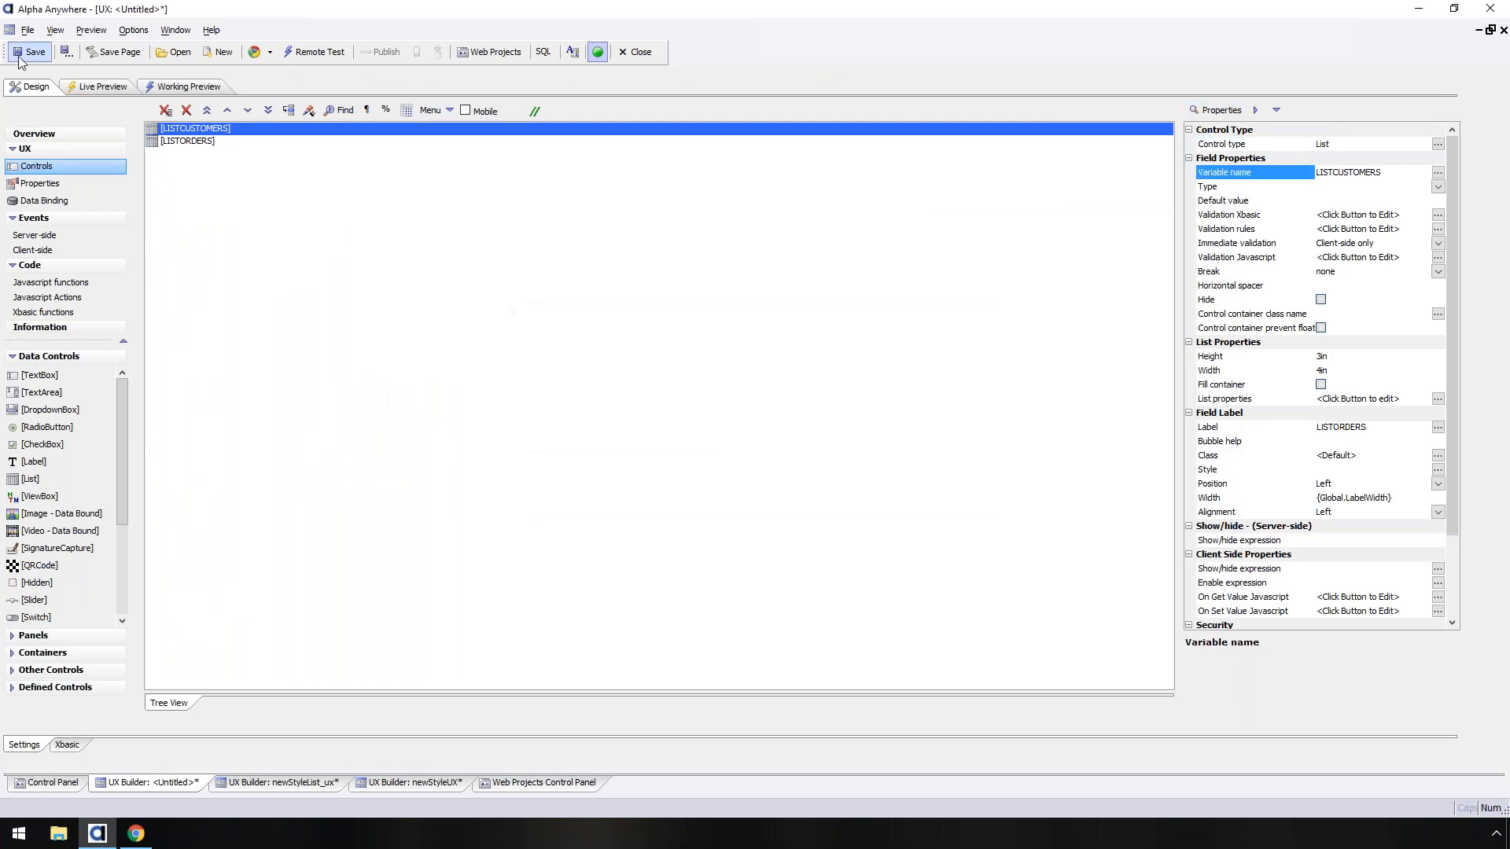
pyautogui.click(30, 52)
pyautogui.write('paretn')
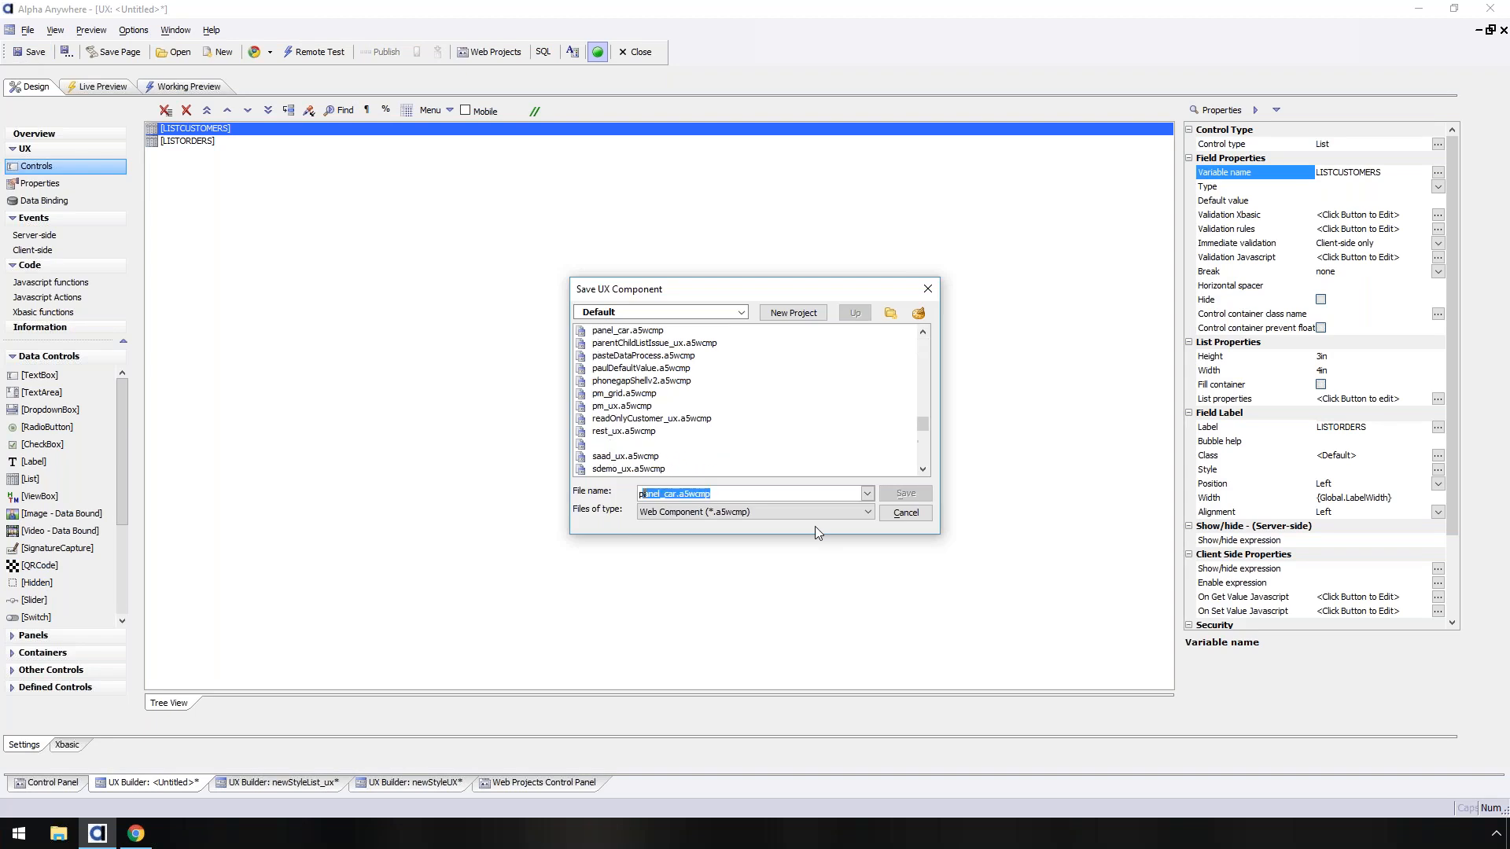
pyautogui.press('BackSpace')
pyautogui.press('BackSpace')
pyautogui.write('entsearch')
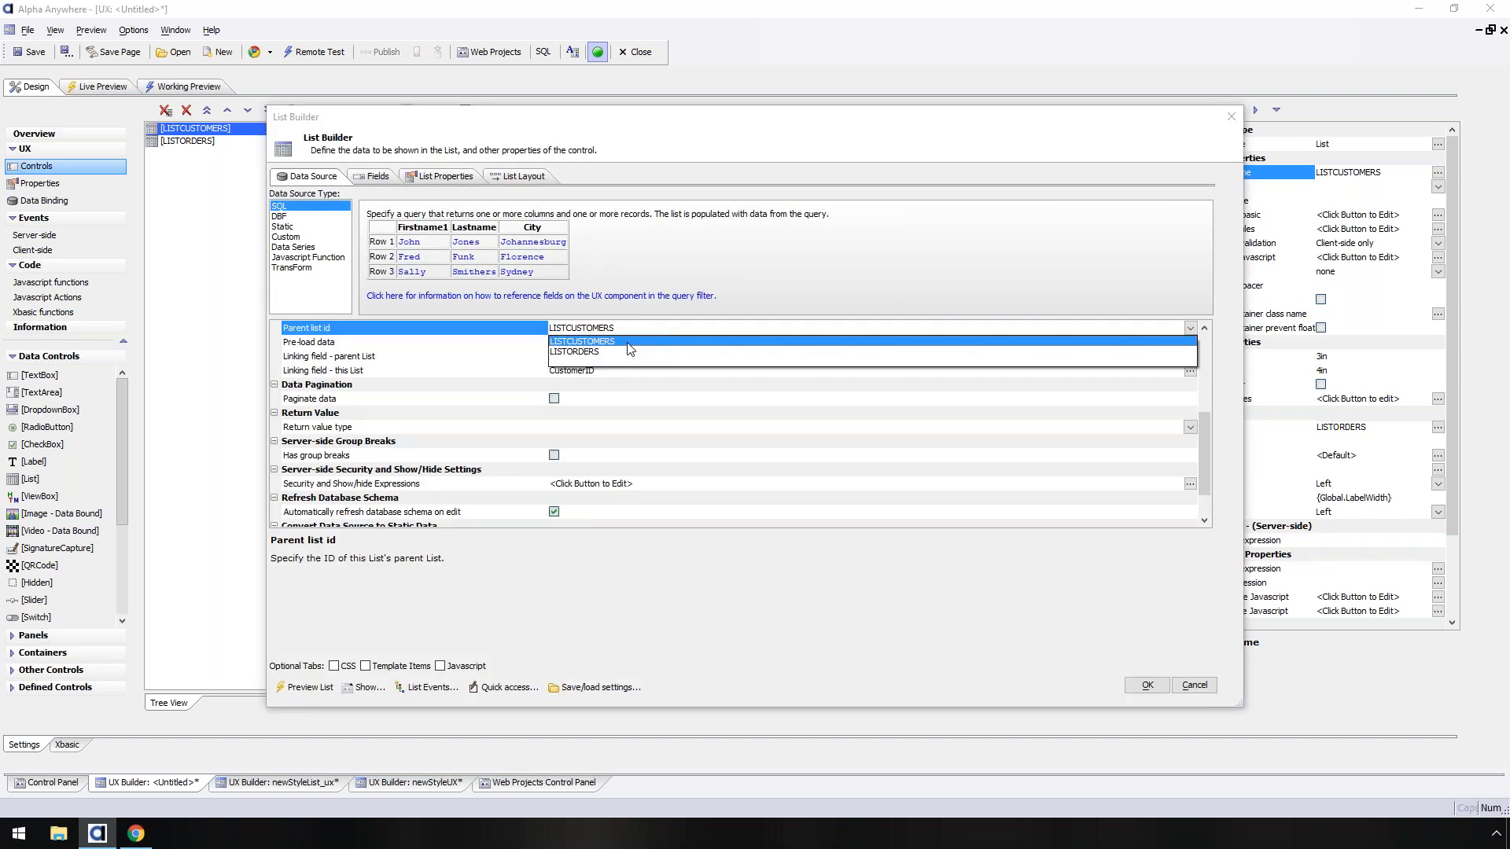
# - Select LISTCUSTOMERS as the parent list id of the orders list
pyautogui.click(629, 348)
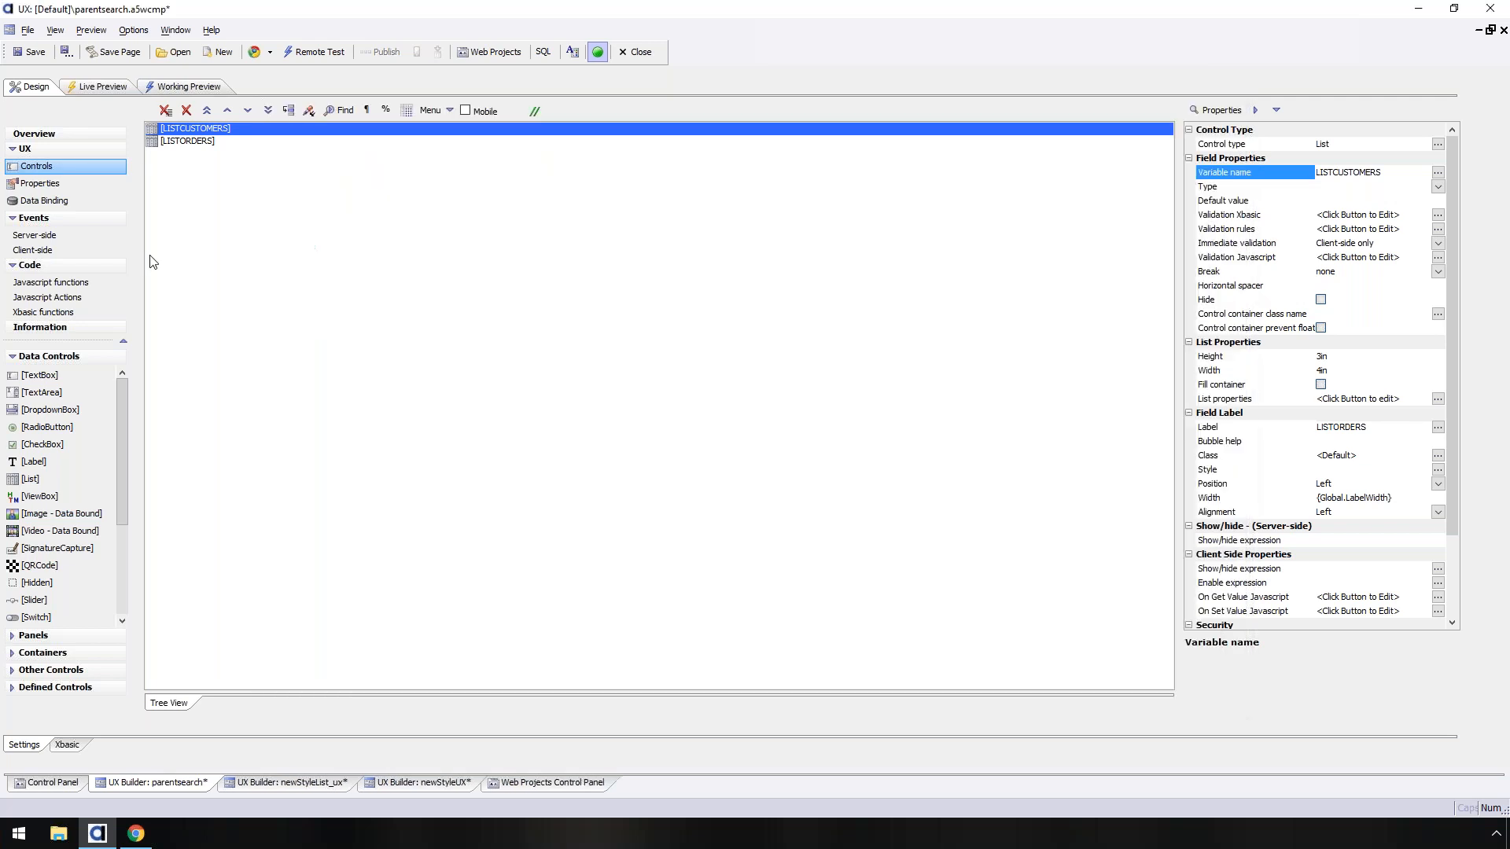
# - Switch to the newStyleList_ux component and select the button inside its panel header
pyautogui.click(527, 782)
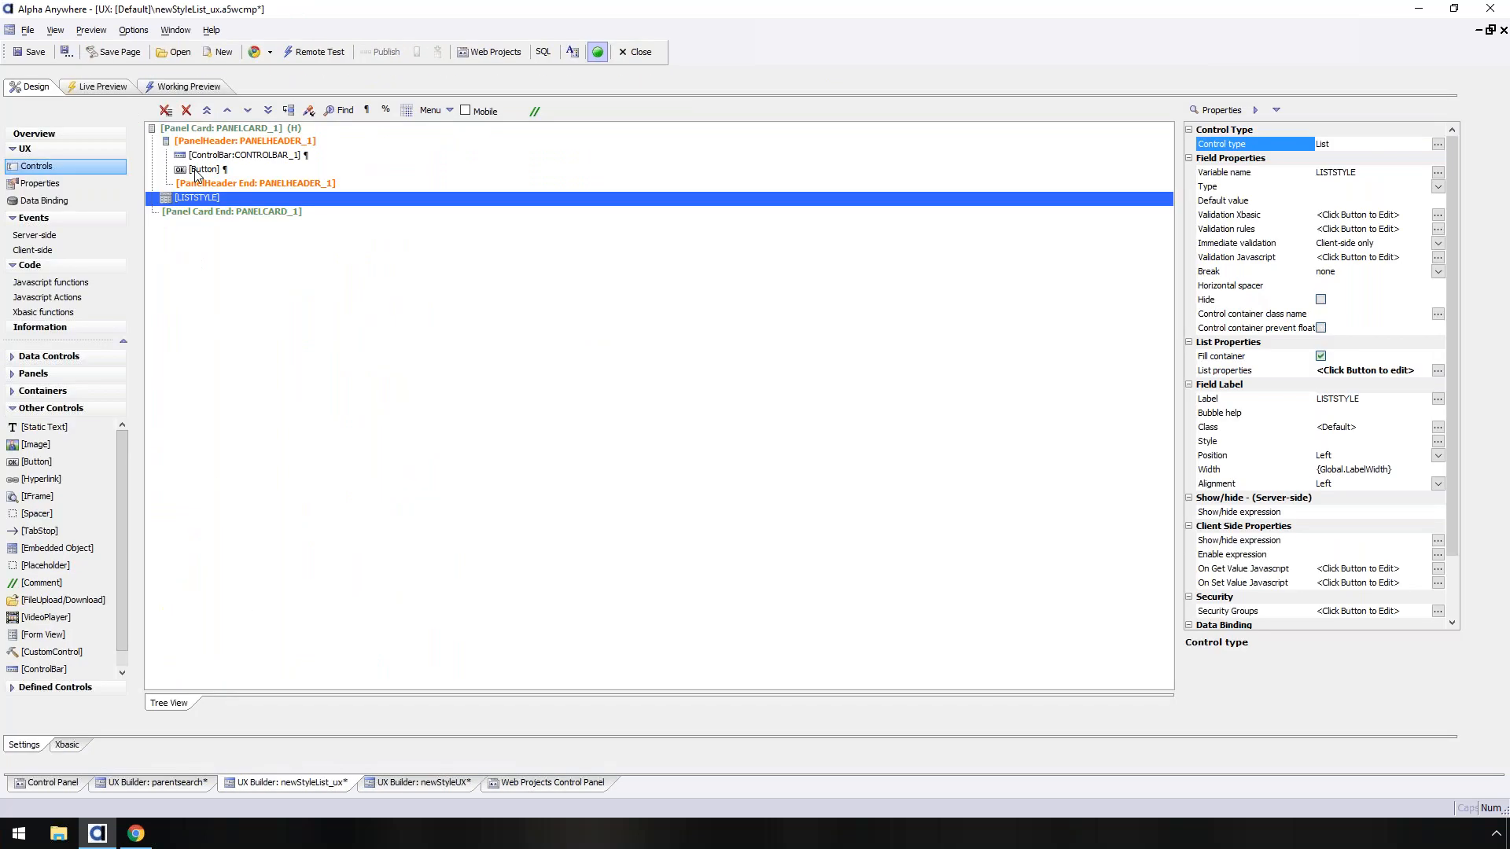
pyautogui.click(199, 169)
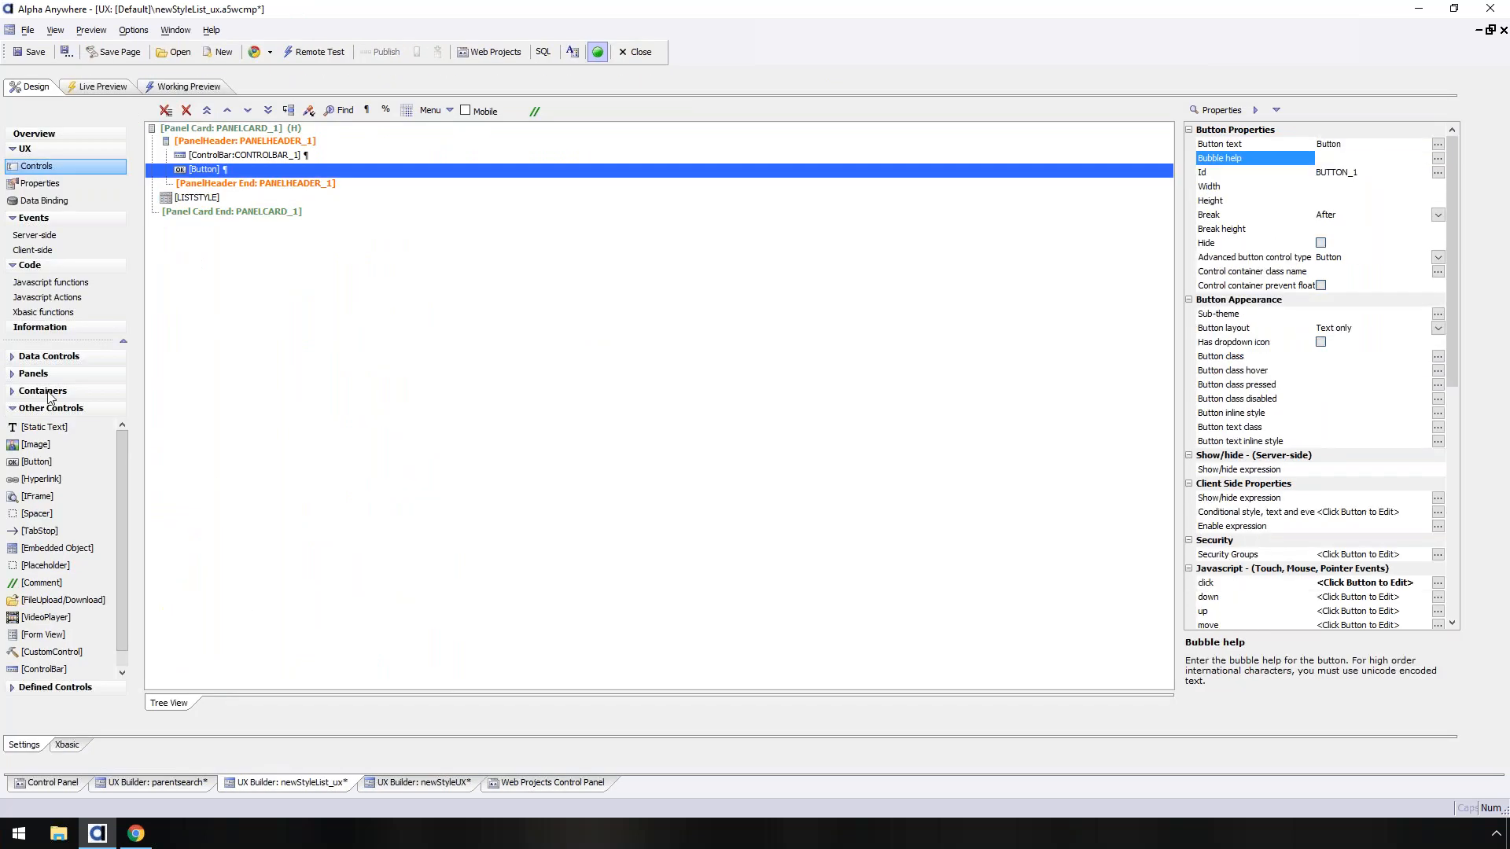
pyautogui.click(44, 391)
pyautogui.click(45, 464)
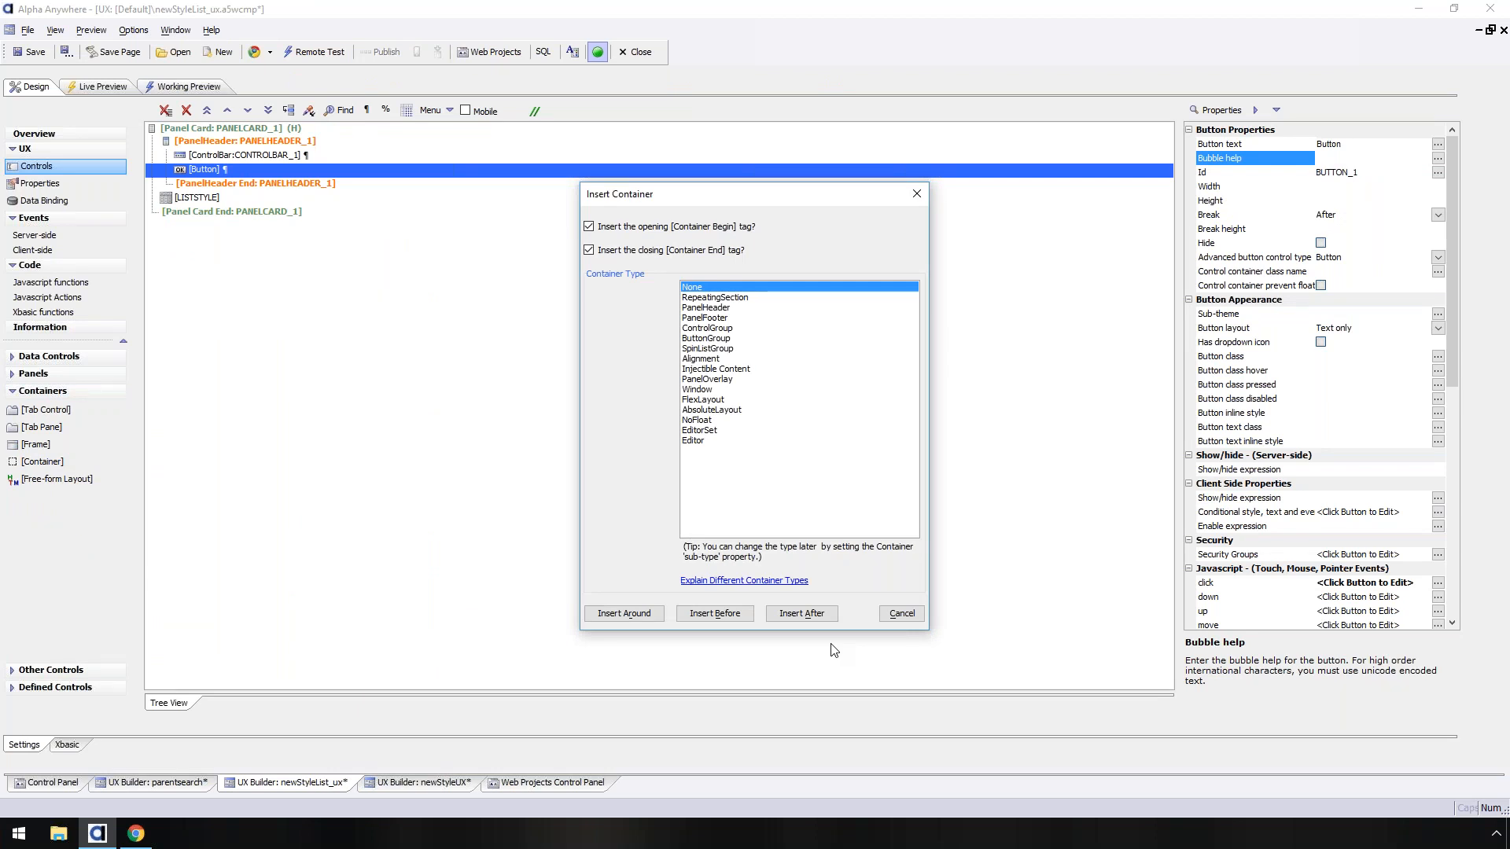
pyautogui.press('Escape')
# - Add a text box named filter and a second button after the existing button in the panel header
pyautogui.click(48, 356)
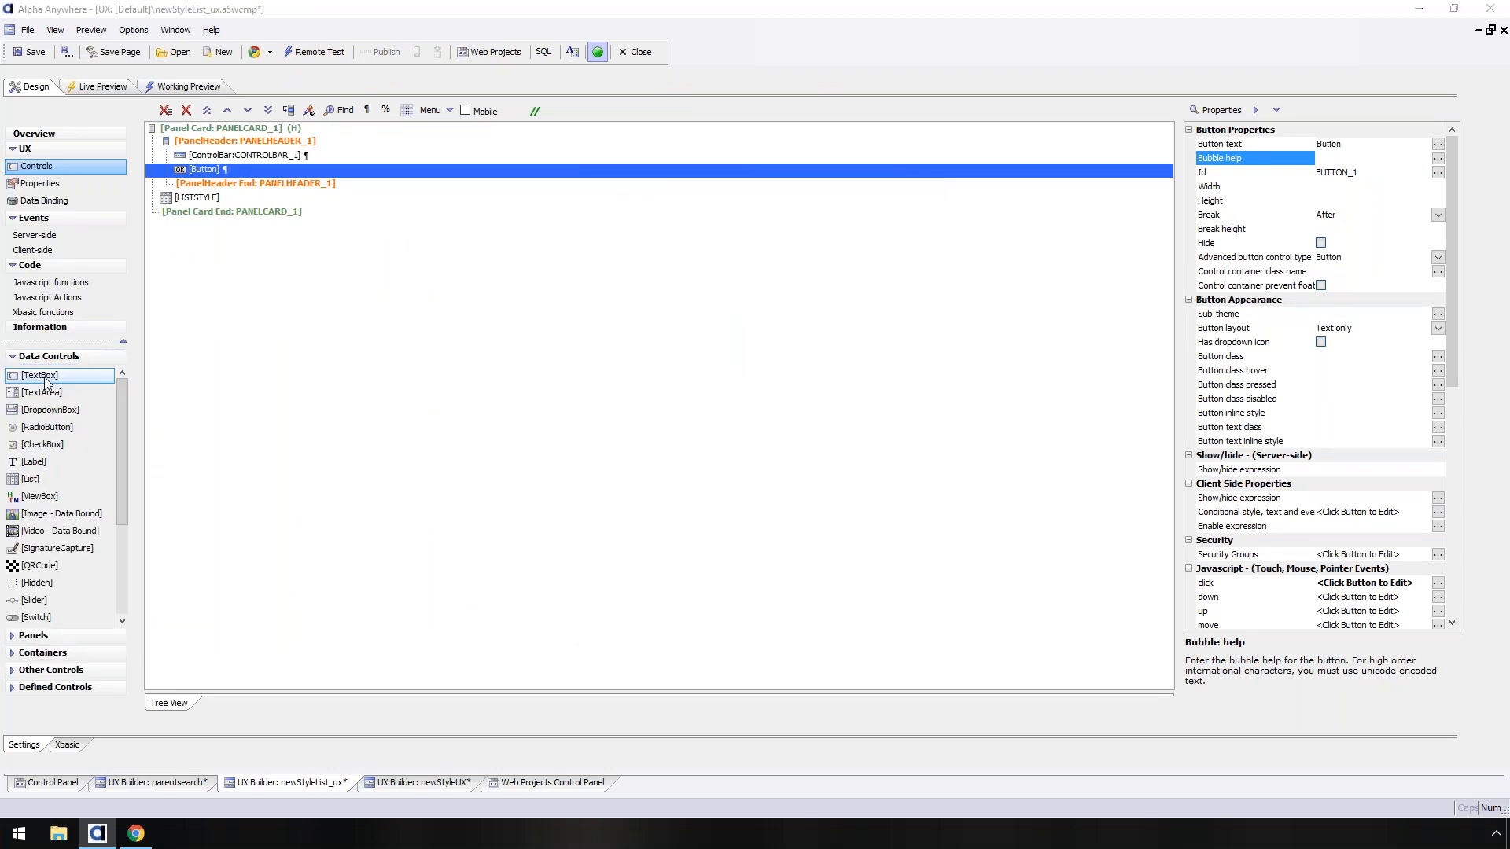
pyautogui.click(45, 379)
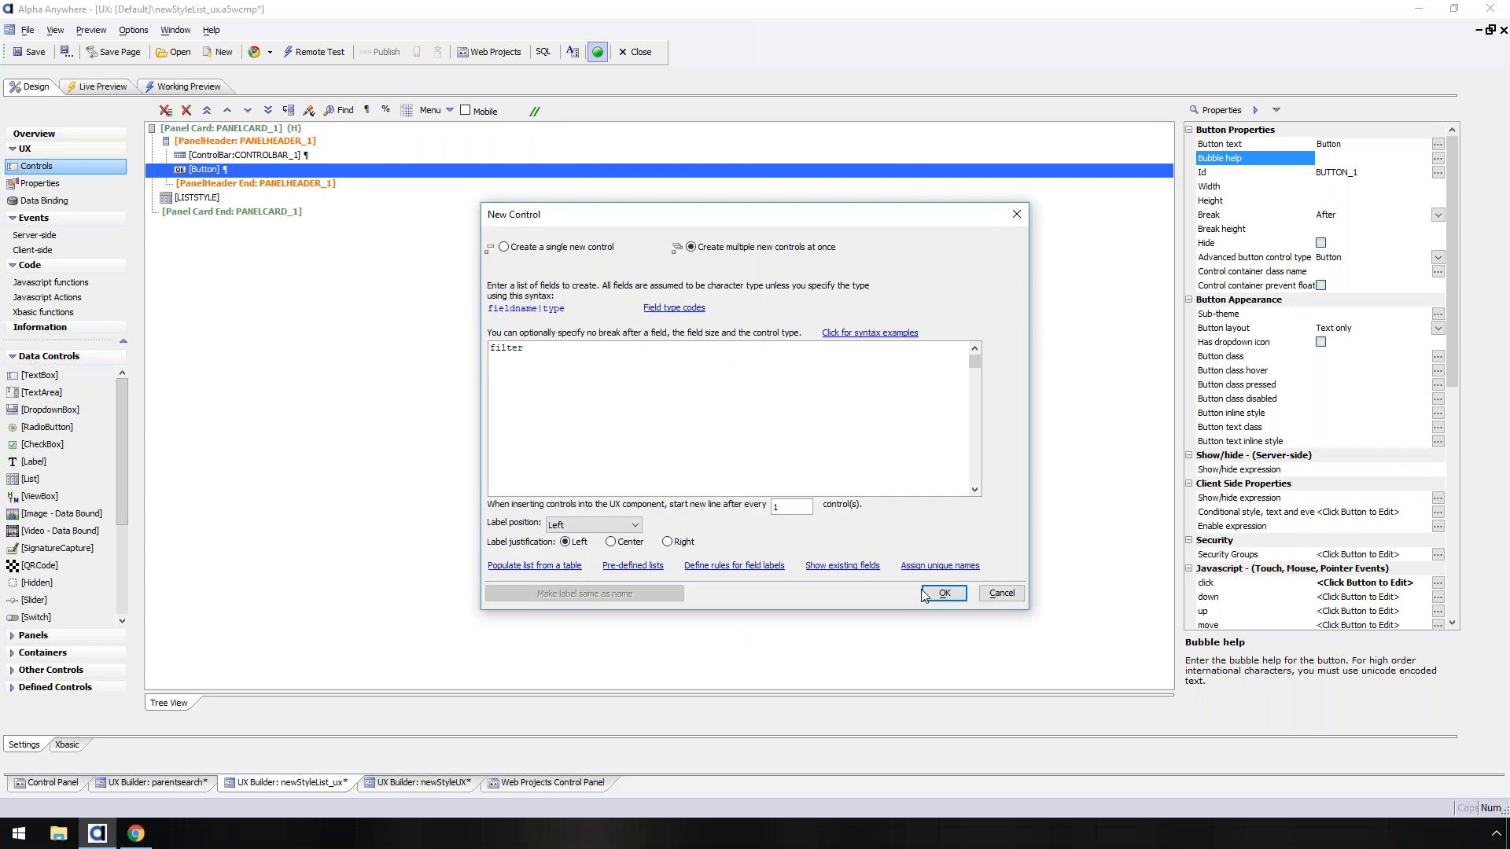
pyautogui.click(926, 594)
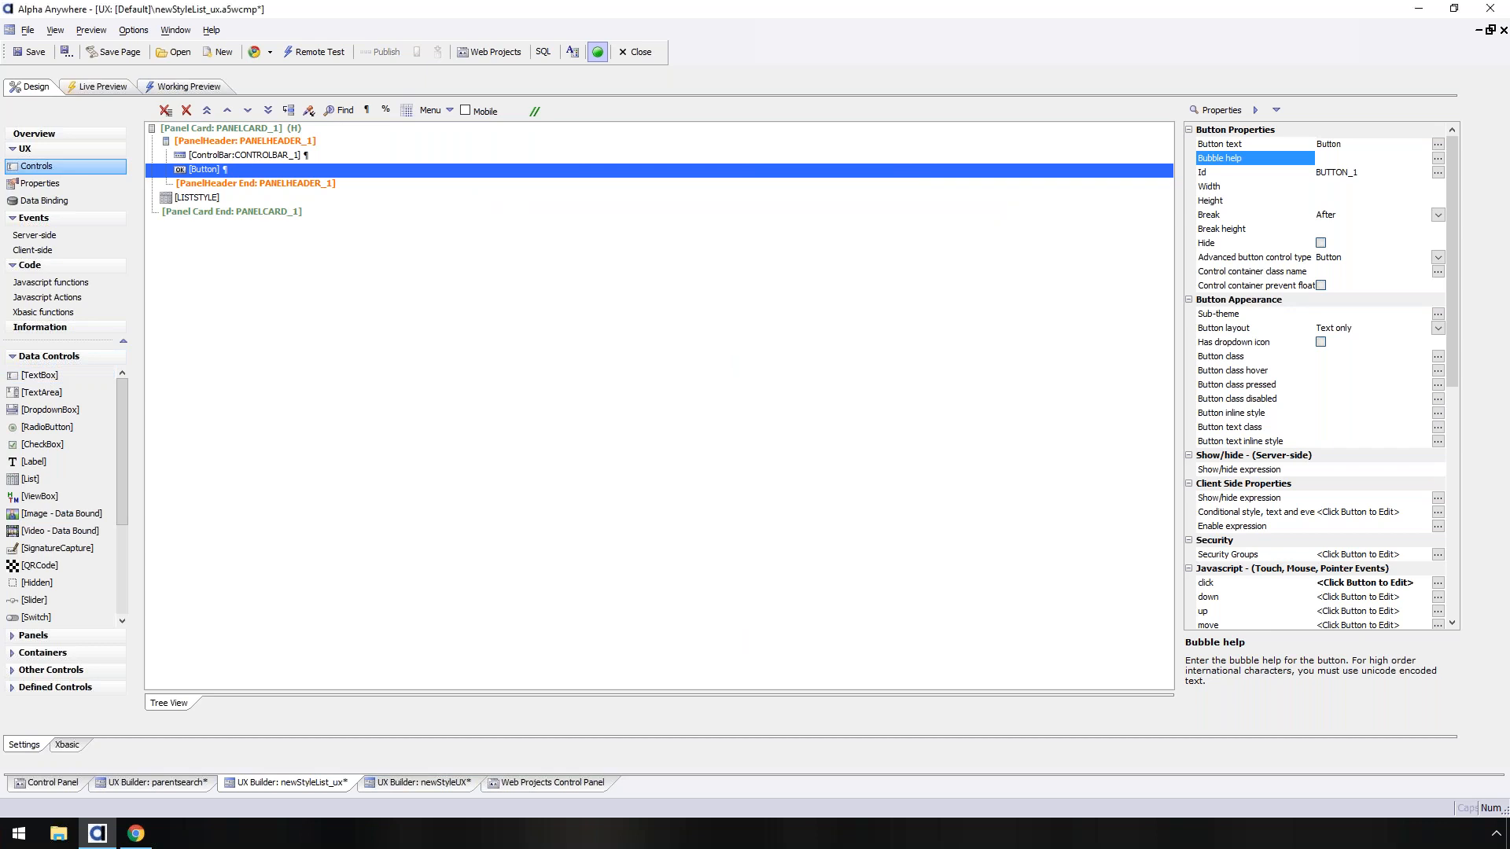
pyautogui.click(59, 671)
pyautogui.click(38, 462)
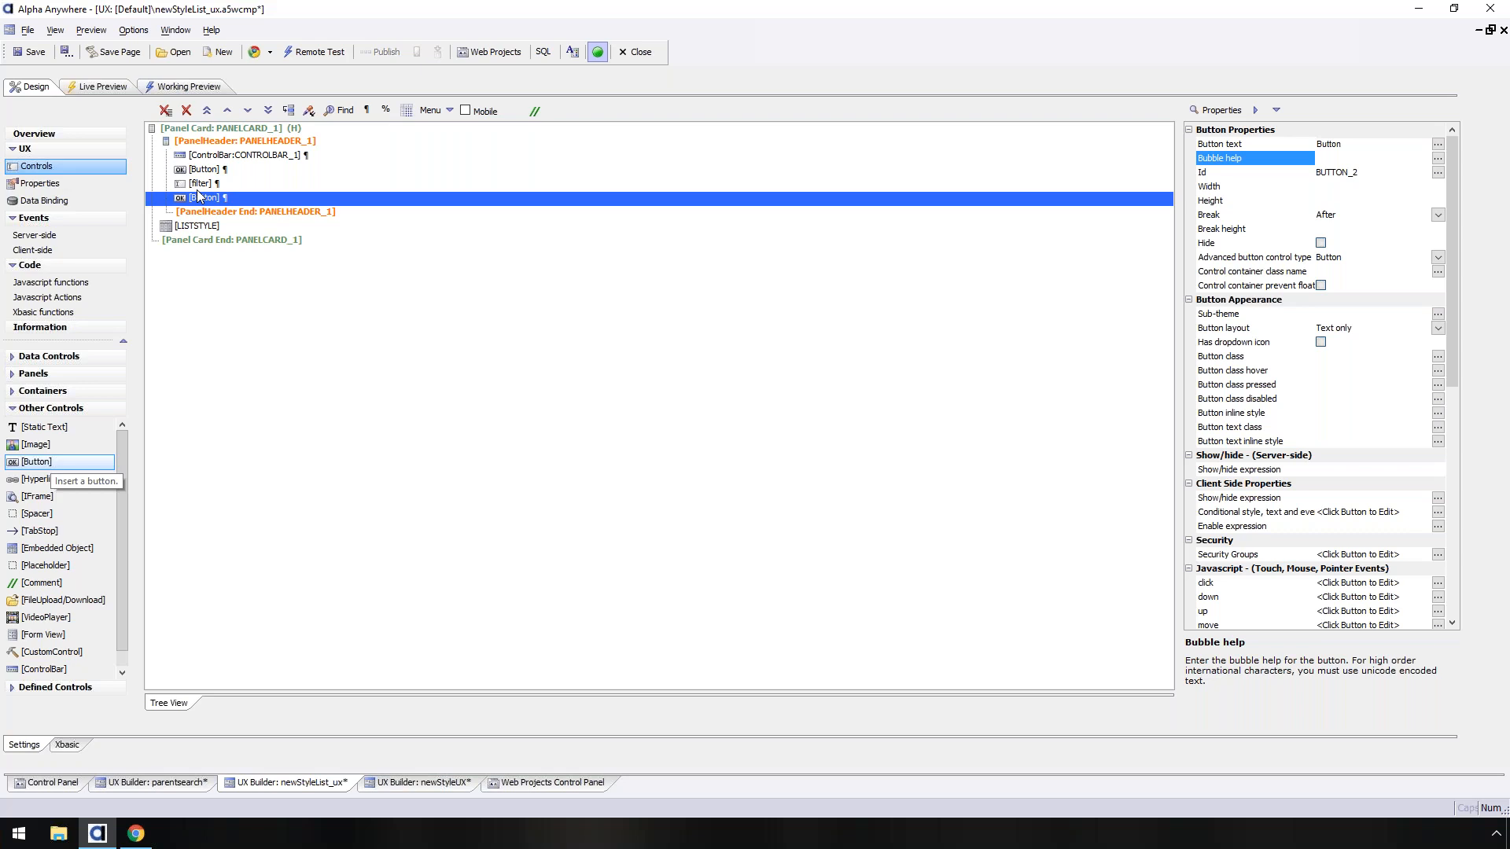
# - Add a List Control action to the new button's click event and choose Filter List - Server-side as its action
pyautogui.doubleClick(199, 197)
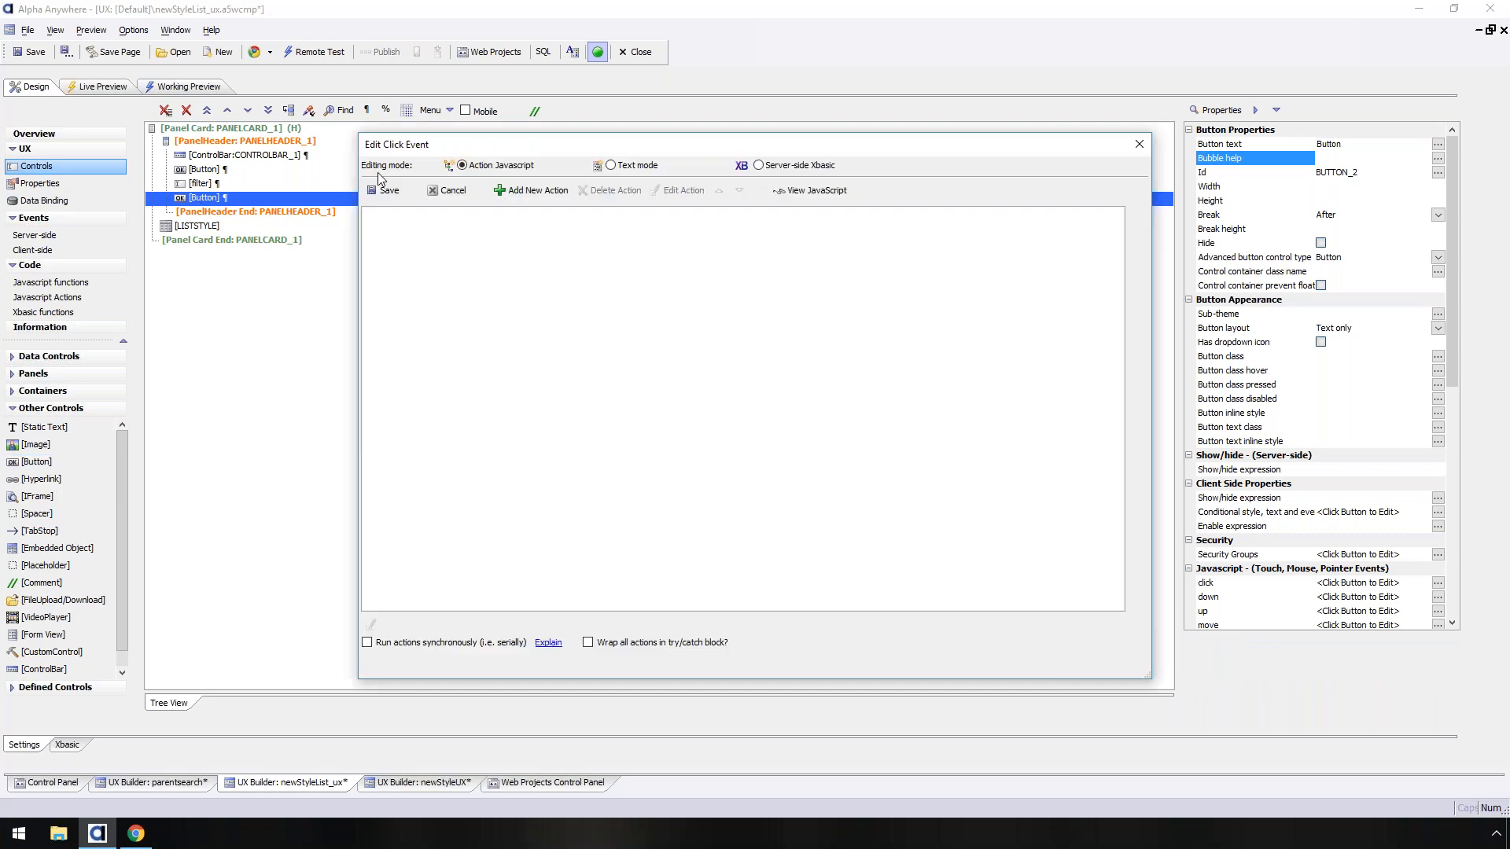
pyautogui.write('list')
pyautogui.doubleClick(579, 257)
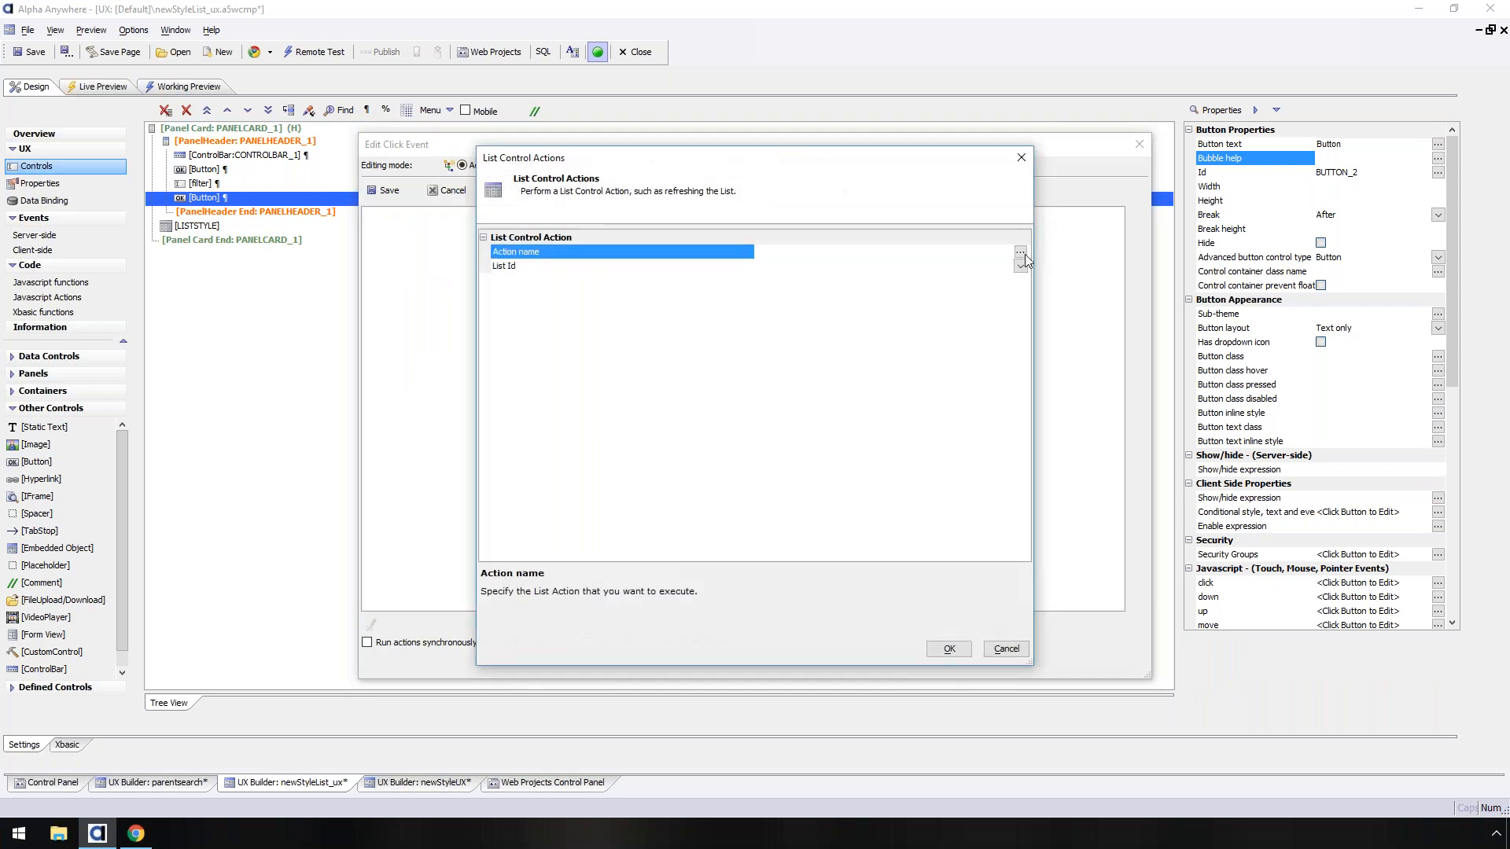
pyautogui.click(1019, 253)
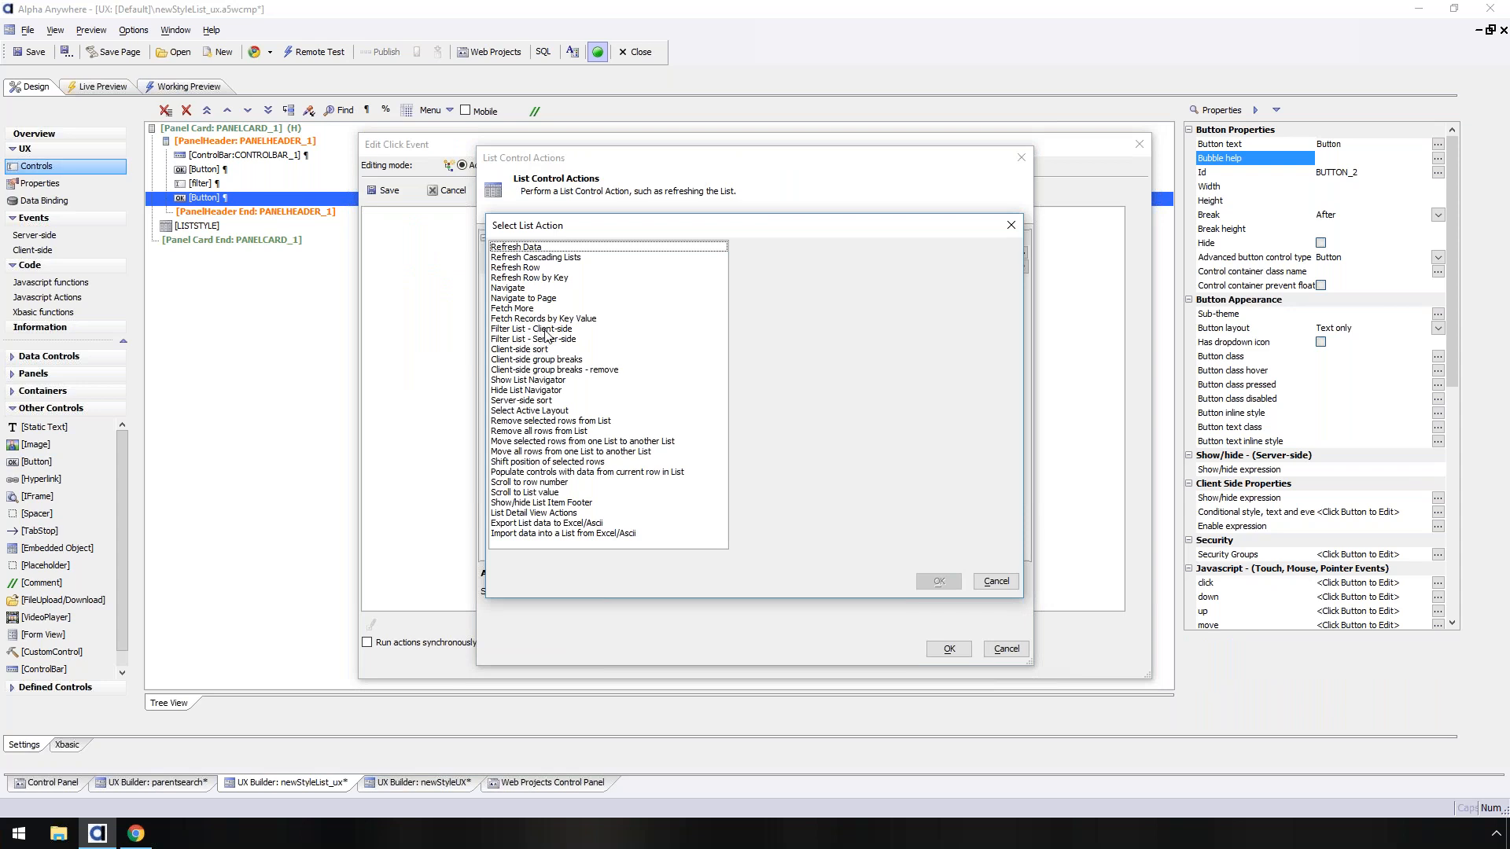
pyautogui.click(546, 332)
pyautogui.click(544, 341)
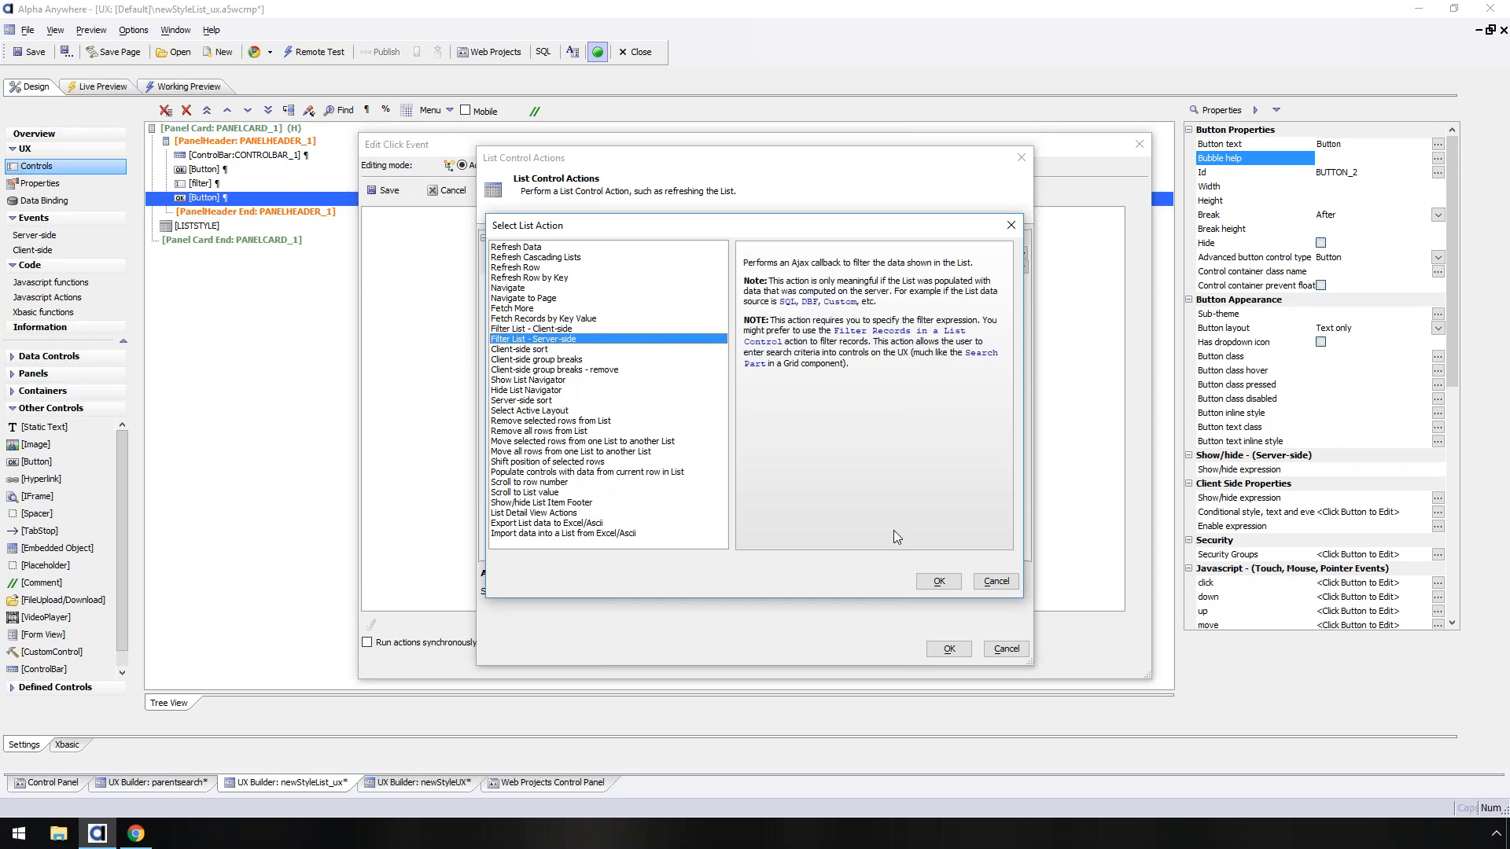
pyautogui.click(939, 582)
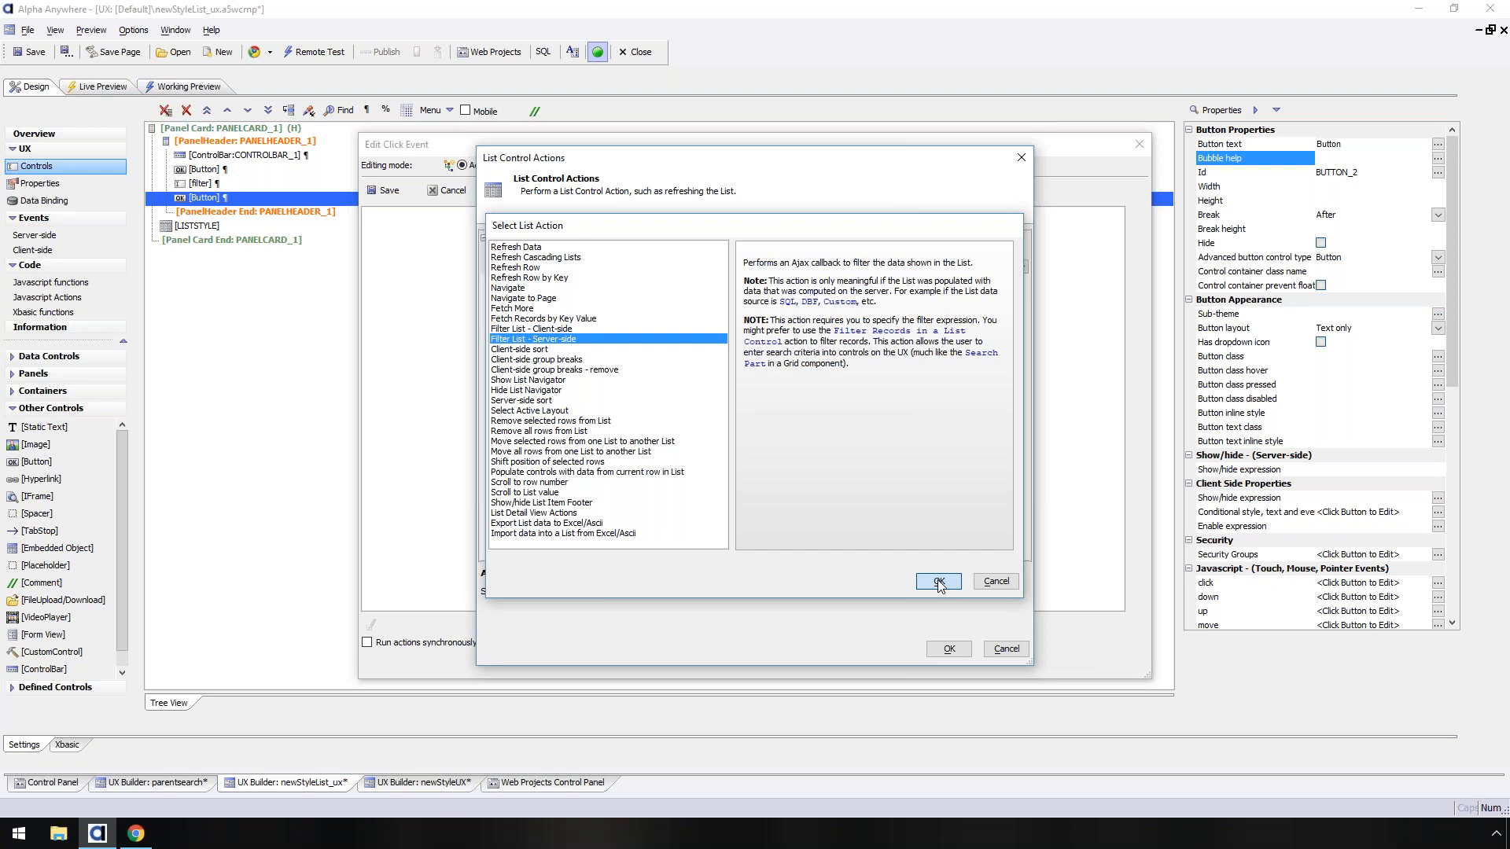
# - Set the filter action's list id to LISTSTYLE and look at its argument values editor, leaving the arguments unset
pyautogui.click(771, 268)
pyautogui.click(769, 281)
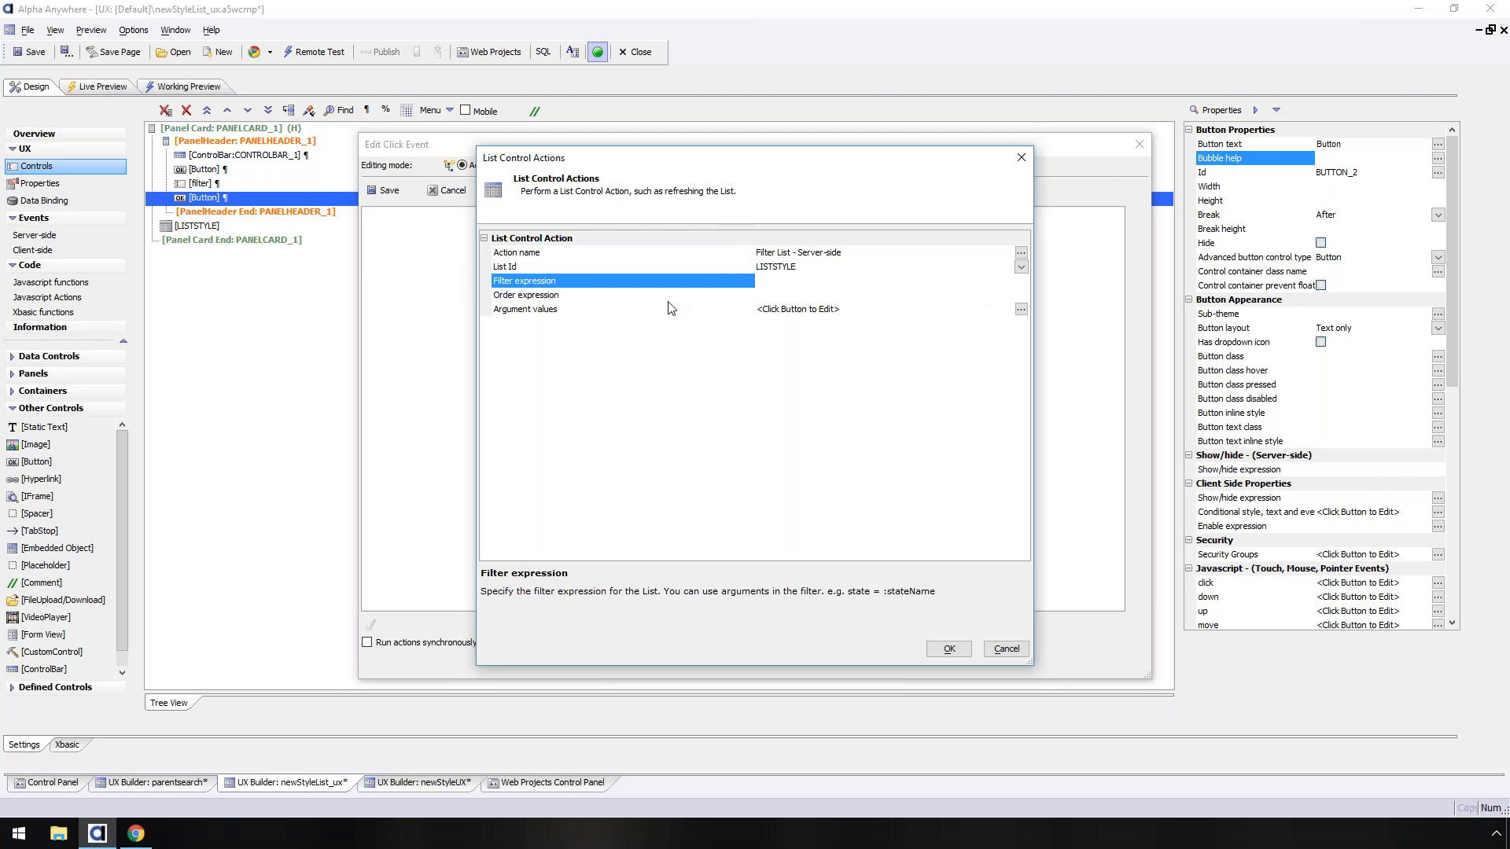
pyautogui.click(1020, 309)
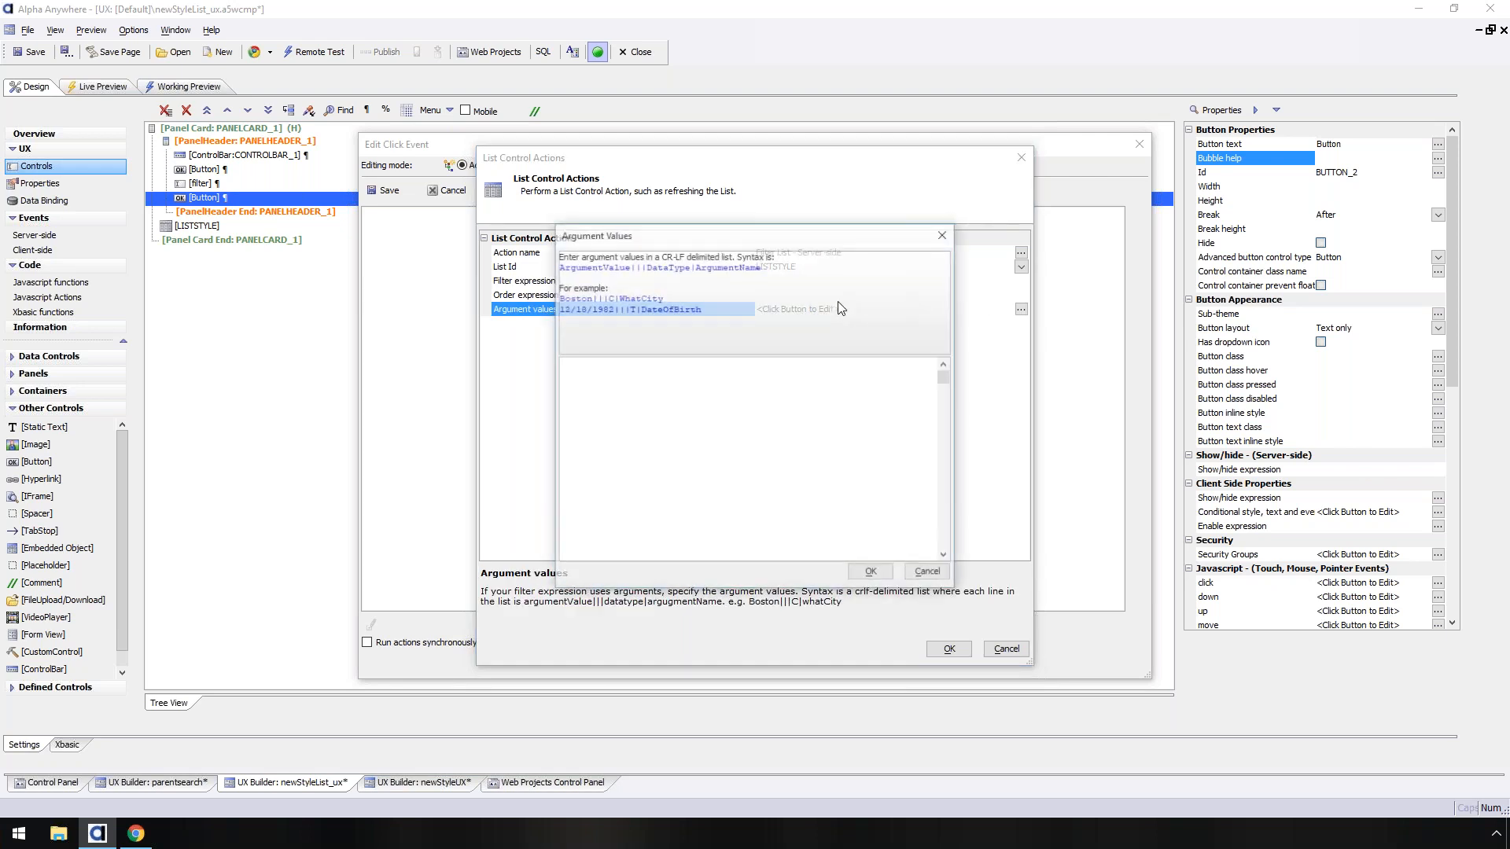
pyautogui.click(925, 573)
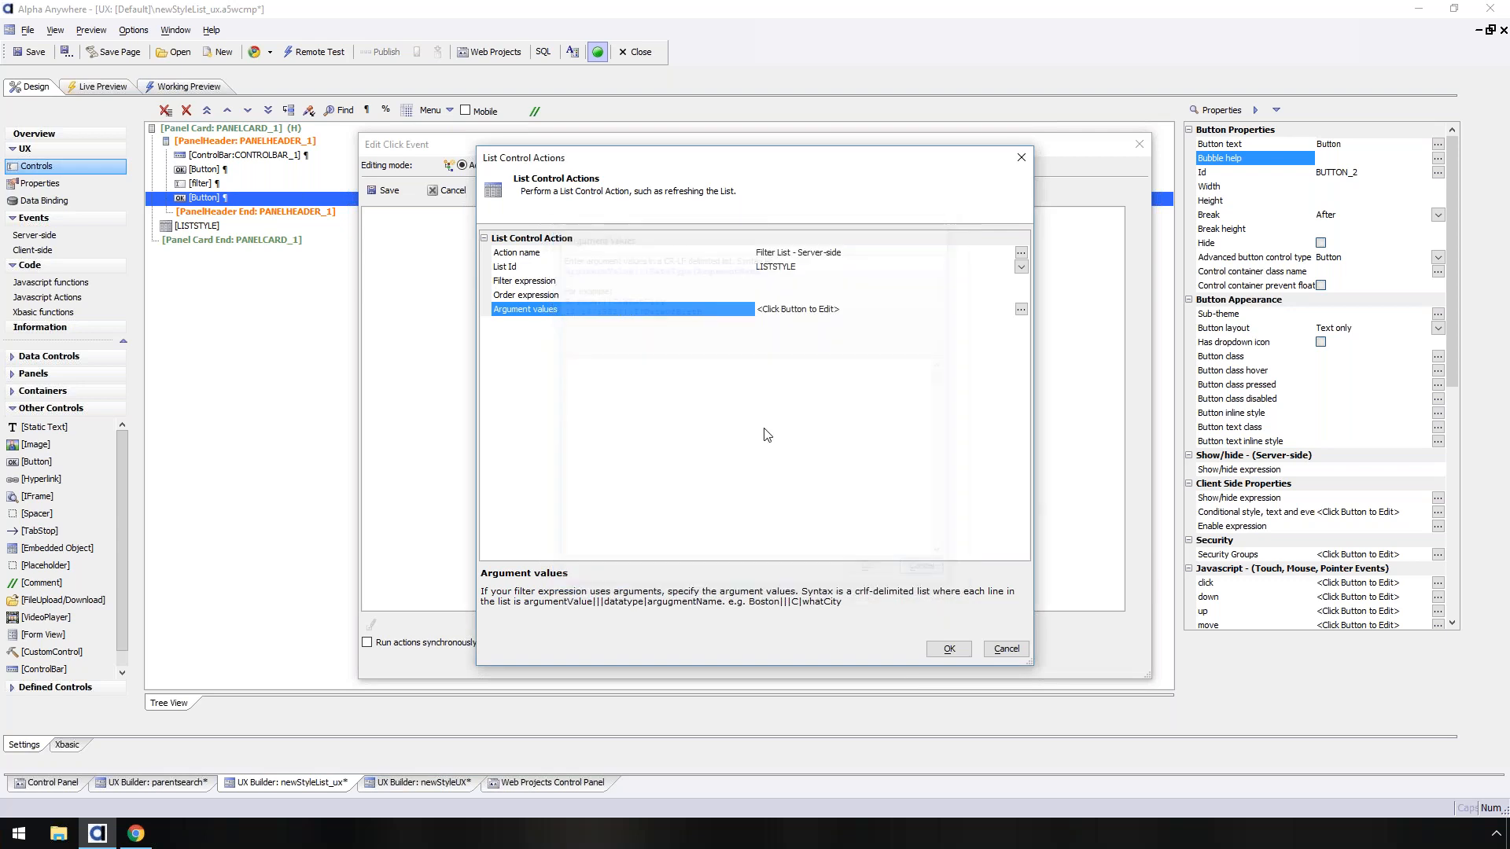
# - Change the list action to Filter List - Client-side with filter as the search field, and save the click event
pyautogui.click(1021, 252)
pyautogui.click(541, 328)
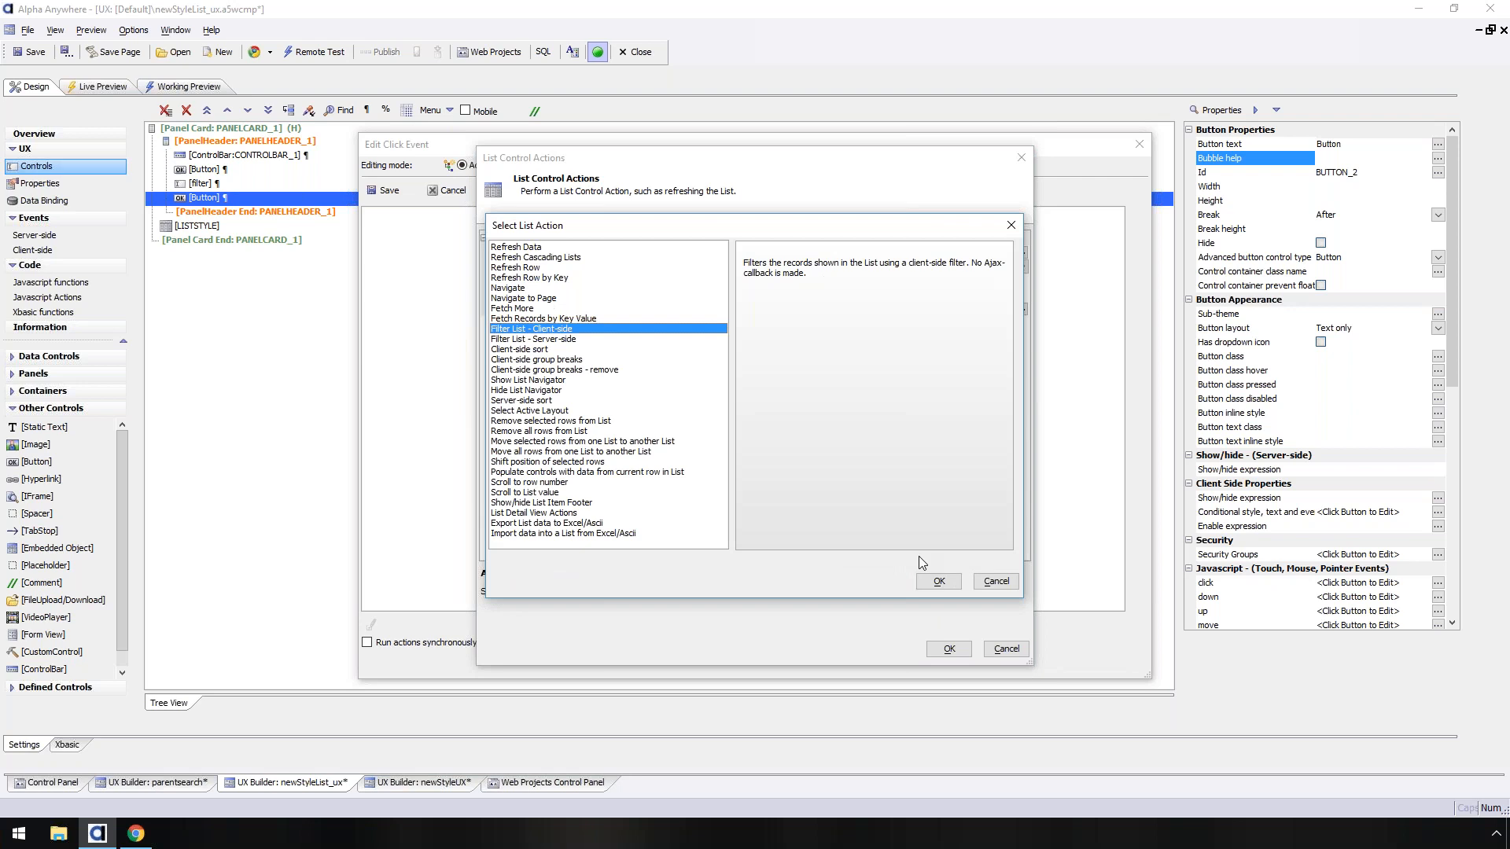
pyautogui.click(936, 581)
pyautogui.click(1021, 281)
pyautogui.click(779, 295)
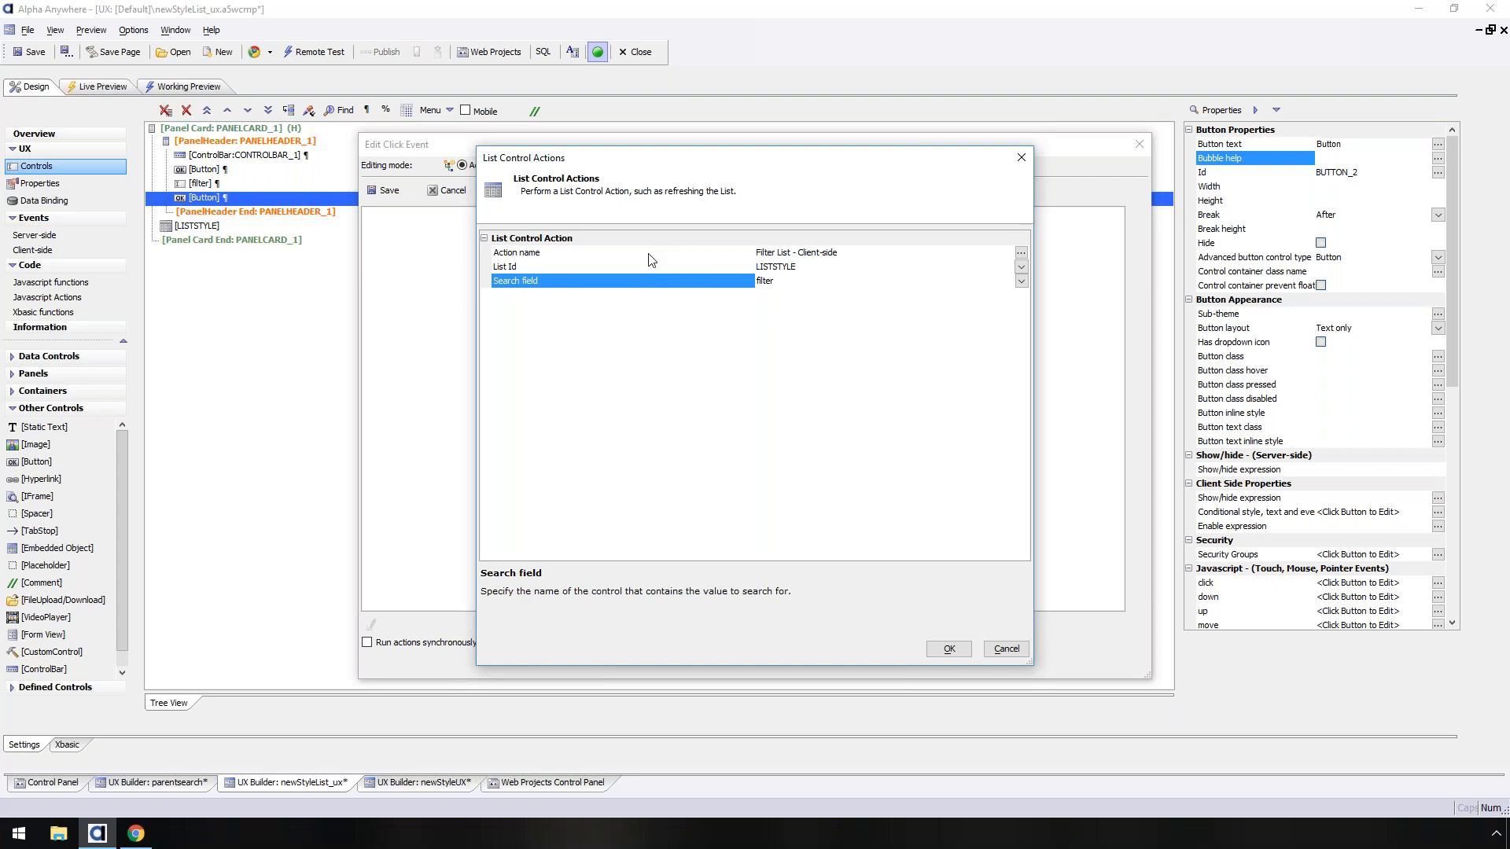
pyautogui.click(948, 650)
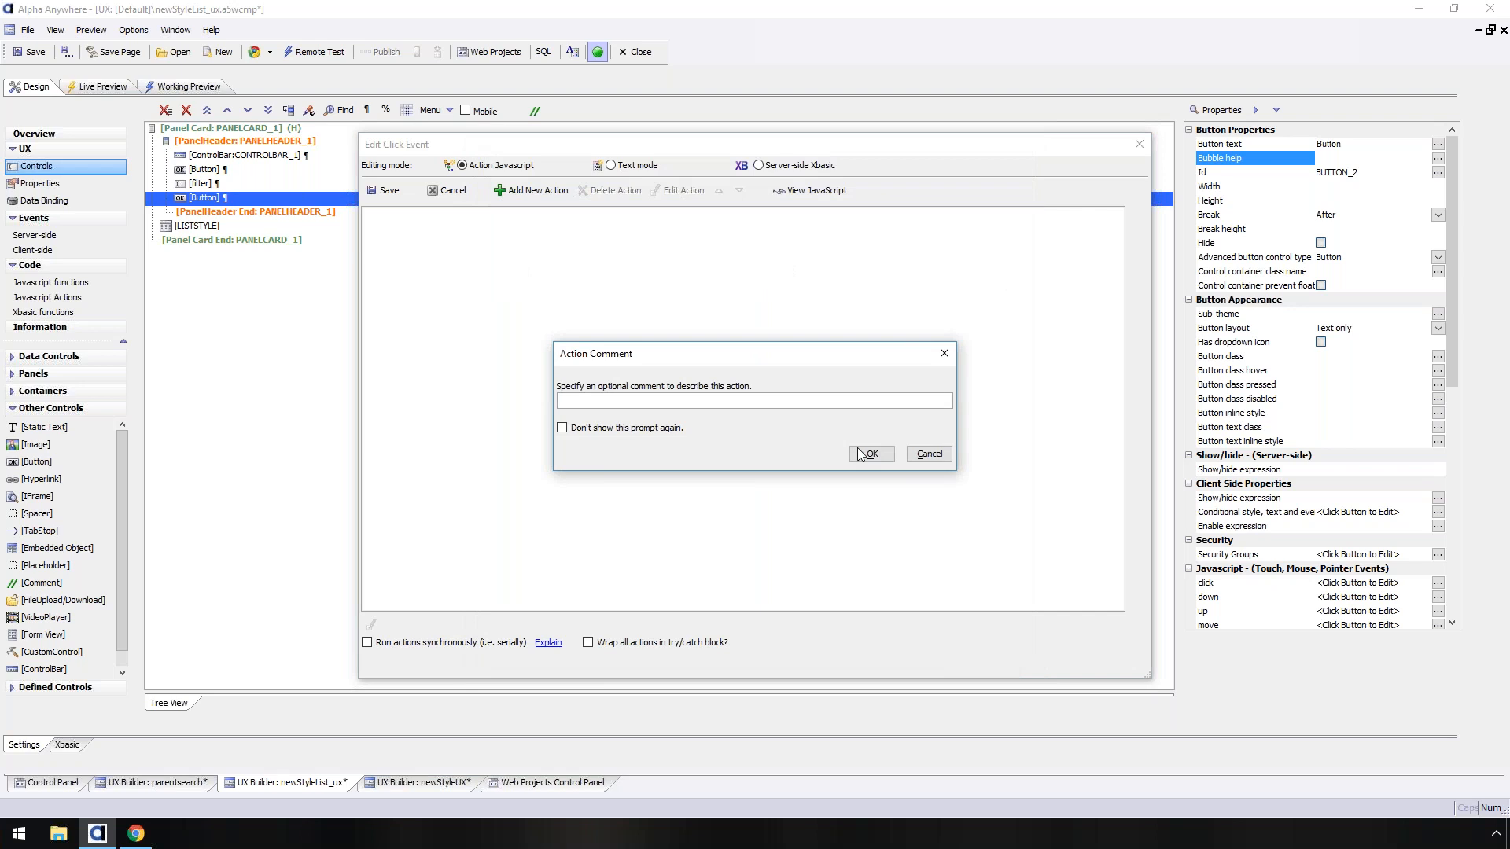
pyautogui.click(859, 454)
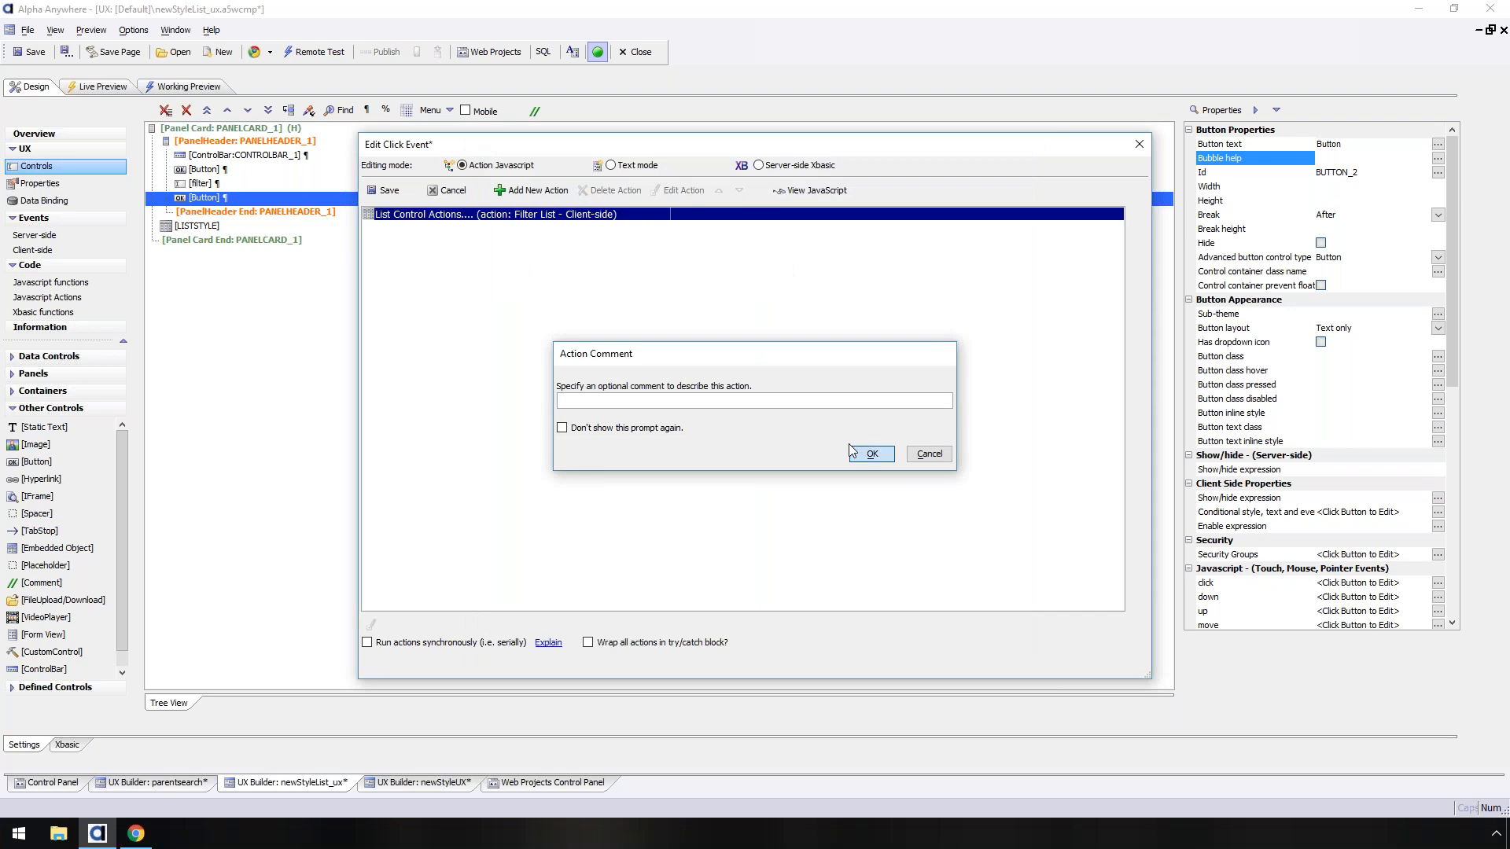
pyautogui.click(384, 190)
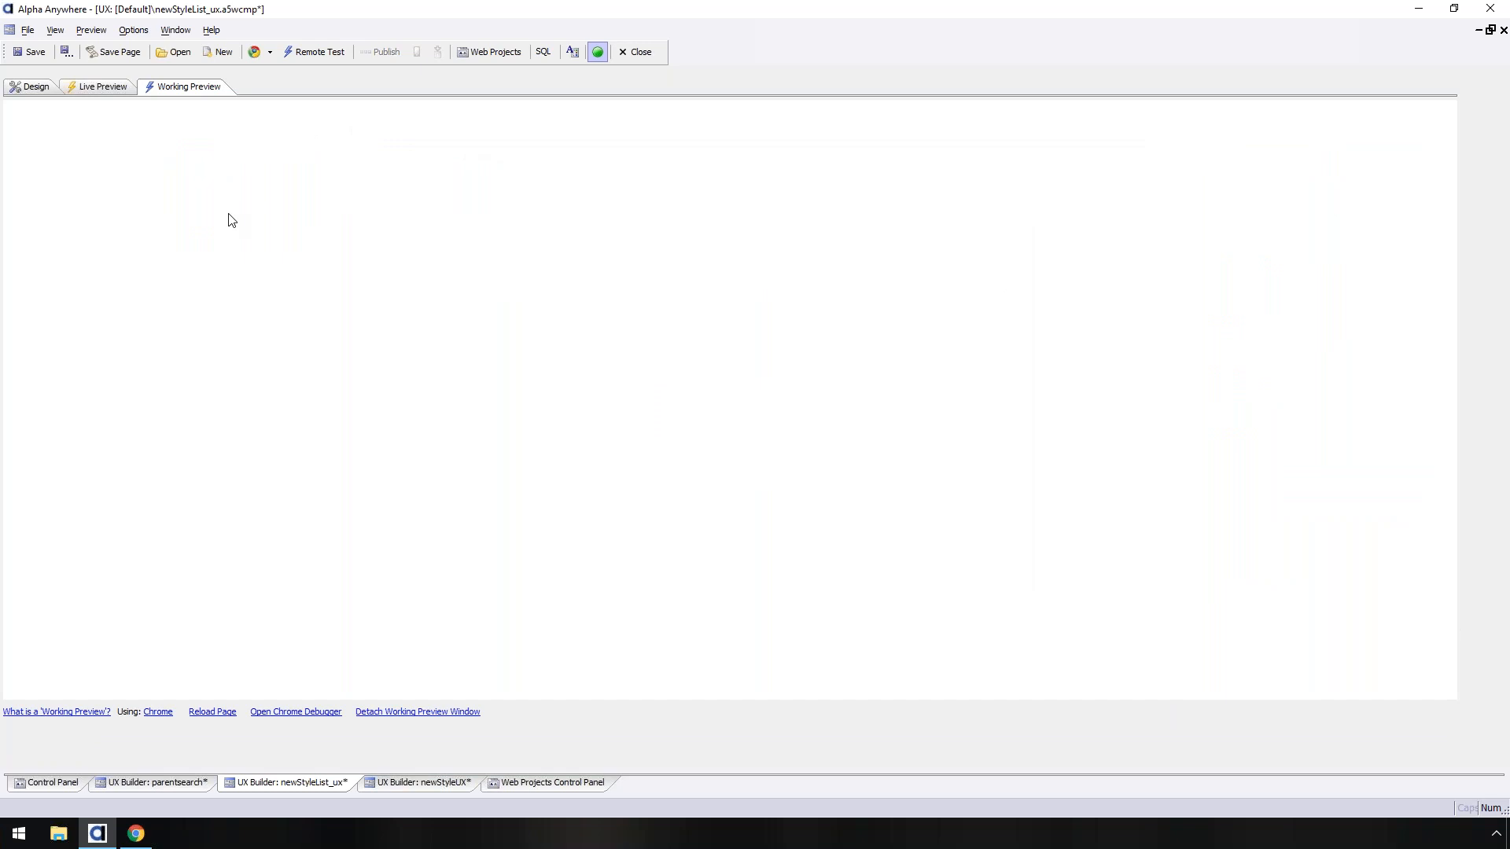
# - Test the second header button in the working preview by filtering the list with alf, and return to the design
pyautogui.click(29, 203)
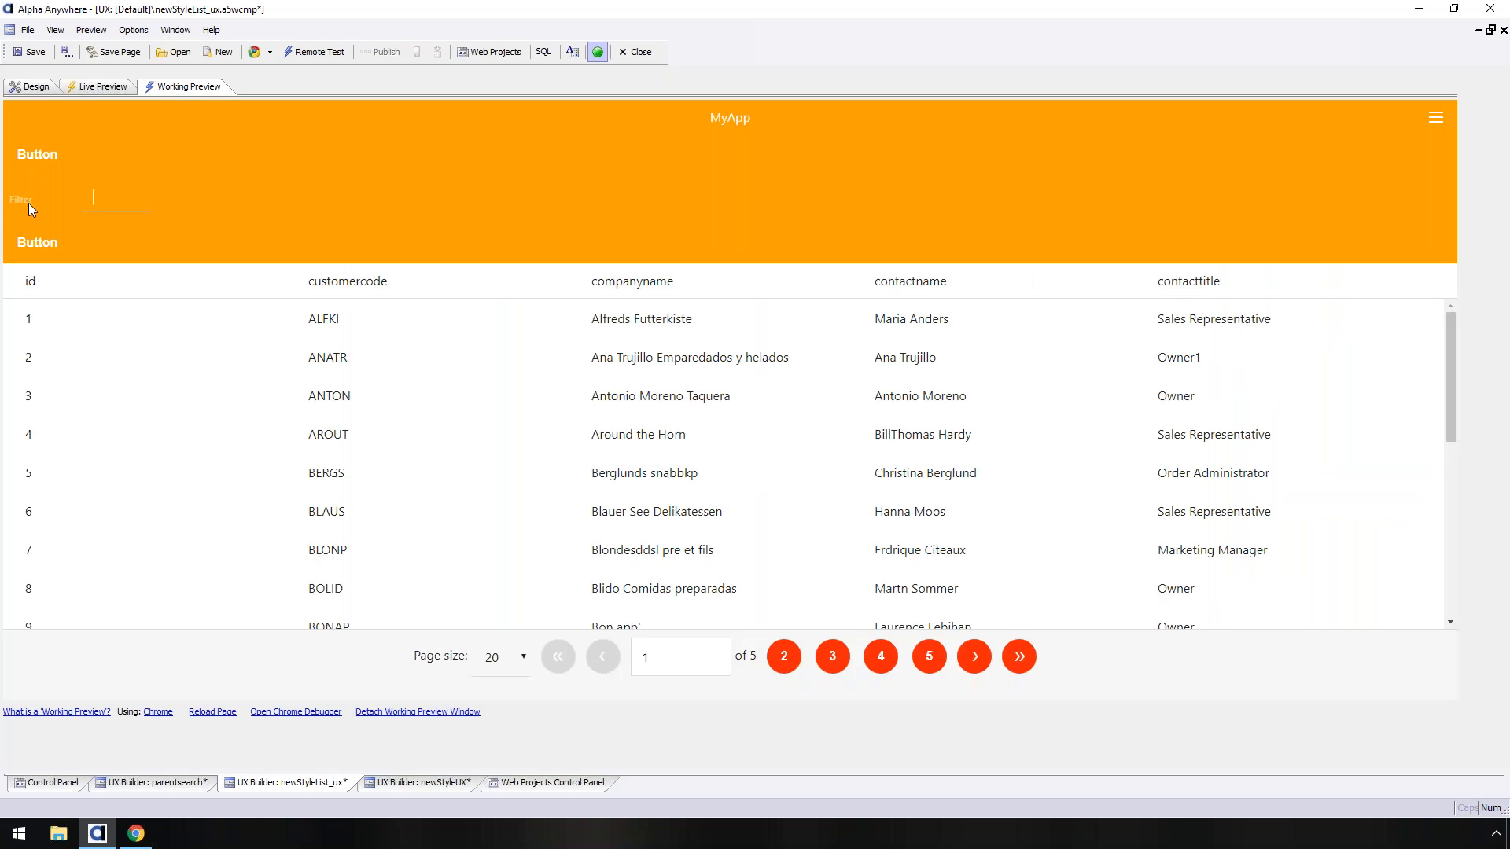
pyautogui.write('alf')
pyautogui.click(29, 244)
pyautogui.click(34, 86)
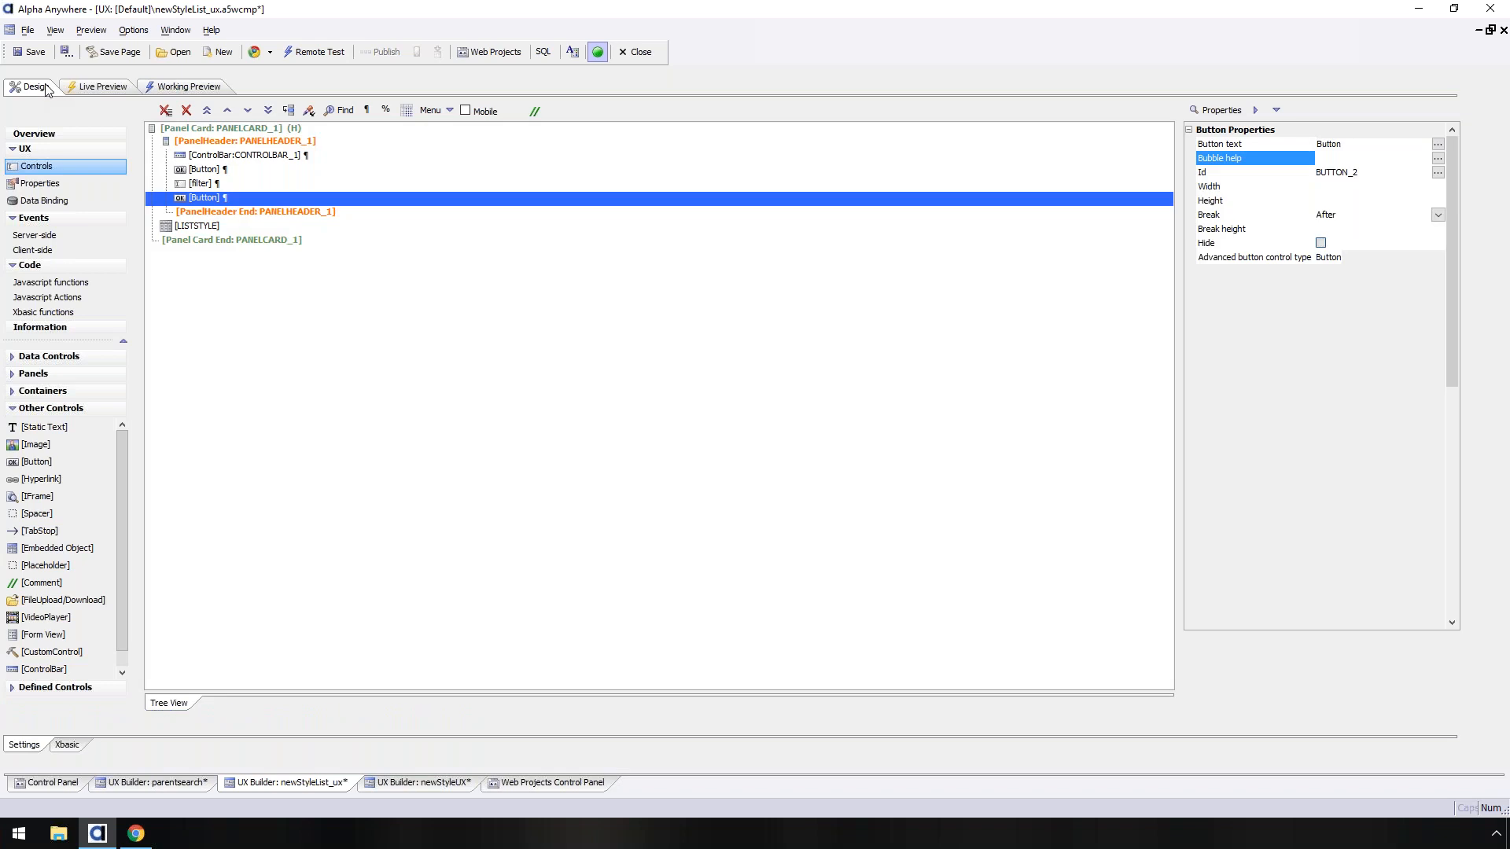
# - Reopen the second header button's click event and add a List Control Actions action, searching the actions for list
pyautogui.doubleClick(239, 197)
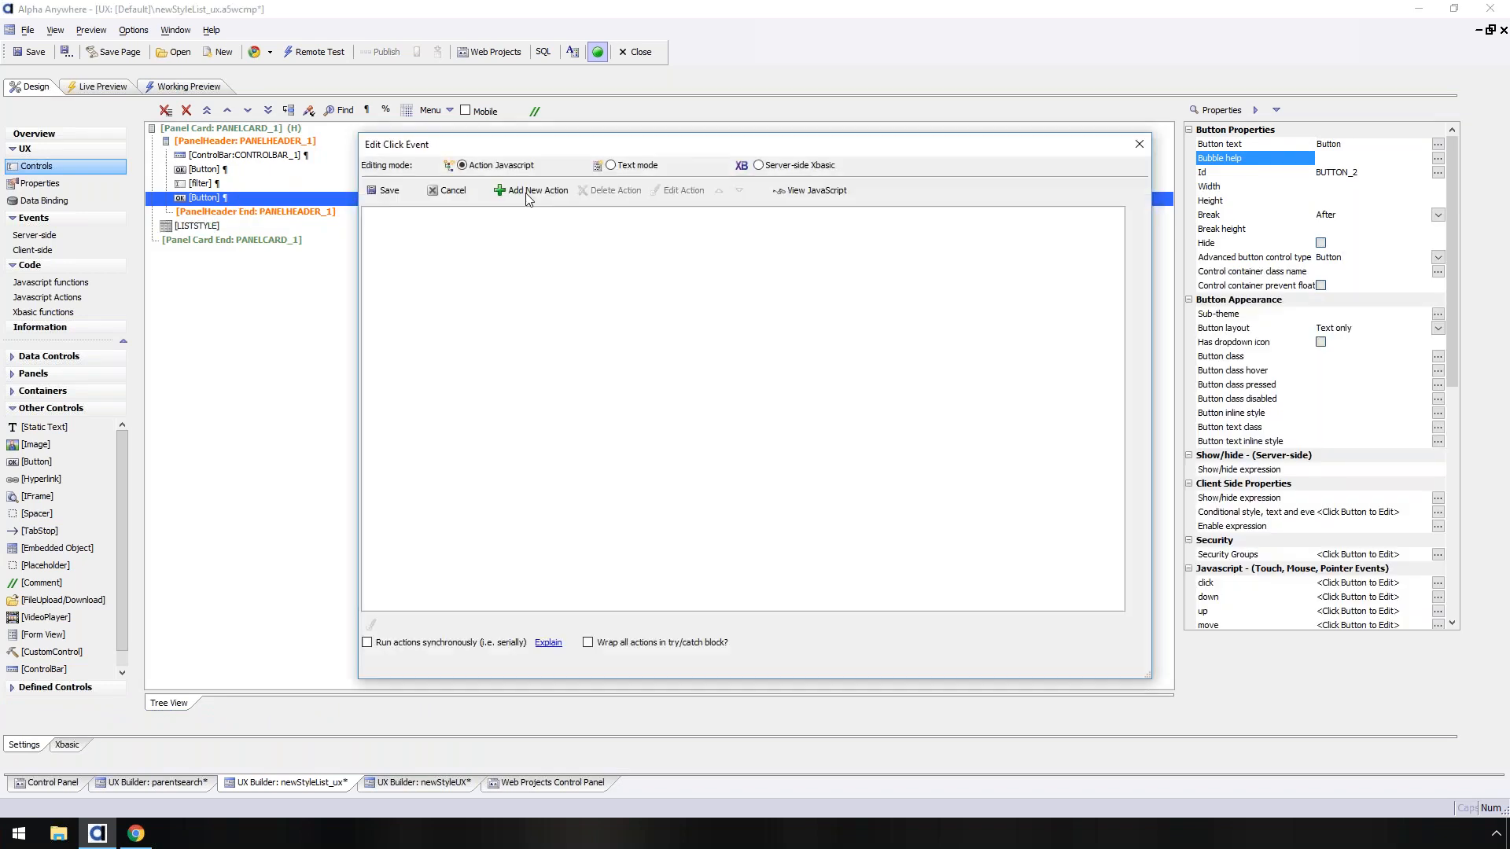
pyautogui.click(527, 193)
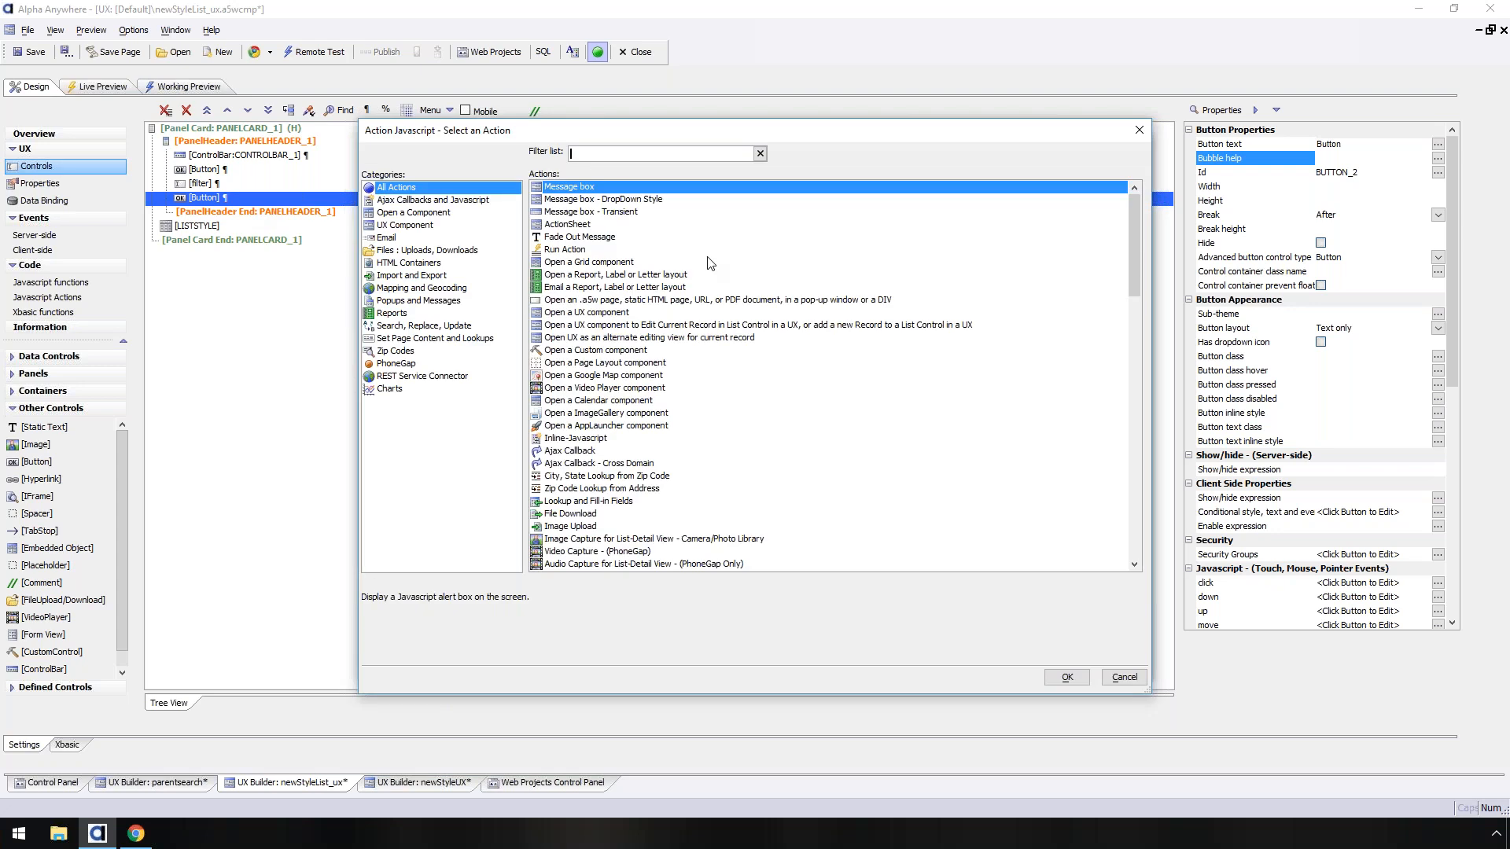
pyautogui.write('cl')
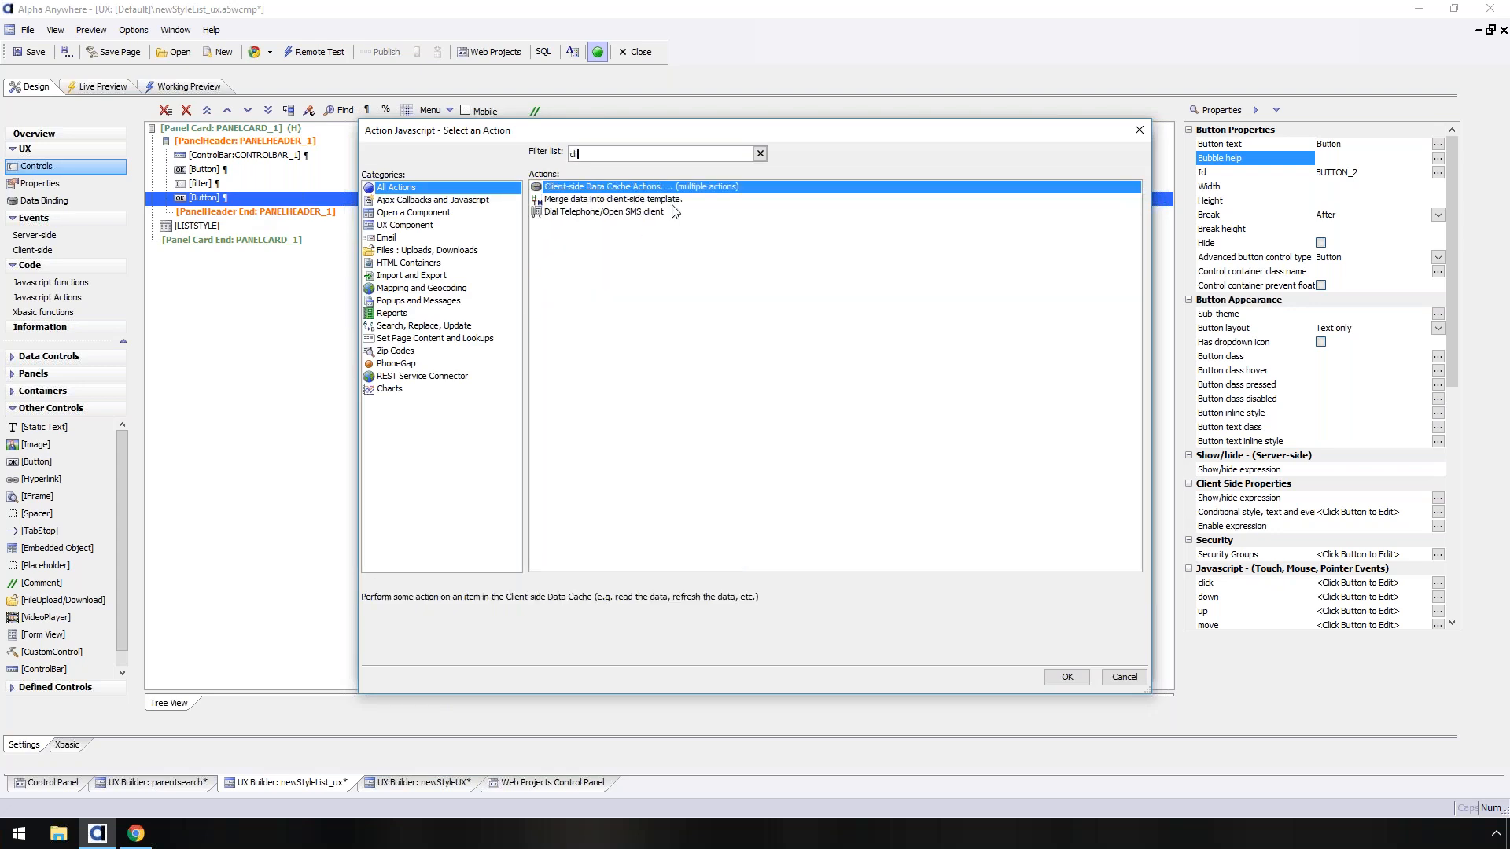
pyautogui.press('BackSpace')
pyautogui.press('BackSpace')
pyautogui.write('l')
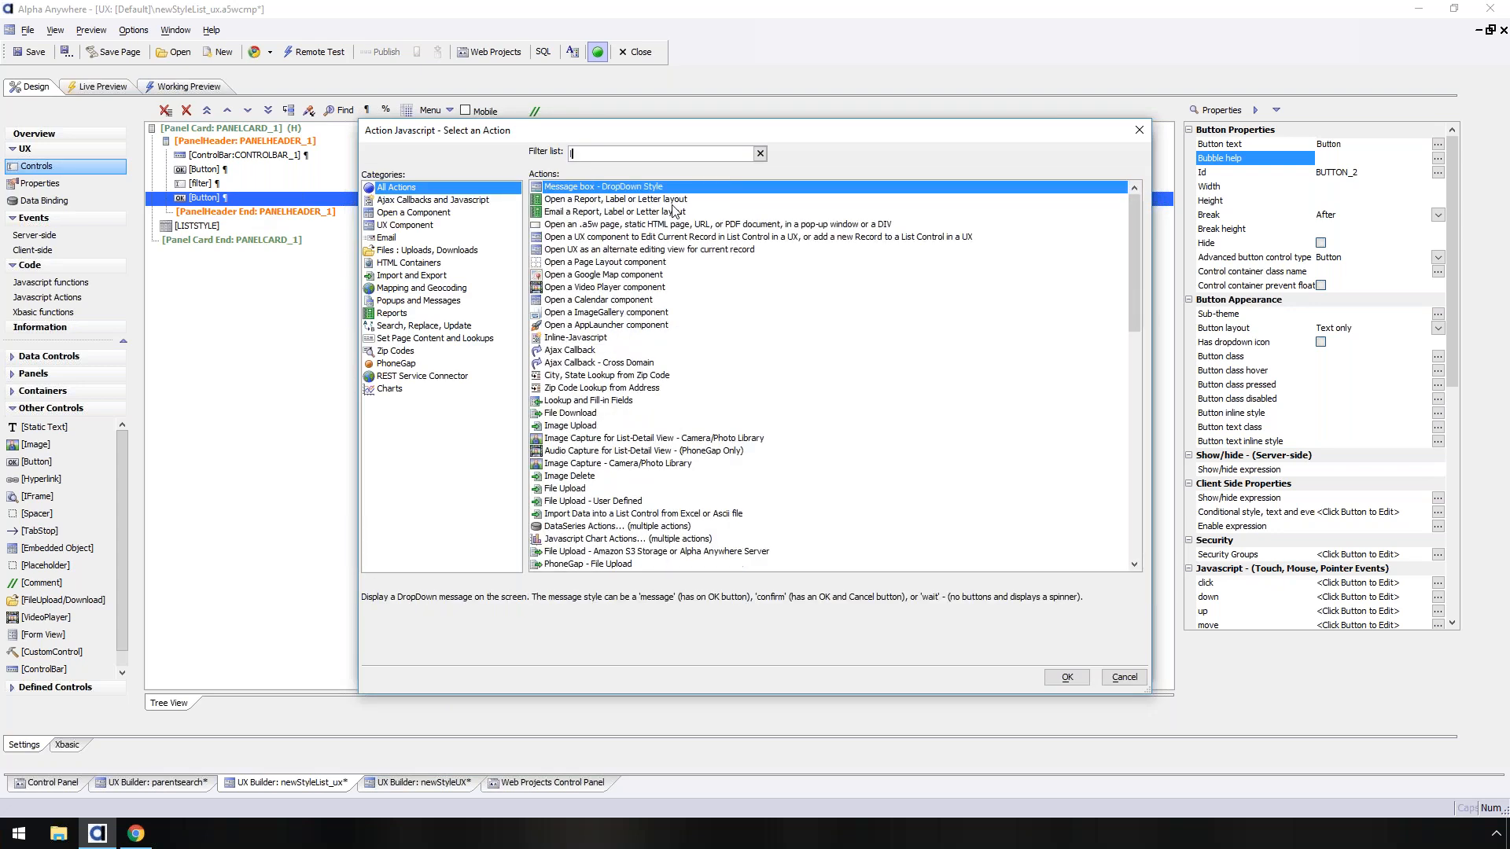
pyautogui.write('ist')
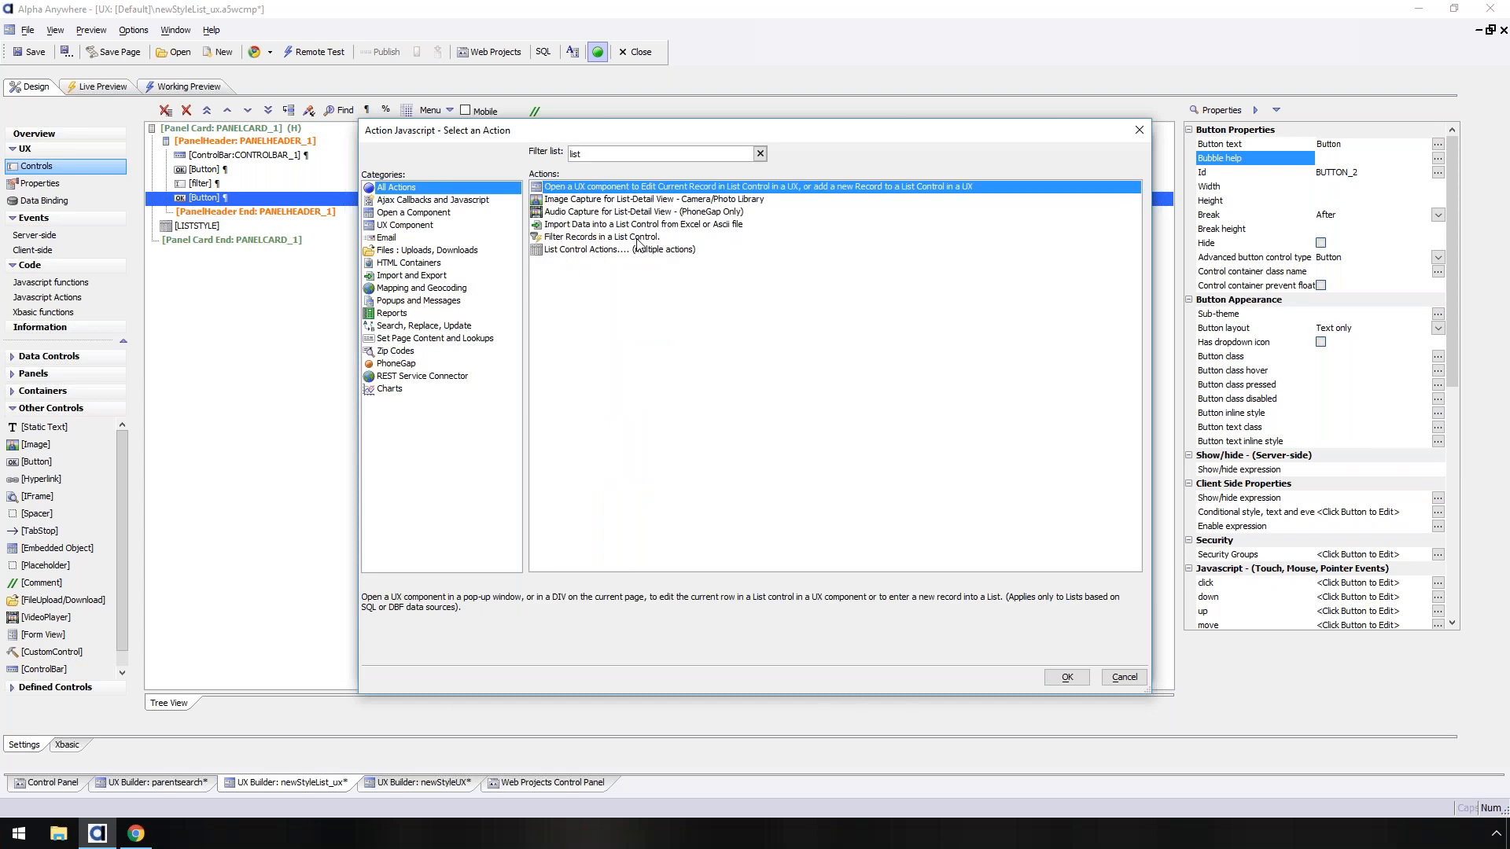
pyautogui.doubleClick(639, 248)
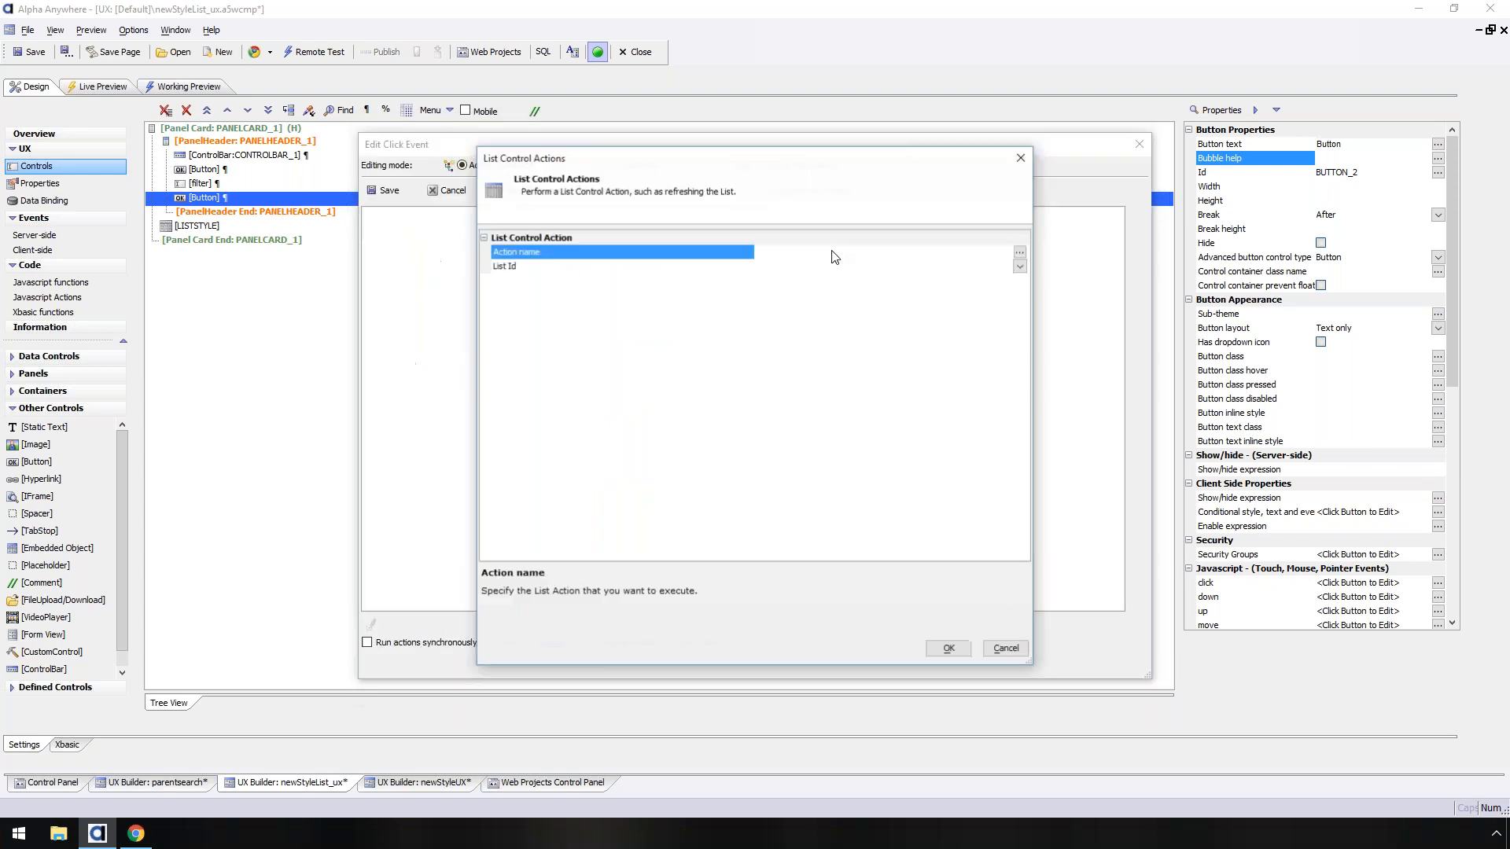
# - Configure the action as Filter List - Client-side on LISTSTYLE with filter as the search field, and save the click event
pyautogui.click(1019, 255)
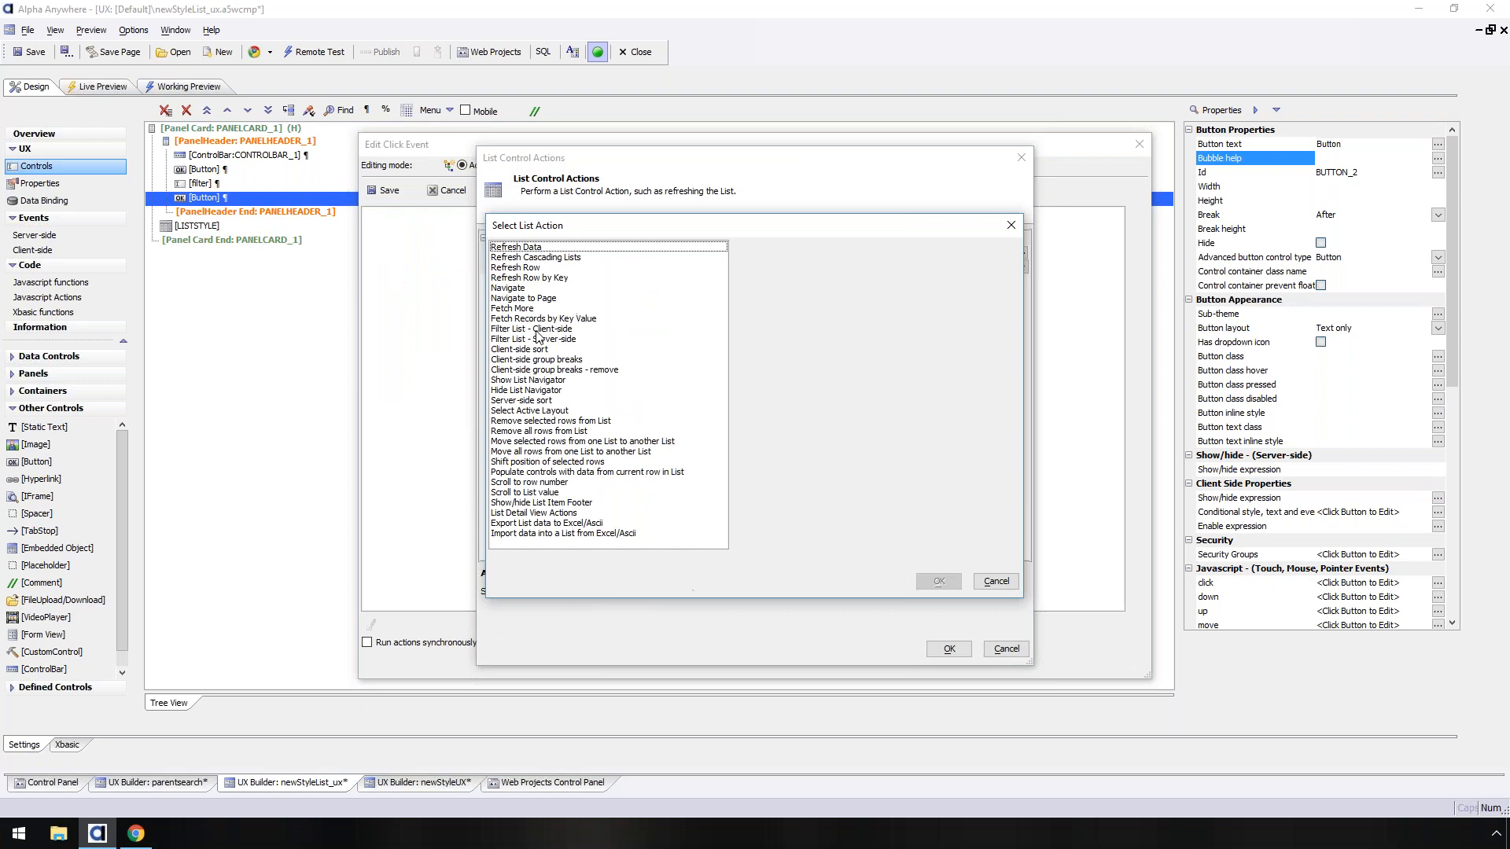
pyautogui.click(538, 331)
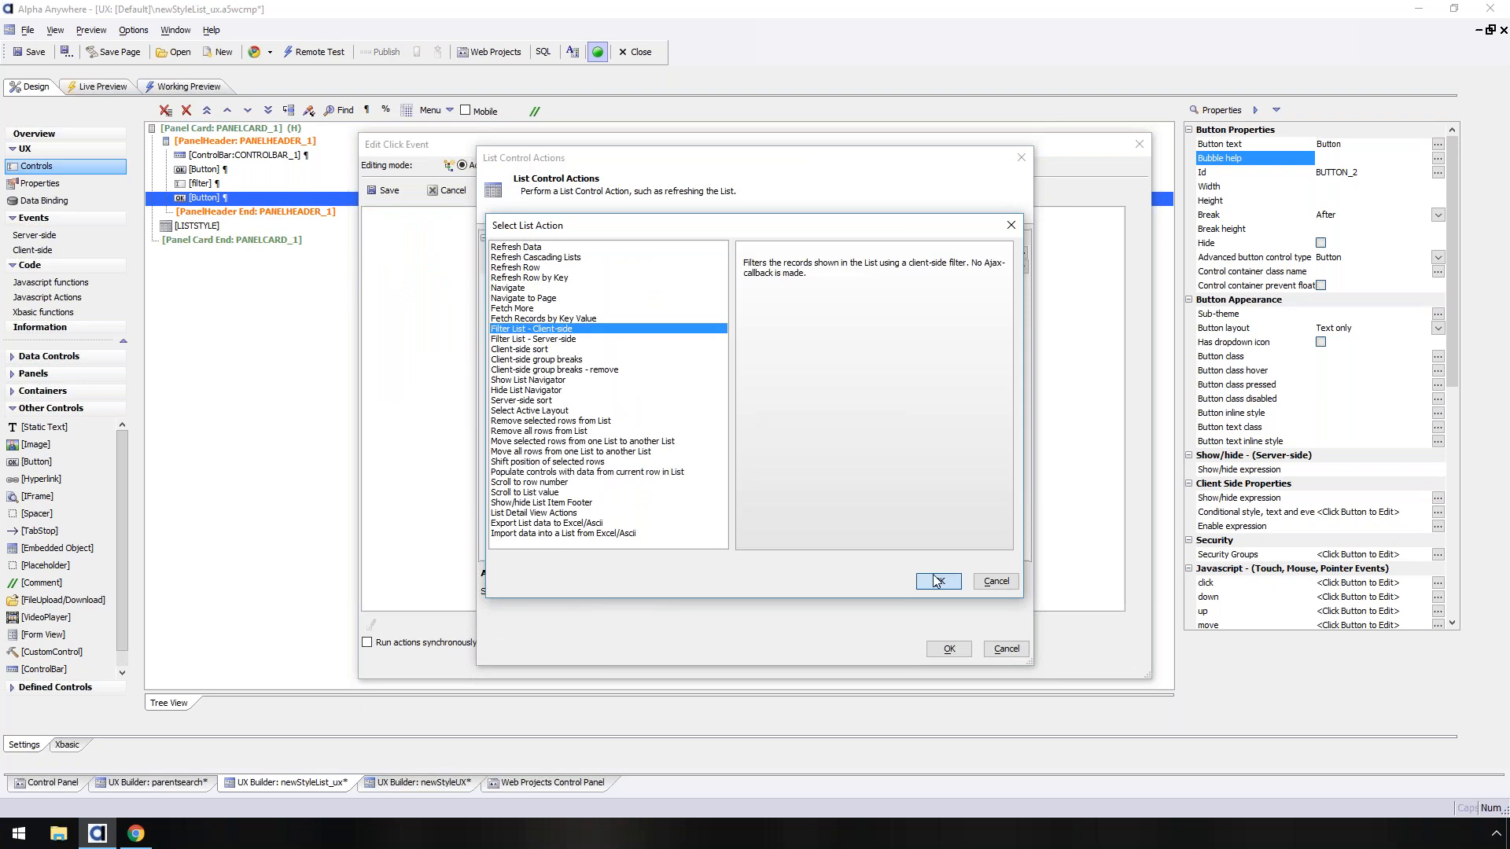
pyautogui.click(937, 581)
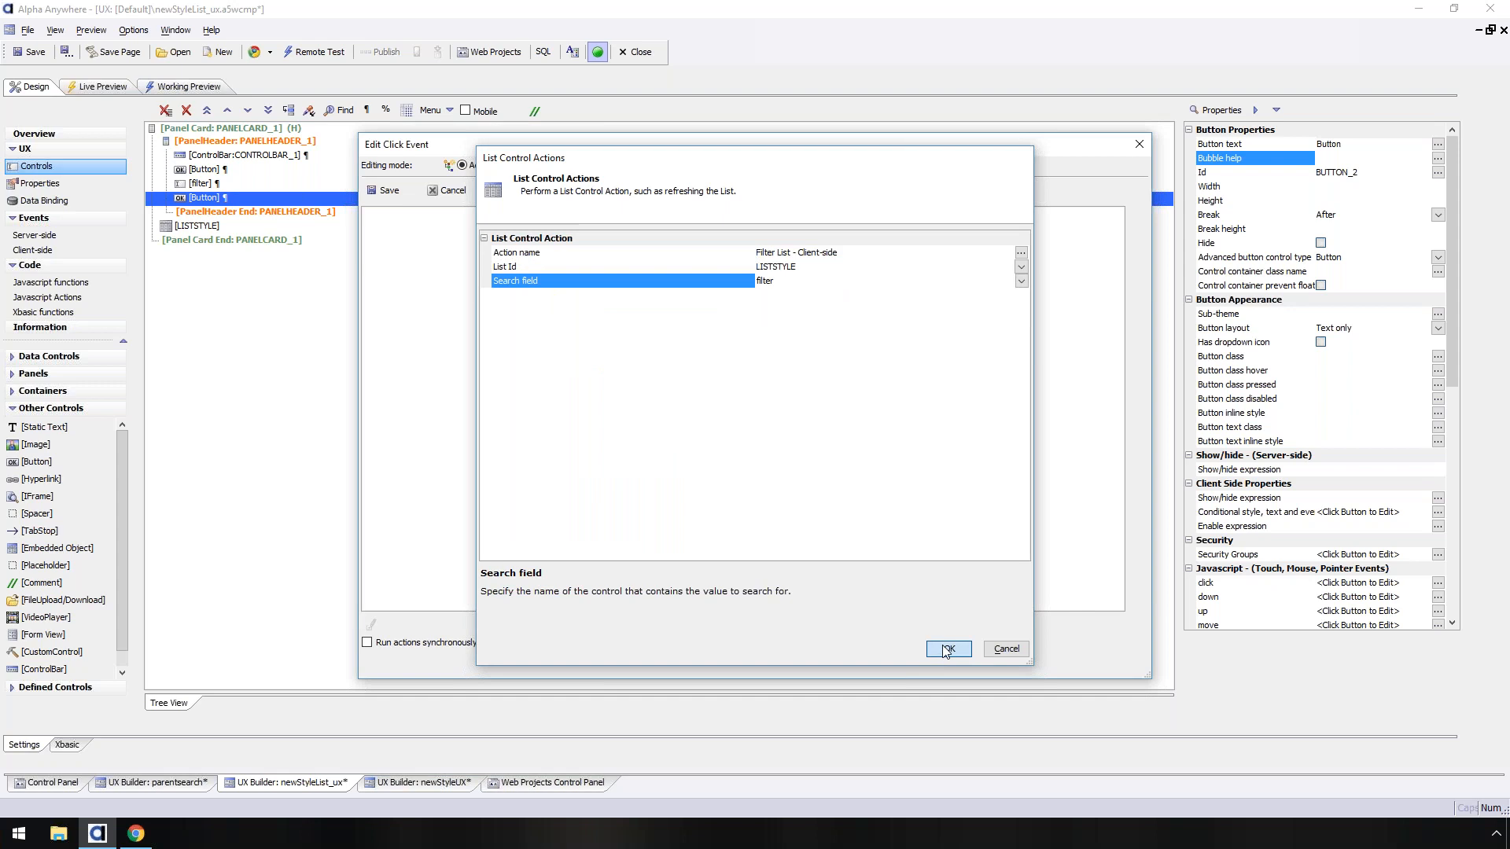
pyautogui.click(947, 649)
pyautogui.press('Return')
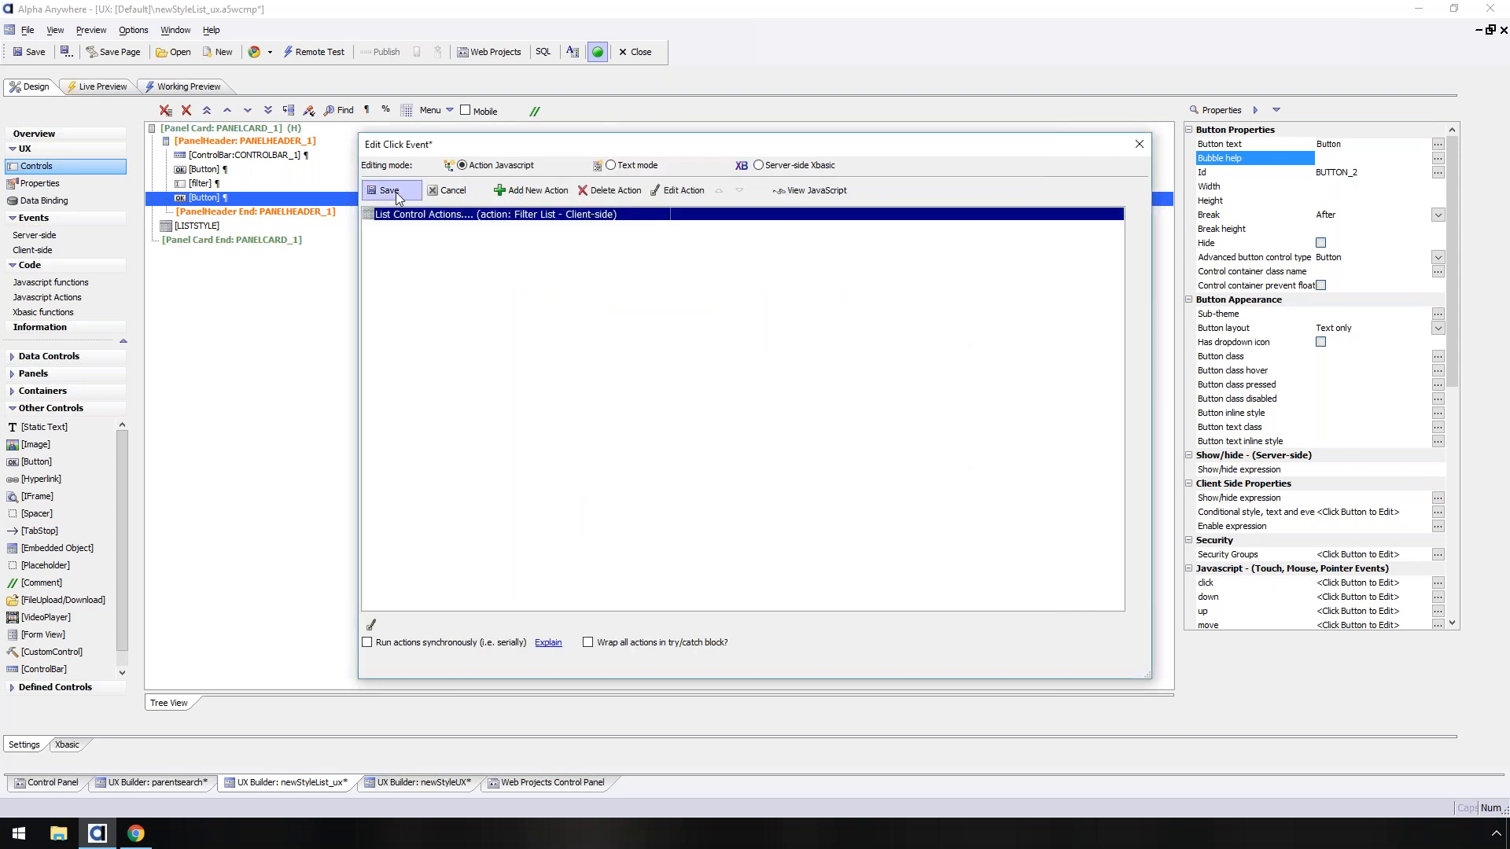
pyautogui.click(389, 191)
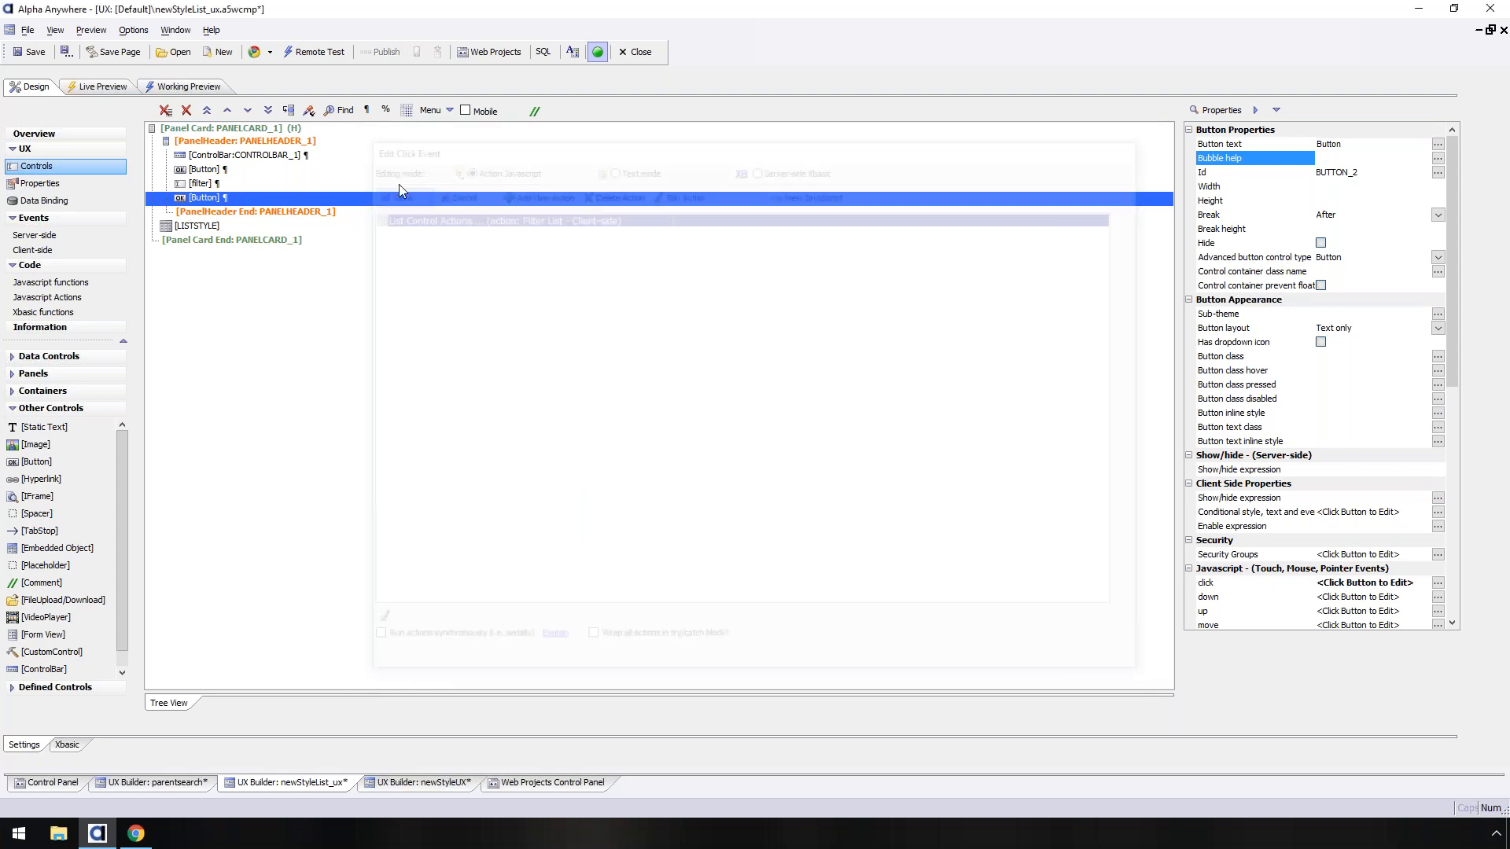
# - Run the working preview and filter the customer list by alf using the second header button
pyautogui.click(171, 88)
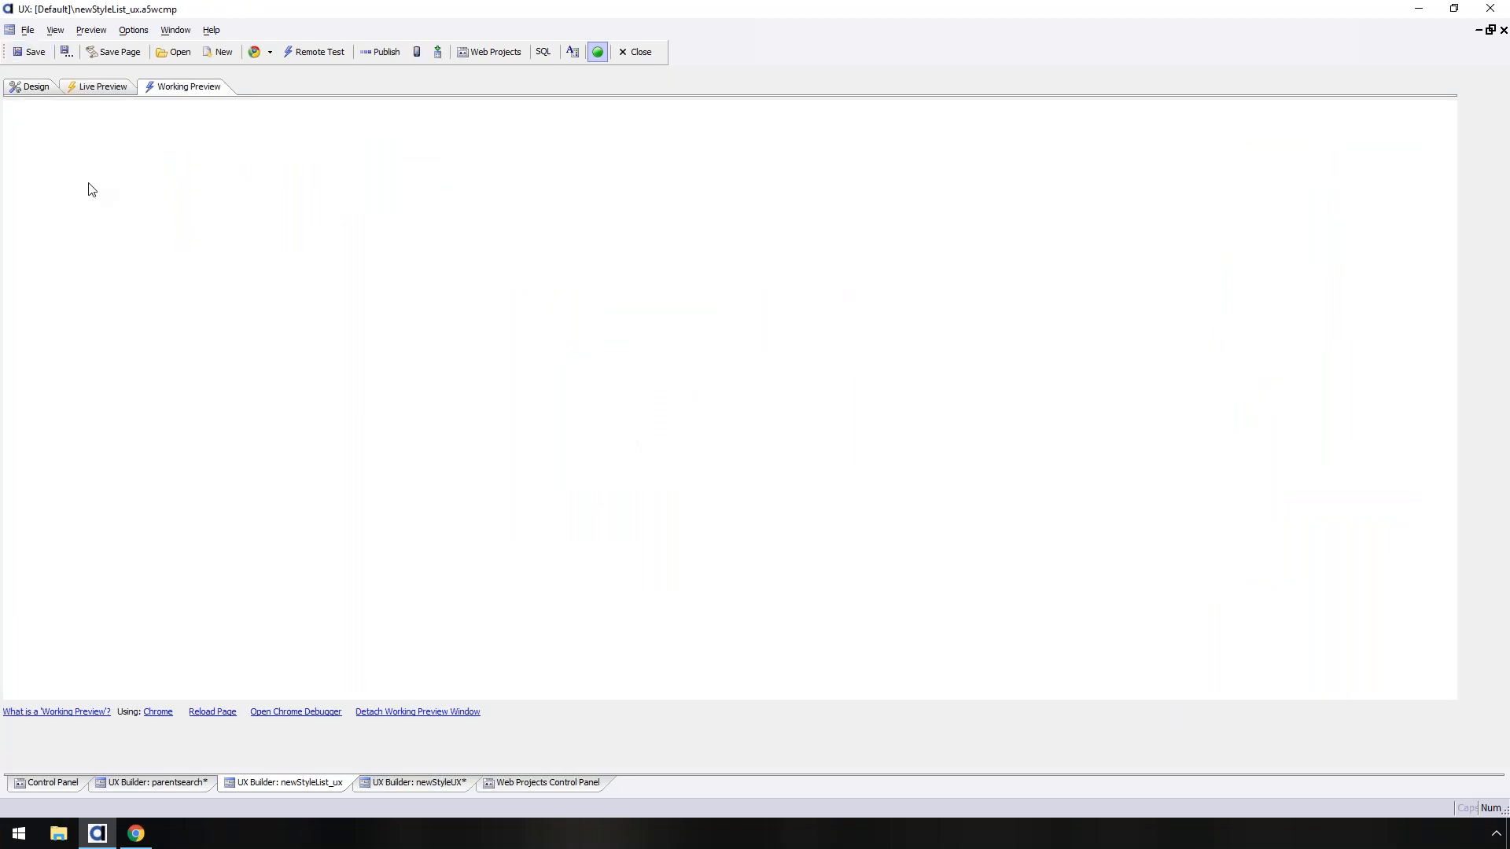
pyautogui.click(93, 192)
pyautogui.write('alf')
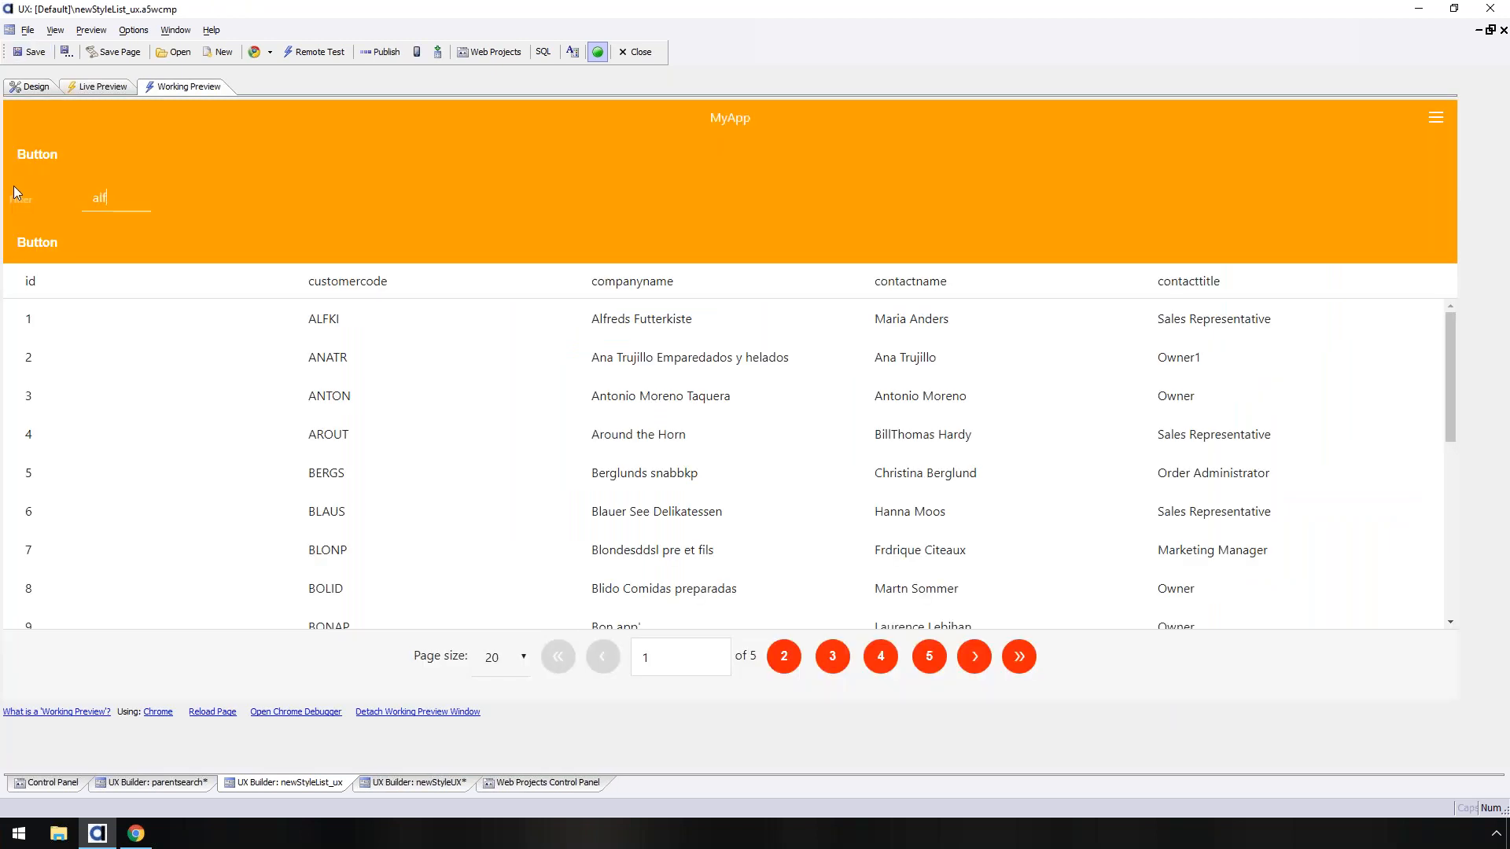
pyautogui.click(49, 245)
# - Clear the filter to restore the full list, and filter the list by around
pyautogui.moveTo(111, 201); pyautogui.dragTo(87, 199)
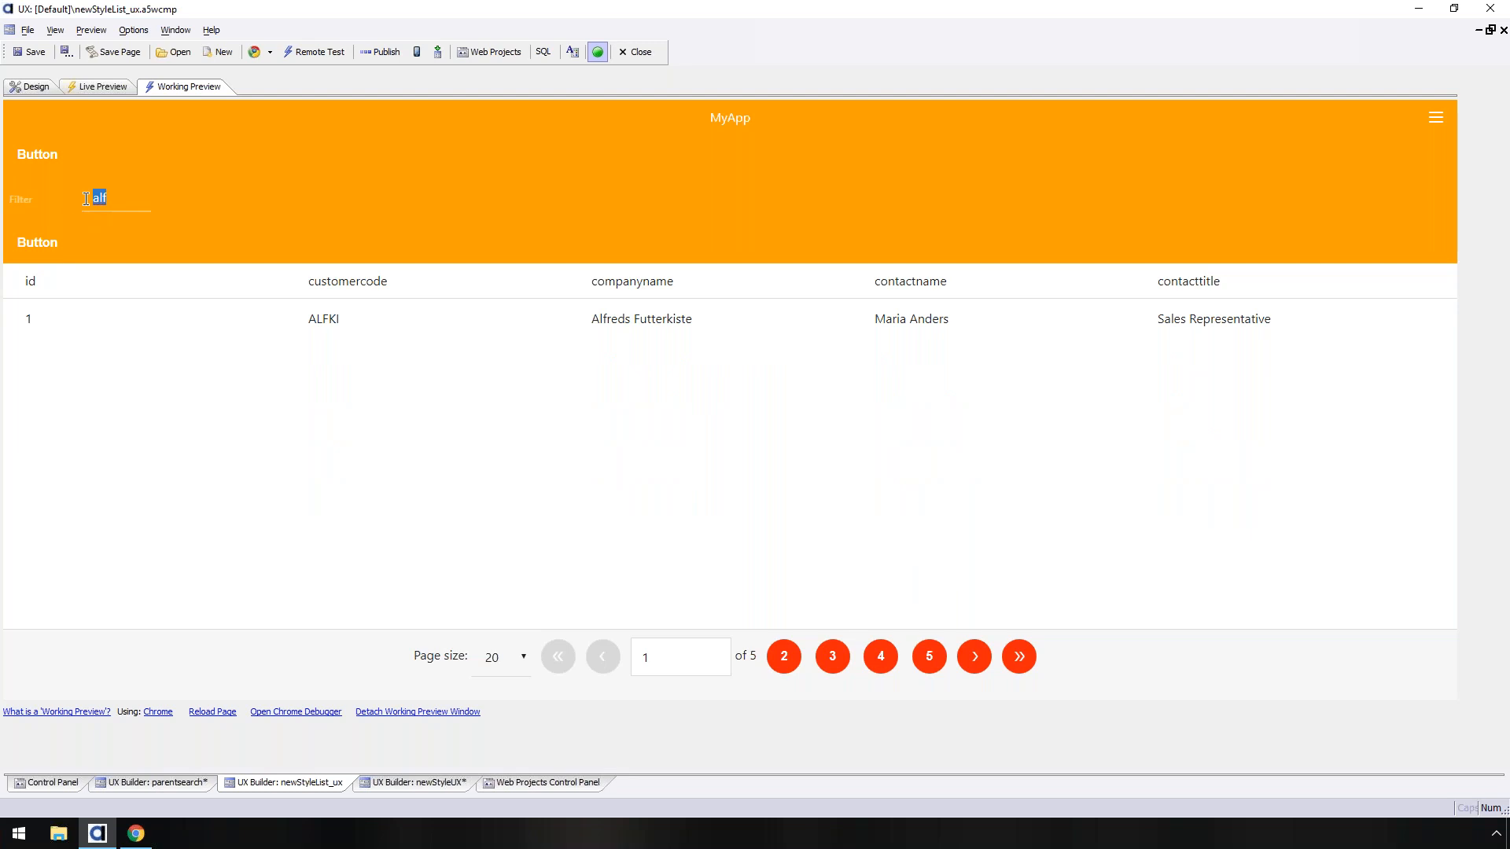
pyautogui.press('BackSpace')
pyautogui.click(39, 246)
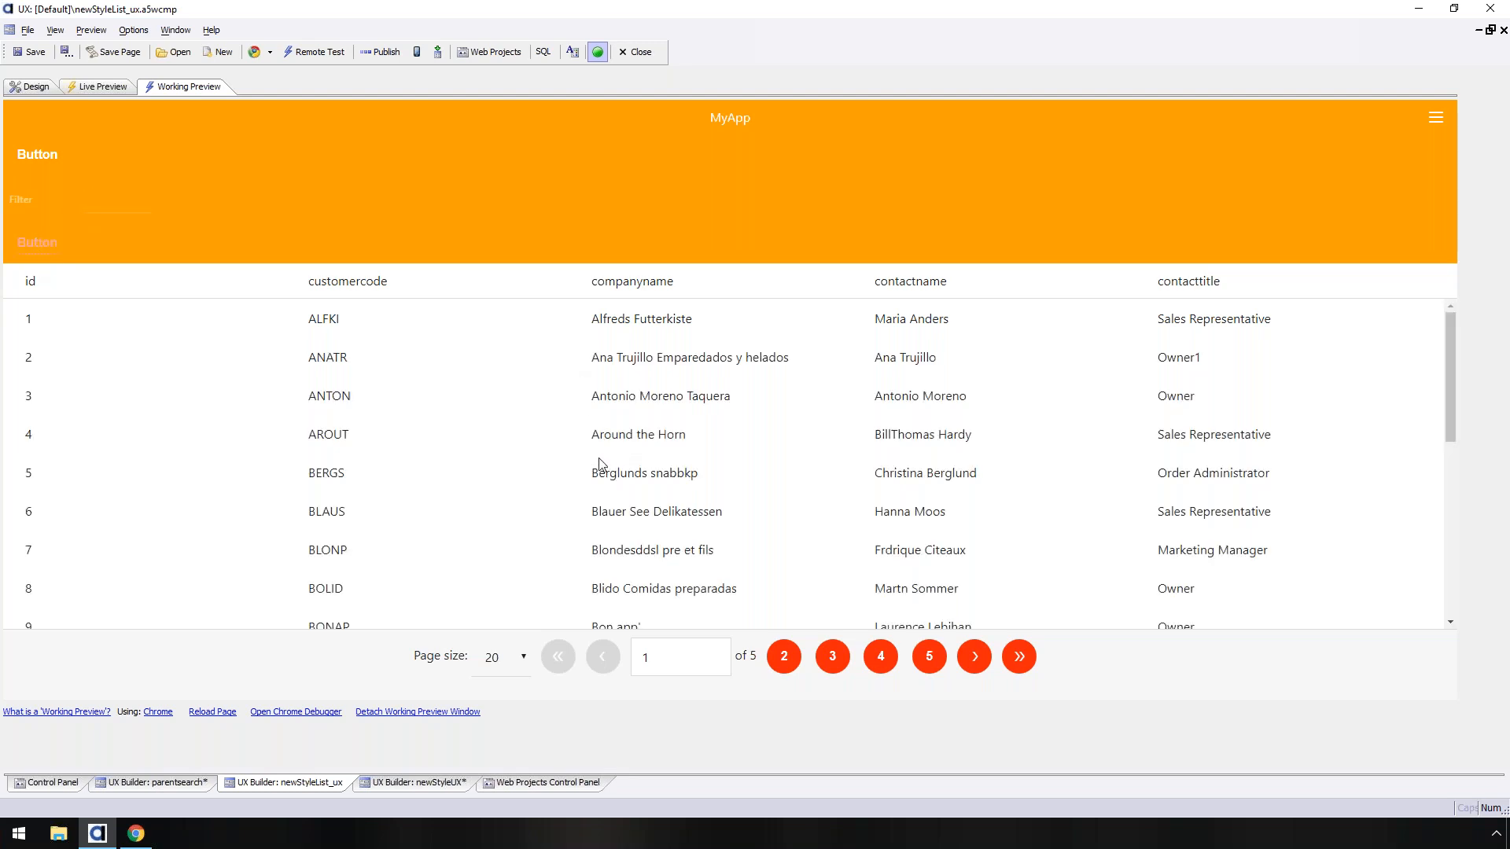
pyautogui.click(122, 203)
pyautogui.write('around')
pyautogui.click(37, 242)
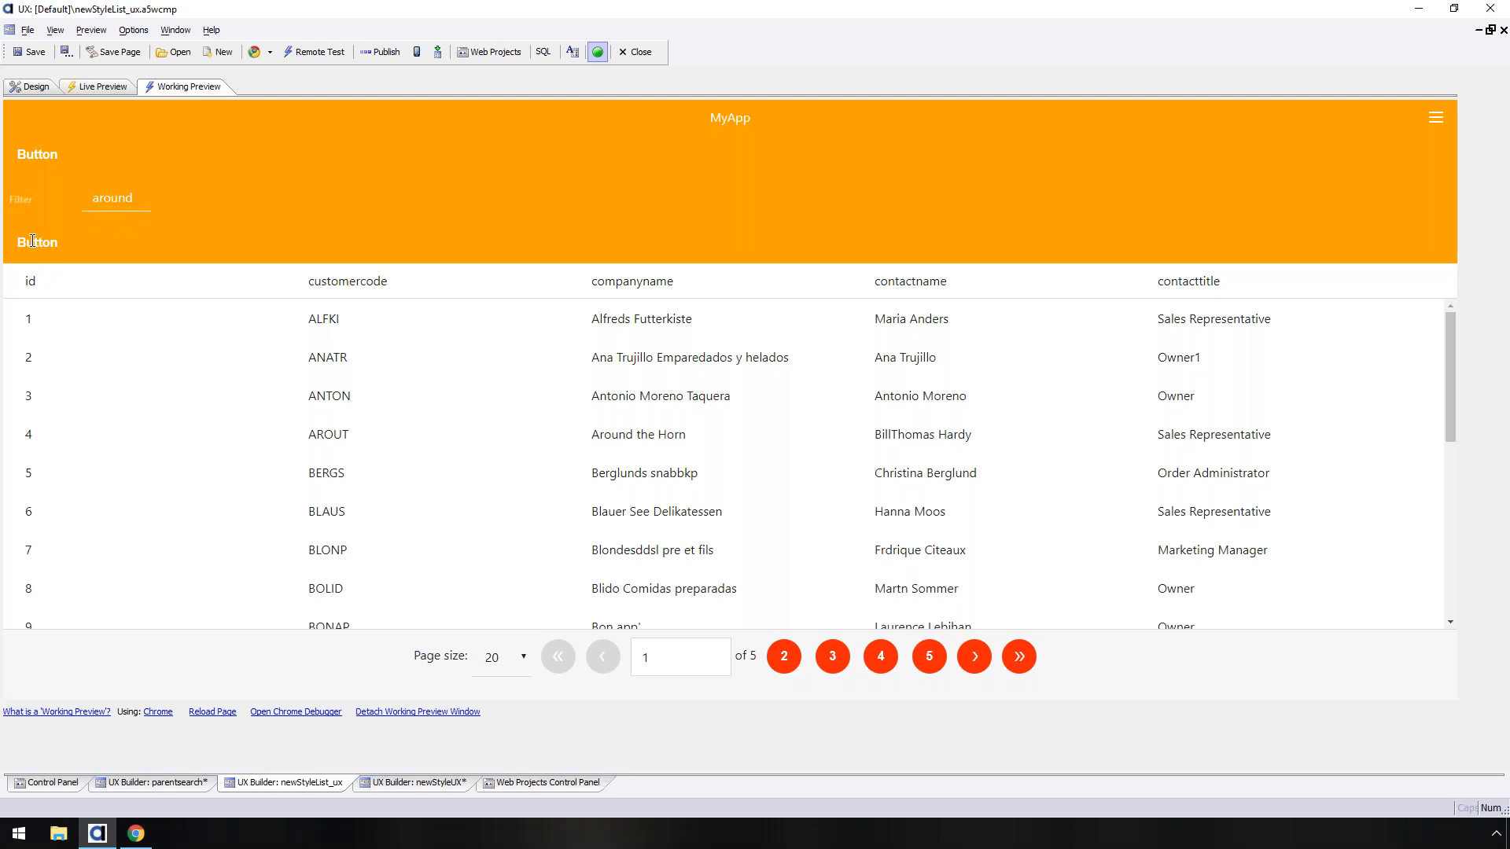
# - Return to the design and open the JavaScript generated for the second header button's click event
pyautogui.click(32, 91)
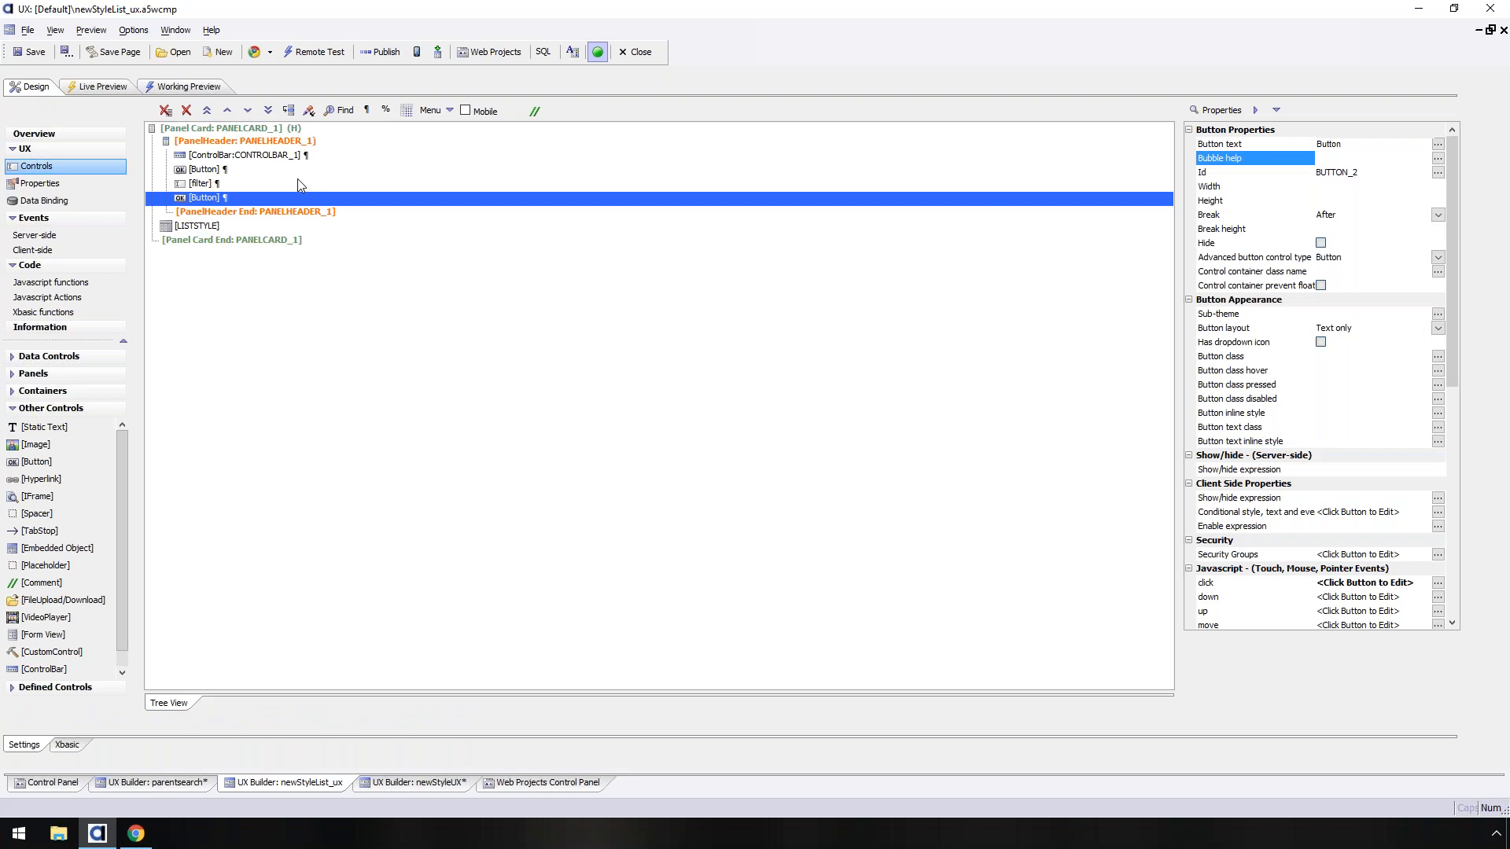
pyautogui.click(223, 228)
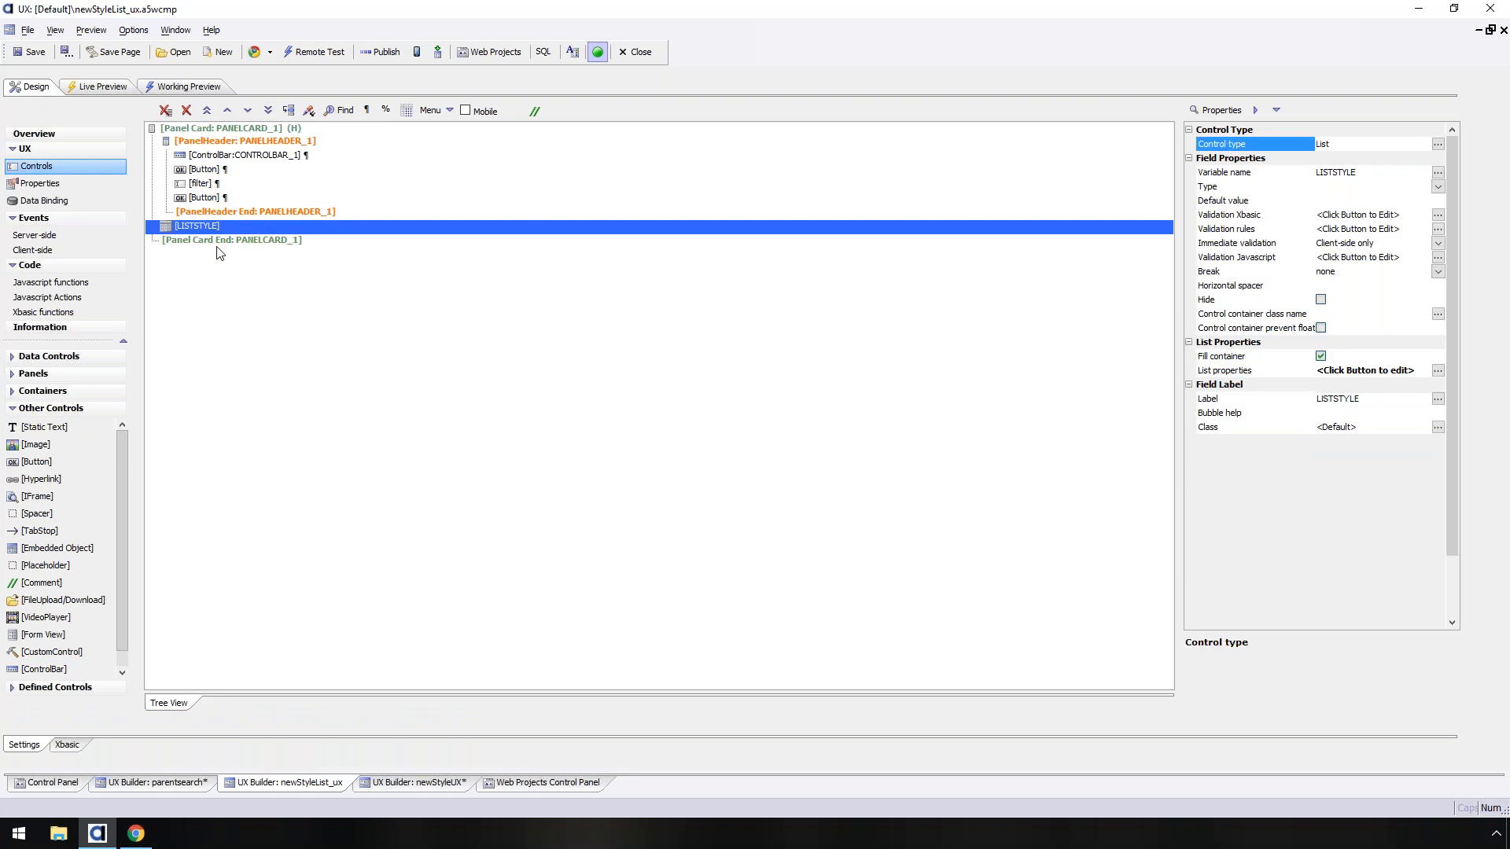
pyautogui.doubleClick(209, 201)
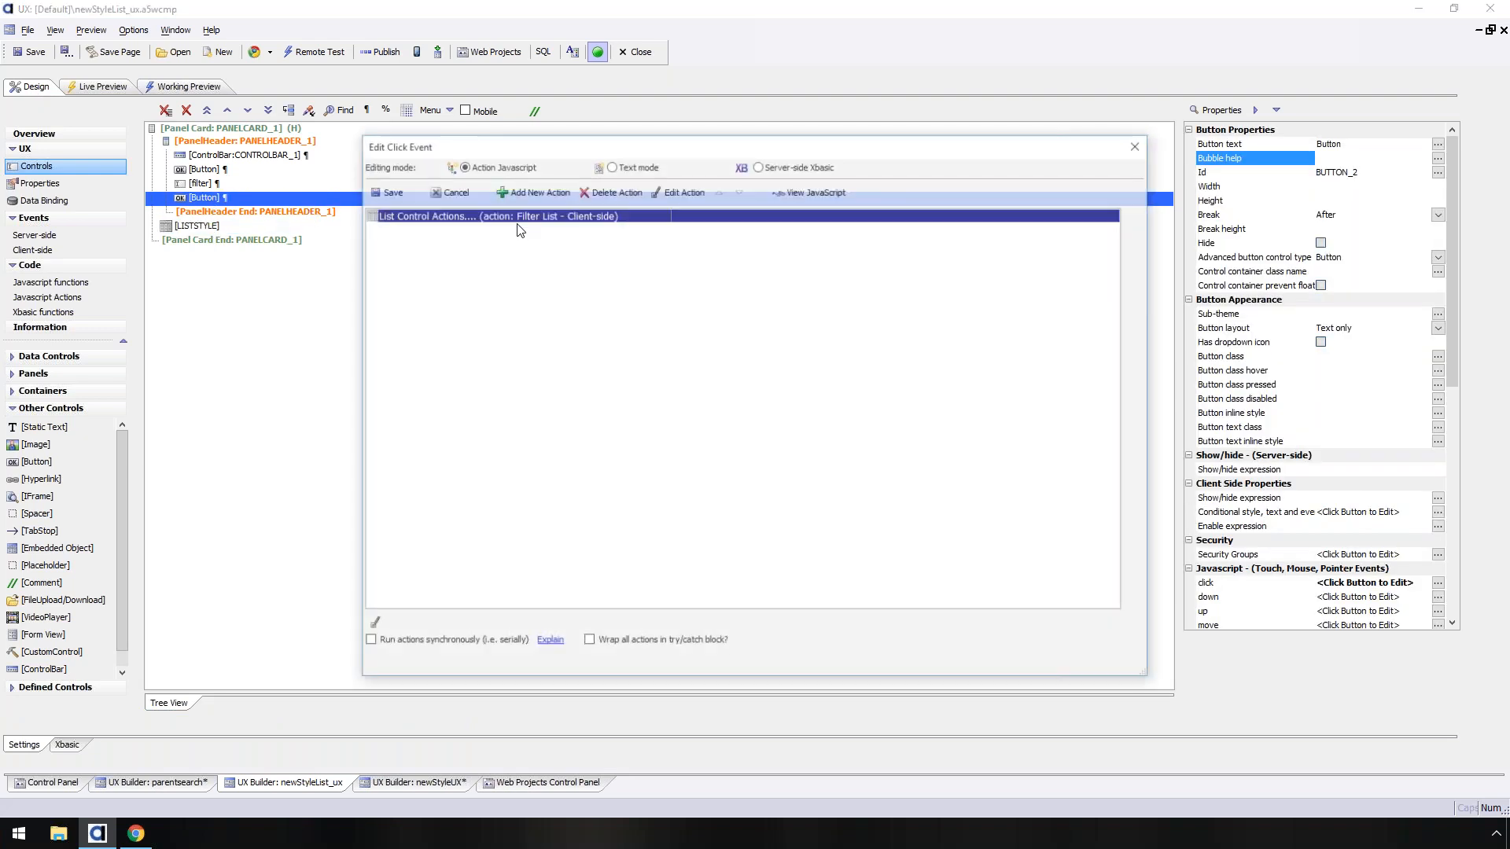
pyautogui.click(532, 190)
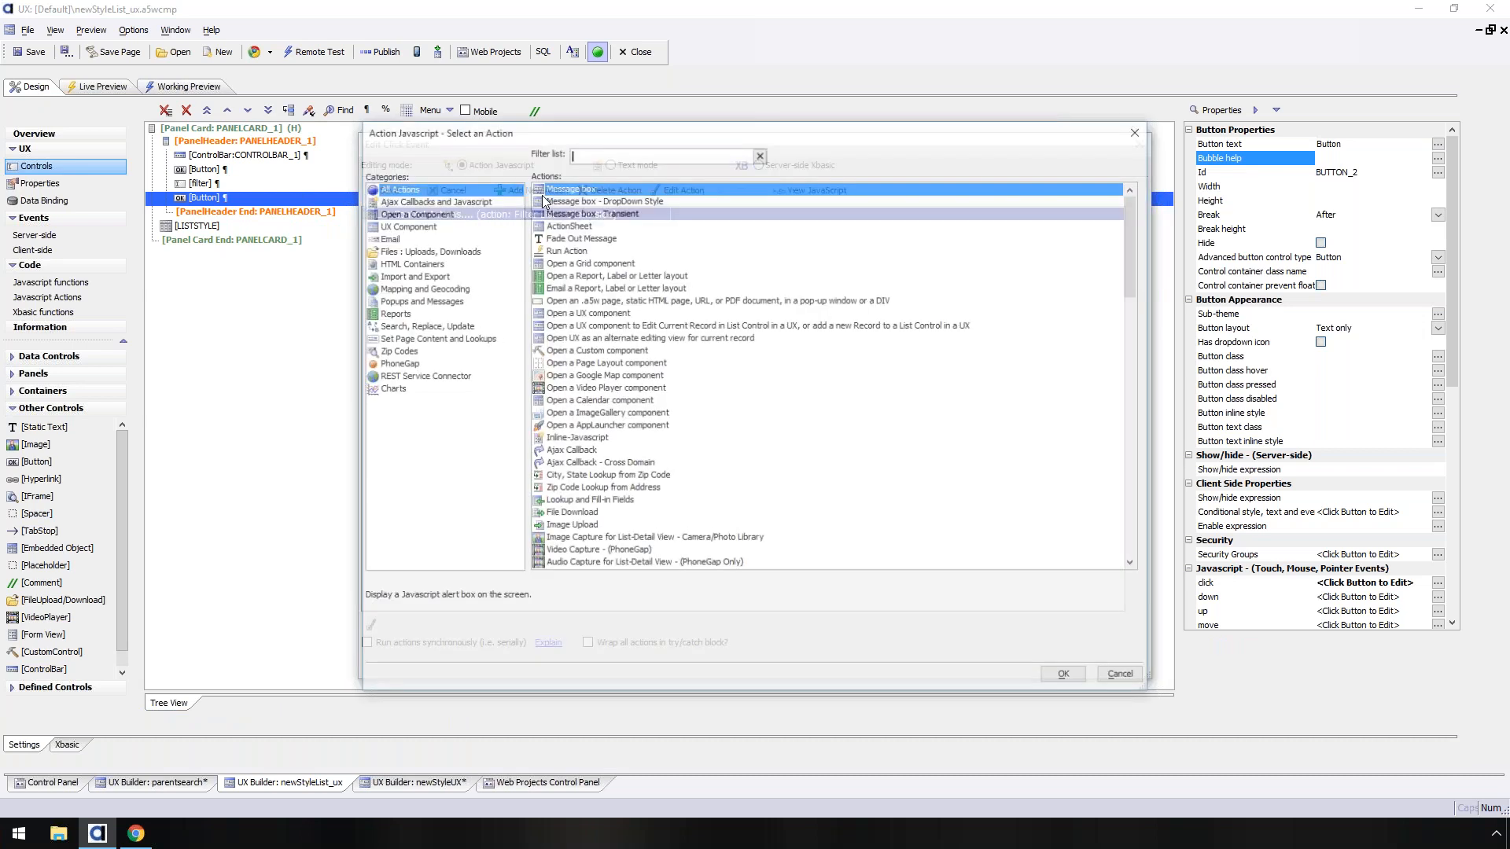
pyautogui.click(815, 191)
# - Duplicate the three lines of filter code below the original, separated by a blank line
pyautogui.moveTo(554, 273); pyautogui.dragTo(302, 247)
pyautogui.hotkey('ctrl', 'c')
pyautogui.click(655, 311)
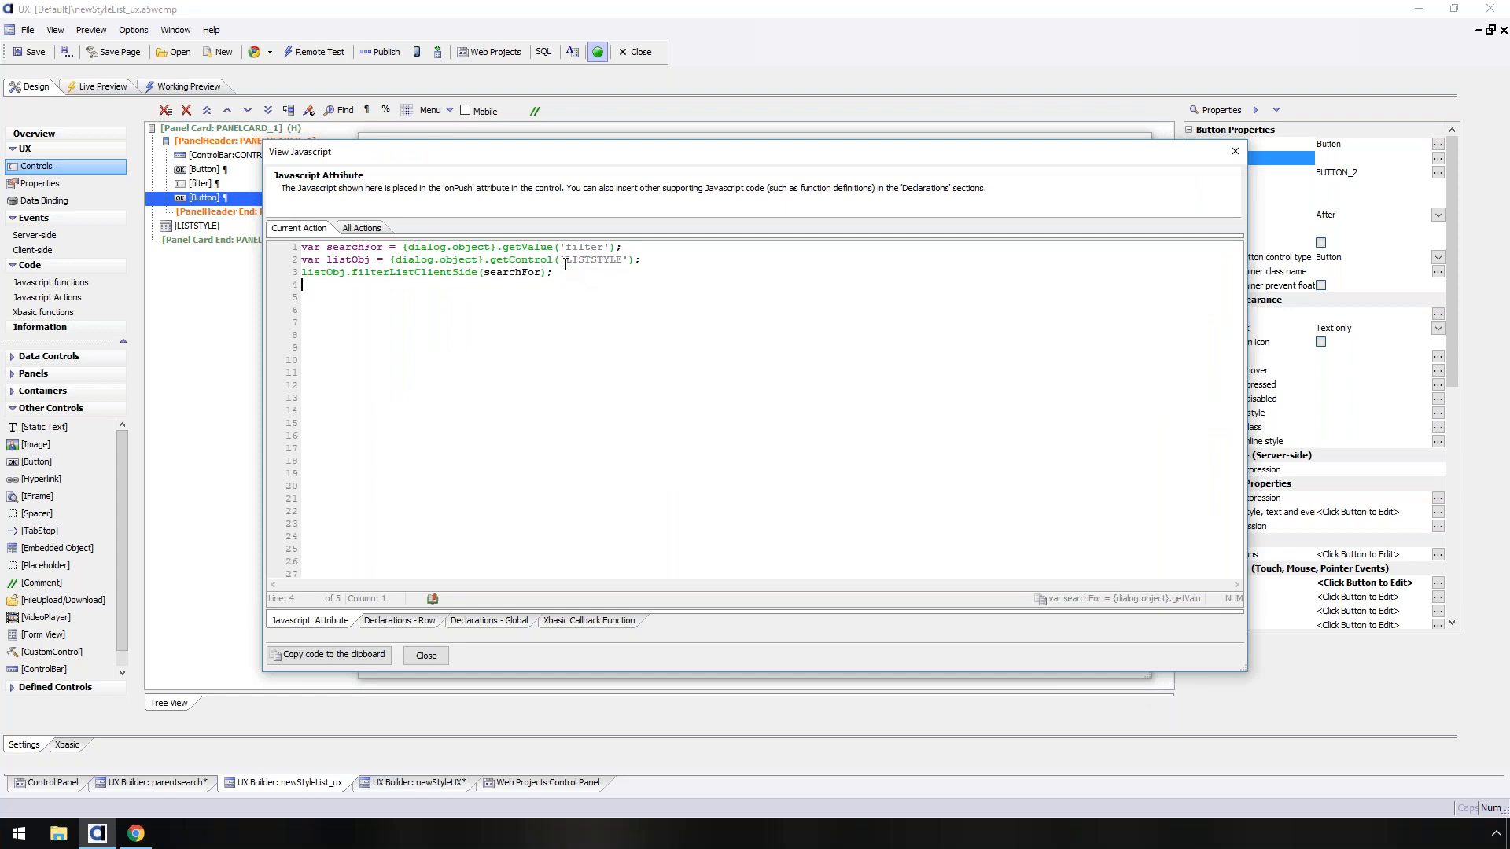
pyautogui.press('Return')
pyautogui.hotkey('ctrl', 'v')
# - Delete the duplicated searchFor line and change the copied getControl reference to LISTSTYLE2
pyautogui.moveTo(609, 298); pyautogui.dragTo(278, 313)
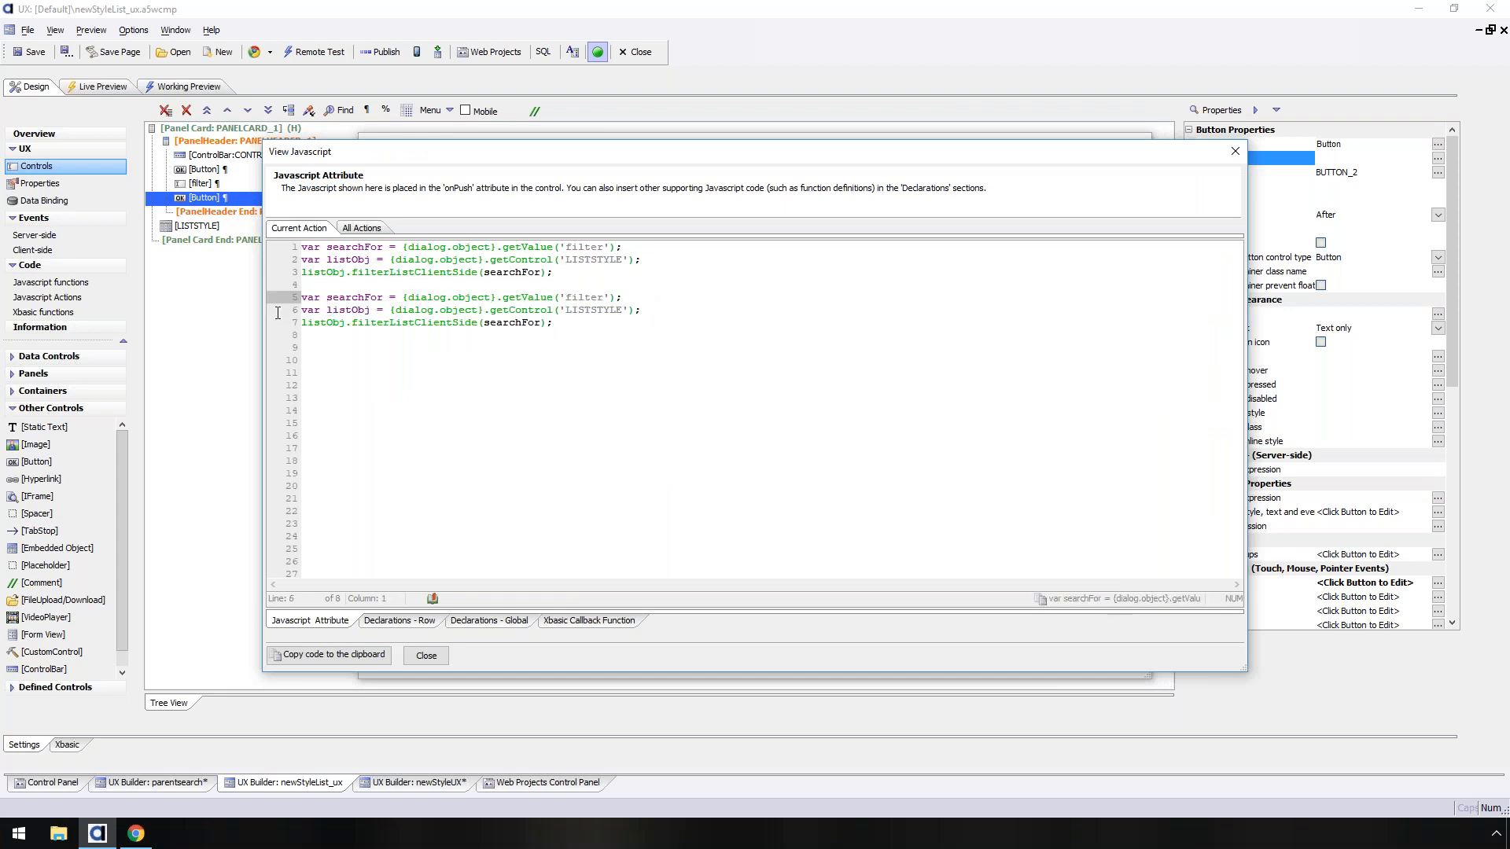
pyautogui.press('Delete')
pyautogui.click(622, 310)
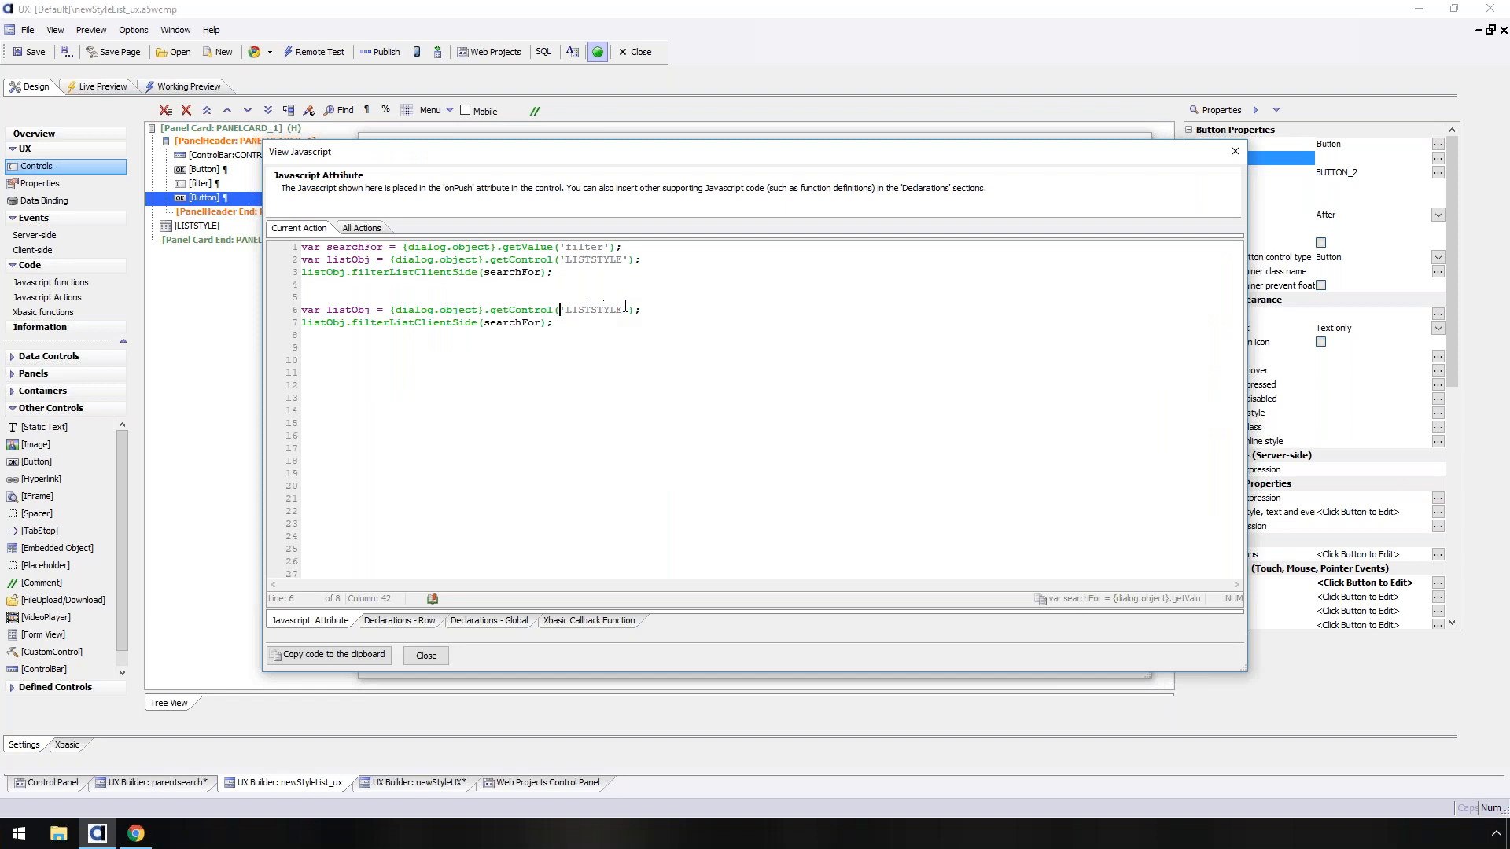
pyautogui.write('2')
pyautogui.moveTo(302, 273); pyautogui.dragTo(574, 277)
pyautogui.moveTo(306, 325); pyautogui.dragTo(610, 329)
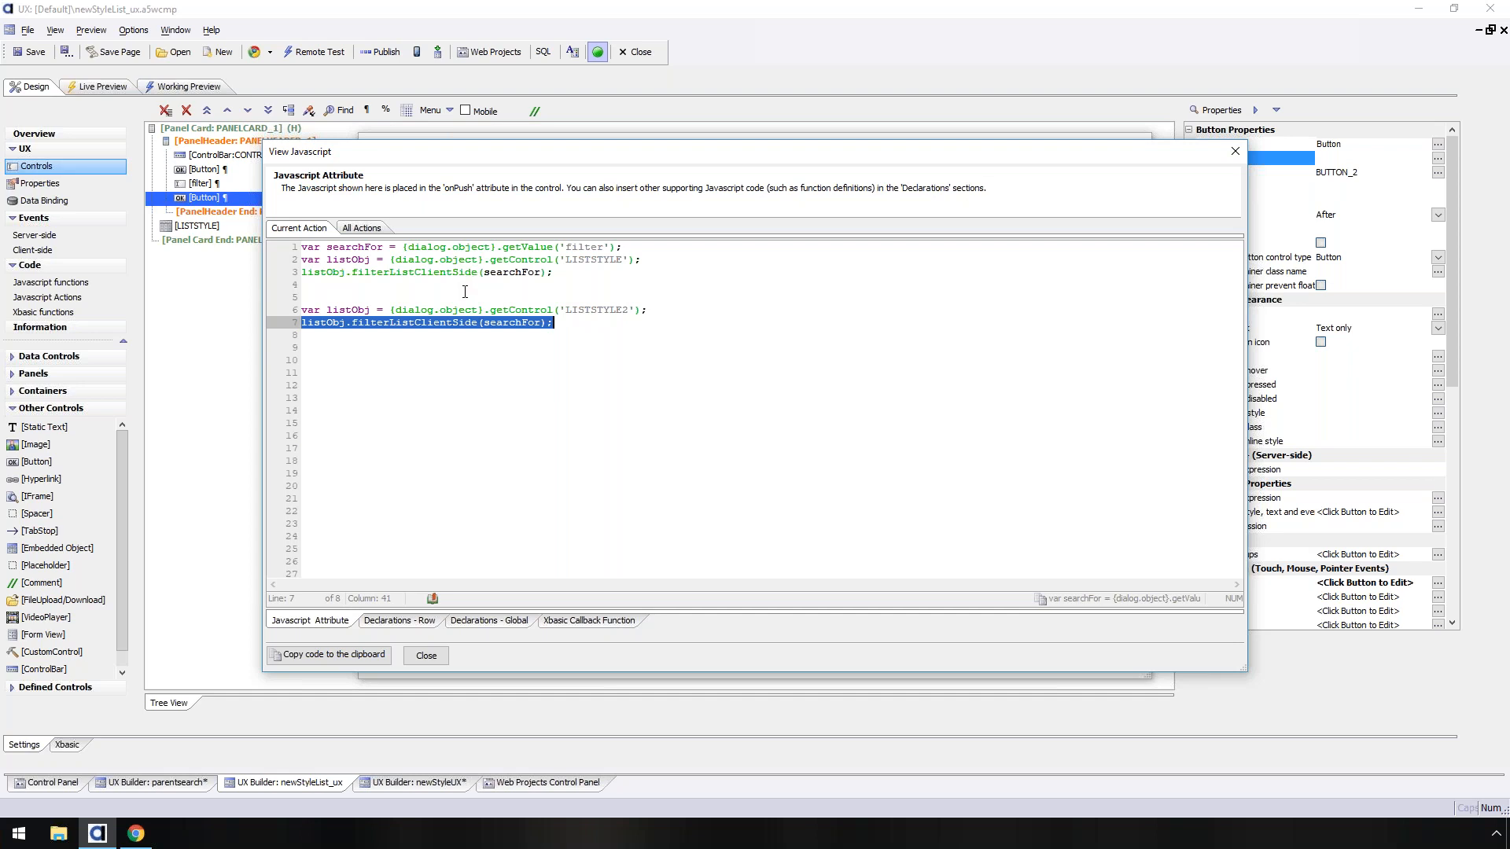
pyautogui.click(574, 294)
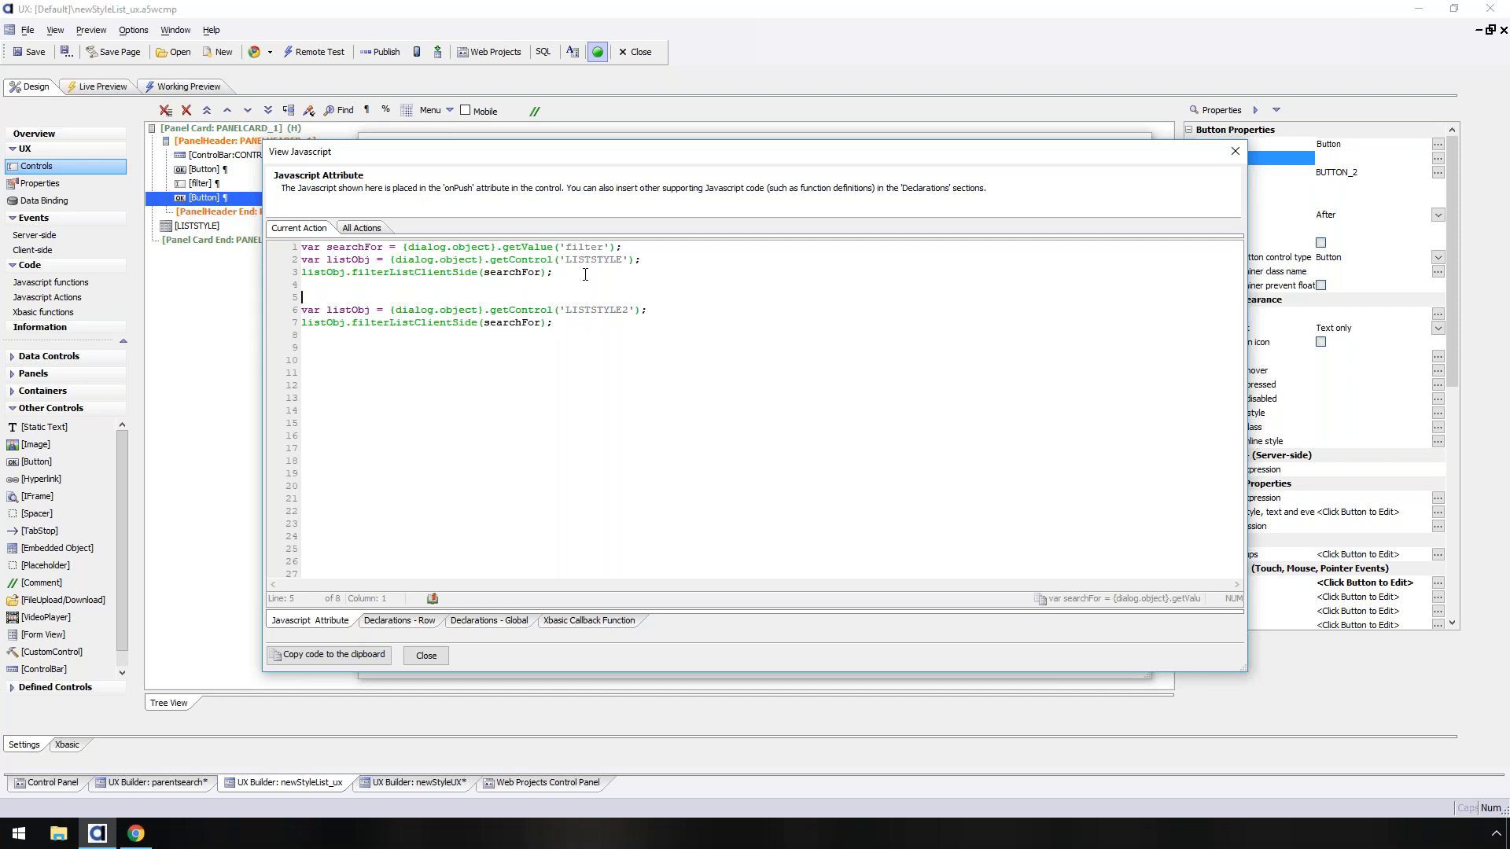
# - Review how both lists reuse the searchFor value in the generated filter code, and close the JavaScript view
pyautogui.moveTo(552, 310); pyautogui.dragTo(617, 312)
pyautogui.moveTo(370, 323); pyautogui.dragTo(460, 324)
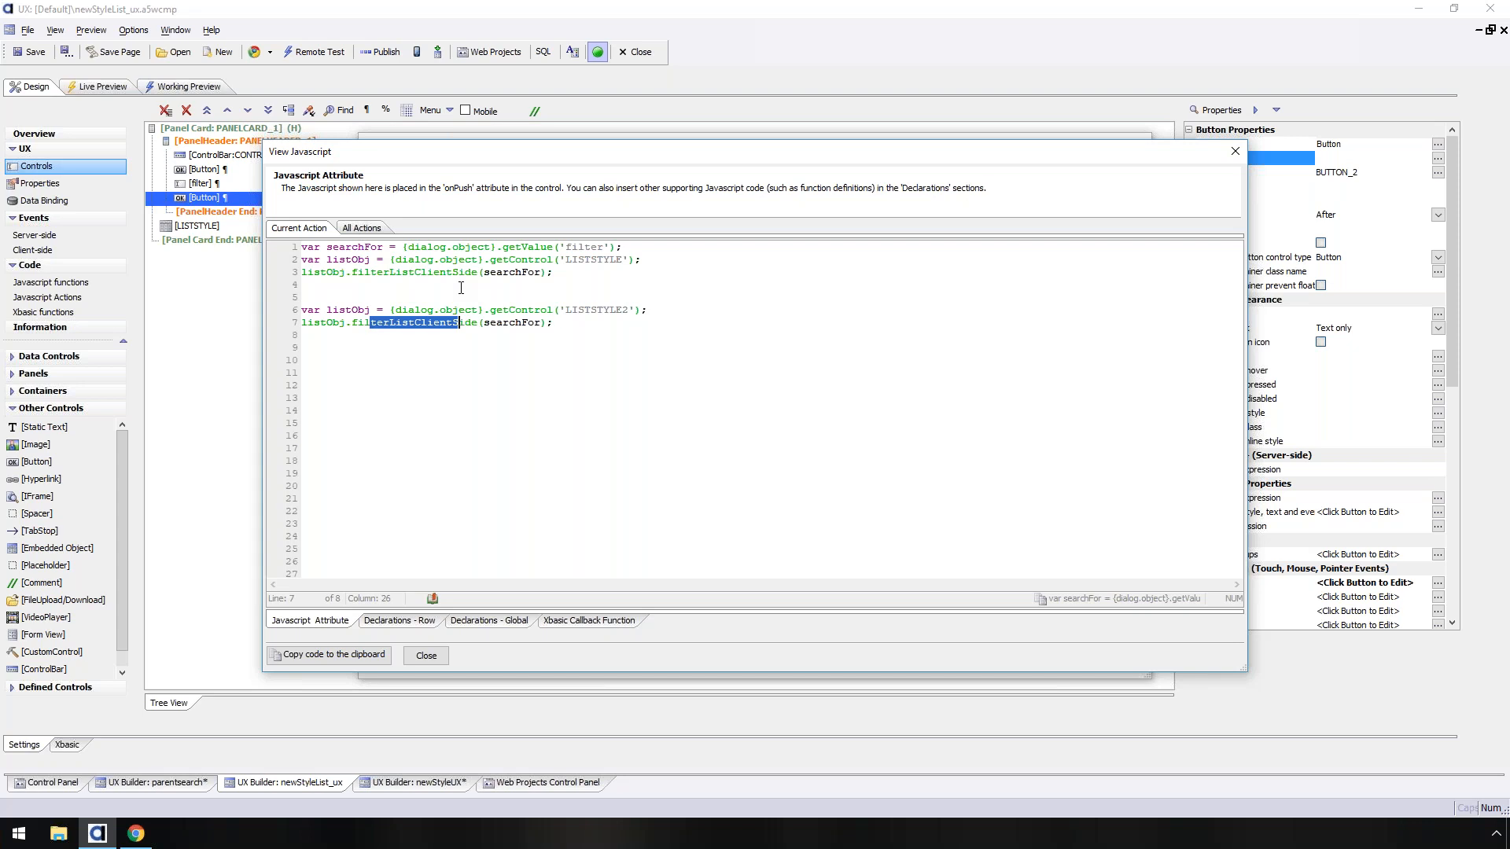
pyautogui.doubleClick(502, 271)
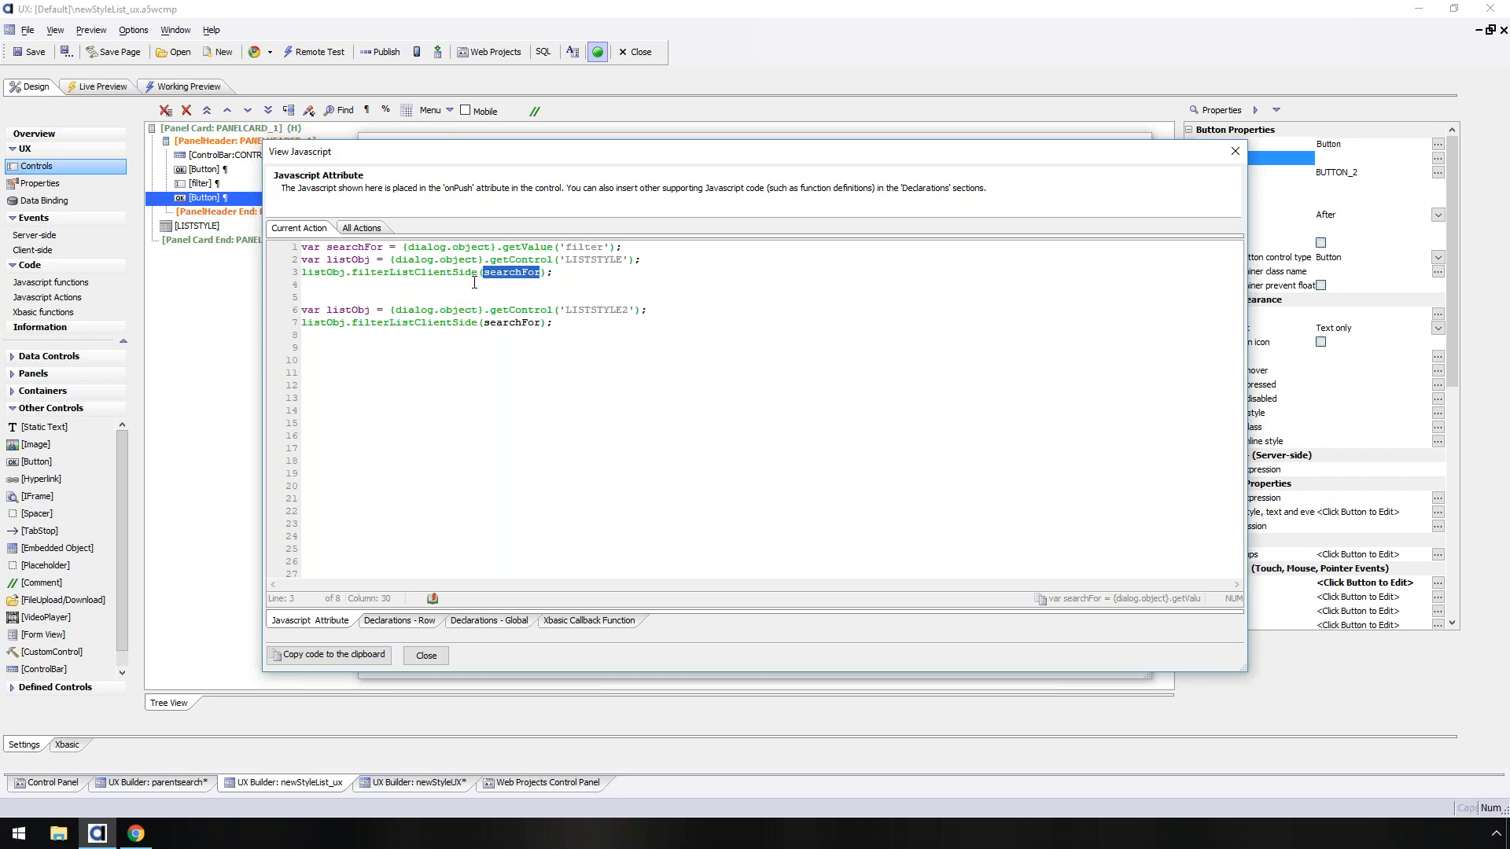
pyautogui.moveTo(643, 260); pyautogui.dragTo(571, 280)
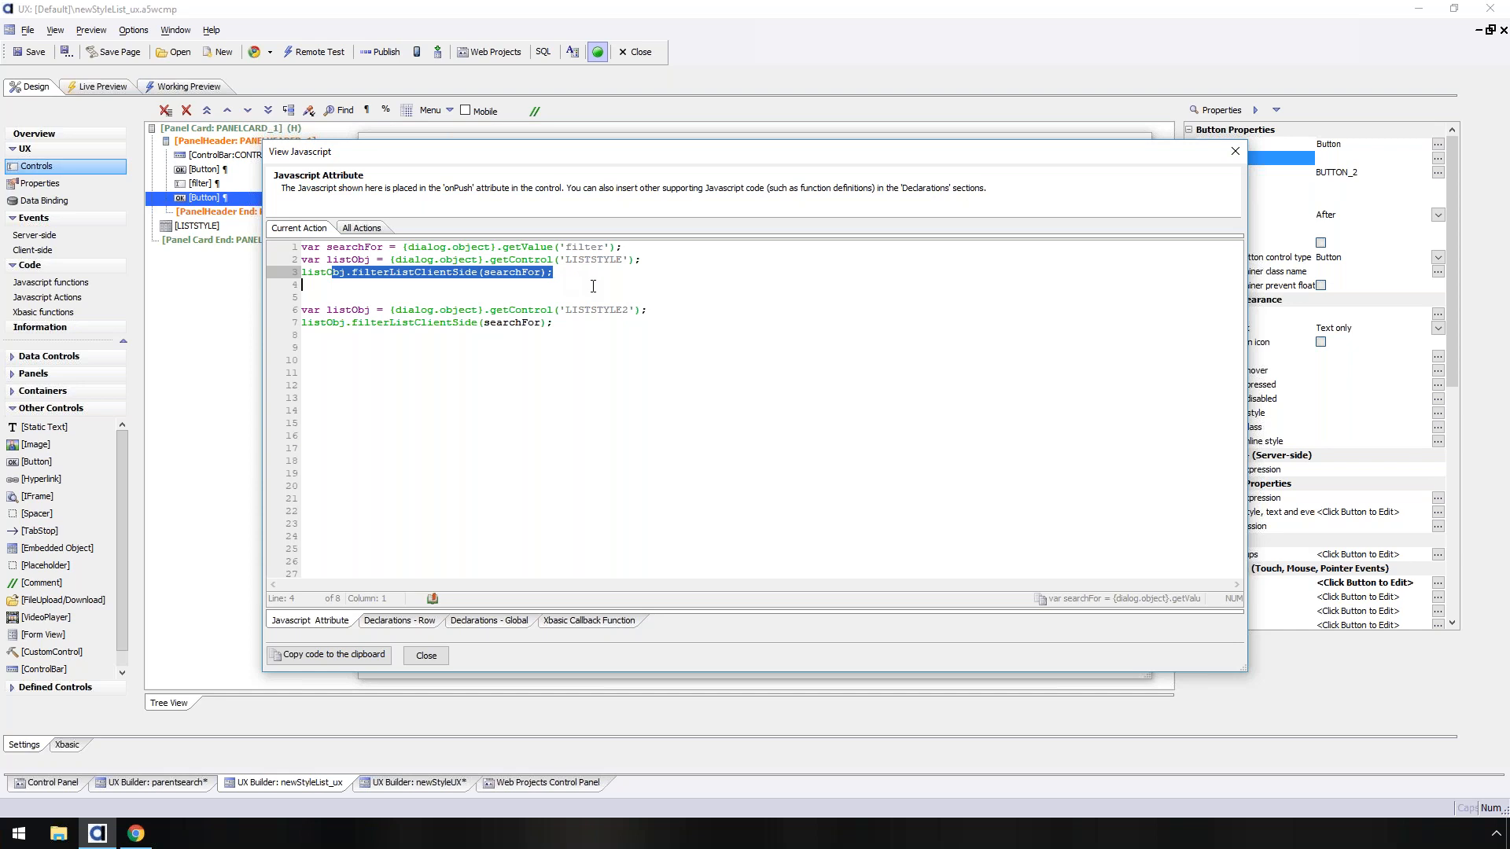
pyautogui.click(597, 322)
pyautogui.press('Return')
pyautogui.press('Return')
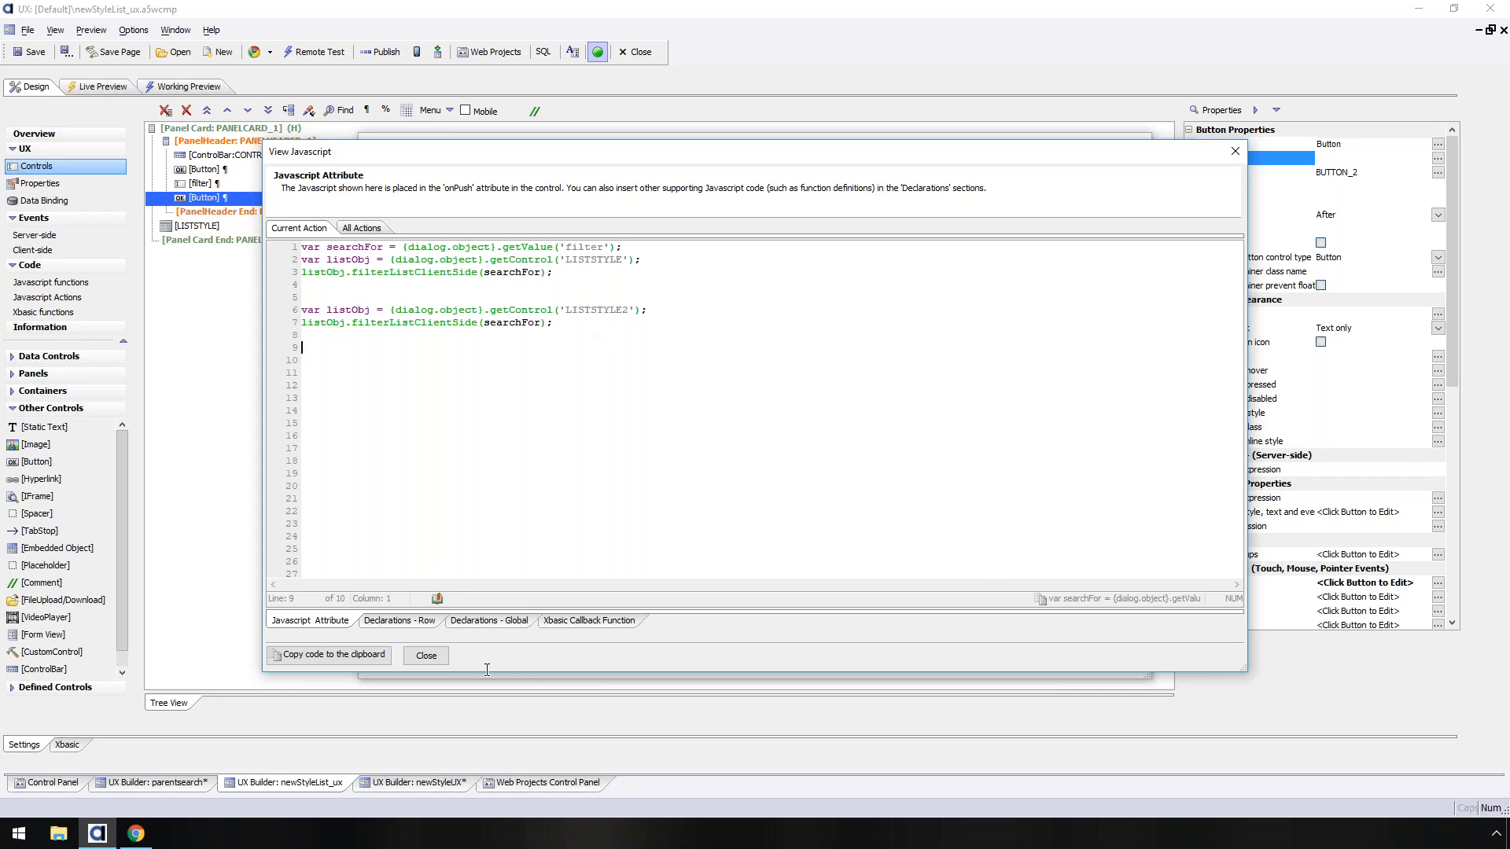
pyautogui.click(428, 656)
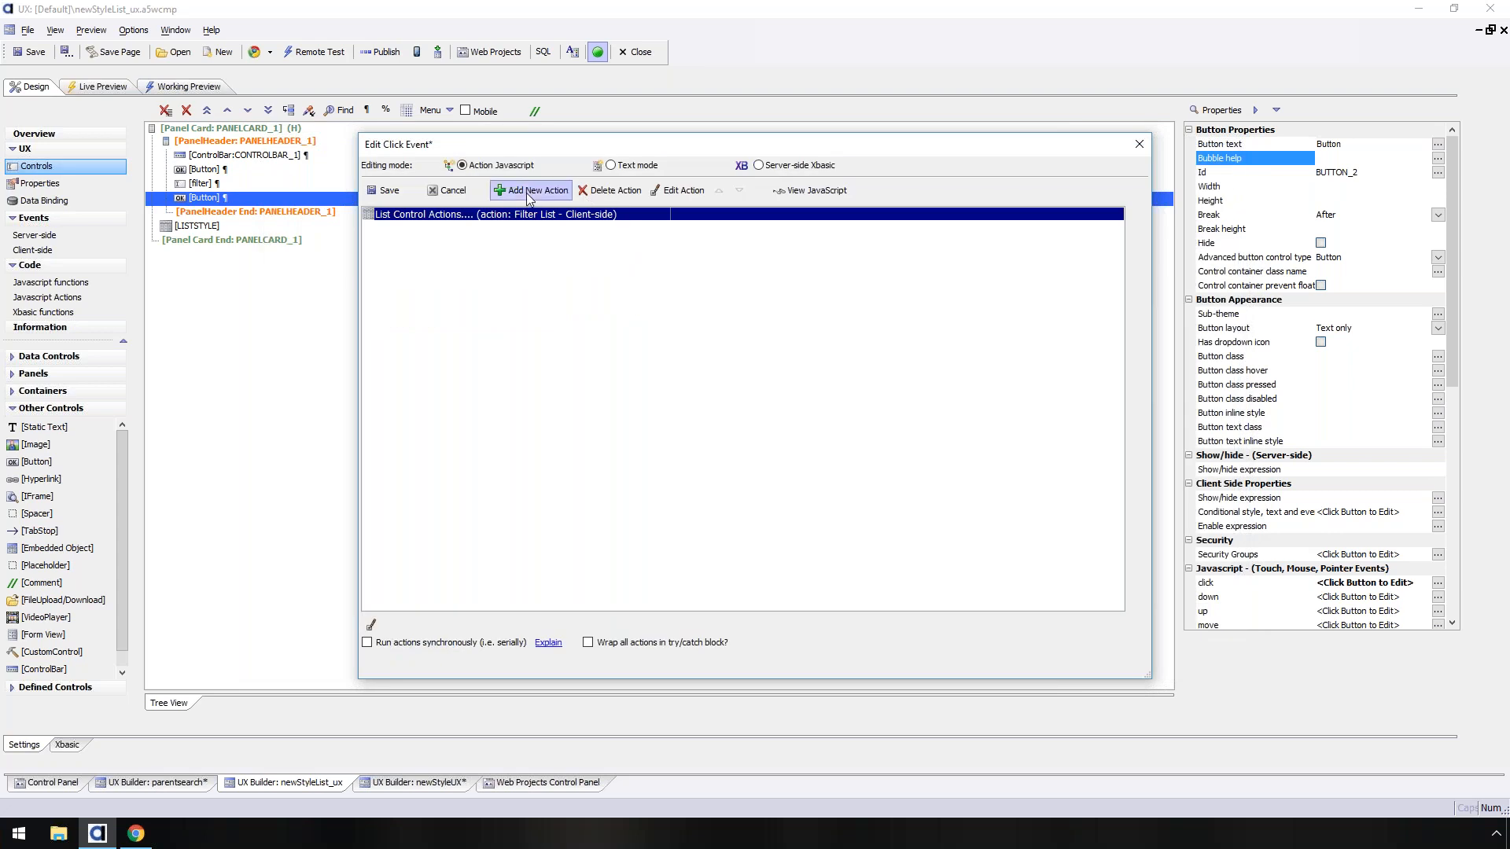
# - Add a new inline JavaScript action to the button's click event and open the method list
pyautogui.click(527, 191)
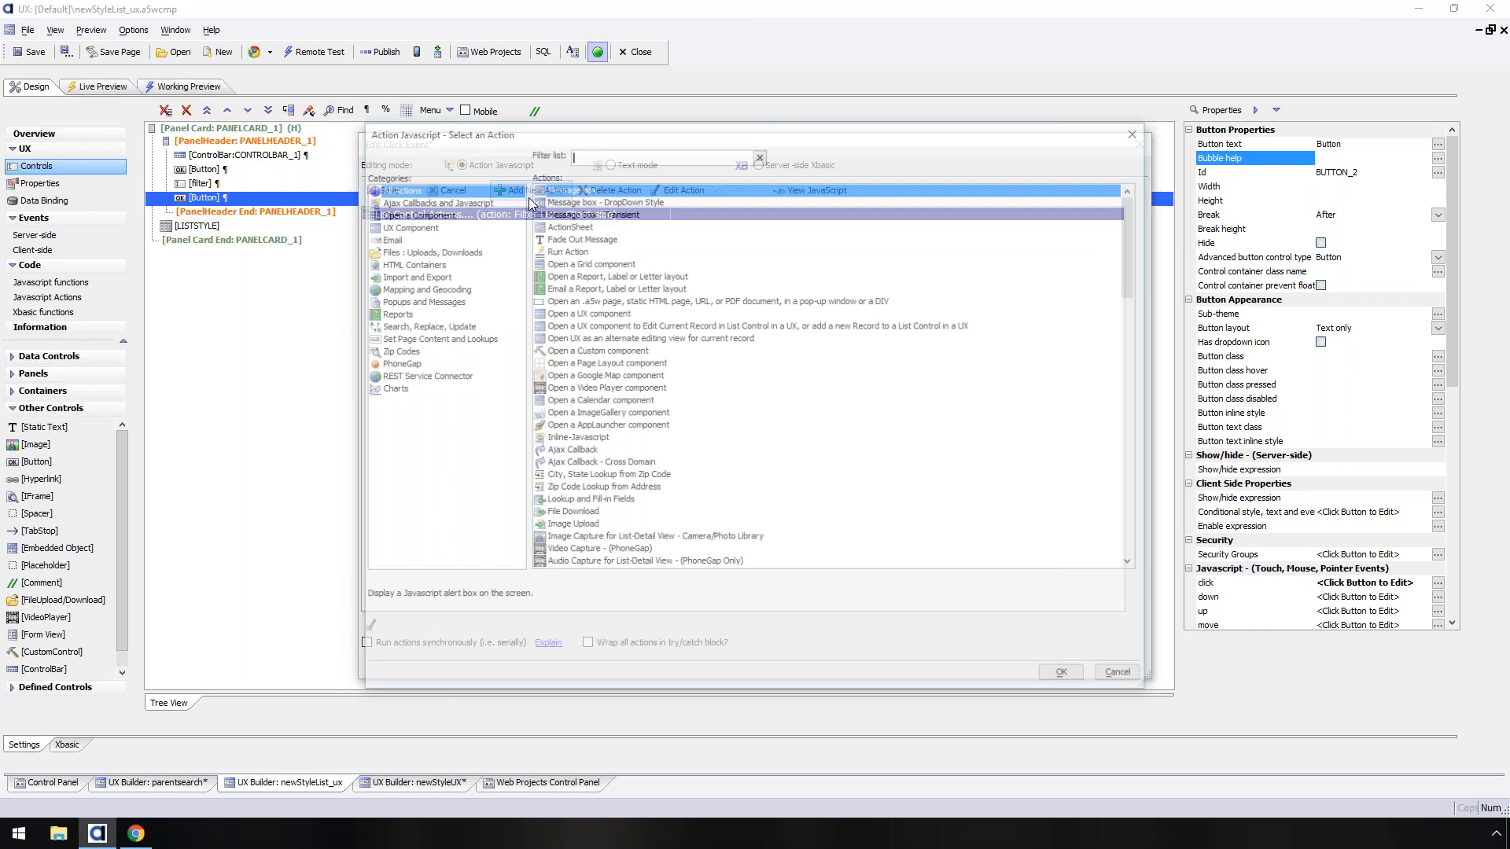
pyautogui.click(438, 203)
pyautogui.doubleClick(578, 191)
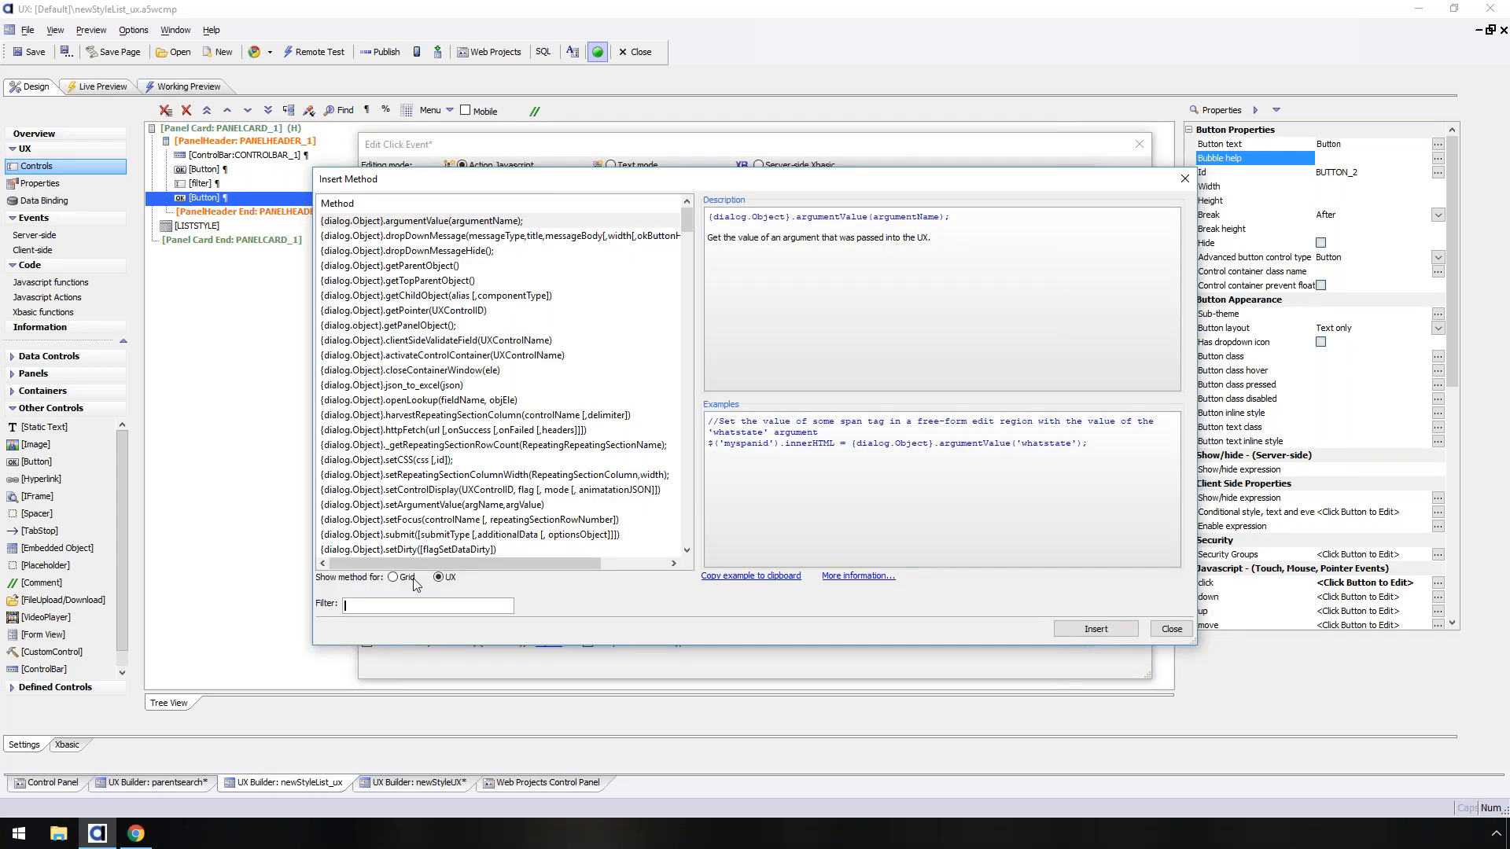
# - Find the list object's setFilter method by filtering for filter, and copy its example code to the clipboard
pyautogui.write('filter')
pyautogui.click(438, 297)
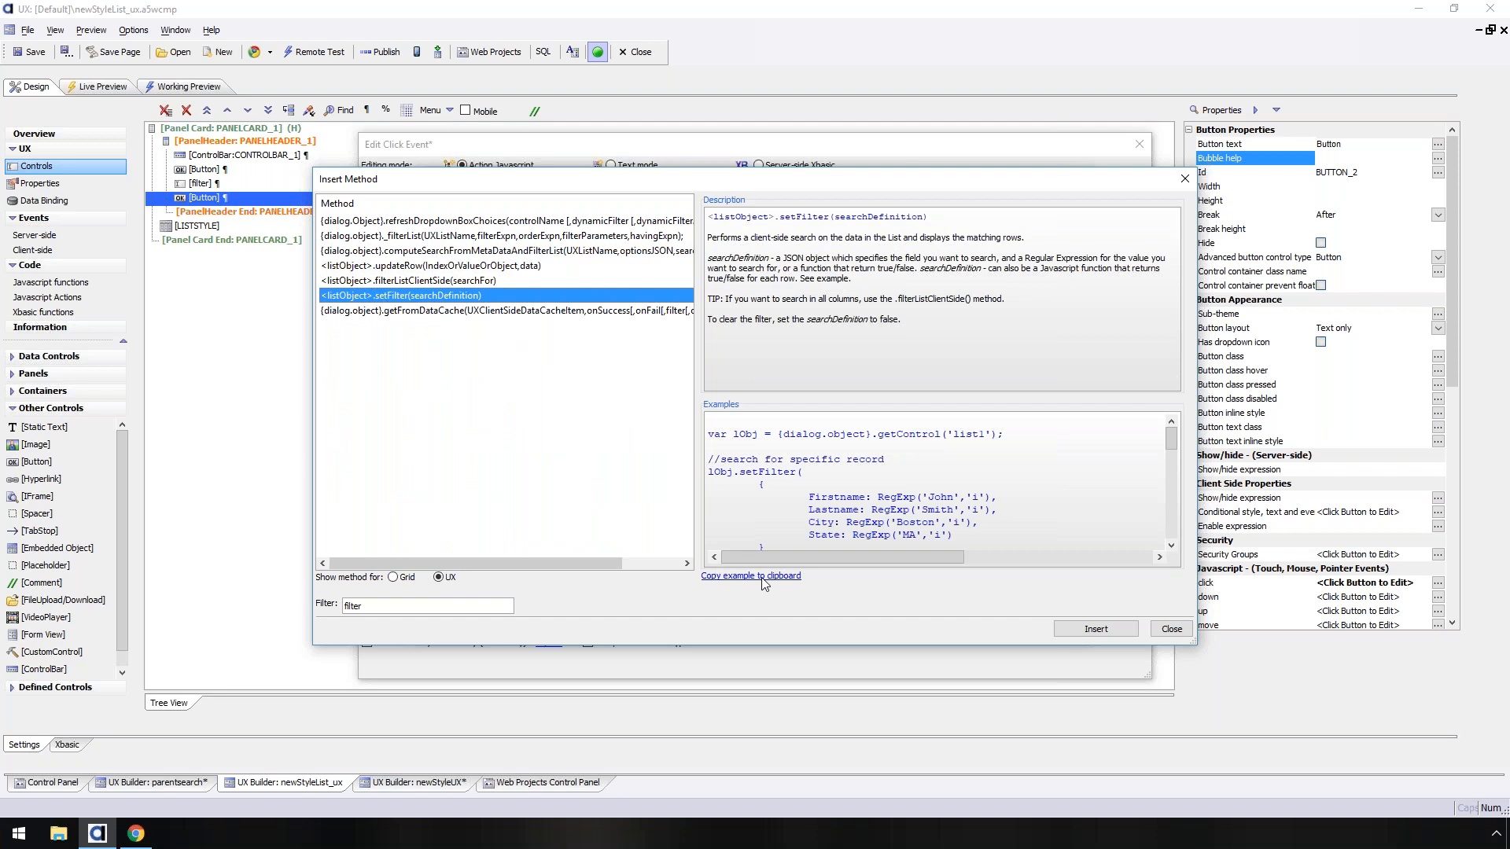
pyautogui.click(762, 577)
pyautogui.click(1172, 630)
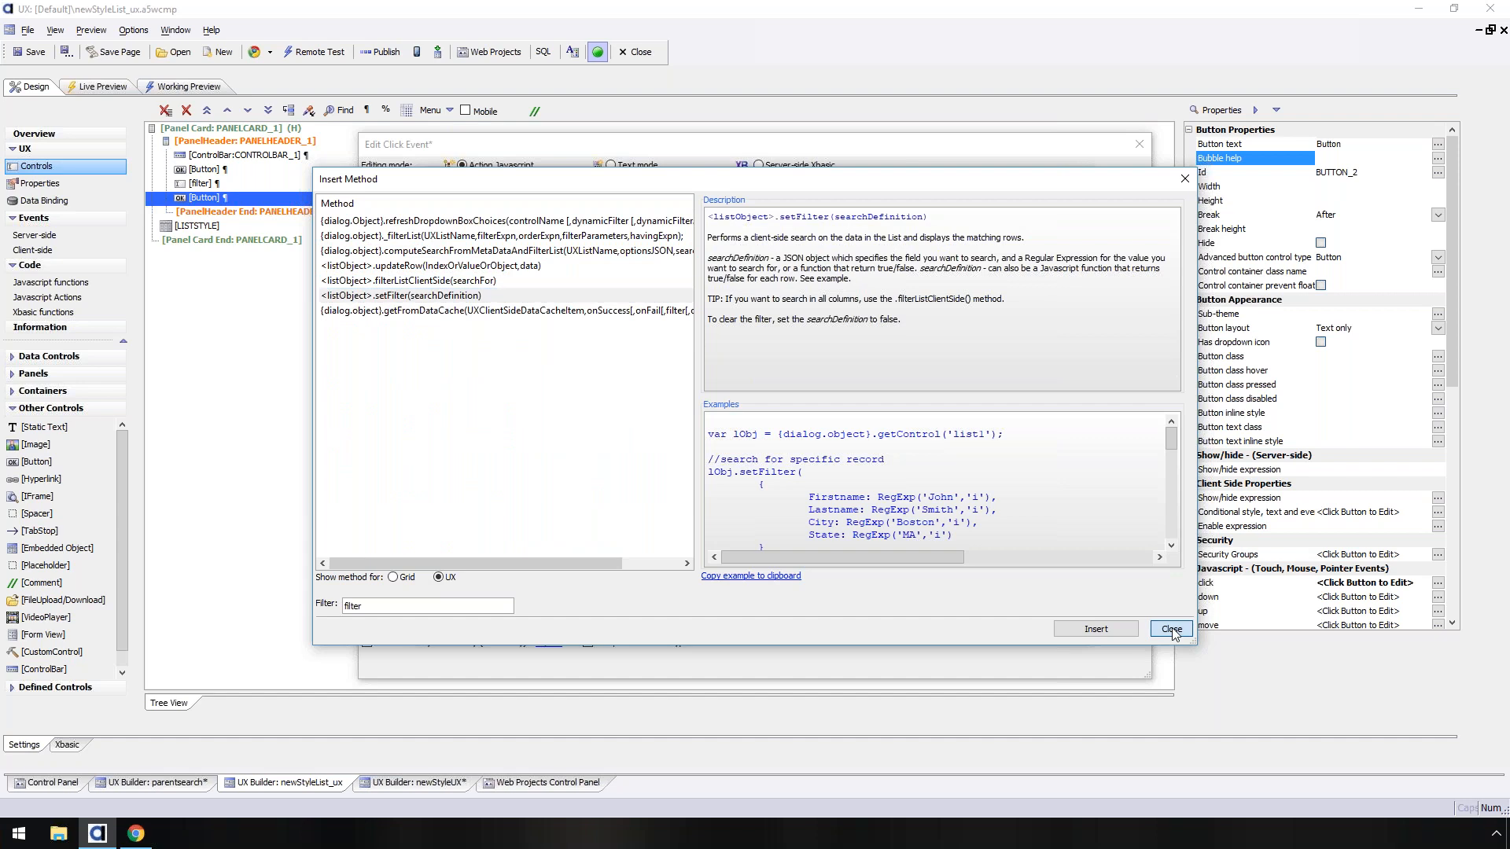
pyautogui.click(1172, 630)
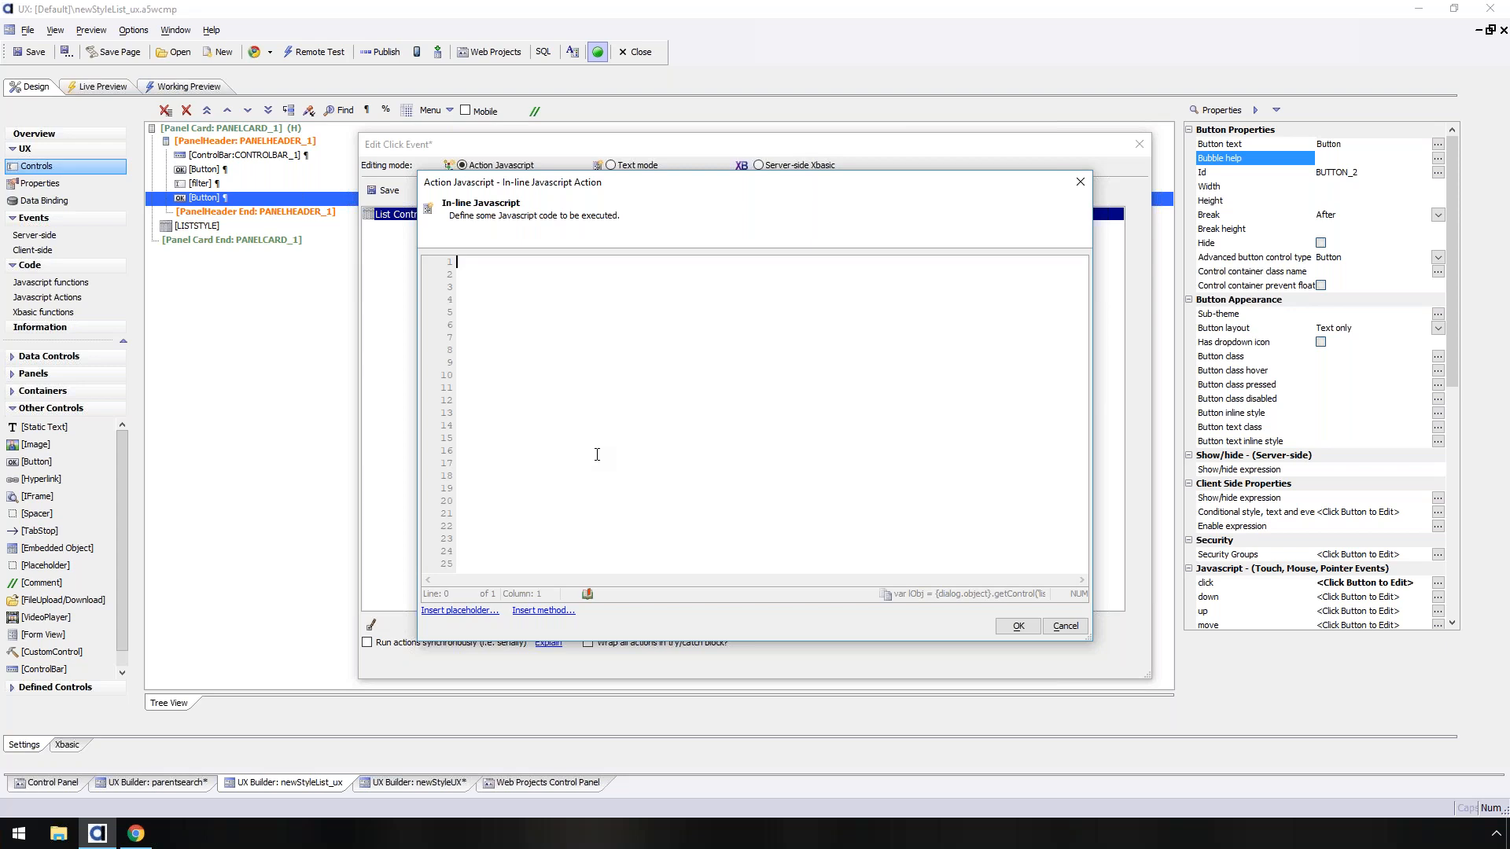
# - Paste the setFilter example code into the inline JavaScript action and return to its beginning
pyautogui.hotkey('ctrl', 'v')
pyautogui.click(480, 315)
pyautogui.press('Up')
pyautogui.press('Up')
pyautogui.press('Up')
pyautogui.press('Up')
pyautogui.press('Up')
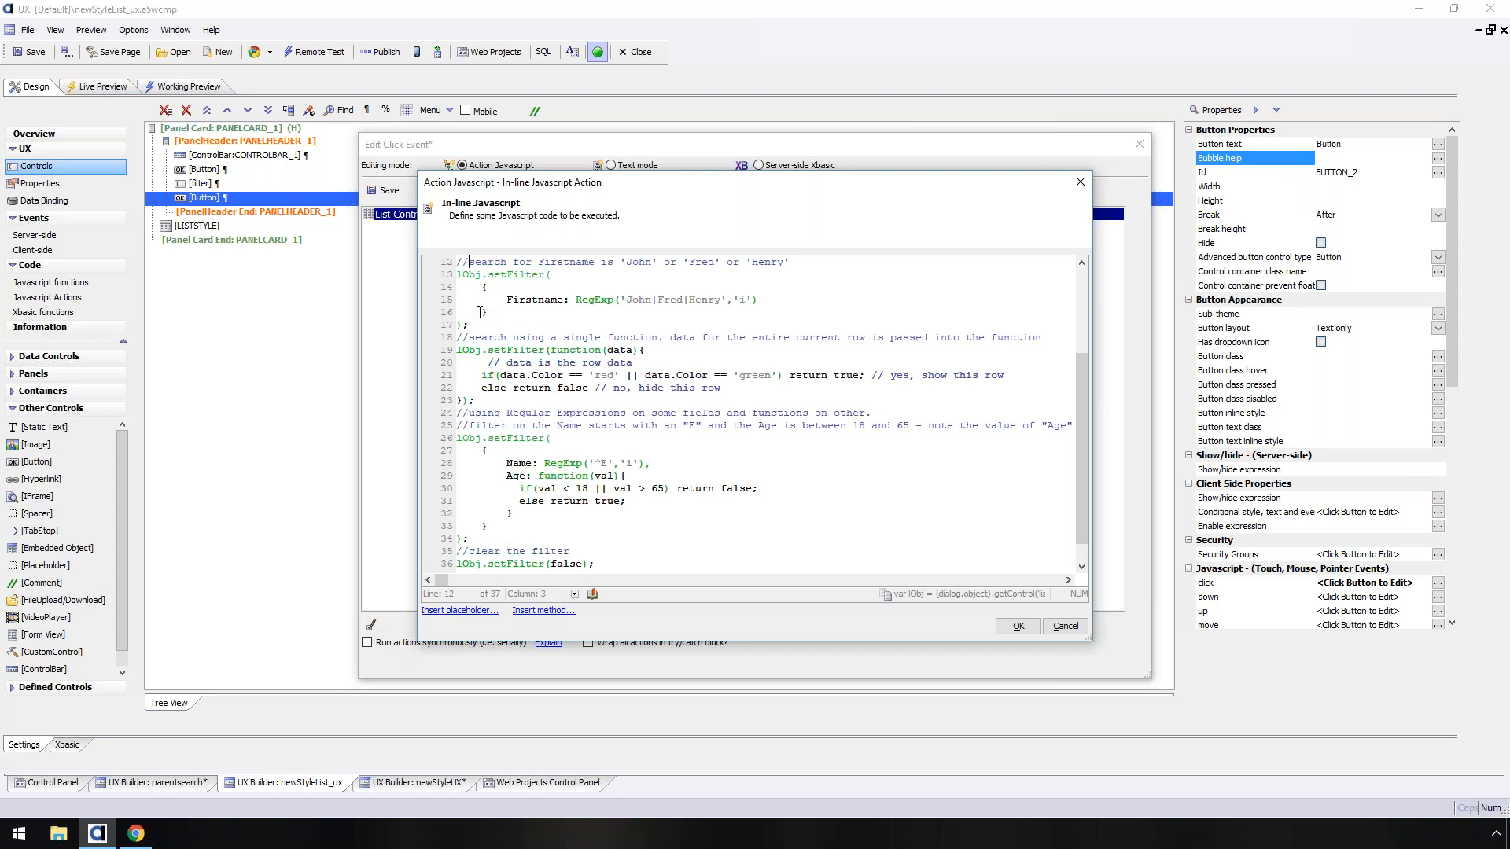
pyautogui.press('Up')
pyautogui.press('Up')
pyautogui.press('Up')
pyautogui.press('Up')
pyautogui.press('Up')
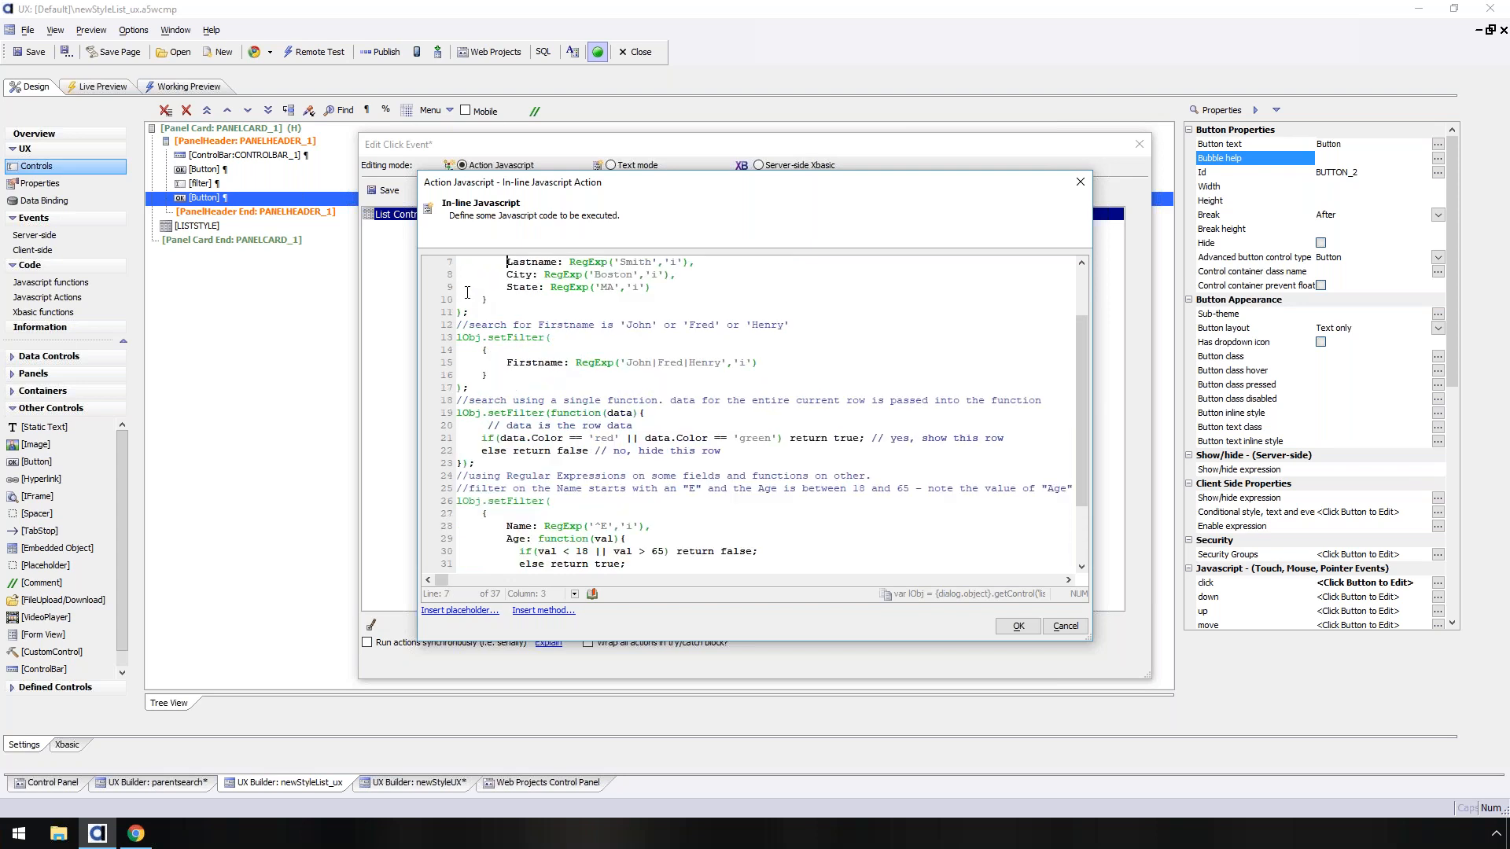
pyautogui.press('Up')
pyautogui.press('Up')
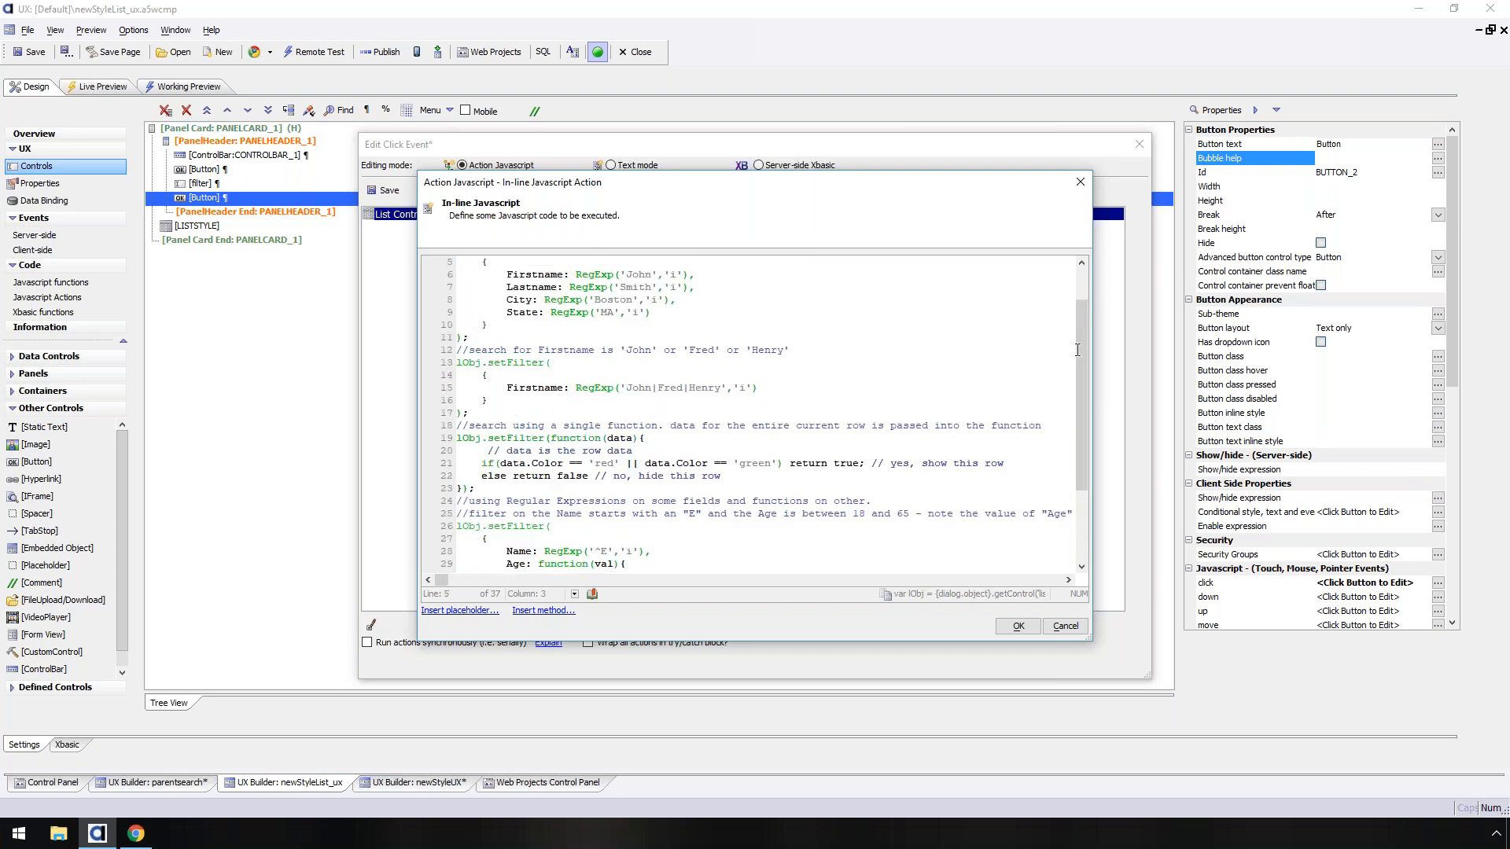
pyautogui.scroll(2, 1077, 350)
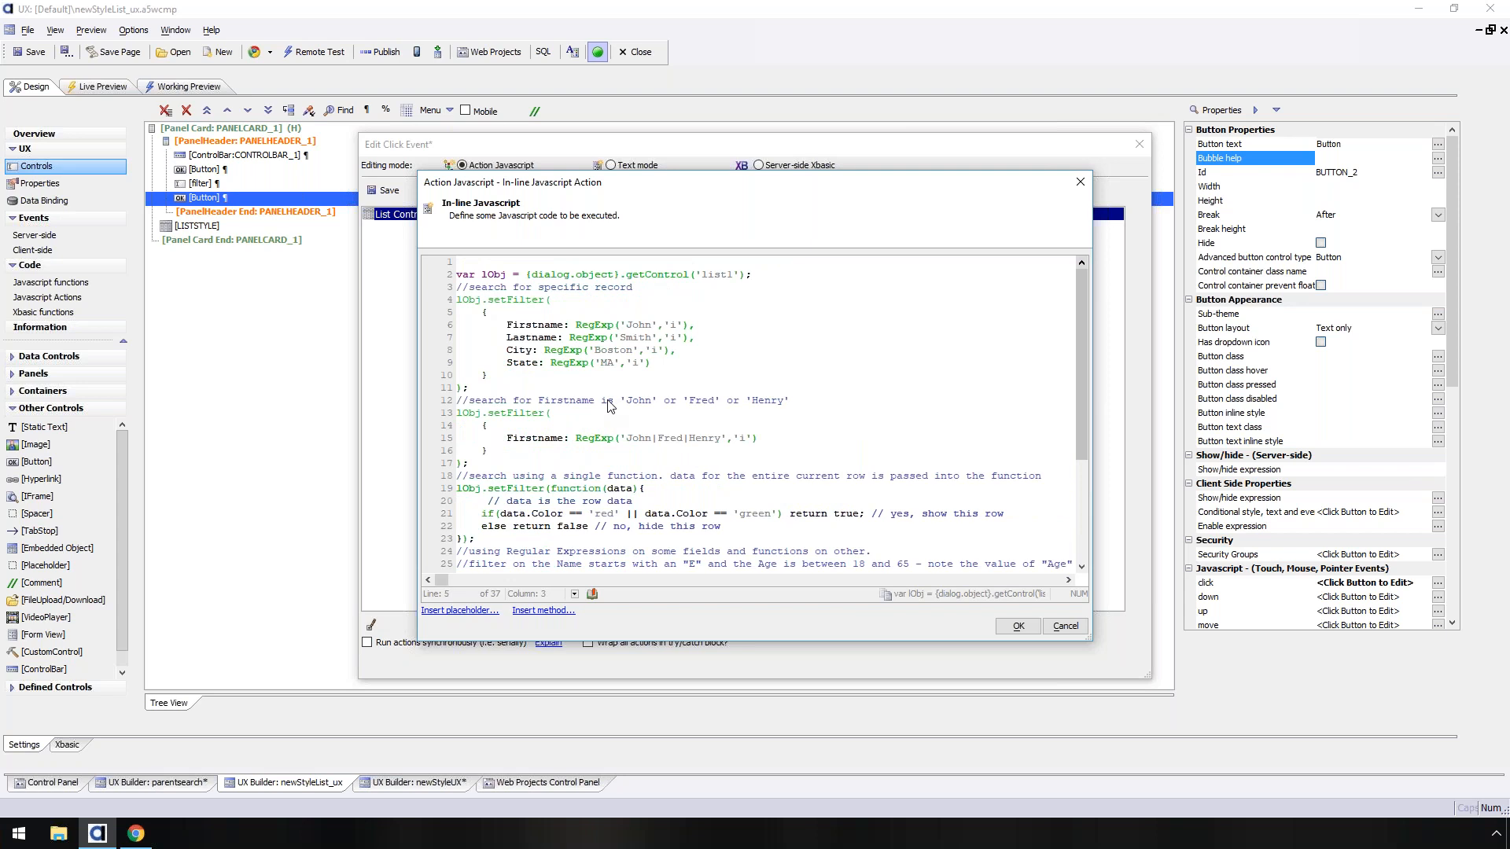
# - Add three blank lines after the first setFilter example and change the getControl reference to LISTSTYLE
pyautogui.click(580, 381)
pyautogui.press('Return')
pyautogui.press('Return')
pyautogui.press('Return')
pyautogui.moveTo(753, 274); pyautogui.dragTo(449, 273)
pyautogui.click(696, 275)
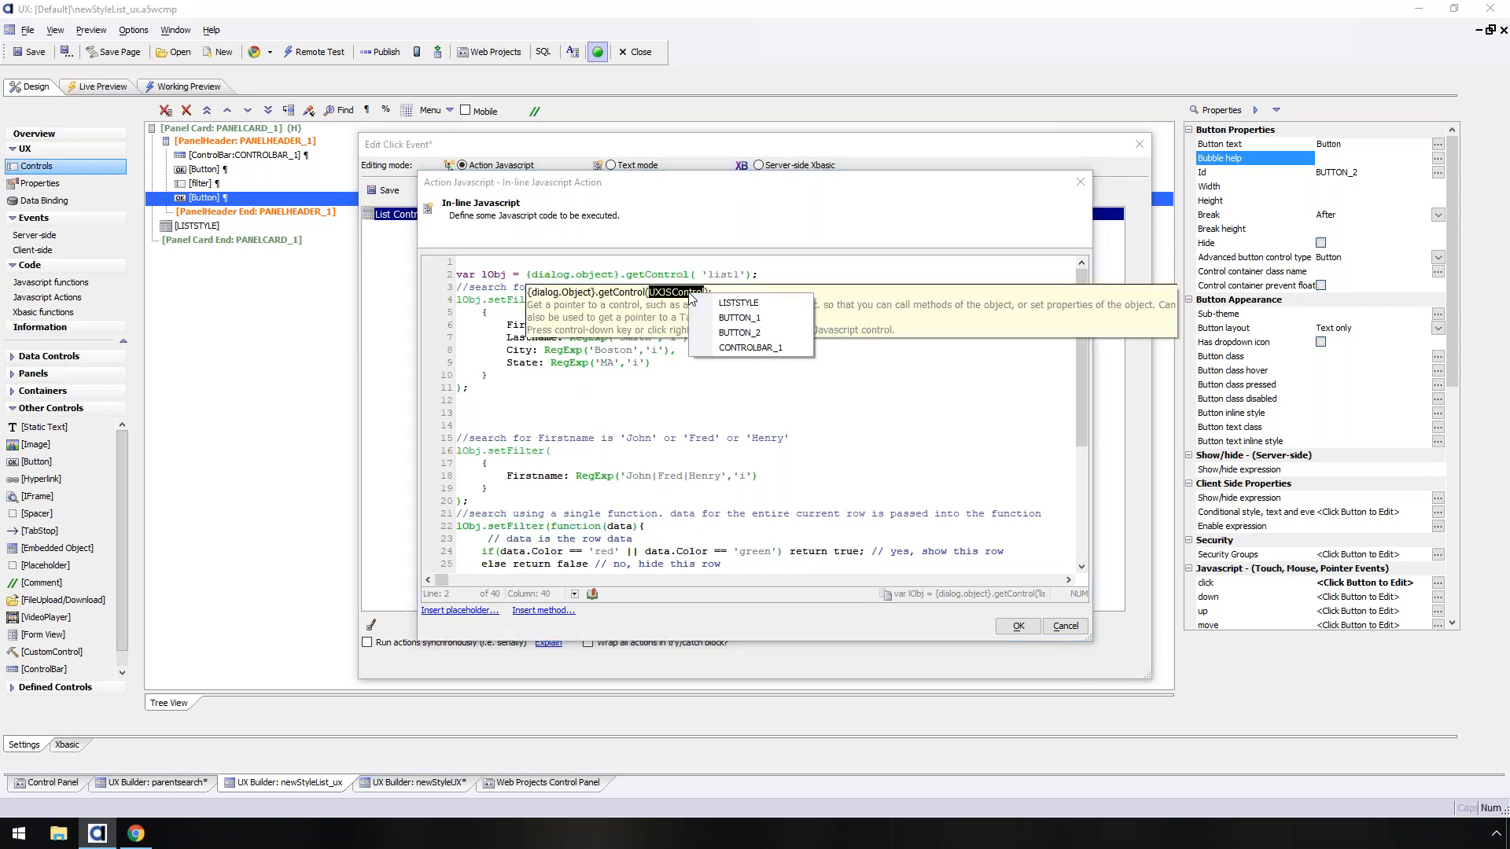
# - Examine the first setFilter example, focusing on the control reference, the Firstname field and its RegExp search value
pyautogui.moveTo(507, 325); pyautogui.dragTo(575, 324)
pyautogui.click(575, 325)
pyautogui.hotkey('shift', 'End')
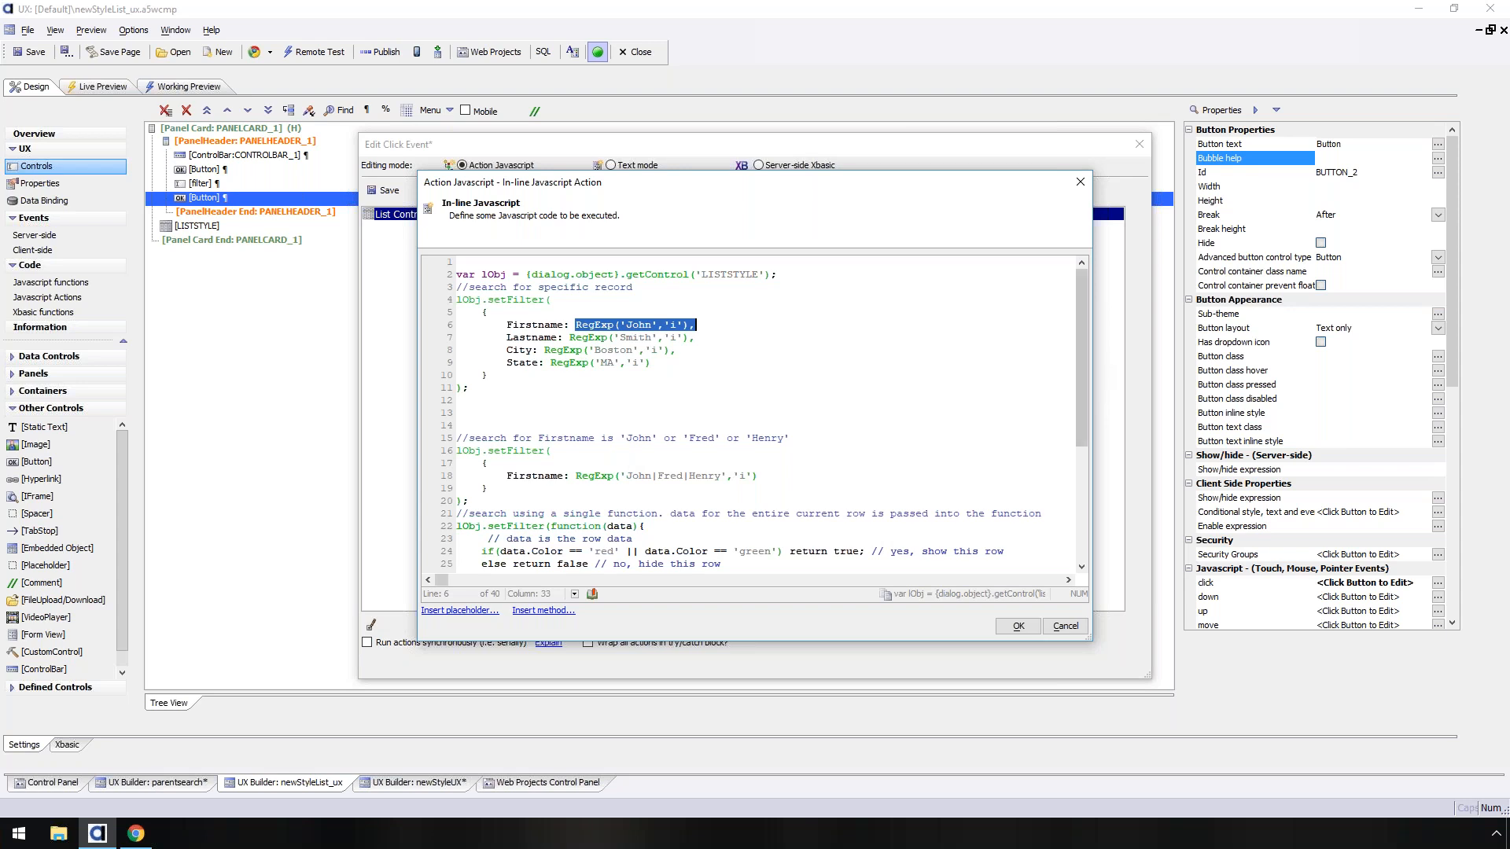
pyautogui.moveTo(1080, 387); pyautogui.dragTo(1068, 299)
pyautogui.click(483, 275)
pyautogui.moveTo(520, 275); pyautogui.dragTo(733, 274)
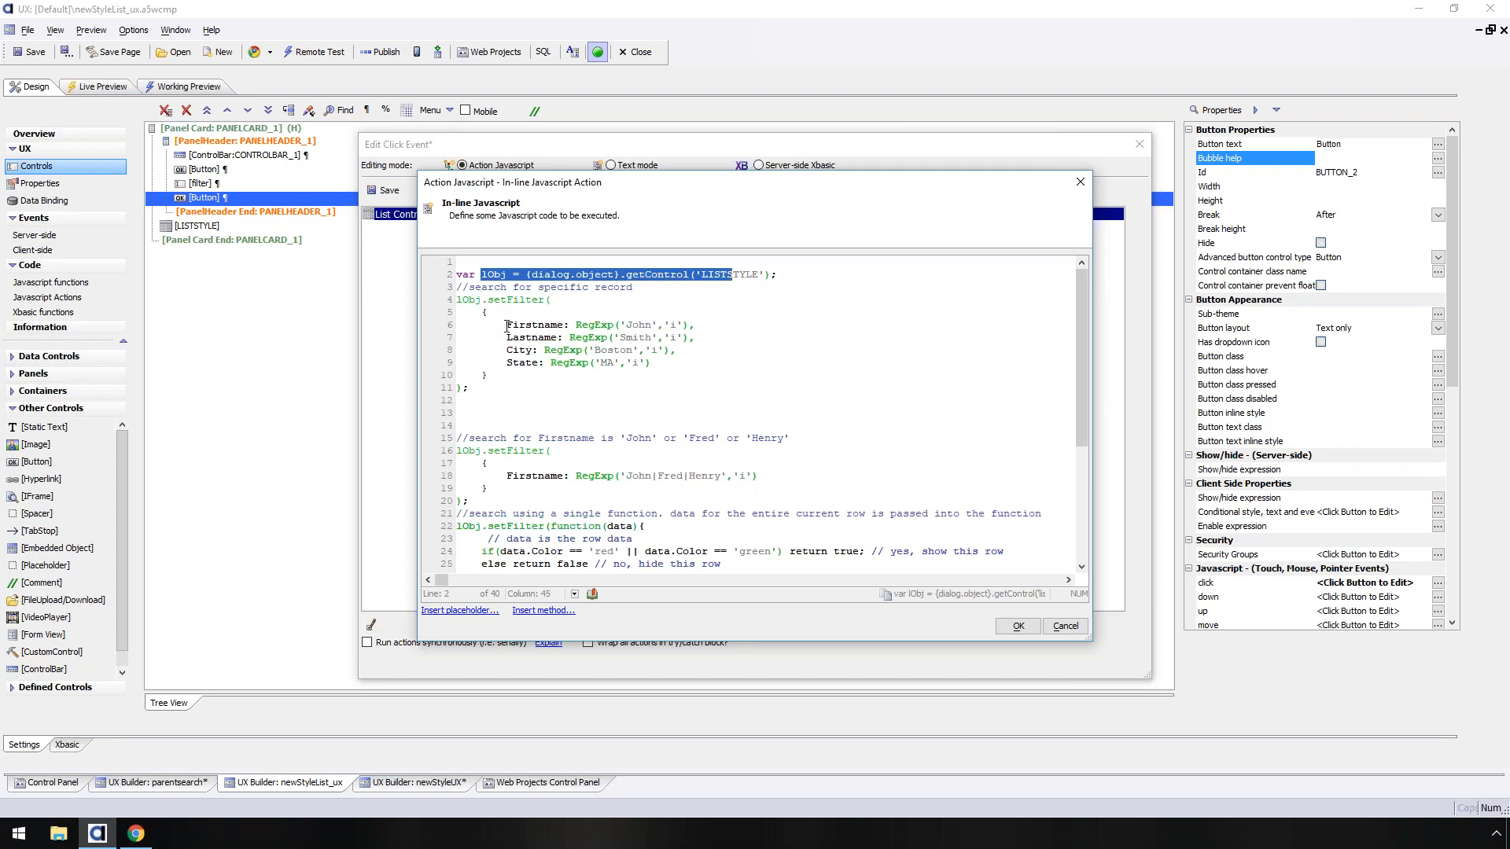
pyautogui.click(506, 325)
pyautogui.moveTo(507, 325); pyautogui.dragTo(659, 324)
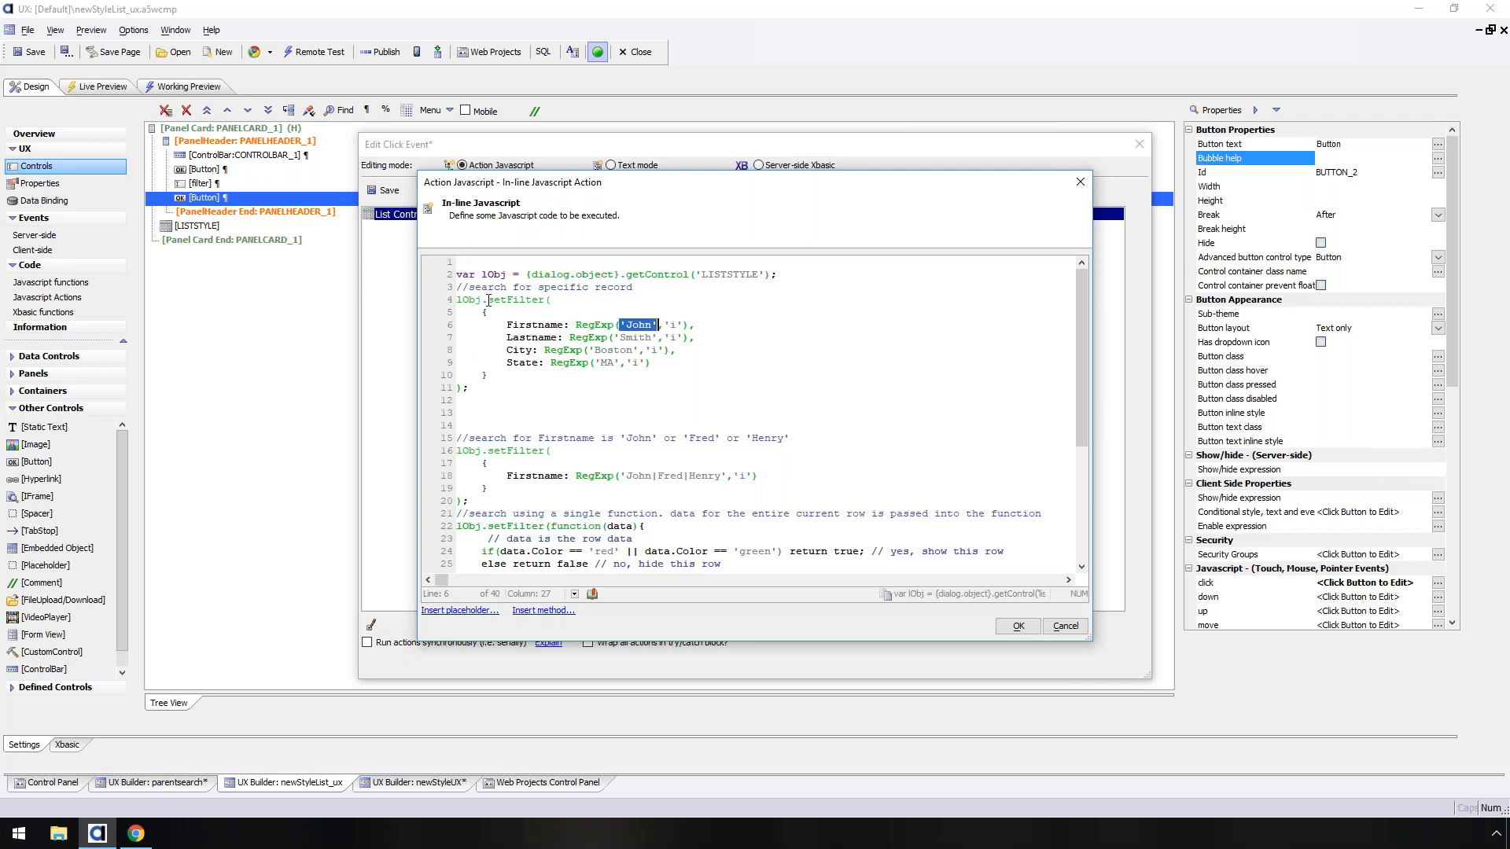
pyautogui.moveTo(488, 301); pyautogui.dragTo(546, 300)
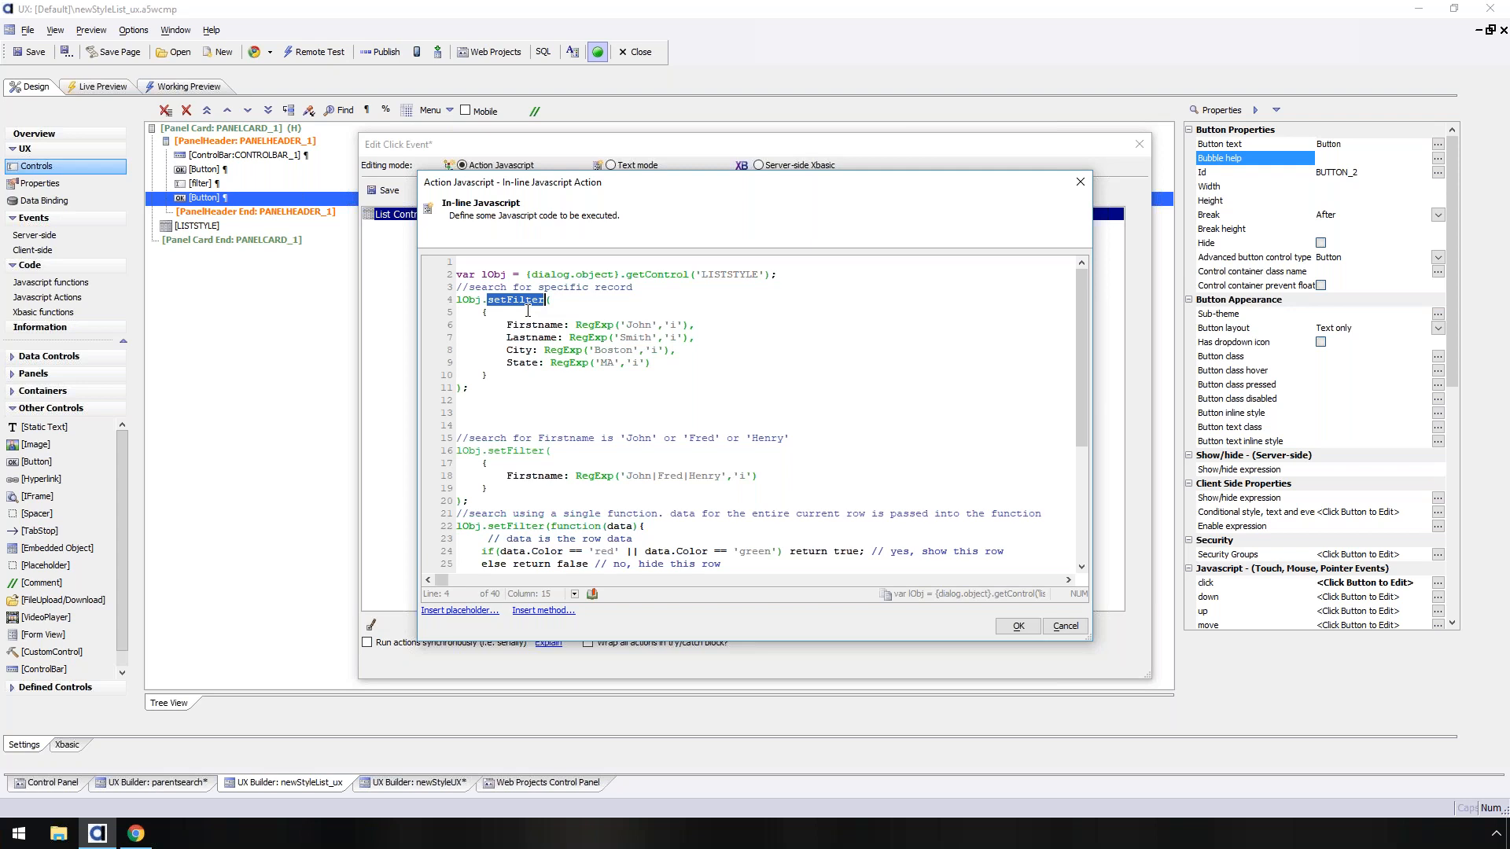
pyautogui.click(556, 329)
pyautogui.moveTo(576, 325); pyautogui.dragTo(618, 323)
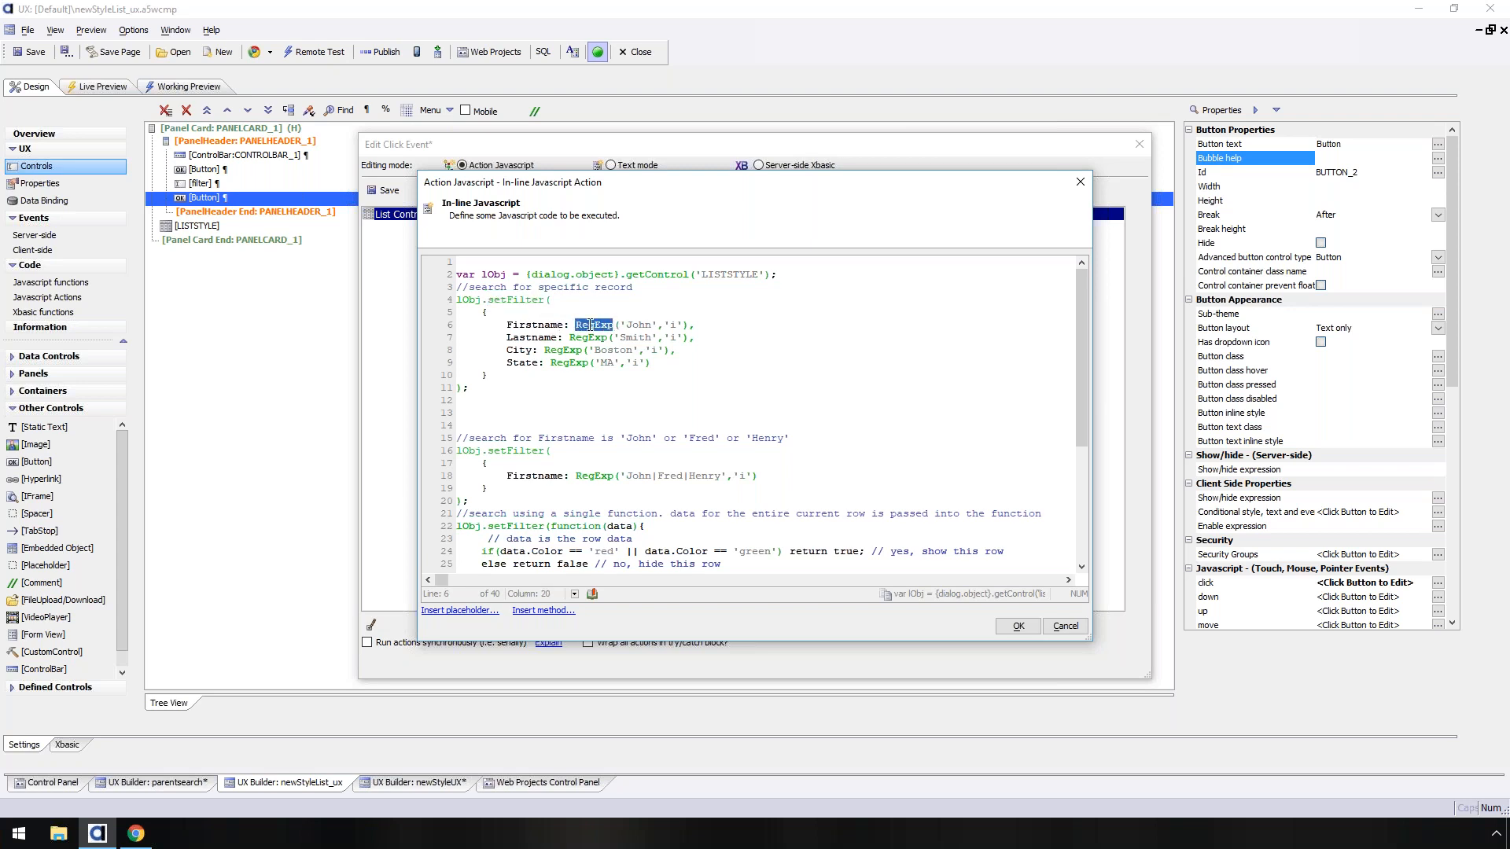
pyautogui.click(622, 325)
pyautogui.moveTo(621, 325); pyautogui.dragTo(659, 325)
pyautogui.doubleClick(538, 325)
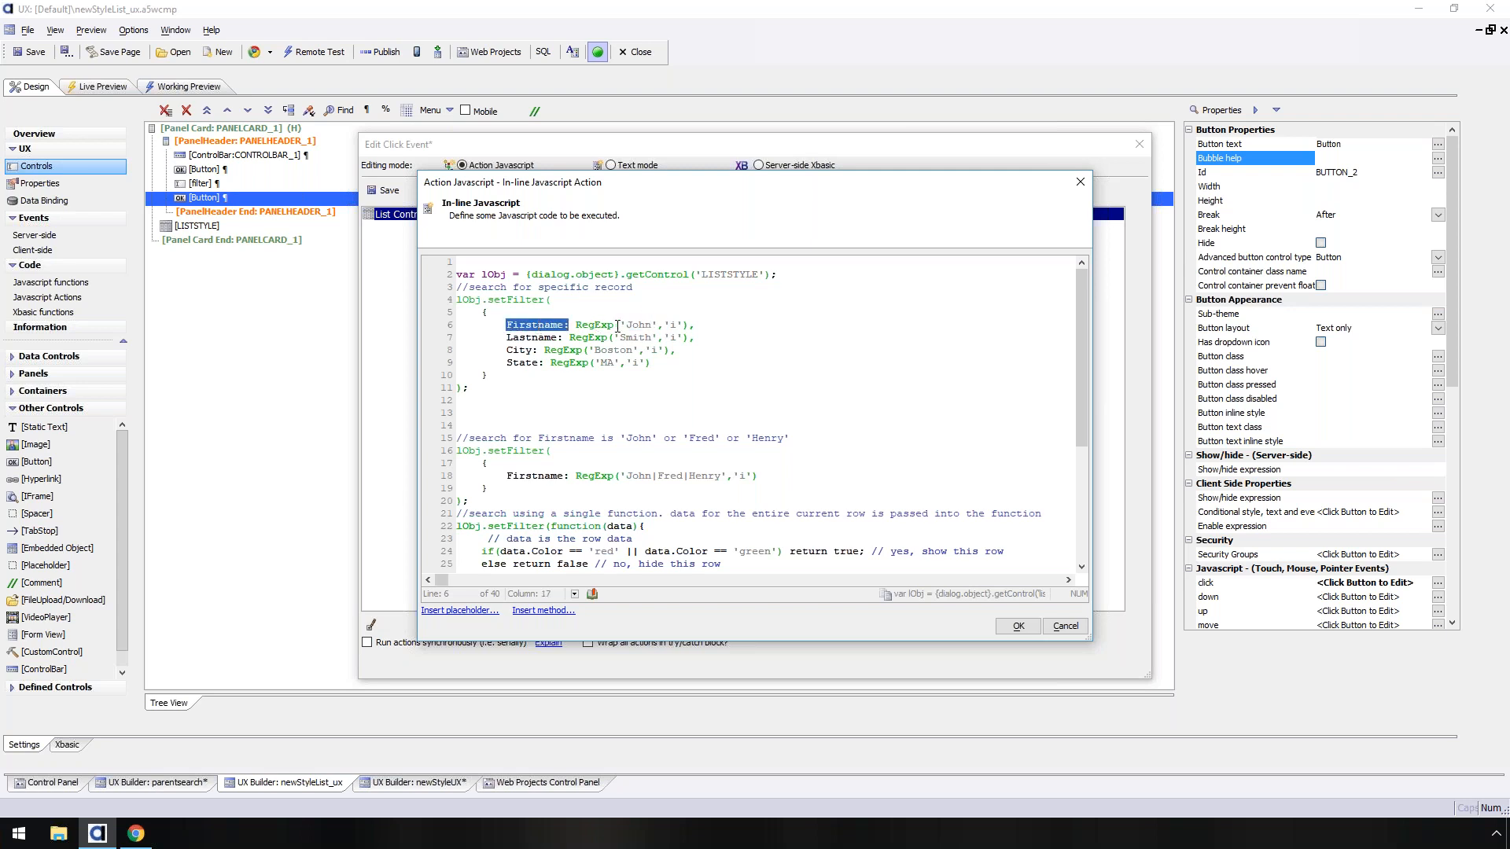
pyautogui.moveTo(617, 327); pyautogui.dragTo(651, 325)
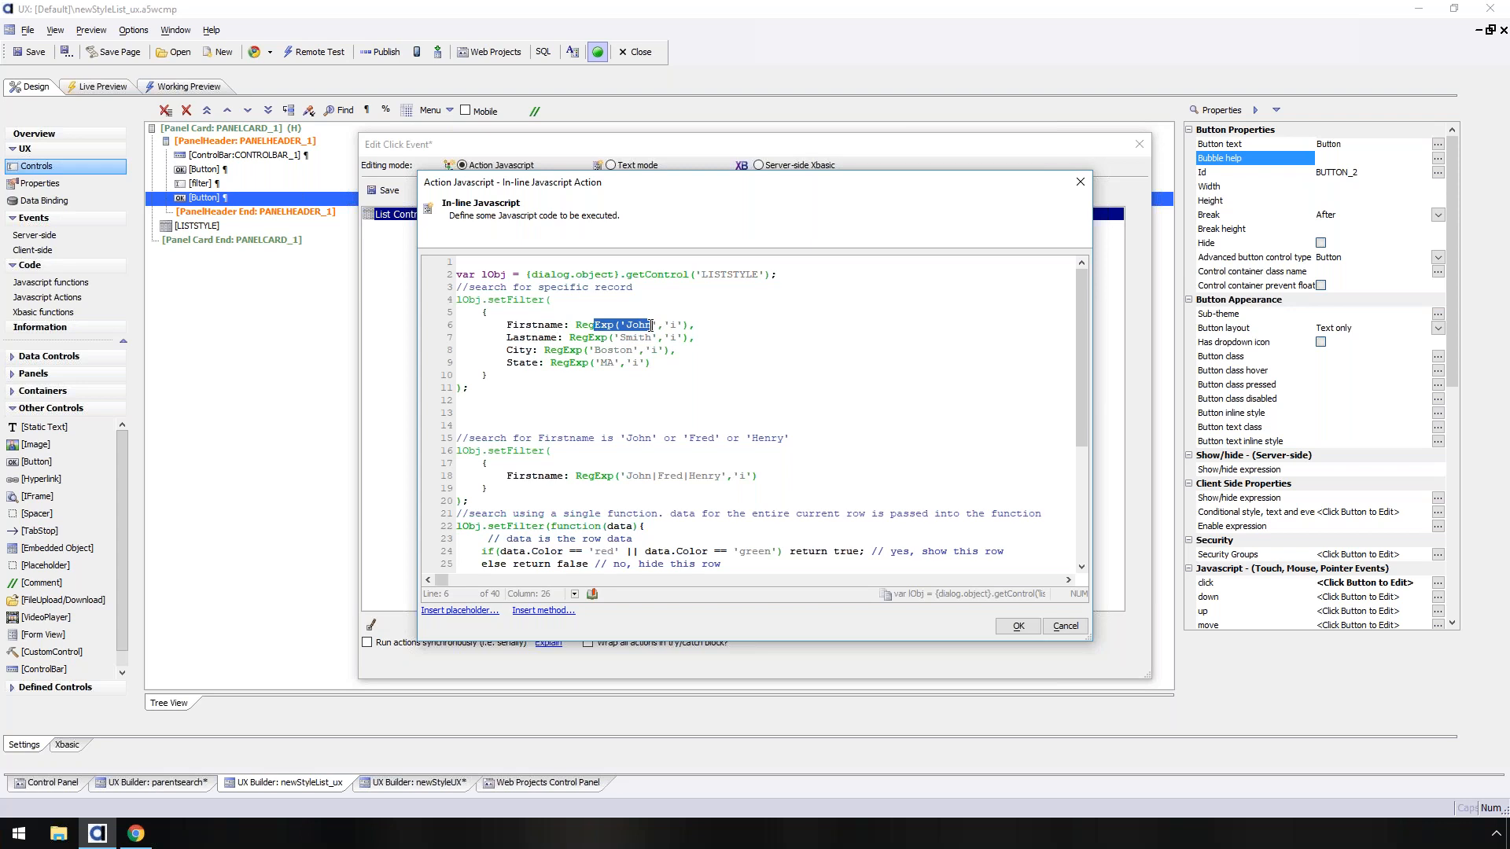
pyautogui.write('0')
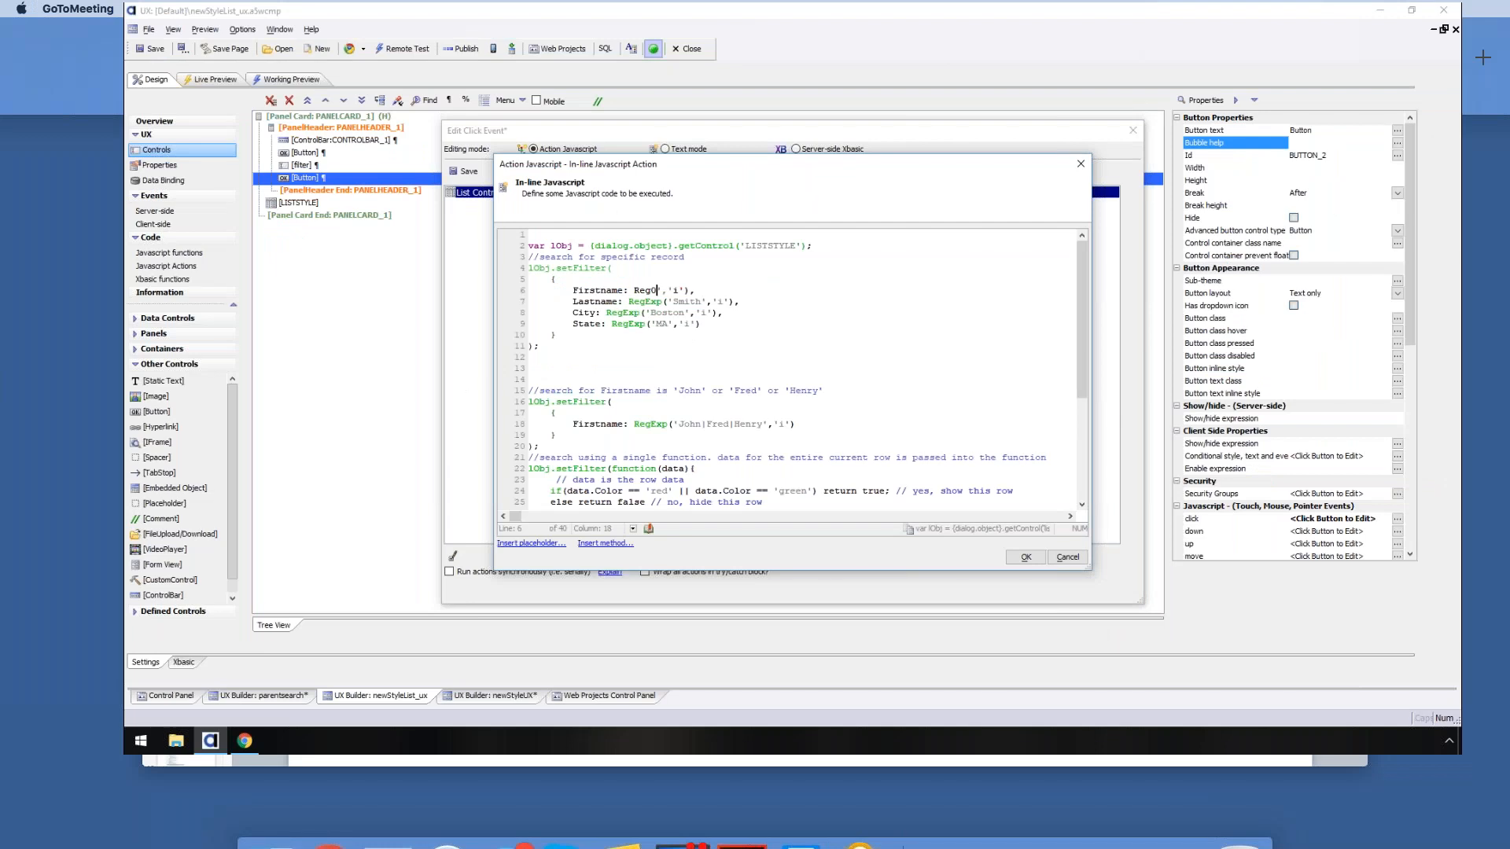
# - Switch to the Alpha Anywhere Online presentation in Keynote and show the presenter slide, number 2
pyautogui.hotkey('ctrl', 'Left')
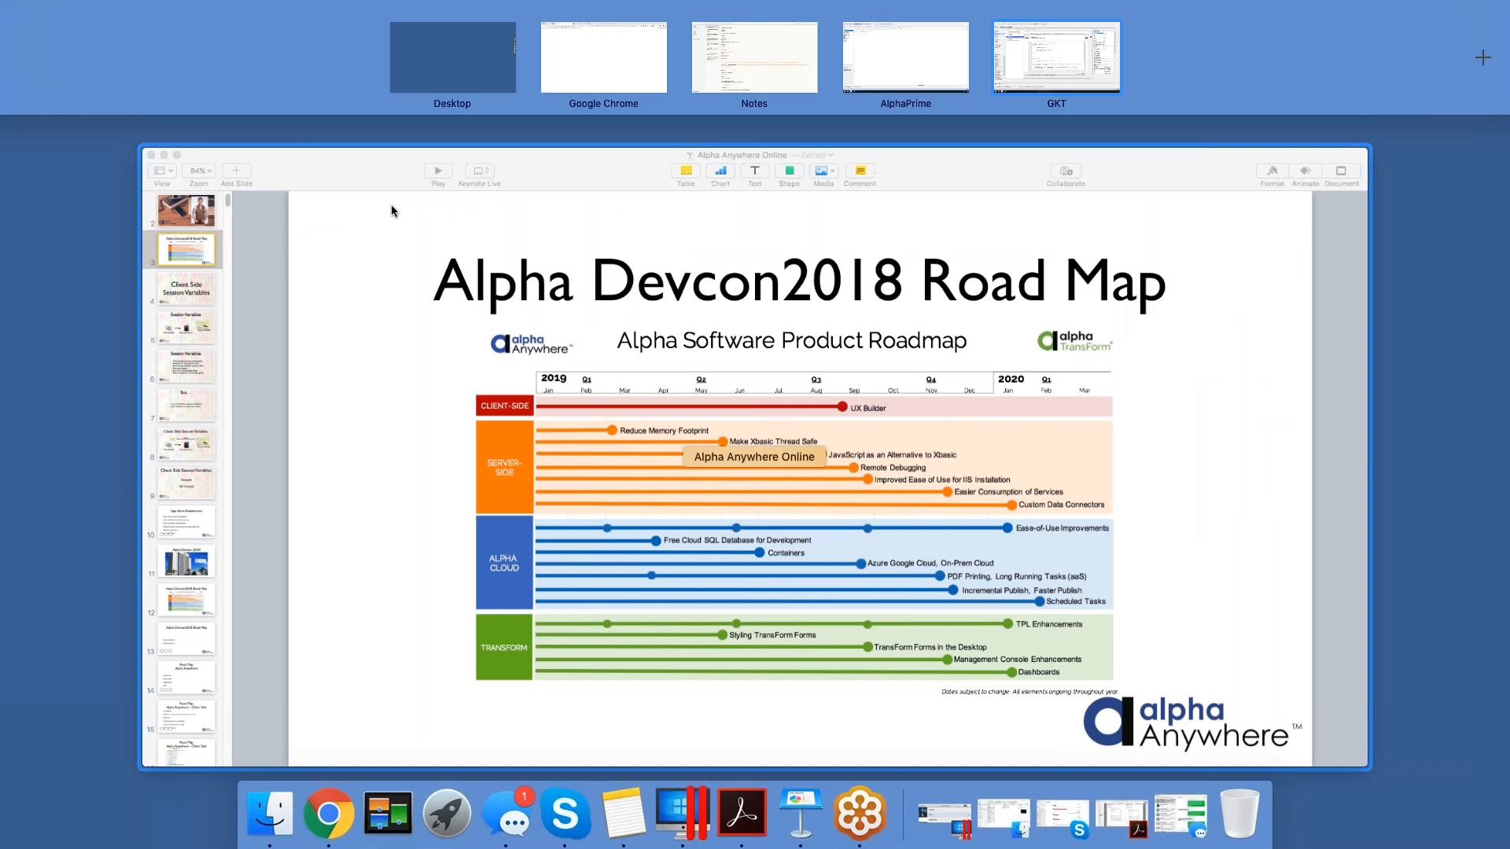
pyautogui.click(390, 211)
pyautogui.click(57, 103)
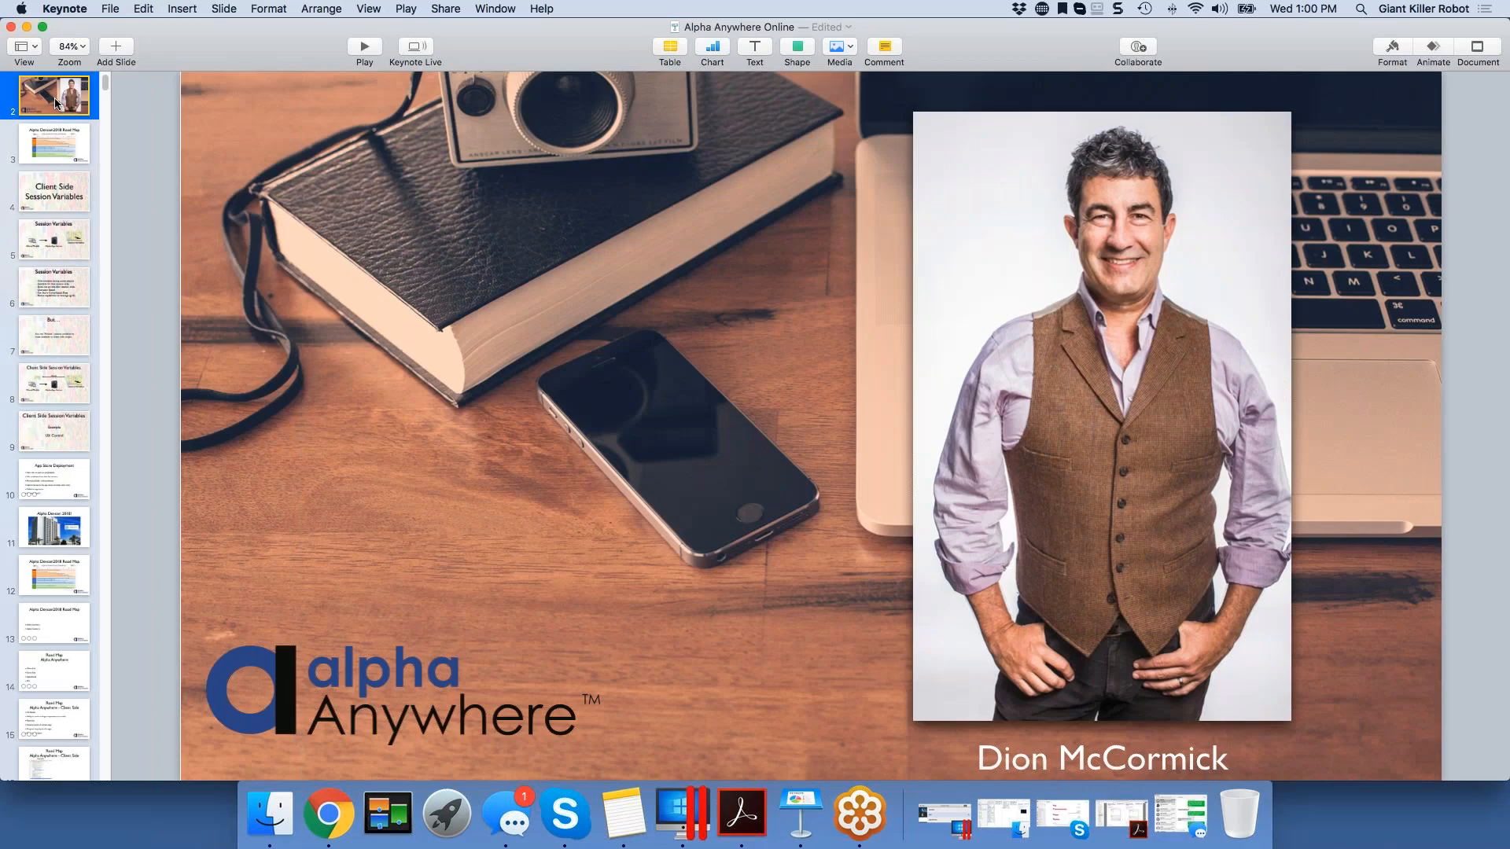